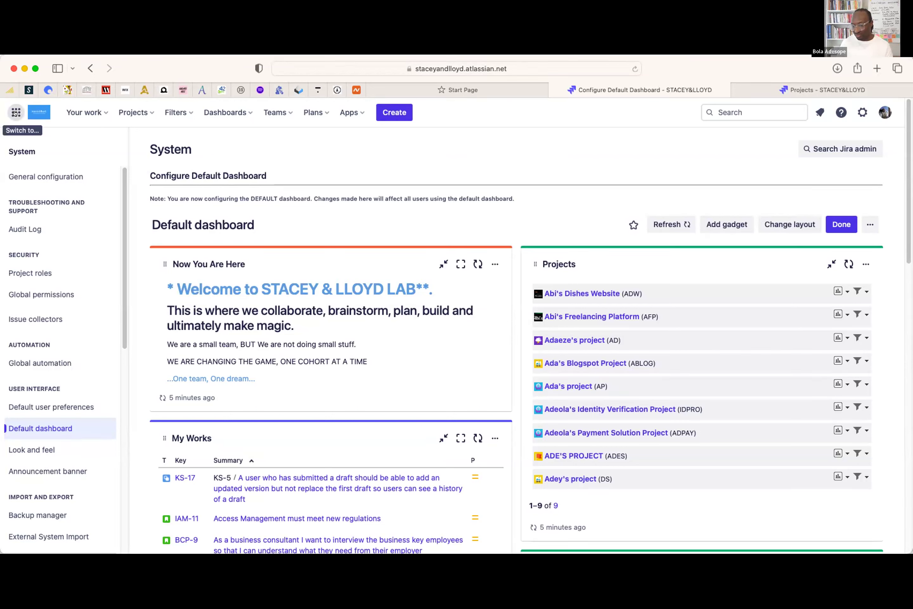
- Switch from Jira Software to Confluence through the Atlassian app switcher
{"action": "left_click", "coordinate": [15, 113]}
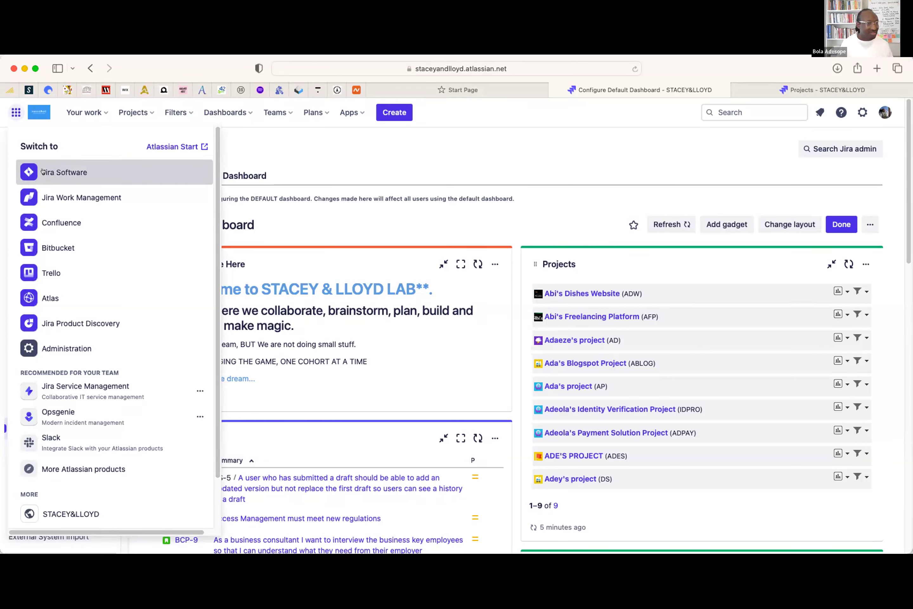
{"action": "left_click", "coordinate": [59, 223]}
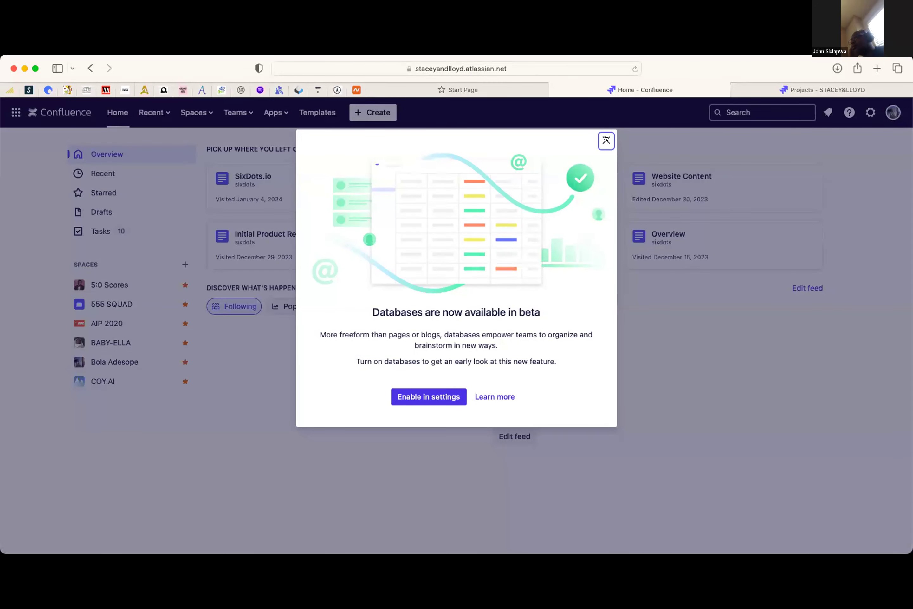
- Dismiss the Databases beta announcement and switch back to Jira Software's Projects list
{"action": "left_click", "coordinate": [606, 140]}
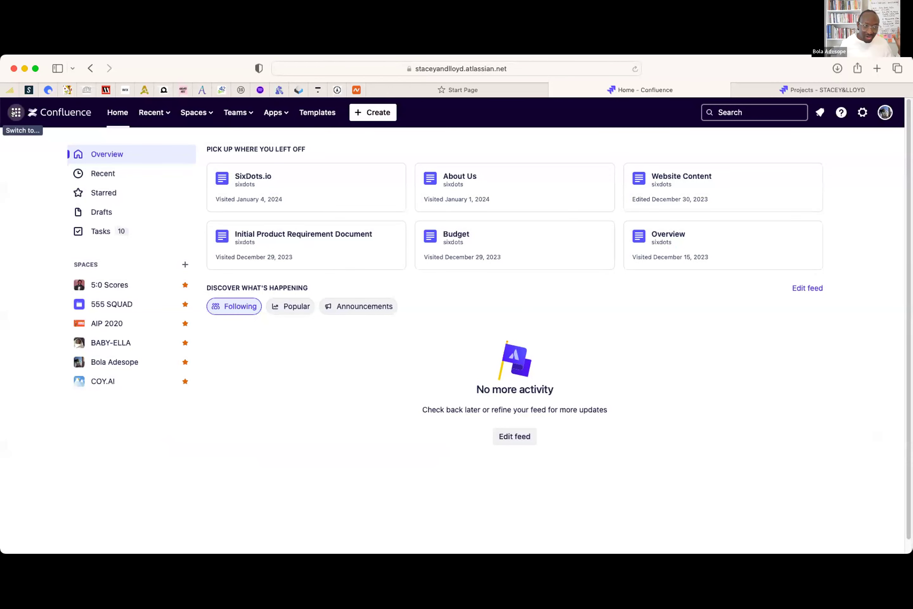
{"action": "left_click", "coordinate": [14, 113]}
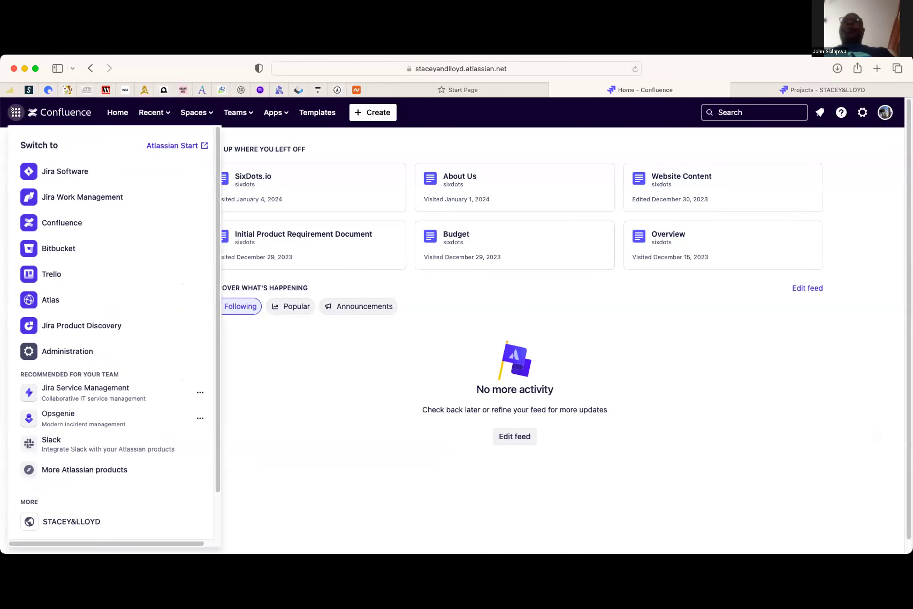
{"action": "left_click", "coordinate": [48, 170]}
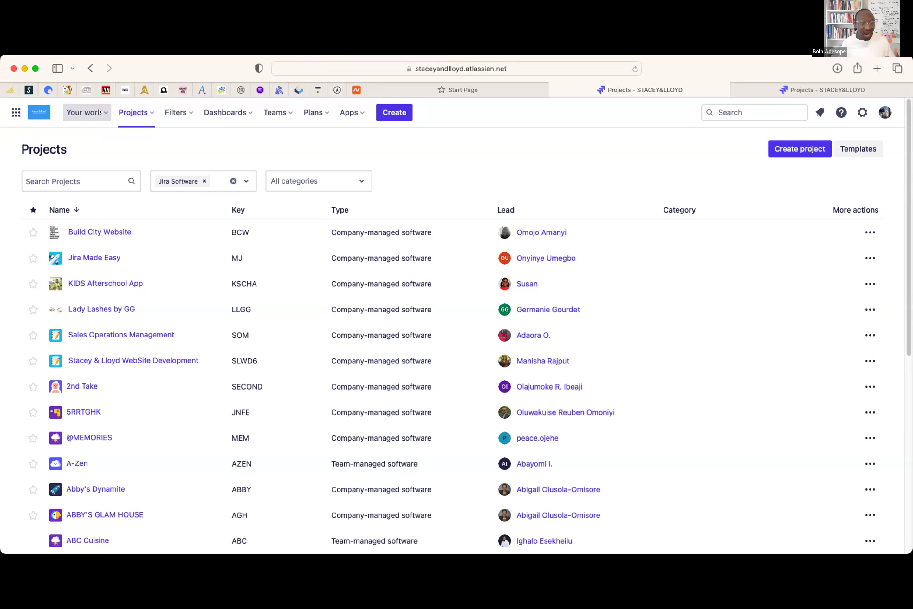
- Show Your work's Assigned to me issues and scroll through the in-progress list
{"action": "left_click", "coordinate": [99, 112]}
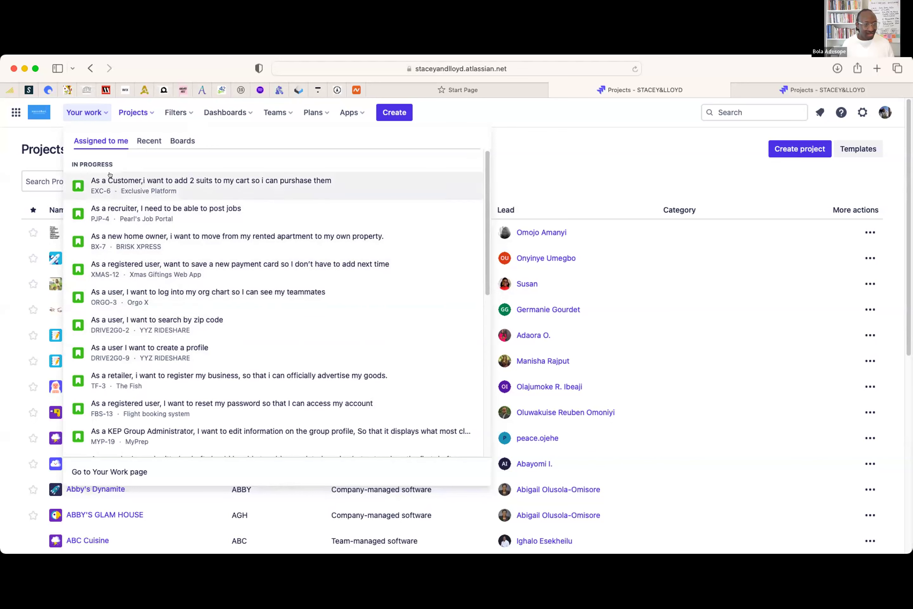
{"action": "left_click_drag", "start_coordinate": [66, 162], "coordinate": [115, 165]}
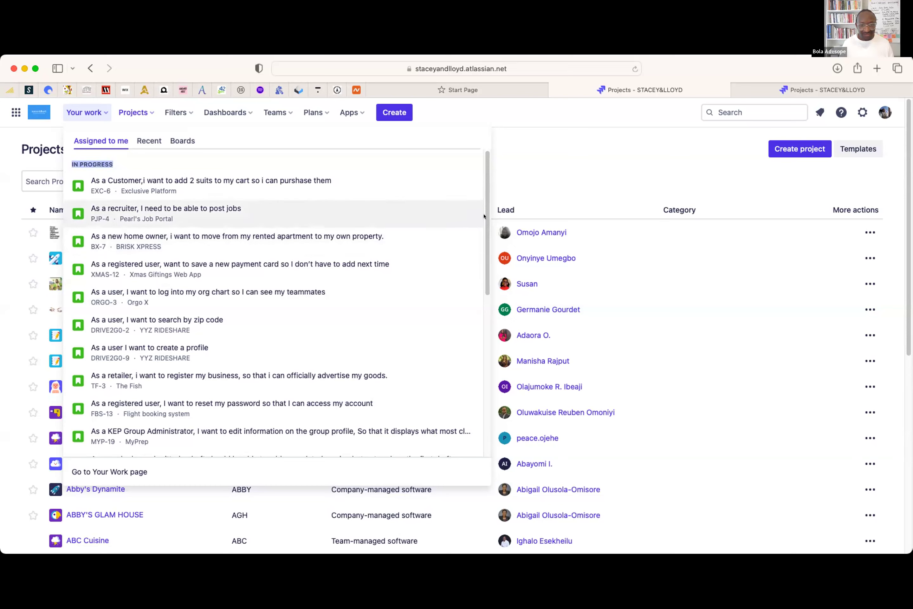
{"action": "scroll", "coordinate": [484, 216], "scroll_direction": "down", "scroll_amount": 10}
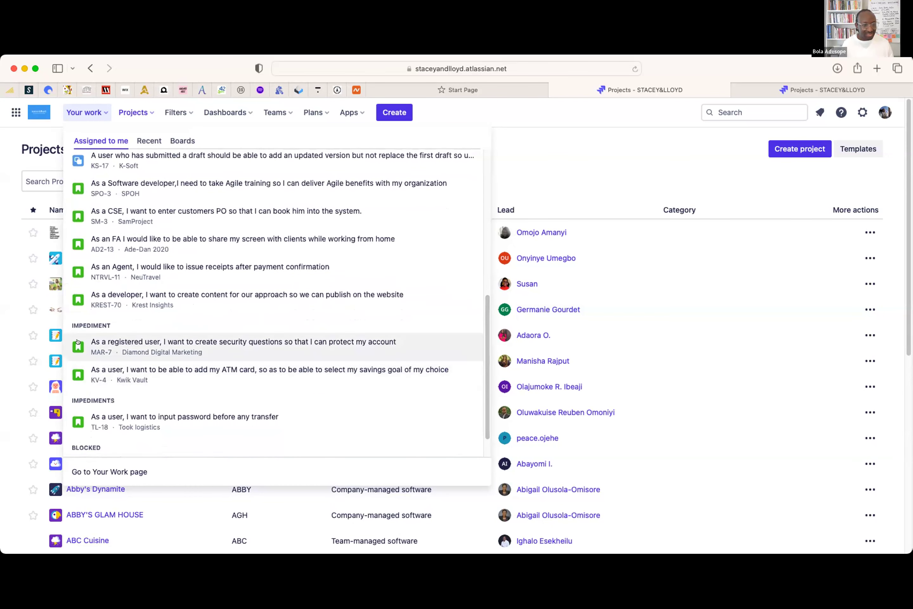
{"action": "left_click_drag", "start_coordinate": [67, 322], "coordinate": [112, 322]}
{"action": "left_click_drag", "start_coordinate": [486, 326], "coordinate": [486, 361]}
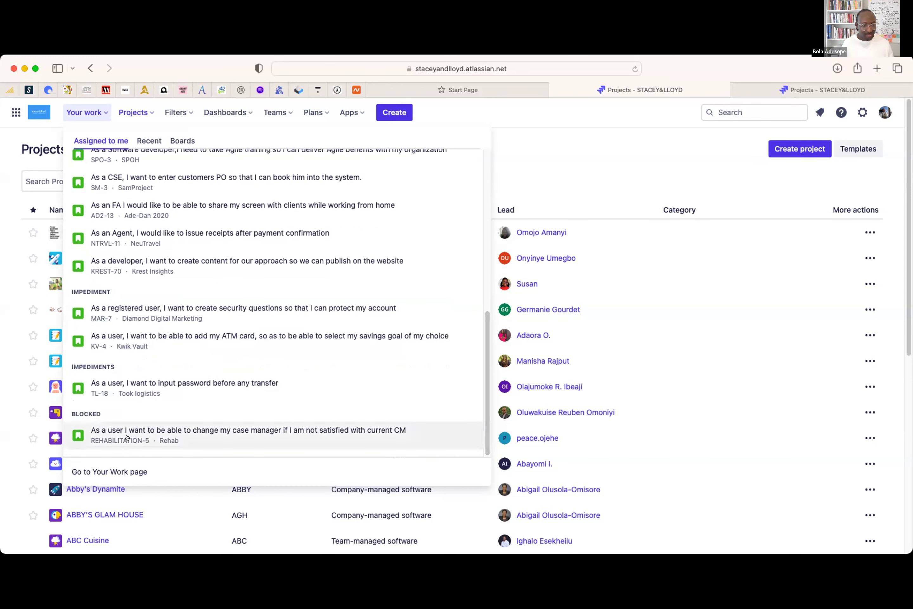
{"action": "left_click_drag", "start_coordinate": [486, 355], "coordinate": [482, 168]}
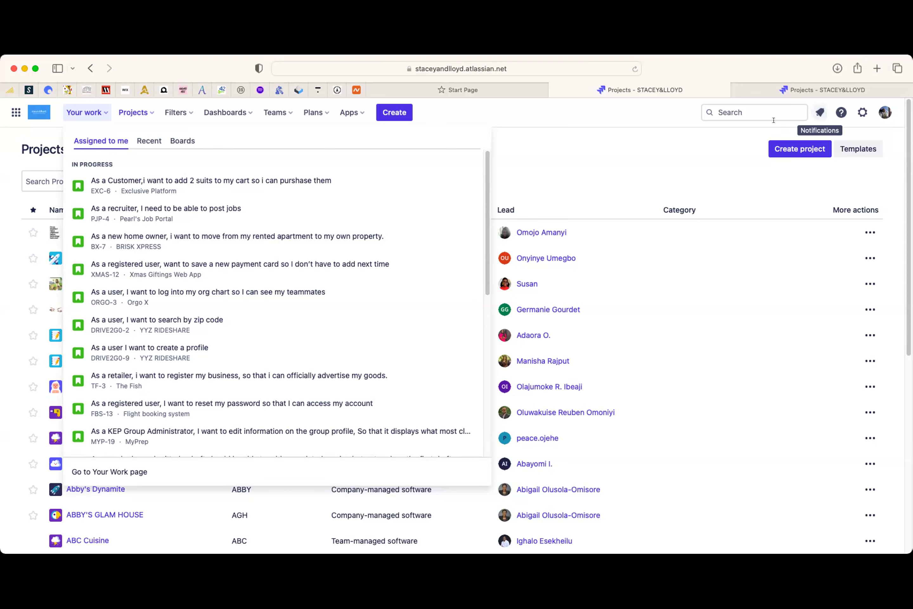
- Open issue EXC-6 in a new tab and switch to it
{"action": "right_click", "coordinate": [247, 180]}
{"action": "left_click", "coordinate": [275, 185]}
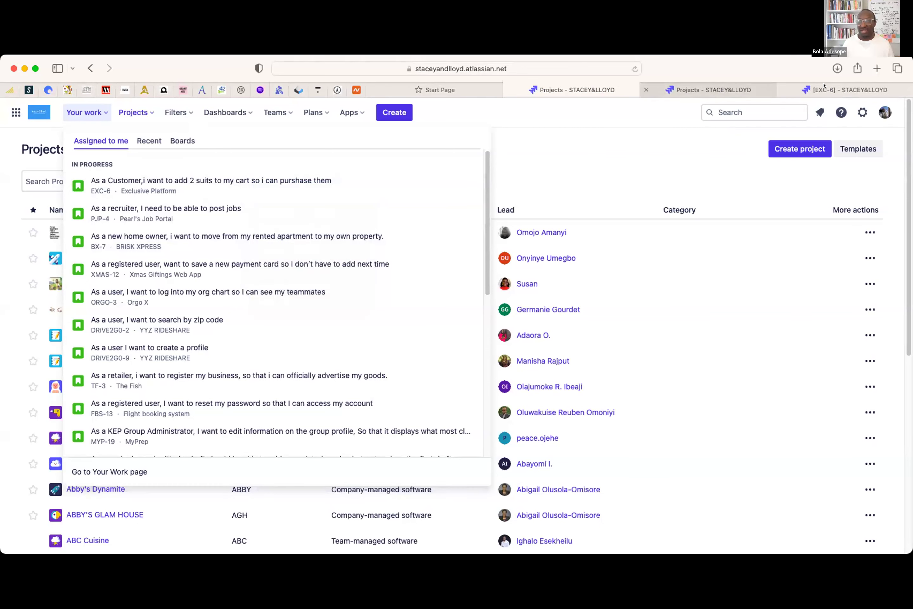
{"action": "left_click", "coordinate": [844, 89]}
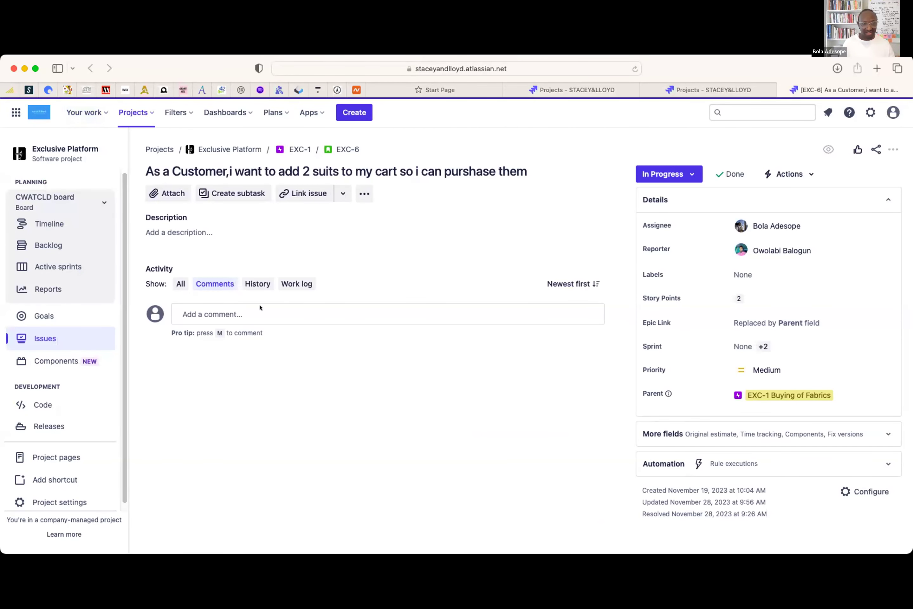
{"action": "left_click", "coordinate": [253, 309]}
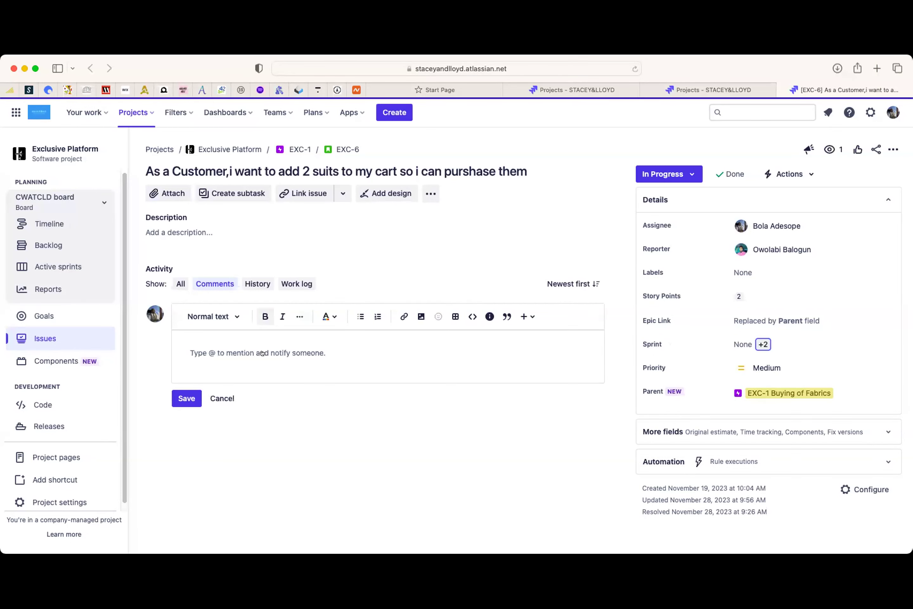
{"action": "type", "text": "@ade"}
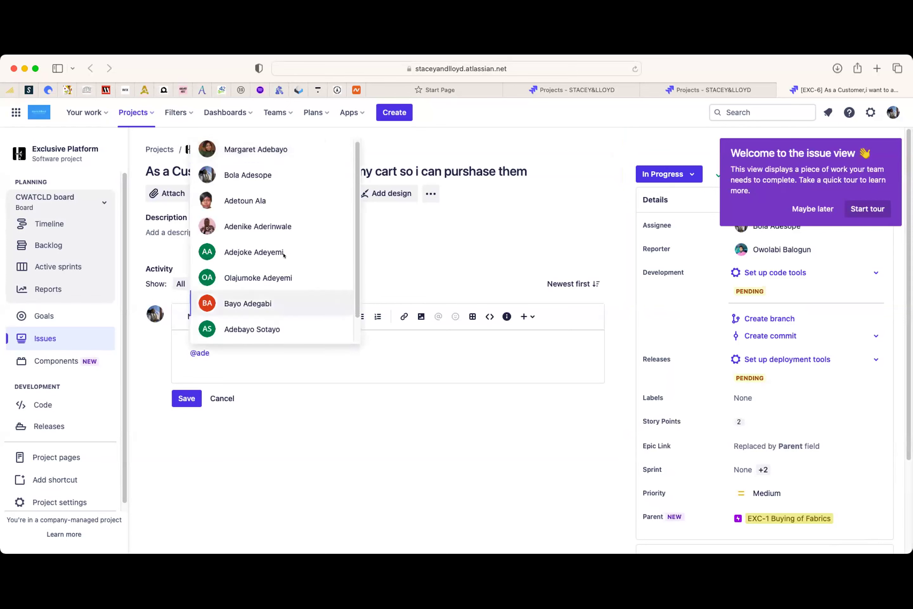
{"action": "left_click", "coordinate": [269, 226]}
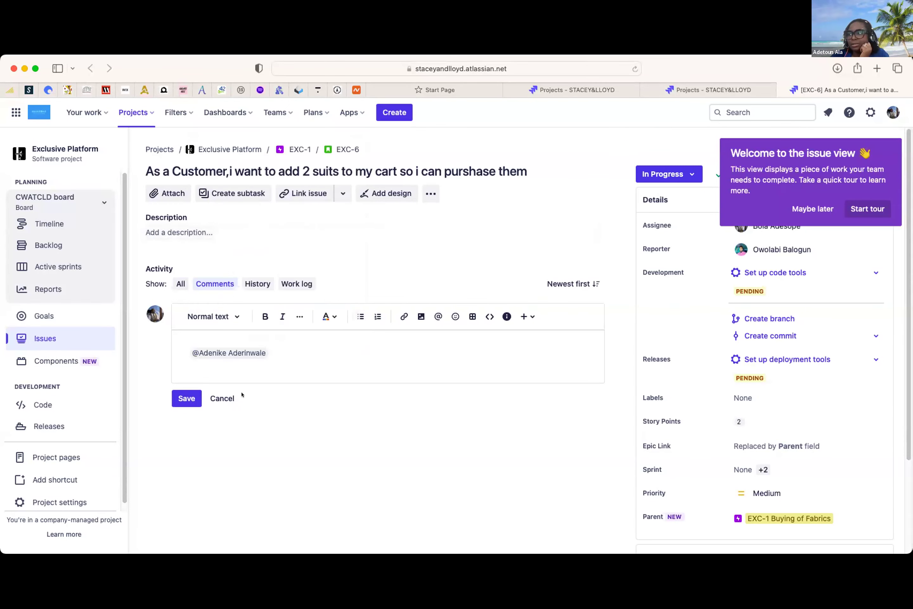
{"action": "left_click", "coordinate": [185, 396]}
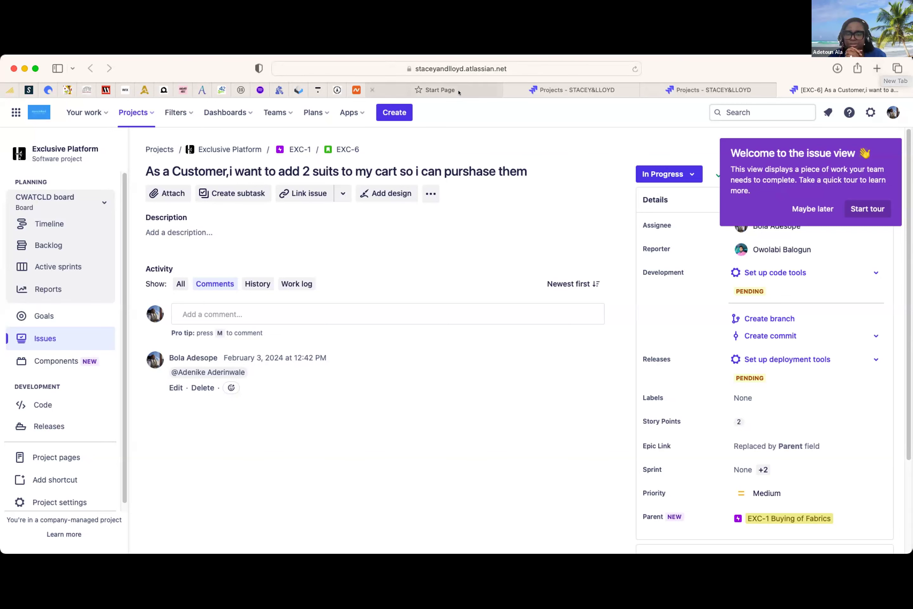
- Load Gmail in the Start Page tab, glance at the Jira tabs, and return to the inbox
{"action": "left_click", "coordinate": [425, 90]}
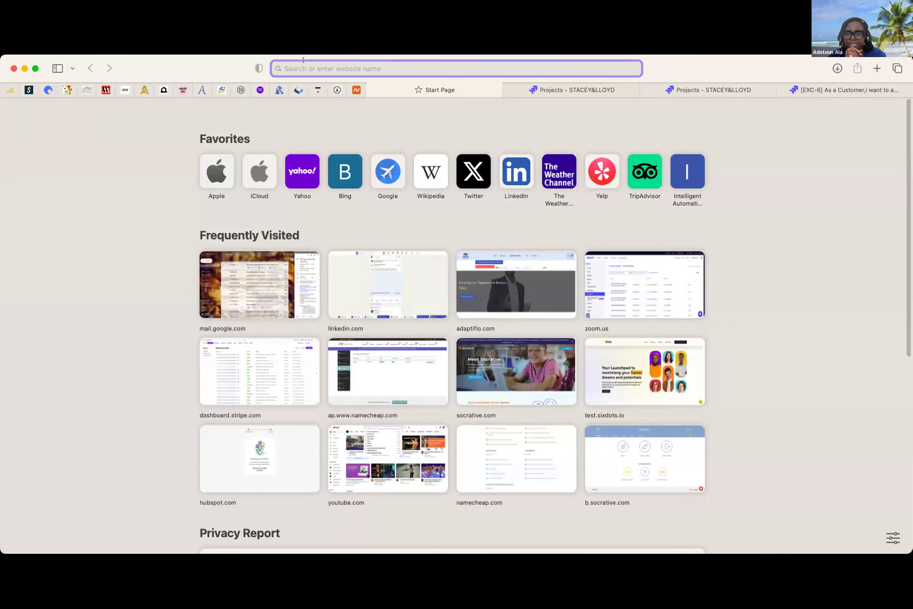
{"action": "type", "text": "gm"}
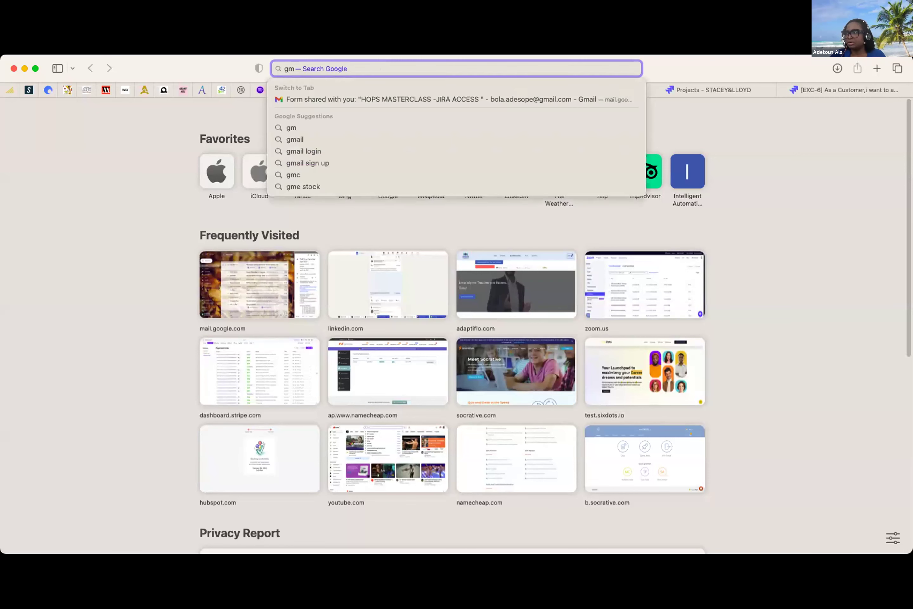
{"action": "key", "text": "Return"}
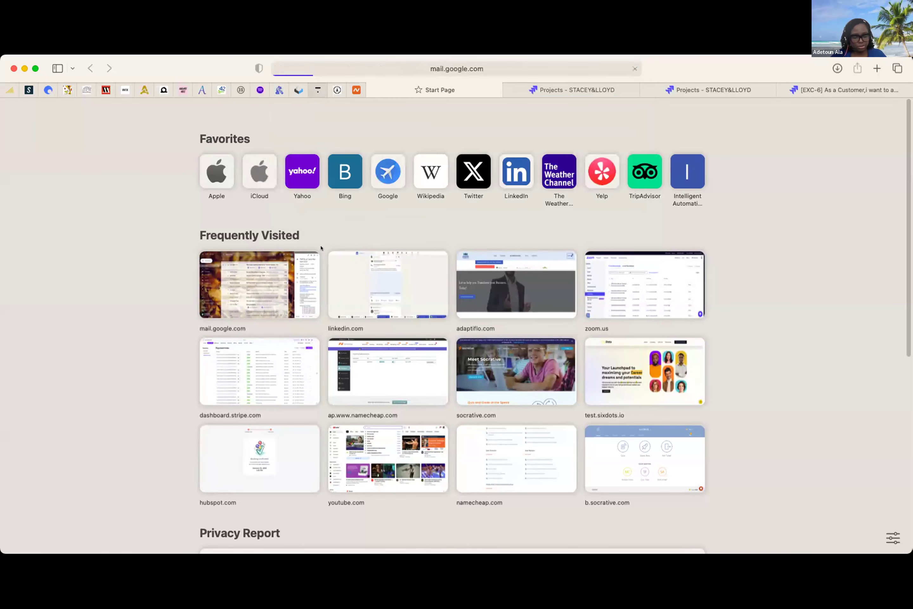
{"action": "left_click", "coordinate": [687, 86]}
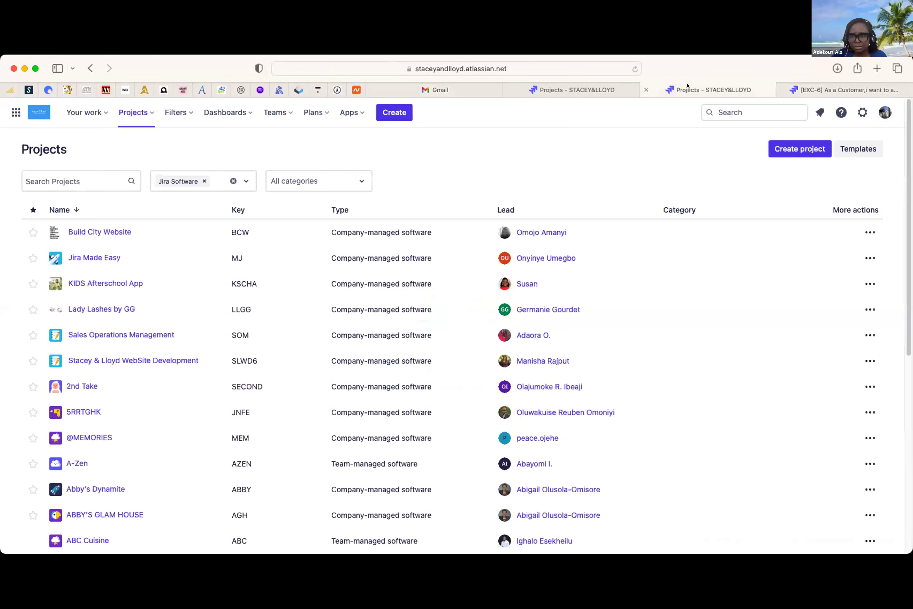
{"action": "left_click", "coordinate": [585, 85]}
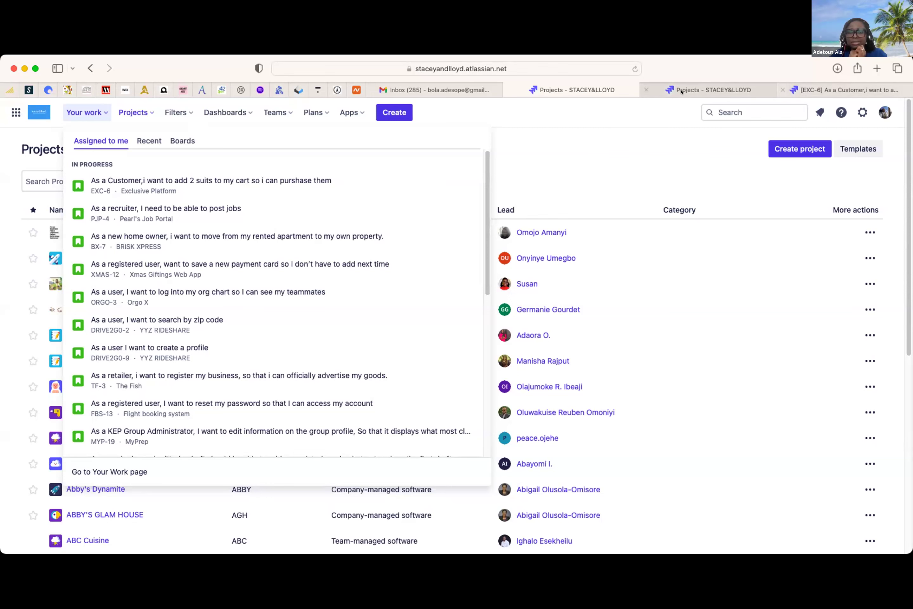
{"action": "left_click", "coordinate": [433, 89]}
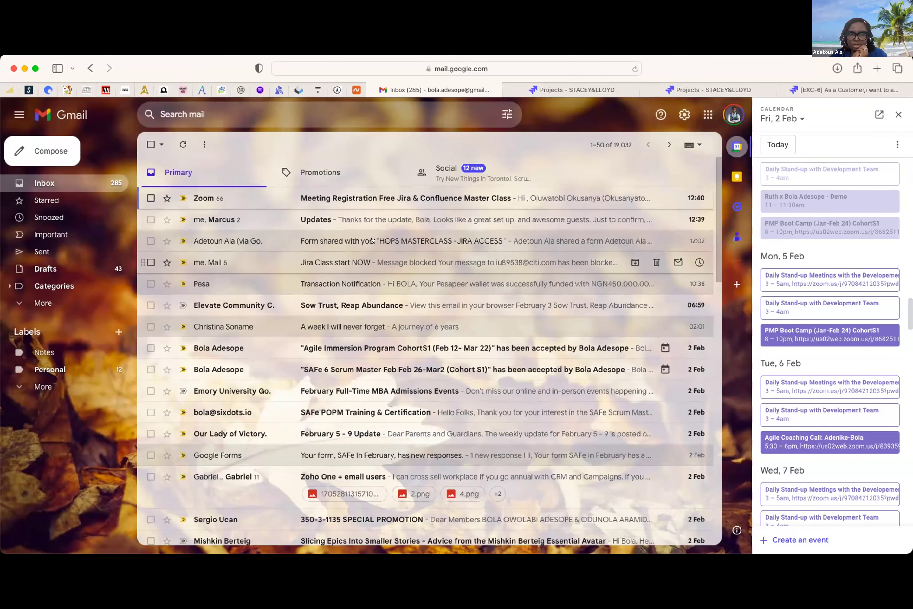
- Open the 'Form shared with you' email and its HOPS MASTERCLASS -JIRA ACCESS form
{"action": "left_click", "coordinate": [367, 242]}
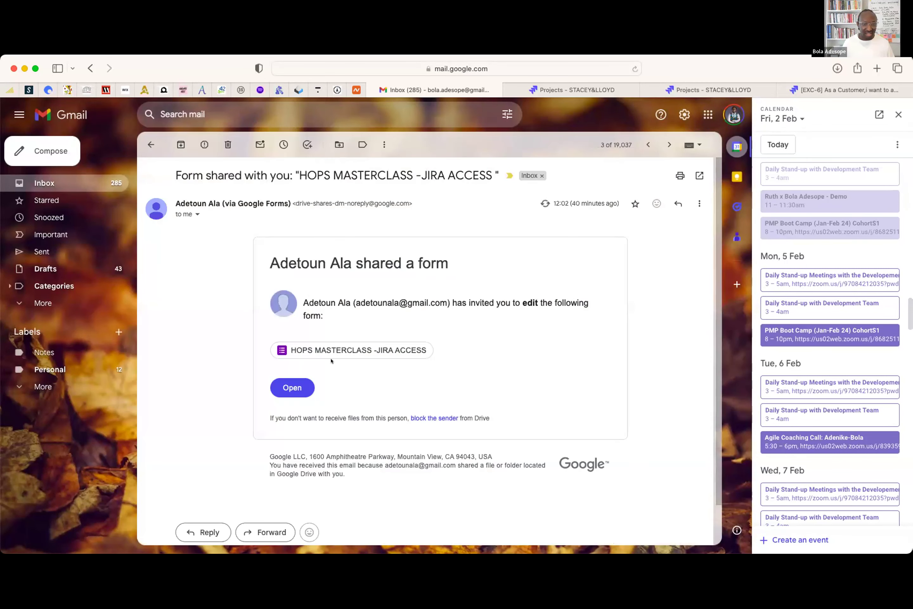
{"action": "left_click", "coordinate": [431, 354]}
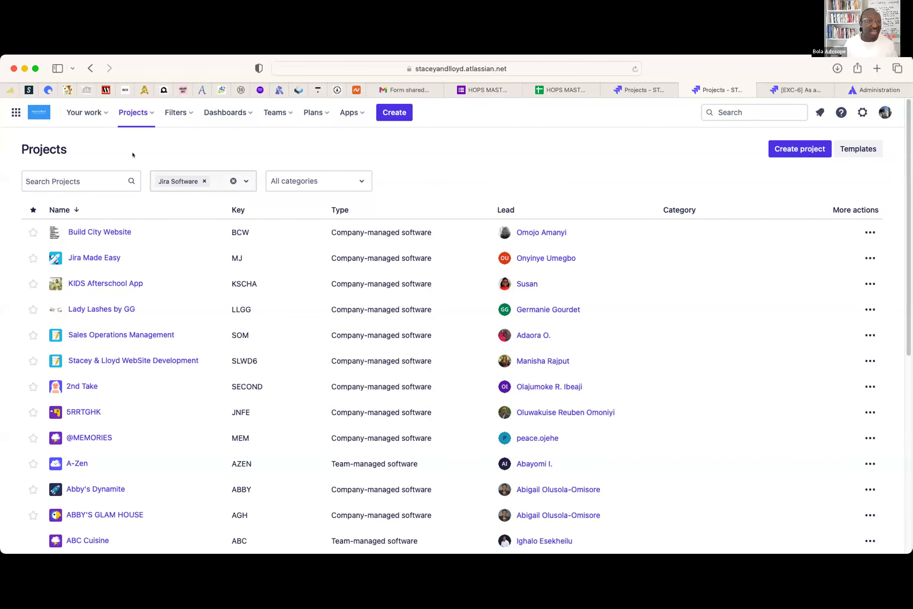
- Reopen Your work to see the in-progress issues assigned to me
{"action": "left_click", "coordinate": [94, 112]}
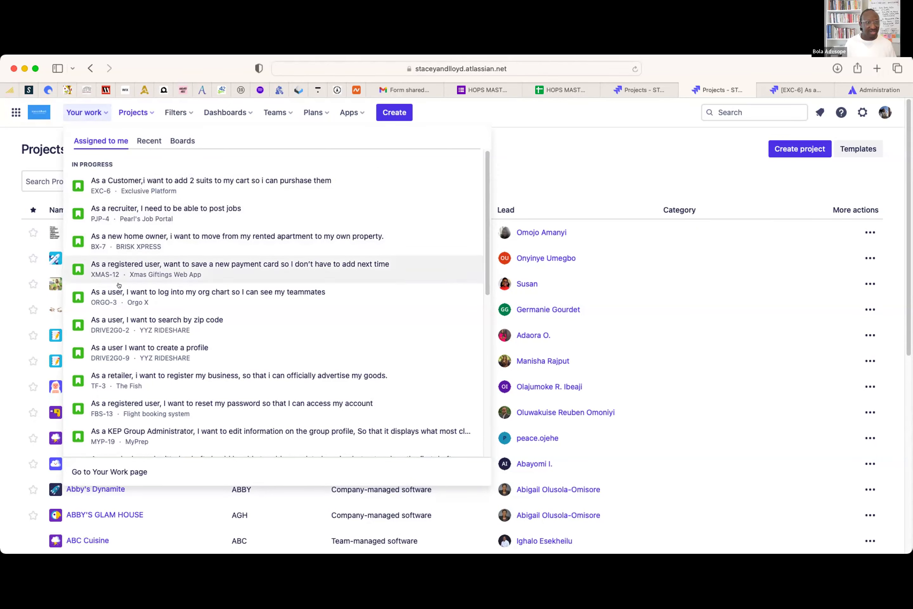
- Scroll through Your work's Recent items, then list recent boards like MJ board and HOPS Site
{"action": "left_click", "coordinate": [144, 139]}
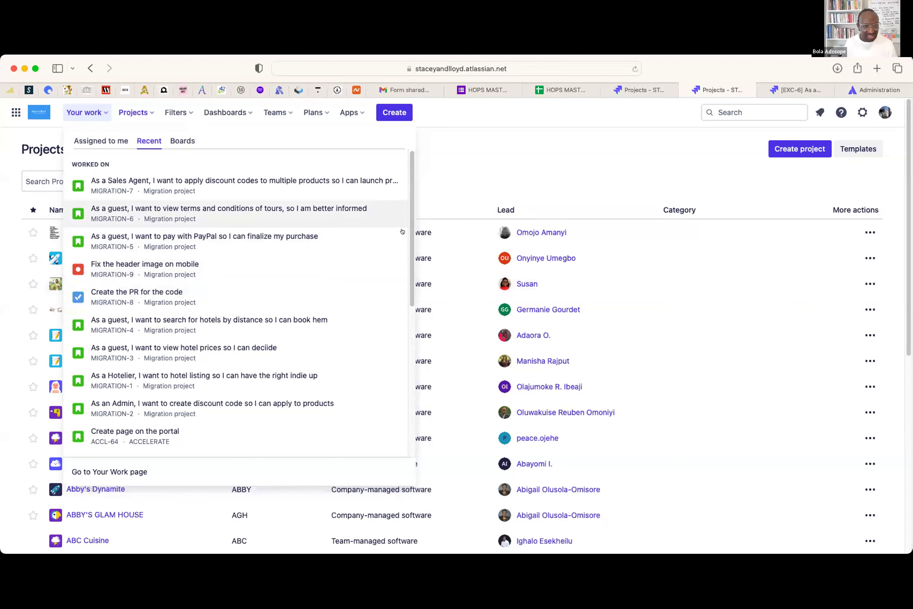
{"action": "left_click_drag", "start_coordinate": [407, 223], "coordinate": [373, 315]}
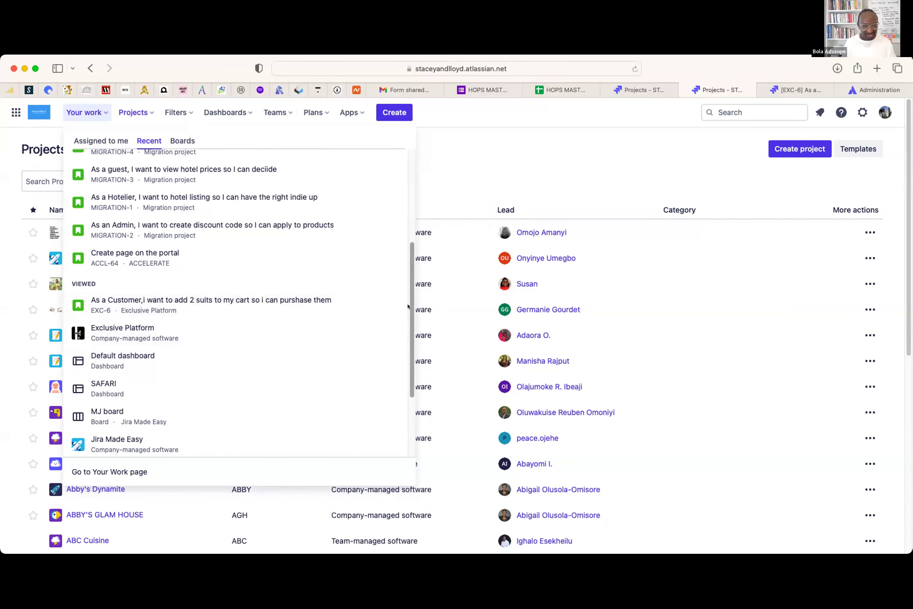
{"action": "scroll", "coordinate": [408, 306], "scroll_direction": "down", "scroll_amount": 3}
{"action": "left_click_drag", "start_coordinate": [408, 394], "coordinate": [413, 187]}
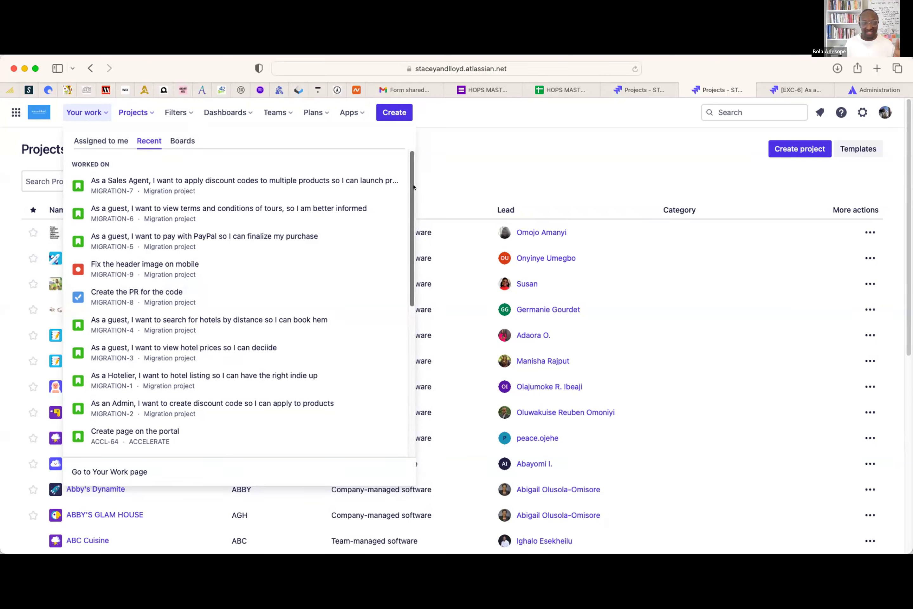
{"action": "left_click", "coordinate": [188, 140]}
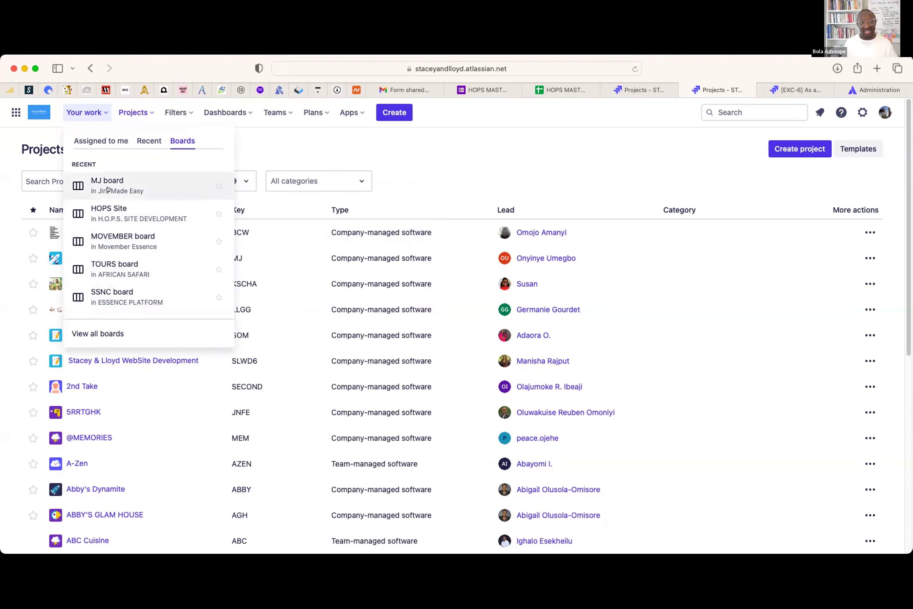
- Close the work overview and show recent projects such as EXC, MJ and HSD
{"action": "left_click", "coordinate": [580, 161]}
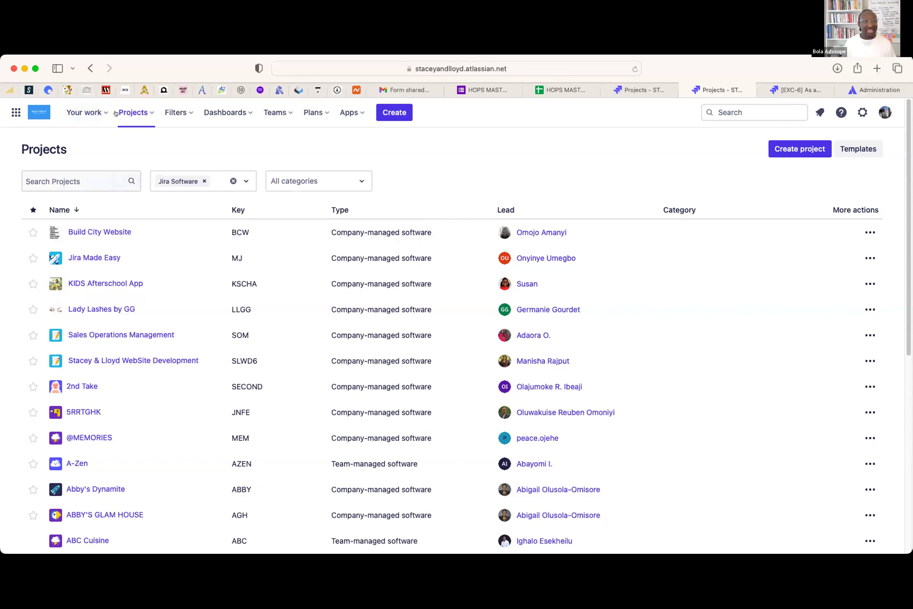
{"action": "left_click", "coordinate": [151, 111]}
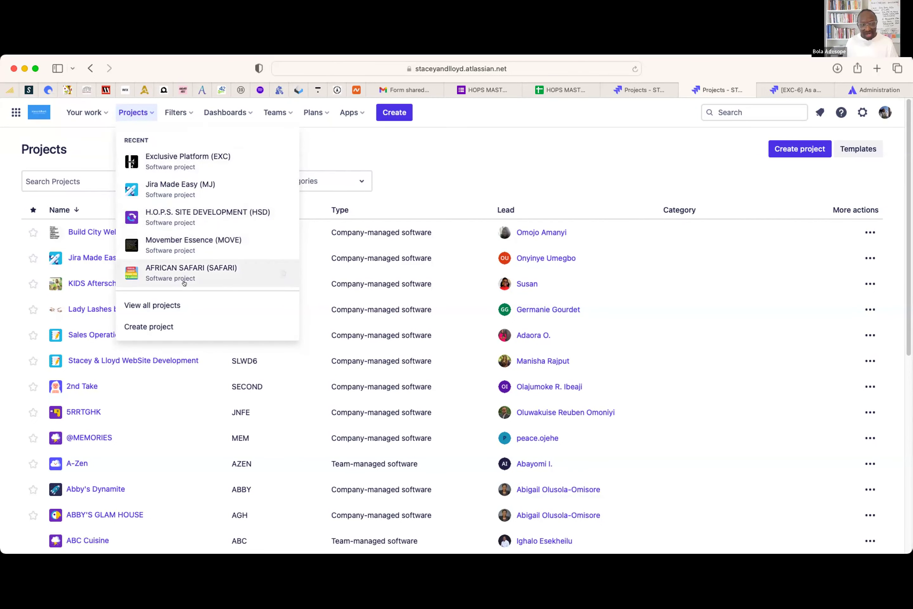
- Choose View all projects to list every project, starting with Build City Website (BCW)
{"action": "left_click", "coordinate": [142, 305]}
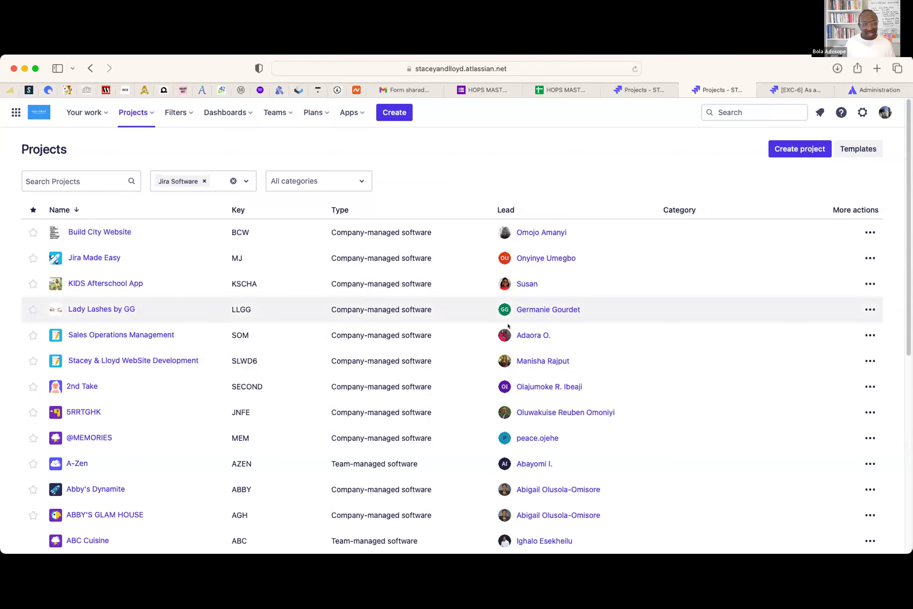
- Go to page 2 of the project directory, which begins with Accelerators
{"action": "scroll", "coordinate": [472, 275], "scroll_direction": "down", "scroll_amount": 5}
{"action": "scroll", "coordinate": [452, 278], "scroll_direction": "down", "scroll_amount": 7}
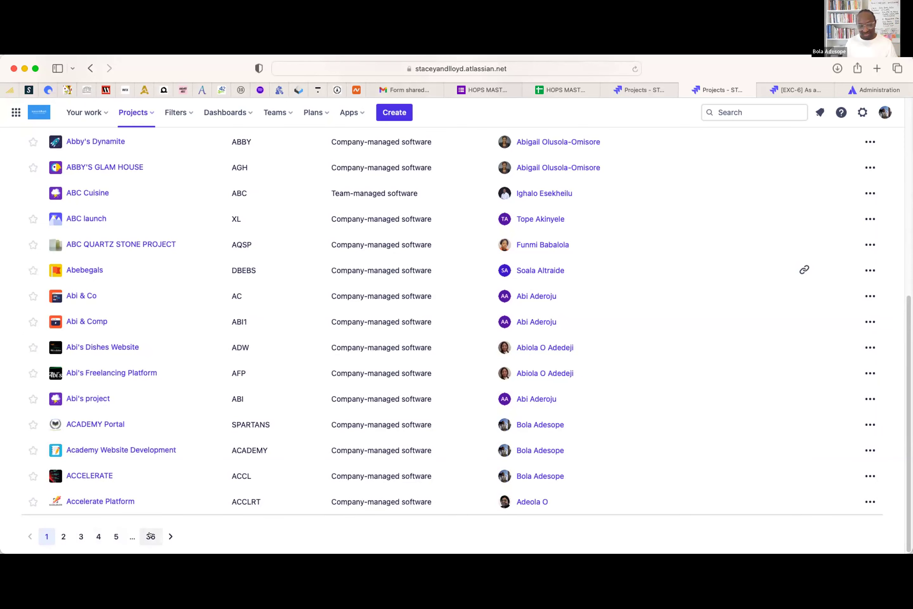
{"action": "left_click", "coordinate": [61, 536]}
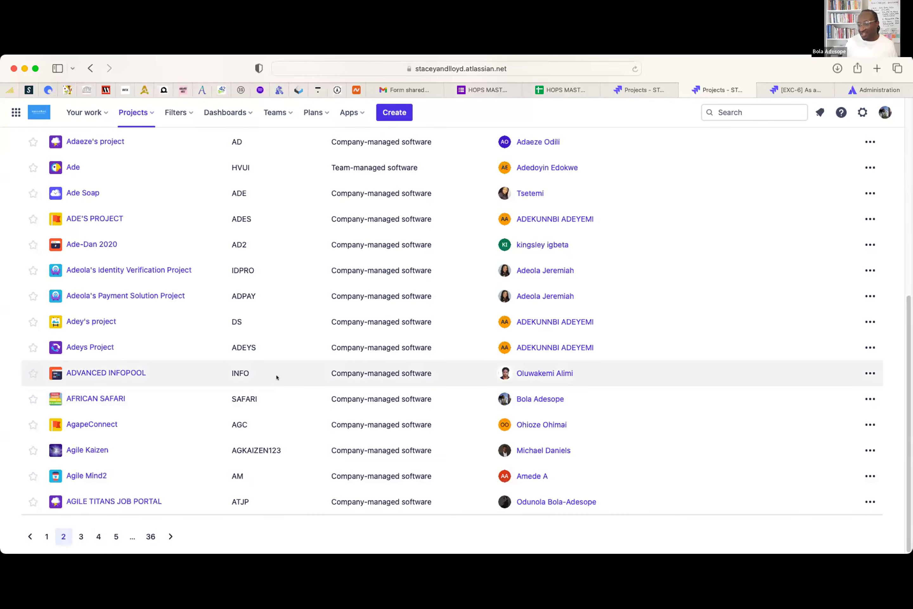
{"action": "scroll", "coordinate": [278, 379], "scroll_direction": "up", "scroll_amount": 7}
{"action": "scroll", "coordinate": [277, 375], "scroll_direction": "up", "scroll_amount": 2}
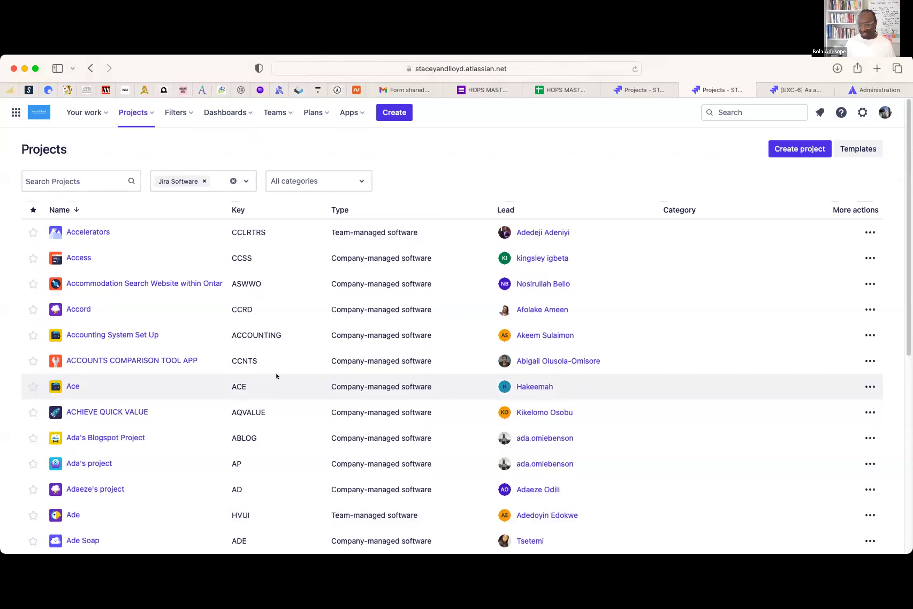
{"action": "scroll", "coordinate": [277, 376], "scroll_direction": "down", "scroll_amount": 6}
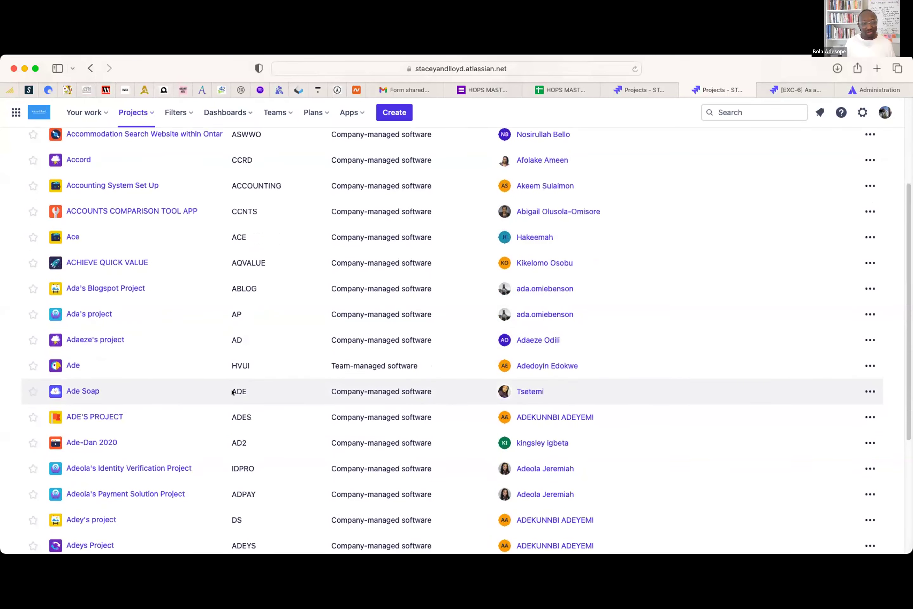
{"action": "scroll", "coordinate": [167, 511], "scroll_direction": "down", "scroll_amount": 3}
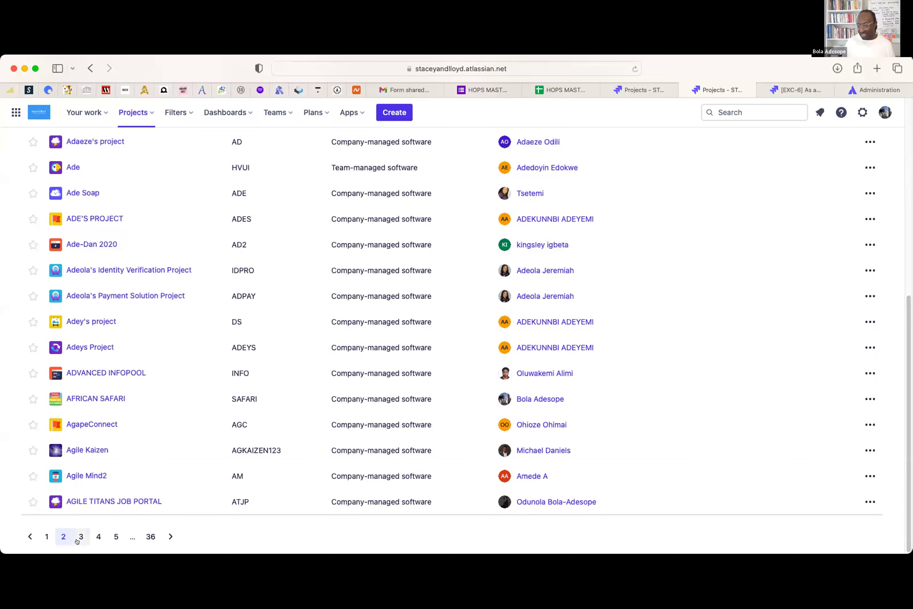
{"action": "scroll", "coordinate": [200, 340], "scroll_direction": "up", "scroll_amount": 9}
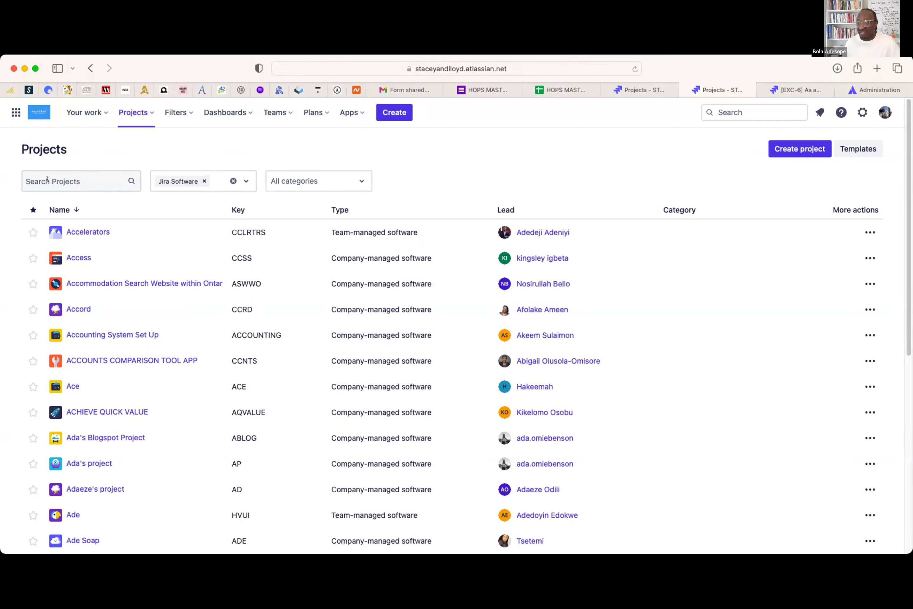
- Search the project directory for 'h.o.p', then replace the search with 'shop'
{"action": "left_click", "coordinate": [59, 178]}
{"action": "type", "text": "h.o.p"}
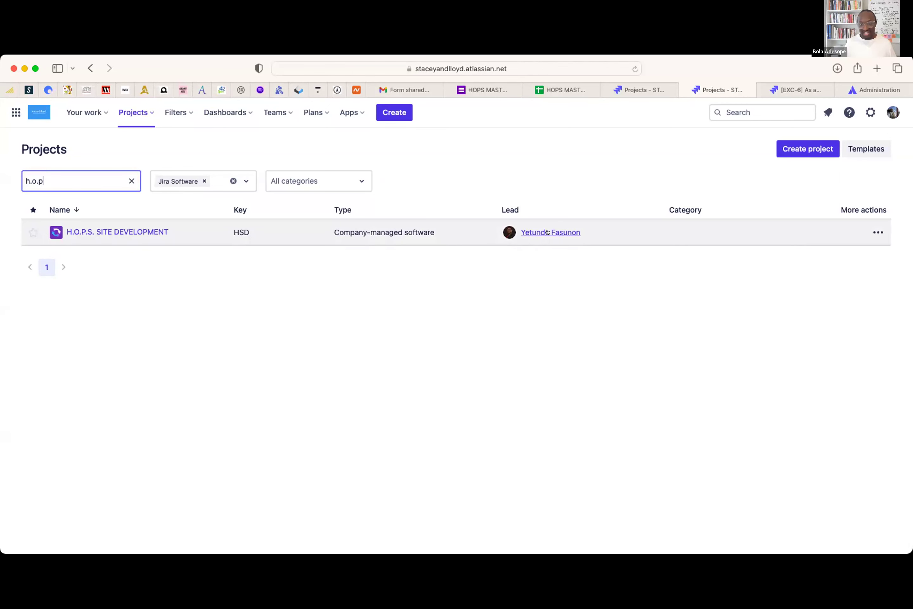
{"action": "mouse_move", "coordinate": [538, 234]}
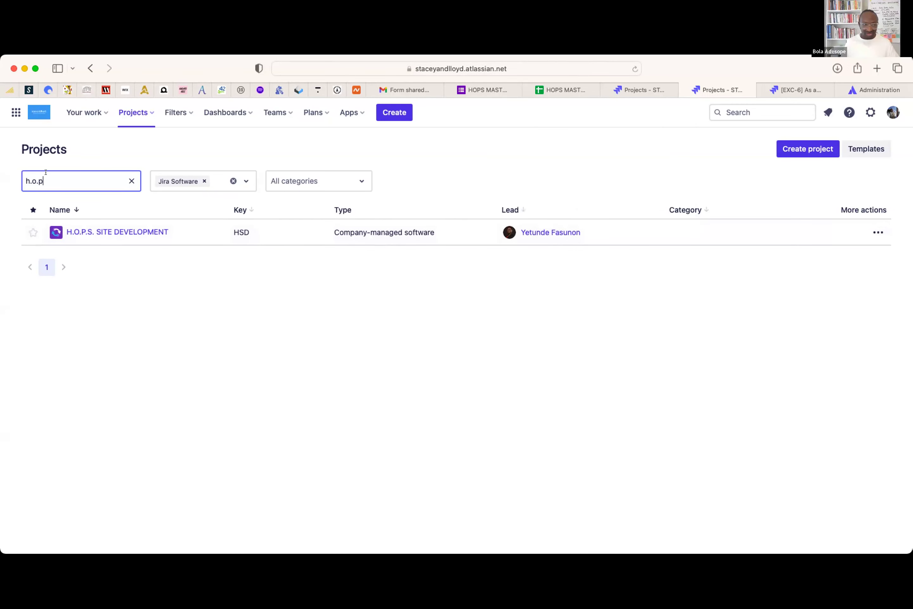
{"action": "key", "text": "super+a"}
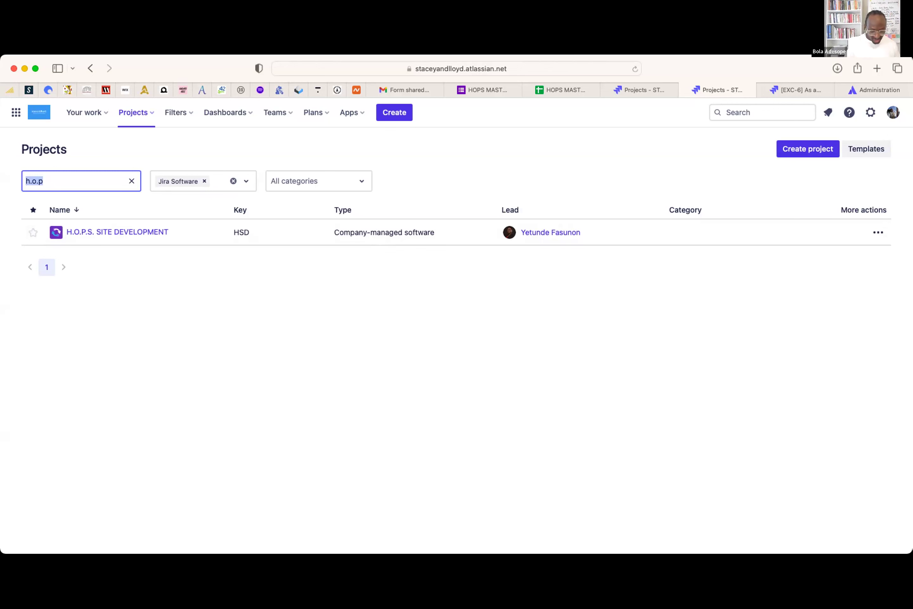
{"action": "type", "text": "shop"}
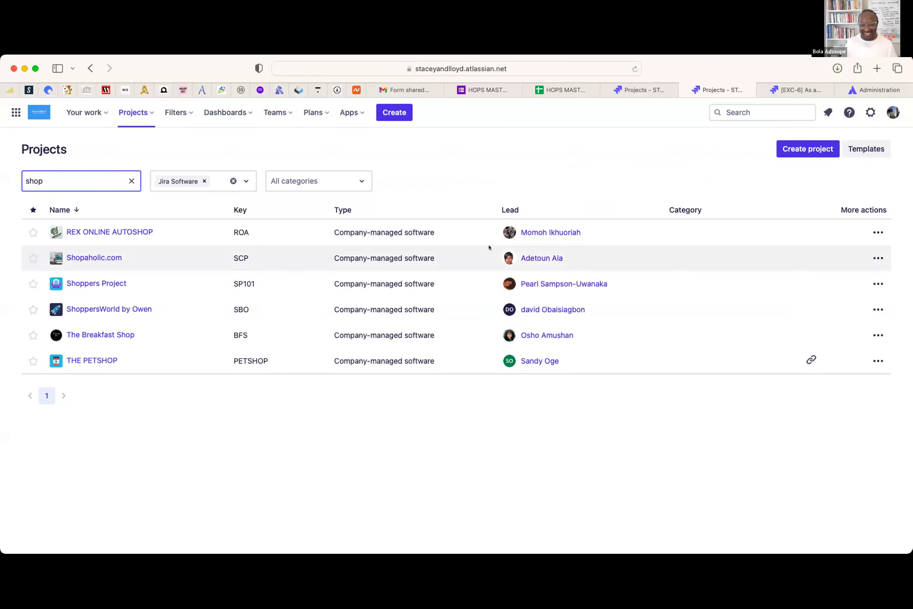
- Change the project search to 'academy', narrowing the list to five projects
{"action": "mouse_move", "coordinate": [538, 257]}
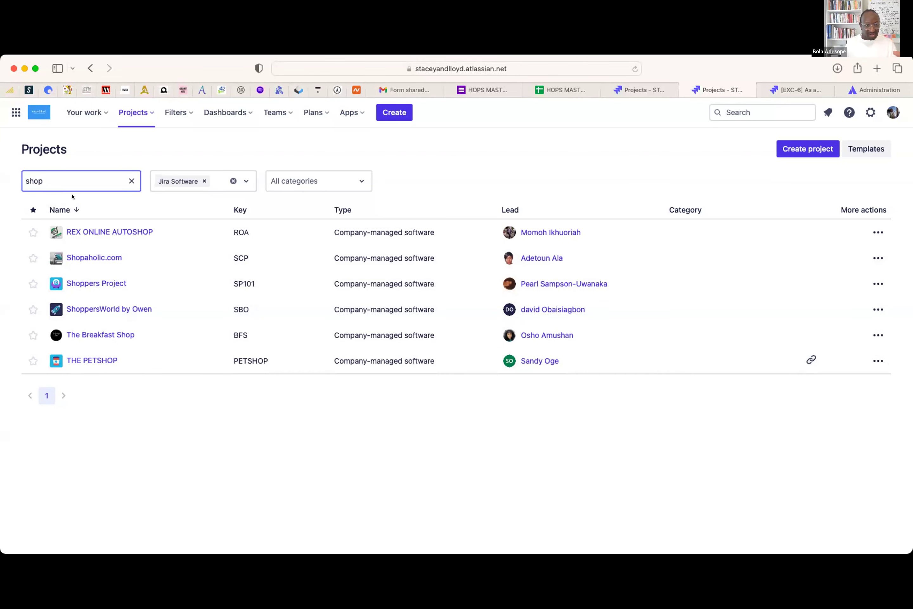
{"action": "key", "text": "super+a"}
{"action": "type", "text": "academy"}
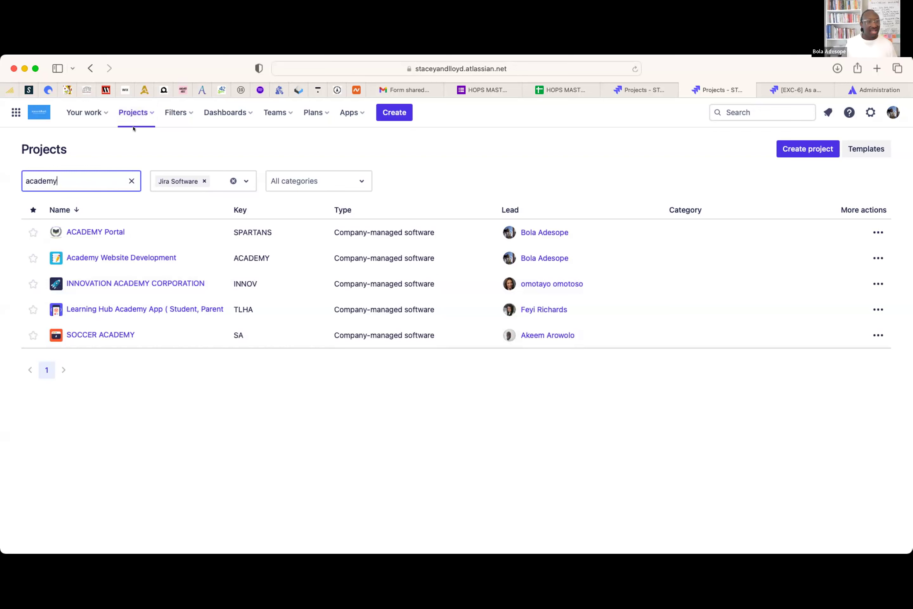
{"action": "left_click", "coordinate": [186, 112]}
{"action": "left_click", "coordinate": [415, 172]}
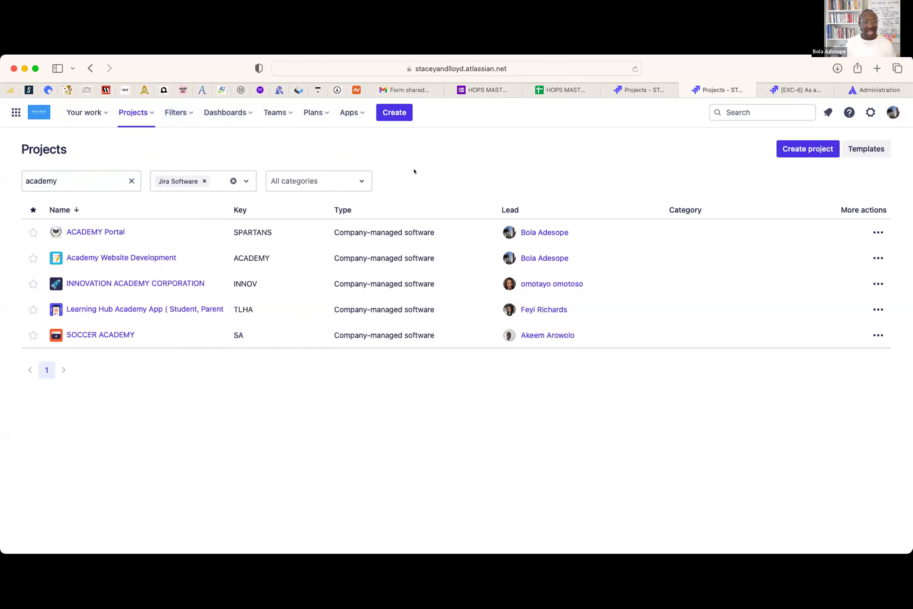
- Open the Default dashboard from the Recent section of the Dashboards list
{"action": "left_click", "coordinate": [228, 112]}
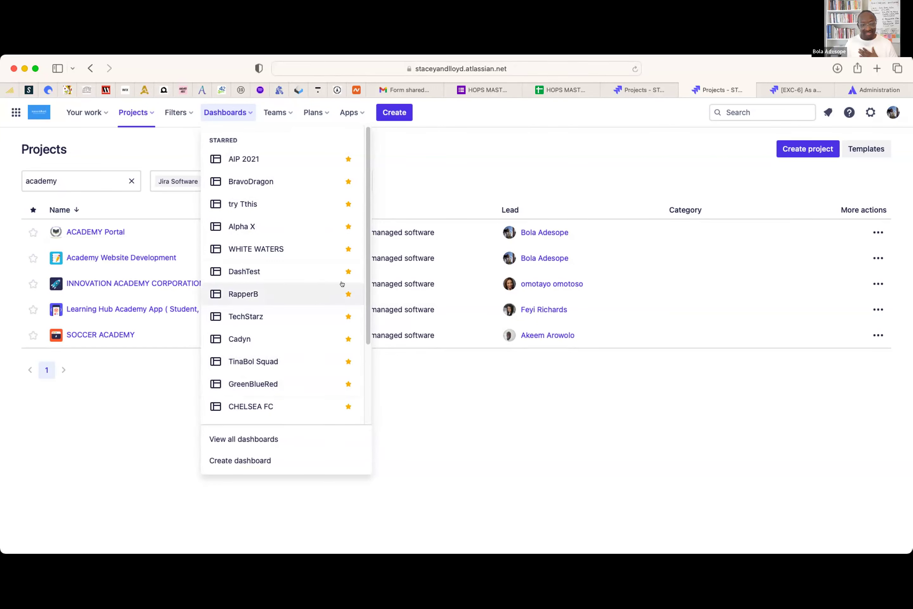
{"action": "scroll", "coordinate": [363, 275], "scroll_direction": "down", "scroll_amount": 5}
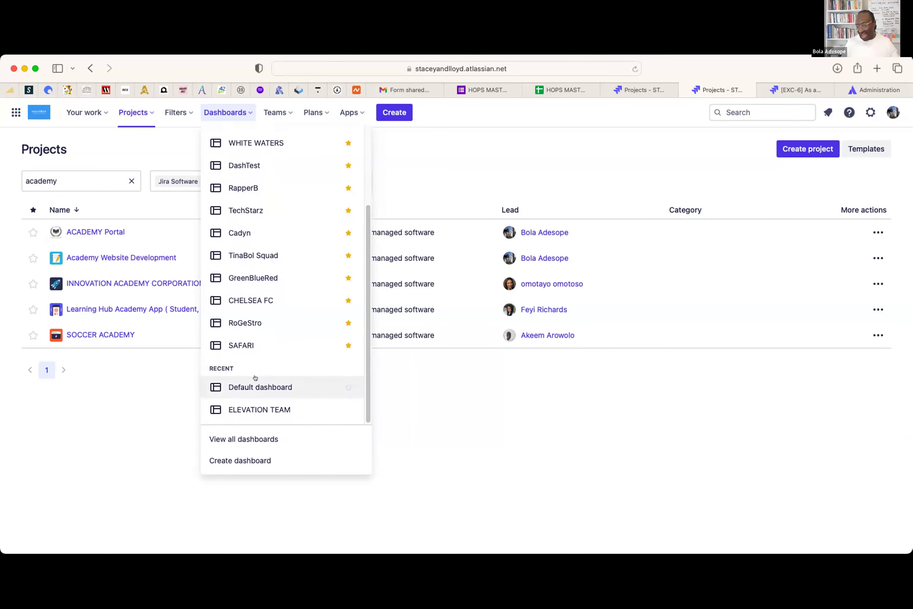
{"action": "left_click", "coordinate": [284, 395]}
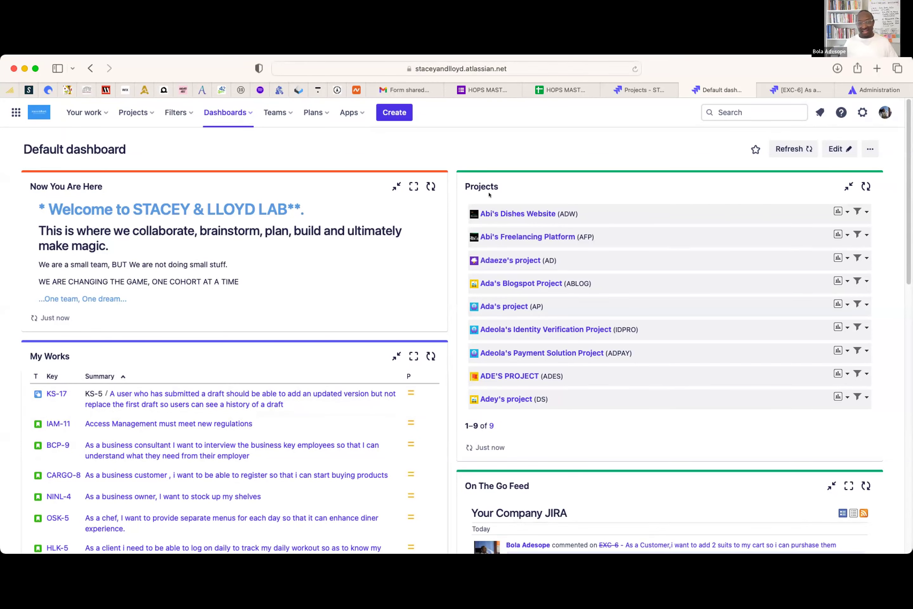
{"action": "scroll", "coordinate": [672, 352], "scroll_direction": "down", "scroll_amount": 5}
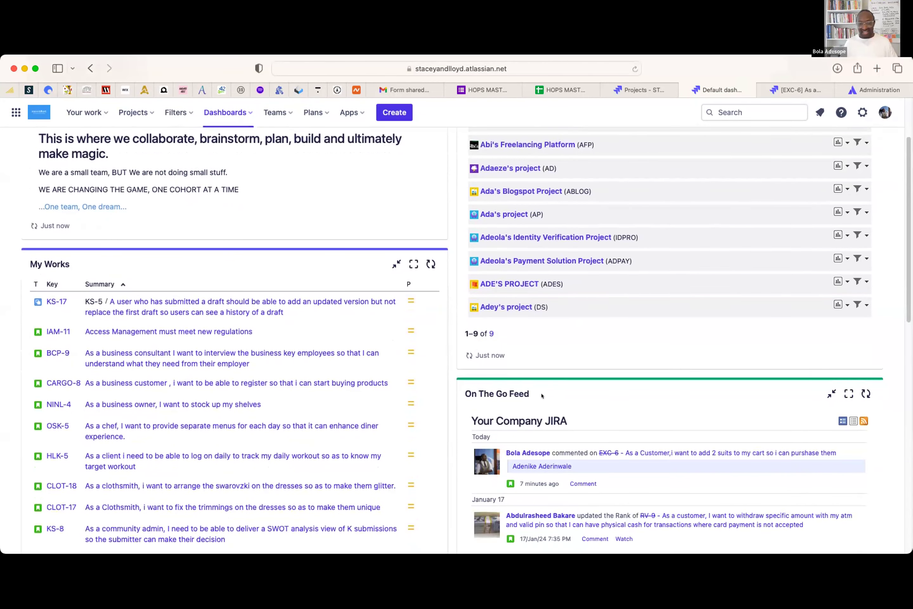
{"action": "scroll", "coordinate": [541, 395], "scroll_direction": "down", "scroll_amount": 4}
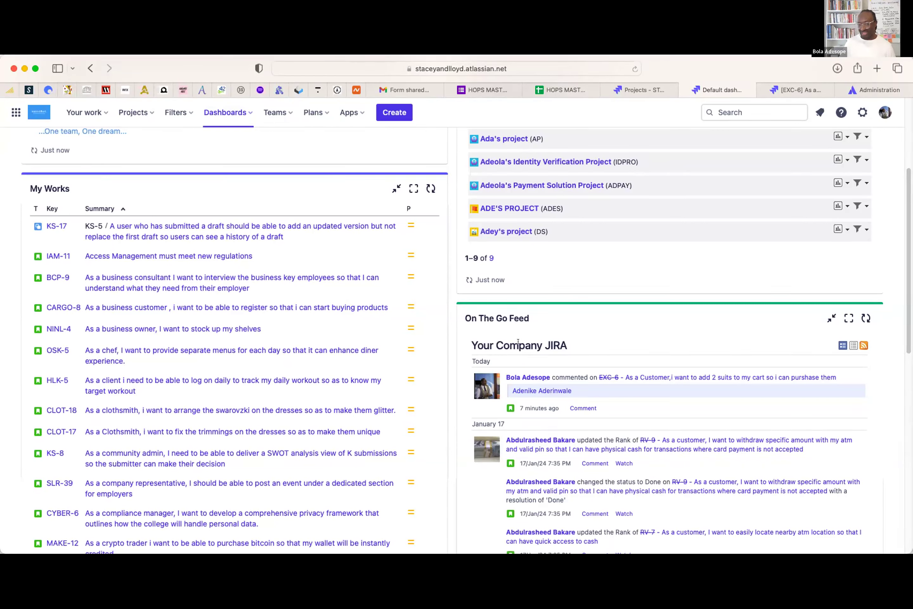
{"action": "scroll", "coordinate": [507, 348], "scroll_direction": "down", "scroll_amount": 1}
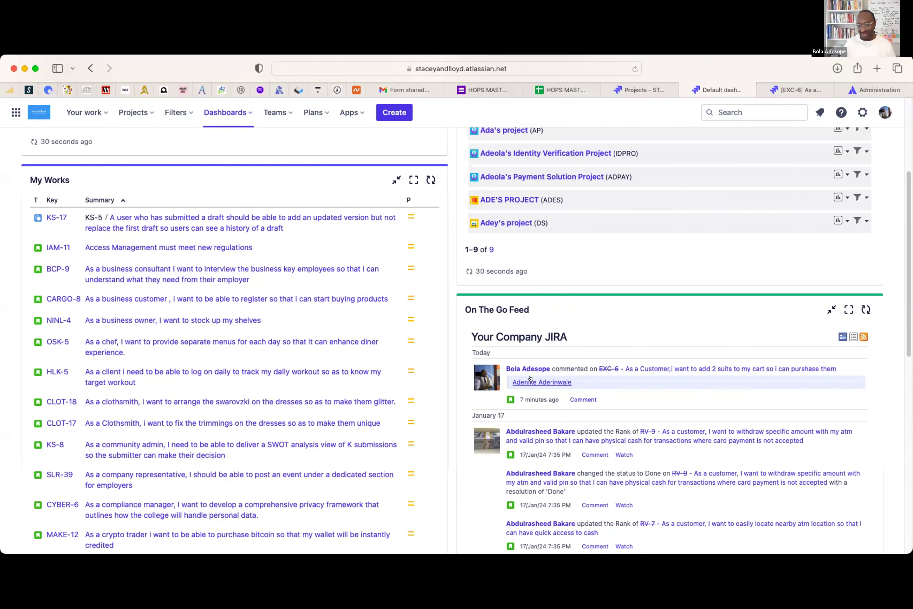
{"action": "scroll", "coordinate": [530, 378], "scroll_direction": "down", "scroll_amount": 1}
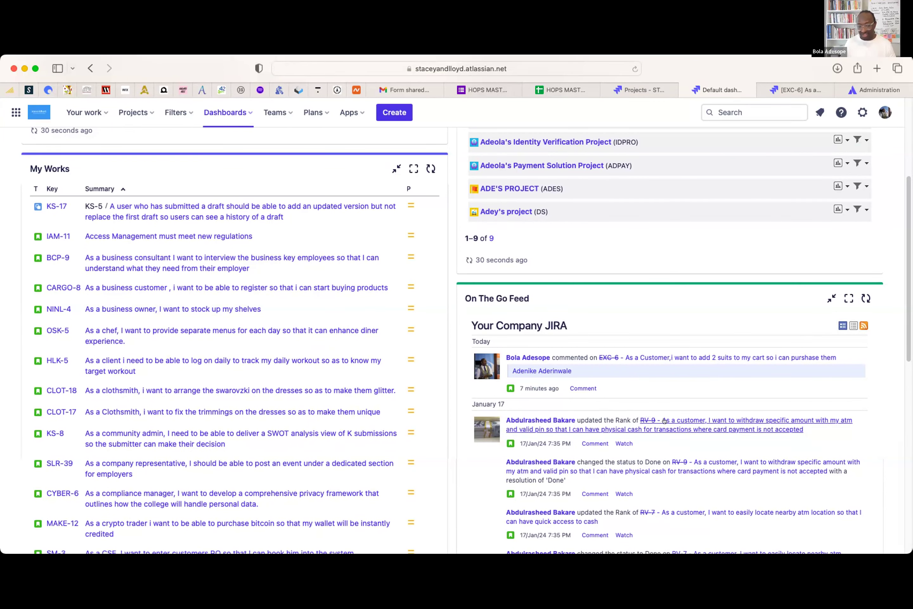
{"action": "scroll", "coordinate": [663, 419], "scroll_direction": "down", "scroll_amount": 10}
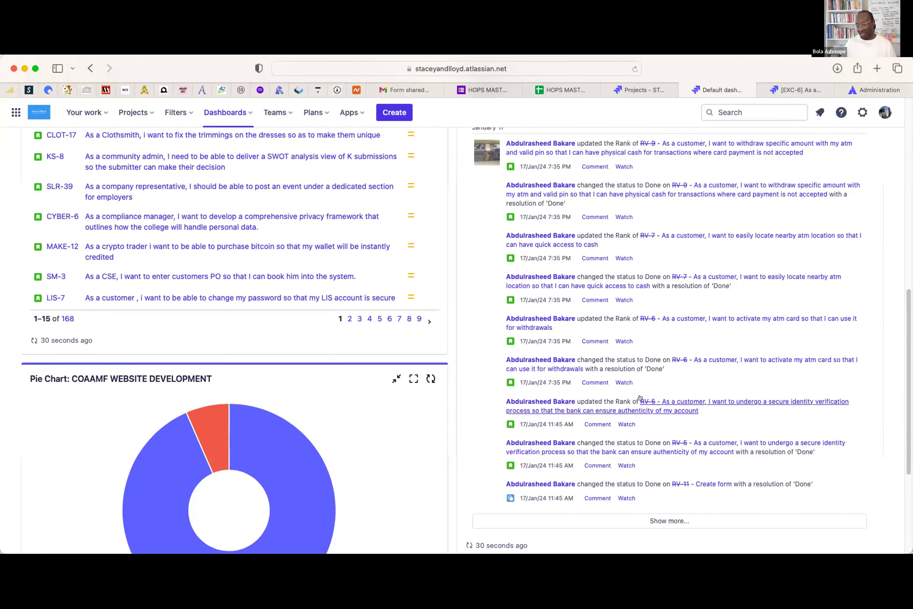
{"action": "scroll", "coordinate": [553, 428], "scroll_direction": "up", "scroll_amount": 3}
{"action": "scroll", "coordinate": [534, 424], "scroll_direction": "down", "scroll_amount": 6}
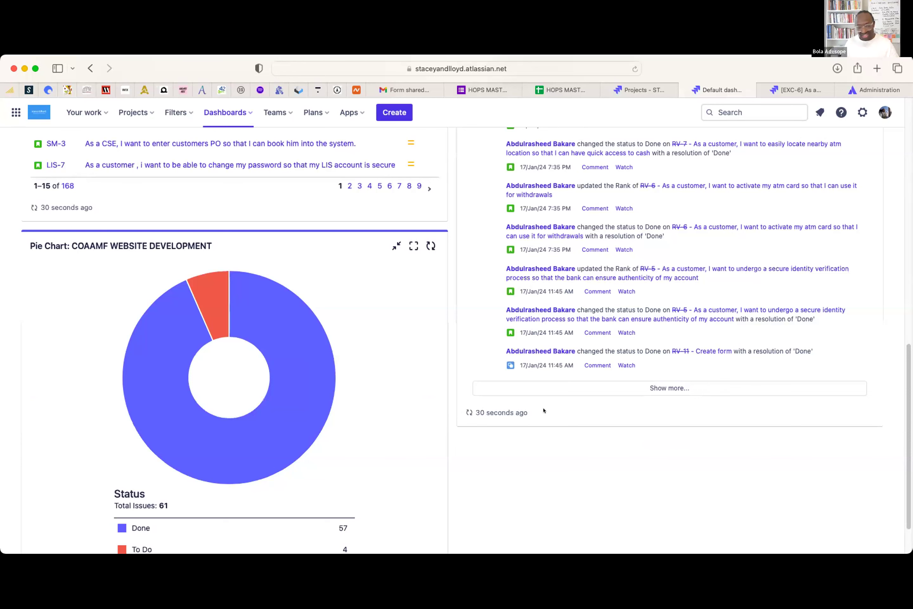
{"action": "scroll", "coordinate": [220, 377], "scroll_direction": "down", "scroll_amount": 3}
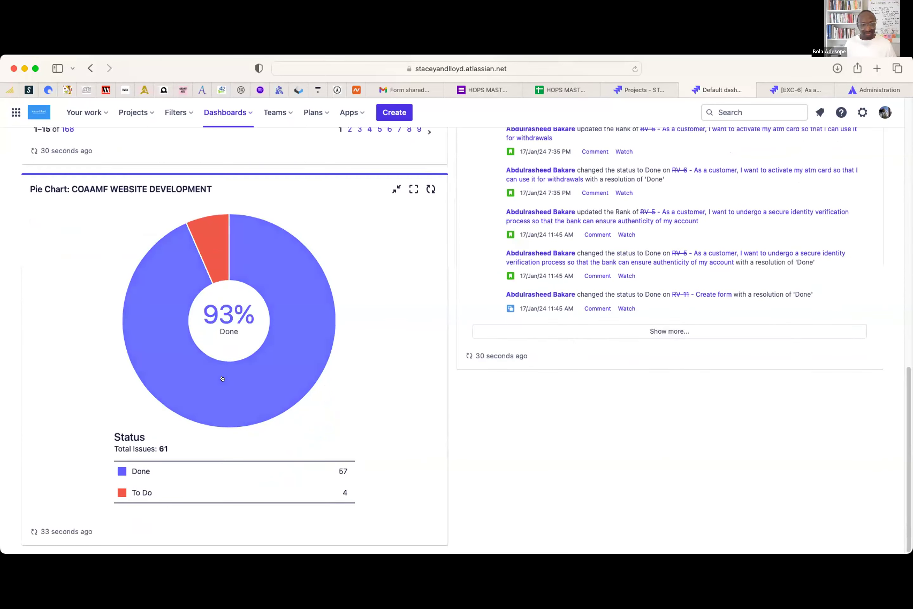
{"action": "scroll", "coordinate": [369, 353], "scroll_direction": "up", "scroll_amount": 10}
{"action": "scroll", "coordinate": [365, 353], "scroll_direction": "up", "scroll_amount": 5}
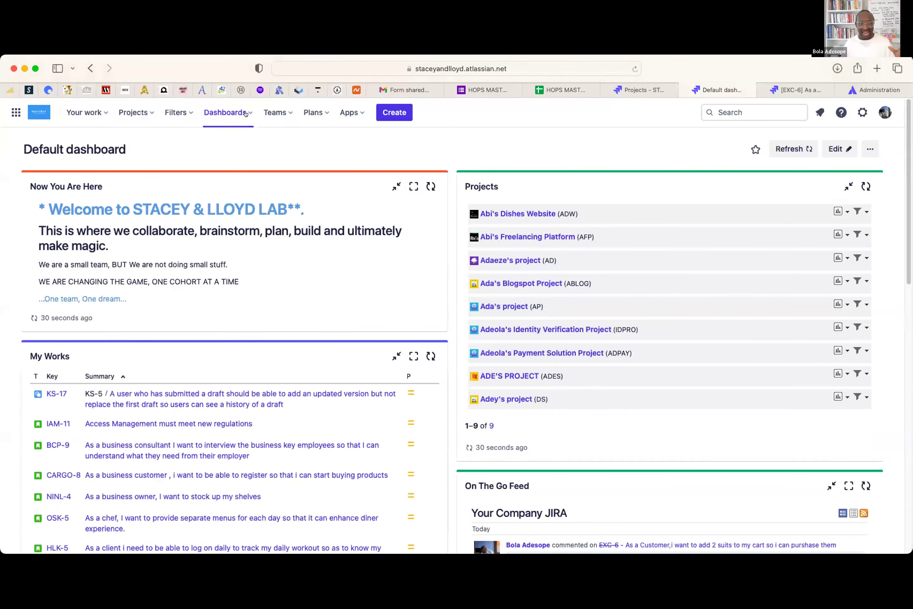
- Switch to the starred TechStarz dashboard
{"action": "left_click", "coordinate": [246, 112]}
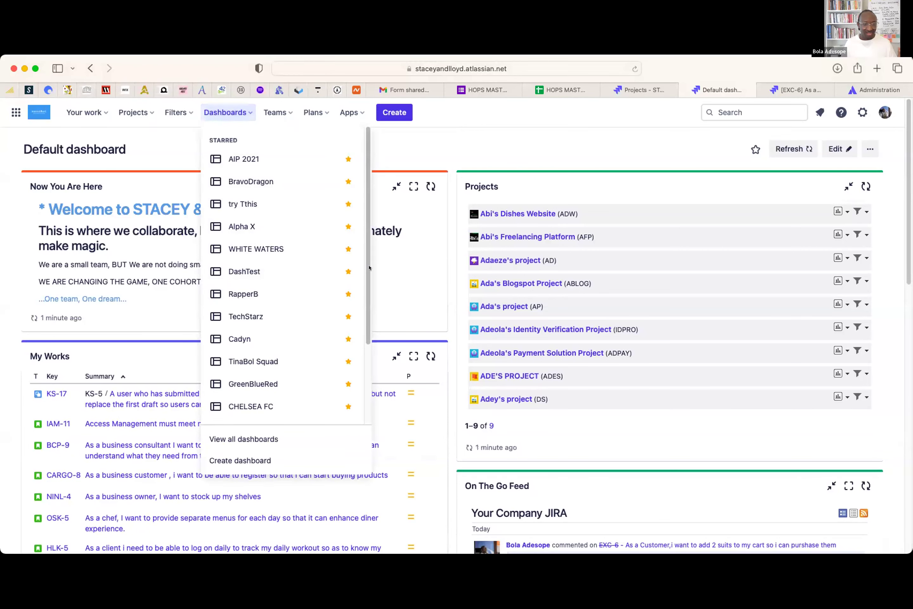
{"action": "left_click", "coordinate": [251, 314]}
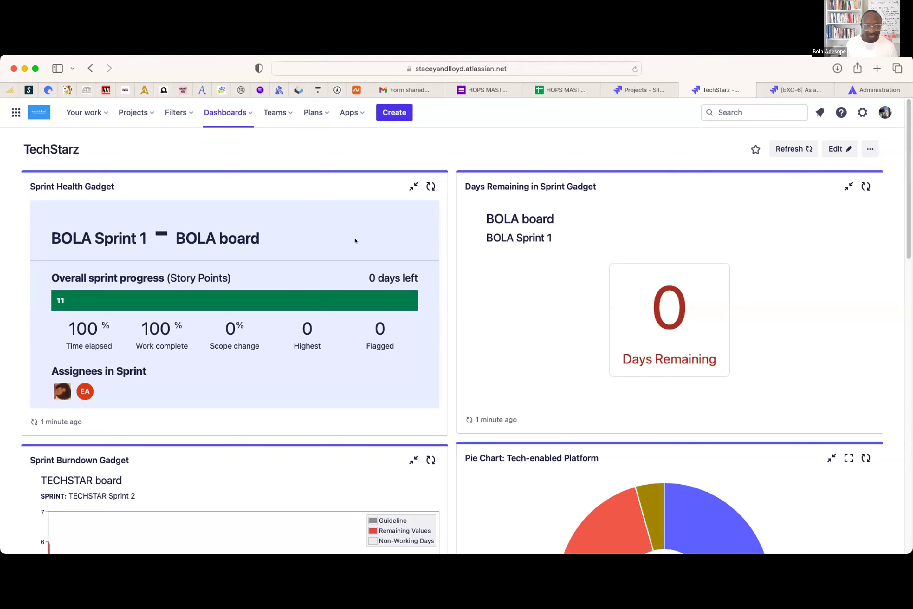
{"action": "scroll", "coordinate": [275, 292], "scroll_direction": "down", "scroll_amount": 5}
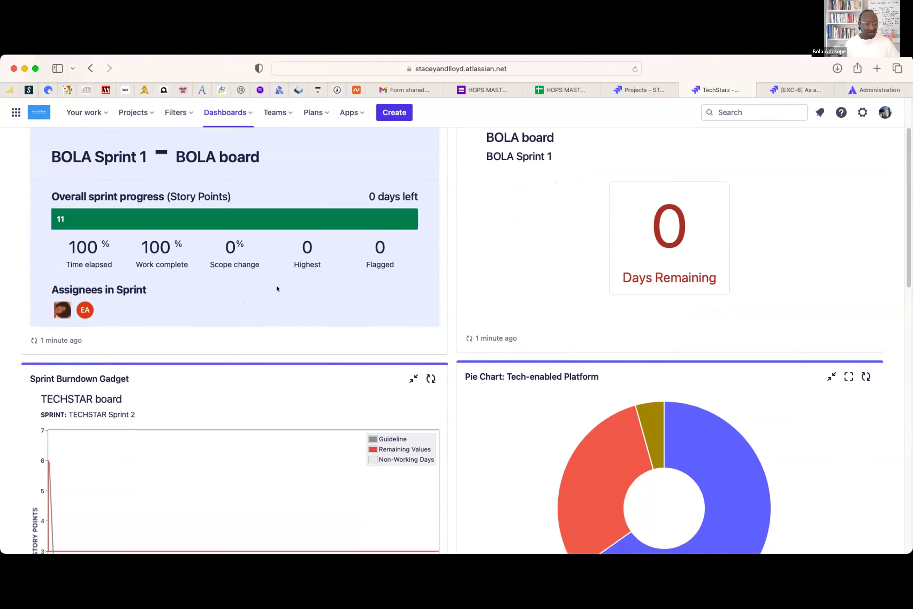
{"action": "scroll", "coordinate": [279, 291], "scroll_direction": "down", "scroll_amount": 8}
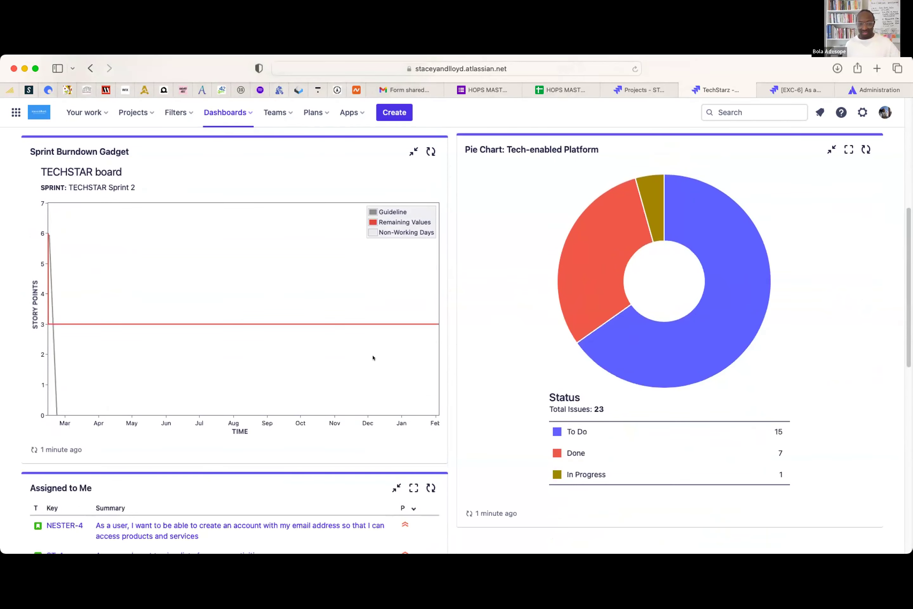
{"action": "scroll", "coordinate": [350, 332], "scroll_direction": "up", "scroll_amount": 15}
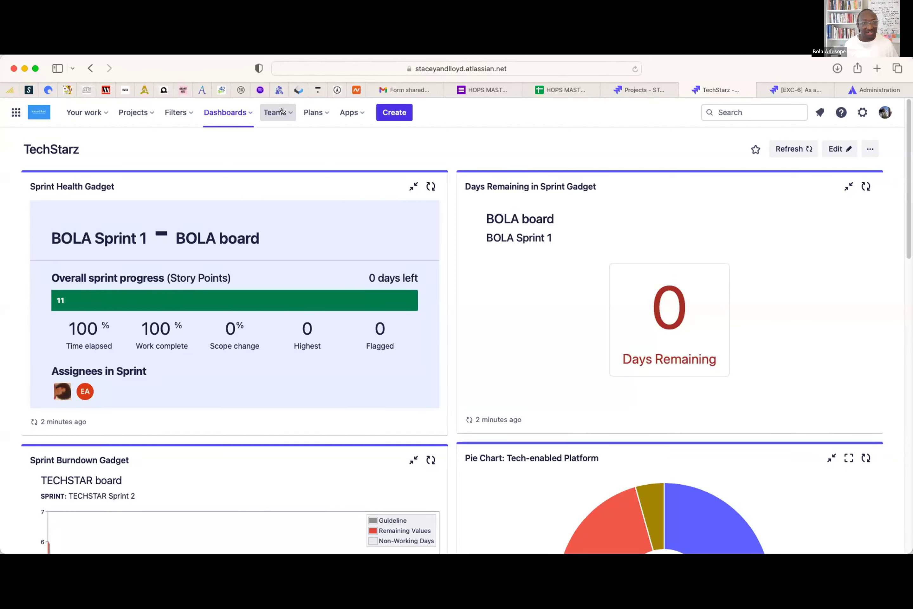
- Go from the Teams menu to the full People and teams directory
{"action": "left_click", "coordinate": [280, 109]}
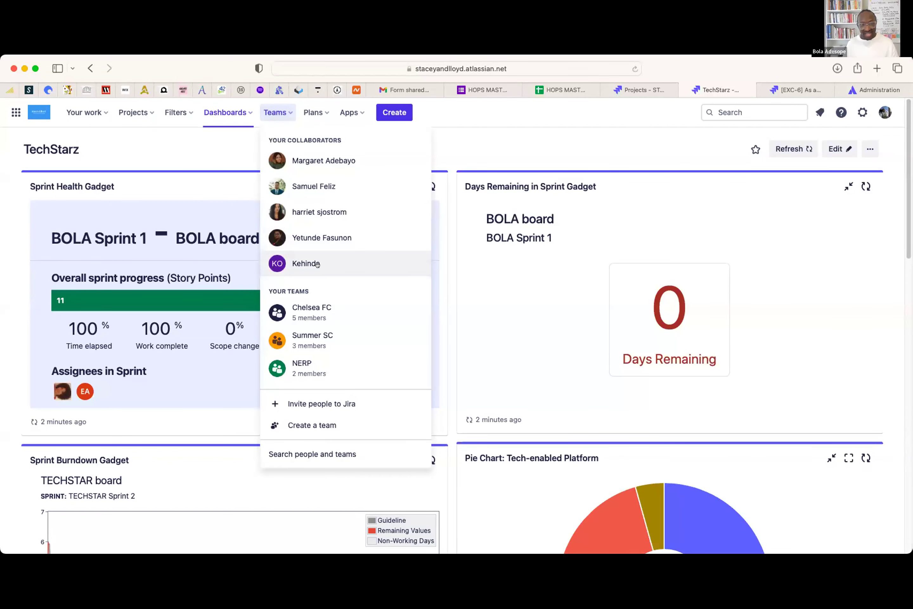
{"action": "scroll", "coordinate": [312, 275], "scroll_direction": "down", "scroll_amount": 1}
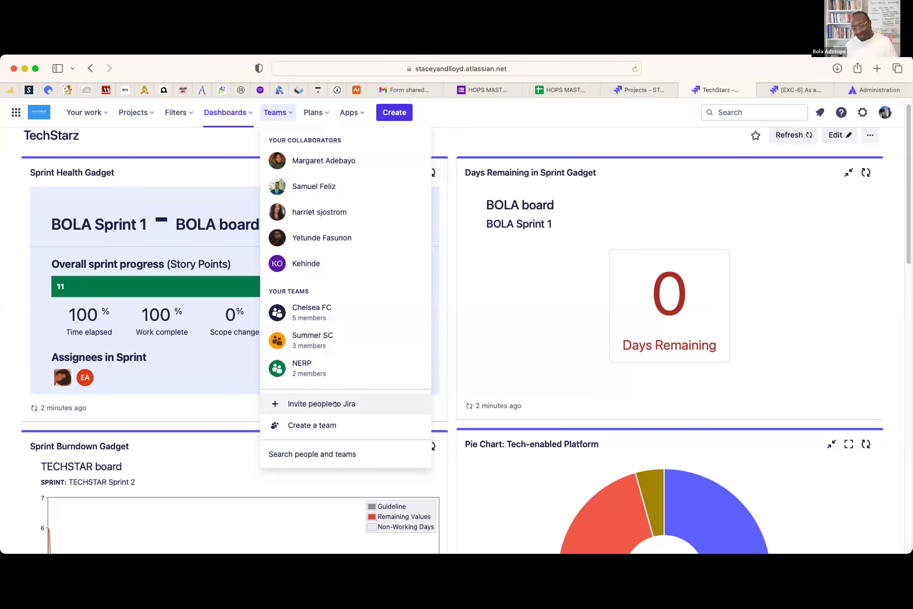
{"action": "left_click", "coordinate": [287, 454]}
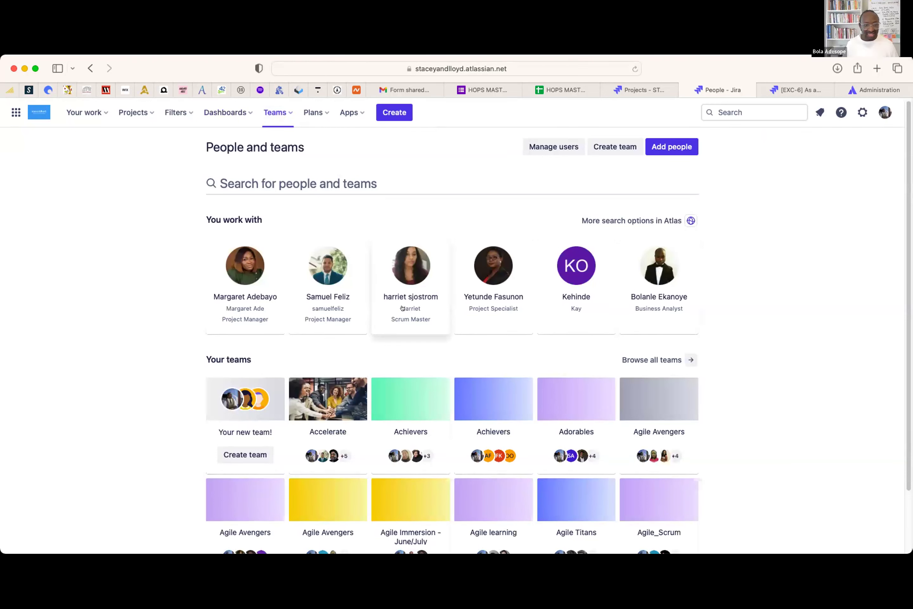
{"action": "scroll", "coordinate": [227, 300], "scroll_direction": "down", "scroll_amount": 2}
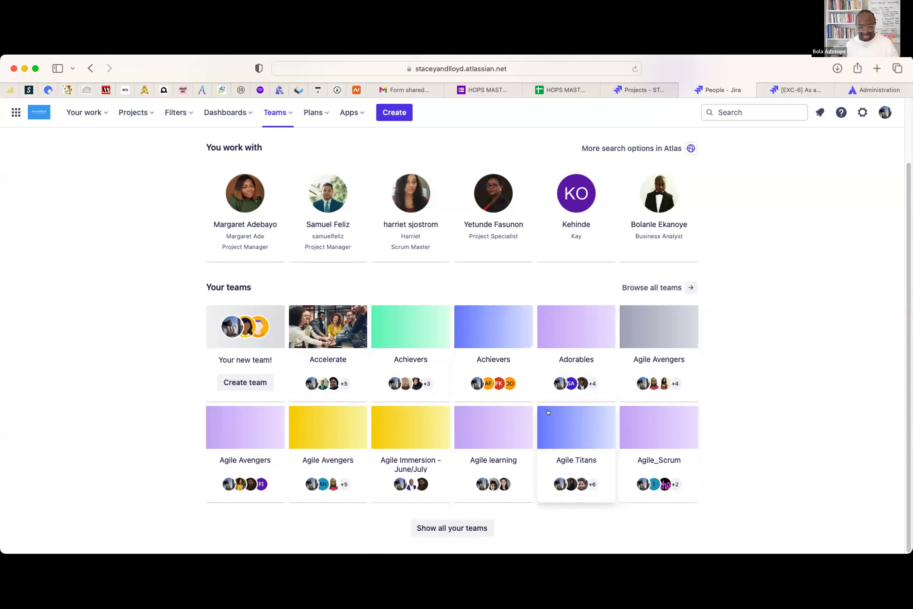
{"action": "scroll", "coordinate": [548, 411], "scroll_direction": "up", "scroll_amount": 3}
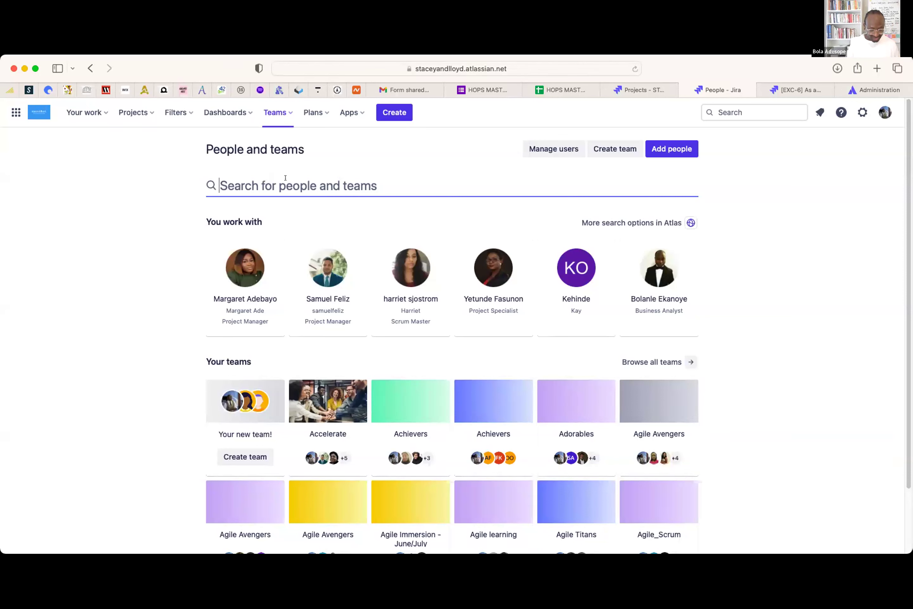
{"action": "type", "text": "Victo"}
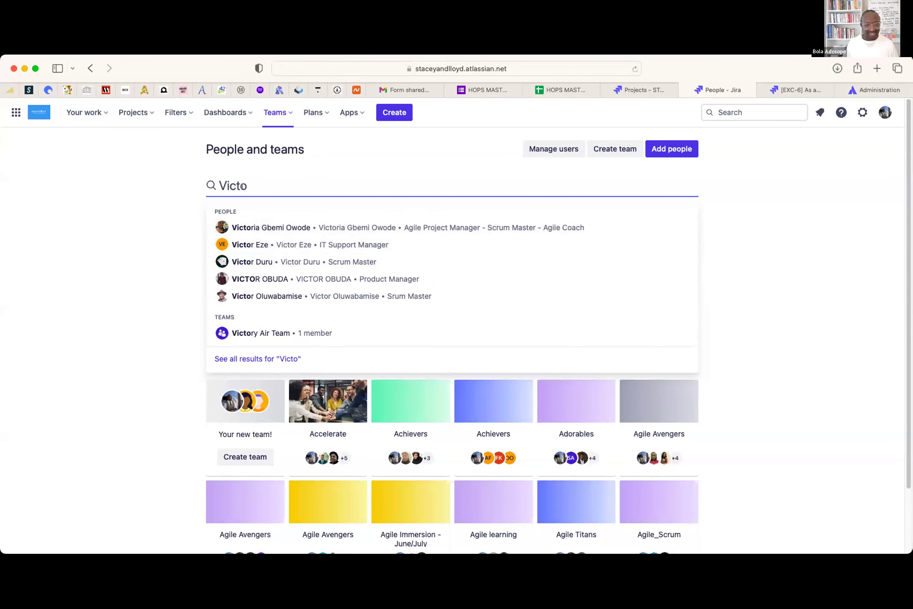
{"action": "type", "text": "r Ja"}
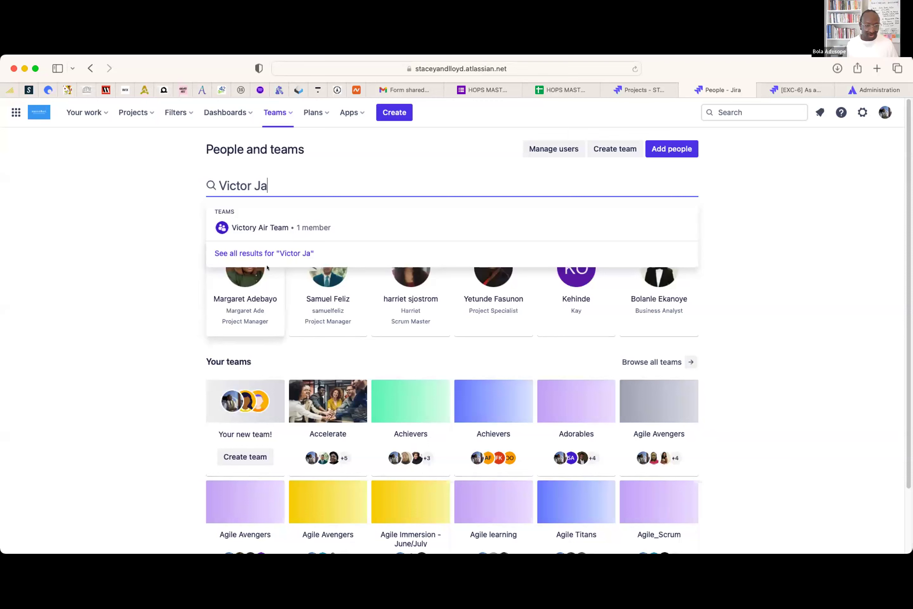
{"action": "key", "text": "BackSpace"}
{"action": "key", "text": "BackSpace"}
{"action": "key", "text": "BackSpace"}
{"action": "key", "text": "BackSpace"}
{"action": "key", "text": "BackSpace"}
{"action": "key", "text": "BackSpace"}
{"action": "key", "text": "BackSpace"}
{"action": "key", "text": "BackSpace"}
{"action": "key", "text": "BackSpace"}
{"action": "type", "text": "Adenike"}
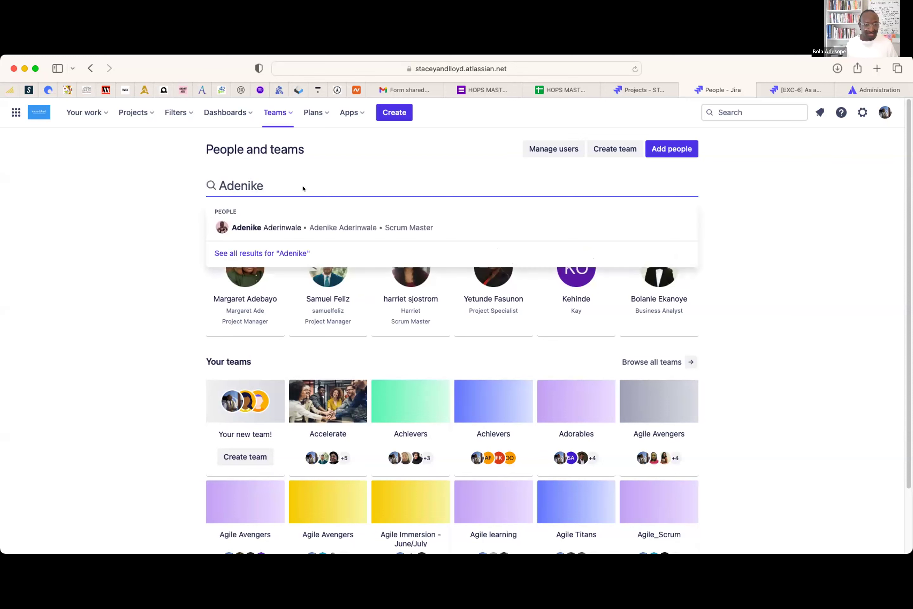
{"action": "left_click", "coordinate": [260, 223]}
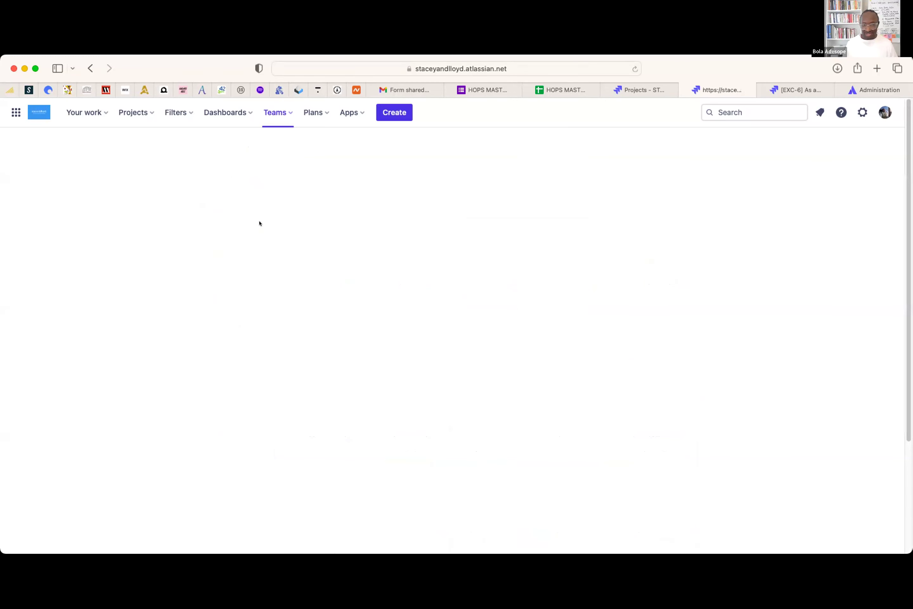
- Review the colleague's five teams, including Awesome masters, FoodScrum and Scrumtastic
{"action": "scroll", "coordinate": [371, 392], "scroll_direction": "down", "scroll_amount": 3}
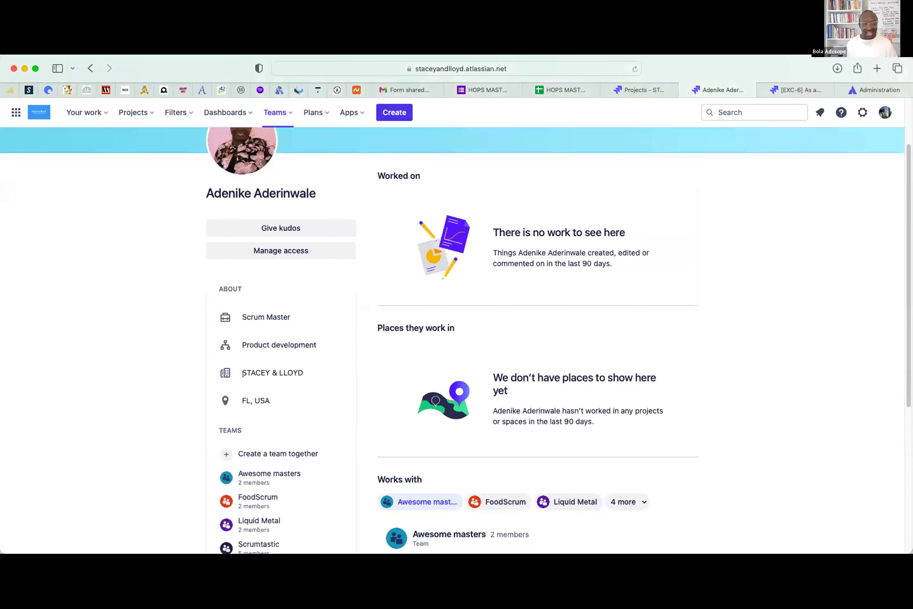
{"action": "scroll", "coordinate": [296, 359], "scroll_direction": "down", "scroll_amount": 1}
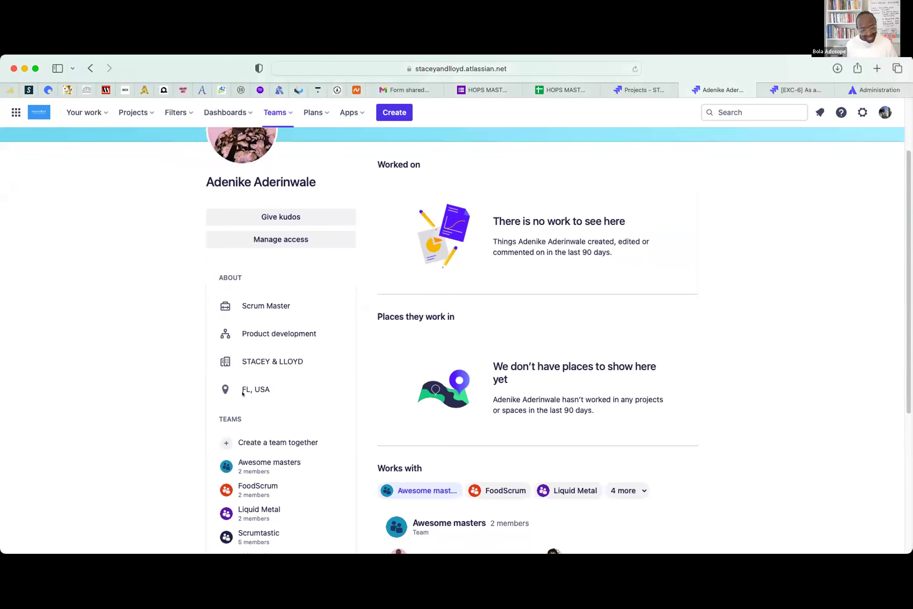
{"action": "scroll", "coordinate": [269, 392], "scroll_direction": "down", "scroll_amount": 4}
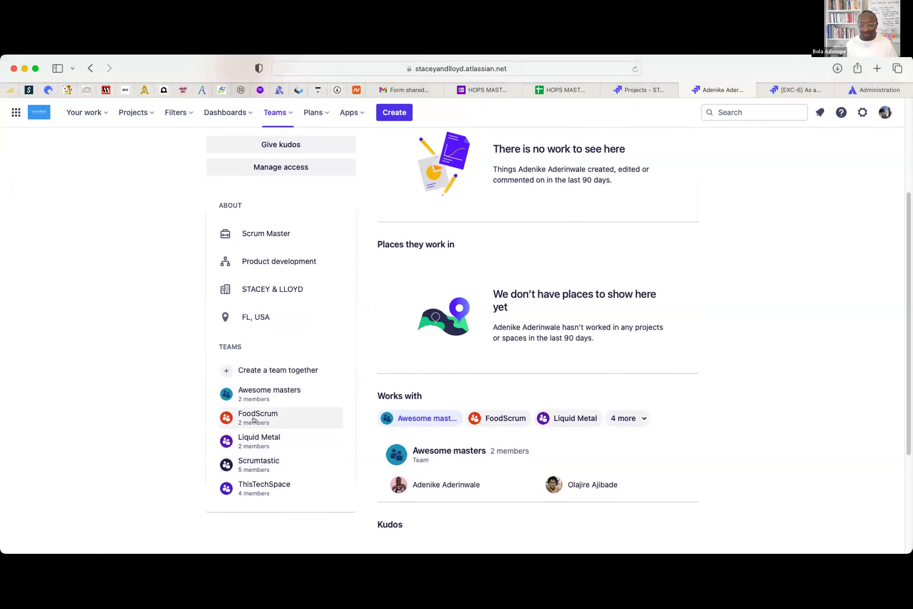
{"action": "mouse_move", "coordinate": [253, 419]}
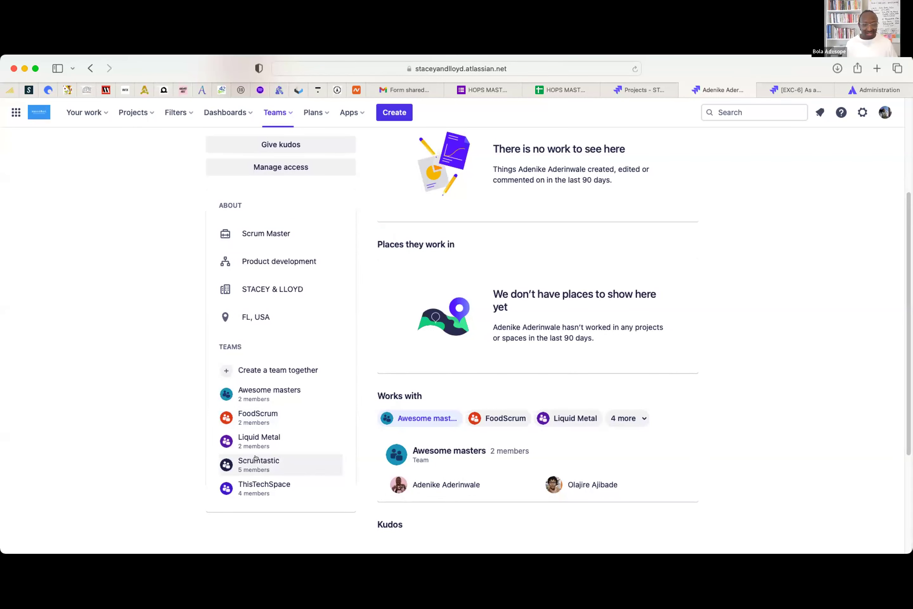
{"action": "mouse_move", "coordinate": [263, 463]}
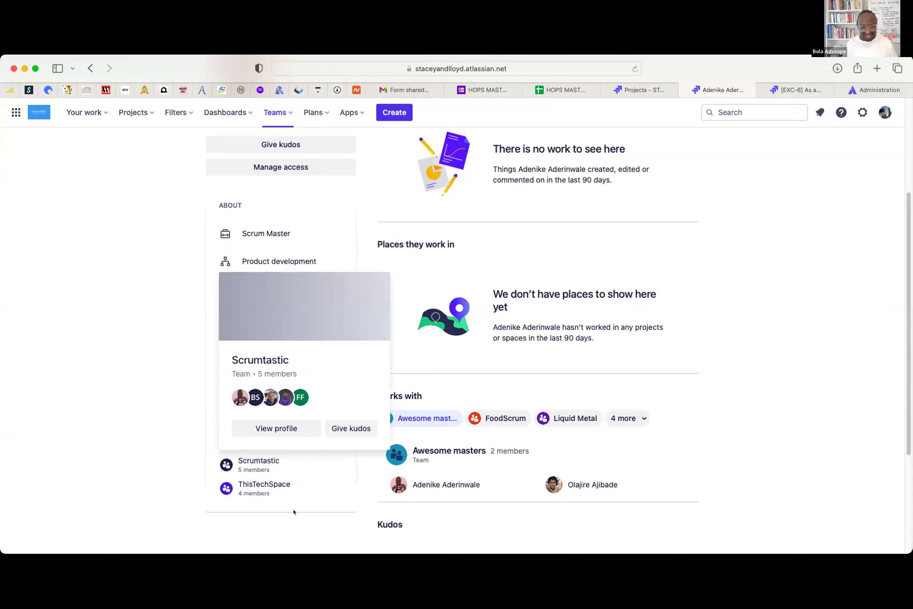
{"action": "mouse_move", "coordinate": [254, 488]}
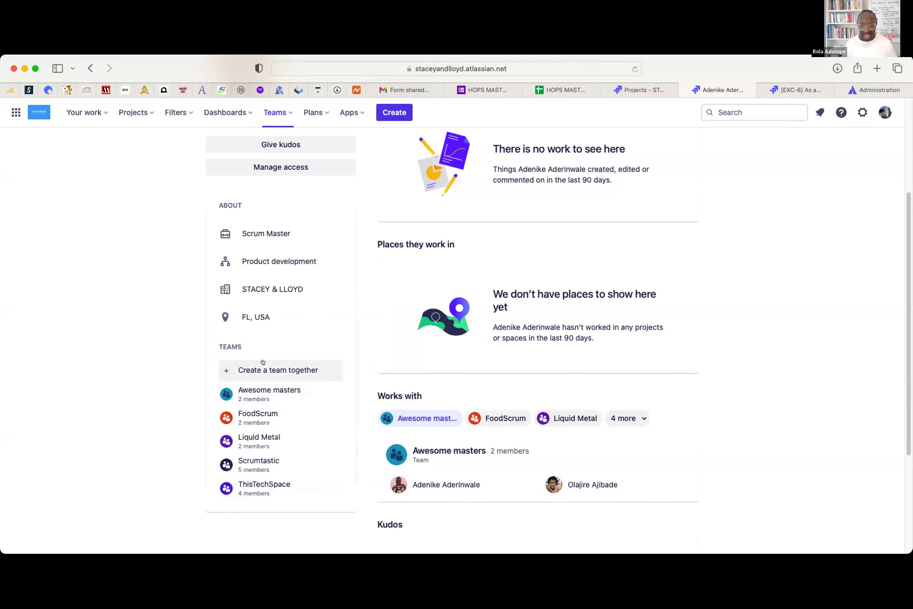
{"action": "scroll", "coordinate": [264, 364], "scroll_direction": "up", "scroll_amount": 1}
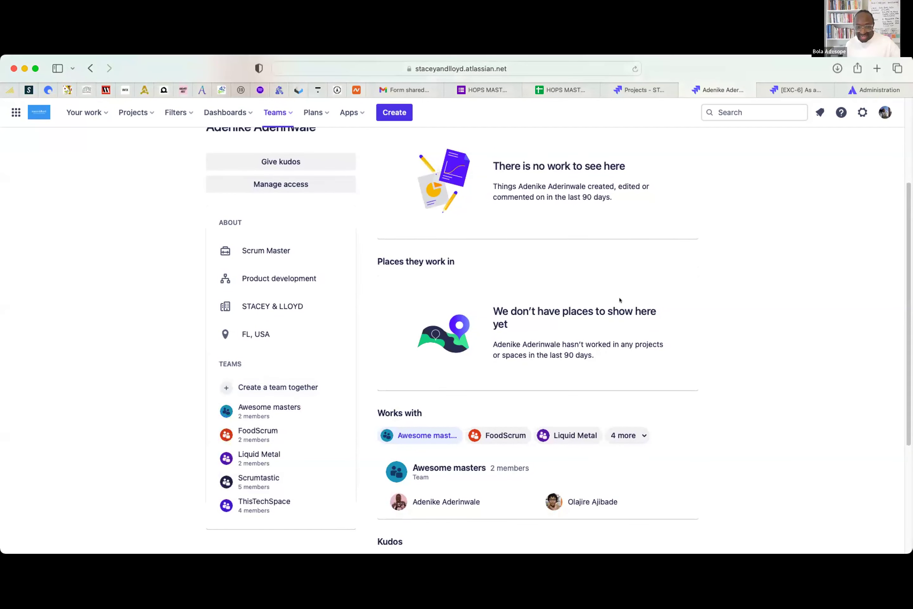
{"action": "scroll", "coordinate": [619, 300], "scroll_direction": "down", "scroll_amount": 4}
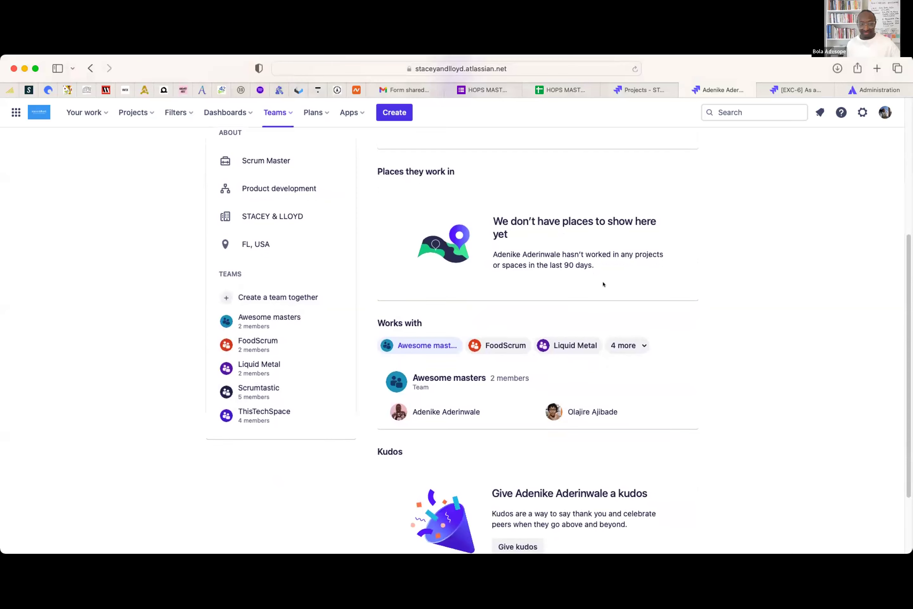
{"action": "scroll", "coordinate": [603, 284], "scroll_direction": "up", "scroll_amount": 10}
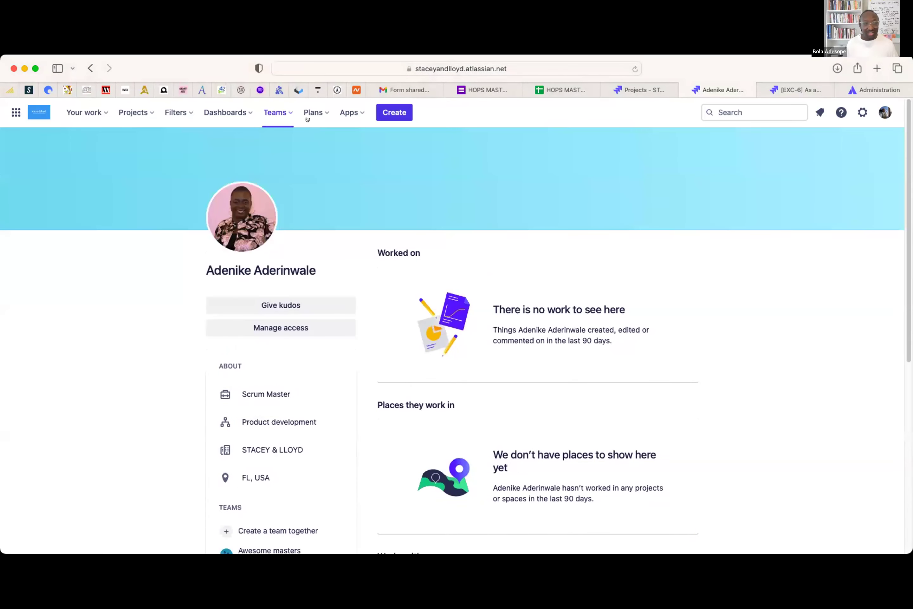
- Search people and teams for 'Food' and open the FoodScrum team page
{"action": "left_click", "coordinate": [289, 112]}
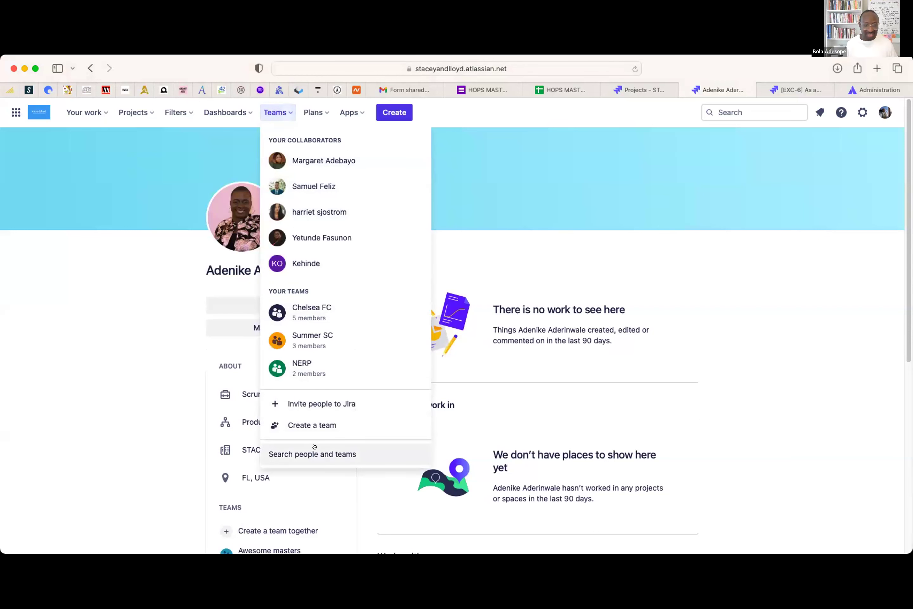
{"action": "left_click", "coordinate": [290, 453]}
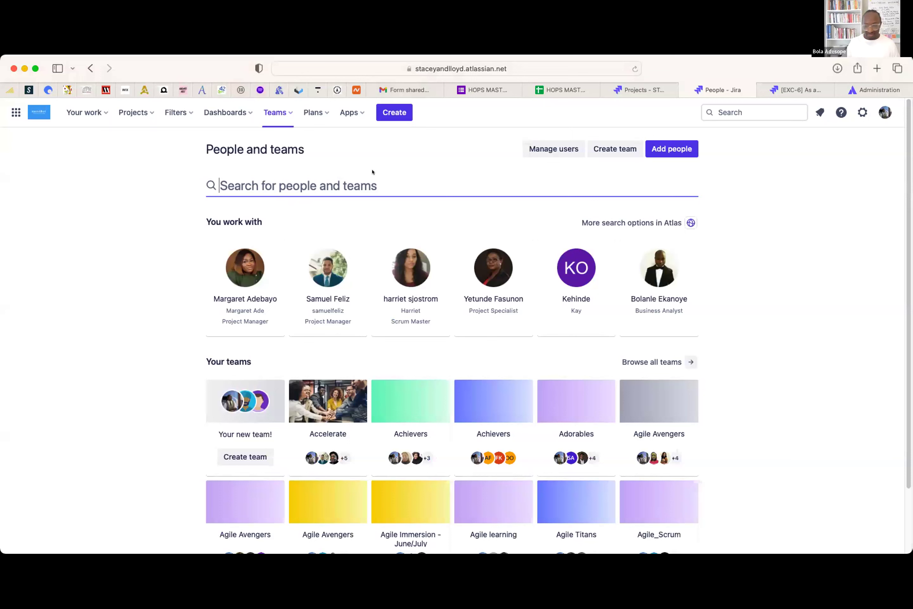
{"action": "type", "text": "Food"}
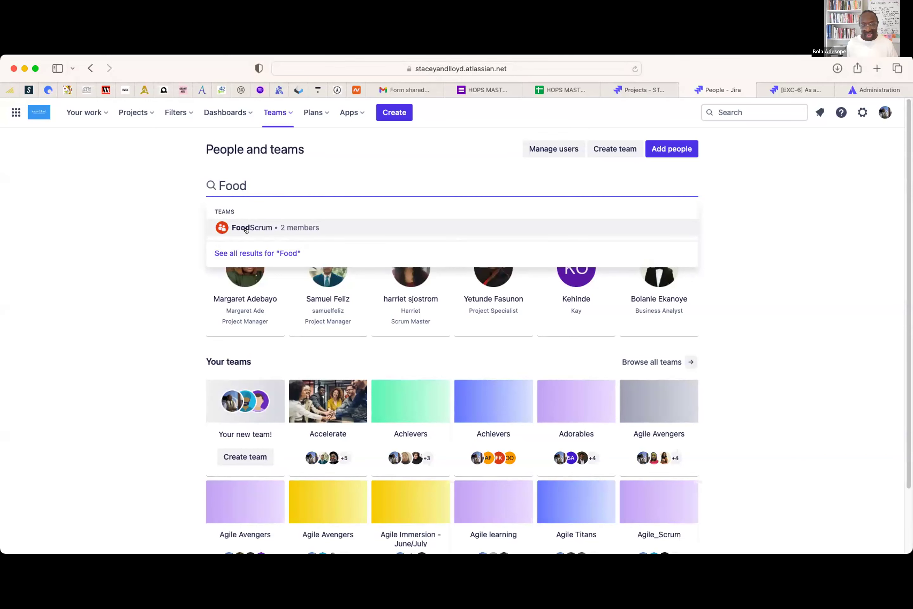
{"action": "left_click", "coordinate": [246, 230]}
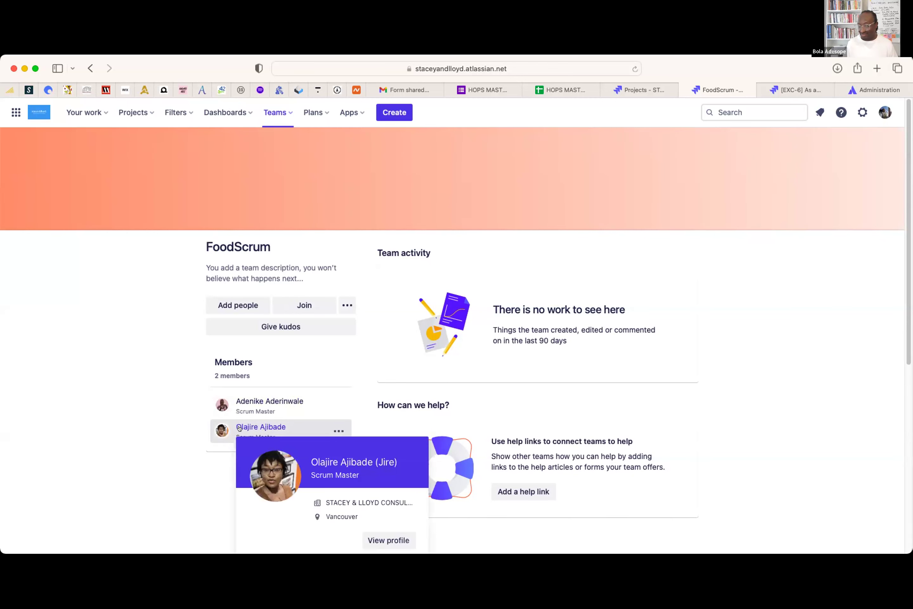
{"action": "left_click", "coordinate": [277, 112]}
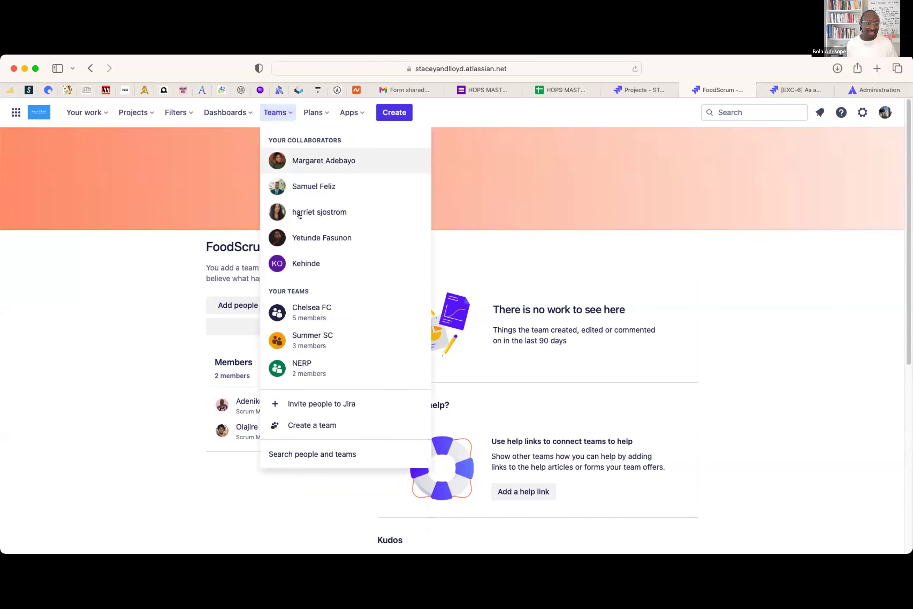
- Search people and teams for 'Agile' and open the Agile Titans team page
{"action": "left_click", "coordinate": [306, 454]}
{"action": "left_click_drag", "start_coordinate": [351, 187], "coordinate": [330, 163]}
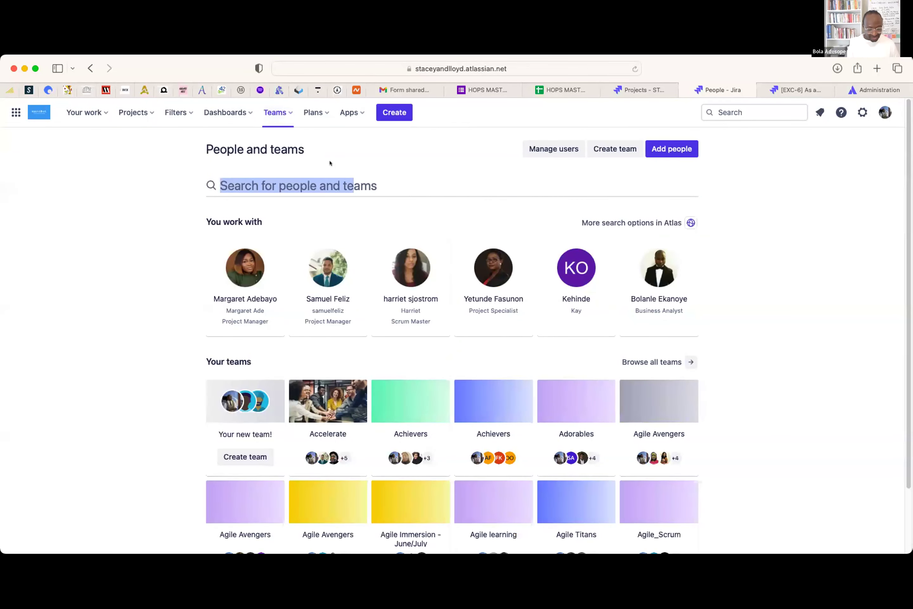
{"action": "key", "text": "super+r"}
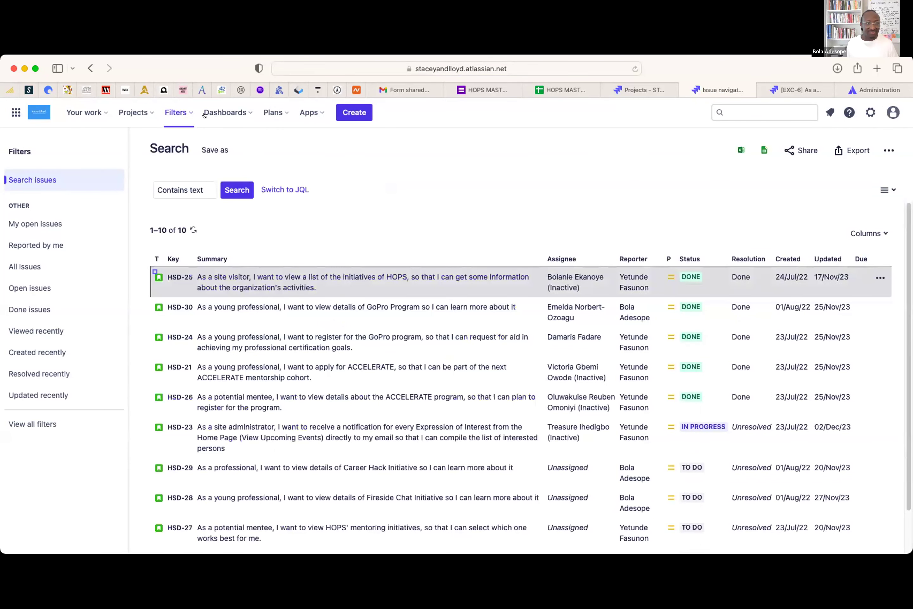
{"action": "left_click", "coordinate": [279, 112]}
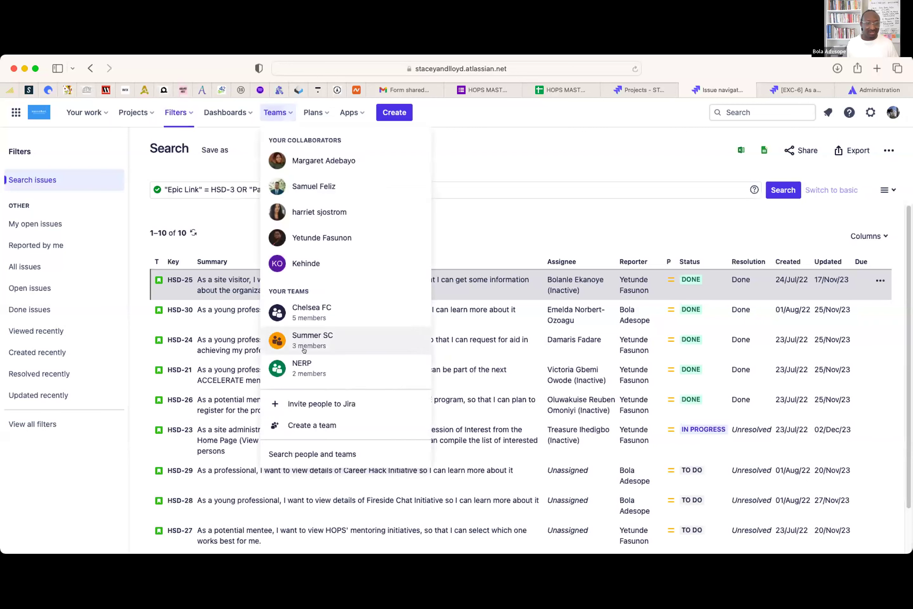
{"action": "left_click", "coordinate": [314, 451]}
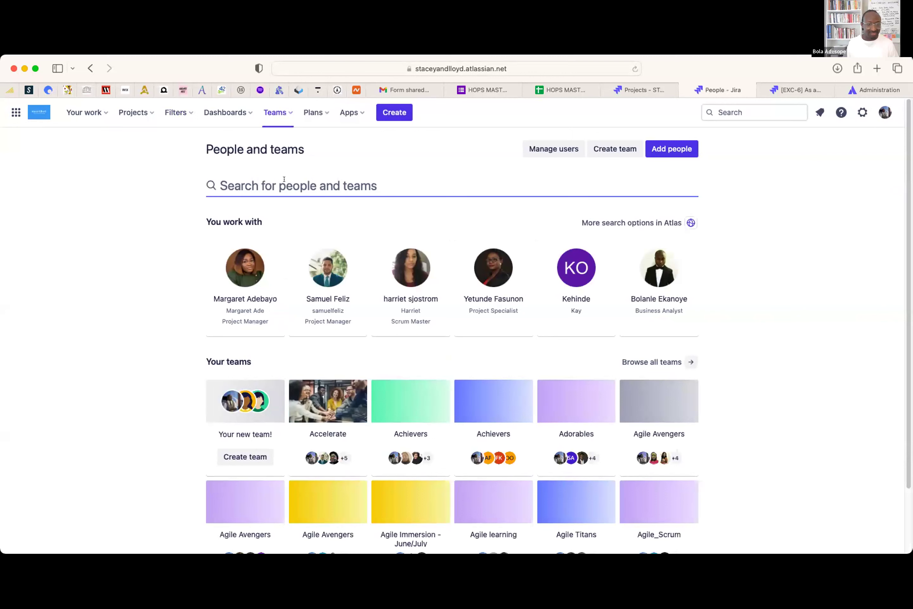
{"action": "type", "text": "Agile"}
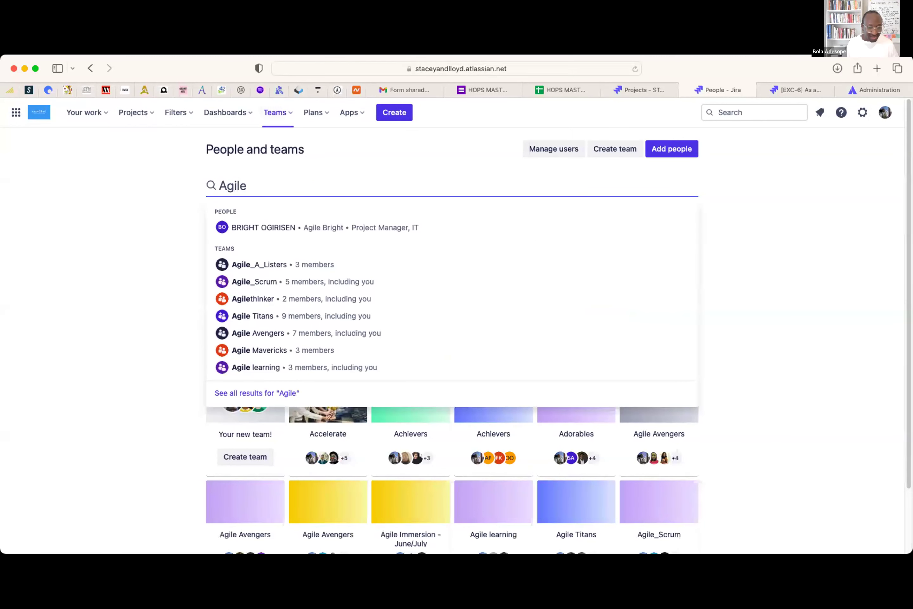
{"action": "left_click", "coordinate": [256, 314]}
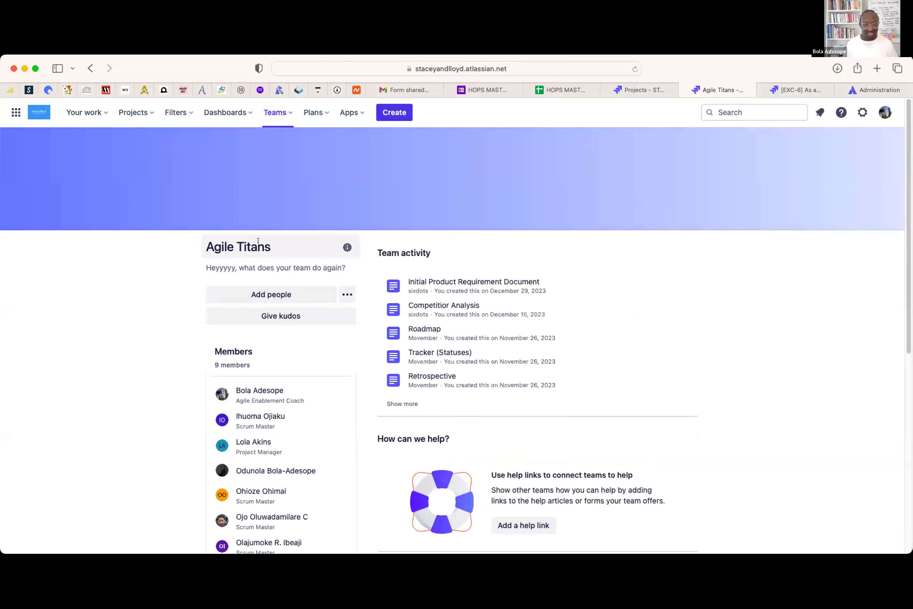
{"action": "scroll", "coordinate": [270, 281], "scroll_direction": "down", "scroll_amount": 4}
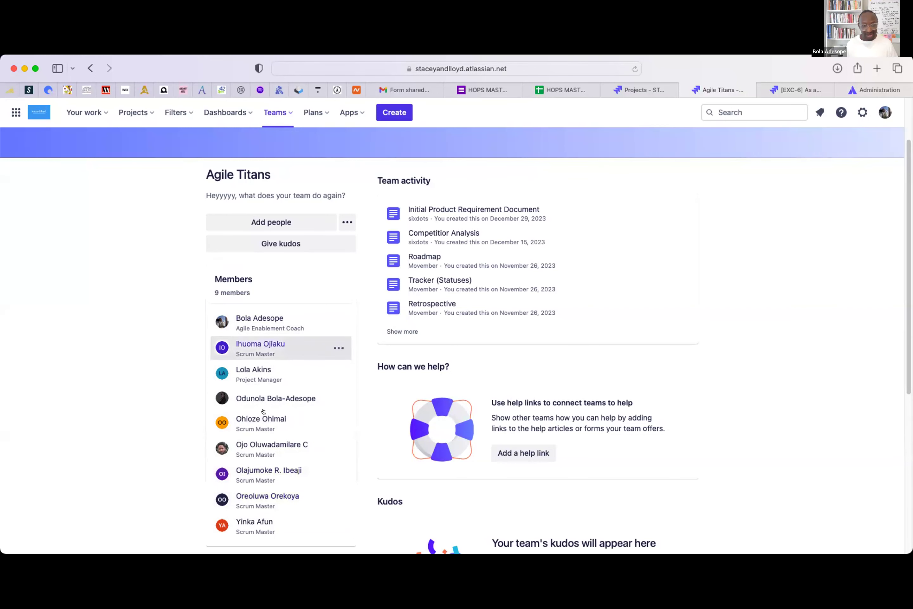
{"action": "scroll", "coordinate": [310, 392], "scroll_direction": "up", "scroll_amount": 1}
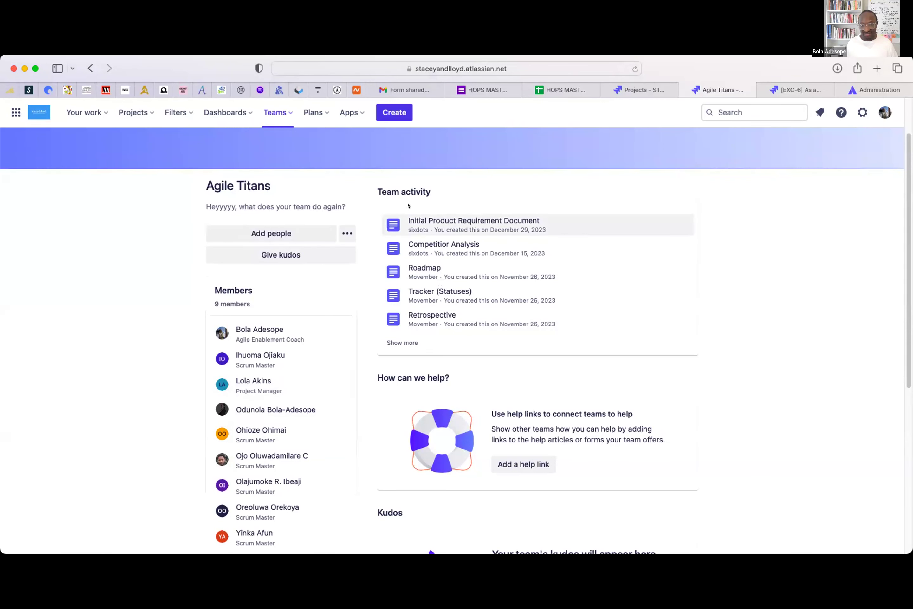
{"action": "scroll", "coordinate": [486, 302], "scroll_direction": "down", "scroll_amount": 1}
{"action": "scroll", "coordinate": [486, 302], "scroll_direction": "down", "scroll_amount": 8}
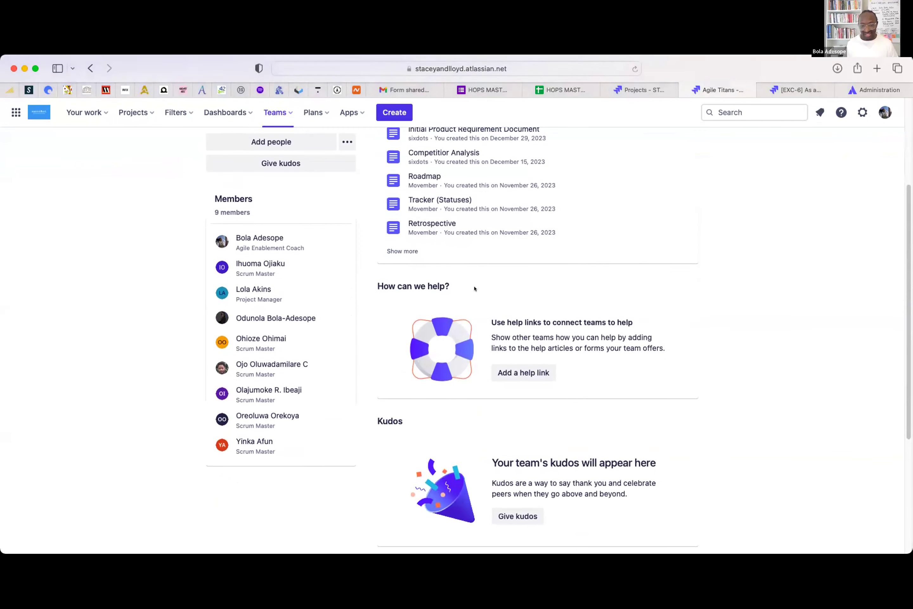
{"action": "scroll", "coordinate": [547, 363], "scroll_direction": "up", "scroll_amount": 12}
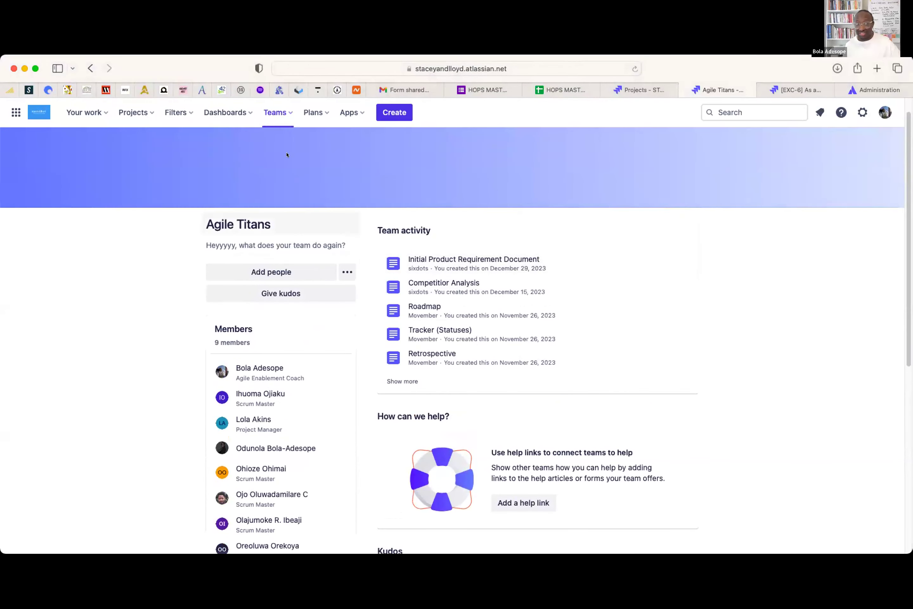
- View the Plans premium promotion, then bring up the account menu
{"action": "left_click", "coordinate": [316, 112]}
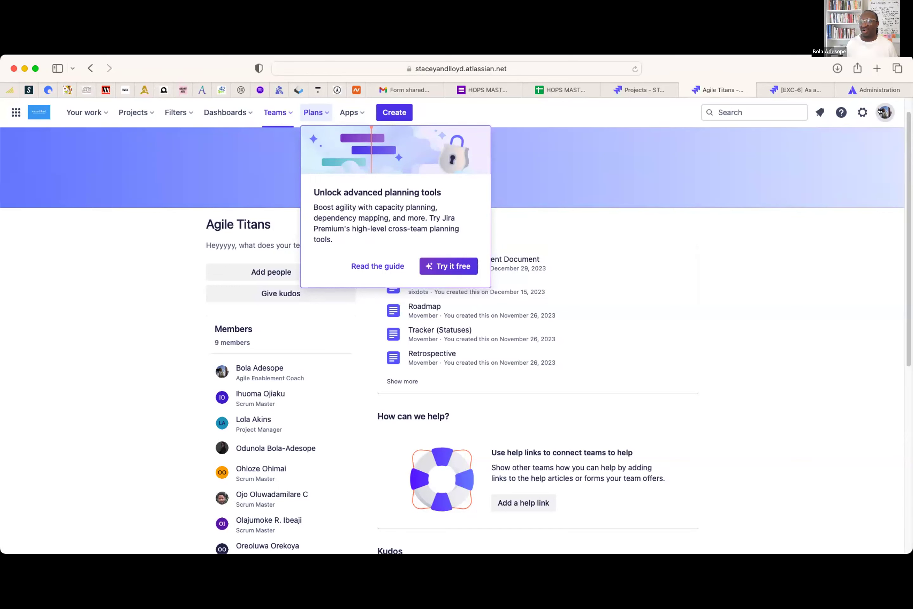
{"action": "left_click", "coordinate": [880, 111]}
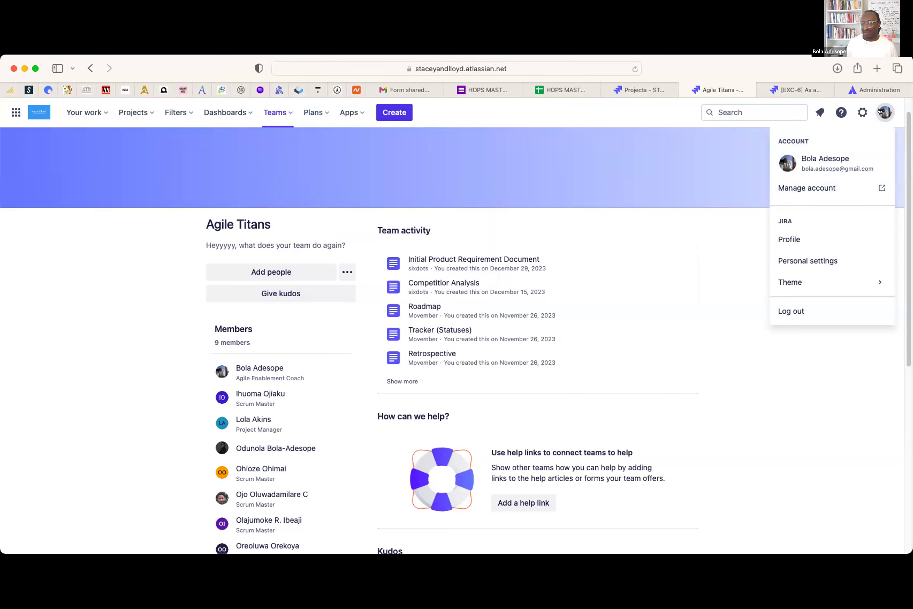
- Go to Manage account and review the profile photo, header image and About you fields
{"action": "left_click", "coordinate": [796, 189]}
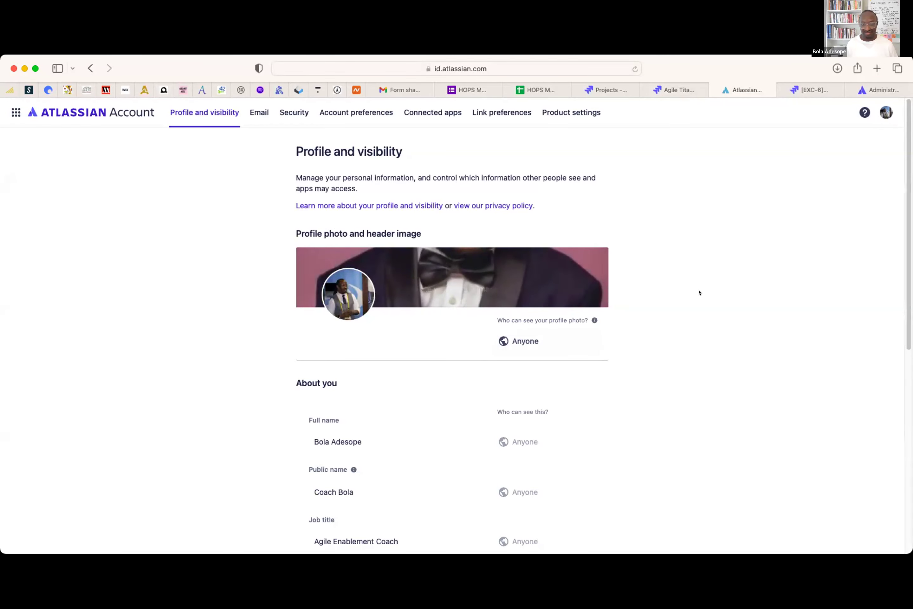
{"action": "scroll", "coordinate": [698, 292], "scroll_direction": "down", "scroll_amount": 3}
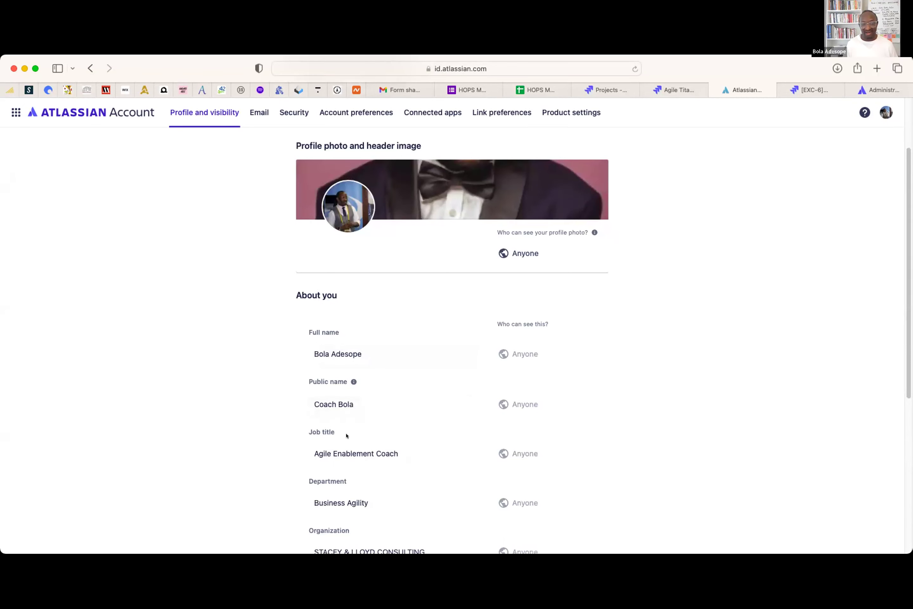
{"action": "scroll", "coordinate": [369, 452], "scroll_direction": "down", "scroll_amount": 1}
{"action": "scroll", "coordinate": [393, 361], "scroll_direction": "up", "scroll_amount": 2}
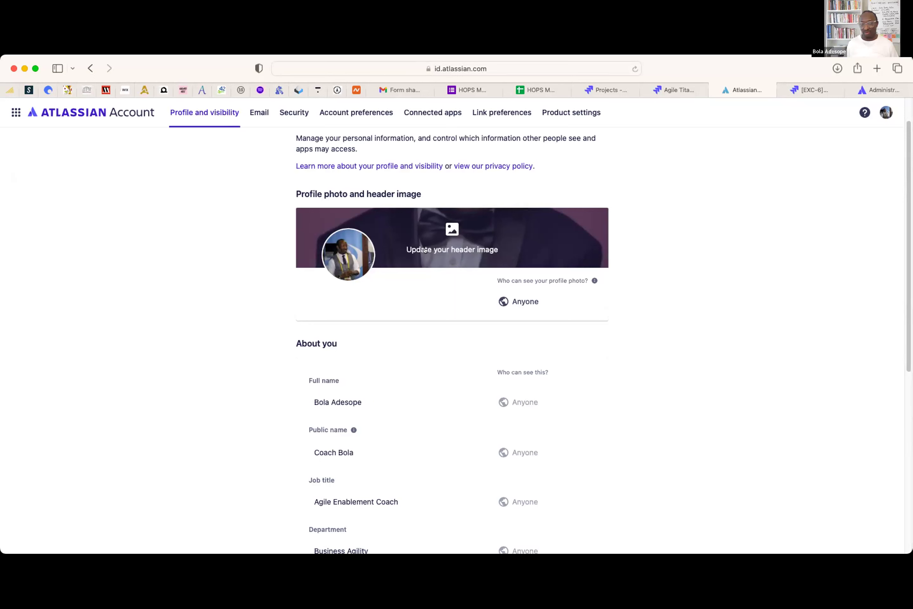
- Replace the profile header image with an uploaded photo of a person in a white shirt
{"action": "left_click", "coordinate": [443, 225]}
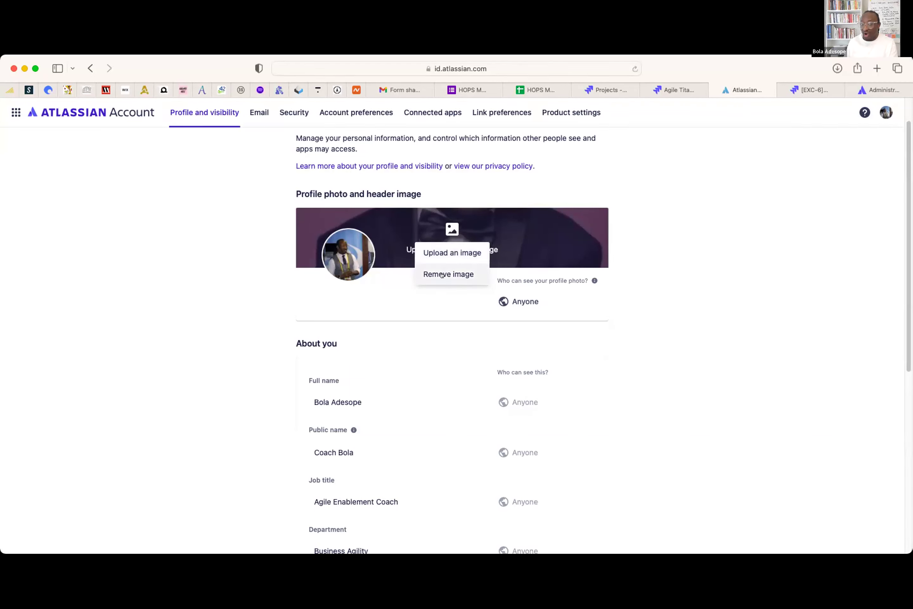
{"action": "left_click", "coordinate": [458, 252]}
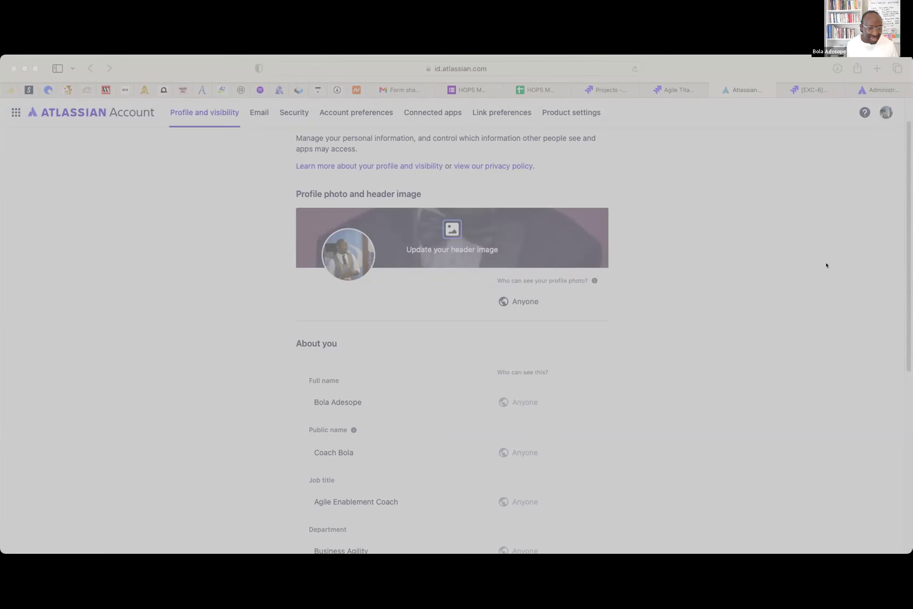
{"action": "left_click", "coordinate": [784, 461]}
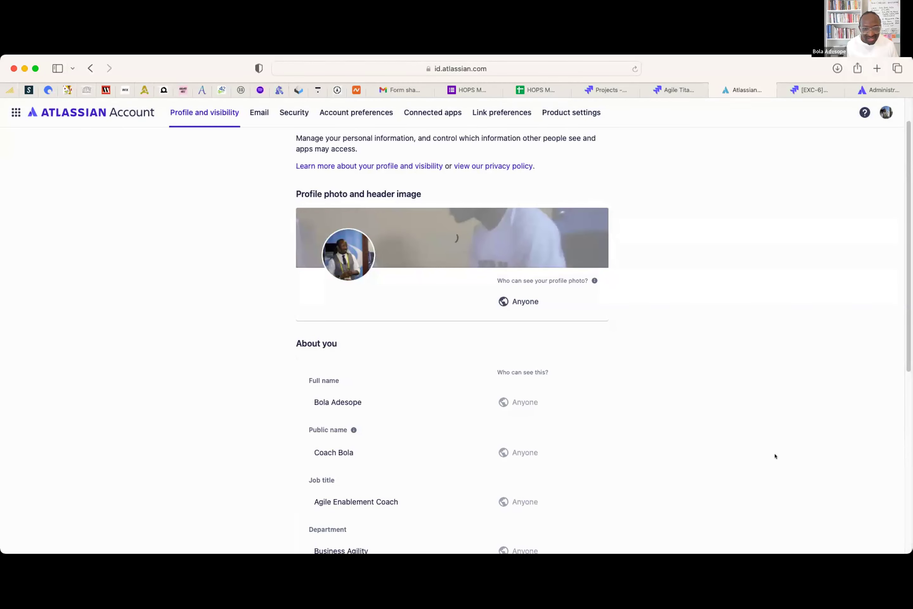
{"action": "mouse_move", "coordinate": [526, 265]}
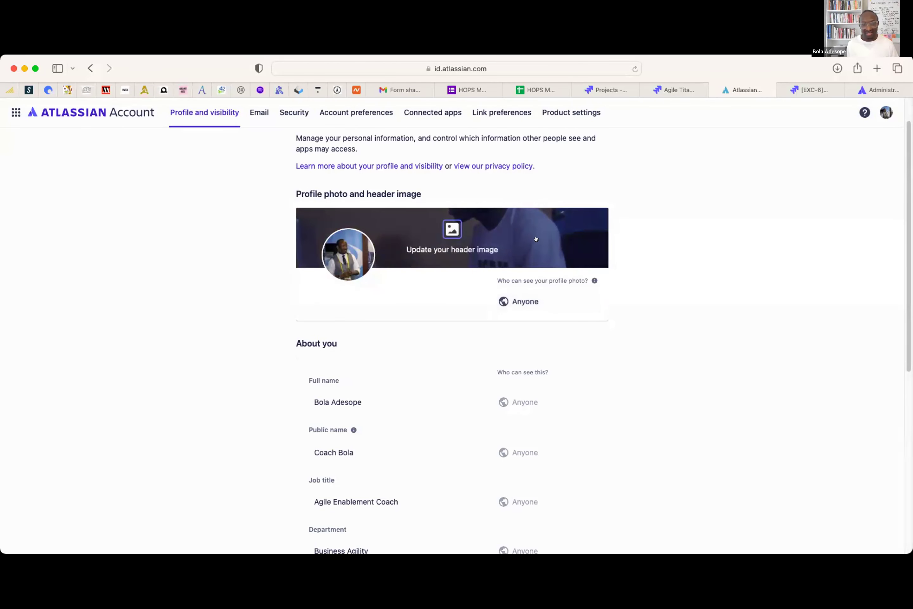
{"action": "left_click", "coordinate": [568, 236]}
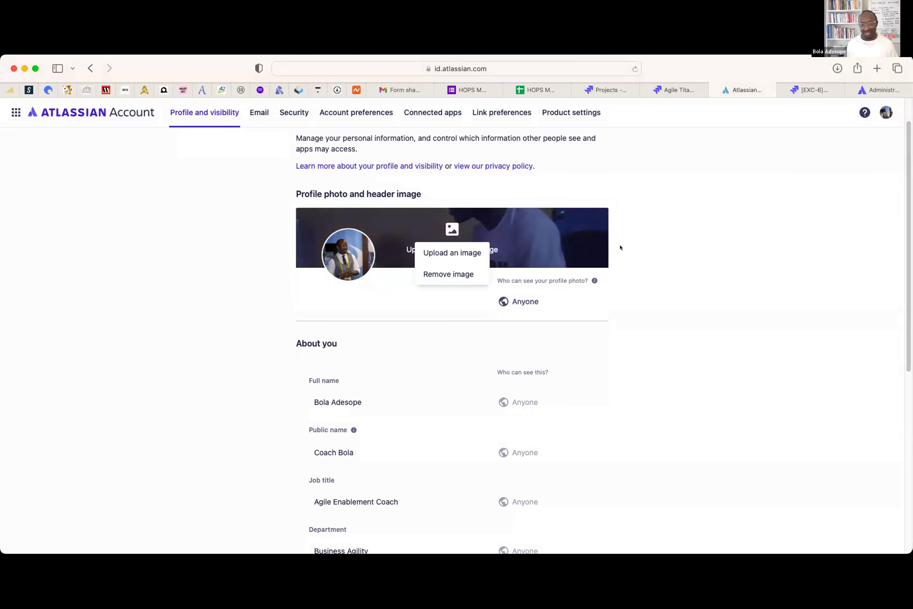
{"action": "left_click", "coordinate": [706, 250]}
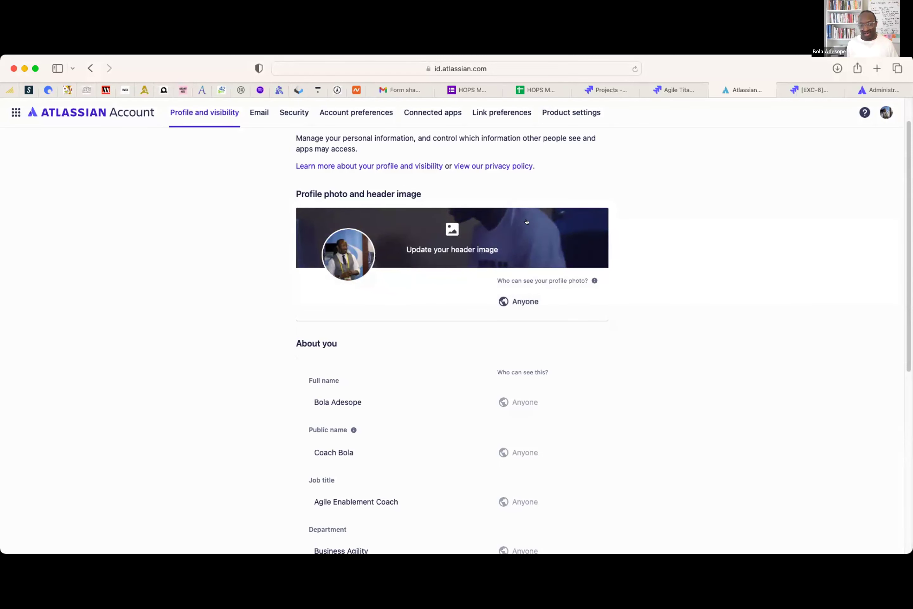
- Check the profile photo options, leaving the photo unchanged
{"action": "left_click", "coordinate": [341, 251]}
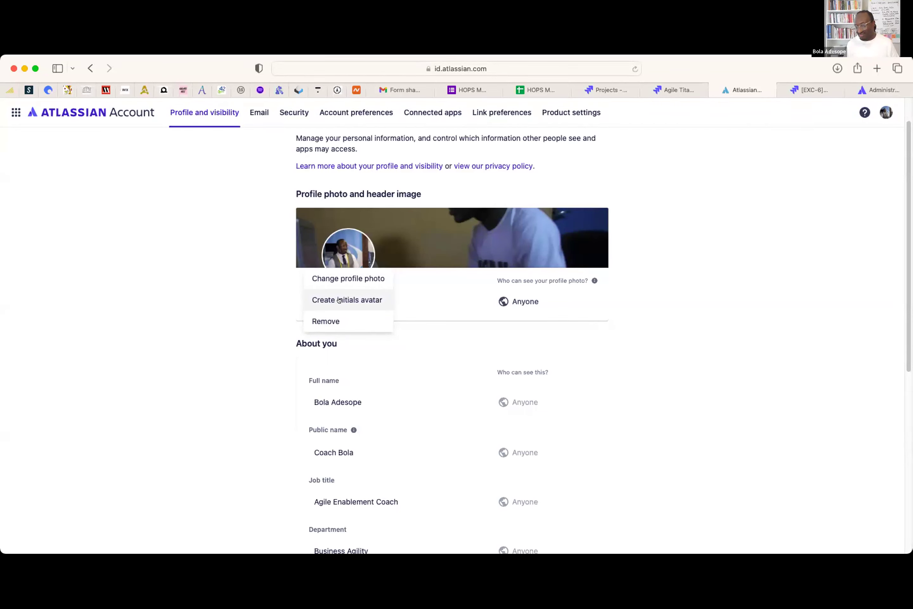
{"action": "left_click", "coordinate": [731, 301]}
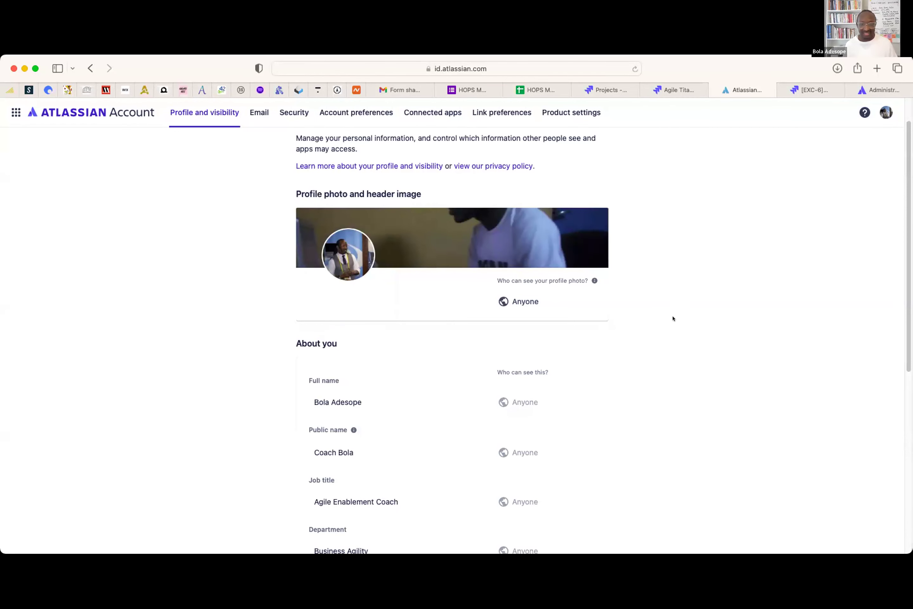
{"action": "scroll", "coordinate": [544, 302], "scroll_direction": "down", "scroll_amount": 1}
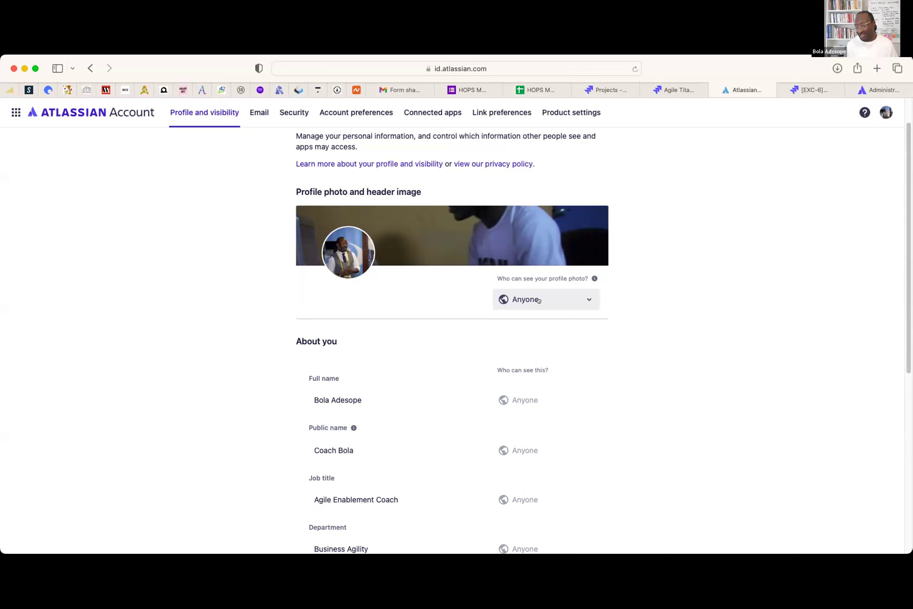
- Keep the profile photo visibility set to Anyone
{"action": "left_click", "coordinate": [585, 295]}
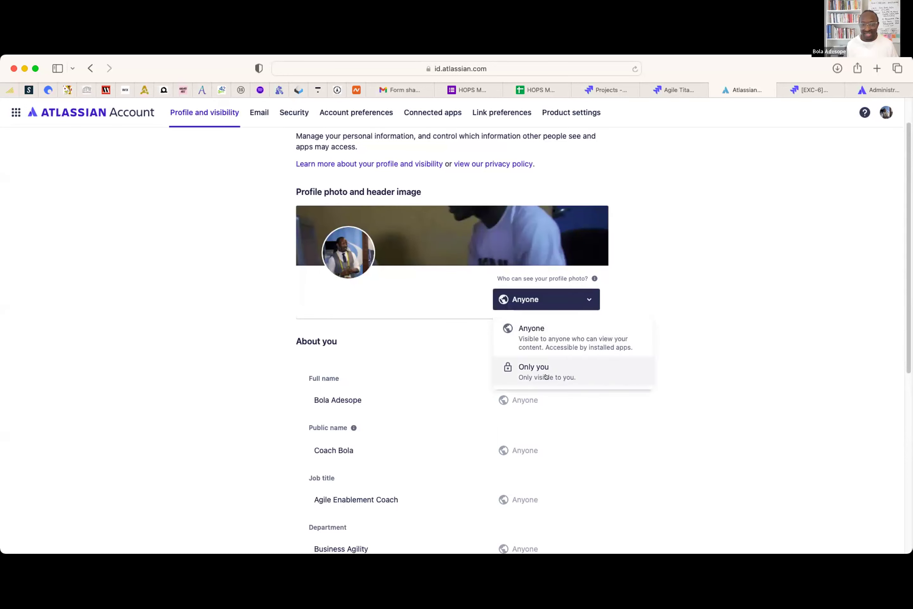
{"action": "left_click", "coordinate": [730, 333]}
{"action": "scroll", "coordinate": [629, 361], "scroll_direction": "down", "scroll_amount": 2}
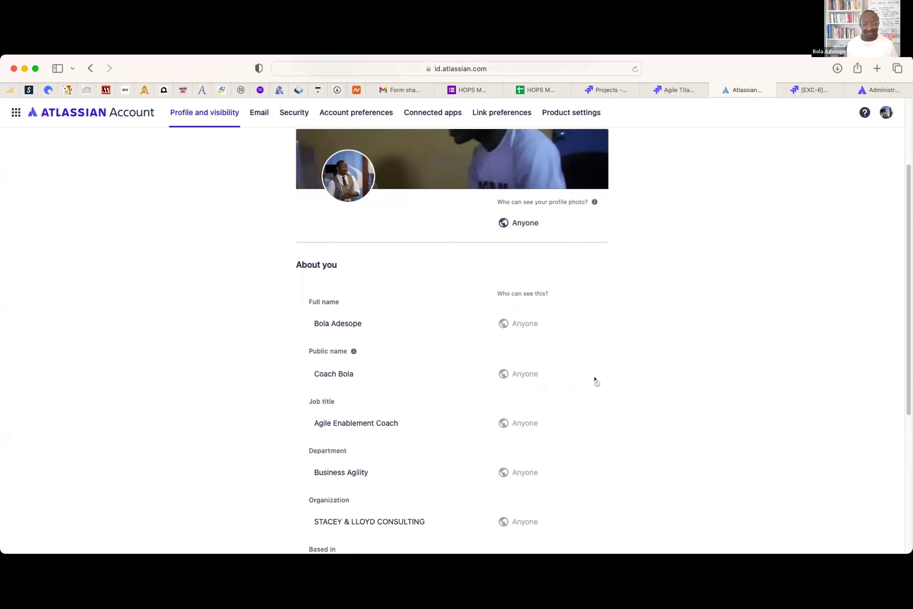
- Trim the end of the surname in Full name and save it
{"action": "left_click", "coordinate": [365, 322]}
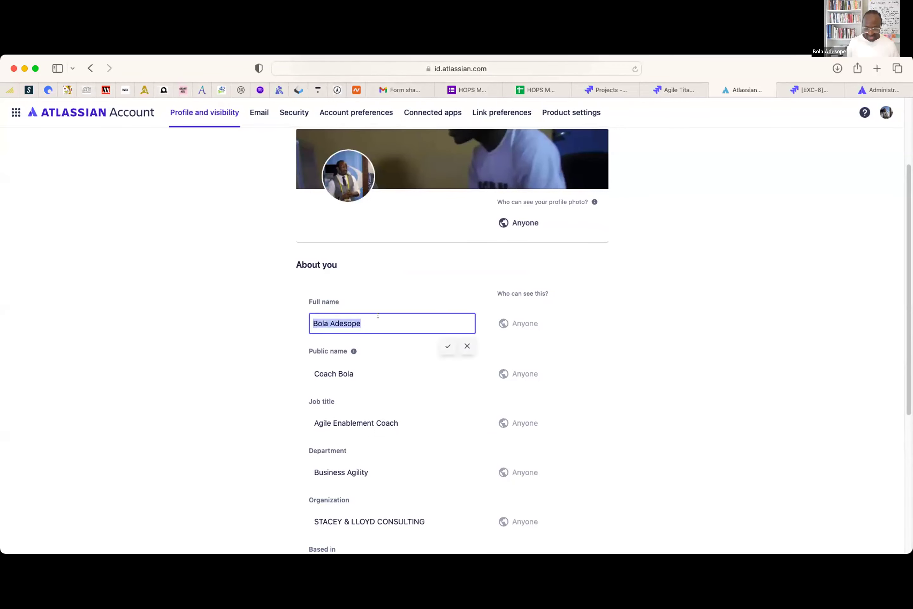
{"action": "left_click", "coordinate": [378, 315]}
{"action": "key", "text": "BackSpace"}
{"action": "key", "text": "BackSpace"}
{"action": "key", "text": "BackSpace"}
{"action": "key", "text": "BackSpace"}
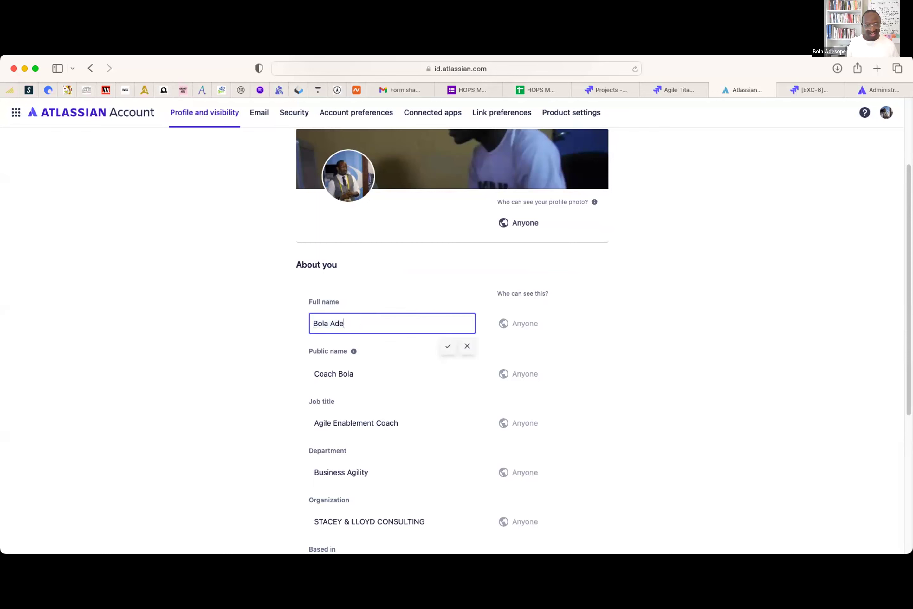
{"action": "left_click", "coordinate": [448, 345]}
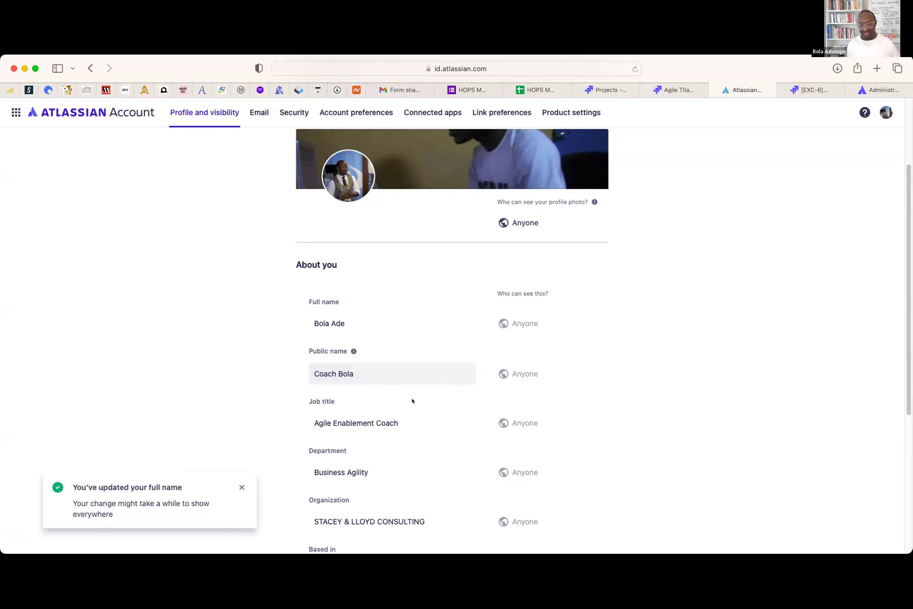
- Set the profile job title to Agile Coach
{"action": "scroll", "coordinate": [365, 410], "scroll_direction": "down", "scroll_amount": 1}
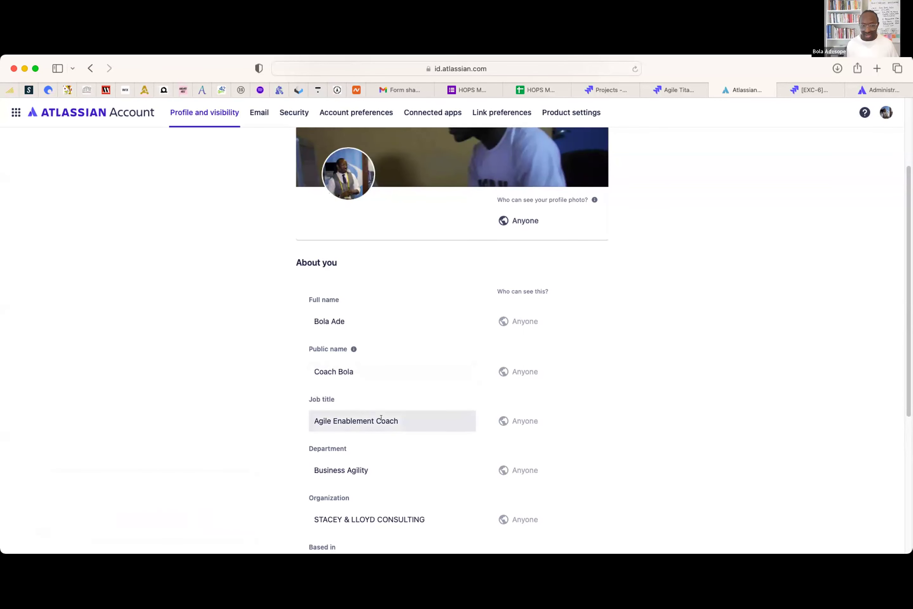
{"action": "left_click", "coordinate": [404, 417]}
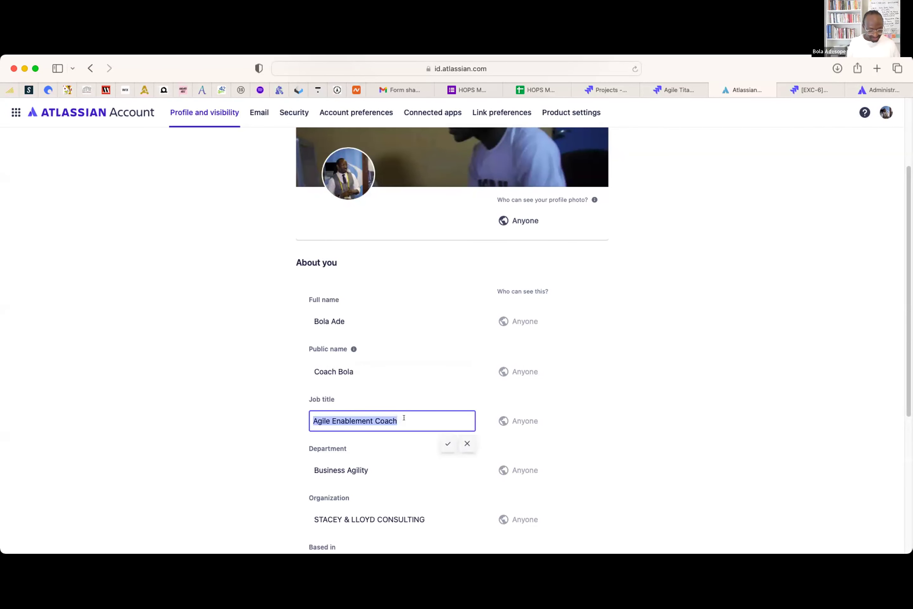
{"action": "type", "text": "Agile Coach"}
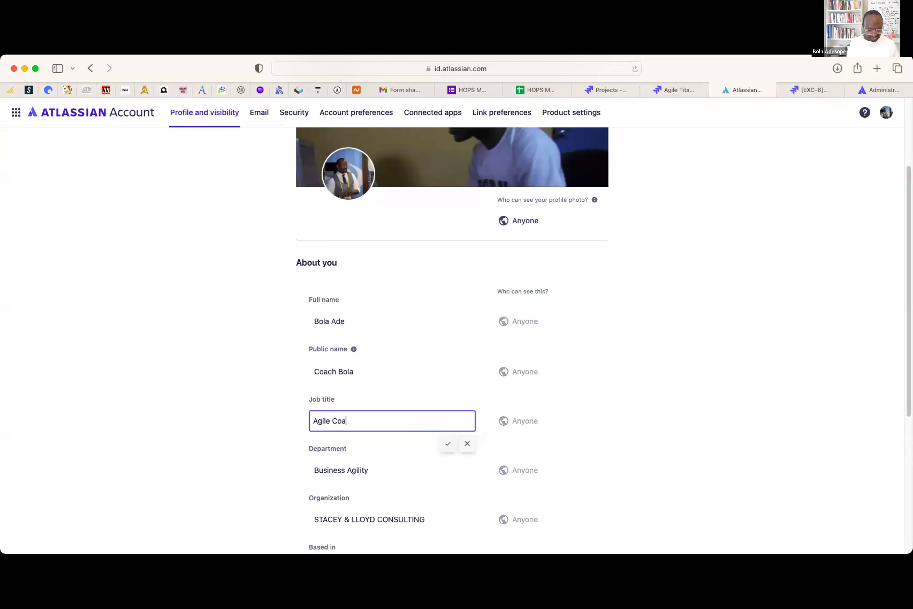
{"action": "left_click", "coordinate": [446, 444]}
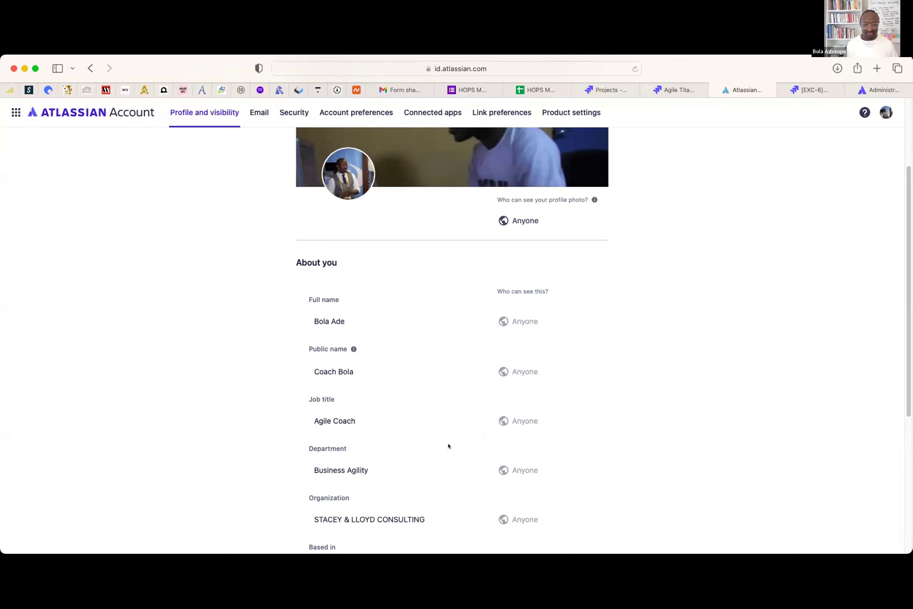
- Set the department to Agile Centre of Excellence
{"action": "scroll", "coordinate": [353, 367], "scroll_direction": "down", "scroll_amount": 5}
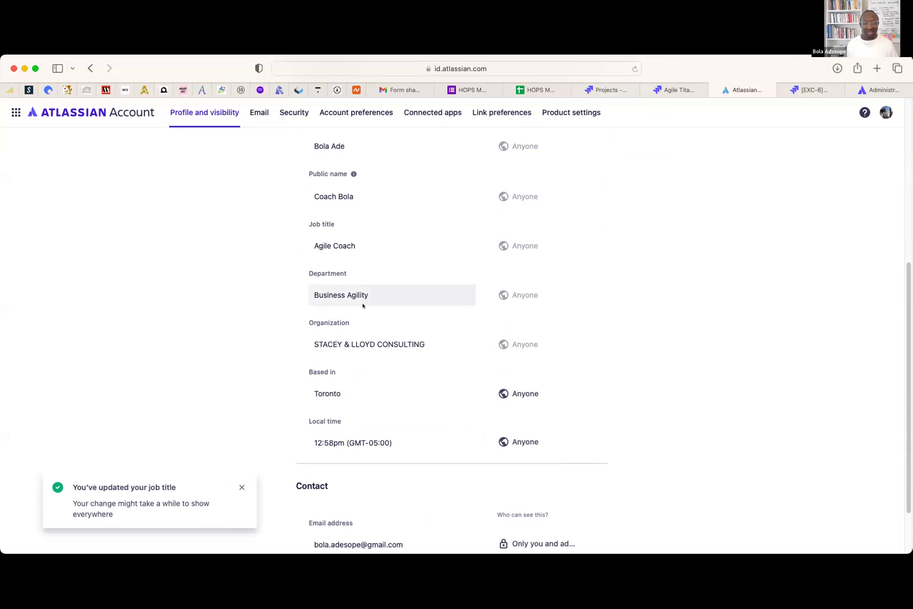
{"action": "left_click", "coordinate": [361, 290]}
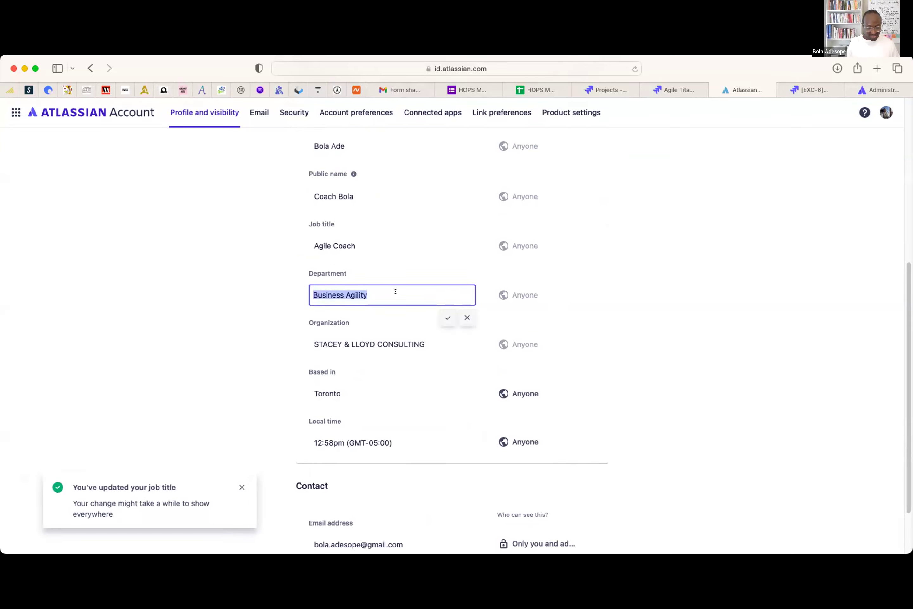
{"action": "type", "text": "Agile Centre of Excellence"}
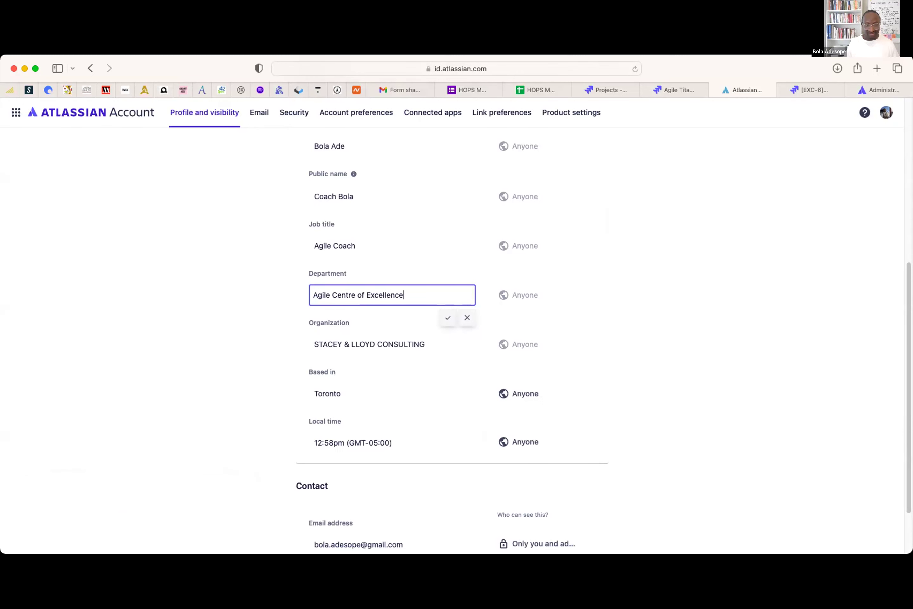
{"action": "left_click", "coordinate": [442, 318]}
- Change the organization to H.O.P.S and save it
{"action": "left_click", "coordinate": [399, 348]}
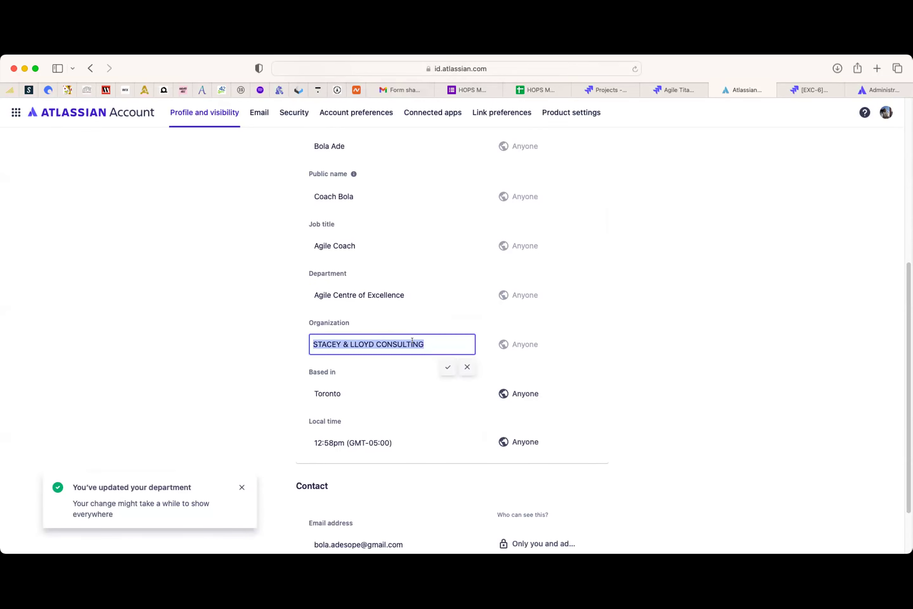
{"action": "type", "text": "H"}
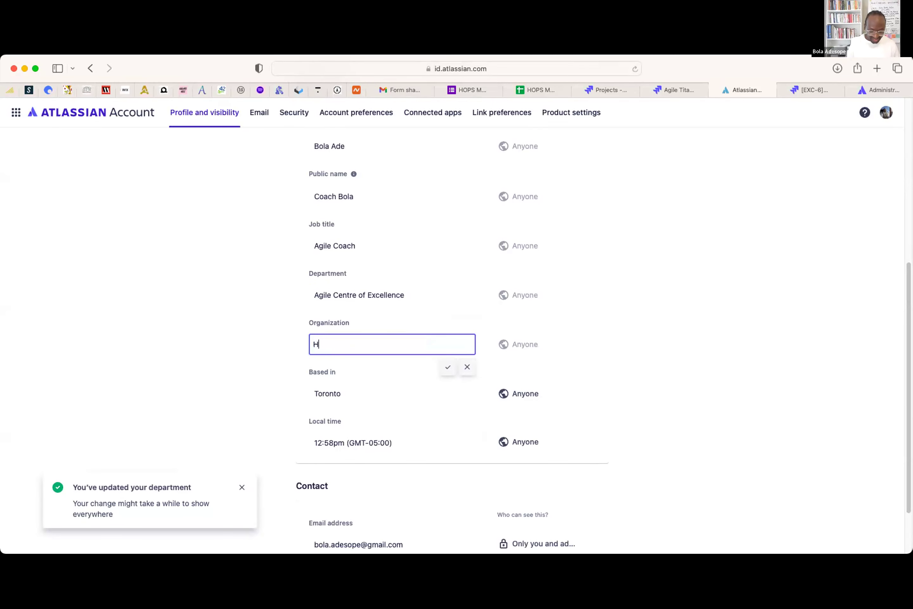
{"action": "type", "text": ".O.P.S"}
{"action": "left_click", "coordinate": [448, 365]}
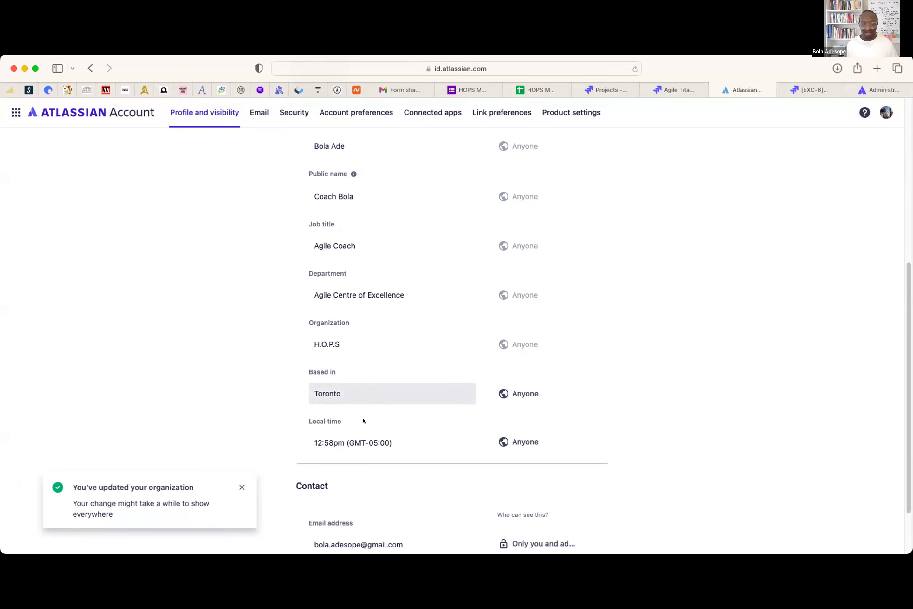
{"action": "mouse_move", "coordinate": [340, 434]}
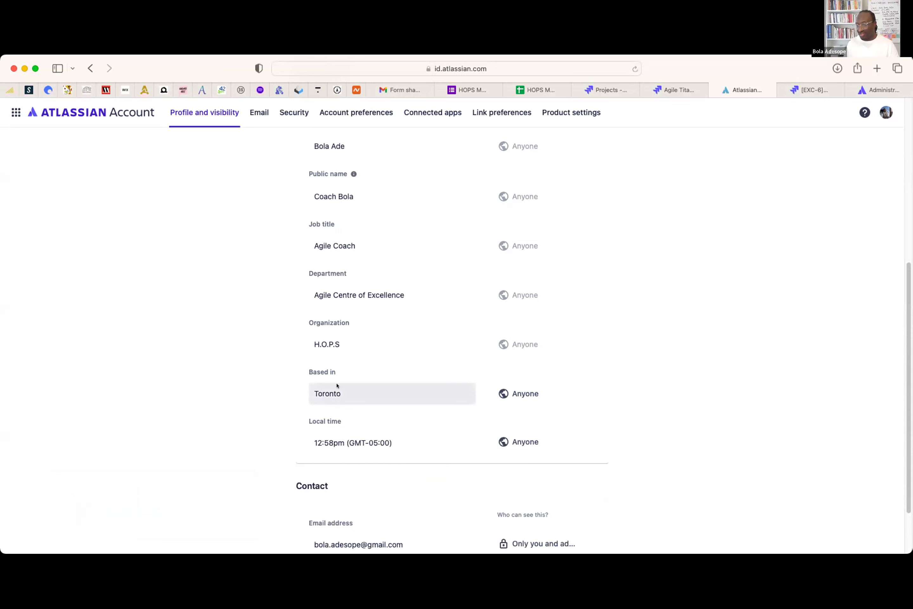
{"action": "scroll", "coordinate": [354, 483], "scroll_direction": "down", "scroll_amount": 3}
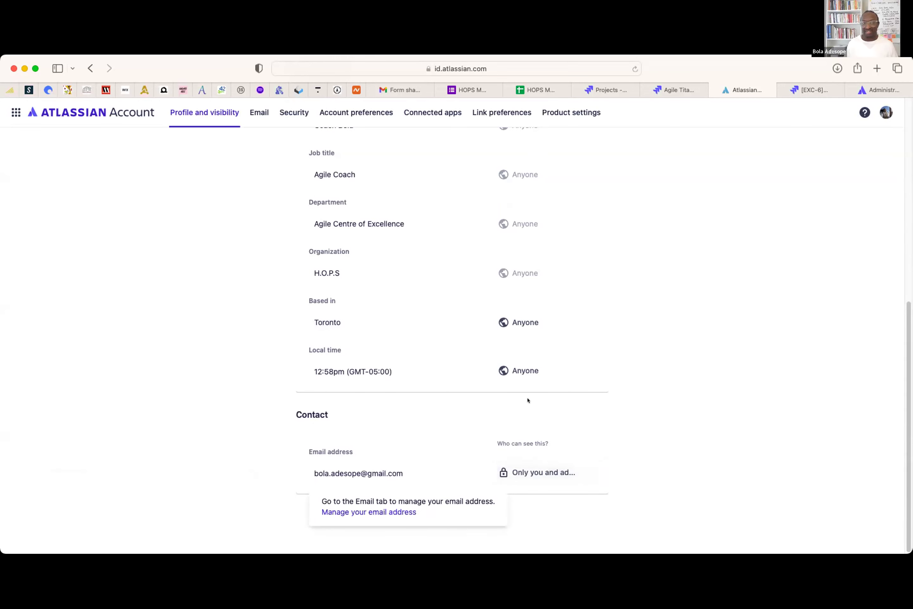
{"action": "scroll", "coordinate": [539, 345], "scroll_direction": "up", "scroll_amount": 10}
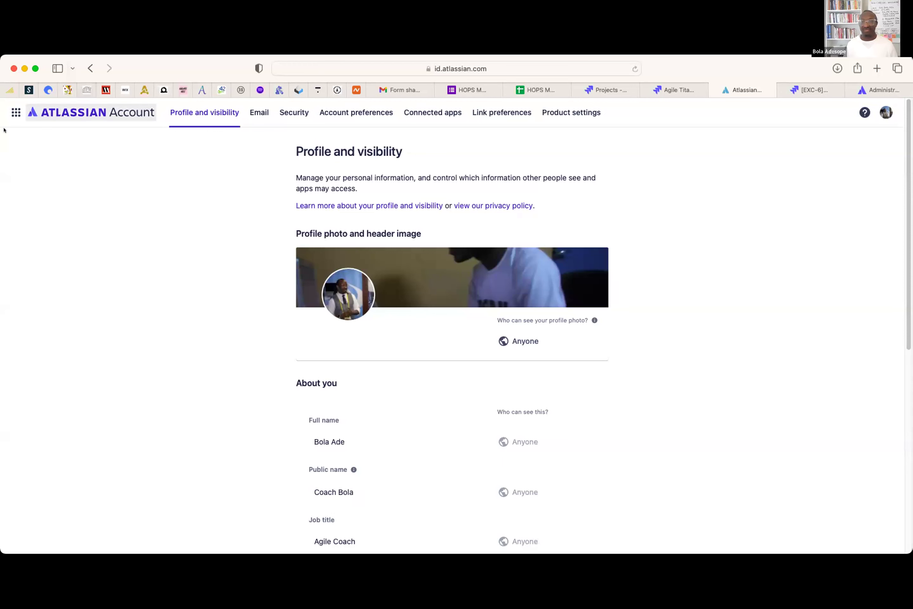
{"action": "left_click", "coordinate": [15, 112]}
- Switch to Jira Software to open the Projects directory
{"action": "left_click", "coordinate": [63, 170]}
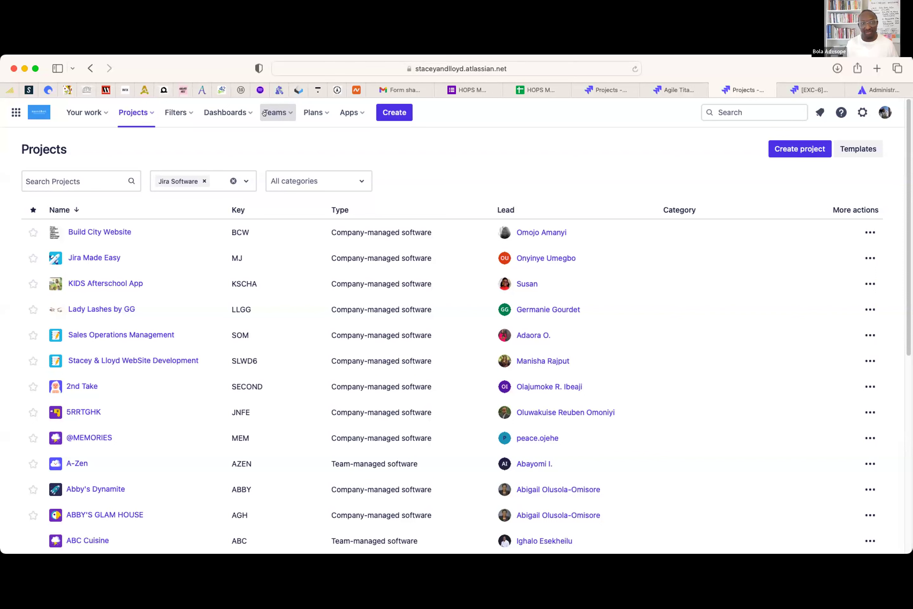
- Start a new team from the Teams menu's Create a team option
{"action": "left_click", "coordinate": [286, 112]}
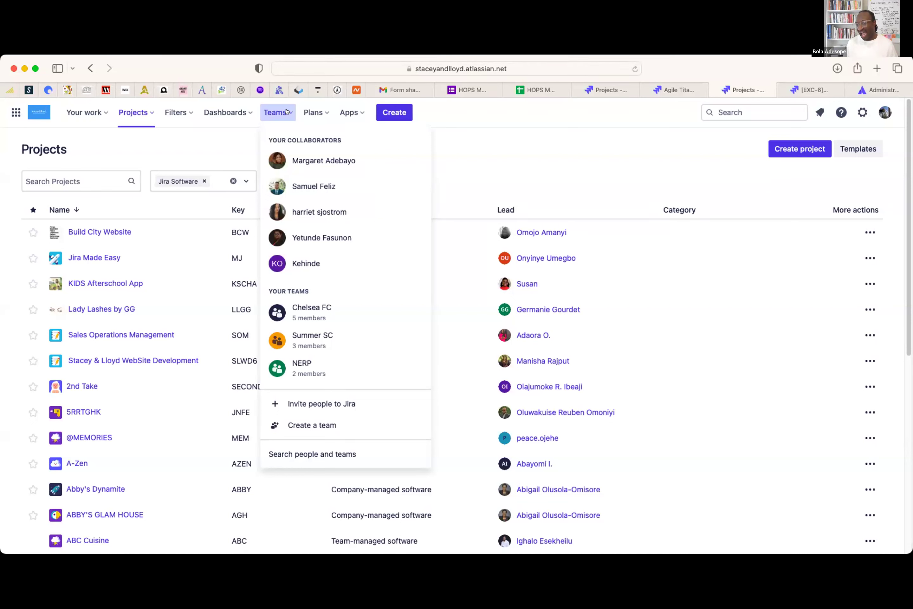
{"action": "left_click", "coordinate": [315, 428]}
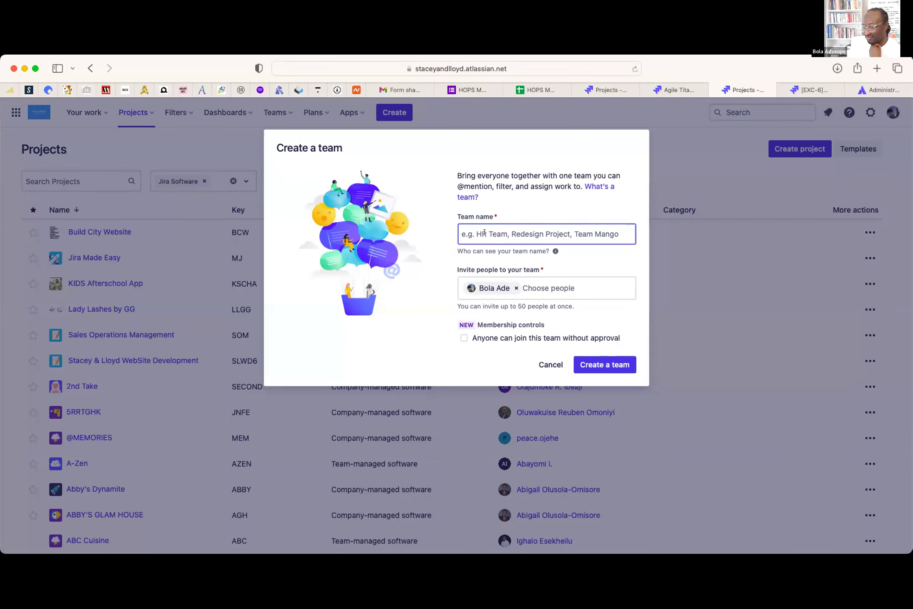
- Name the team HOPS Squad and remove the preselected invitee
{"action": "type", "text": "HOPS Squad"}
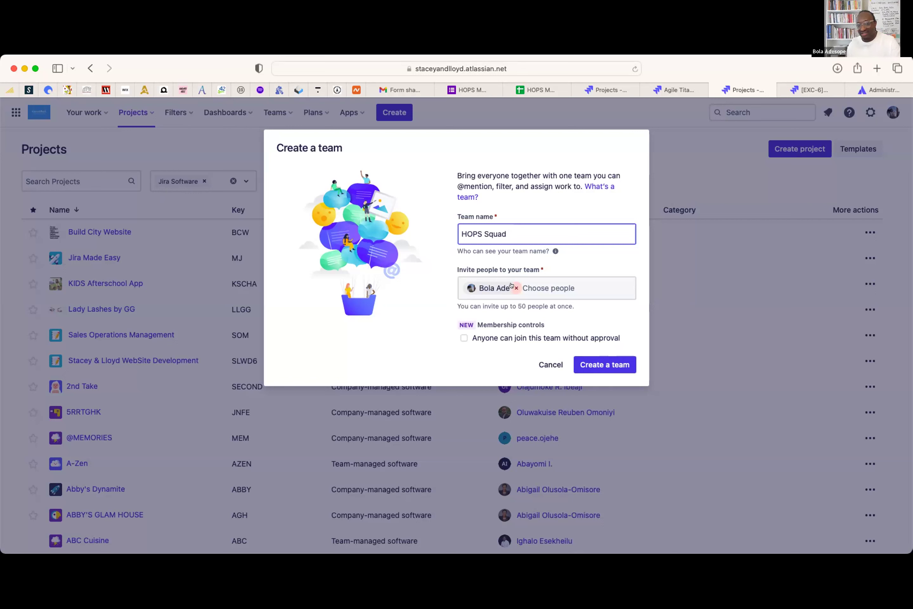
{"action": "left_click", "coordinate": [512, 286]}
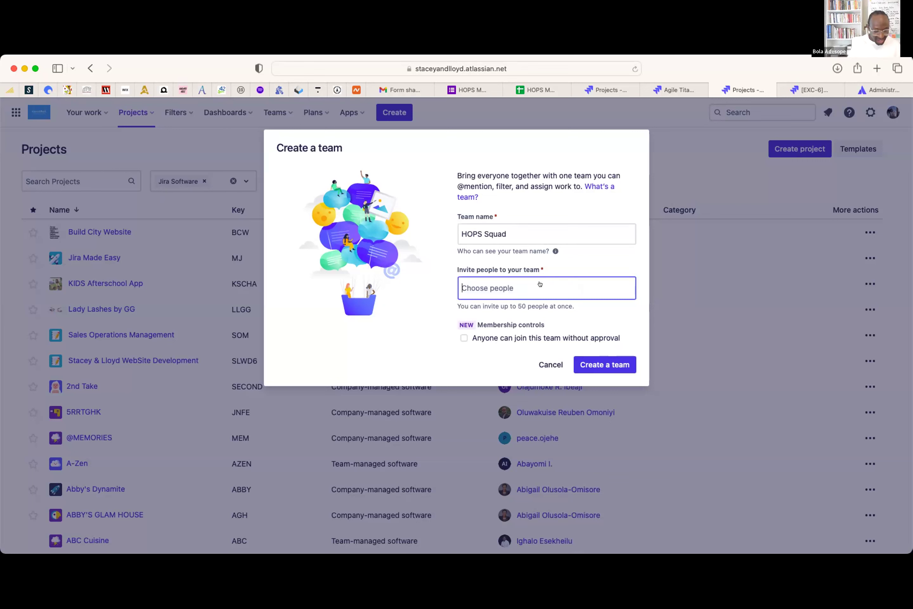
- Search for and add the first three colleagues to the invite list
{"action": "type", "text": "taio"}
{"action": "key", "text": "BackSpace"}
{"action": "type", "text": "w"}
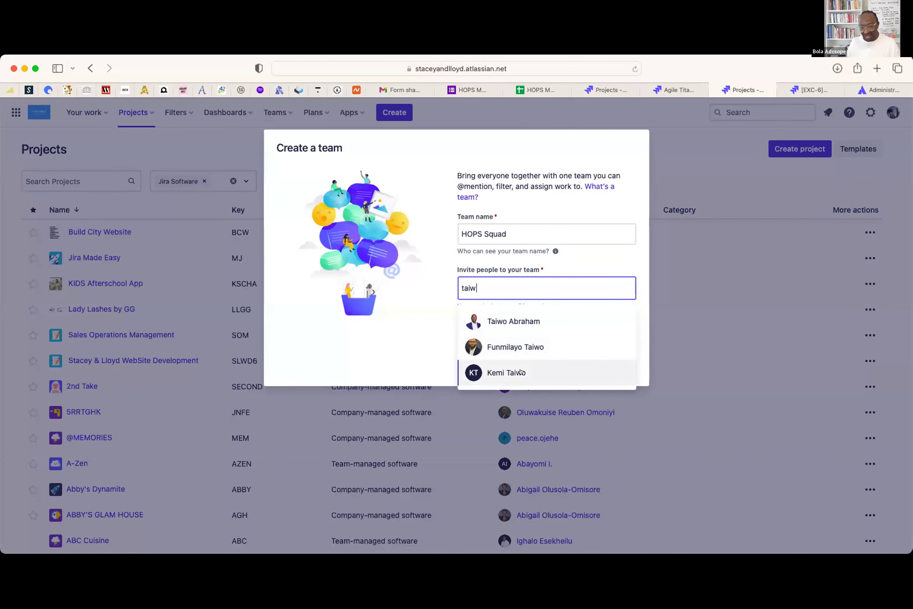
{"action": "left_click", "coordinate": [521, 321]}
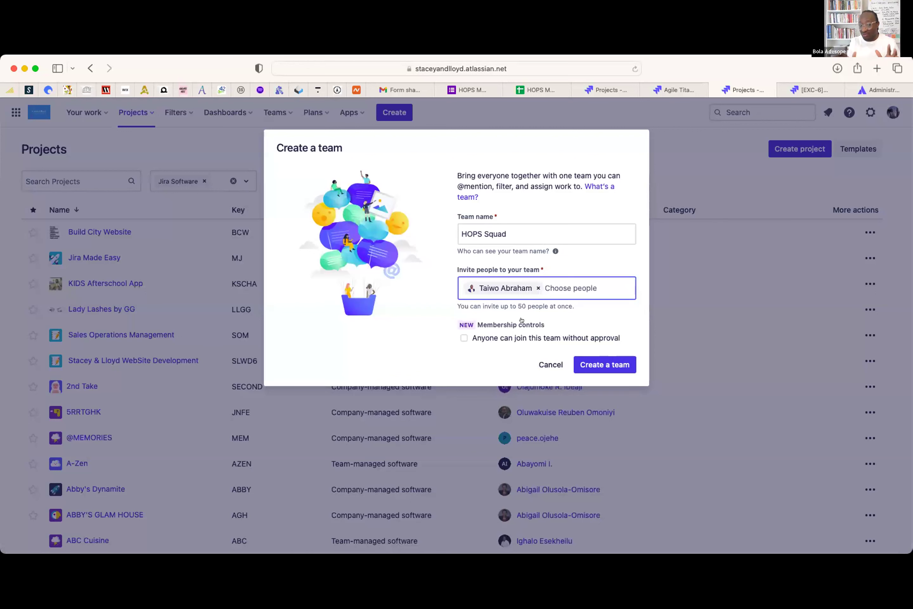
{"action": "type", "text": "funm"}
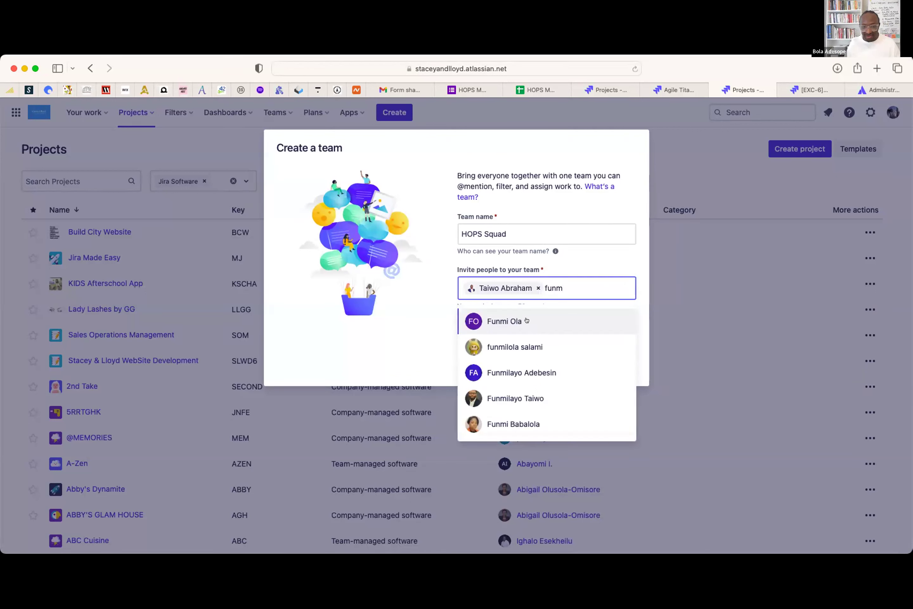
{"action": "left_click", "coordinate": [520, 389]}
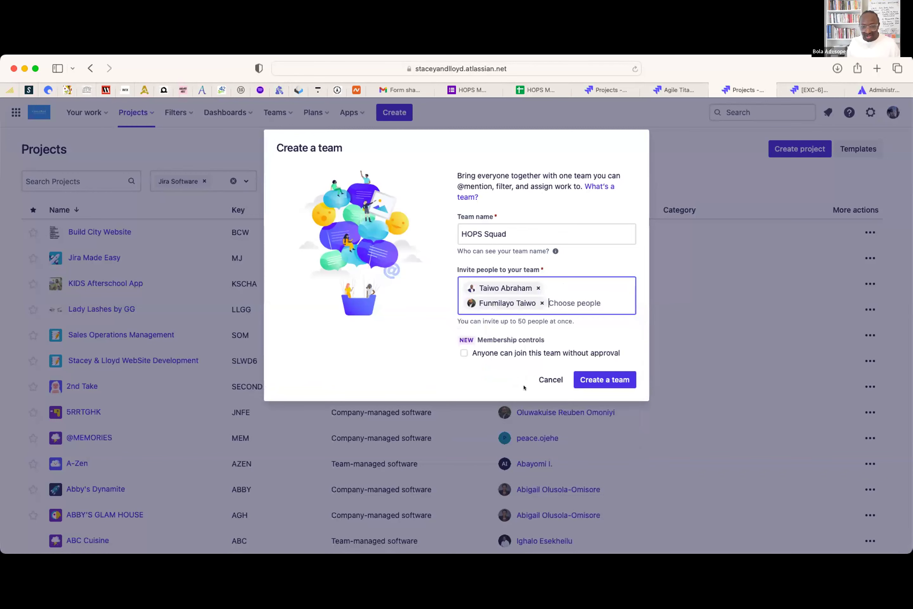
{"action": "type", "text": "adeto"}
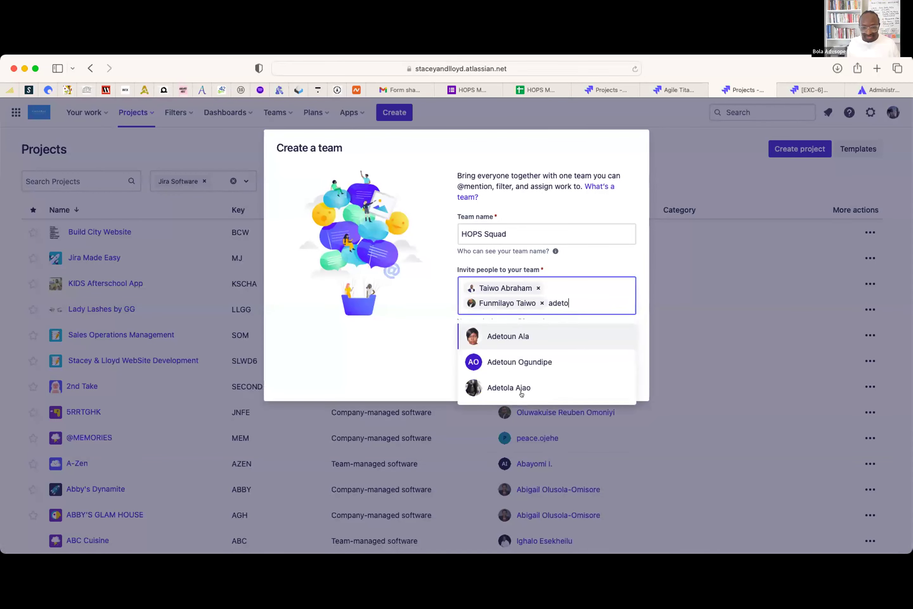
{"action": "left_click", "coordinate": [519, 335]}
- Add four more colleagues, then create the HOPS Squad team
{"action": "type", "text": "samue"}
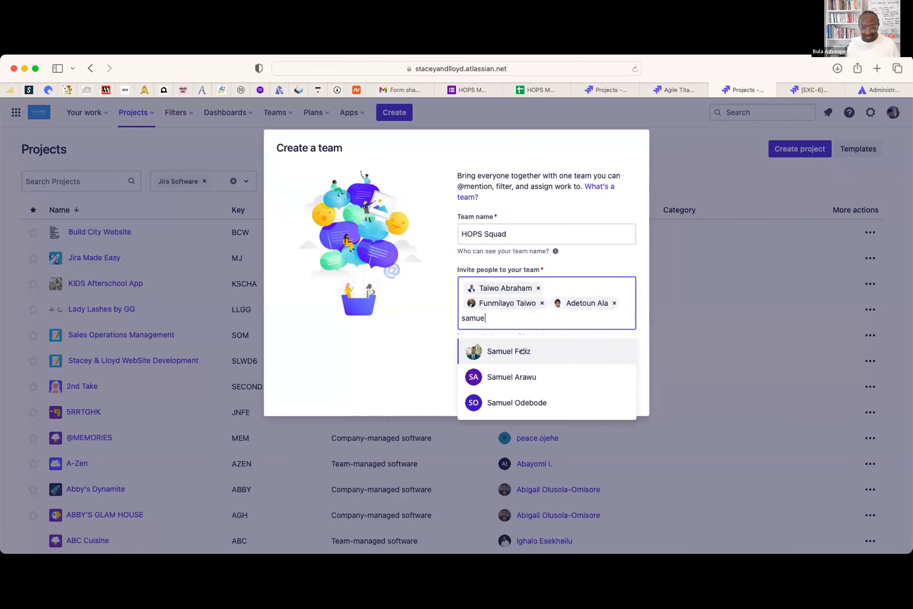
{"action": "left_click", "coordinate": [522, 350]}
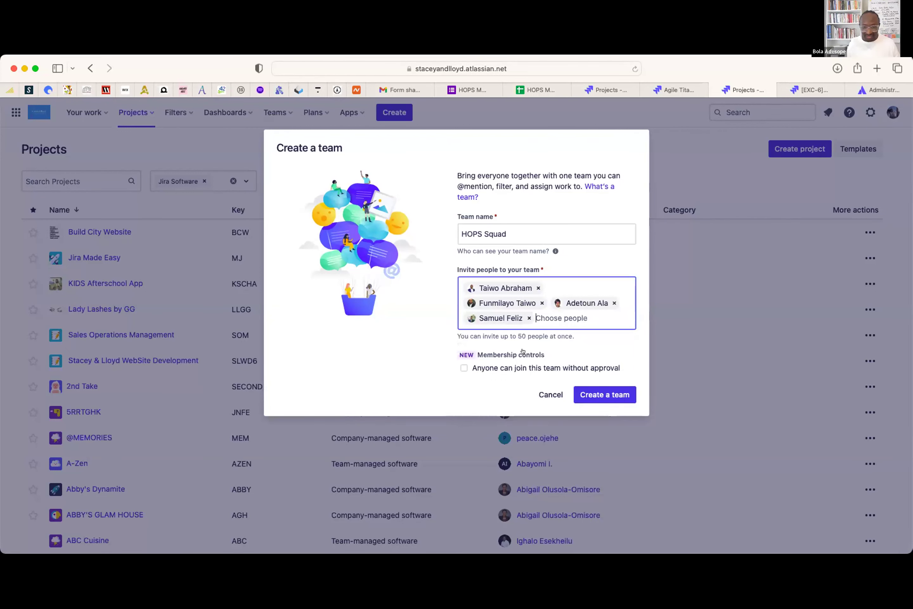
{"action": "type", "text": "swet"}
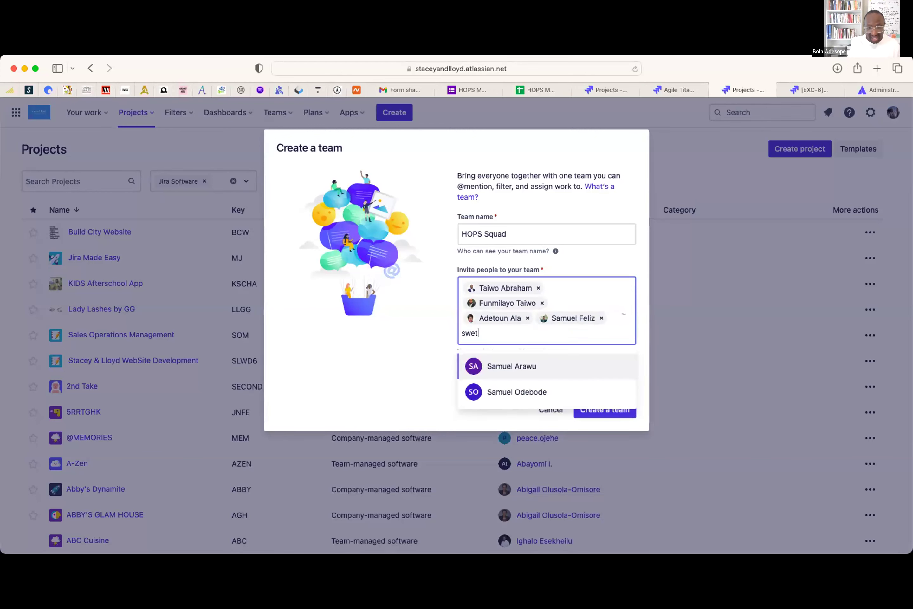
{"action": "left_click", "coordinate": [538, 354]}
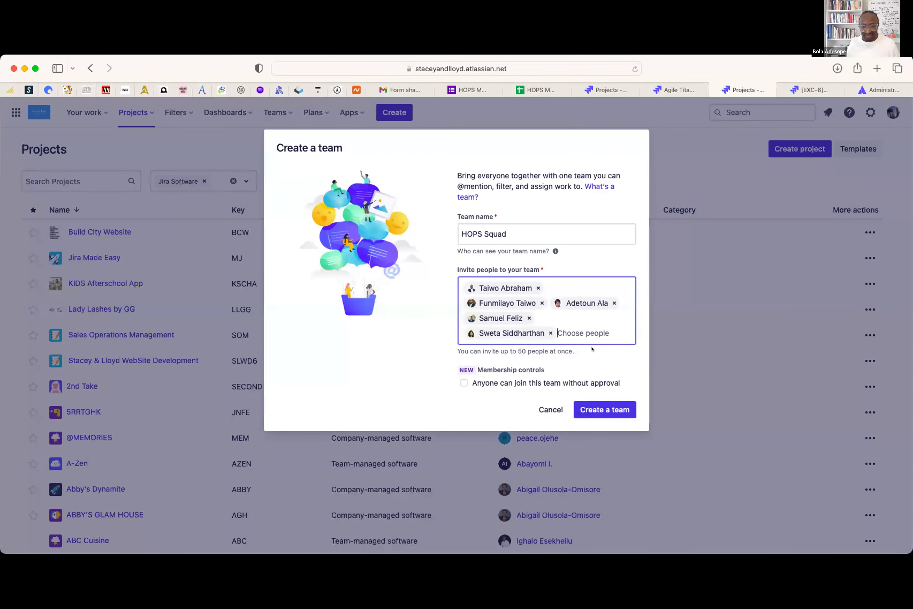
{"action": "type", "text": "neha"}
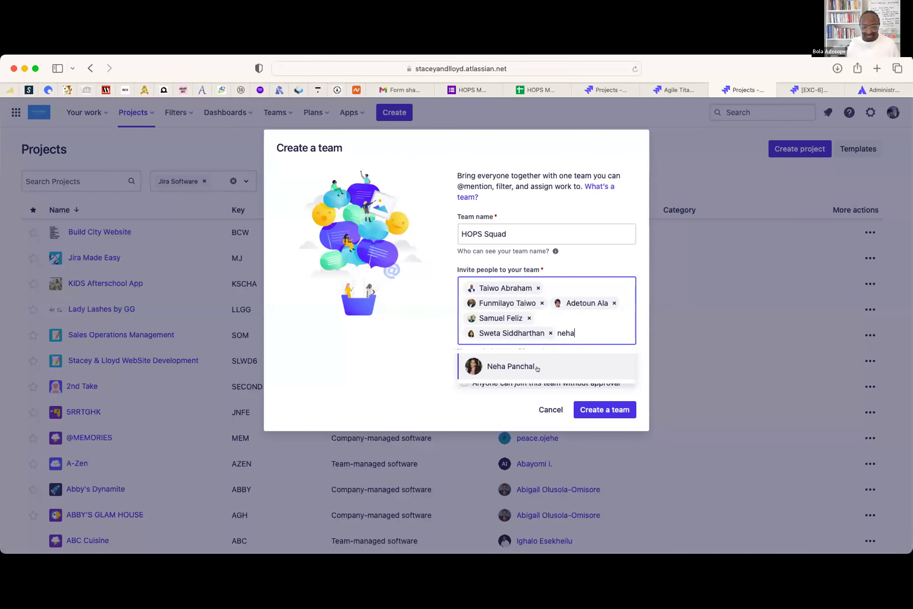
{"action": "left_click", "coordinate": [537, 369]}
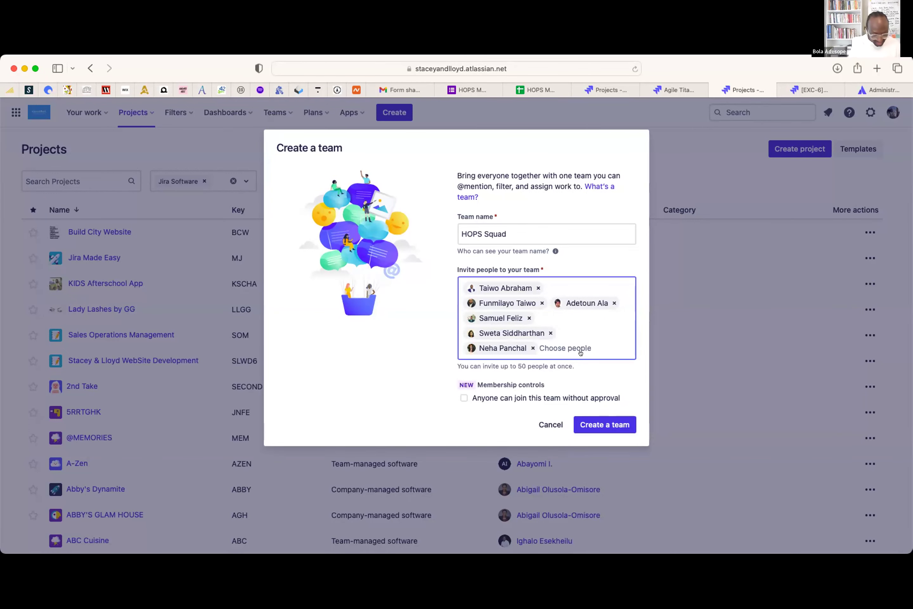
{"action": "type", "text": "o't"}
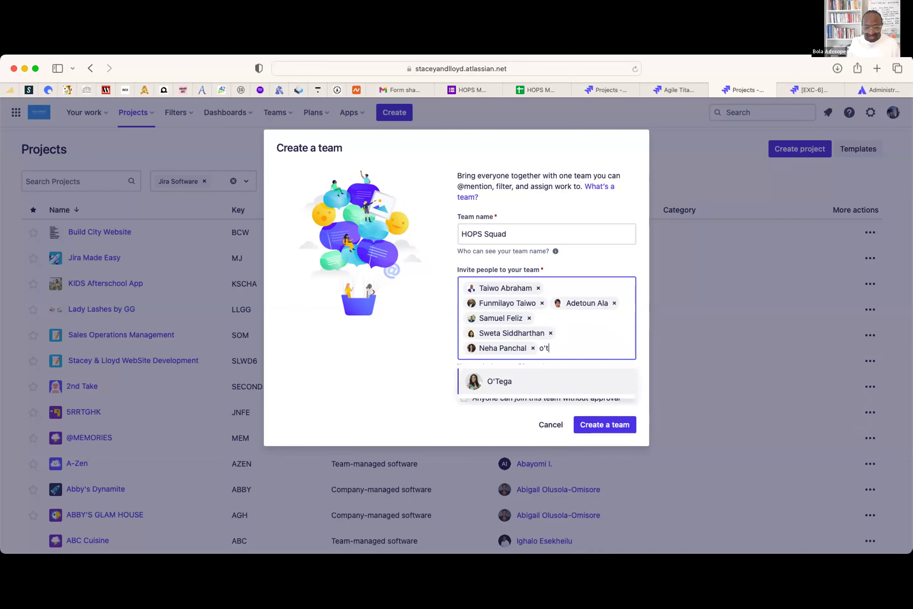
{"action": "left_click", "coordinate": [545, 379]}
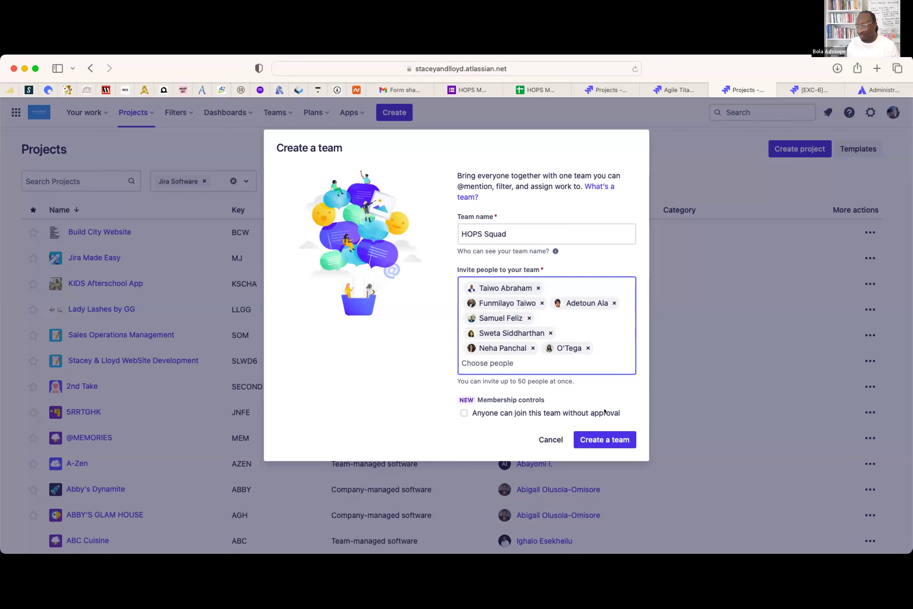
{"action": "left_click", "coordinate": [581, 443]}
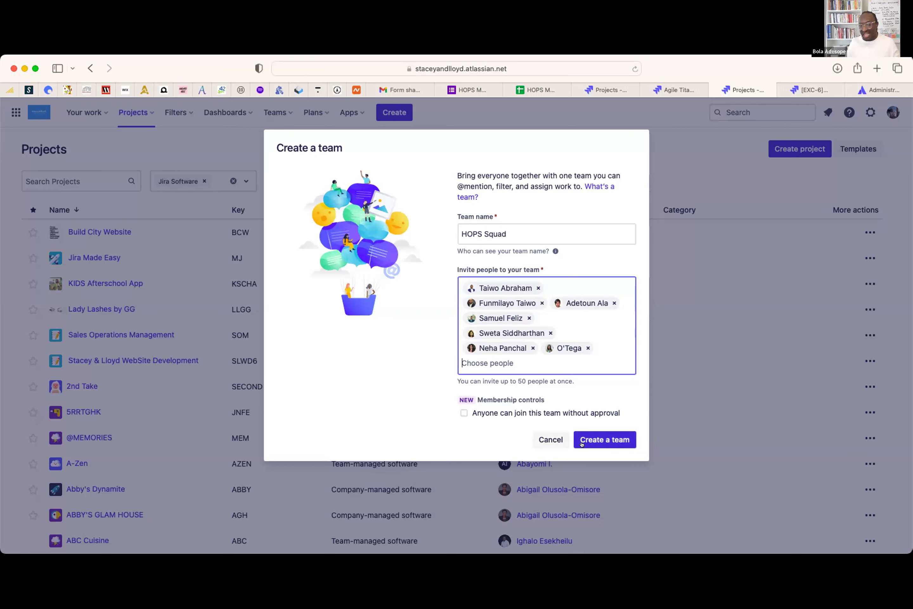
{"action": "left_click", "coordinate": [599, 438]}
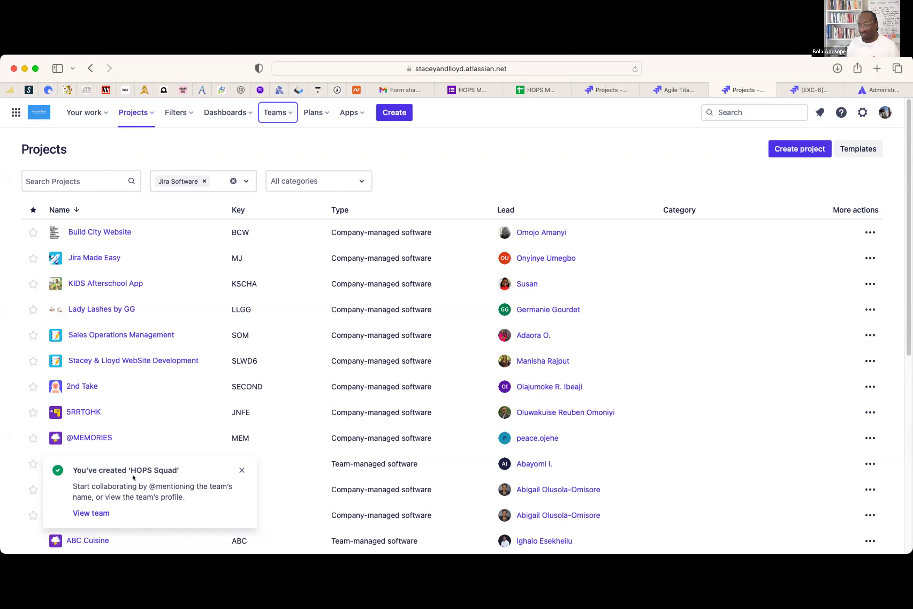
- Search People and teams for 'hOPS' and open the HOPS Squad team page
{"action": "left_click", "coordinate": [287, 112]}
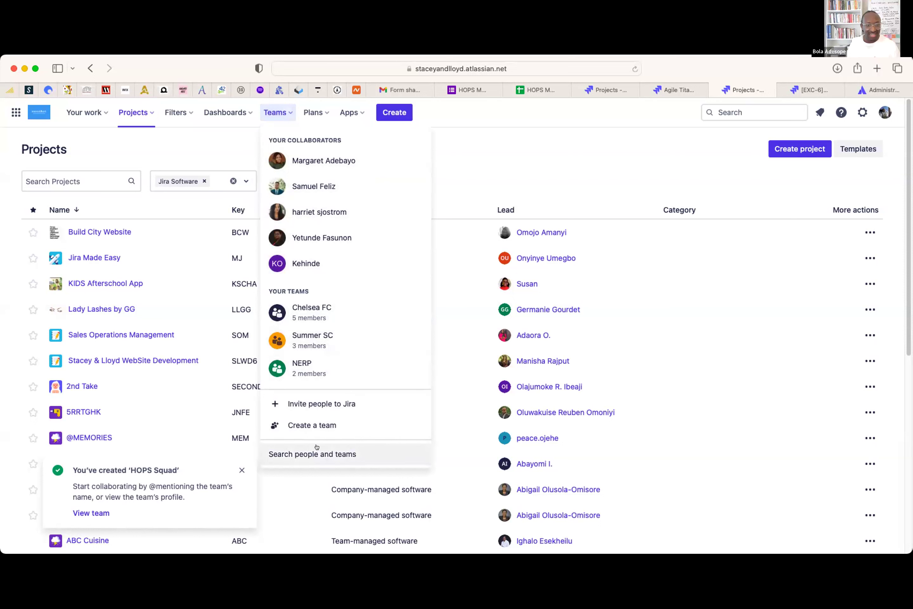
{"action": "left_click", "coordinate": [299, 455]}
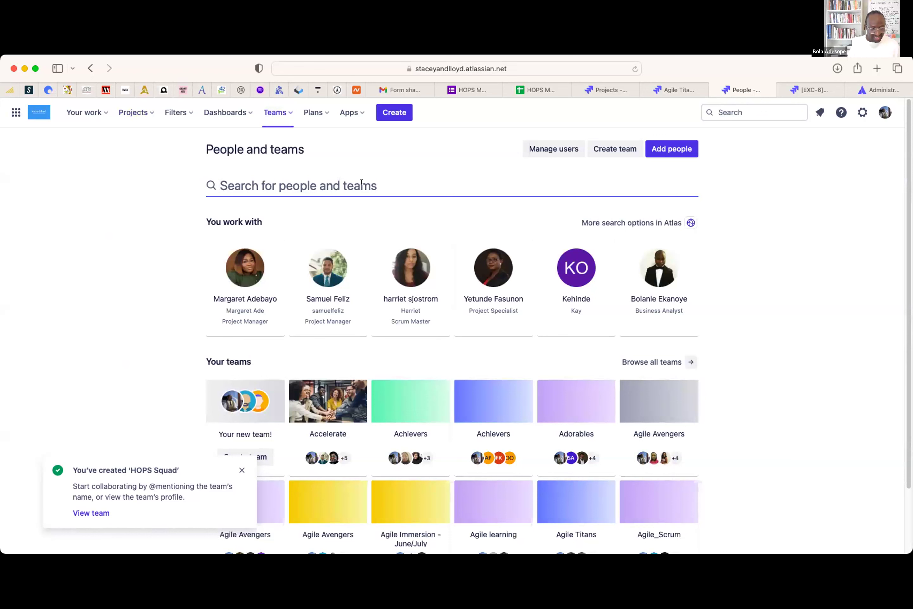
{"action": "type", "text": "h"}
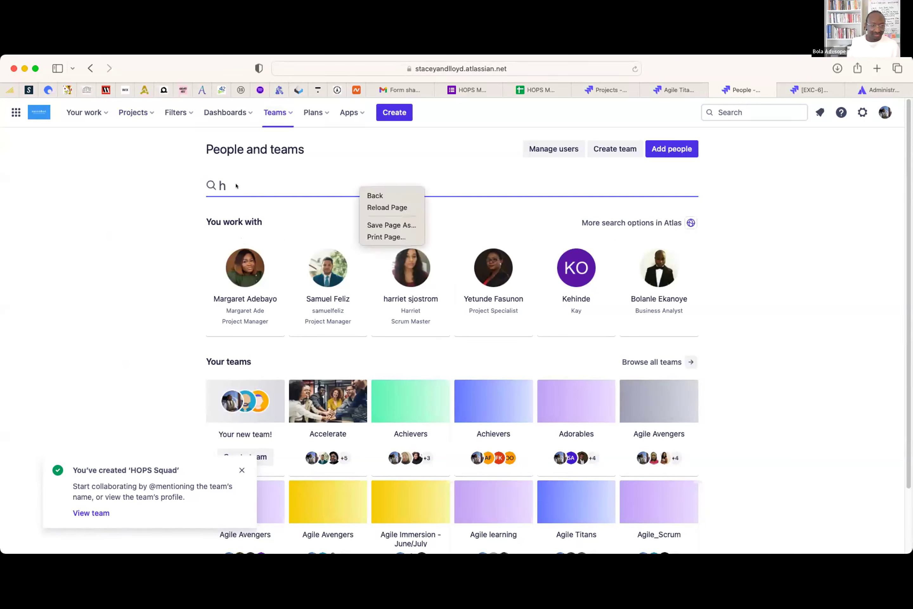
{"action": "type", "text": "OPS"}
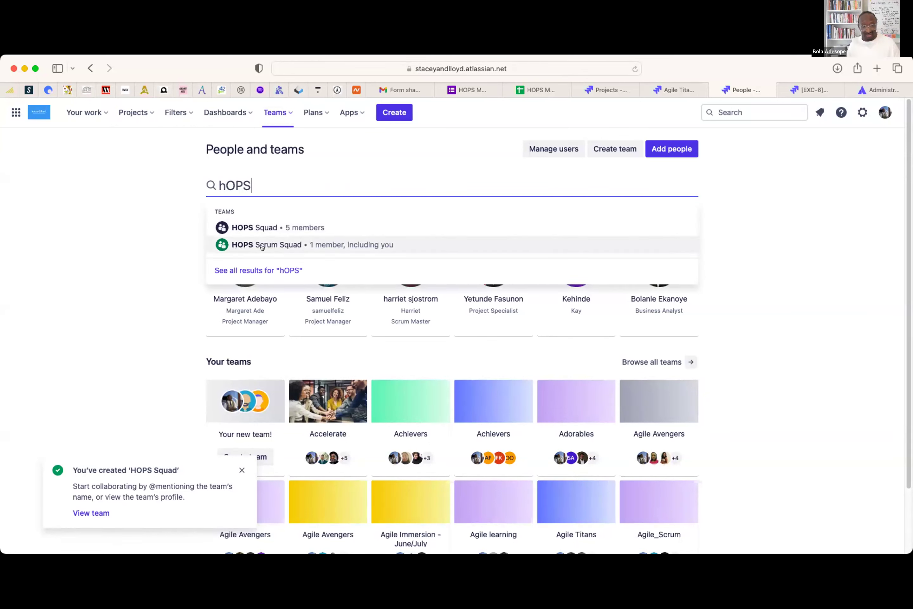
{"action": "left_click", "coordinate": [241, 227]}
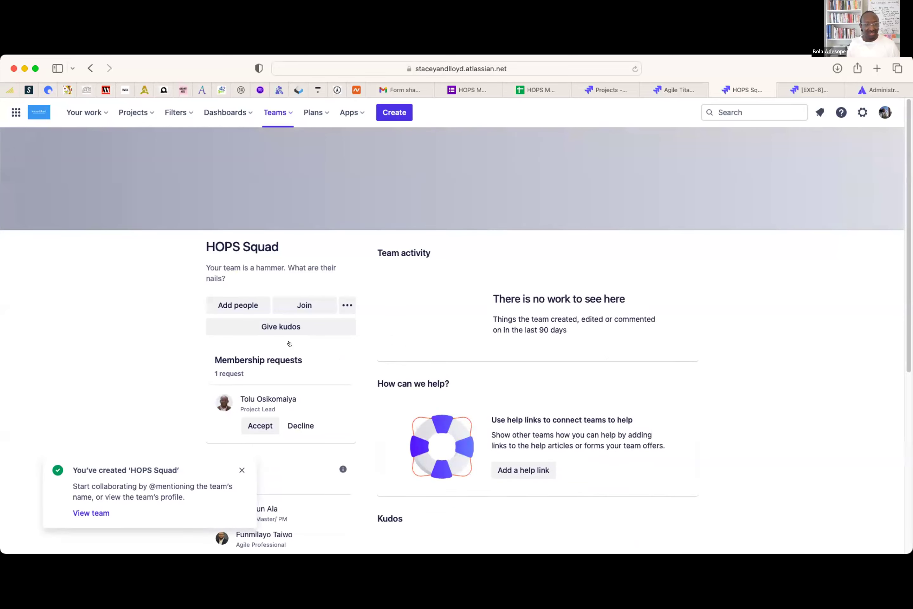
- Accept the pending membership request, bringing HOPS Squad to six members
{"action": "left_click", "coordinate": [241, 468]}
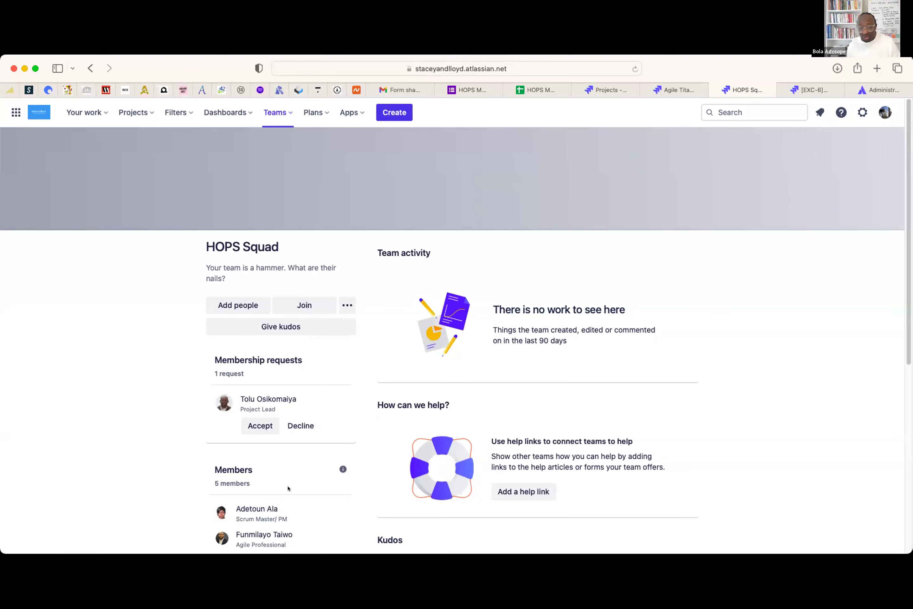
{"action": "scroll", "coordinate": [304, 473], "scroll_direction": "down", "scroll_amount": 2}
{"action": "scroll", "coordinate": [305, 477], "scroll_direction": "down", "scroll_amount": 5}
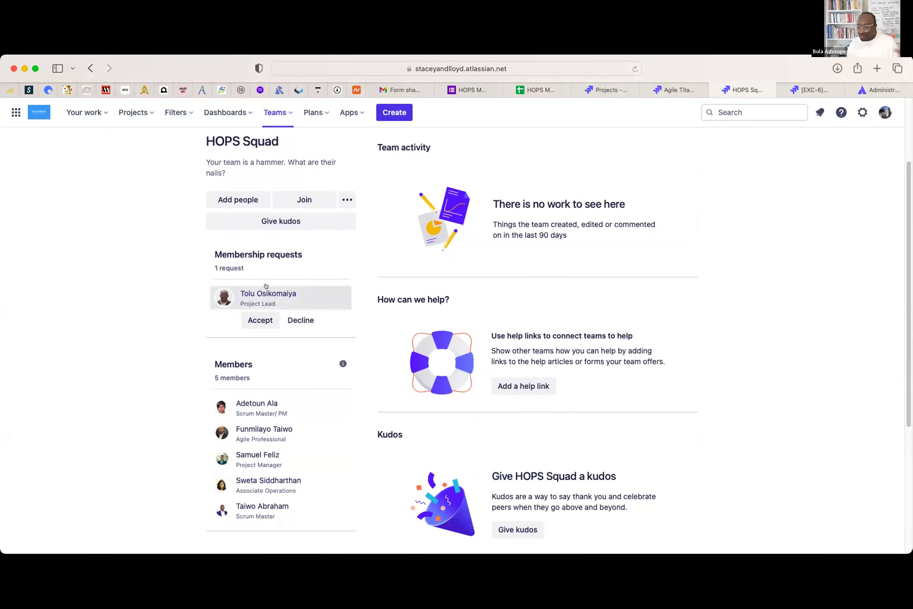
{"action": "mouse_move", "coordinate": [240, 293]}
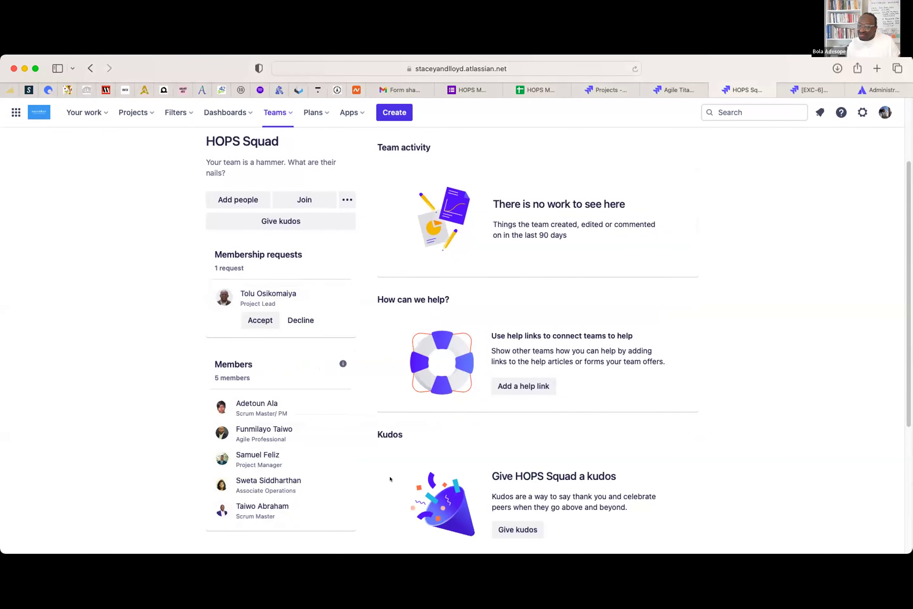
{"action": "left_click", "coordinate": [260, 320]}
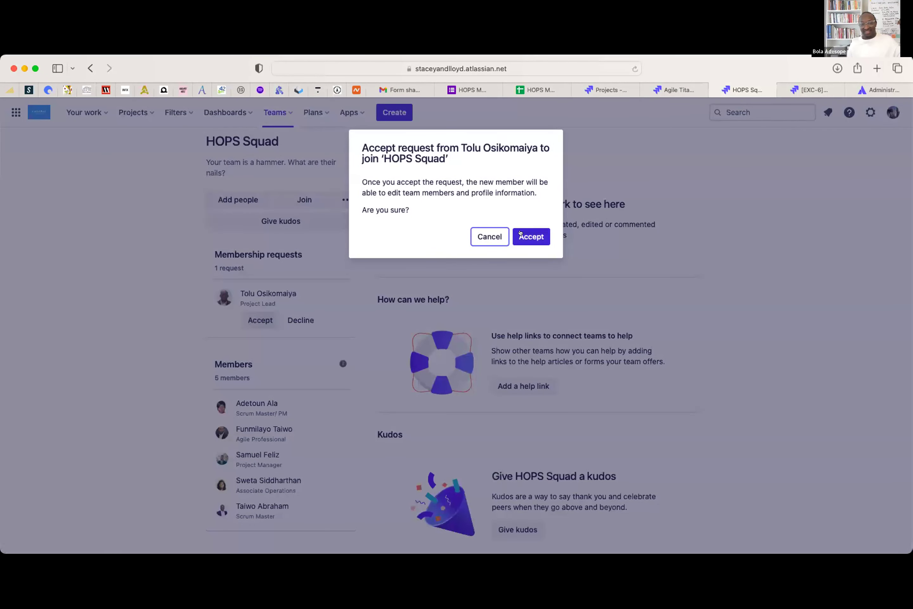
{"action": "left_click", "coordinate": [522, 232]}
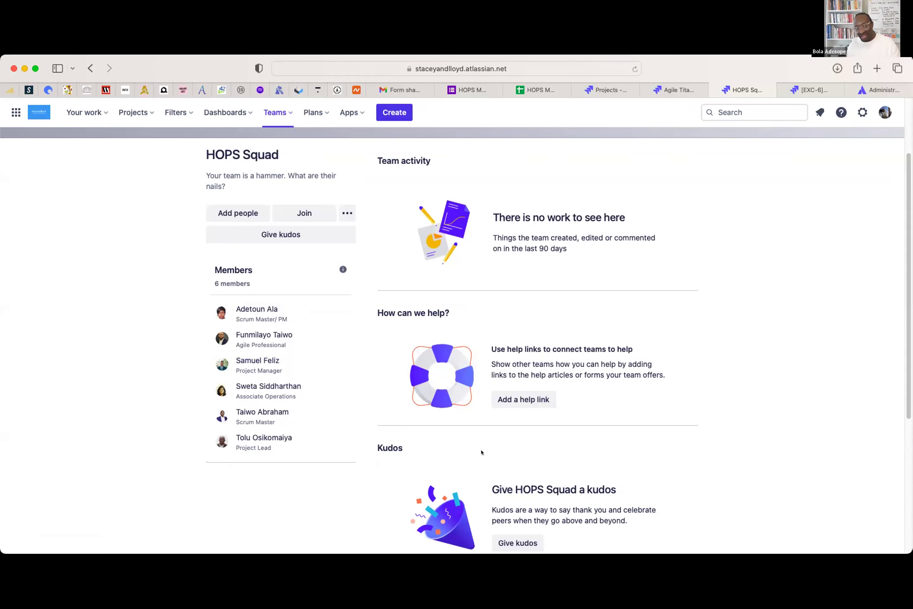
- Add the other Scrum Master to HOPS Squad, bringing the team to seven members
{"action": "left_click", "coordinate": [238, 212]}
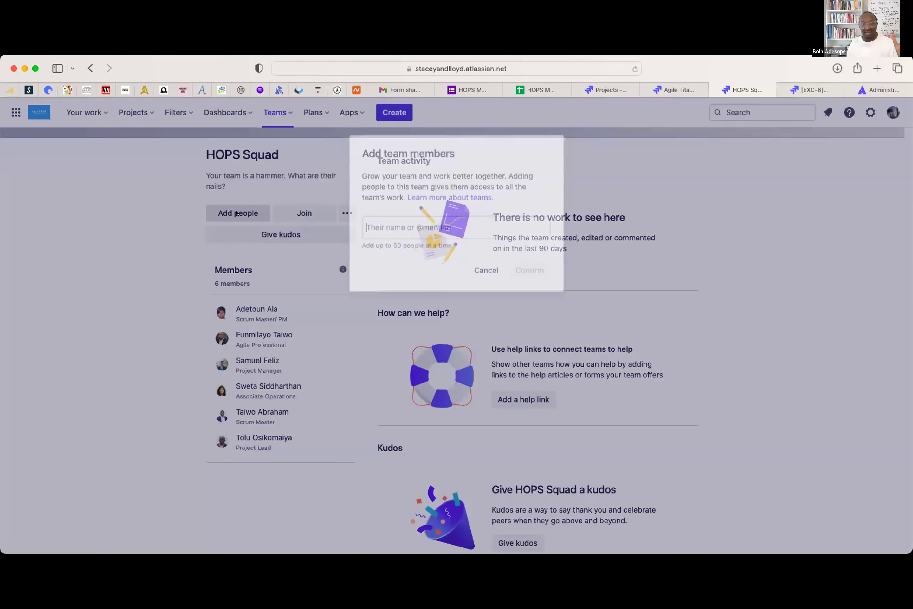
{"action": "type", "text": "ADENI"}
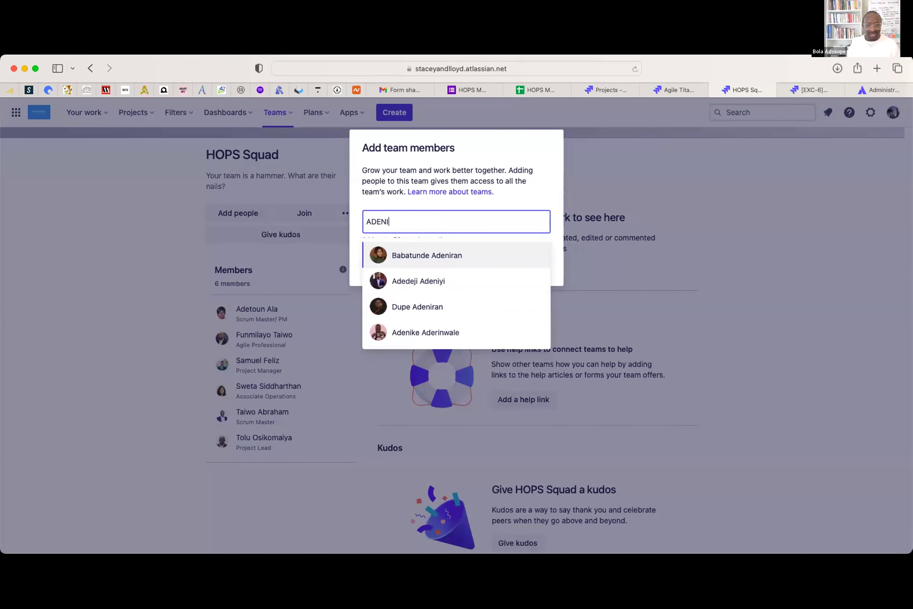
{"action": "left_click", "coordinate": [427, 328]}
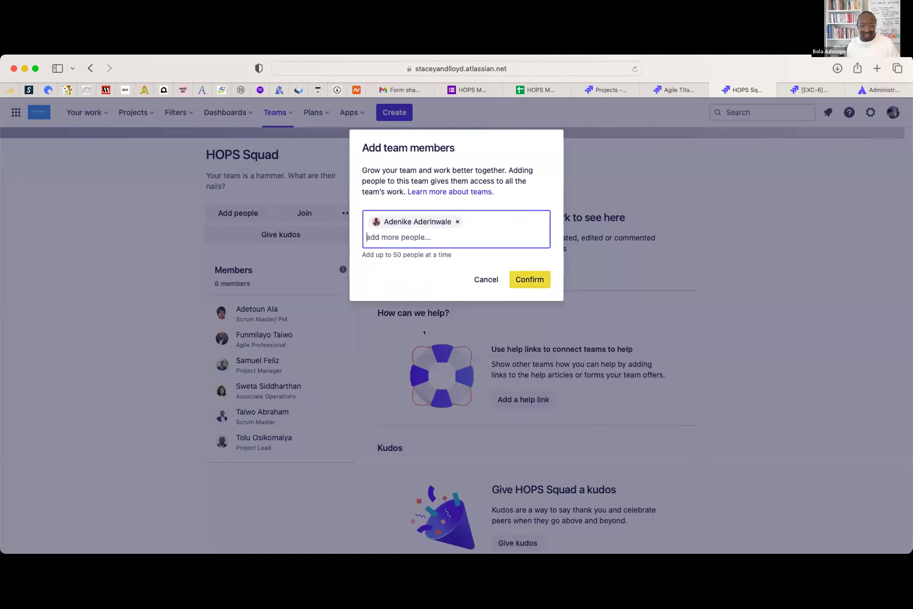
{"action": "left_click", "coordinate": [527, 267]}
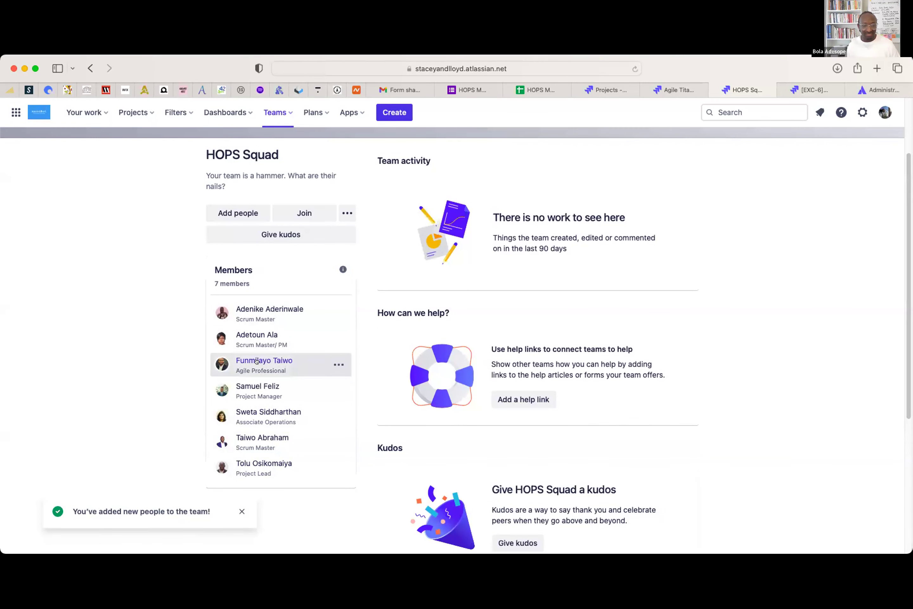
{"action": "scroll", "coordinate": [271, 334], "scroll_direction": "up", "scroll_amount": 3}
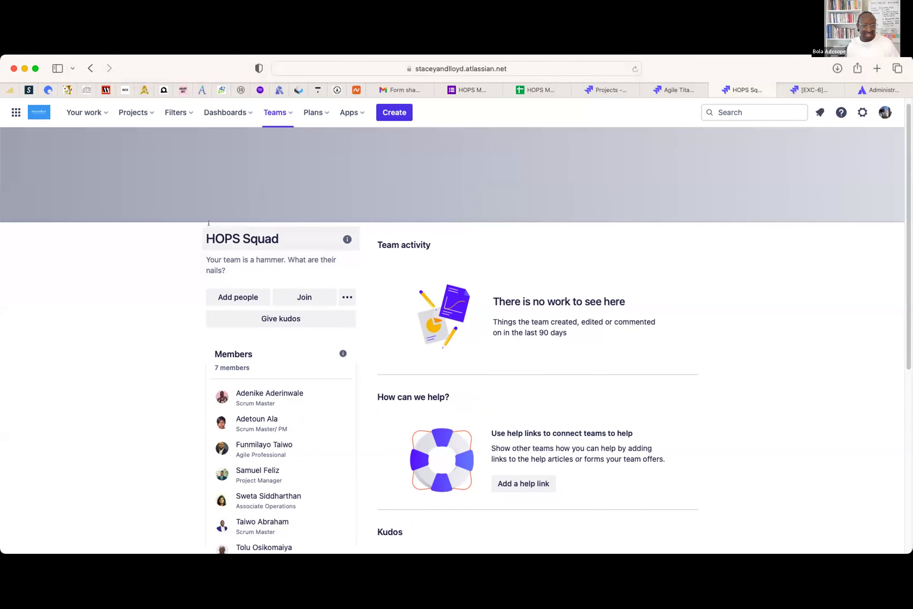
- Upload the blue HOPS logo image as the HOPS Squad banner header
{"action": "mouse_move", "coordinate": [444, 174]}
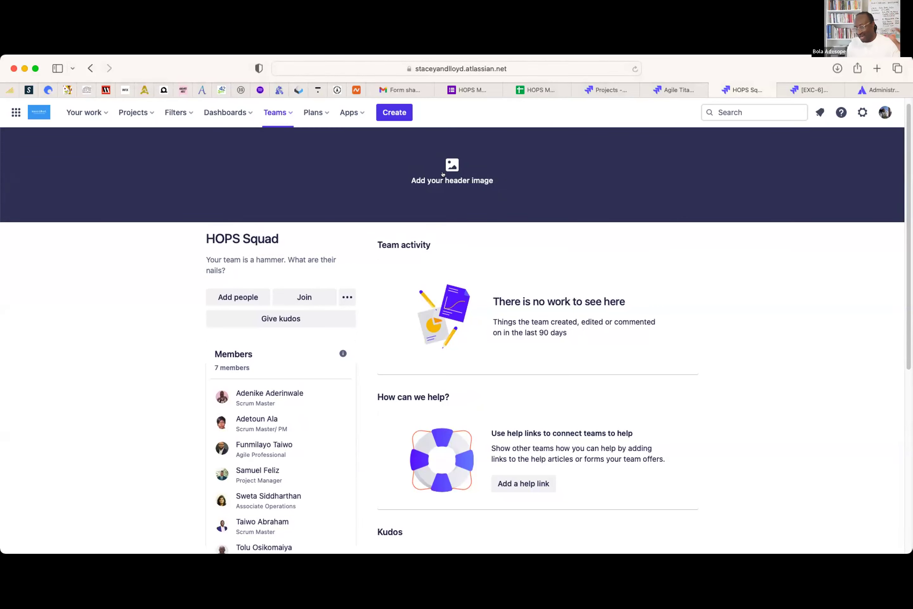
{"action": "left_click", "coordinate": [444, 165]}
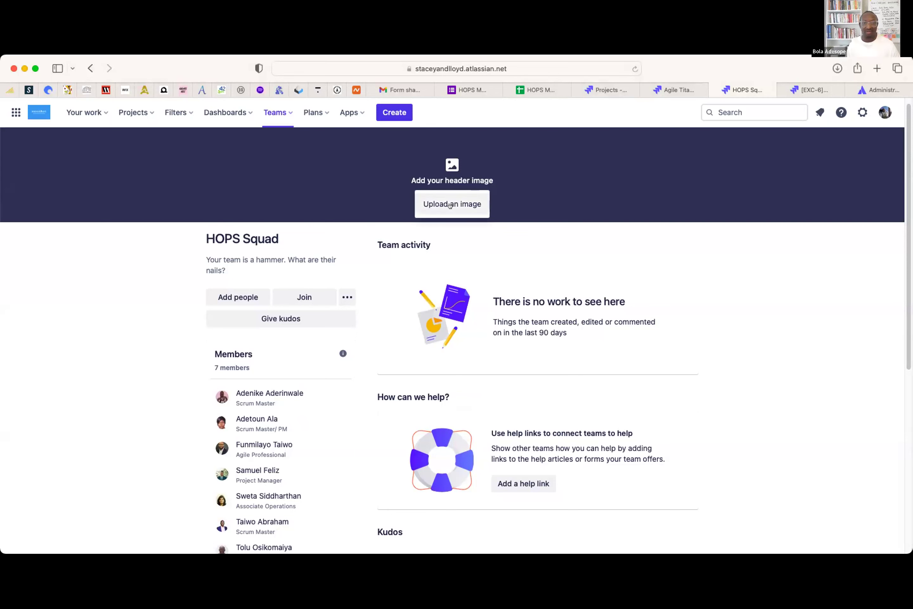
{"action": "left_click", "coordinate": [712, 275]}
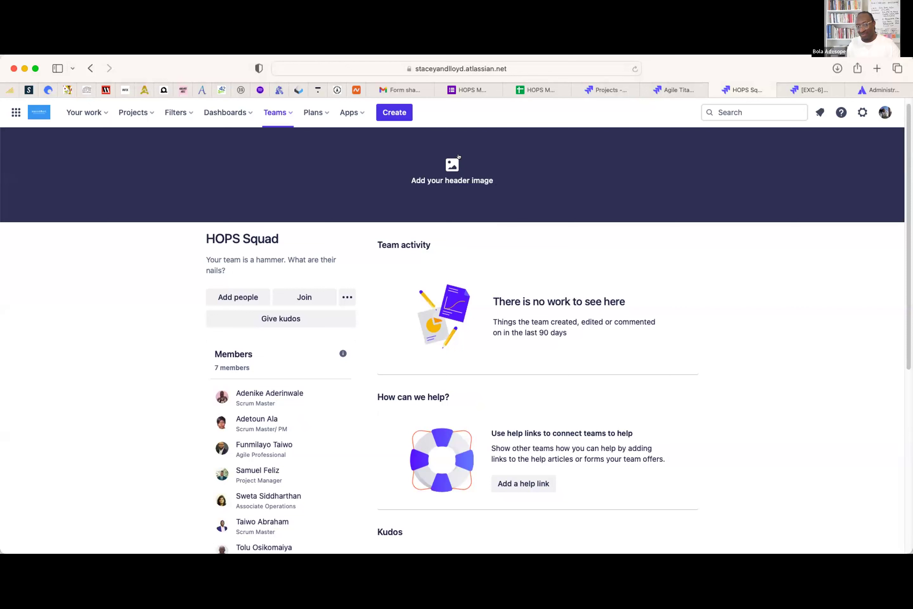
{"action": "left_click", "coordinate": [445, 157]}
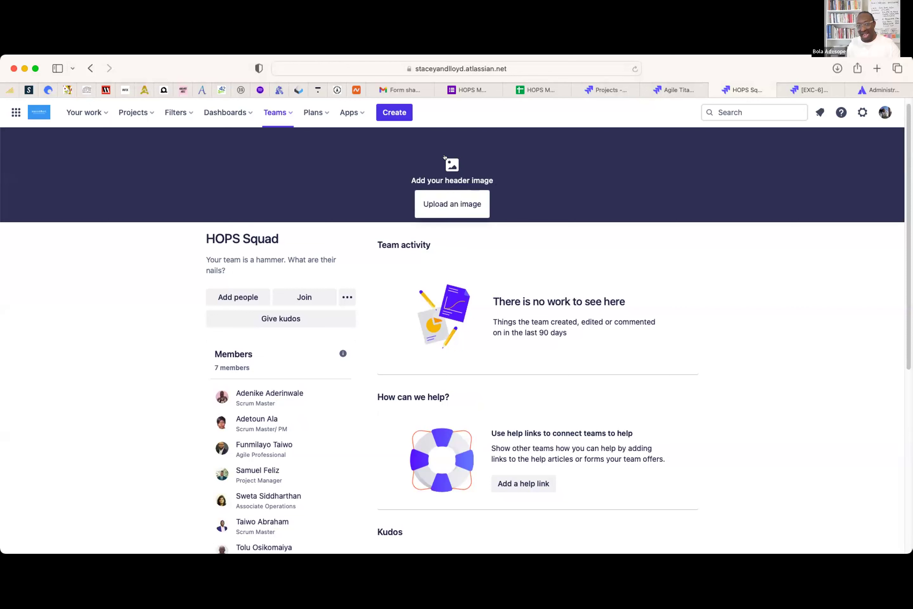
{"action": "left_click", "coordinate": [441, 199]}
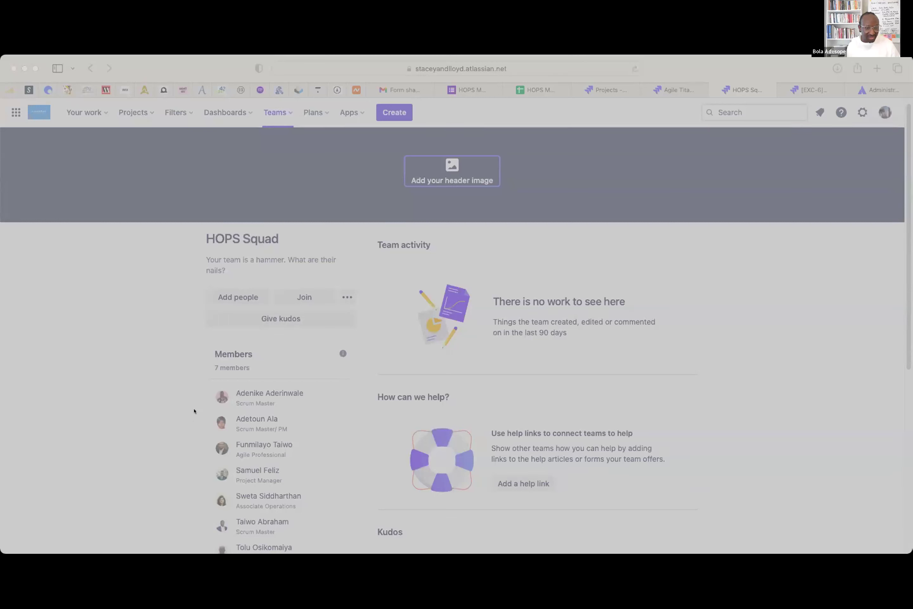
{"action": "left_click", "coordinate": [790, 456]}
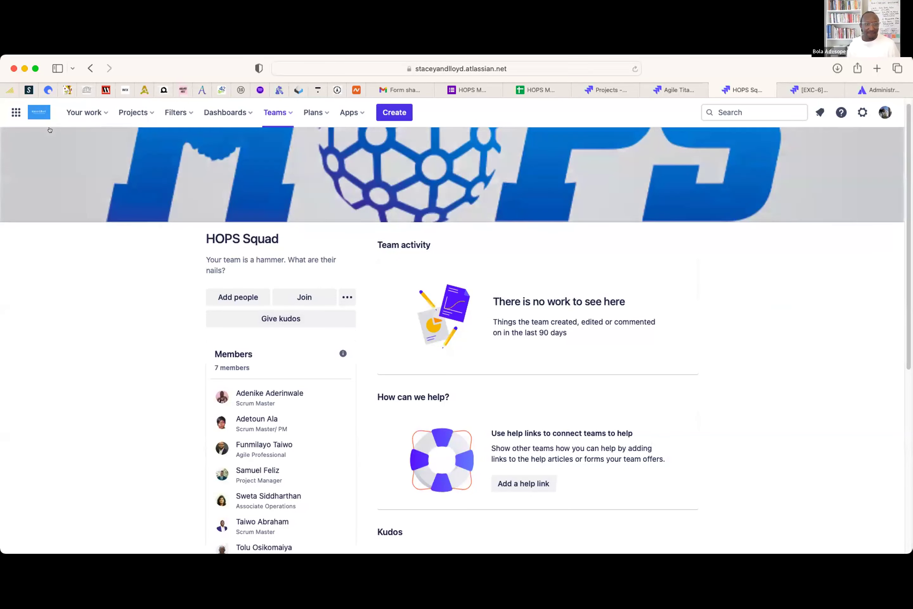
- Set the description to 'WE ARE A SOCIAL ENTERPRISE BUILDING THE NEXT GENERATION OF LEADERS', correcting the ENTRERPRISE typo
{"action": "left_click", "coordinate": [227, 265]}
{"action": "type", "text": "WE ARE A SOCIAL ENTRERPRISE BUILDING THE NEXT GENER"}
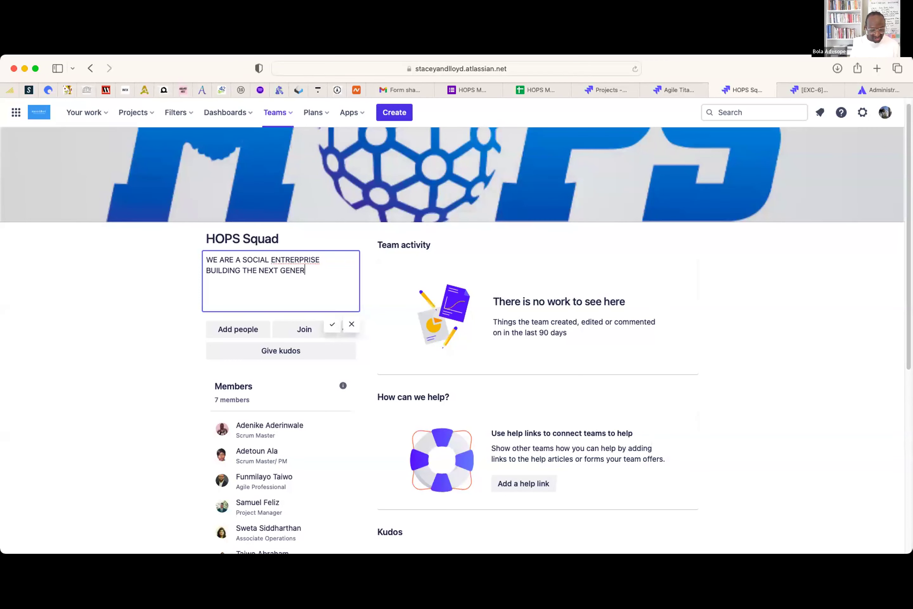
{"action": "type", "text": "ATION OF LEADERS"}
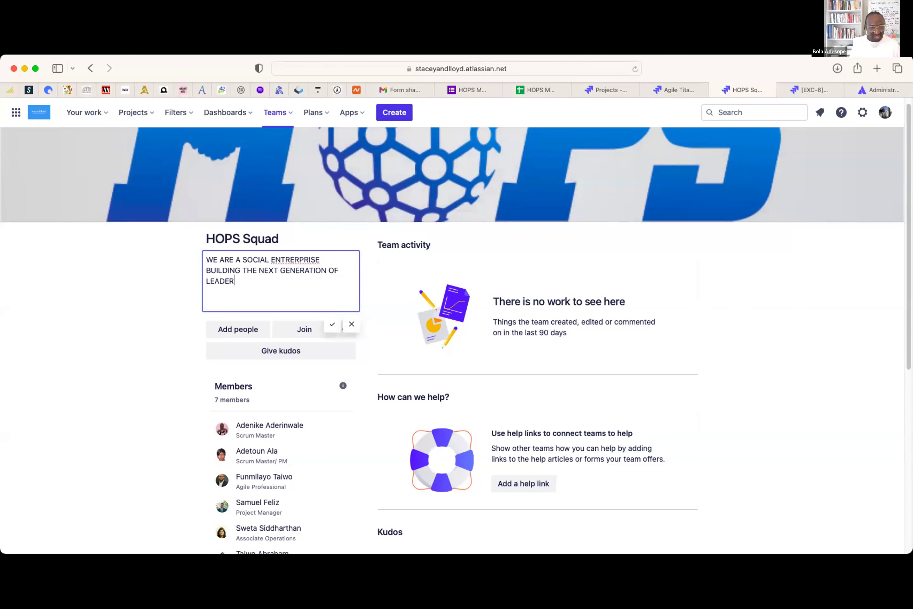
{"action": "right_click", "coordinate": [302, 255]}
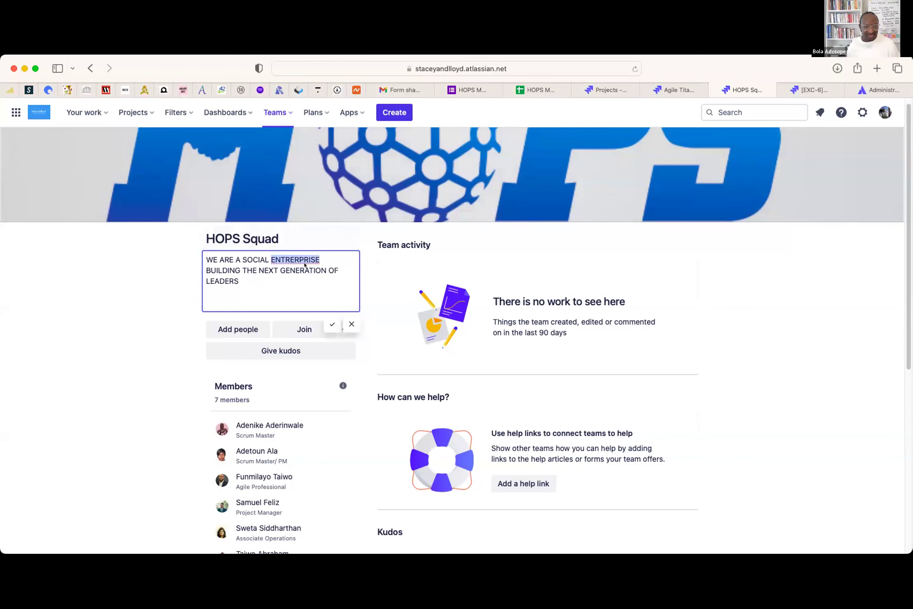
{"action": "left_click", "coordinate": [330, 265]}
{"action": "left_click", "coordinate": [333, 325]}
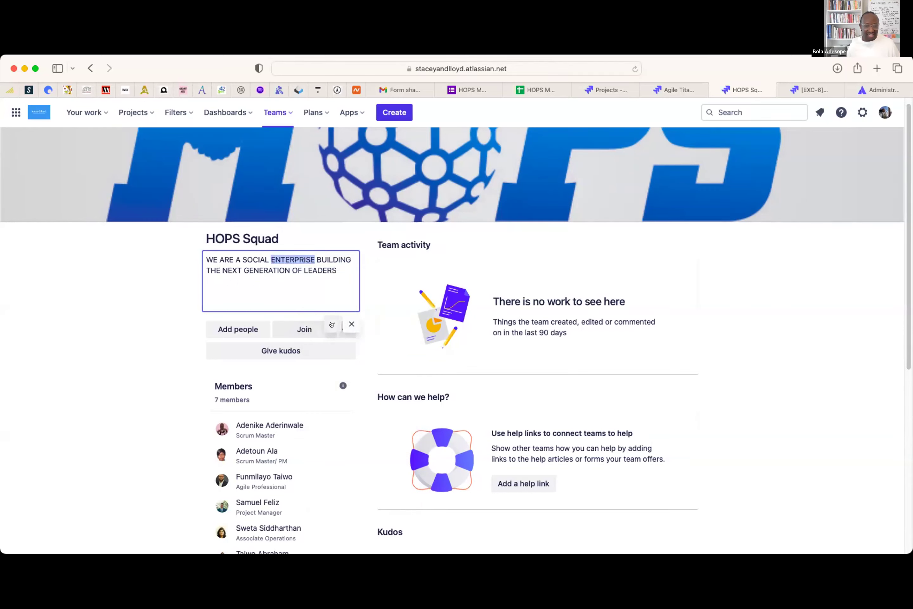
{"action": "scroll", "coordinate": [536, 409], "scroll_direction": "down", "scroll_amount": 5}
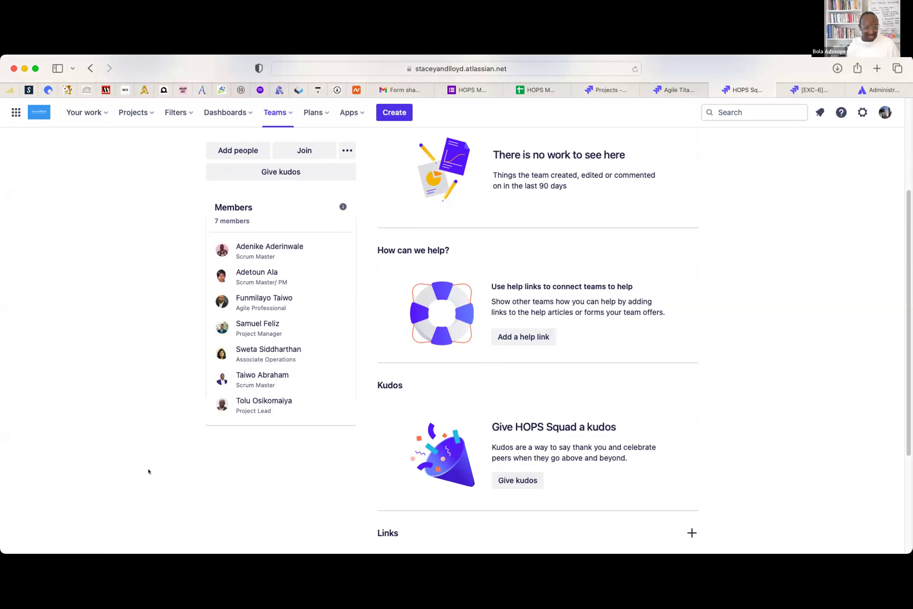
{"action": "scroll", "coordinate": [148, 470], "scroll_direction": "up", "scroll_amount": 1}
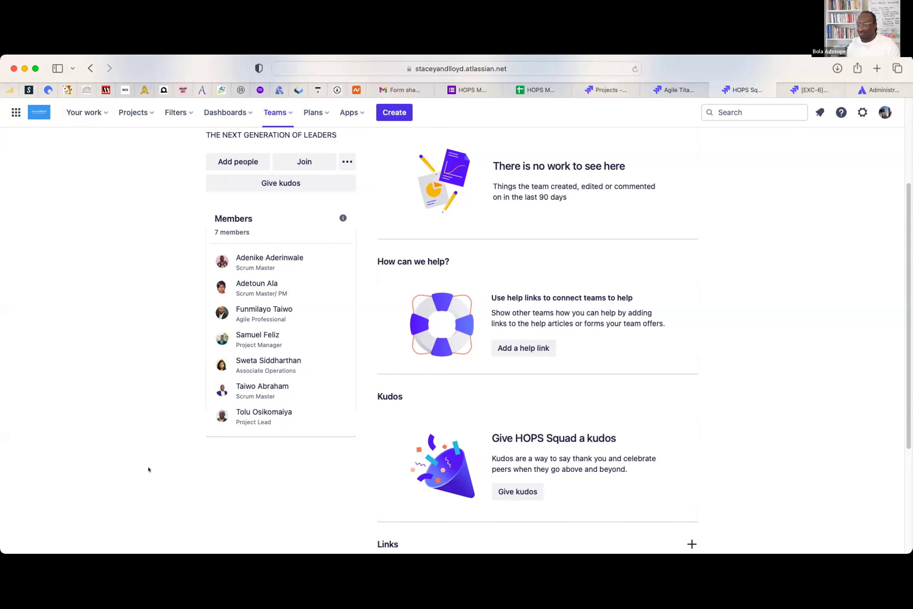
{"action": "scroll", "coordinate": [252, 510], "scroll_direction": "up", "scroll_amount": 5}
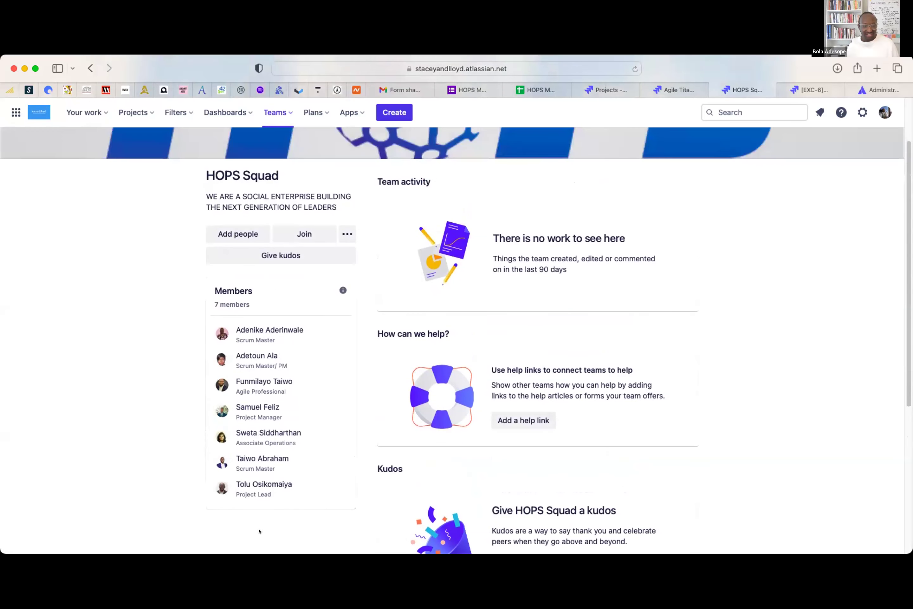
{"action": "mouse_move", "coordinate": [335, 434]}
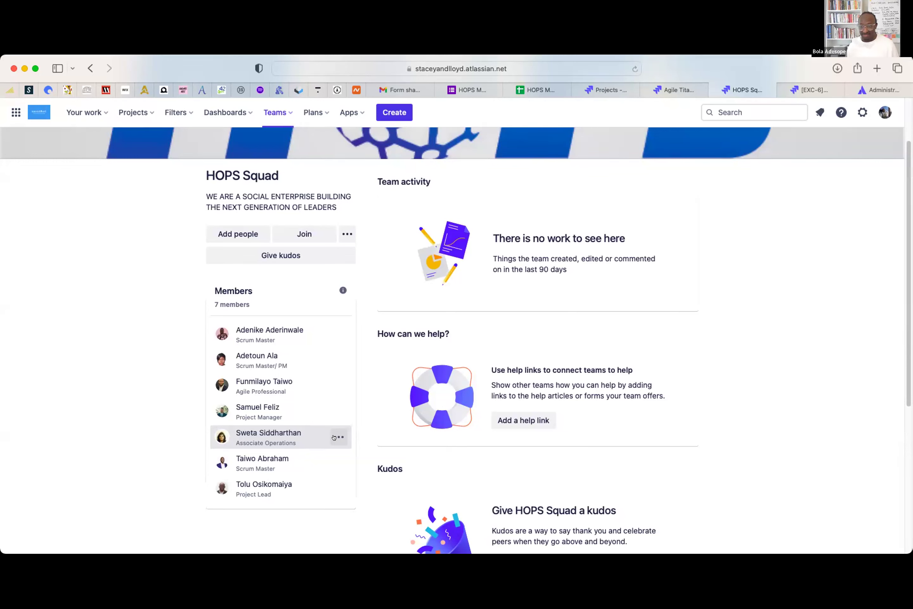
- Remove the Associate Operations member from HOPS Squad, leaving six members
{"action": "left_click", "coordinate": [333, 437]}
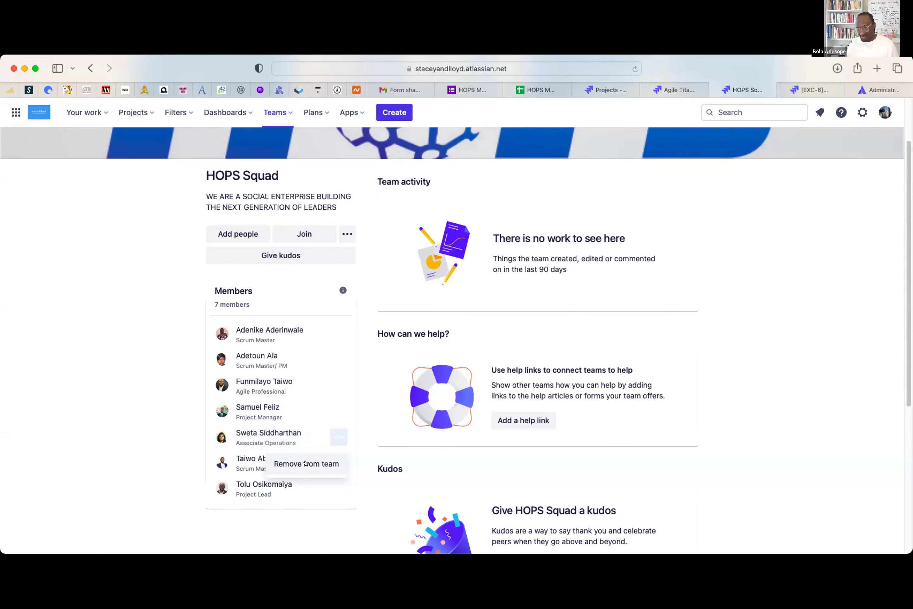
{"action": "left_click", "coordinate": [305, 464]}
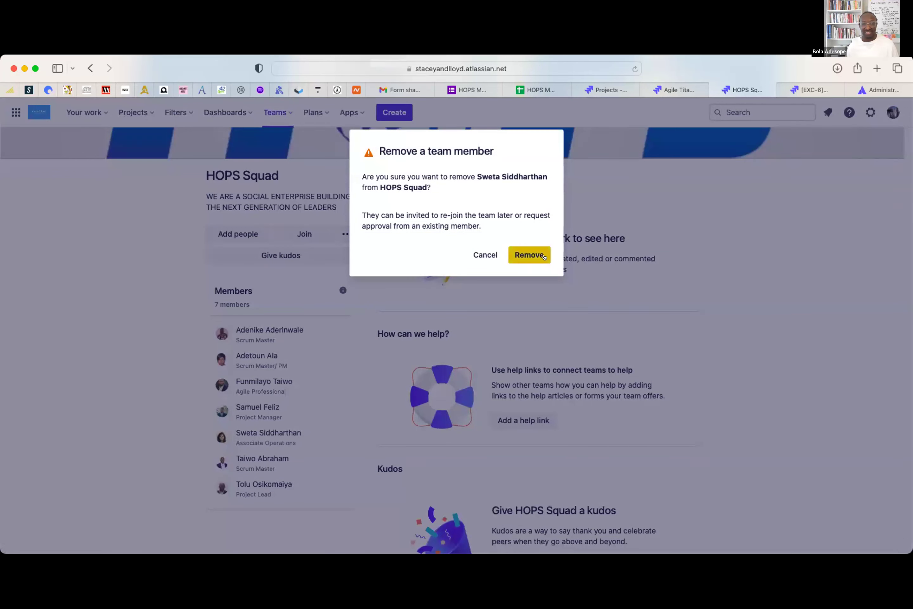
{"action": "left_click", "coordinate": [544, 255]}
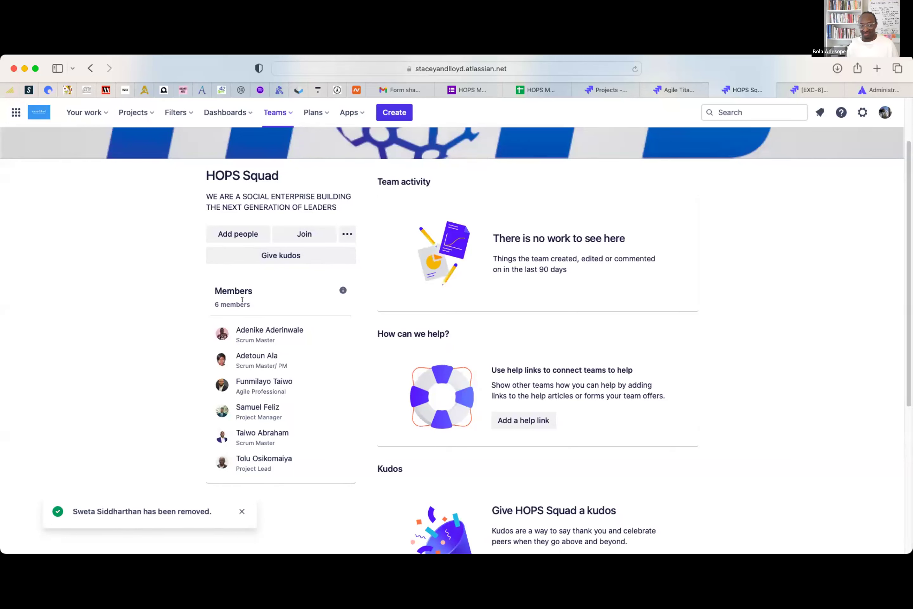
{"action": "left_click", "coordinate": [240, 508]}
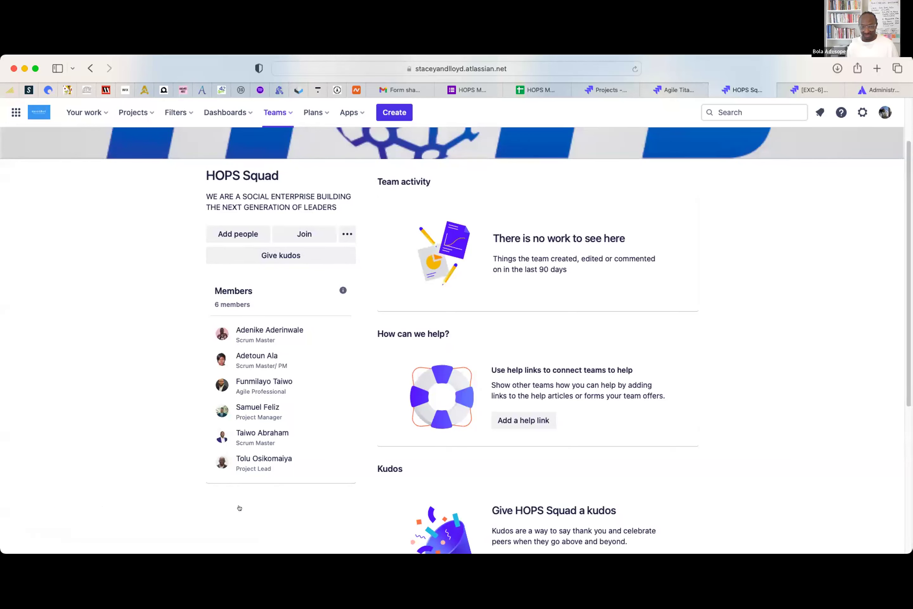
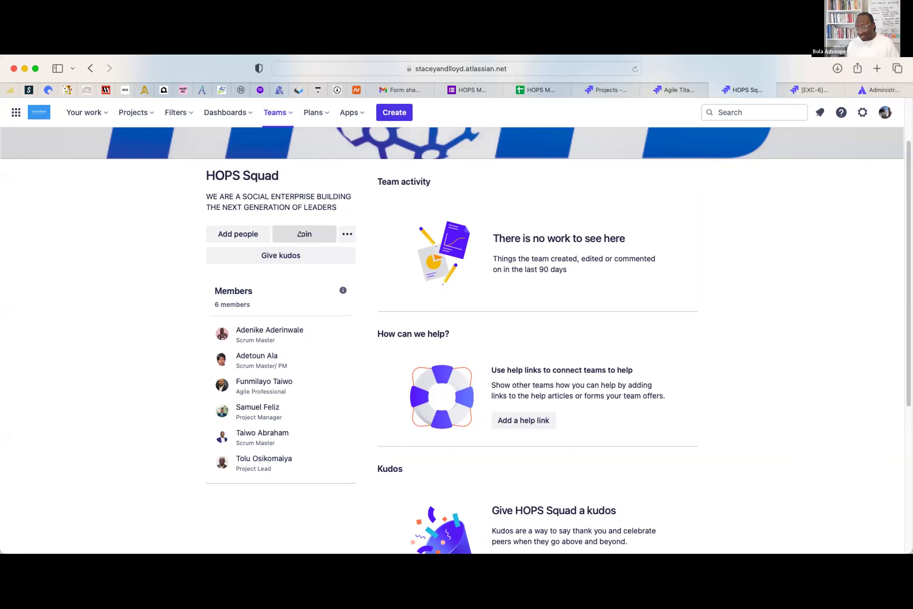
- Join the HOPS Squad team so it lists 7 members
{"action": "left_click", "coordinate": [299, 233]}
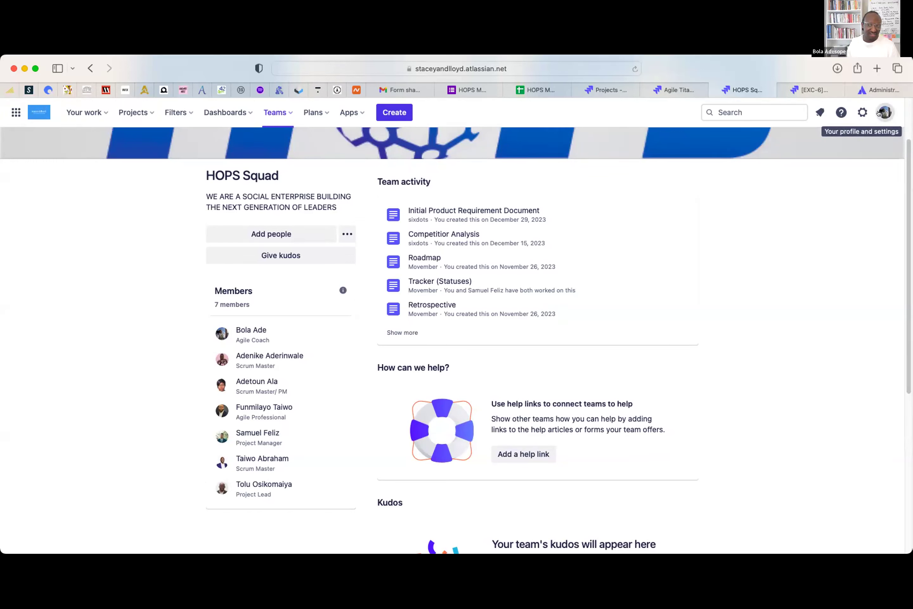
{"action": "left_click", "coordinate": [880, 112]}
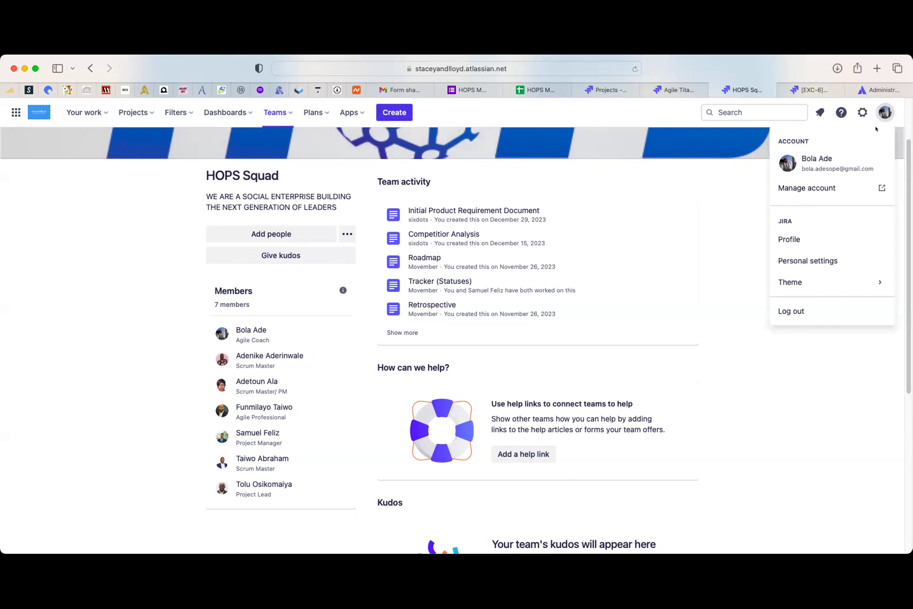
{"action": "left_click", "coordinate": [715, 276]}
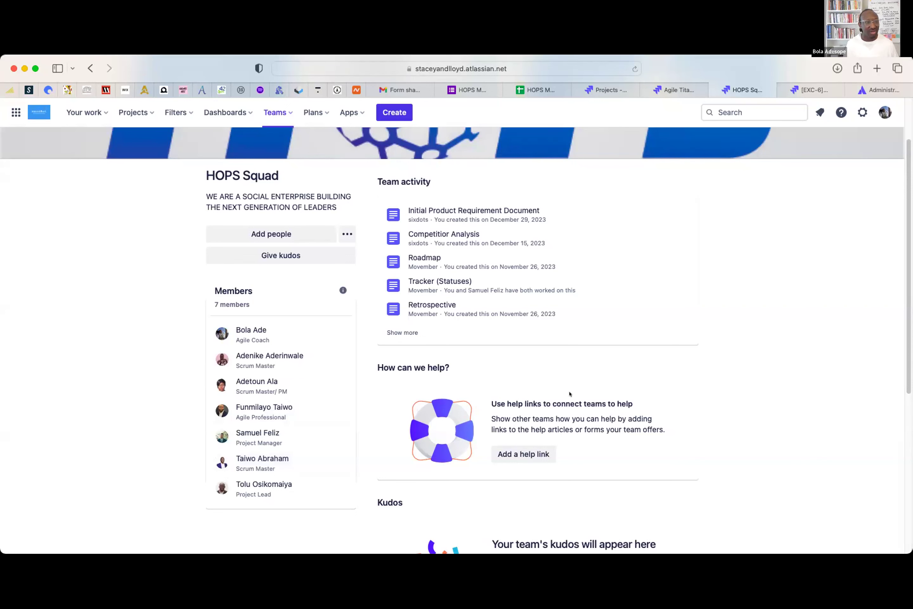
- Start creating a new project from the Projects menu to reach the template gallery
{"action": "left_click", "coordinate": [126, 111]}
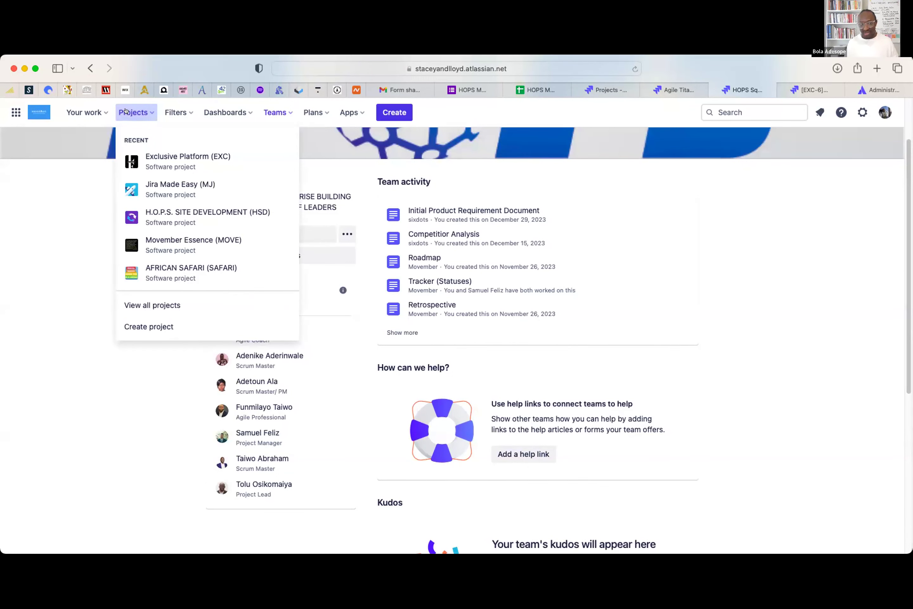
{"action": "left_click", "coordinate": [137, 326]}
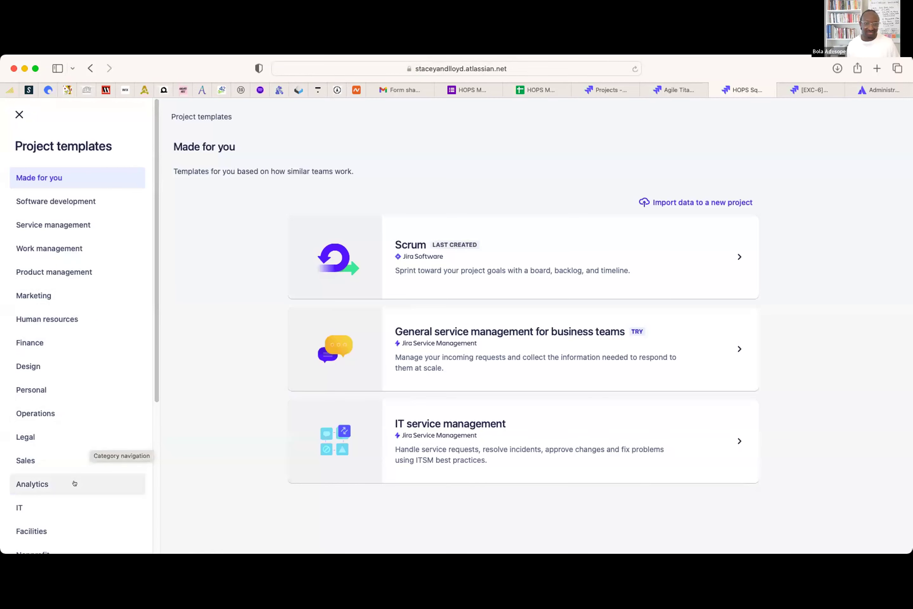
- Browse the Software development templates and open the Scrum template's details
{"action": "left_click", "coordinate": [76, 198]}
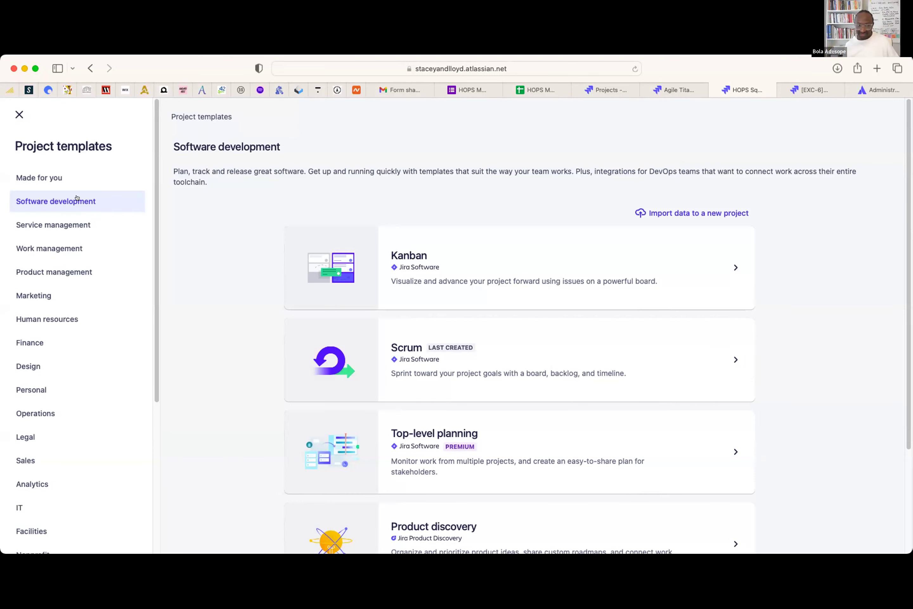
{"action": "scroll", "coordinate": [590, 403], "scroll_direction": "down", "scroll_amount": 2}
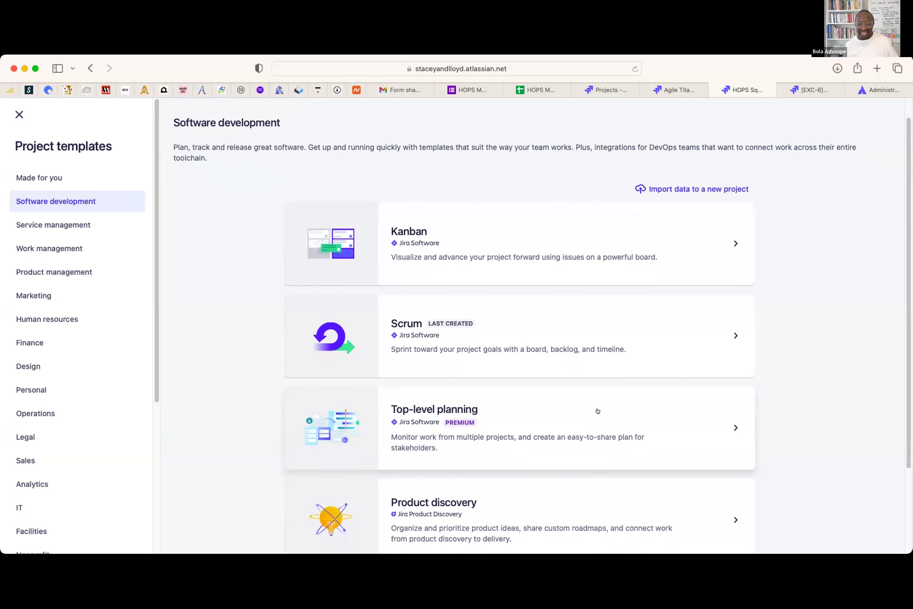
{"action": "scroll", "coordinate": [591, 408], "scroll_direction": "down", "scroll_amount": 5}
{"action": "scroll", "coordinate": [588, 358], "scroll_direction": "up", "scroll_amount": 6}
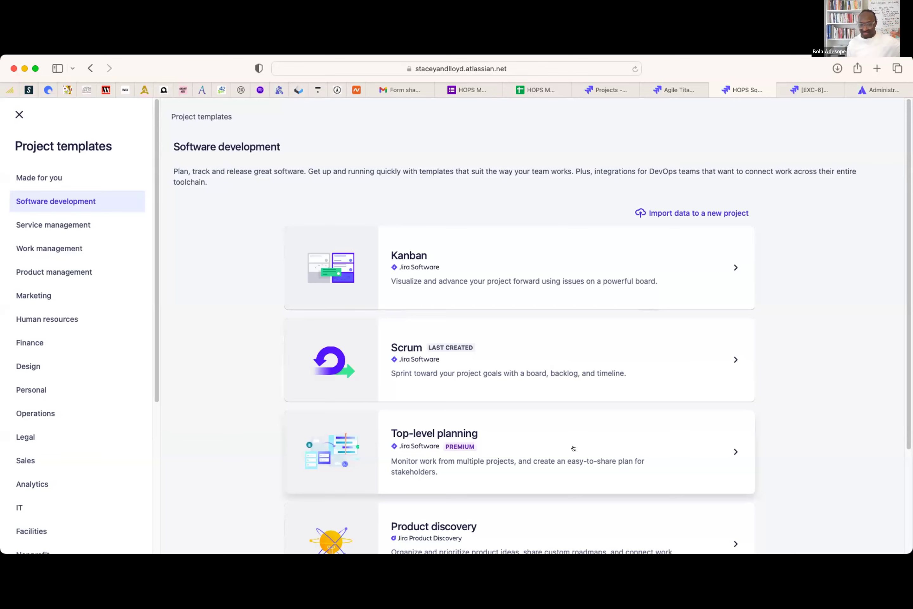
{"action": "scroll", "coordinate": [572, 449], "scroll_direction": "down", "scroll_amount": 3}
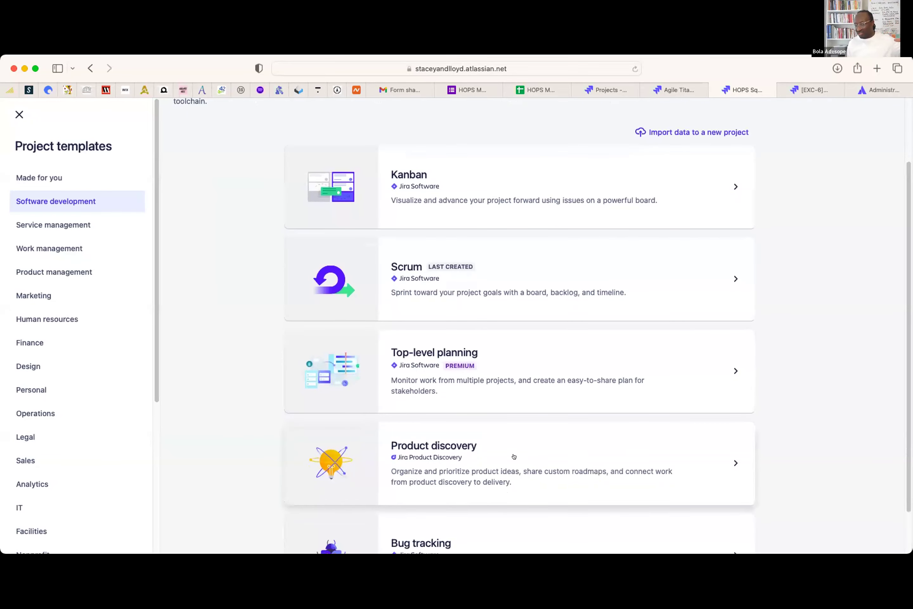
{"action": "scroll", "coordinate": [513, 456], "scroll_direction": "down", "scroll_amount": 2}
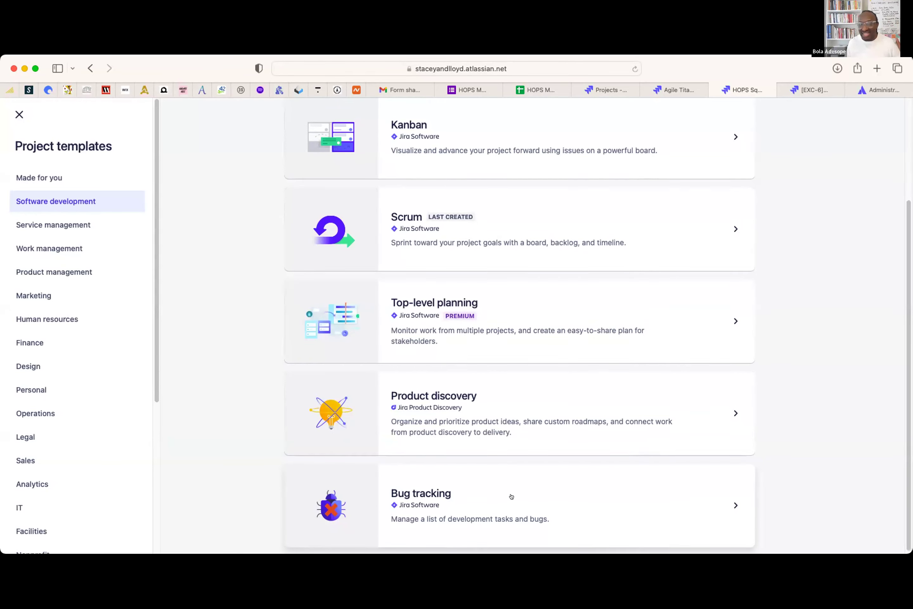
{"action": "scroll", "coordinate": [506, 495], "scroll_direction": "up", "scroll_amount": 3}
{"action": "left_click", "coordinate": [471, 320]}
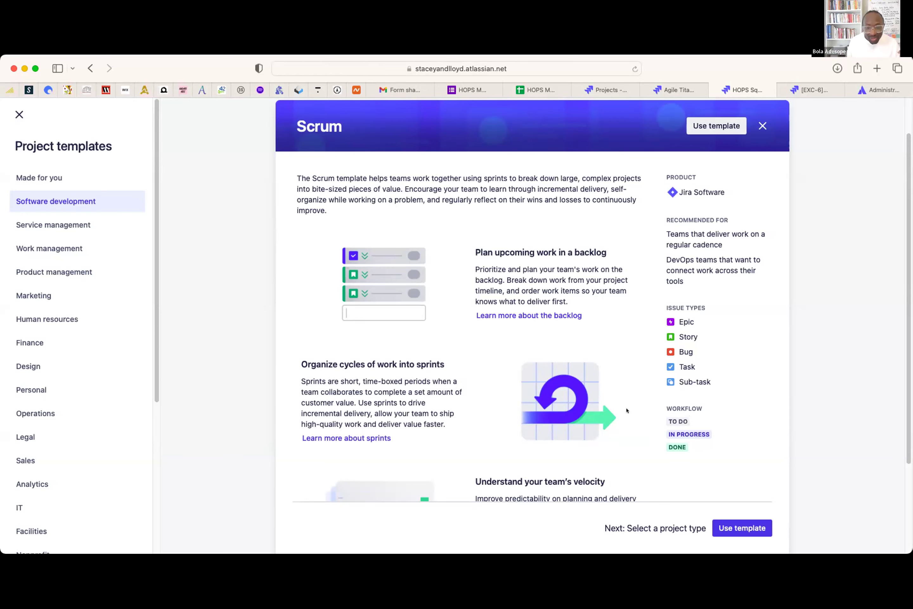
- Review the Scrum template details and use it for the new project
{"action": "scroll", "coordinate": [602, 386], "scroll_direction": "down", "scroll_amount": 3}
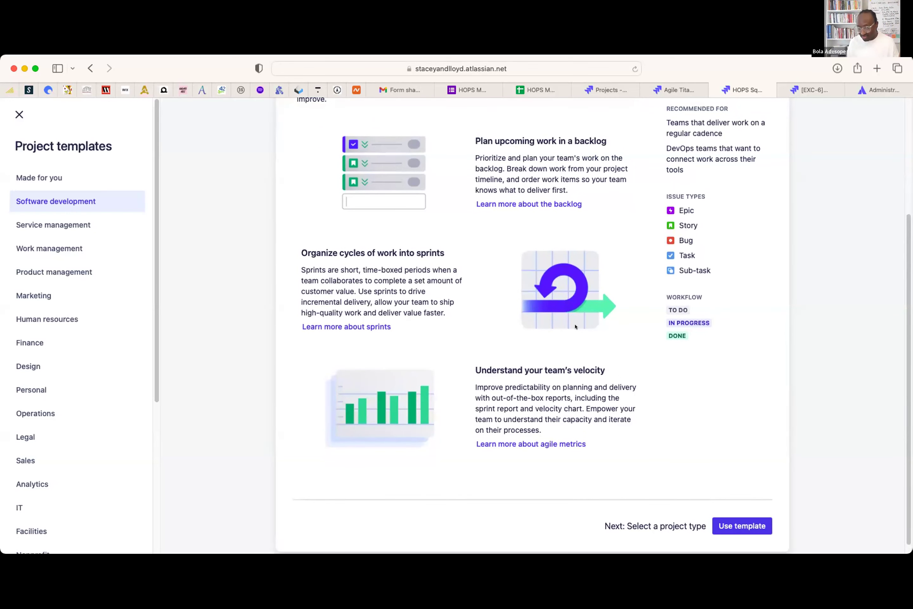
{"action": "scroll", "coordinate": [575, 327], "scroll_direction": "up", "scroll_amount": 4}
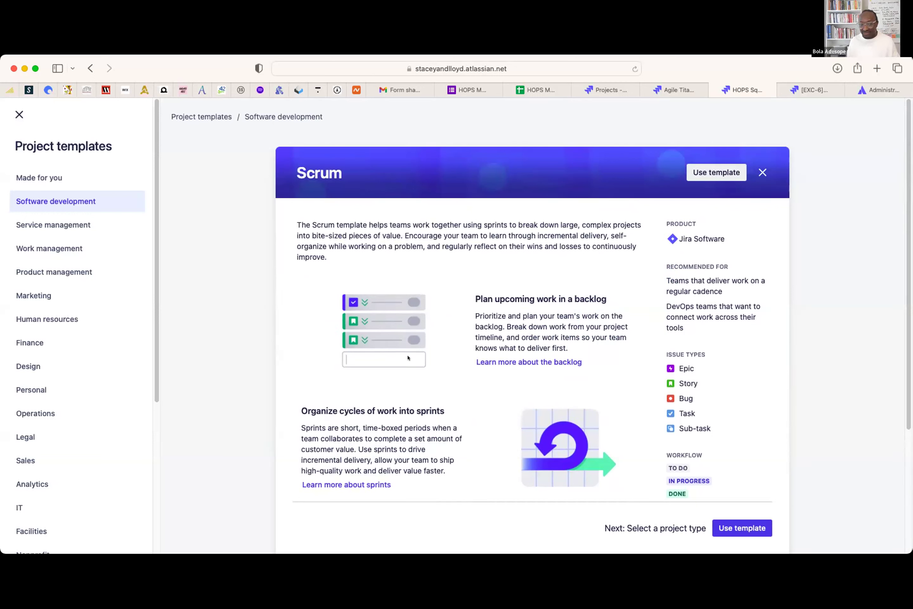
{"action": "scroll", "coordinate": [408, 357], "scroll_direction": "down", "scroll_amount": 4}
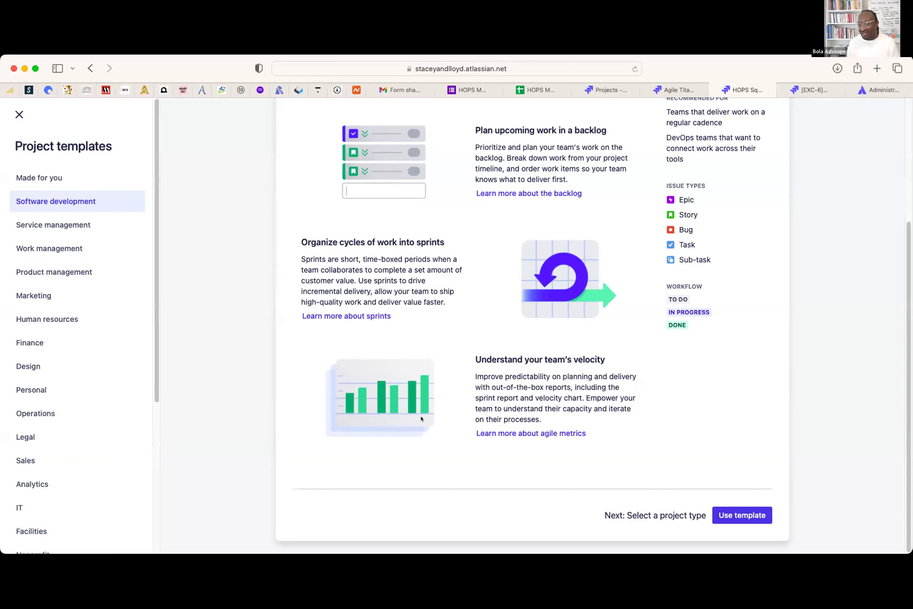
{"action": "left_click", "coordinate": [727, 516]}
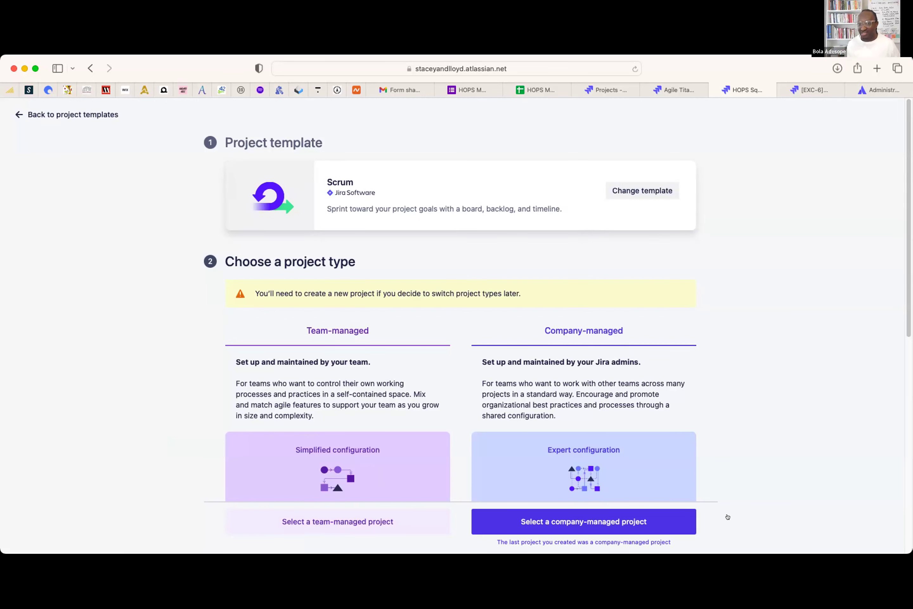
- Compare team-managed and company-managed project types, then choose company-managed
{"action": "scroll", "coordinate": [707, 377], "scroll_direction": "down", "scroll_amount": 2}
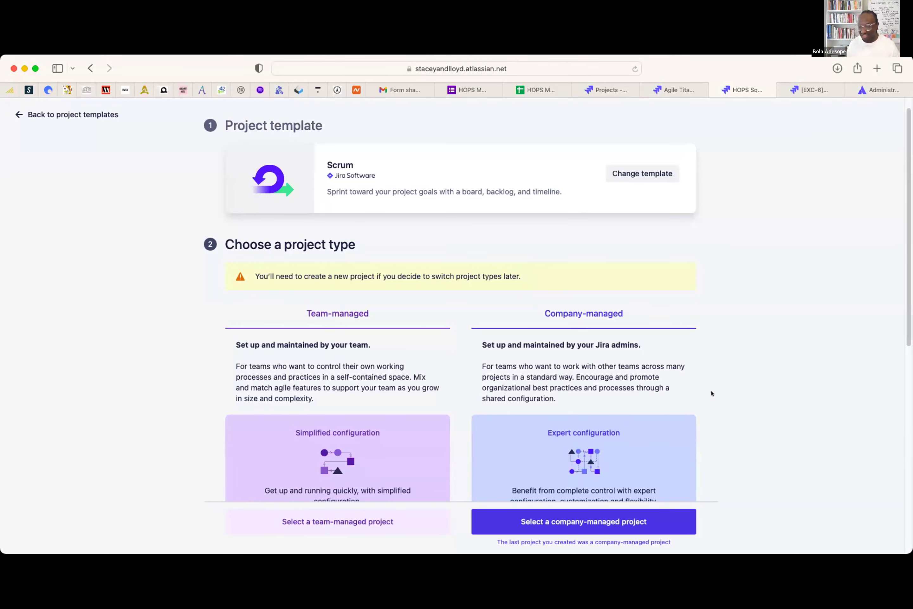
{"action": "scroll", "coordinate": [703, 376], "scroll_direction": "down", "scroll_amount": 5}
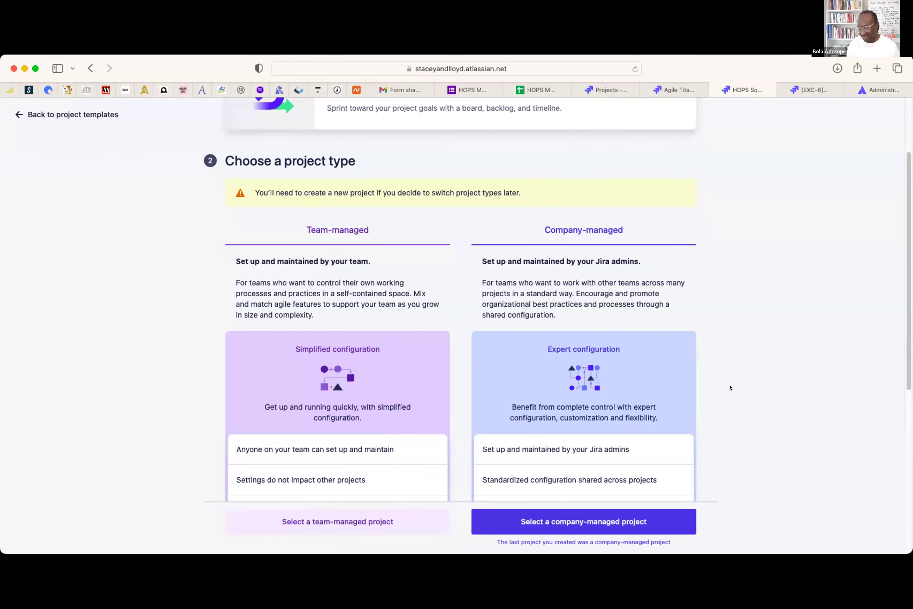
{"action": "scroll", "coordinate": [698, 382], "scroll_direction": "down", "scroll_amount": 1}
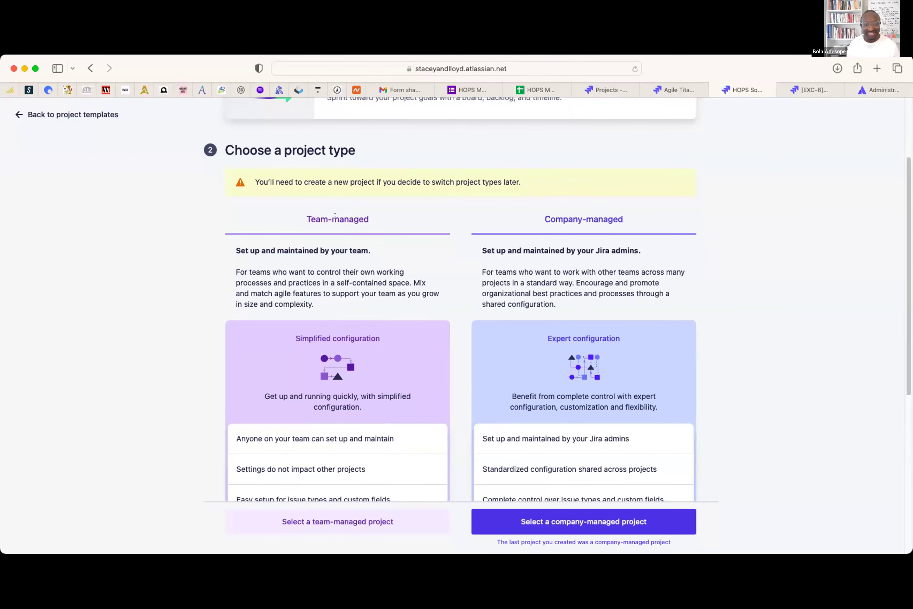
{"action": "scroll", "coordinate": [370, 359], "scroll_direction": "down", "scroll_amount": 3}
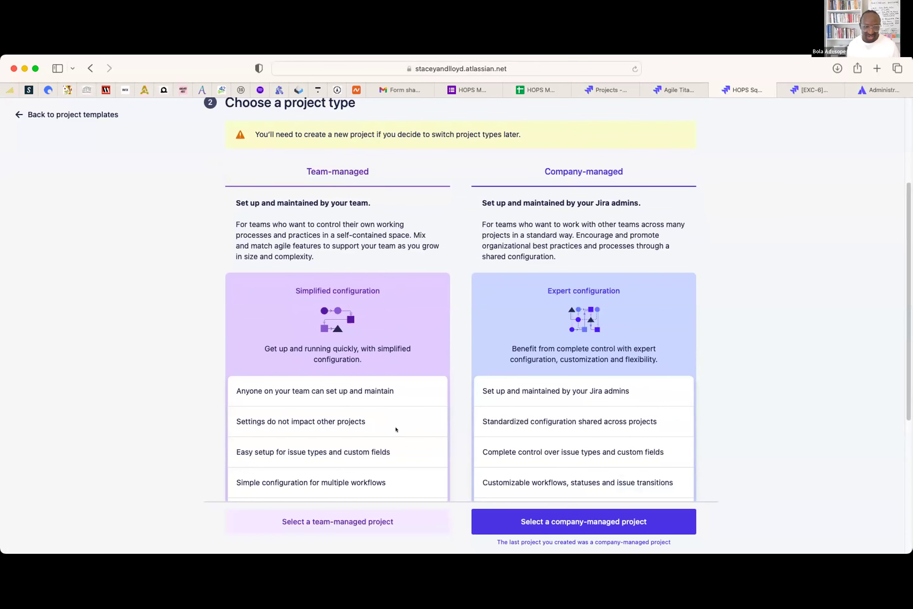
{"action": "scroll", "coordinate": [393, 426], "scroll_direction": "down", "scroll_amount": 1}
{"action": "scroll", "coordinate": [371, 431], "scroll_direction": "down", "scroll_amount": 1}
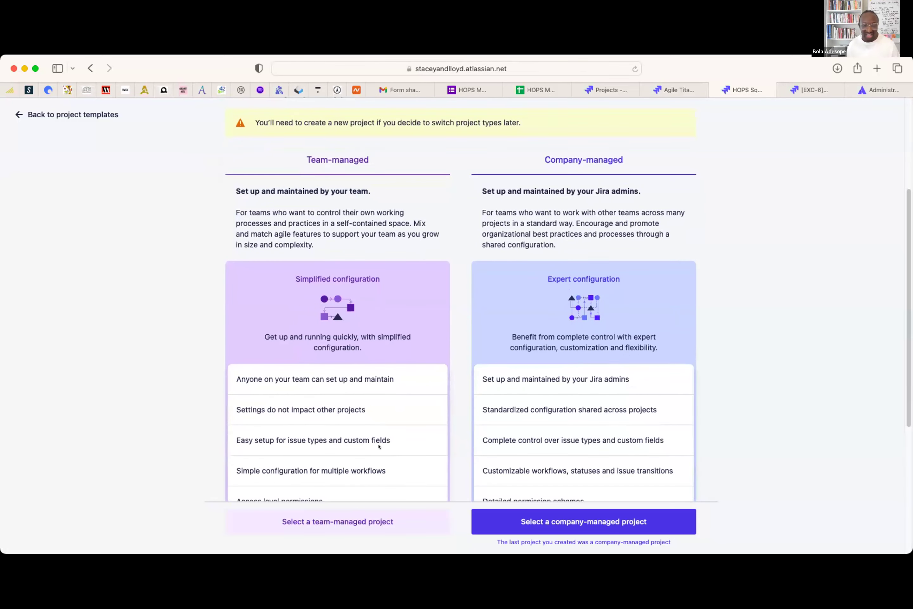
{"action": "scroll", "coordinate": [328, 440], "scroll_direction": "down", "scroll_amount": 1}
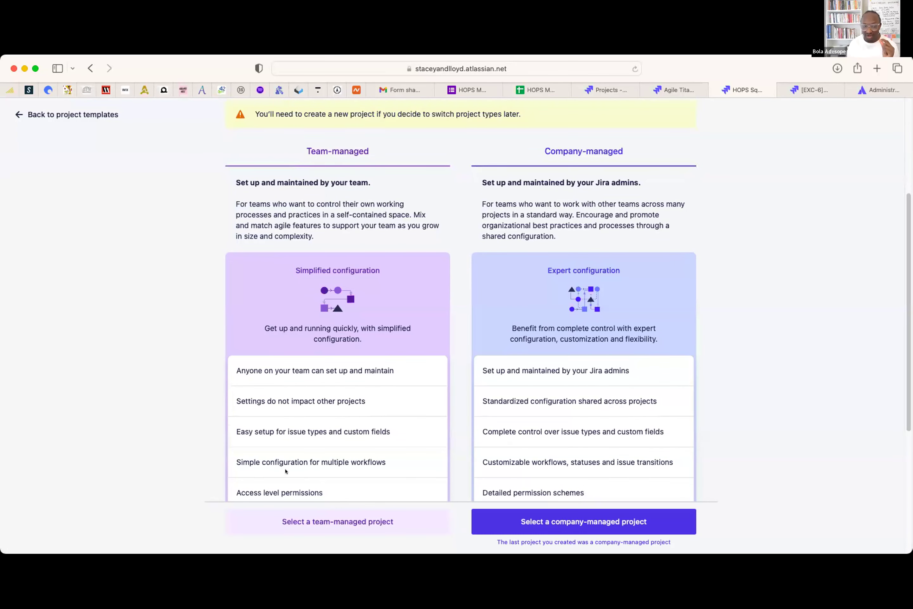
{"action": "scroll", "coordinate": [290, 469], "scroll_direction": "down", "scroll_amount": 5}
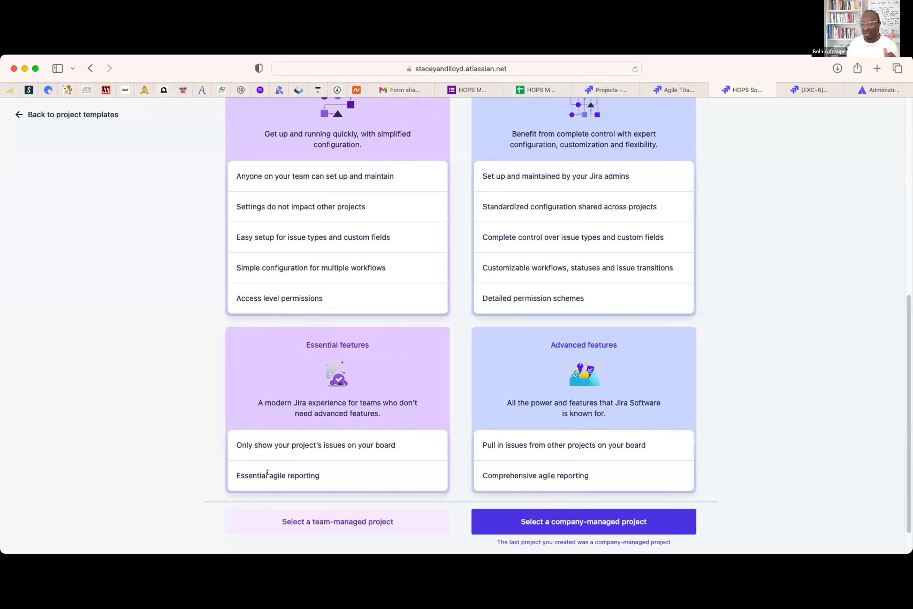
{"action": "scroll", "coordinate": [535, 246], "scroll_direction": "up", "scroll_amount": 7}
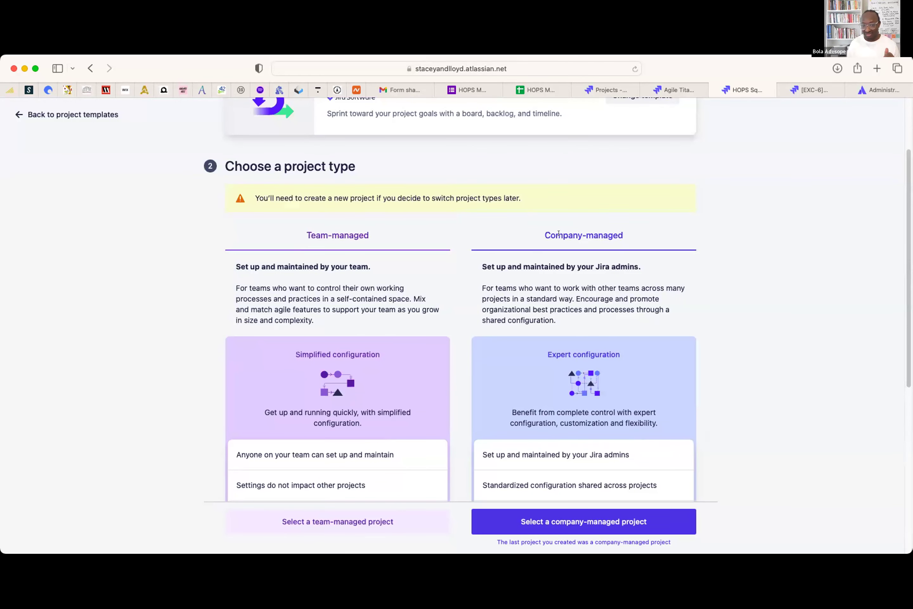
{"action": "scroll", "coordinate": [627, 469], "scroll_direction": "down", "scroll_amount": 1}
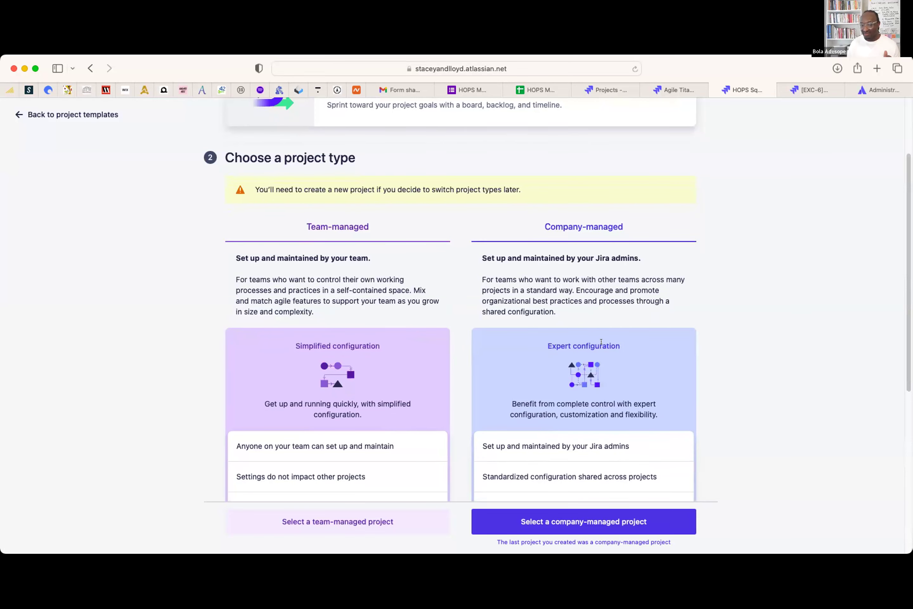
{"action": "scroll", "coordinate": [612, 384], "scroll_direction": "down", "scroll_amount": 4}
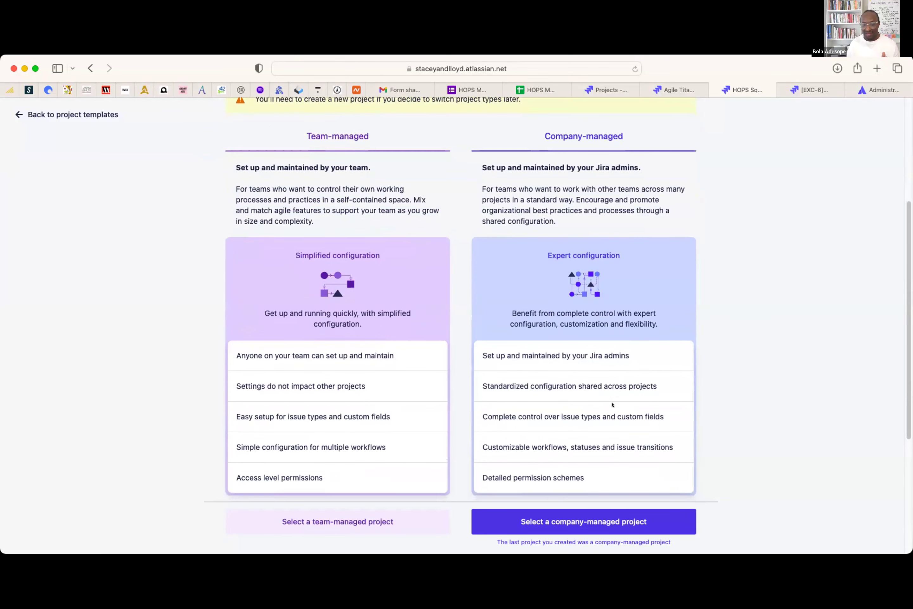
{"action": "scroll", "coordinate": [579, 468], "scroll_direction": "down", "scroll_amount": 4}
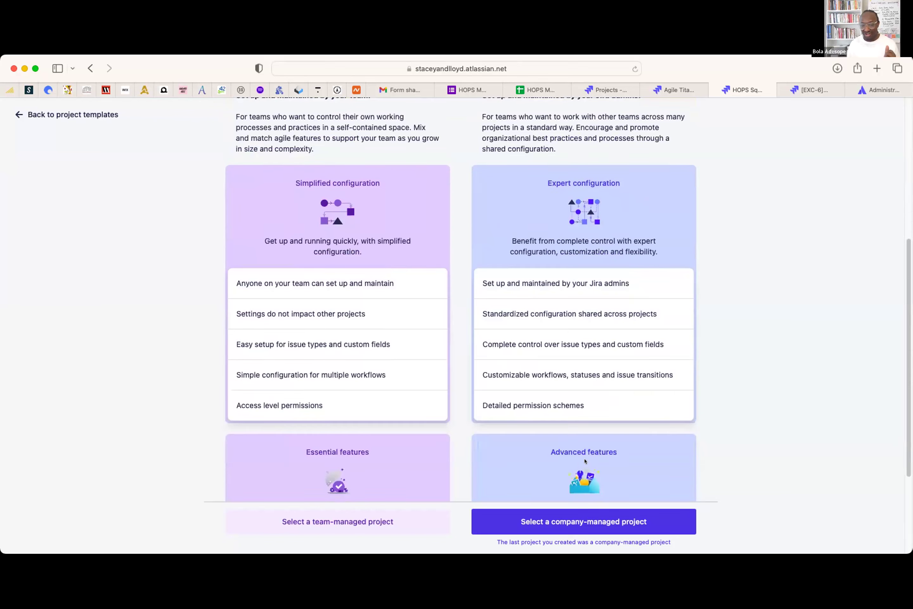
{"action": "scroll", "coordinate": [583, 453], "scroll_direction": "down", "scroll_amount": 5}
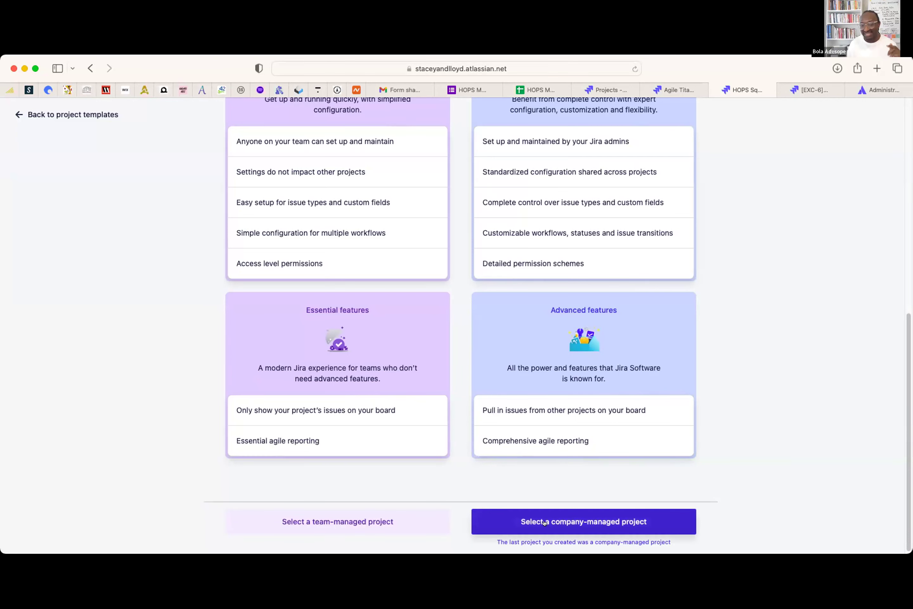
{"action": "left_click", "coordinate": [545, 522]}
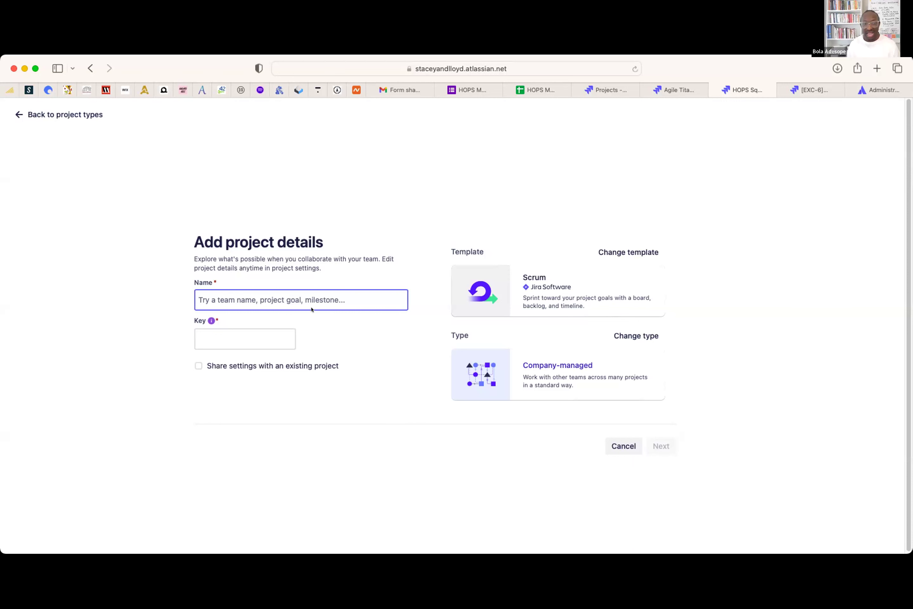
- Name the project 'HOPS MASTERCLASS' and replace the suggested key HOP with MASTERCLAS
{"action": "type", "text": "HOP_S"}
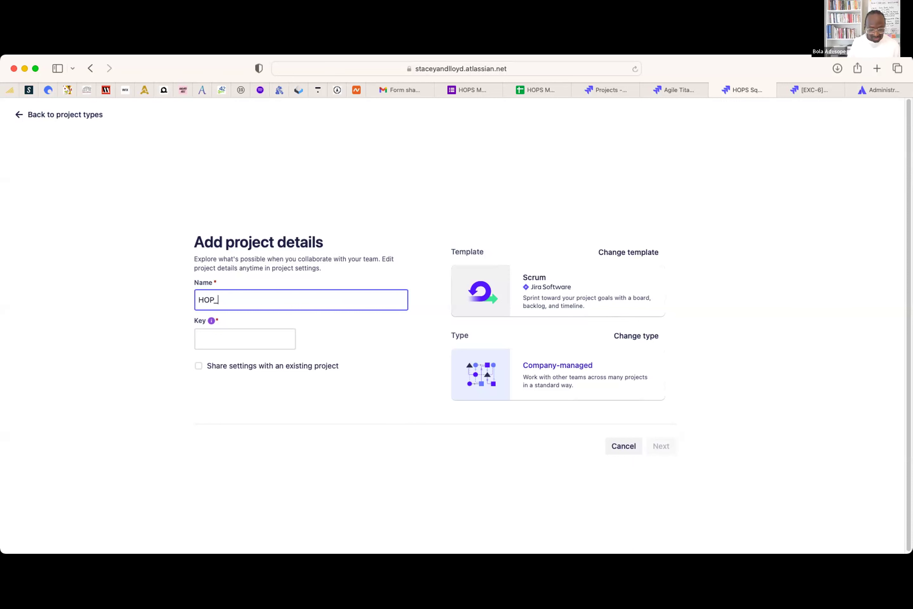
{"action": "key", "text": "BackSpace"}
{"action": "key", "text": "BackSpace"}
{"action": "key", "text": "BackSpace"}
{"action": "type", "text": "S "}
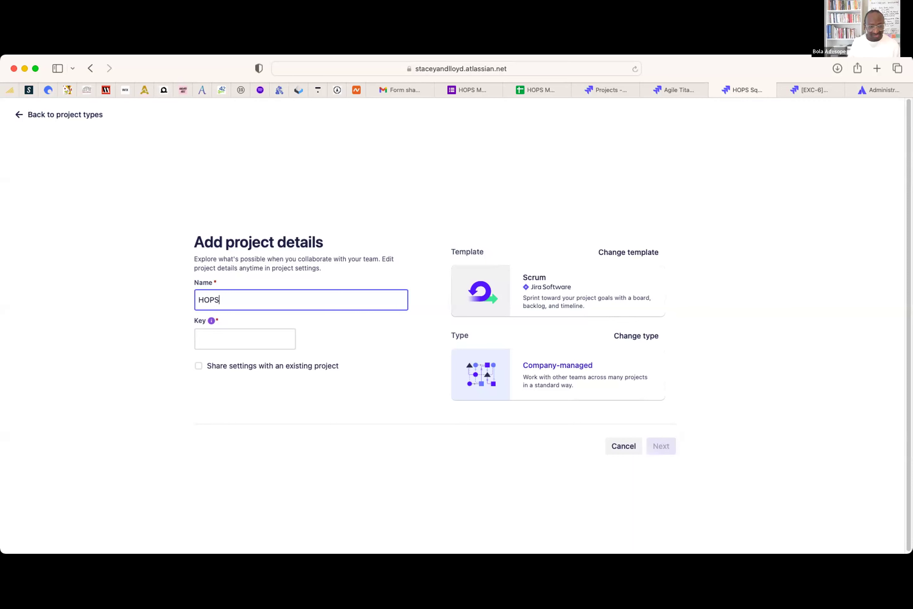
{"action": "type", "text": "MASTERCLASS"}
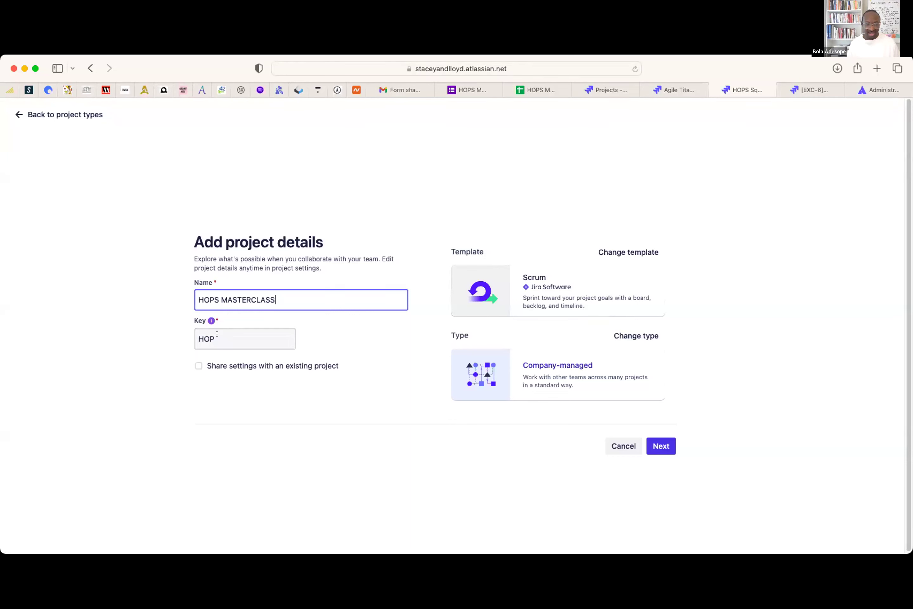
{"action": "key", "text": "Tab"}
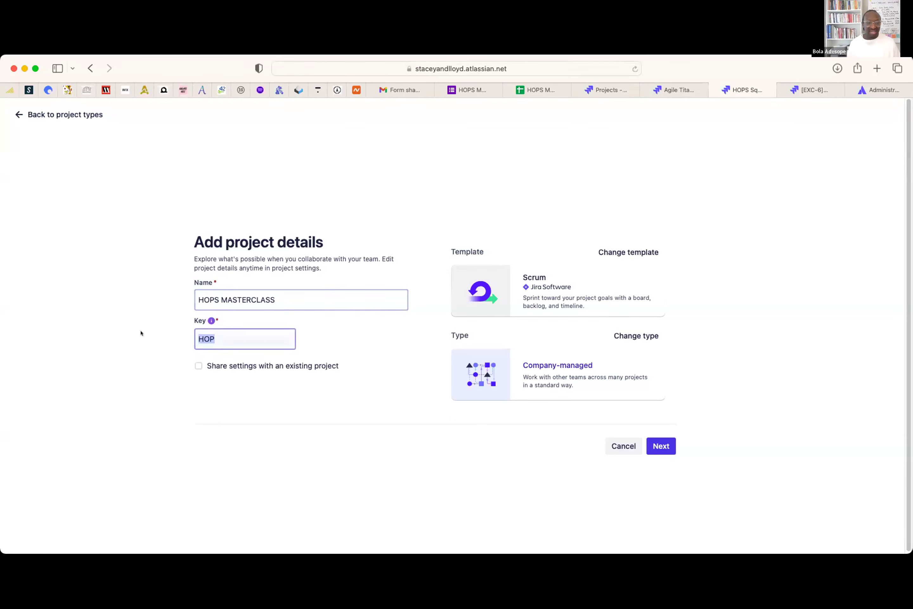
{"action": "type", "text": "MASTE"}
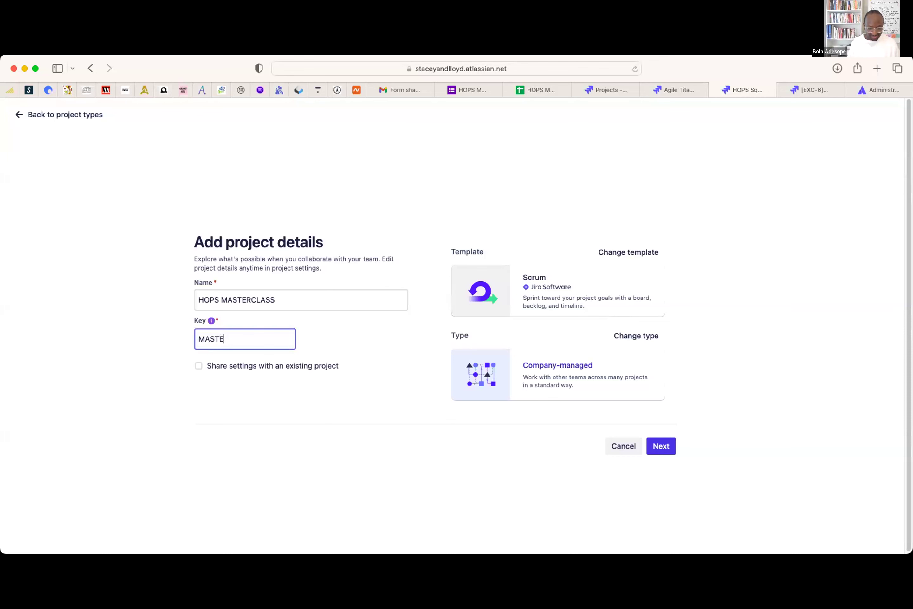
{"action": "type", "text": "RCLASS"}
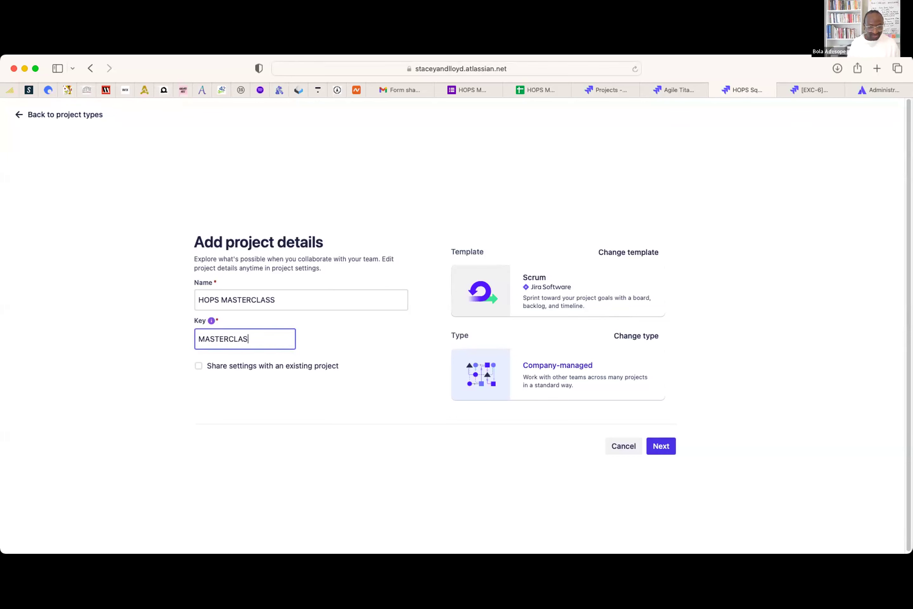
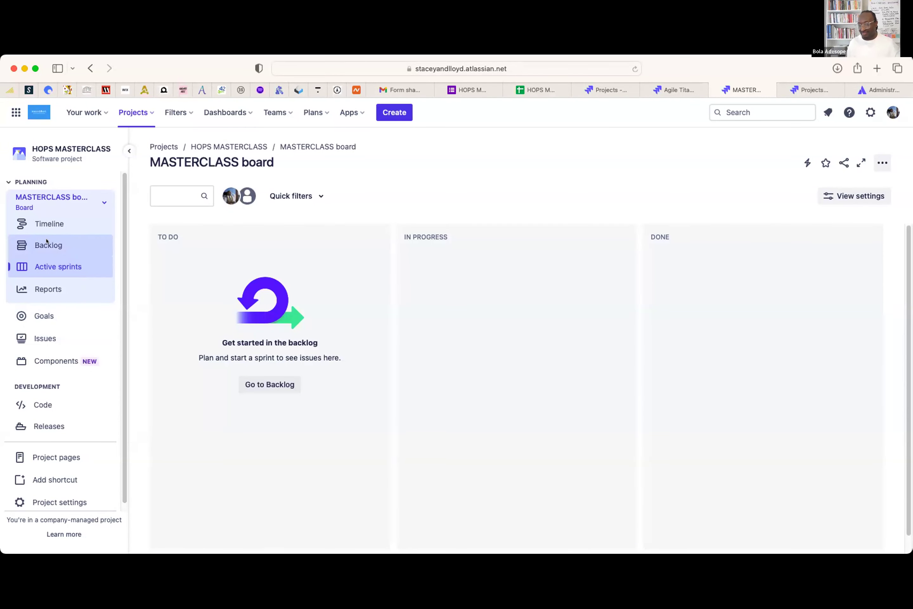
- Open the Backlog of the HOPS MASTERCLASS board from the Planning section of the sidebar
{"action": "left_click", "coordinate": [46, 240]}
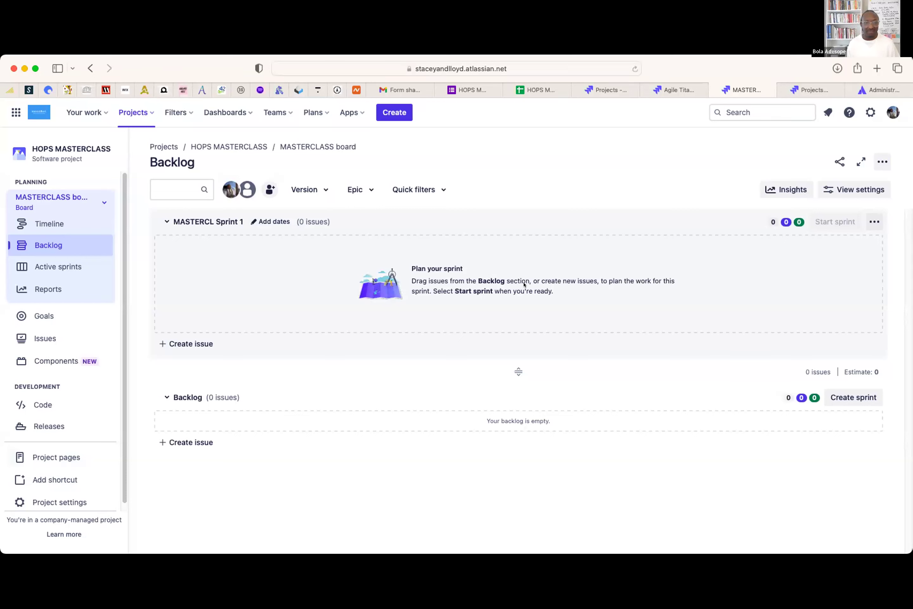
- Draw red notes and circles over the sprint area, the right-hand notes and the sidebar
{"action": "mouse_move", "coordinate": [280, 252]}
{"action": "left_mouse_down"}
{"action": "mouse_move", "coordinate": [283, 298]}
{"action": "mouse_move", "coordinate": [306, 255]}
{"action": "mouse_move", "coordinate": [333, 254]}
{"action": "mouse_move", "coordinate": [289, 286]}
{"action": "mouse_move", "coordinate": [338, 306]}
{"action": "mouse_move", "coordinate": [355, 261]}
{"action": "mouse_move", "coordinate": [357, 277]}
{"action": "mouse_move", "coordinate": [432, 289]}
{"action": "left_mouse_up"}
{"action": "mouse_move", "coordinate": [430, 251]}
{"action": "left_mouse_down"}
{"action": "mouse_move", "coordinate": [334, 239]}
{"action": "mouse_move", "coordinate": [438, 325]}
{"action": "mouse_move", "coordinate": [430, 247]}
{"action": "left_mouse_up"}
{"action": "mouse_move", "coordinate": [602, 251]}
{"action": "left_mouse_down"}
{"action": "mouse_move", "coordinate": [595, 301]}
{"action": "mouse_move", "coordinate": [623, 267]}
{"action": "mouse_move", "coordinate": [674, 244]}
{"action": "left_mouse_up"}
{"action": "left_click_drag", "start_coordinate": [619, 277], "coordinate": [653, 257]}
{"action": "mouse_move", "coordinate": [646, 218]}
{"action": "left_mouse_down"}
{"action": "mouse_move", "coordinate": [510, 283]}
{"action": "mouse_move", "coordinate": [613, 182]}
{"action": "left_mouse_up"}
{"action": "mouse_move", "coordinate": [52, 279]}
{"action": "left_mouse_down"}
{"action": "mouse_move", "coordinate": [81, 265]}
{"action": "mouse_move", "coordinate": [103, 278]}
{"action": "mouse_move", "coordinate": [176, 282]}
{"action": "mouse_move", "coordinate": [154, 251]}
{"action": "mouse_move", "coordinate": [115, 347]}
{"action": "mouse_move", "coordinate": [173, 250]}
{"action": "mouse_move", "coordinate": [163, 248]}
{"action": "left_mouse_up"}
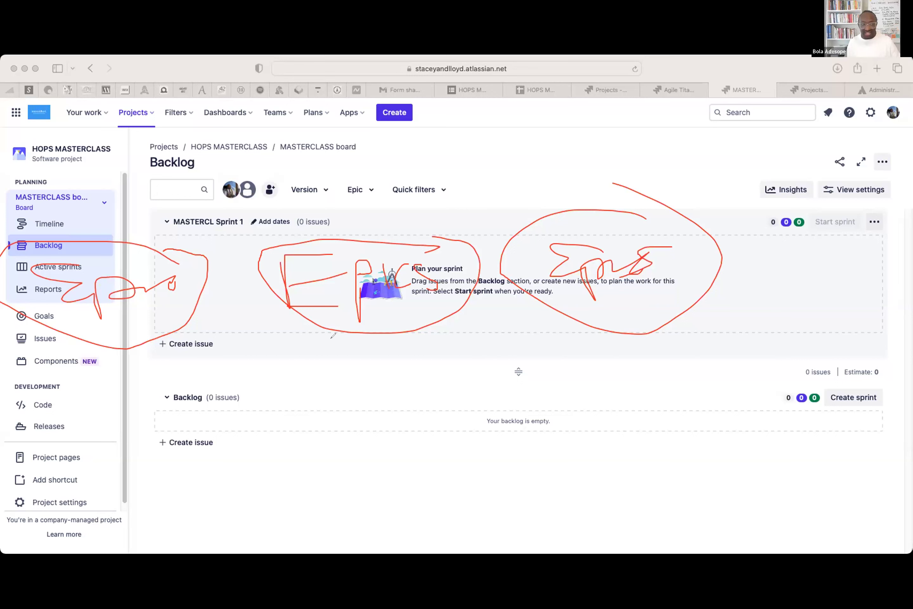
- Handwrite red notes by the planning items and above the filters, and write 'View the work' under the sprint
{"action": "mouse_move", "coordinate": [44, 230]}
{"action": "left_mouse_down"}
{"action": "mouse_move", "coordinate": [55, 181]}
{"action": "mouse_move", "coordinate": [44, 222]}
{"action": "mouse_move", "coordinate": [92, 212]}
{"action": "mouse_move", "coordinate": [114, 220]}
{"action": "mouse_move", "coordinate": [138, 180]}
{"action": "mouse_move", "coordinate": [167, 184]}
{"action": "mouse_move", "coordinate": [177, 197]}
{"action": "left_mouse_up"}
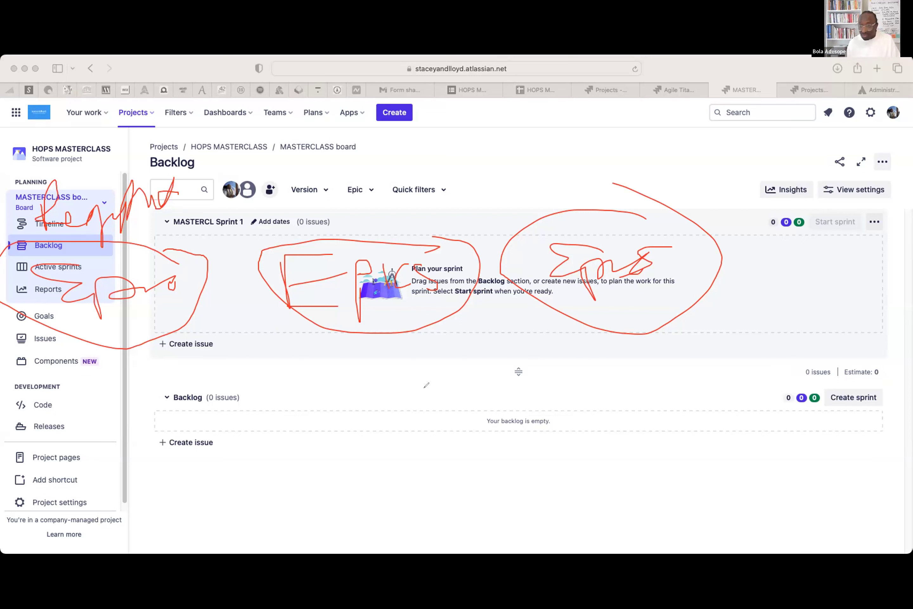
{"action": "mouse_move", "coordinate": [295, 192]}
{"action": "left_mouse_down"}
{"action": "mouse_move", "coordinate": [292, 155]}
{"action": "mouse_move", "coordinate": [314, 204]}
{"action": "mouse_move", "coordinate": [363, 198]}
{"action": "mouse_move", "coordinate": [429, 149]}
{"action": "mouse_move", "coordinate": [394, 199]}
{"action": "left_mouse_up"}
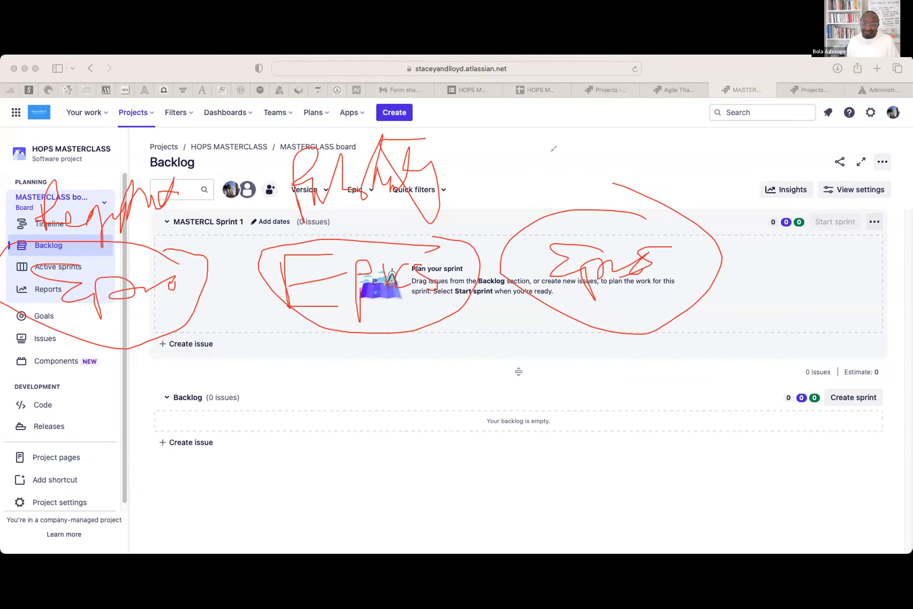
{"action": "mouse_move", "coordinate": [571, 155]}
{"action": "left_mouse_down"}
{"action": "mouse_move", "coordinate": [594, 181]}
{"action": "mouse_move", "coordinate": [662, 161]}
{"action": "mouse_move", "coordinate": [695, 192]}
{"action": "mouse_move", "coordinate": [736, 188]}
{"action": "left_mouse_up"}
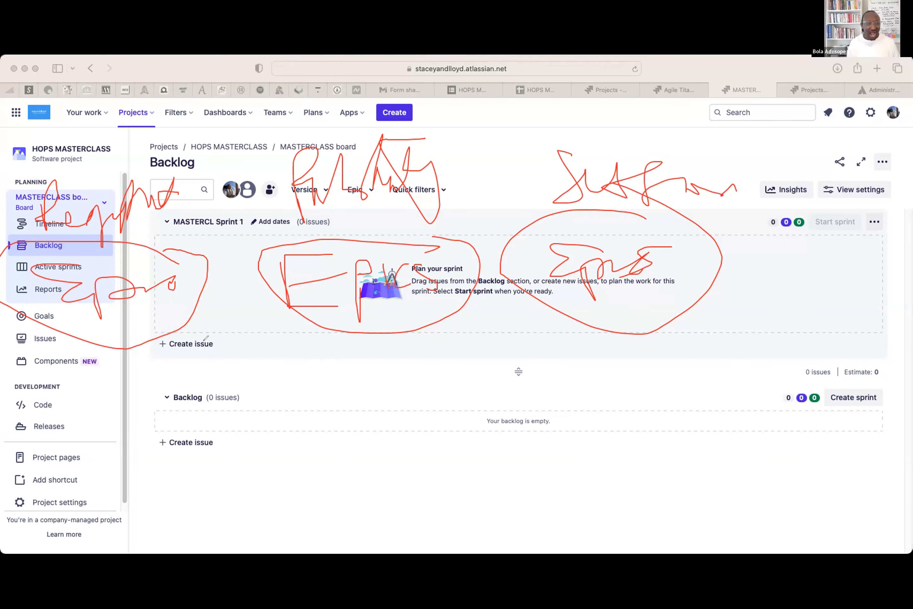
{"action": "mouse_move", "coordinate": [203, 350]}
{"action": "left_mouse_down"}
{"action": "mouse_move", "coordinate": [220, 346]}
{"action": "mouse_move", "coordinate": [267, 370]}
{"action": "mouse_move", "coordinate": [290, 345]}
{"action": "mouse_move", "coordinate": [302, 368]}
{"action": "mouse_move", "coordinate": [311, 369]}
{"action": "mouse_move", "coordinate": [293, 355]}
{"action": "mouse_move", "coordinate": [333, 376]}
{"action": "mouse_move", "coordinate": [400, 352]}
{"action": "left_mouse_up"}
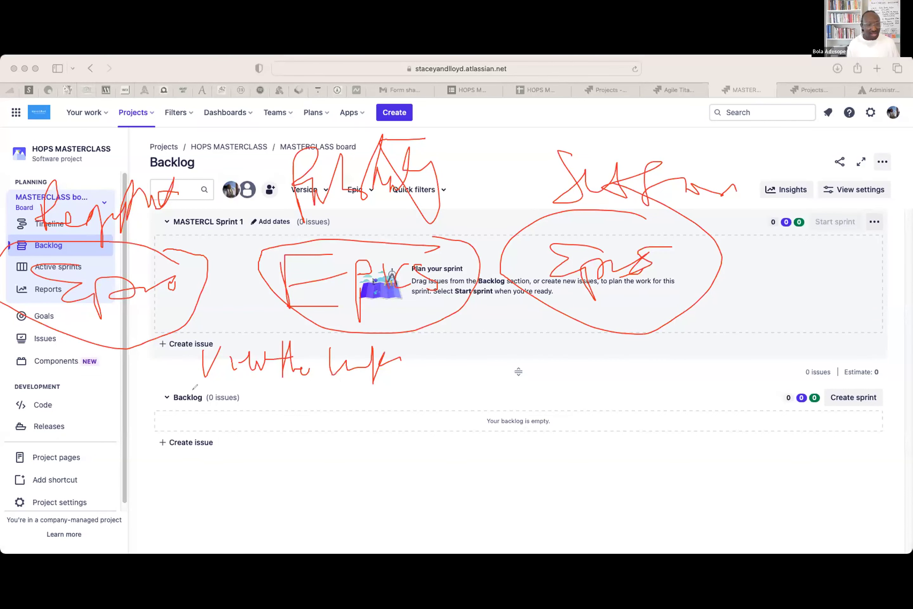
- Handwrite further red list items below 'View the work', down past the Backlog section
{"action": "mouse_move", "coordinate": [209, 392]}
{"action": "left_mouse_down"}
{"action": "mouse_move", "coordinate": [238, 412]}
{"action": "mouse_move", "coordinate": [257, 396]}
{"action": "mouse_move", "coordinate": [291, 393]}
{"action": "mouse_move", "coordinate": [302, 421]}
{"action": "mouse_move", "coordinate": [346, 387]}
{"action": "mouse_move", "coordinate": [348, 400]}
{"action": "mouse_move", "coordinate": [389, 388]}
{"action": "mouse_move", "coordinate": [382, 402]}
{"action": "left_mouse_up"}
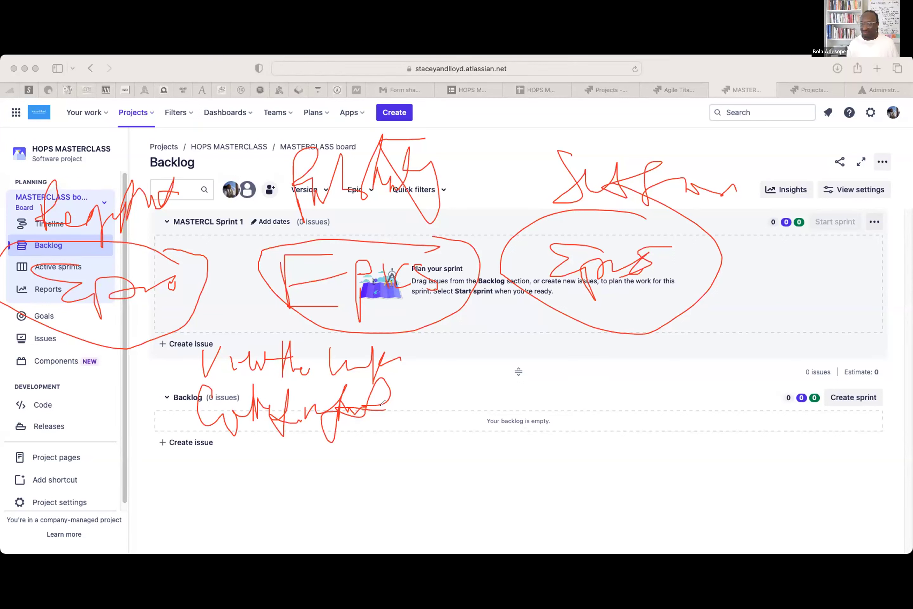
{"action": "mouse_move", "coordinate": [221, 448]}
{"action": "left_mouse_down"}
{"action": "mouse_move", "coordinate": [216, 487]}
{"action": "mouse_move", "coordinate": [345, 453]}
{"action": "mouse_move", "coordinate": [382, 480]}
{"action": "left_mouse_up"}
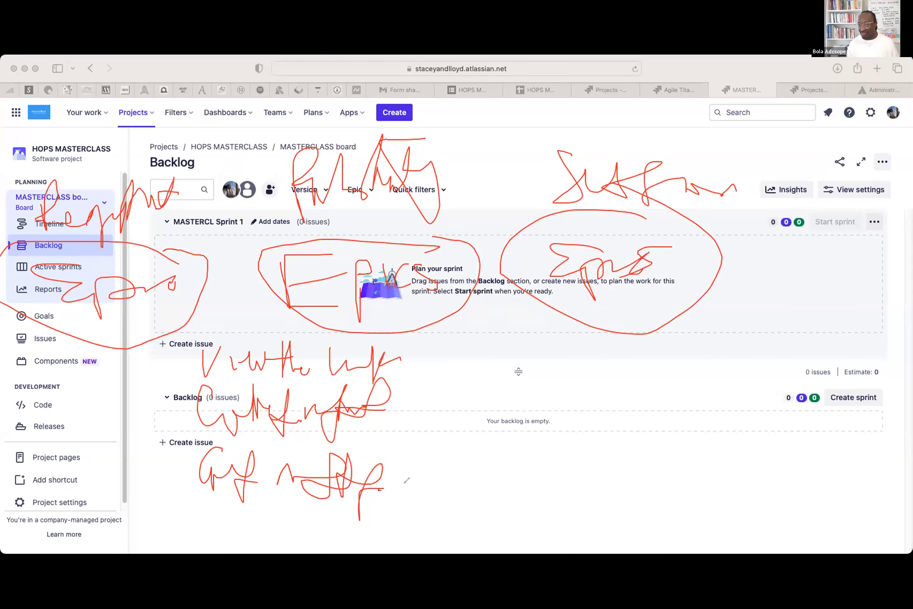
{"action": "mouse_move", "coordinate": [211, 507]}
{"action": "left_mouse_down"}
{"action": "mouse_move", "coordinate": [239, 548]}
{"action": "mouse_move", "coordinate": [283, 510]}
{"action": "mouse_move", "coordinate": [394, 492]}
{"action": "mouse_move", "coordinate": [423, 472]}
{"action": "left_mouse_up"}
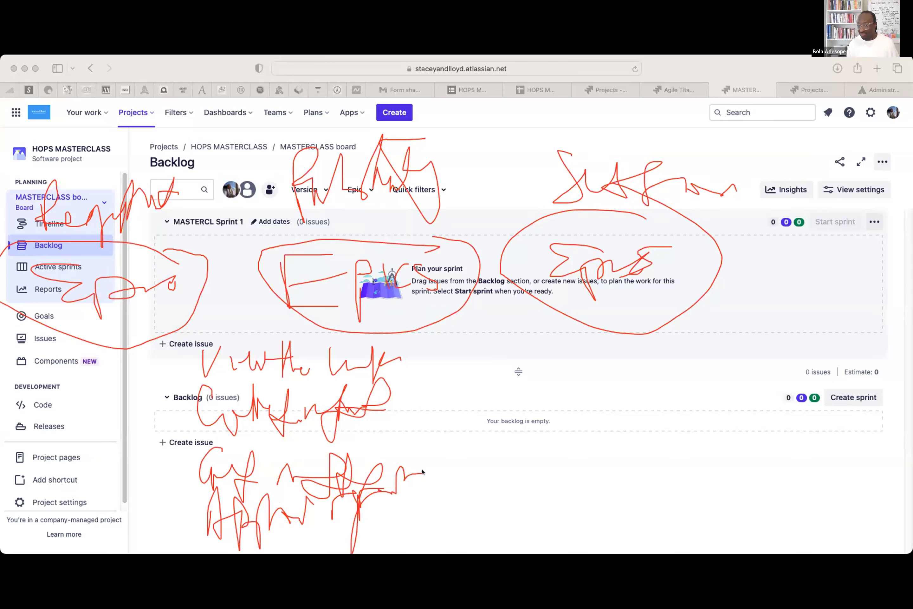
- Mark the list items with red lines, bracket them, and write 'Understand work' beside the empty backlog
{"action": "left_click_drag", "start_coordinate": [128, 375], "coordinate": [187, 352]}
{"action": "left_click_drag", "start_coordinate": [145, 412], "coordinate": [192, 406]}
{"action": "left_click_drag", "start_coordinate": [149, 467], "coordinate": [201, 456]}
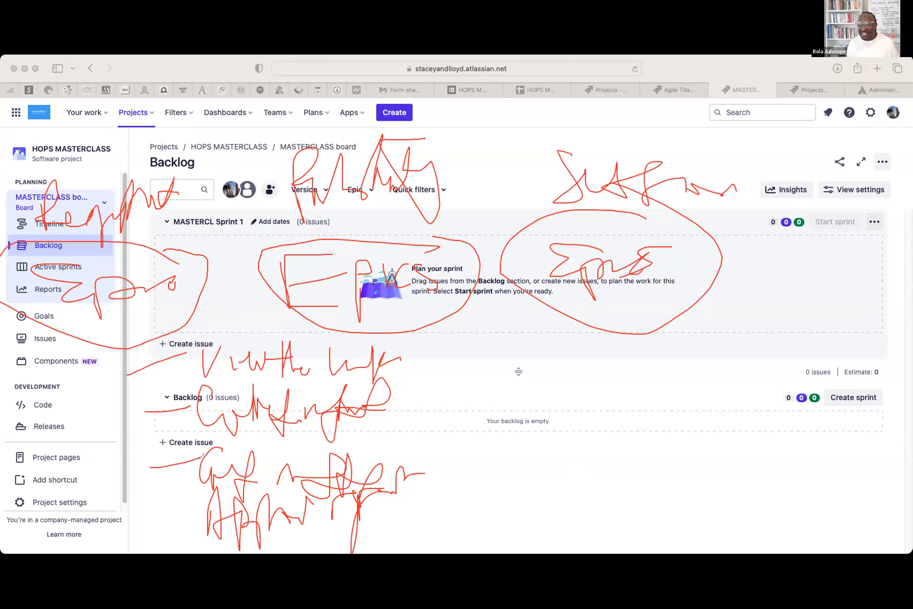
{"action": "left_click_drag", "start_coordinate": [162, 507], "coordinate": [203, 501]}
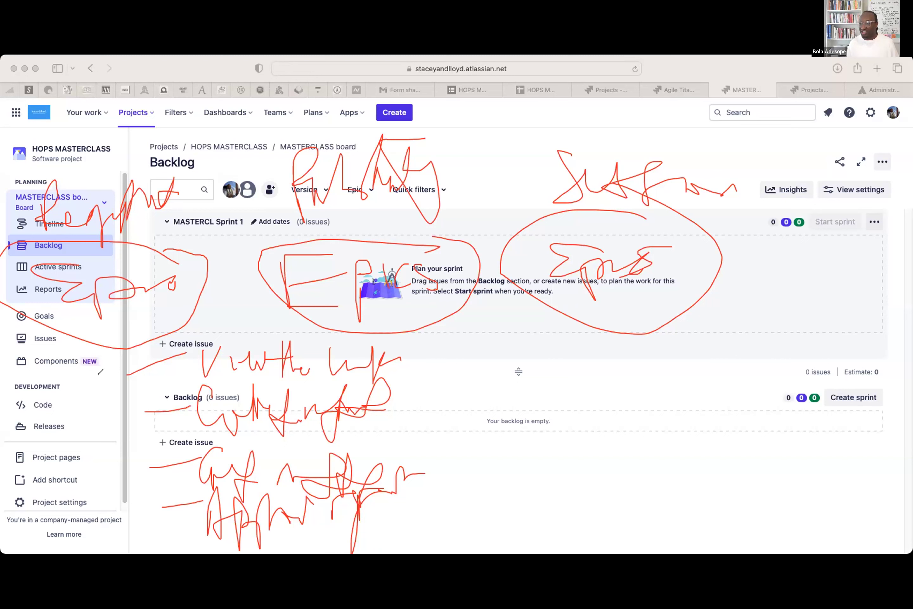
{"action": "mouse_move", "coordinate": [388, 347]}
{"action": "left_mouse_down"}
{"action": "mouse_move", "coordinate": [454, 348]}
{"action": "mouse_move", "coordinate": [473, 508]}
{"action": "mouse_move", "coordinate": [389, 531]}
{"action": "left_mouse_up"}
{"action": "mouse_move", "coordinate": [483, 398]}
{"action": "left_mouse_down"}
{"action": "mouse_move", "coordinate": [490, 422]}
{"action": "mouse_move", "coordinate": [522, 383]}
{"action": "mouse_move", "coordinate": [523, 434]}
{"action": "mouse_move", "coordinate": [550, 430]}
{"action": "mouse_move", "coordinate": [590, 385]}
{"action": "mouse_move", "coordinate": [616, 383]}
{"action": "mouse_move", "coordinate": [644, 404]}
{"action": "mouse_move", "coordinate": [668, 385]}
{"action": "mouse_move", "coordinate": [688, 395]}
{"action": "left_mouse_up"}
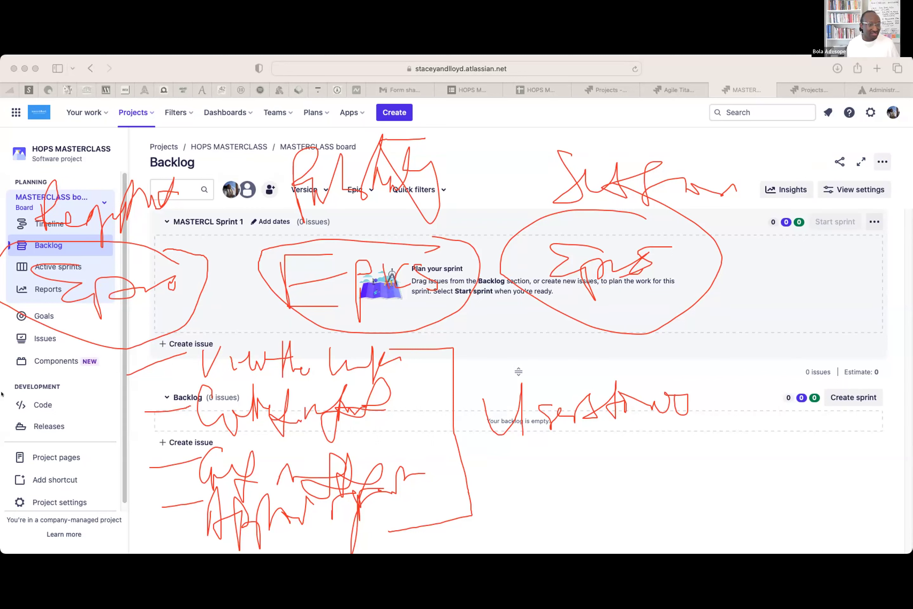
- Clear all red annotations and open the Epic filter, which shows the project has no epics
{"action": "left_click", "coordinate": [46, 399]}
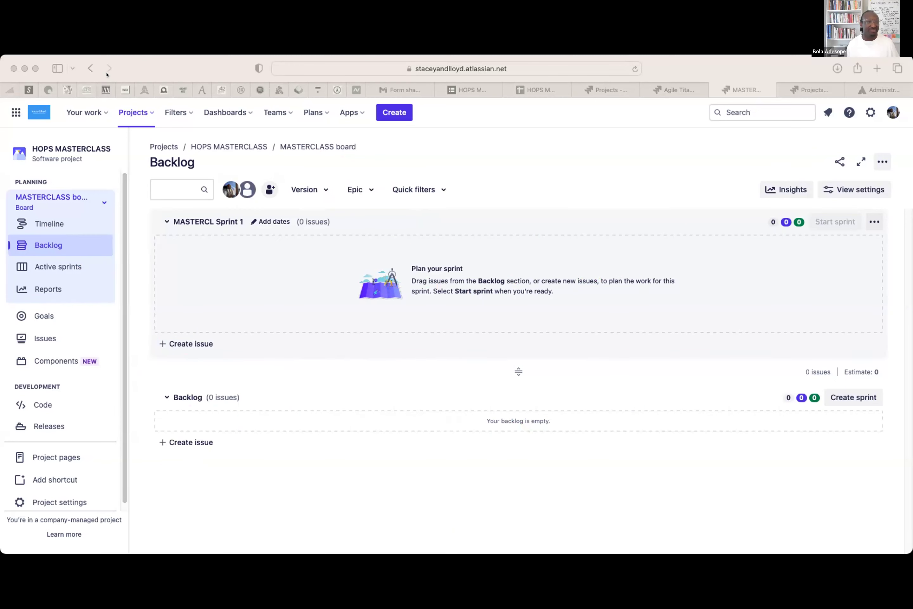
{"action": "left_click", "coordinate": [121, 69]}
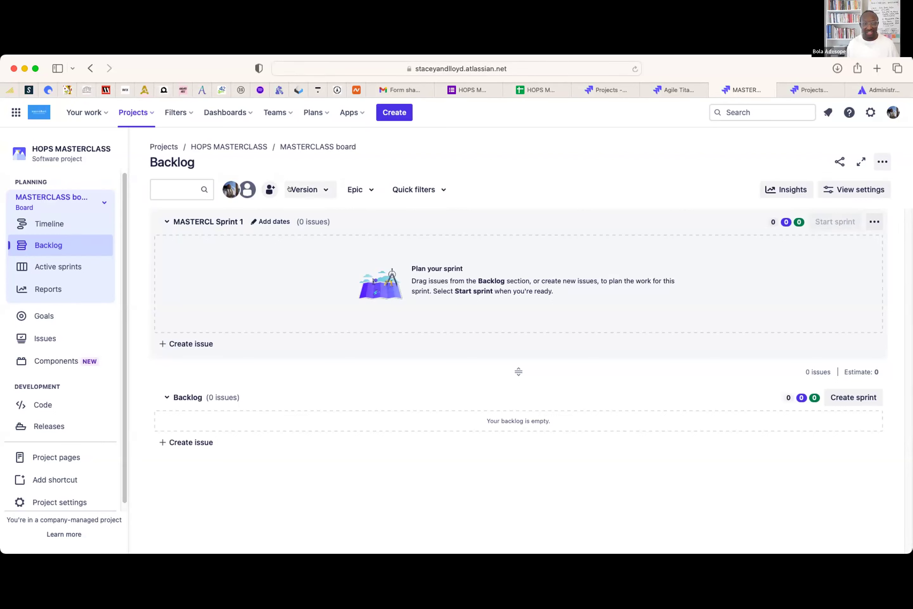
{"action": "left_click", "coordinate": [369, 188]}
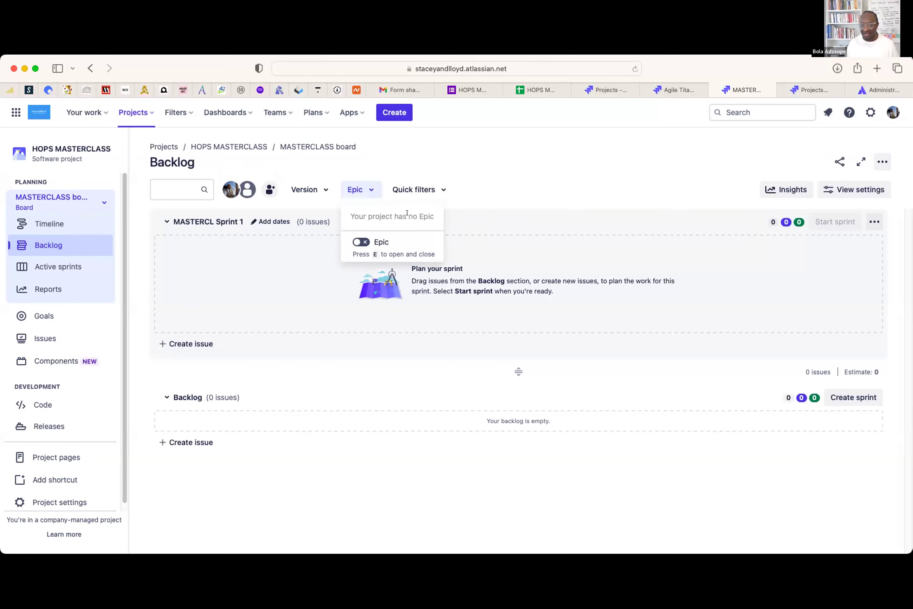
- Switch on the Epic panel beside the backlog and start creating the first epic
{"action": "left_click", "coordinate": [359, 242]}
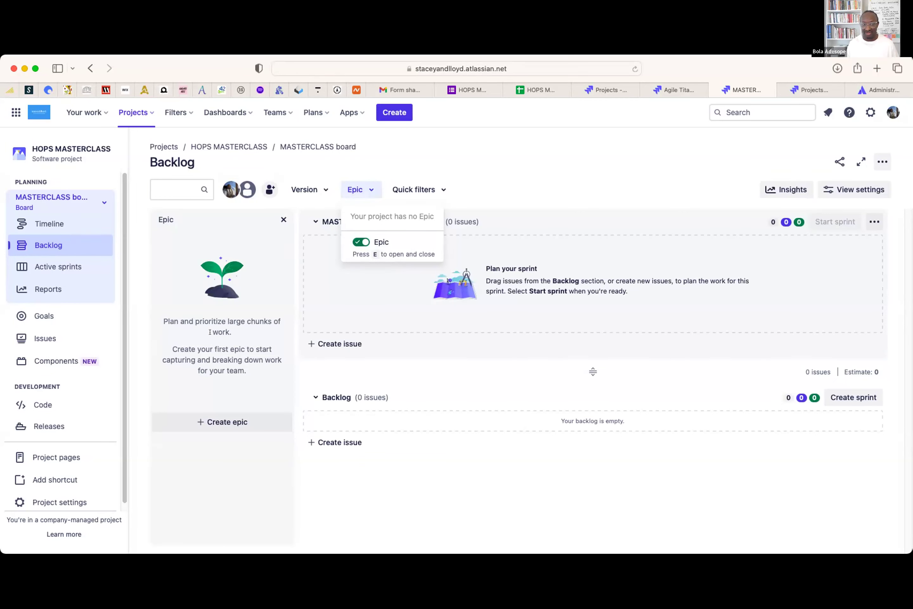
{"action": "left_click", "coordinate": [204, 422]}
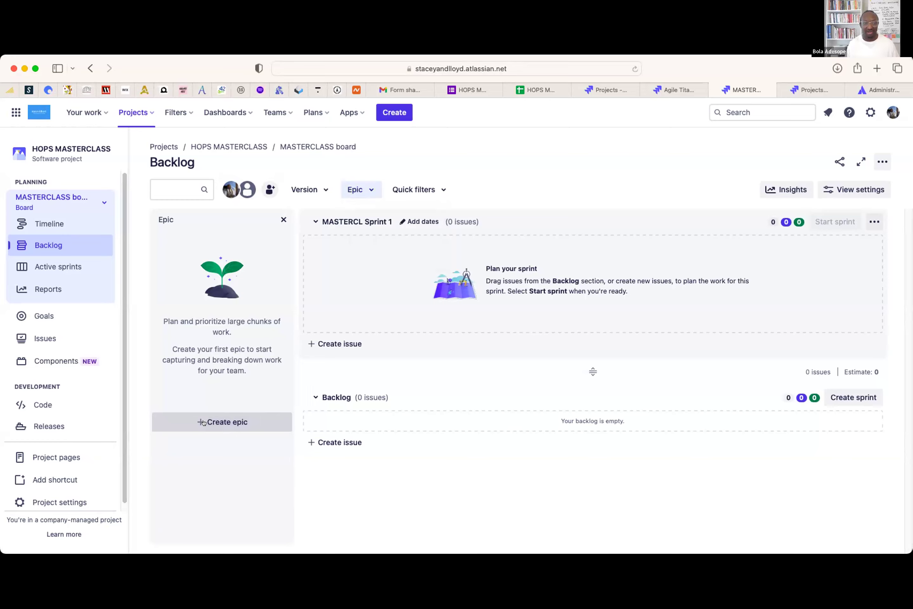
{"action": "left_click", "coordinate": [203, 421]}
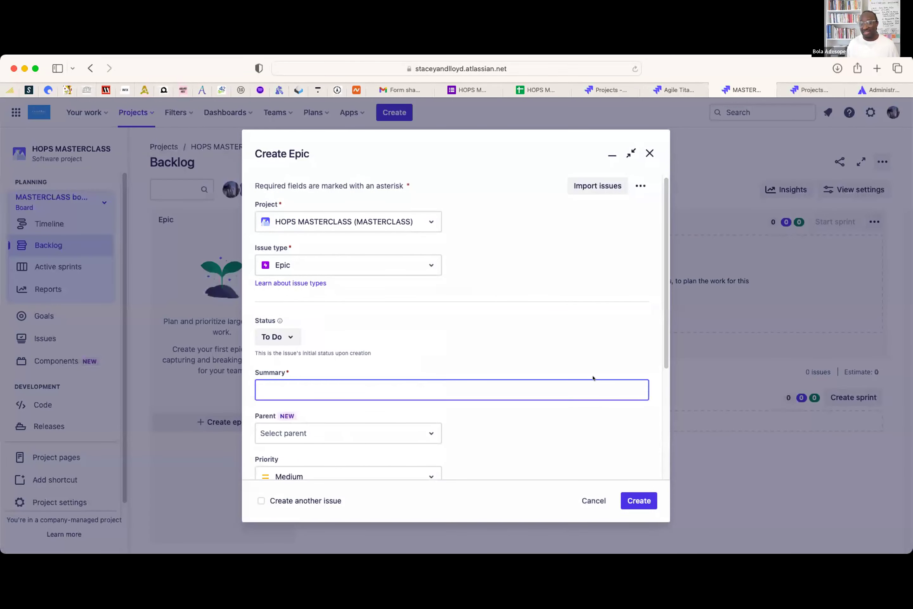
{"action": "mouse_move", "coordinate": [667, 336]}
{"action": "left_mouse_down"}
{"action": "mouse_move", "coordinate": [673, 392]}
{"action": "mouse_move", "coordinate": [671, 319]}
{"action": "left_mouse_up"}
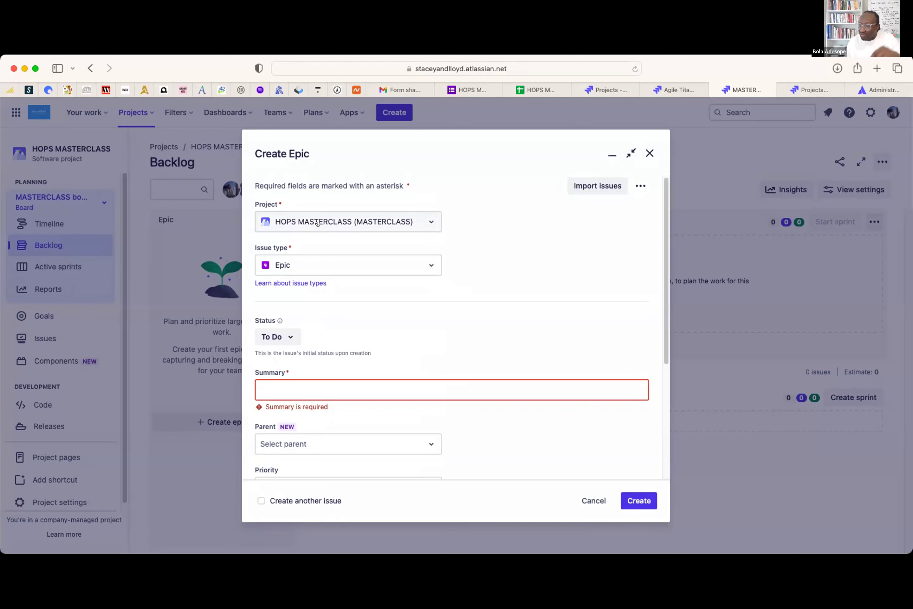
{"action": "left_click", "coordinate": [424, 217]}
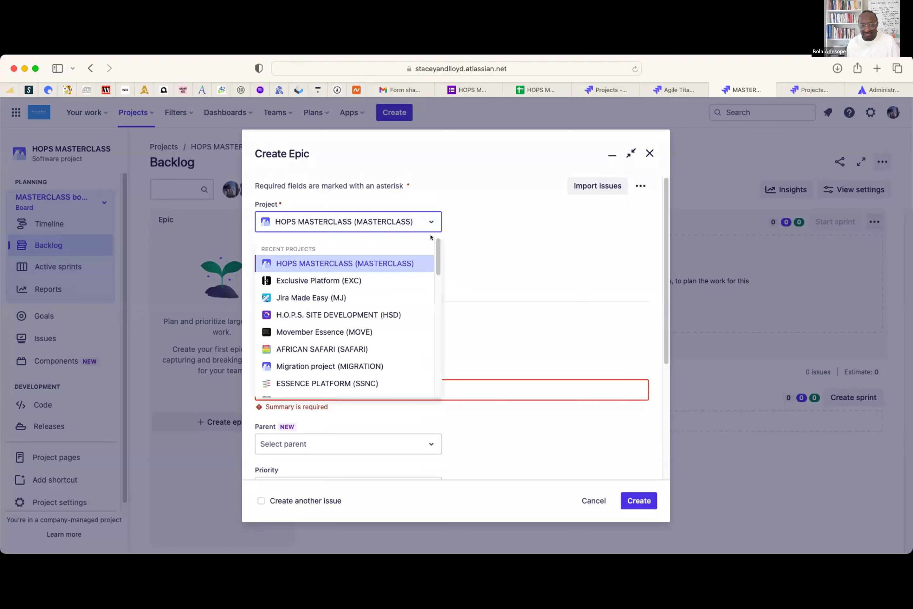
{"action": "left_click", "coordinate": [507, 238]}
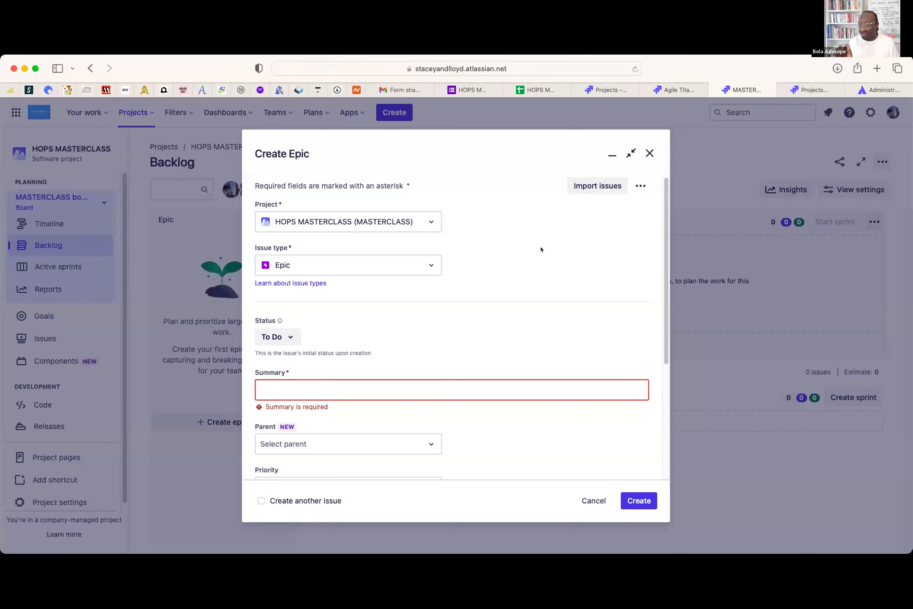
{"action": "left_click", "coordinate": [426, 260]}
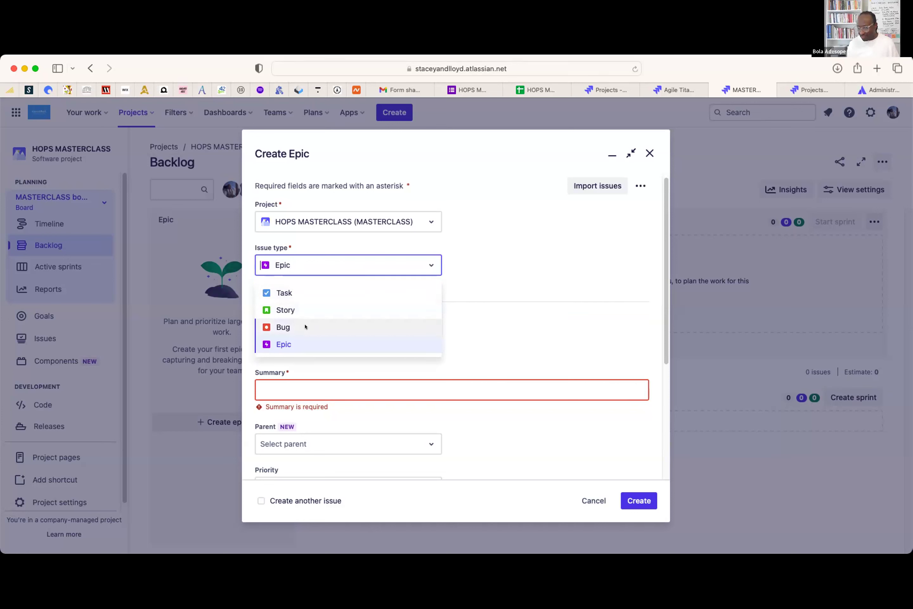
{"action": "left_click", "coordinate": [550, 258]}
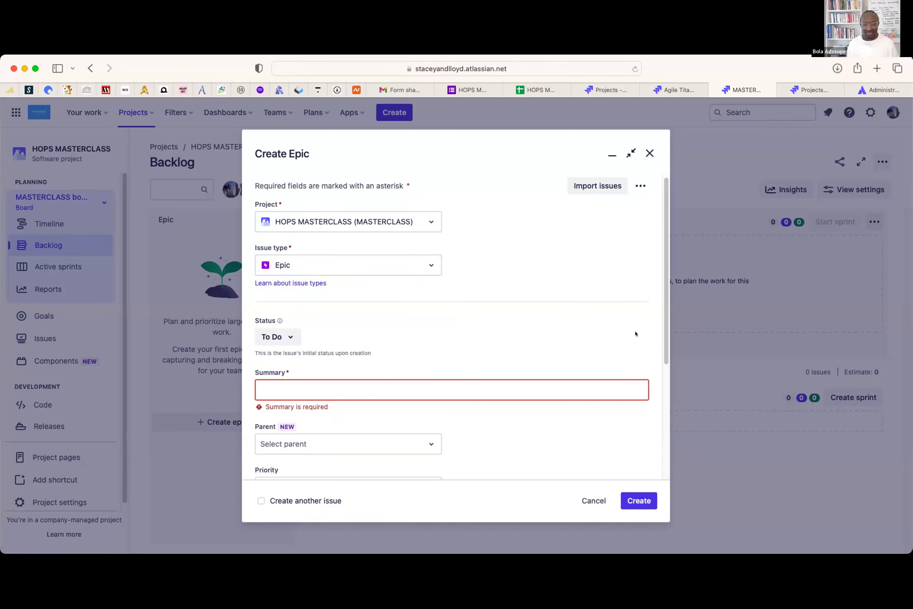
{"action": "left_click_drag", "start_coordinate": [663, 306], "coordinate": [663, 341]}
- Enter 'REGISTRATION' as the epic summary and tick 'Create another issue'
{"action": "left_click", "coordinate": [287, 334]}
{"action": "type", "text": "REGISTRAT"}
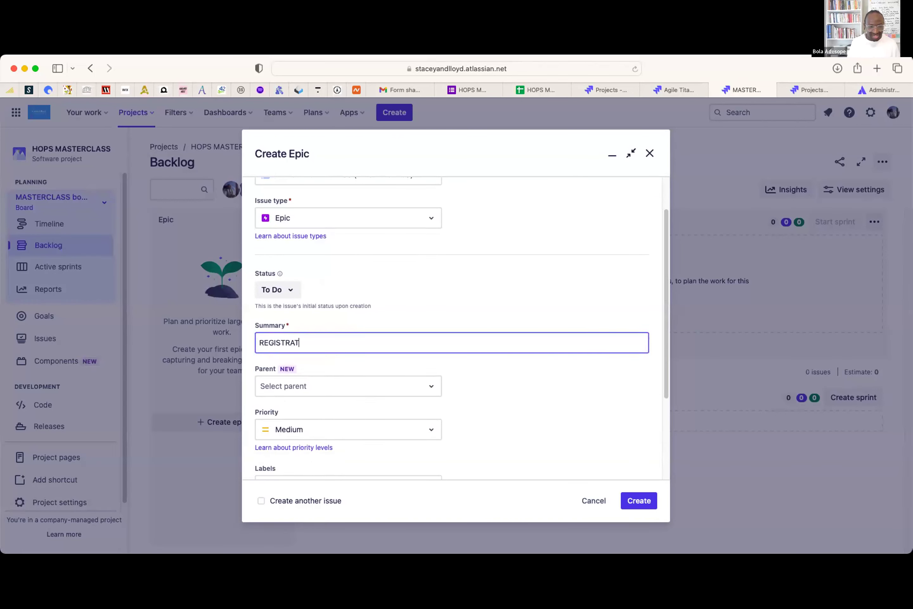
{"action": "type", "text": "IONN"}
{"action": "key", "text": "BackSpace"}
{"action": "key", "text": "BackSpace"}
{"action": "type", "text": "N"}
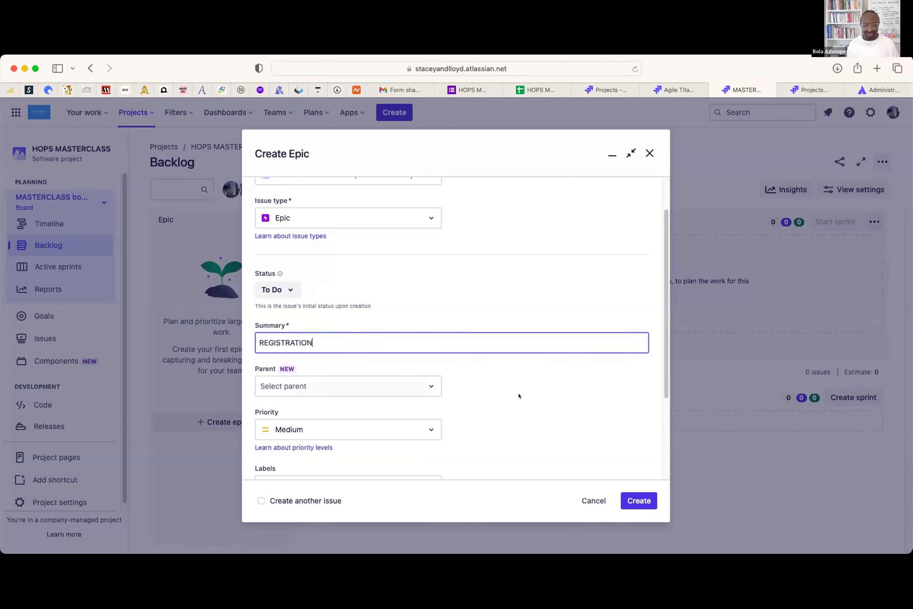
{"action": "scroll", "coordinate": [516, 393], "scroll_direction": "down", "scroll_amount": 1}
{"action": "scroll", "coordinate": [515, 392], "scroll_direction": "down", "scroll_amount": 5}
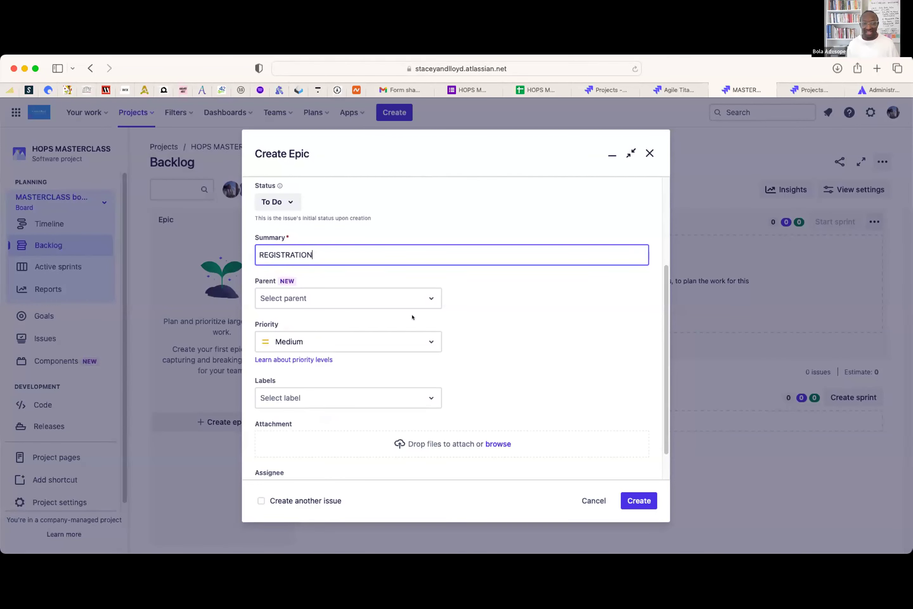
{"action": "scroll", "coordinate": [421, 326], "scroll_direction": "down", "scroll_amount": 2}
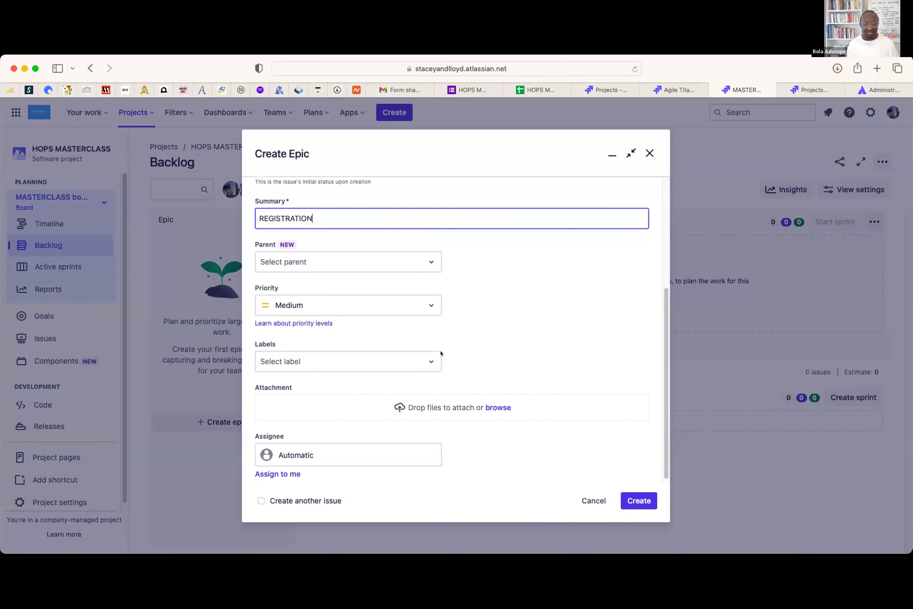
{"action": "scroll", "coordinate": [522, 320], "scroll_direction": "up", "scroll_amount": 10}
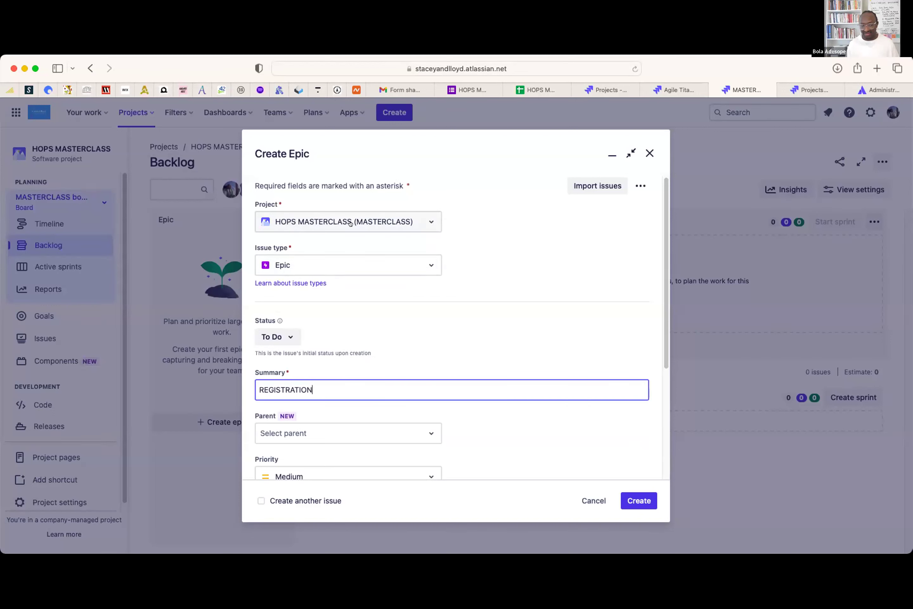
{"action": "scroll", "coordinate": [565, 320], "scroll_direction": "down", "scroll_amount": 5}
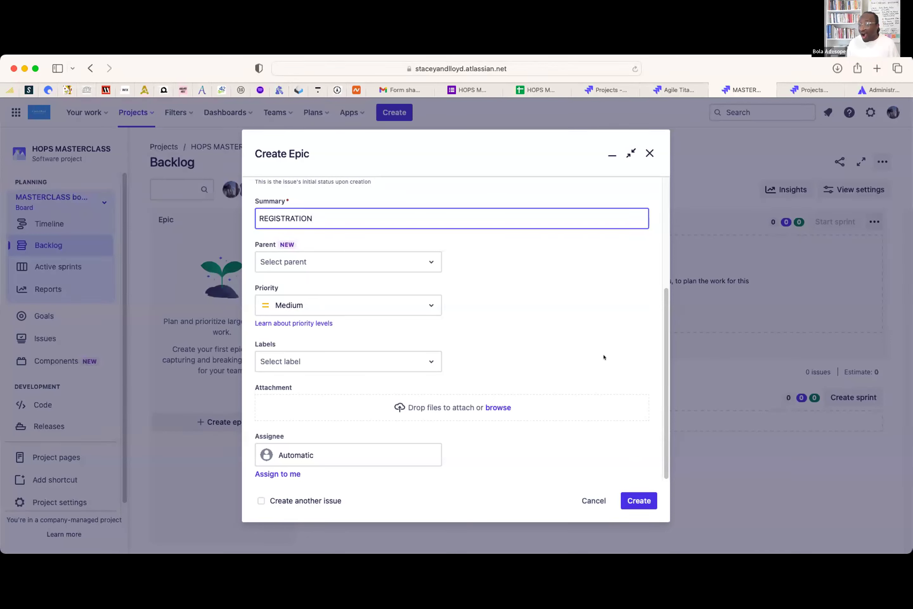
{"action": "left_click", "coordinate": [261, 501]}
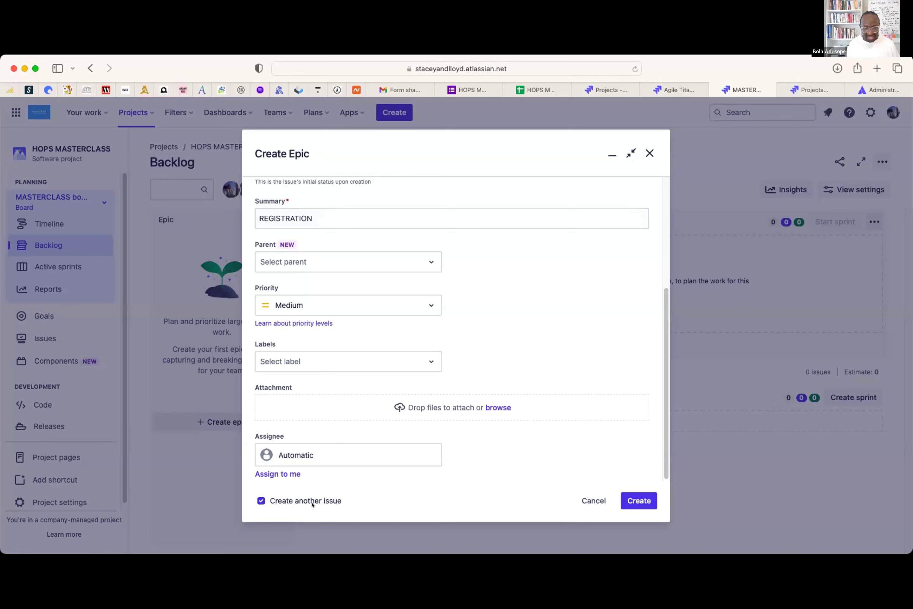
- Create the REGISTRATION epic, then a PUBLICITY epic with 'Create another issue' unticked
{"action": "left_click", "coordinate": [646, 499]}
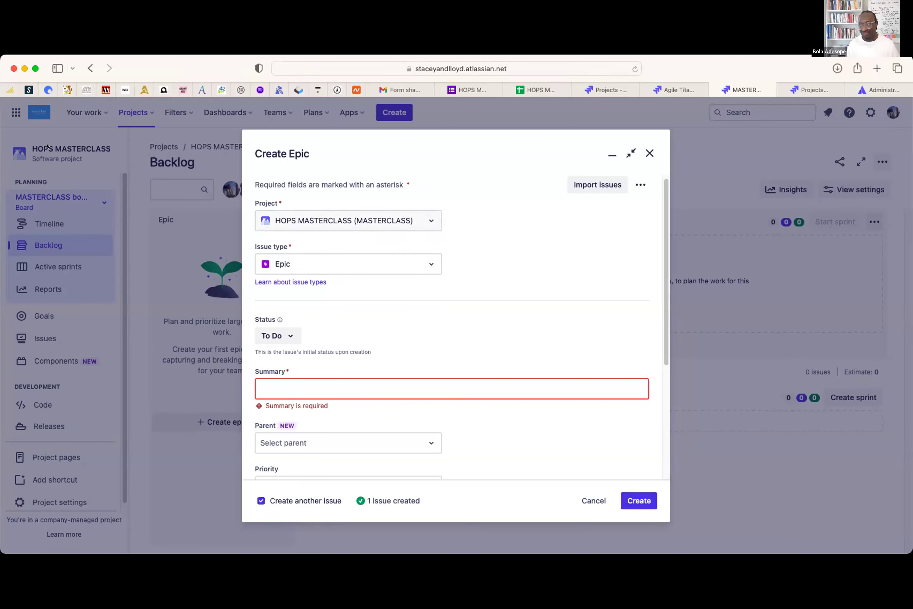
{"action": "scroll", "coordinate": [549, 324], "scroll_direction": "down", "scroll_amount": 2}
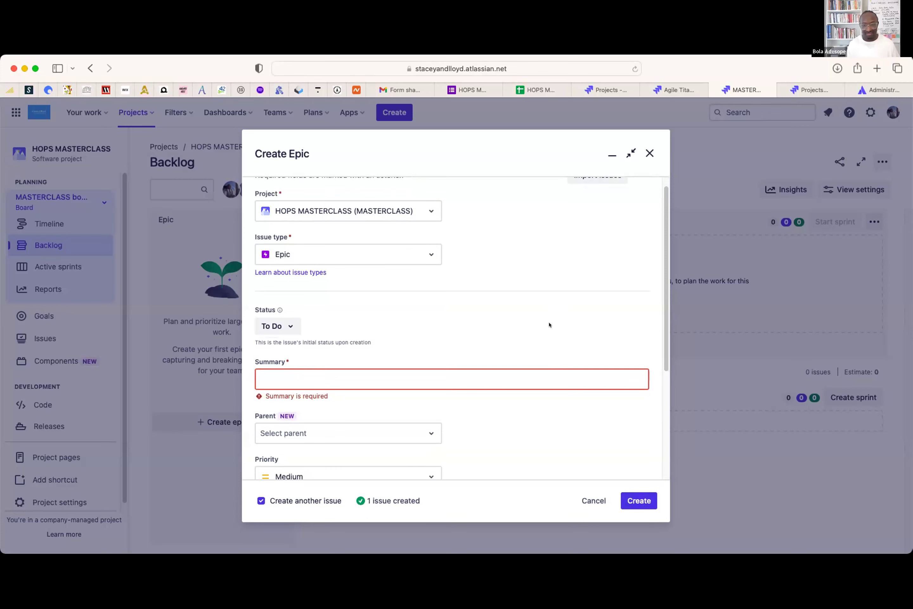
{"action": "left_click", "coordinate": [387, 367]}
{"action": "type", "text": "PUBLOCITY"}
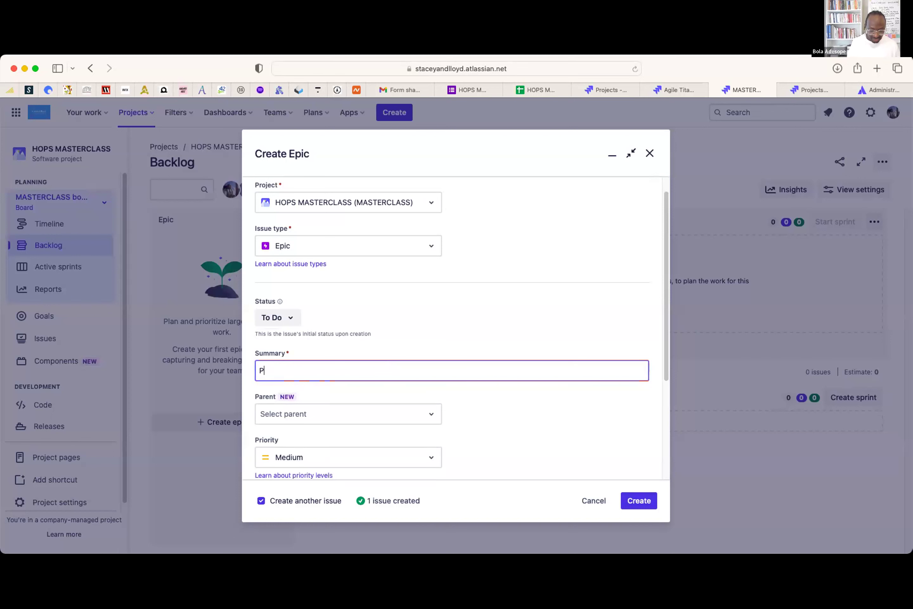
{"action": "key", "text": "BackSpace"}
{"action": "key", "text": "BackSpace"}
{"action": "key", "text": "BackSpace"}
{"action": "key", "text": "BackSpace"}
{"action": "key", "text": "BackSpace"}
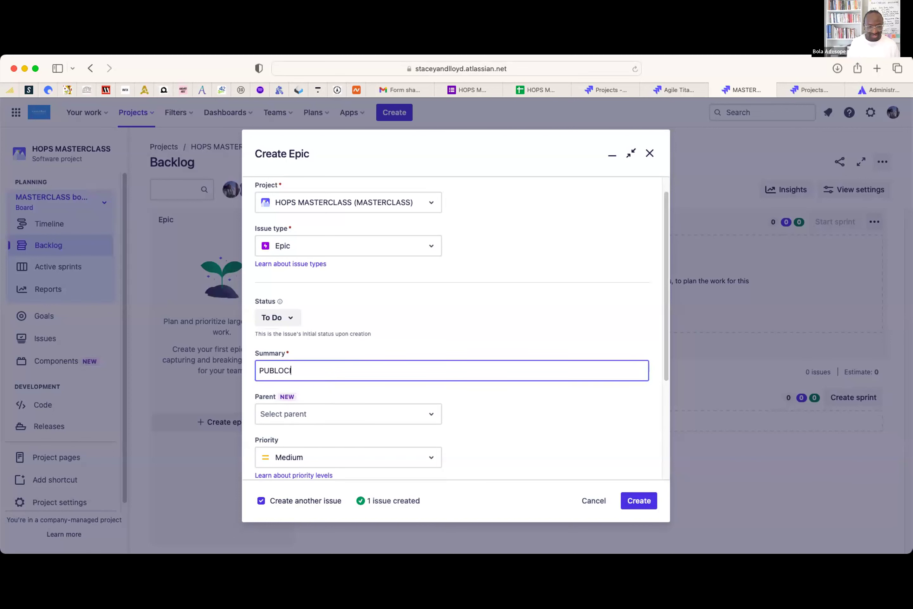
{"action": "type", "text": "ICITY"}
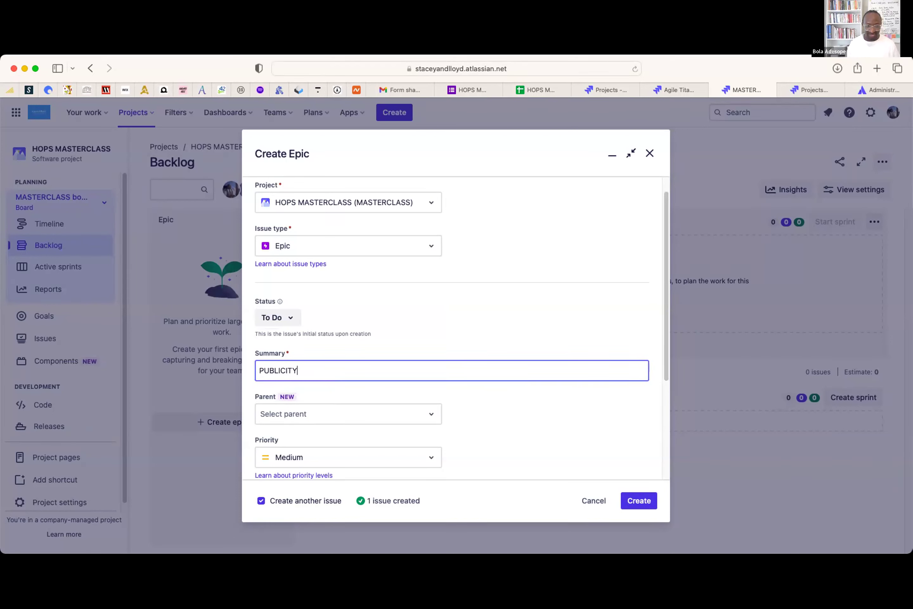
{"action": "scroll", "coordinate": [541, 403], "scroll_direction": "down", "scroll_amount": 1}
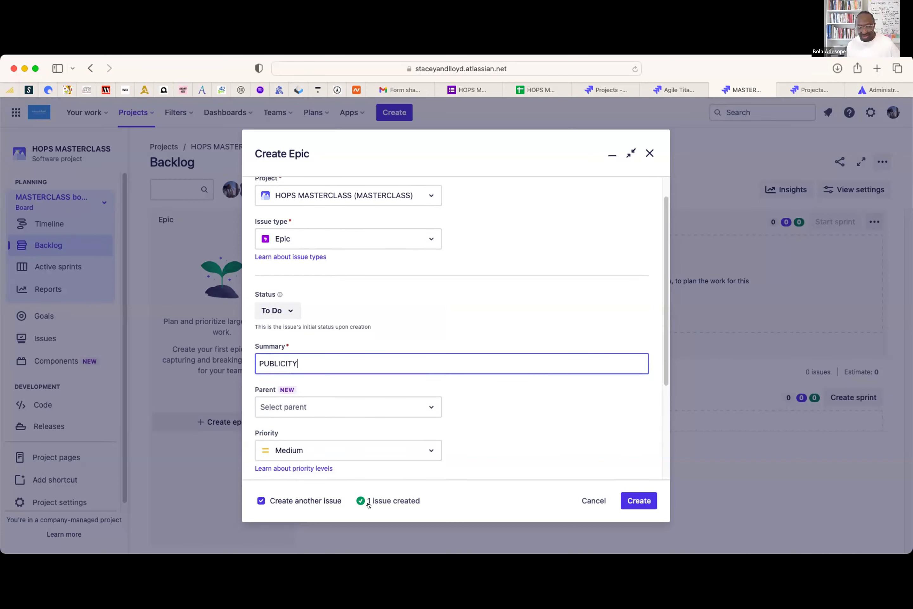
{"action": "left_click", "coordinate": [260, 501]}
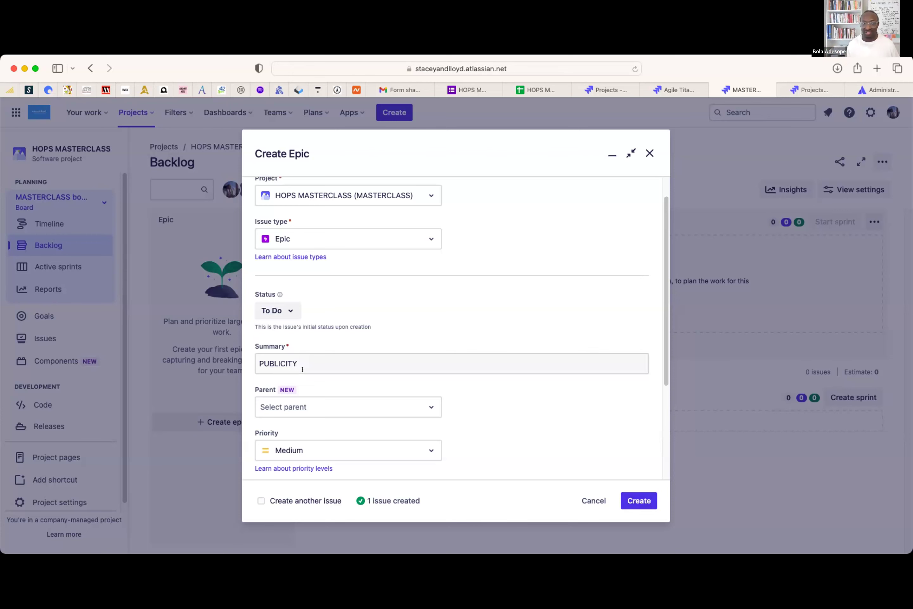
{"action": "left_click", "coordinate": [634, 498]}
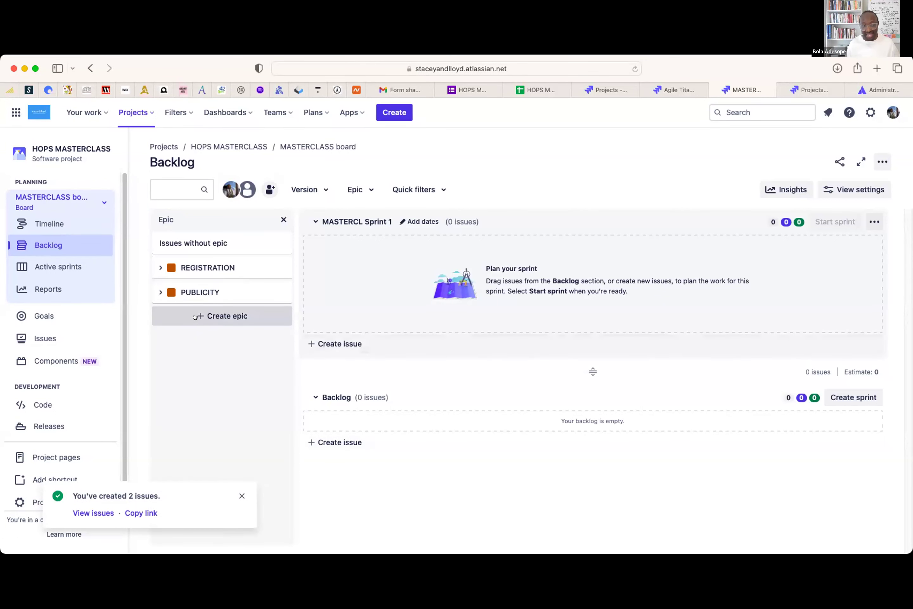
- Create a third epic with the summary 'SESSION'
{"action": "left_click", "coordinate": [218, 316]}
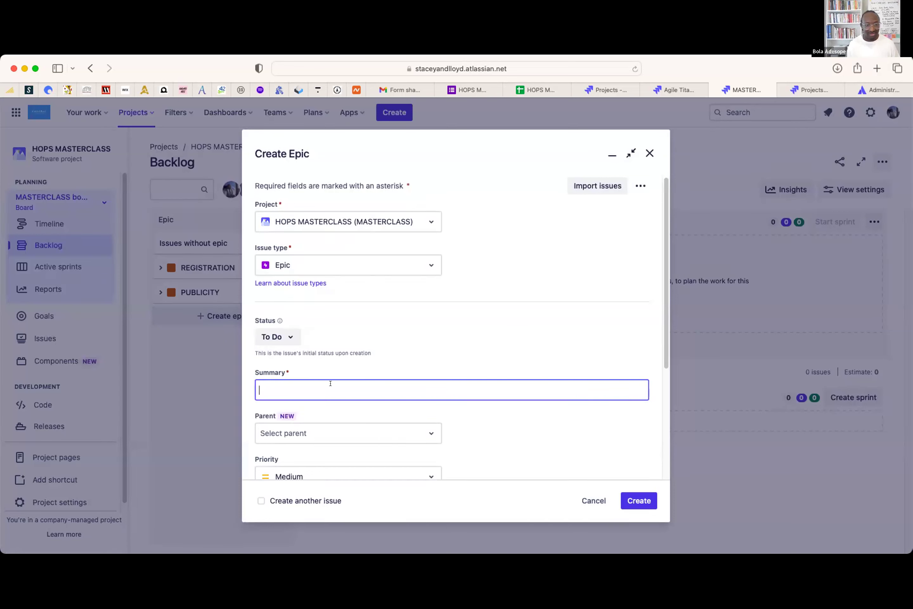
{"action": "type", "text": "SESSIOMN"}
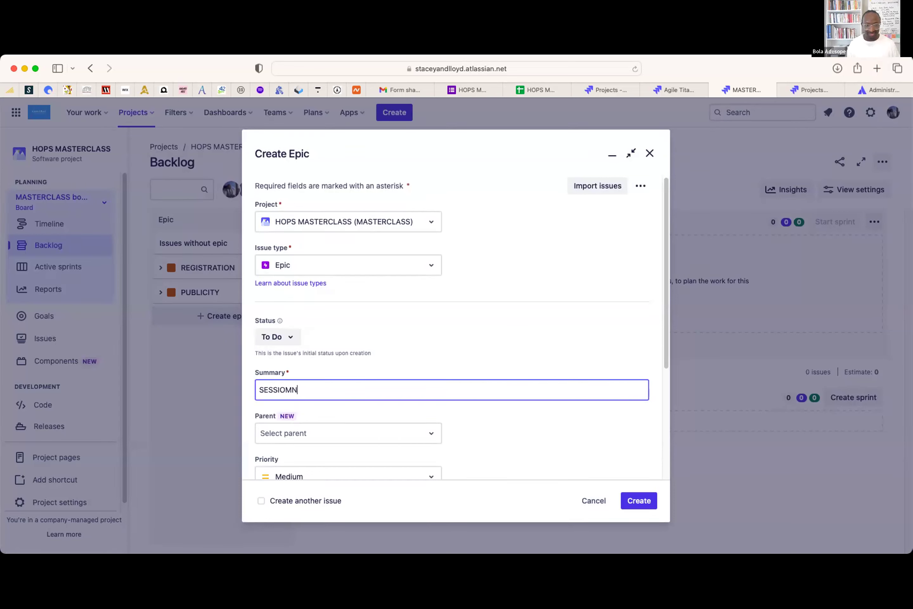
{"action": "key", "text": "BackSpace"}
{"action": "key", "text": "BackSpace"}
{"action": "type", "text": "N"}
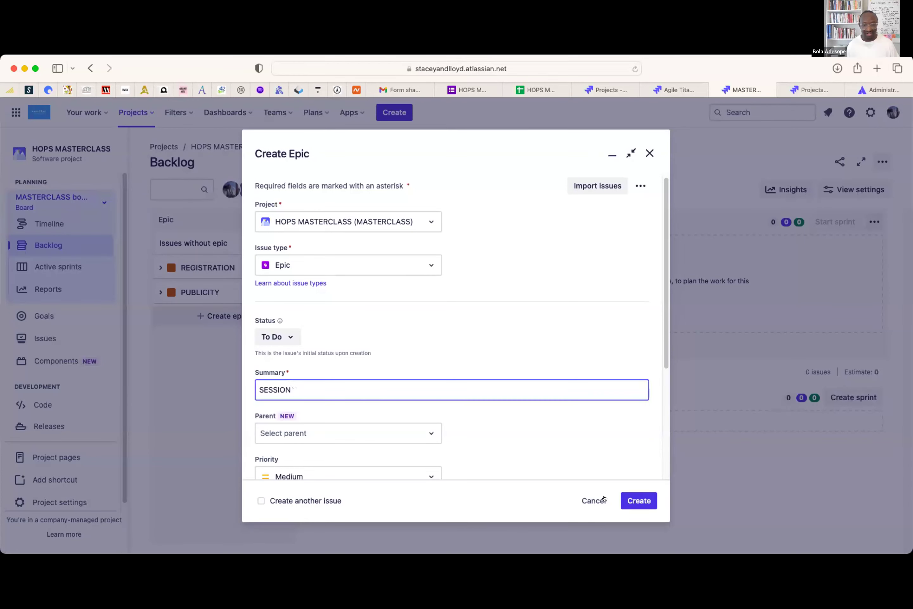
{"action": "left_click", "coordinate": [631, 503]}
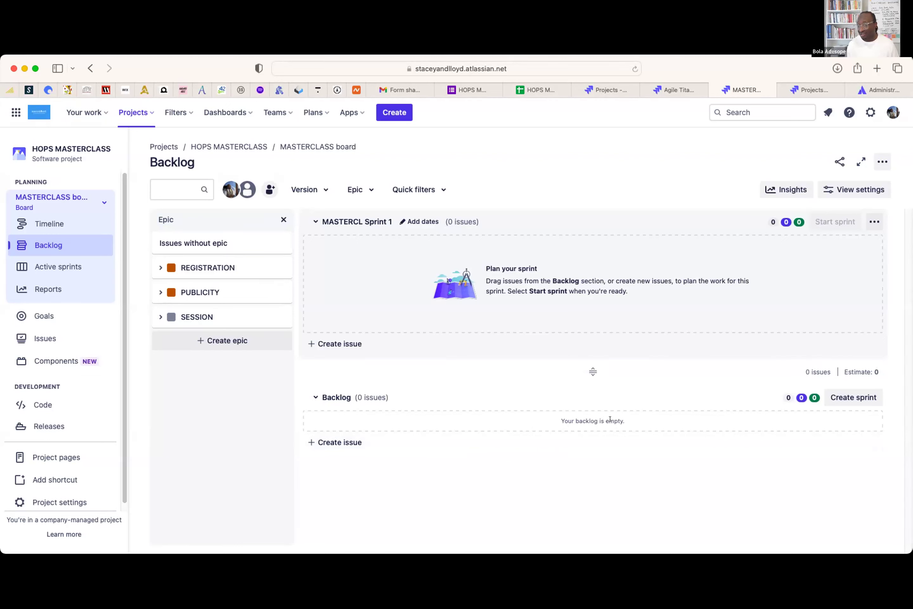
- Add the backlog story 'As the COO, I want to receive notification when people register so I can approve them'
{"action": "left_click", "coordinate": [320, 440]}
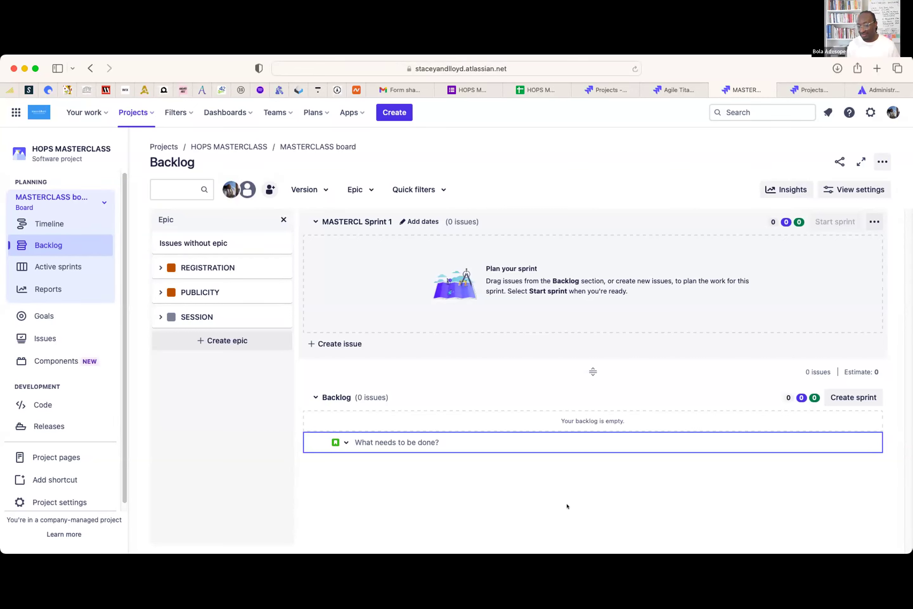
{"action": "type", "text": "AS A"}
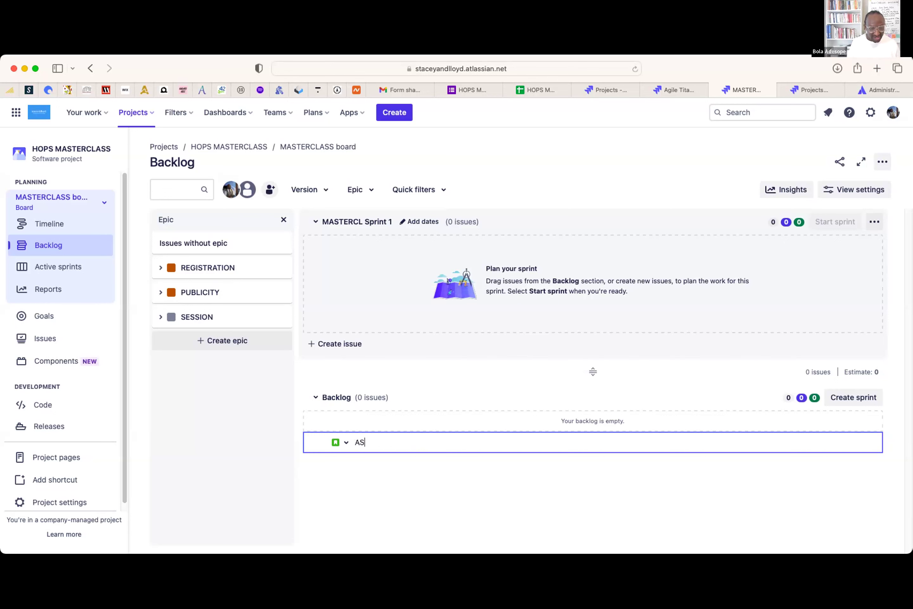
{"action": "key", "text": "BackSpace"}
{"action": "key", "text": "BackSpace"}
{"action": "key", "text": "BackSpace"}
{"action": "type", "text": "S"}
{"action": "key", "text": "BackSpace"}
{"action": "type", "text": "s the "}
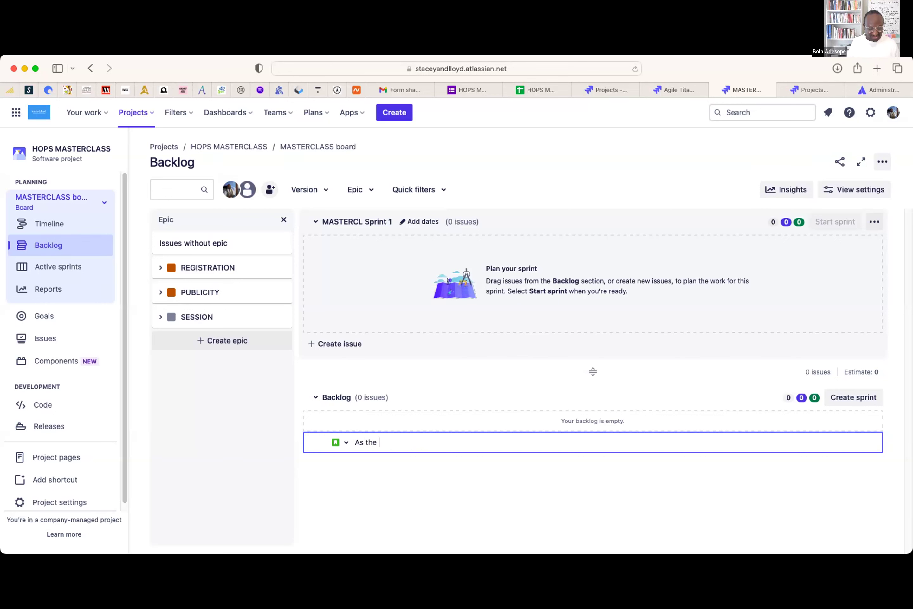
{"action": "type", "text": "COO, I want to receive notification when "}
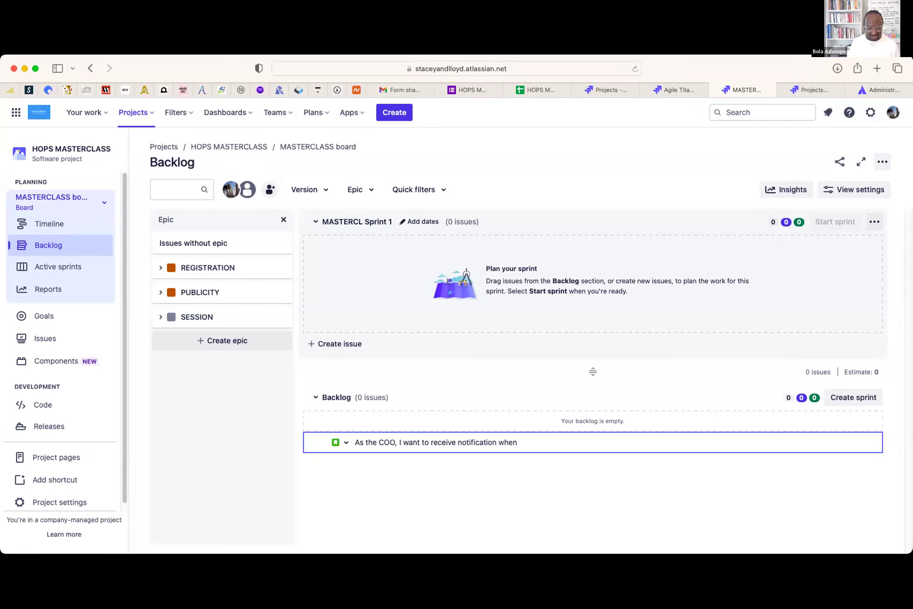
{"action": "type", "text": "people register so I can approve them"}
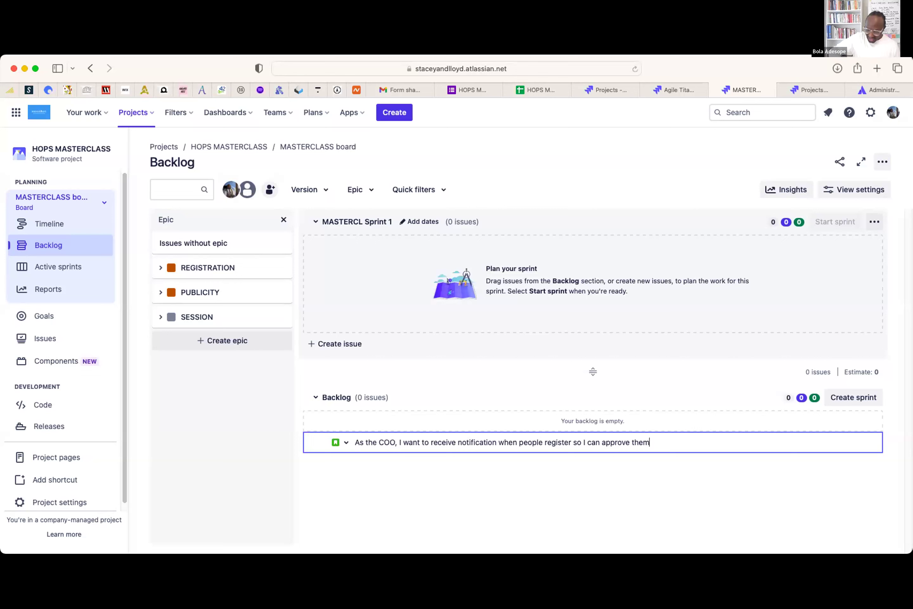
{"action": "key", "text": "Return"}
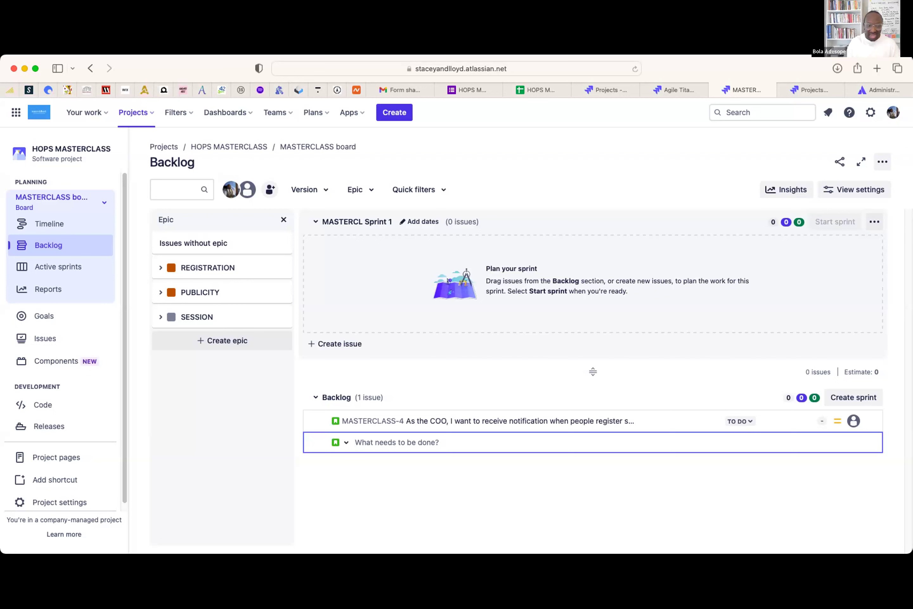
- Add backlog stories for a potential student registering and an Admin collecting mandatory participant information
{"action": "type", "text": "As a"}
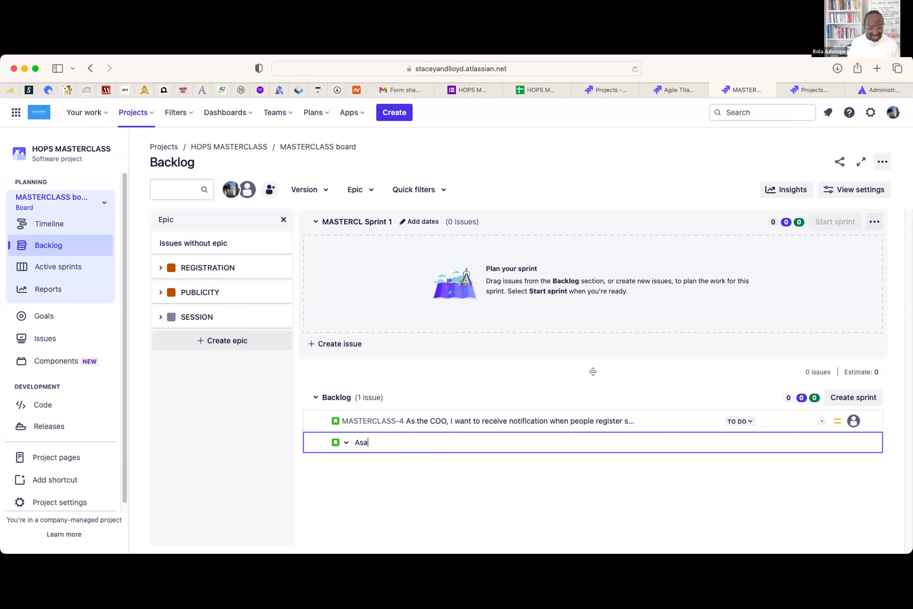
{"action": "type", "text": " potential student"}
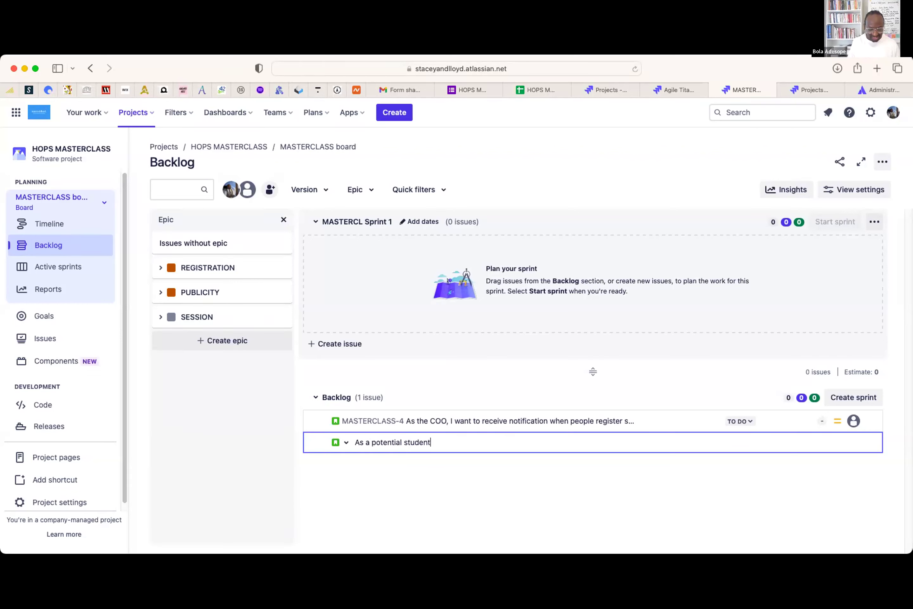
{"action": "type", "text": ", I want to register for the masterclass so I can attend"}
{"action": "key", "text": "Return"}
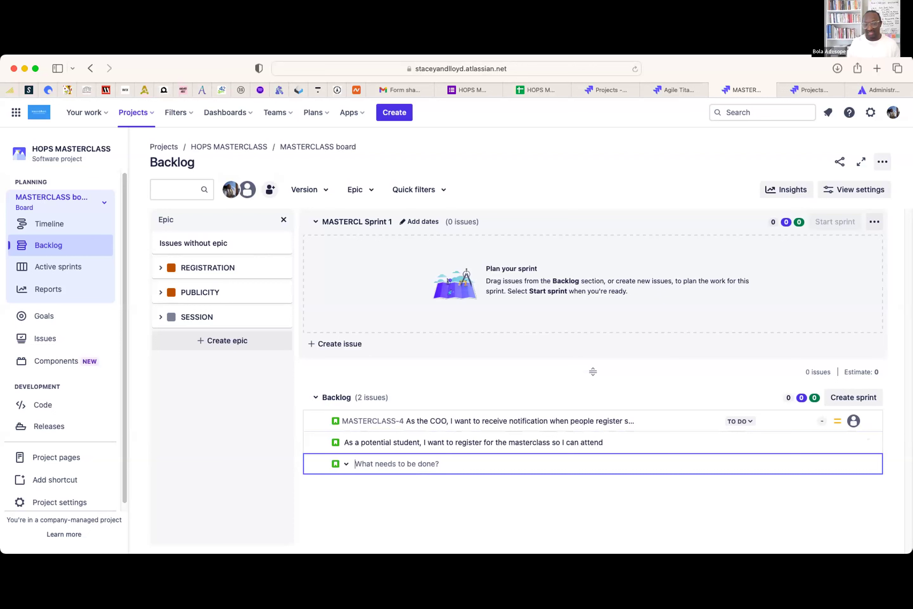
{"action": "type", "text": "As"}
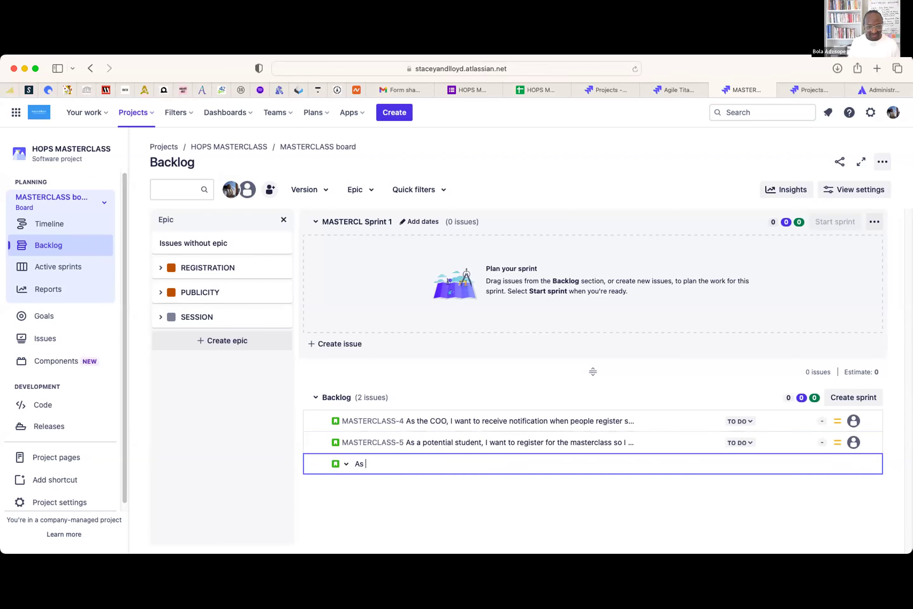
{"action": "type", "text": "aan Admin, I want to"}
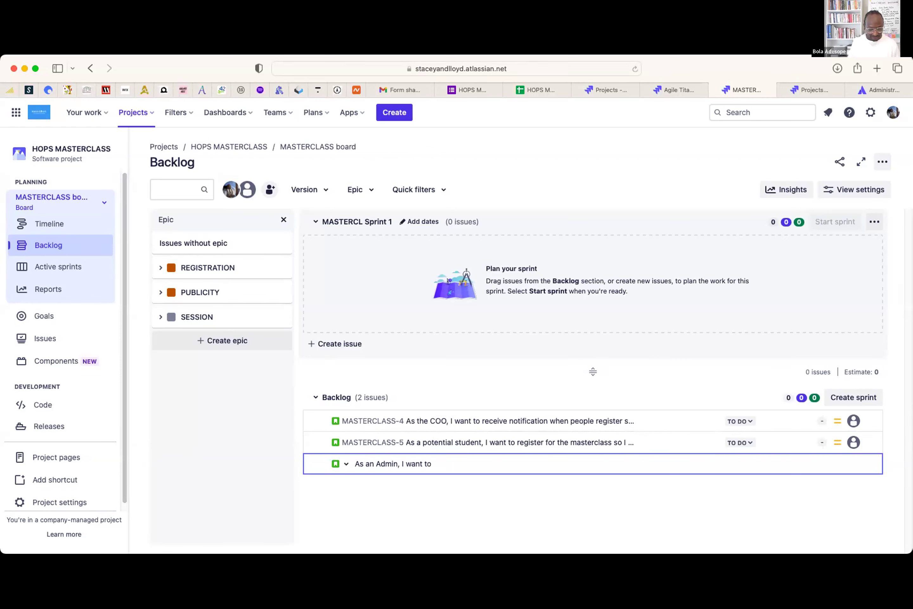
{"action": "type", "text": " collect mandatory"}
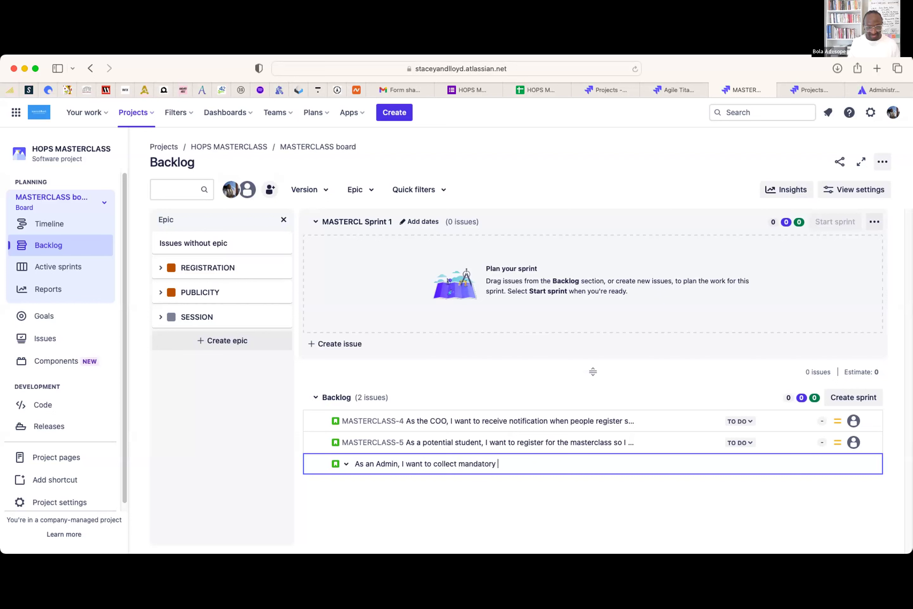
{"action": "type", "text": " information so I ca"}
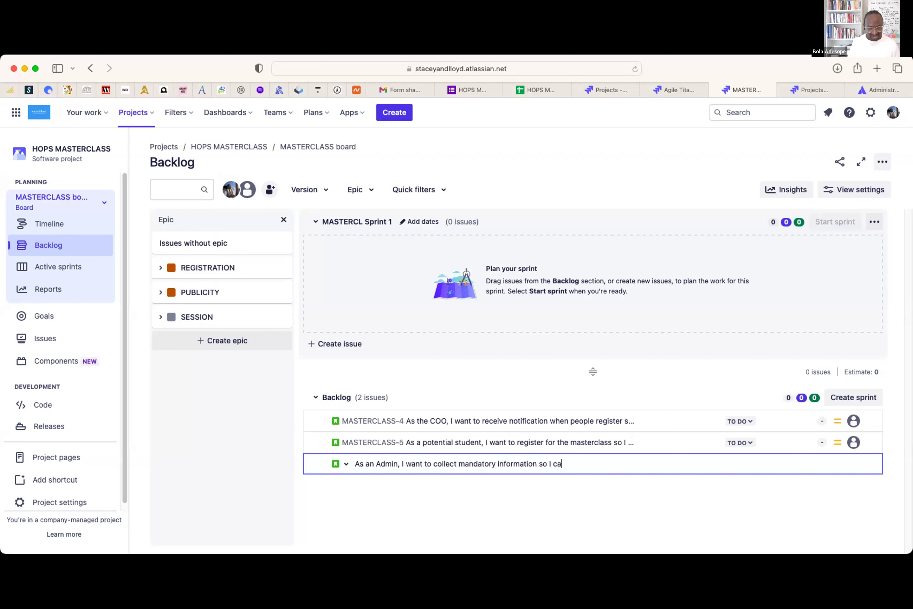
{"action": "type", "text": "n engage the participants"}
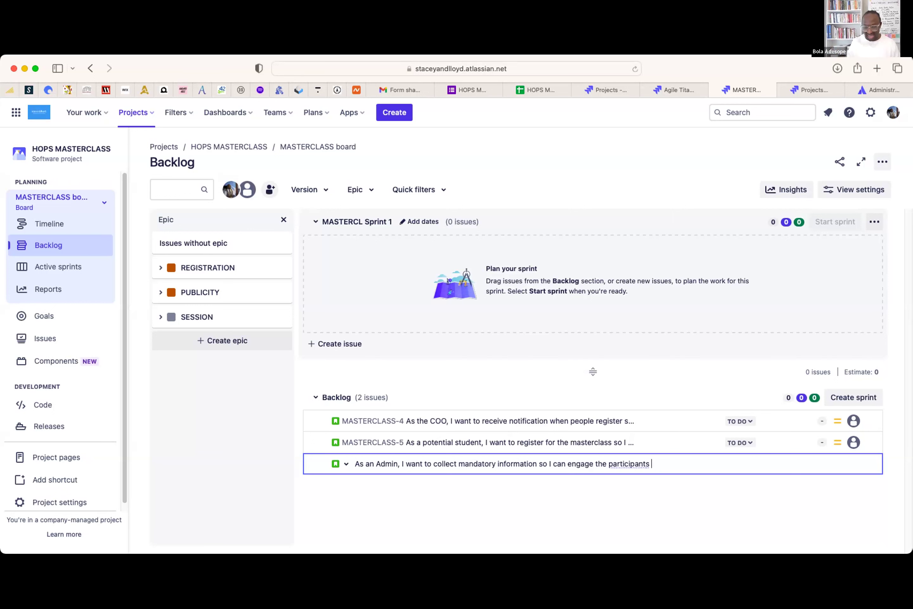
{"action": "key", "text": "Return"}
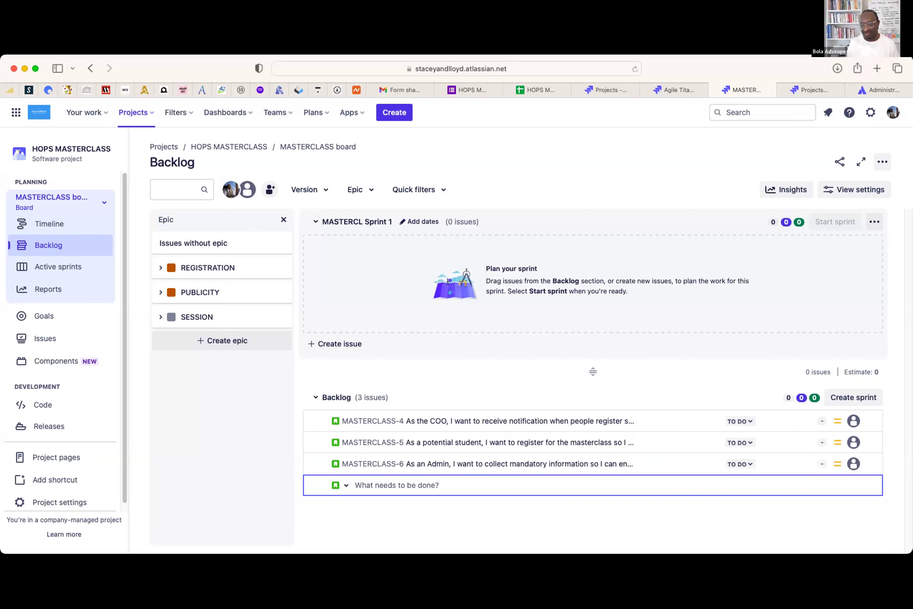
- Add the story about disapproving registrations to keep the list clean
{"action": "type", "text": "as"}
{"action": "key", "text": "BackSpace"}
{"action": "key", "text": "BackSpace"}
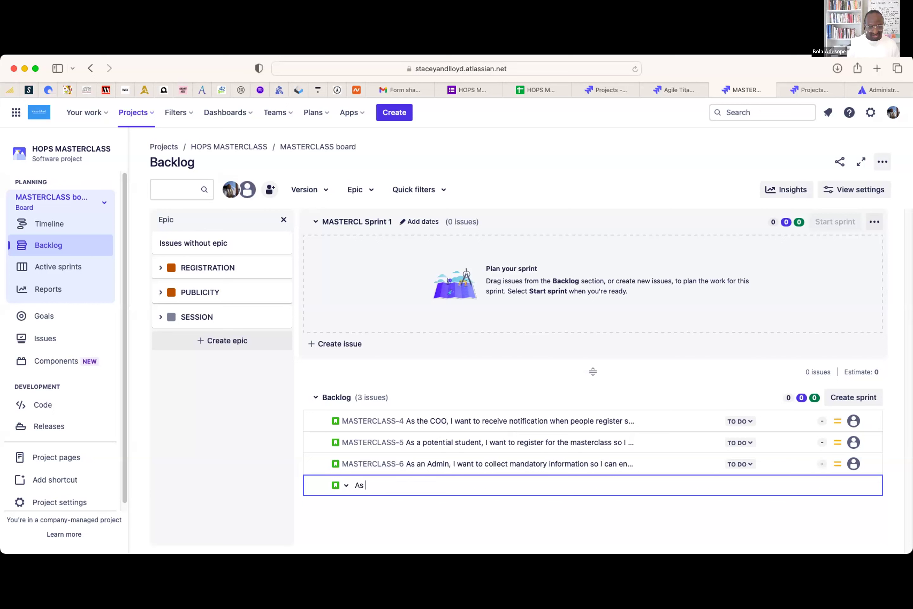
{"action": "type", "text": "Adetoun, I want to disapprove "}
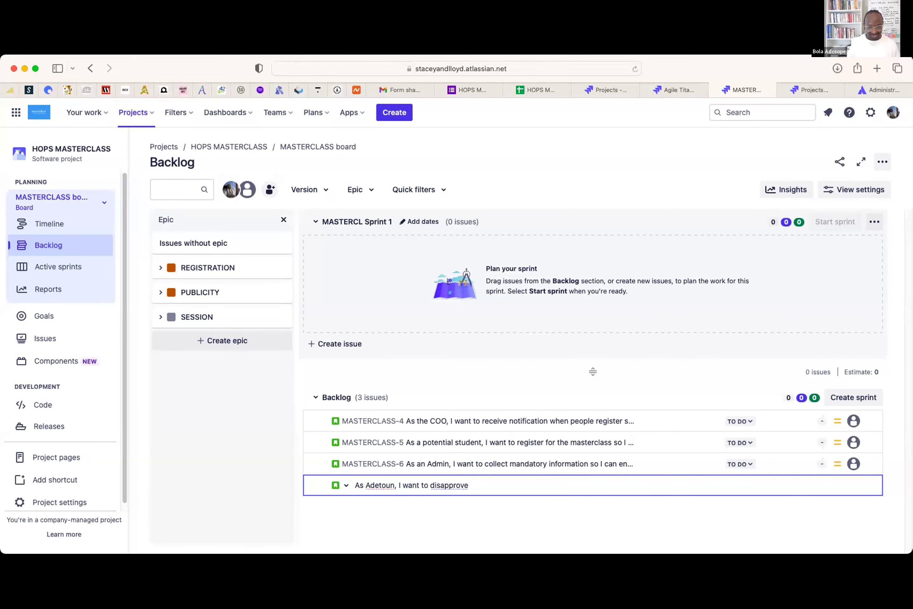
{"action": "type", "text": "registration so I c"}
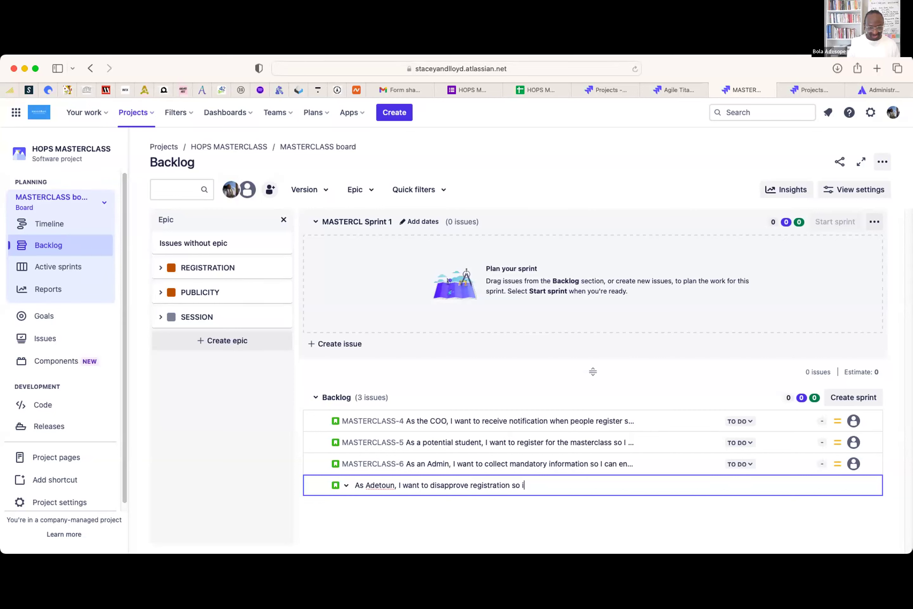
{"action": "type", "text": "an keep my list clean"}
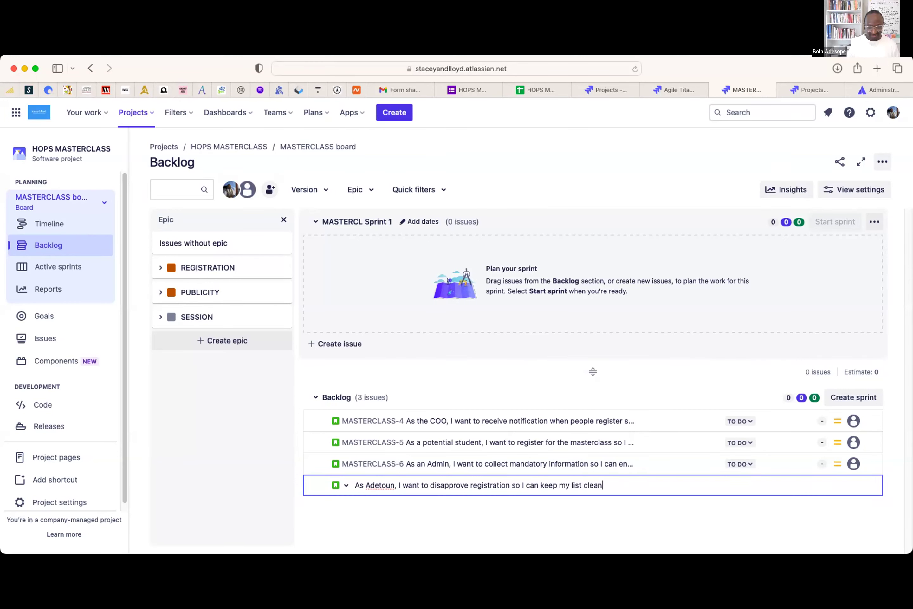
{"action": "key", "text": "Return"}
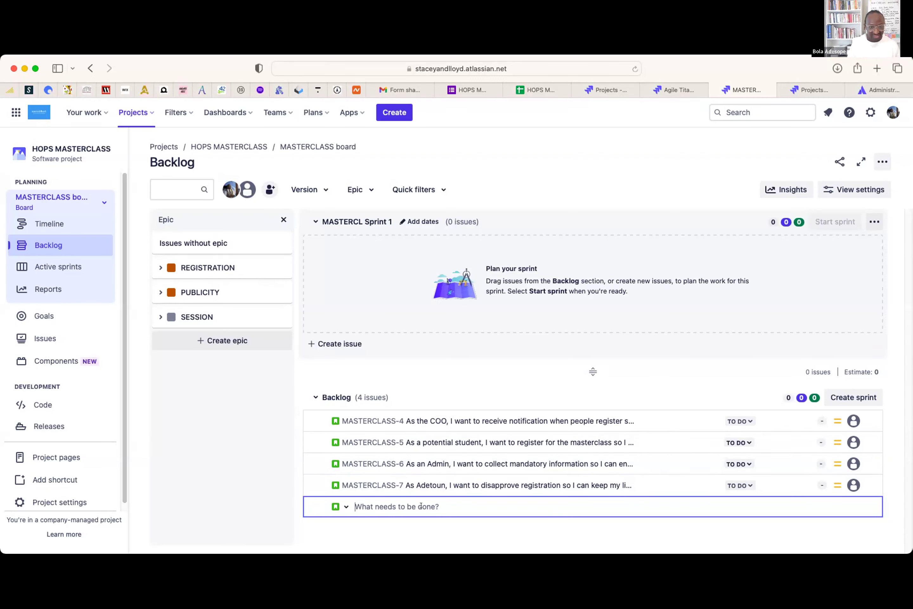
- Create the Marketing Specialist LinkedIn advertising story, then check MASTERCLASS-8's details without changing its summary
{"action": "type", "text": "As a"}
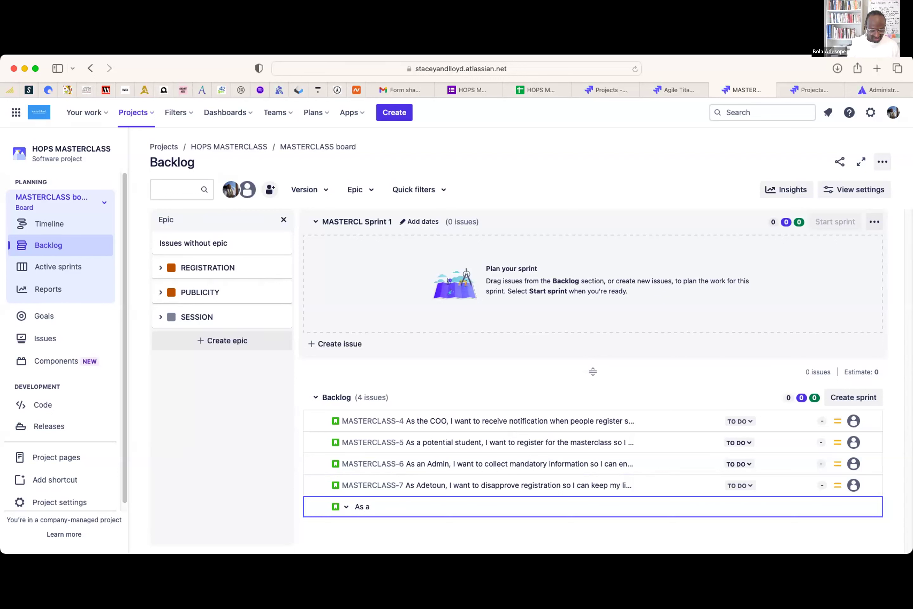
{"action": "type", "text": " Marketing Specialist, I want to "}
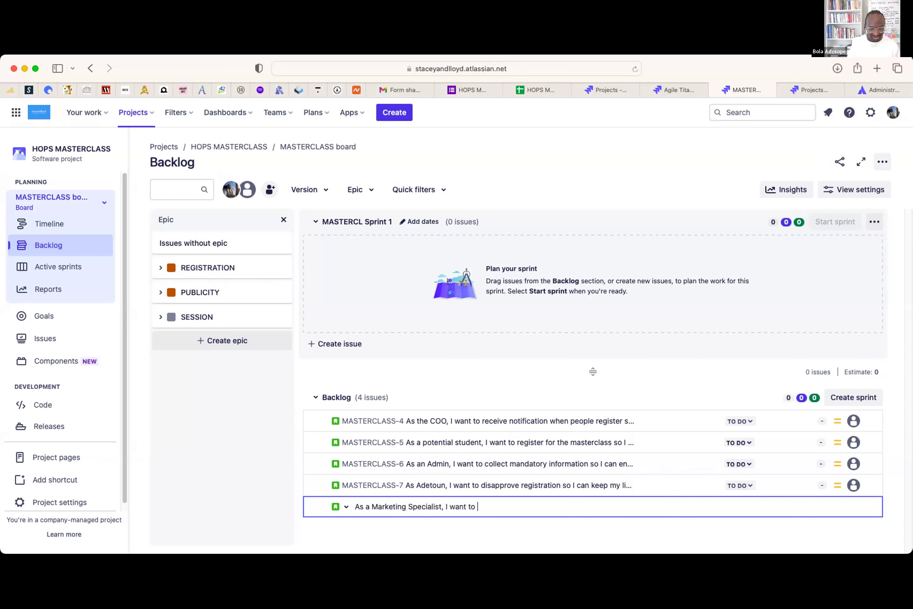
{"action": "type", "text": "advertise the program on L"}
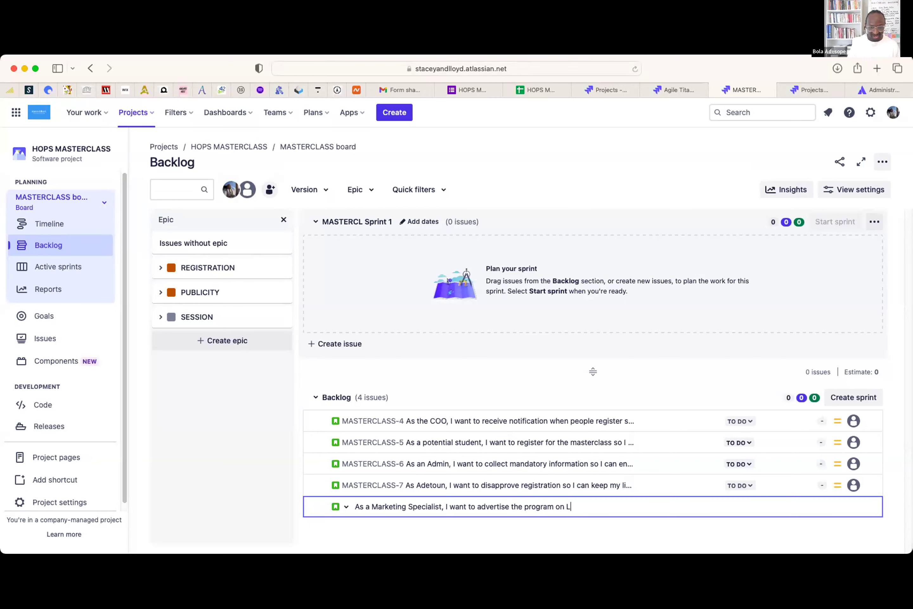
{"action": "type", "text": "I so LinkedIn fo0ls can see it"}
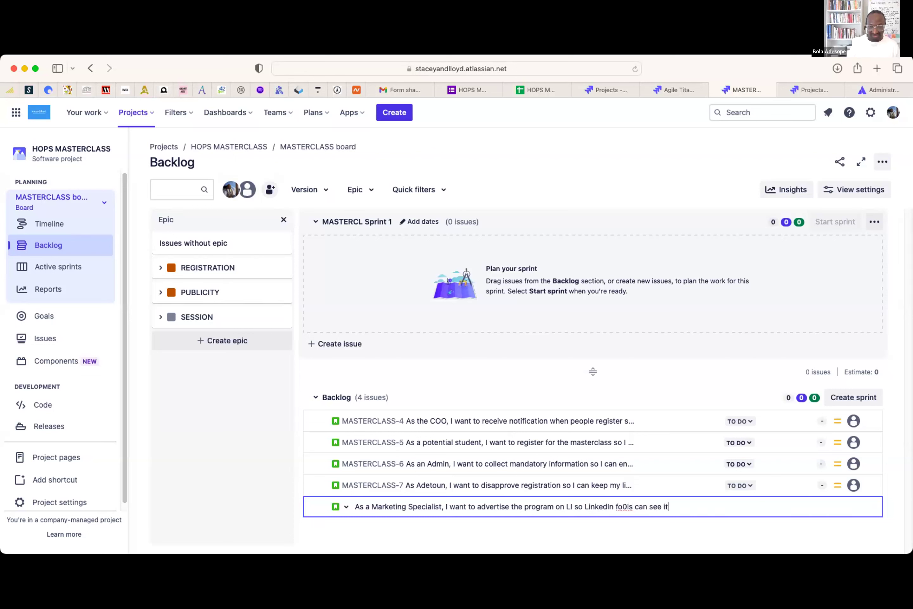
{"action": "key", "text": "Return"}
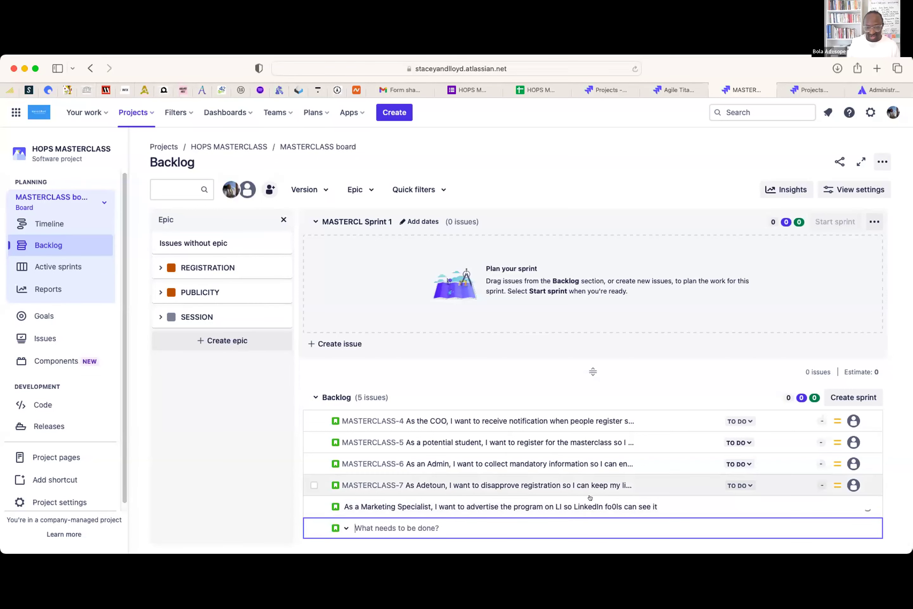
{"action": "left_click", "coordinate": [691, 511]}
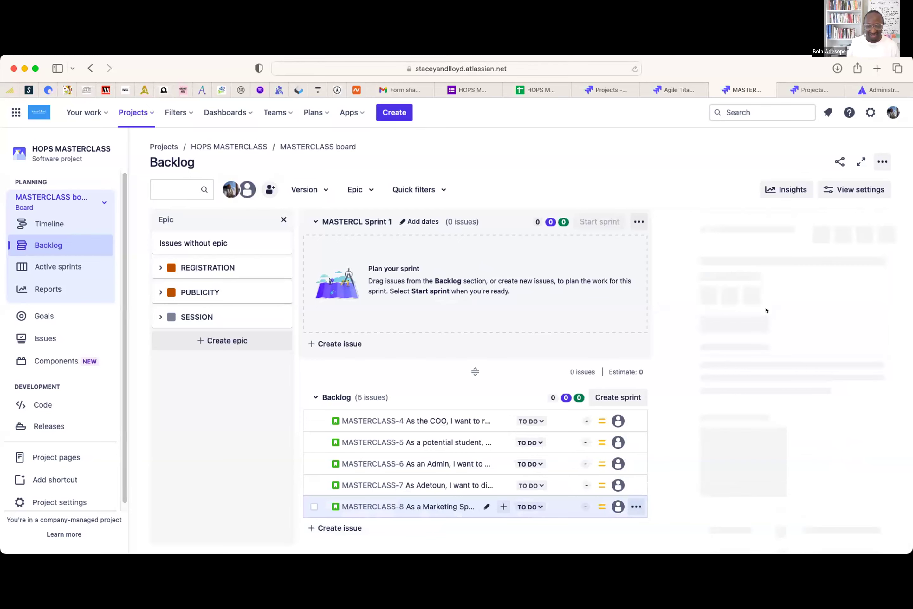
{"action": "left_click", "coordinate": [883, 221]}
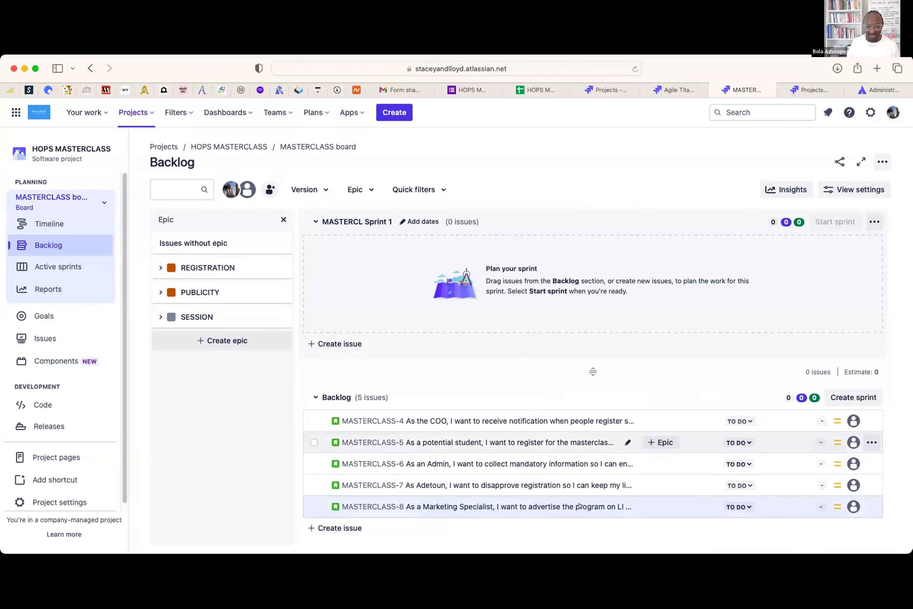
{"action": "left_click", "coordinate": [624, 507]}
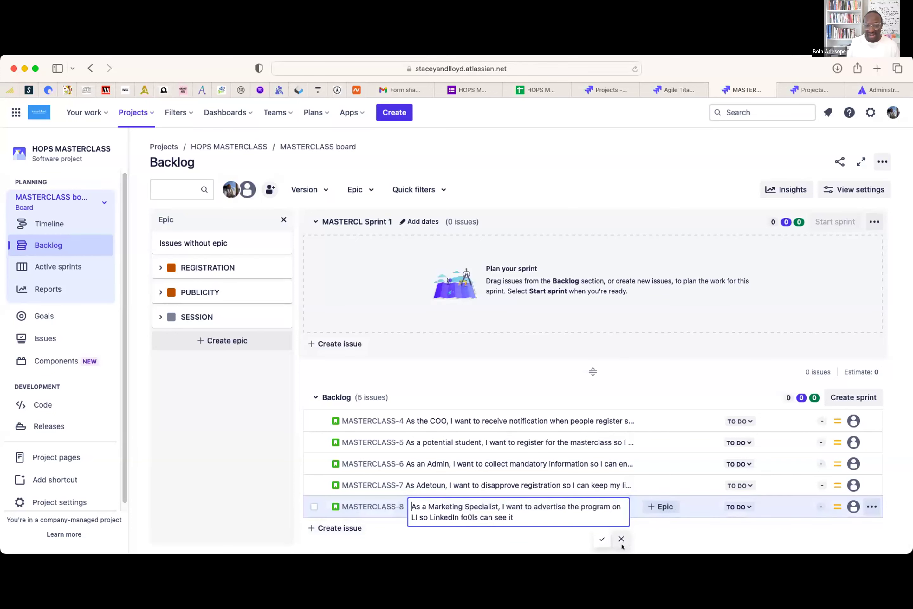
{"action": "left_click", "coordinate": [440, 540]}
{"action": "scroll", "coordinate": [531, 456], "scroll_direction": "down", "scroll_amount": 1}
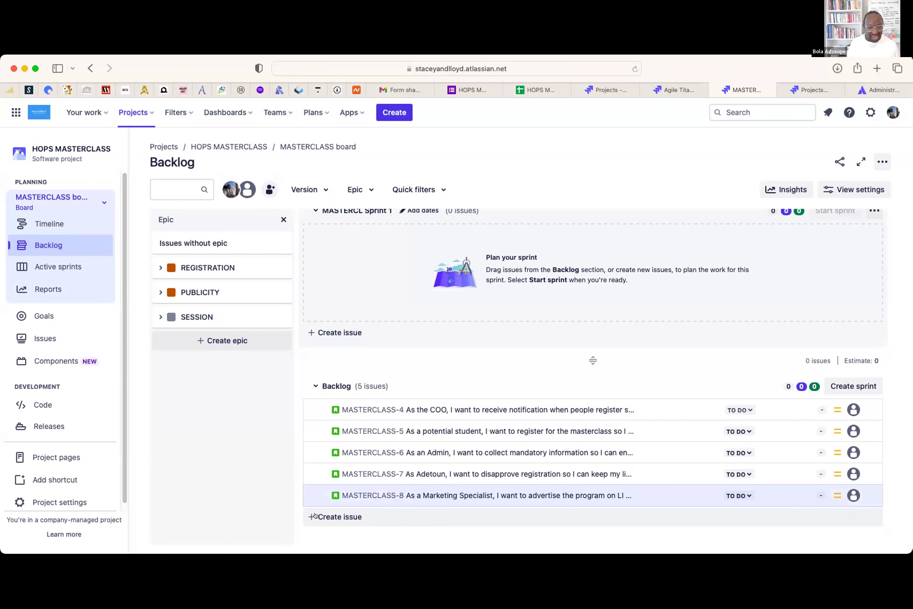
{"action": "left_click", "coordinate": [338, 517]}
{"action": "type", "text": "As a "}
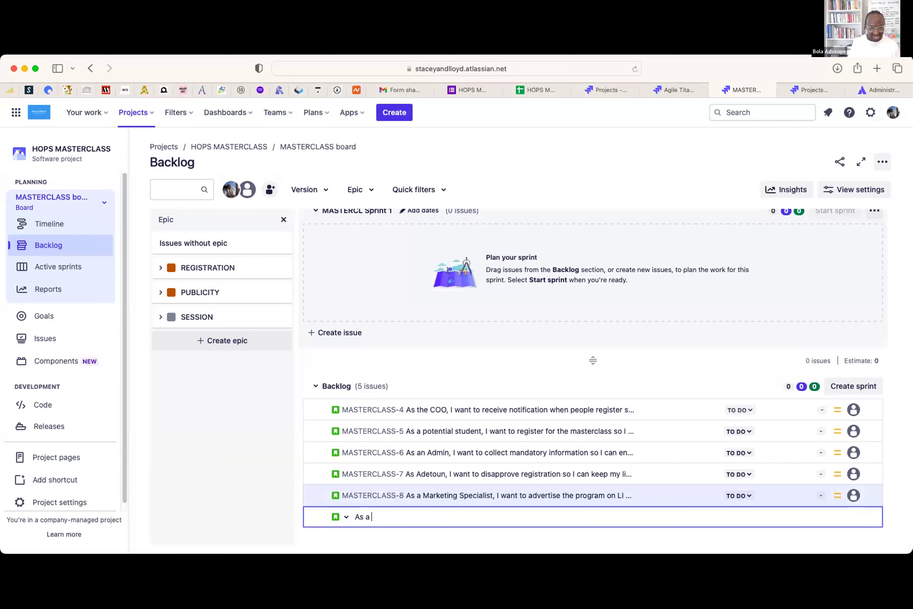
{"action": "type", "text": "marketin"}
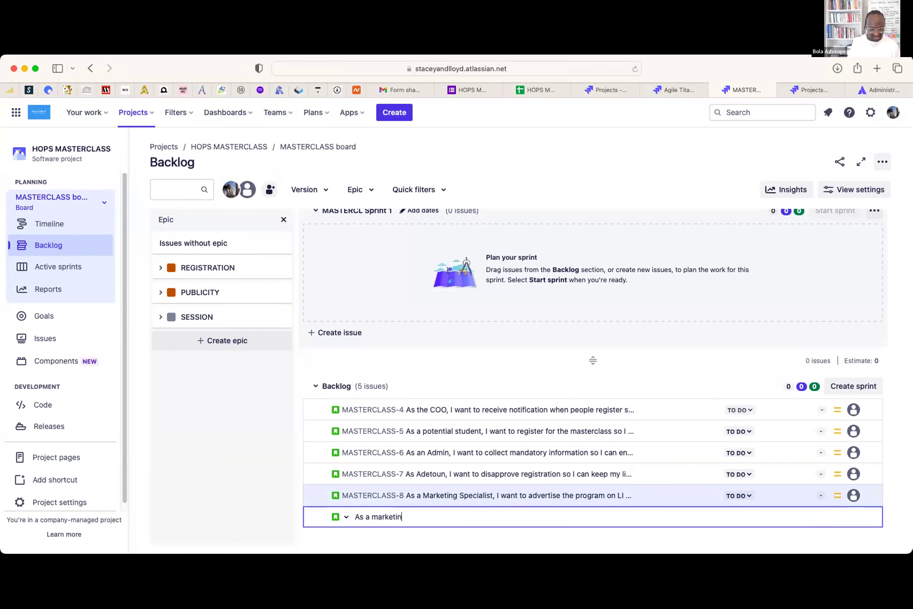
{"action": "type", "text": "g Specialist, I want to "}
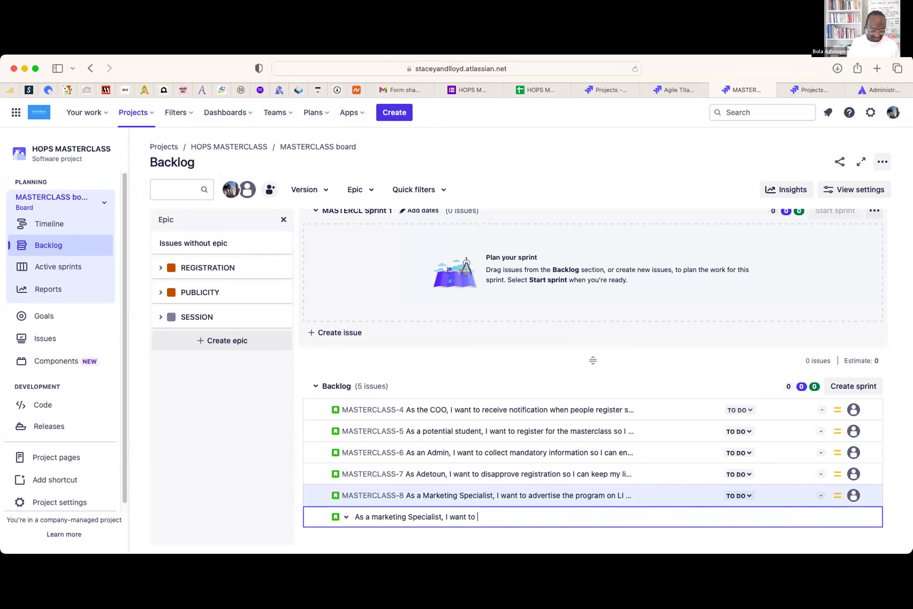
{"action": "type", "text": "create visually "}
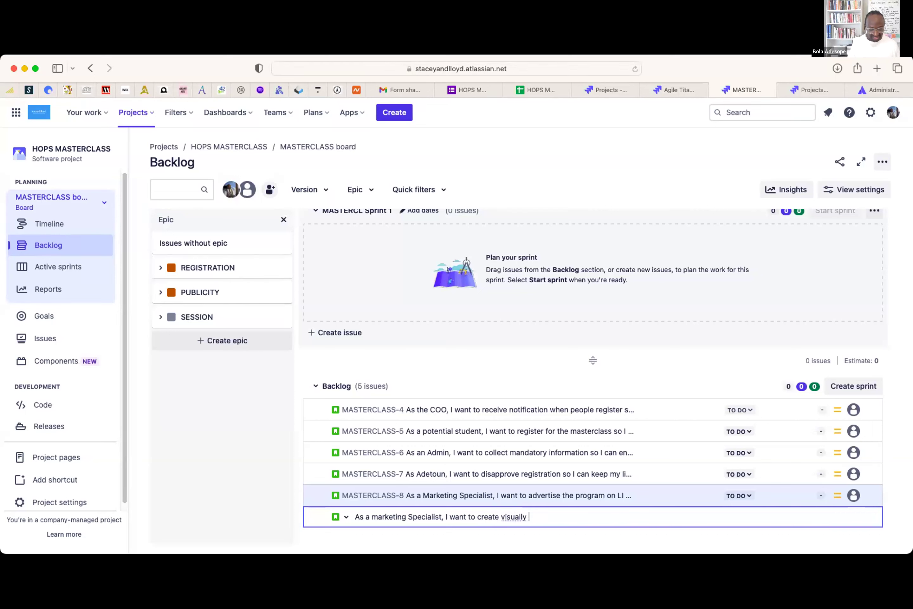
{"action": "type", "text": "appealing flyers so peo"}
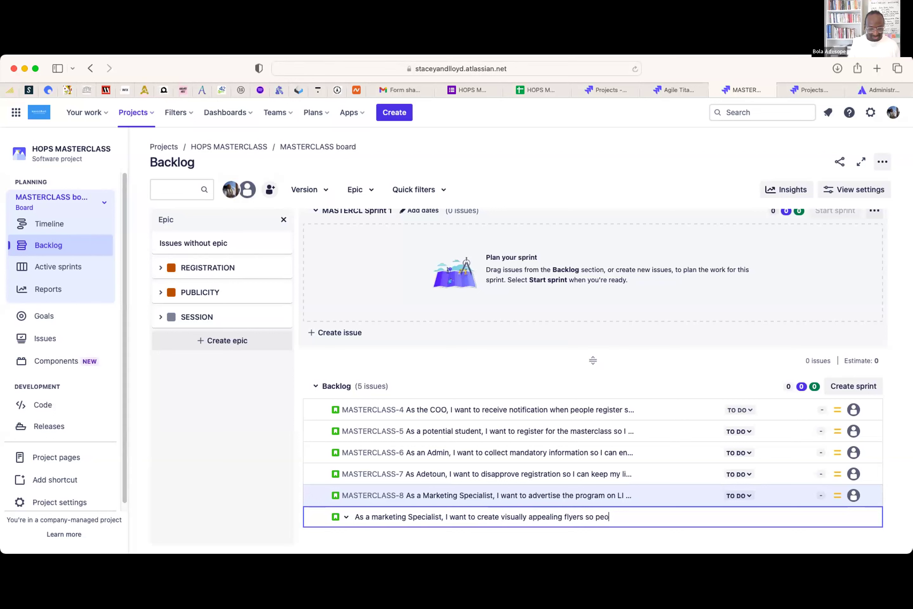
{"action": "type", "text": "ple can be attacted to the program"}
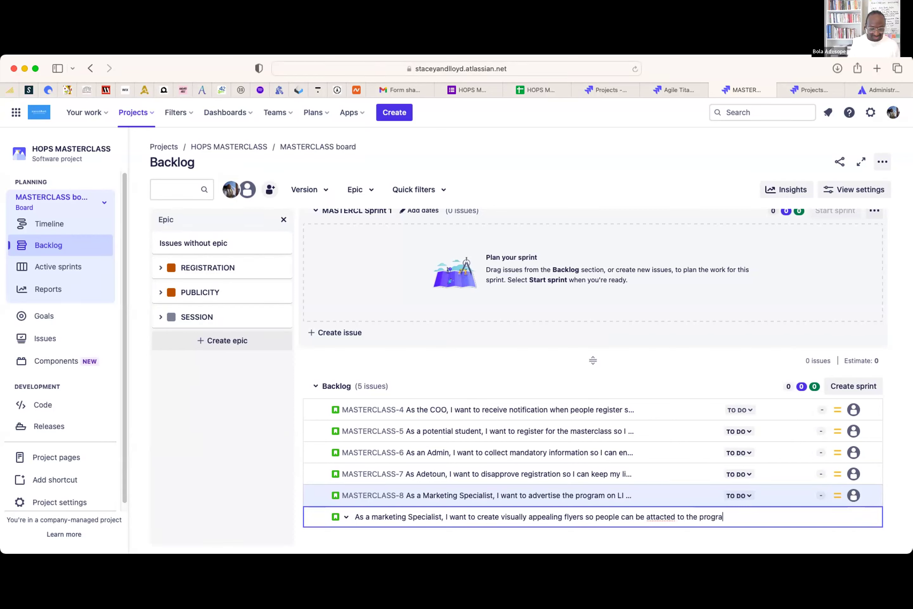
{"action": "key", "text": "Return"}
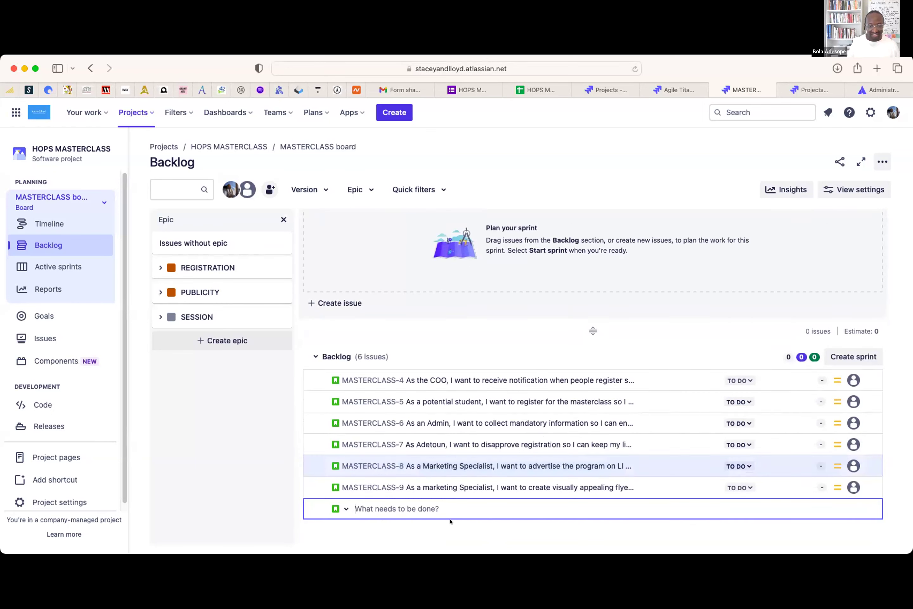
{"action": "type", "text": "As a Tra"}
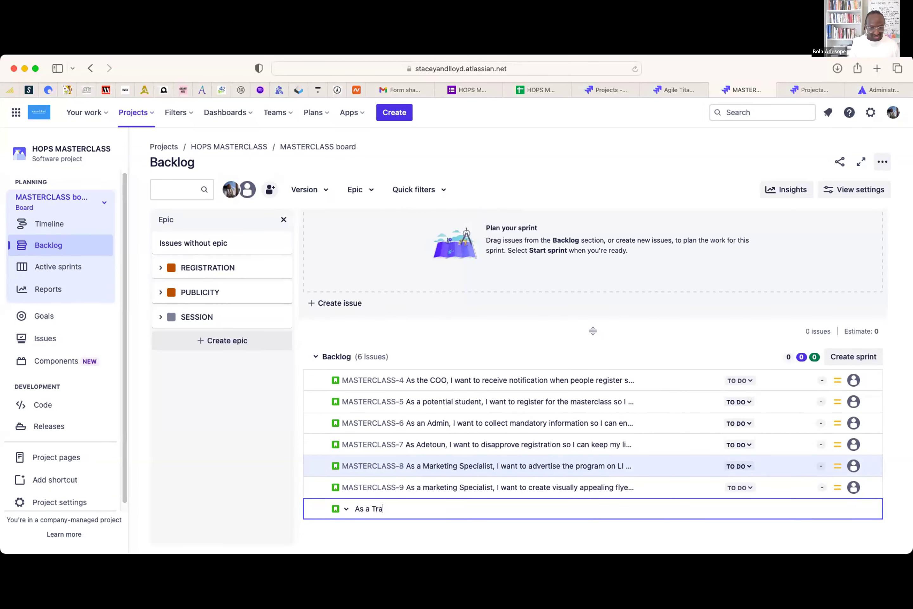
{"action": "type", "text": "iner, I want to onboard people to Jira "}
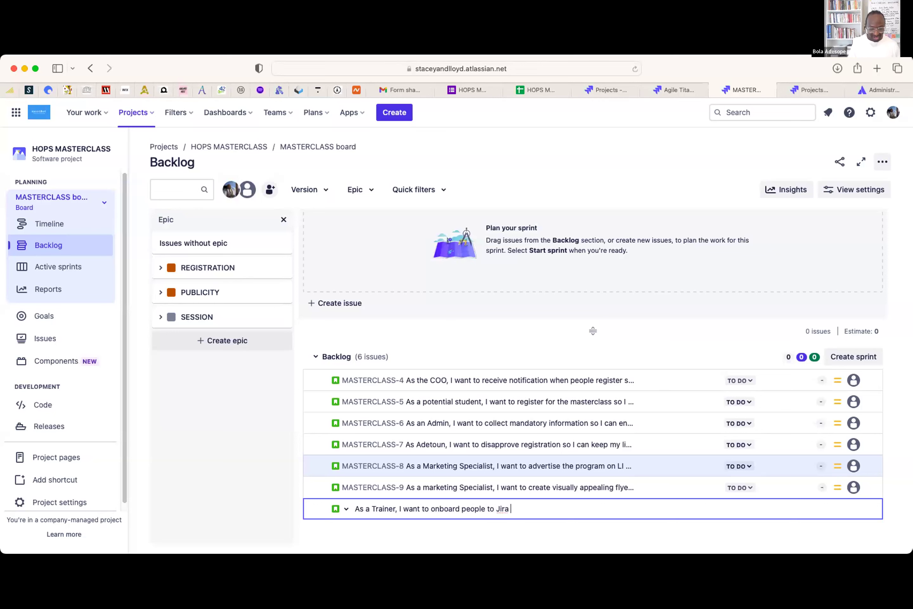
{"action": "type", "text": "so they can participate"}
{"action": "key", "text": "Return"}
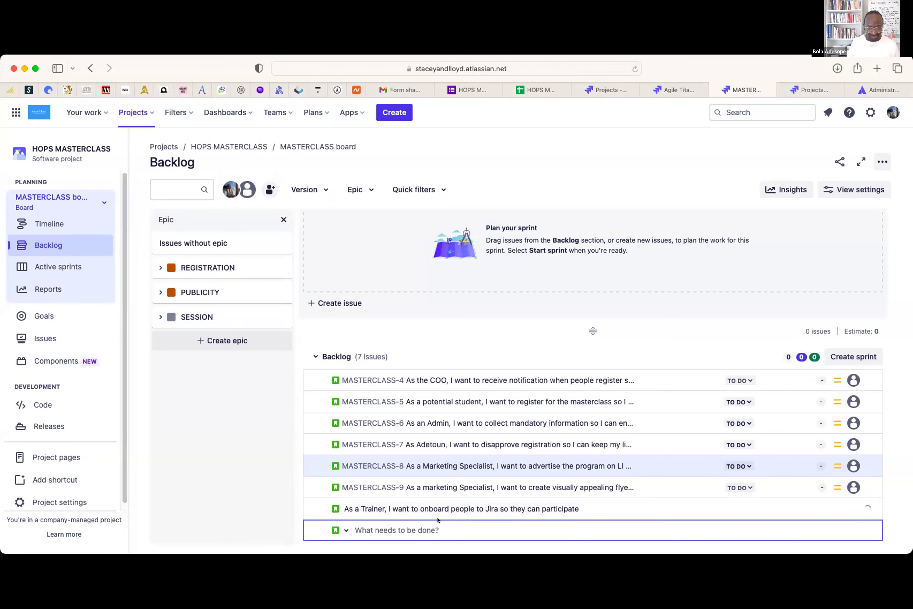
{"action": "type", "text": "As"}
{"action": "key", "text": "BackSpace"}
{"action": "type", "text": "a Trainer, I want to "}
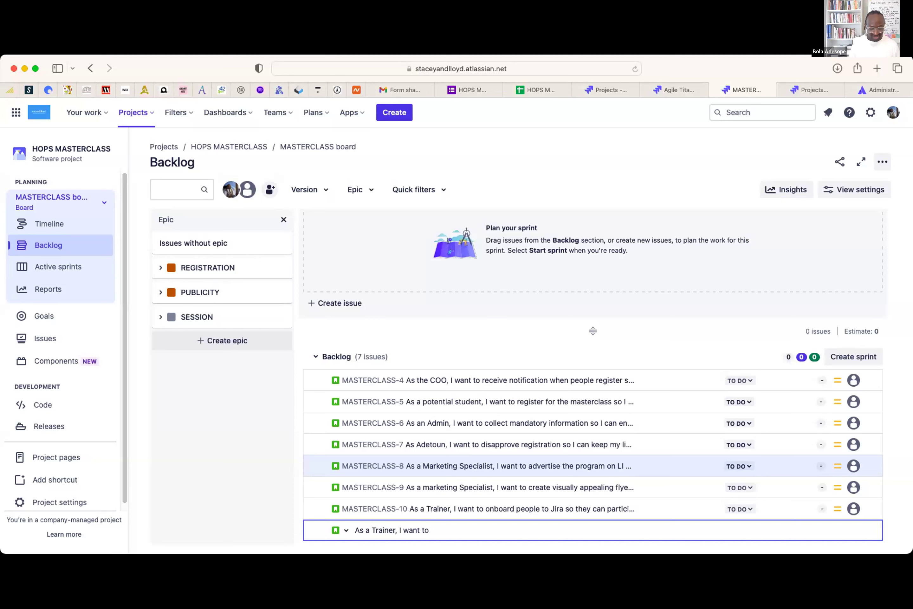
{"action": "type", "text": "approve onabording so peop"}
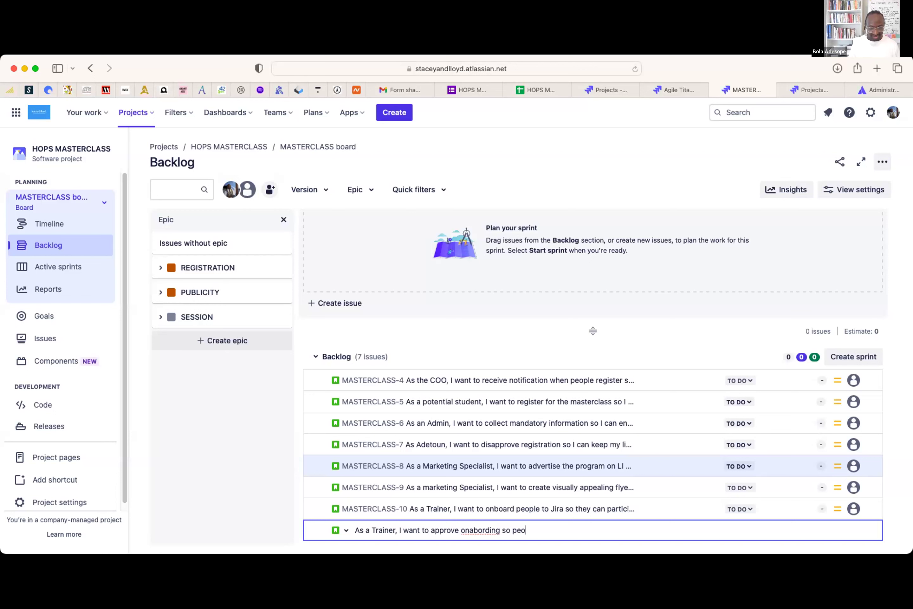
{"action": "key", "text": "BackSpace"}
{"action": "key", "text": "BackSpace"}
{"action": "type", "text": "ople are on the"}
{"action": "key", "text": "Return"}
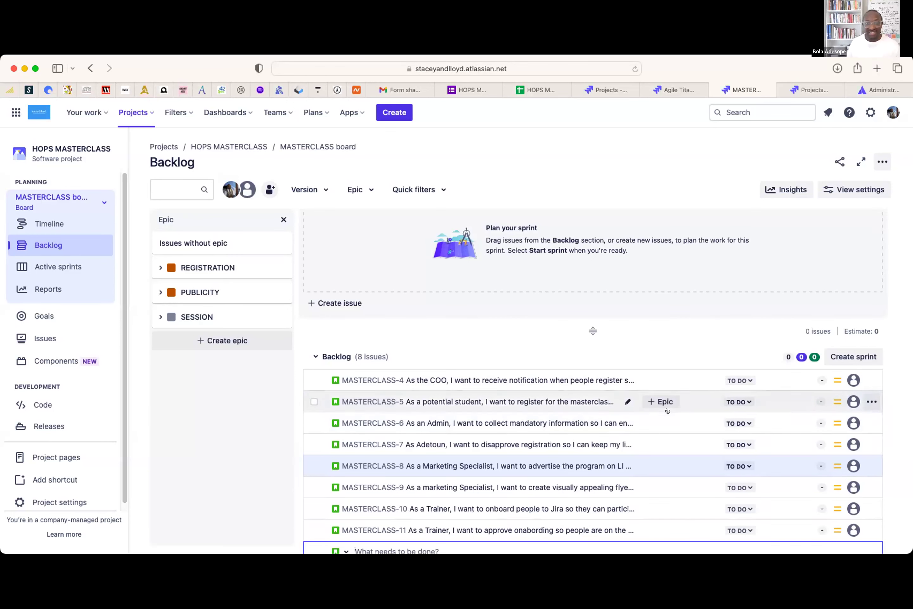
{"action": "scroll", "coordinate": [410, 453], "scroll_direction": "down", "scroll_amount": 2}
{"action": "scroll", "coordinate": [409, 452], "scroll_direction": "down", "scroll_amount": 2}
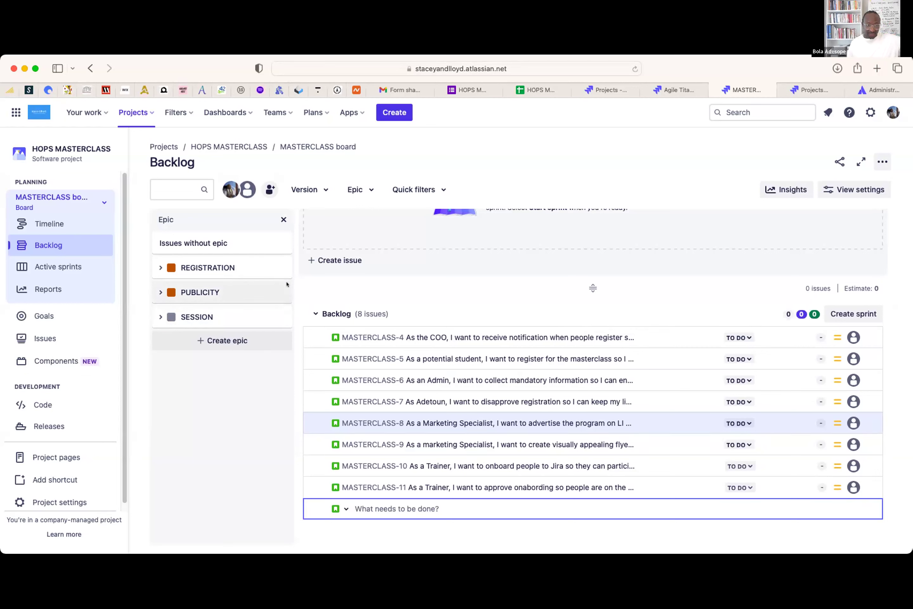
- Under the REGISTRATION epic filter, add the Co-Founder story on tracking registrant locations to manage time zones
{"action": "left_click", "coordinate": [199, 266]}
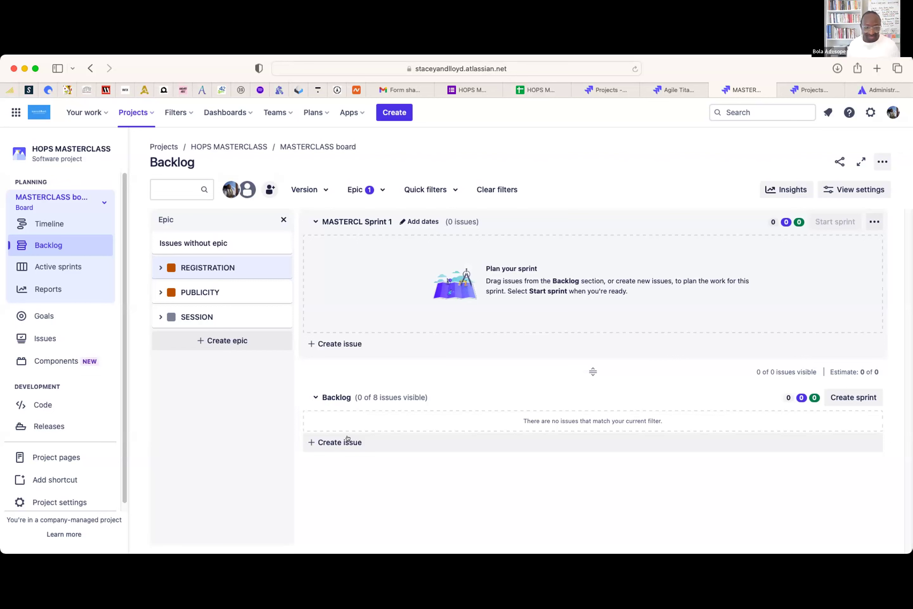
{"action": "left_click", "coordinate": [331, 444]}
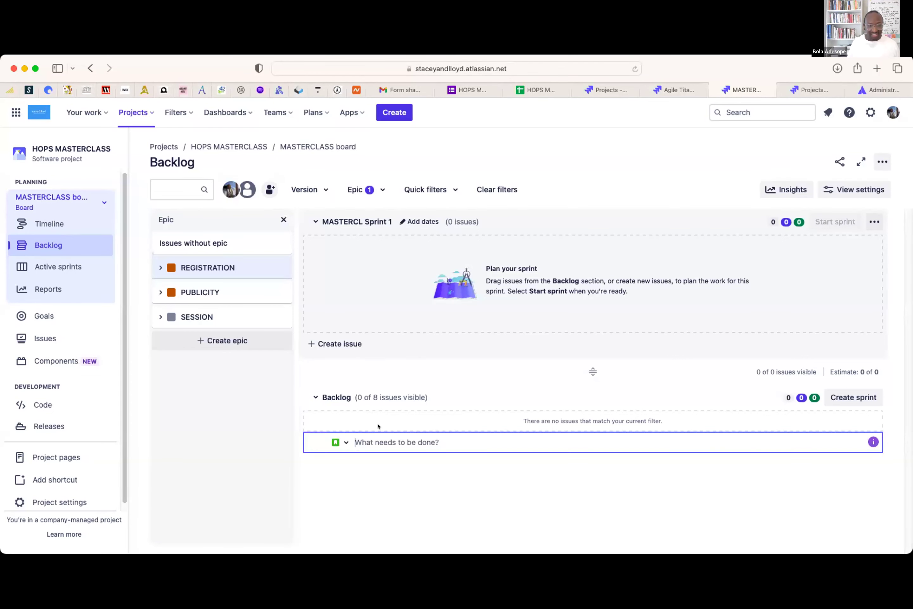
{"action": "type", "text": "As a "}
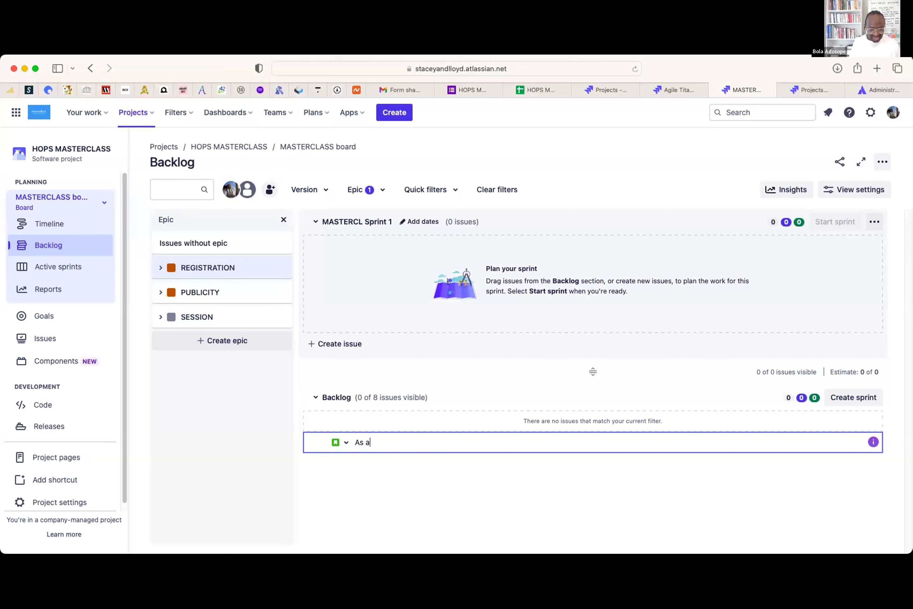
{"action": "type", "text": "Co-Founder, I want to "}
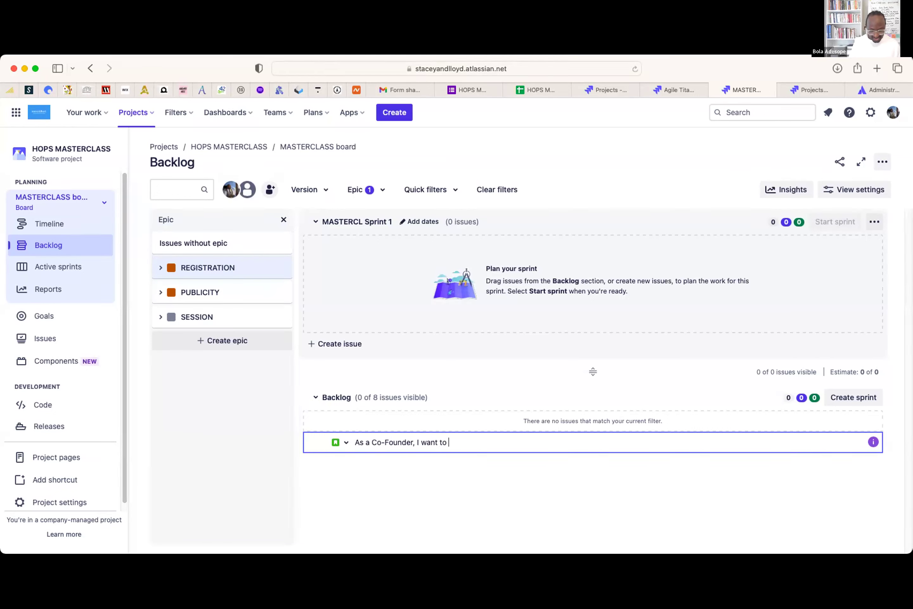
{"action": "type", "text": "track location of registrants so I can nbetter manage timex"}
{"action": "key", "text": "BackSpace"}
{"action": "type", "text": "zones"}
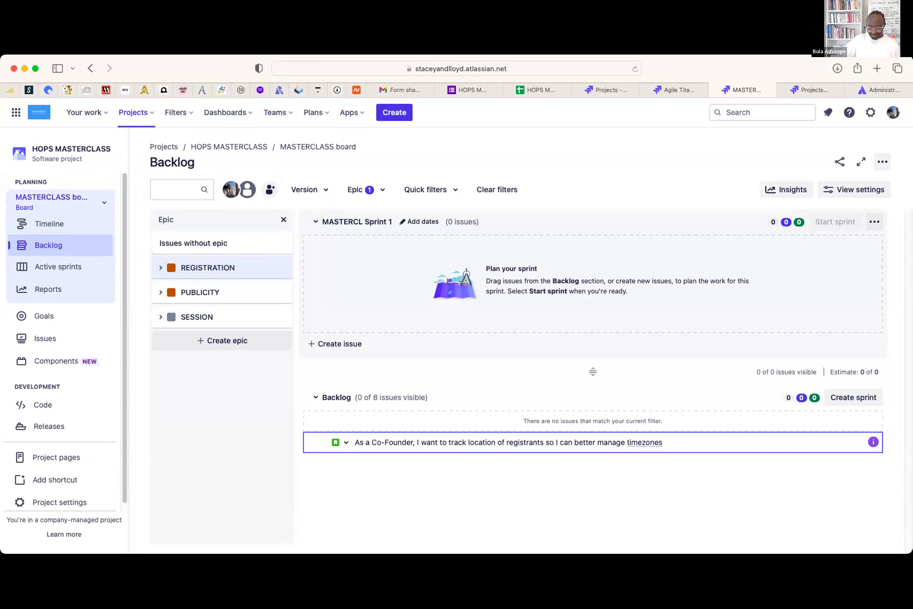
{"action": "key", "text": "Return"}
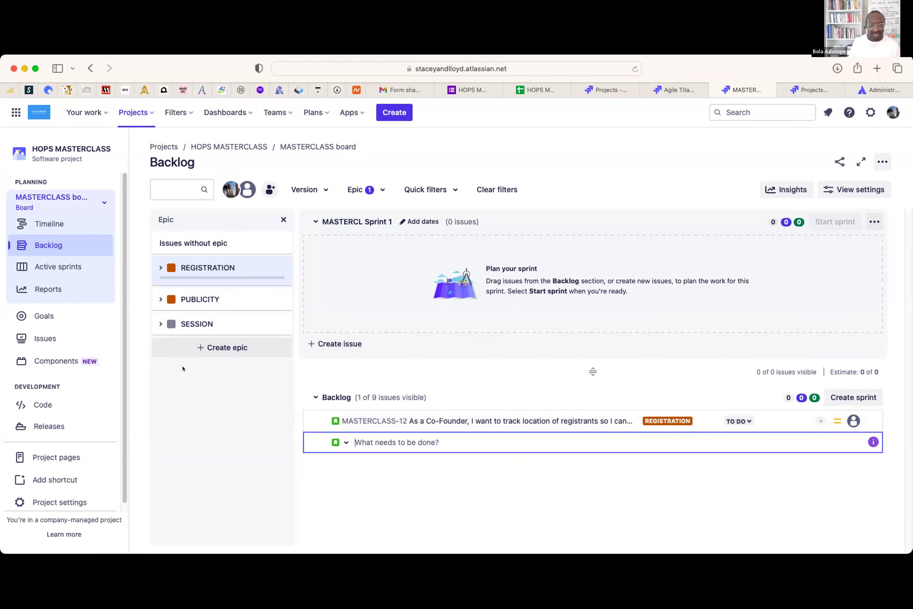
- Clear the epic filter, drag MASTERCLASS-4 and -5 to REGISTRATION, -9 to PUBLICITY, -10 to SESSION, and expand PUBLICITY
{"action": "left_click", "coordinate": [251, 266]}
{"action": "scroll", "coordinate": [725, 489], "scroll_direction": "down", "scroll_amount": 2}
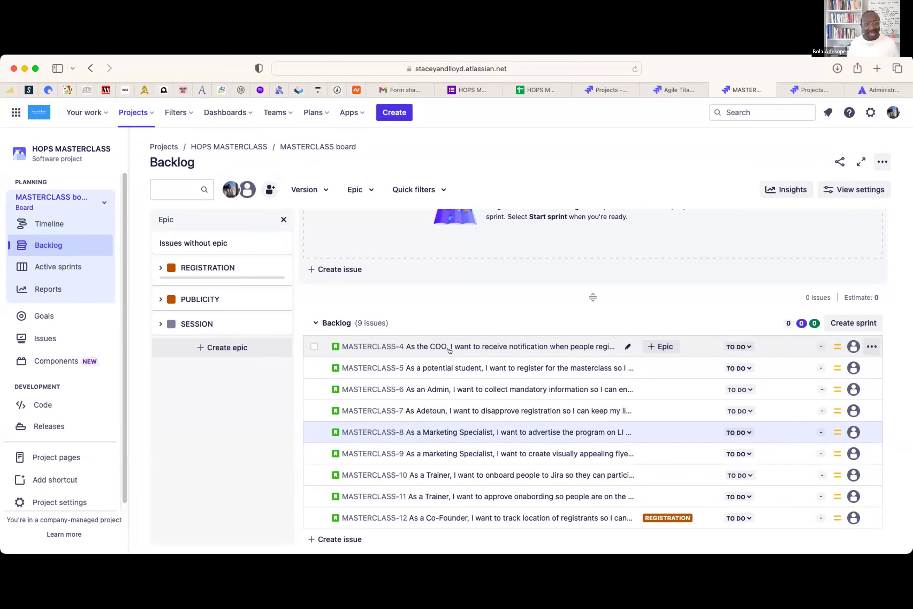
{"action": "left_click_drag", "start_coordinate": [449, 349], "coordinate": [209, 270]}
{"action": "left_click_drag", "start_coordinate": [448, 368], "coordinate": [209, 271]}
{"action": "left_click_drag", "start_coordinate": [448, 454], "coordinate": [181, 291]}
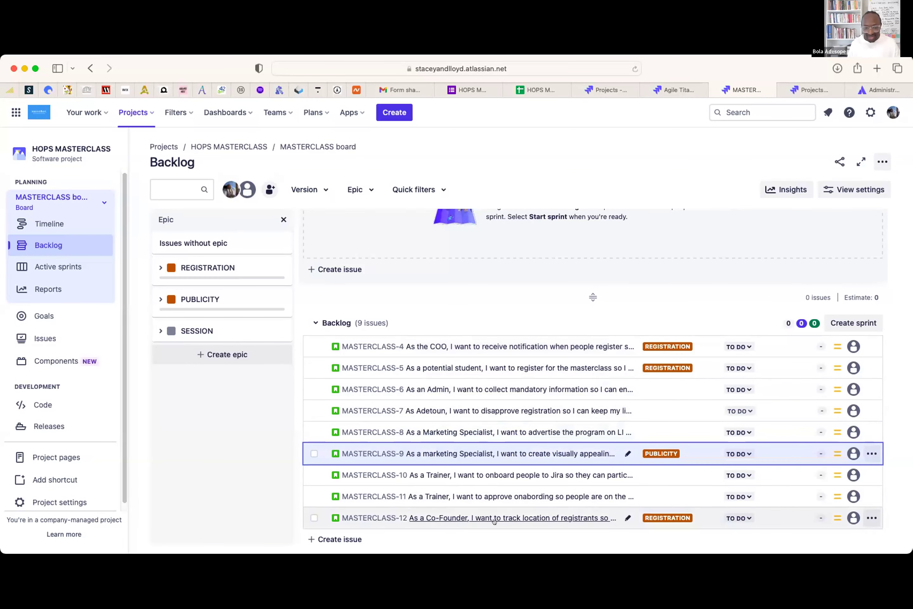
{"action": "left_click", "coordinate": [504, 476]}
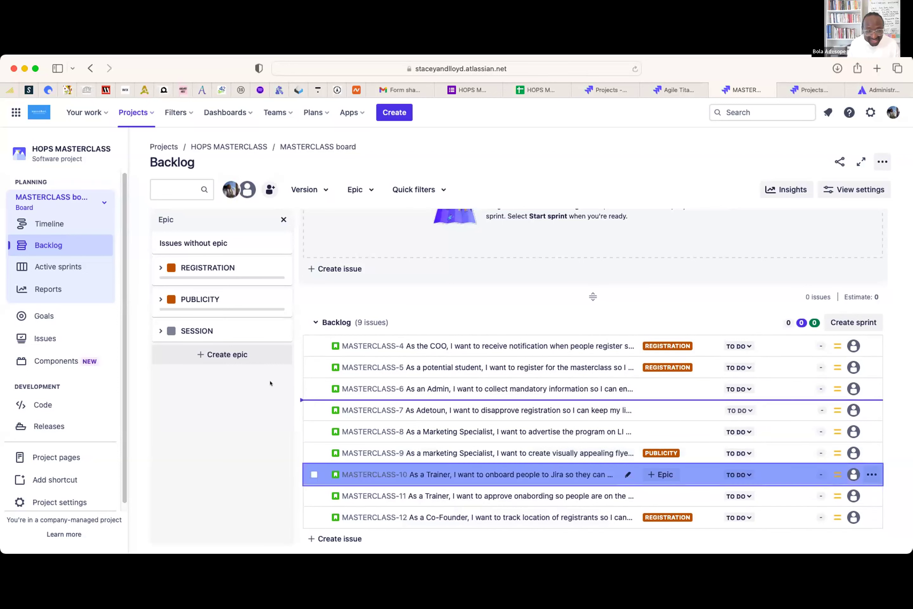
{"action": "left_click_drag", "start_coordinate": [159, 322], "coordinate": [159, 322]}
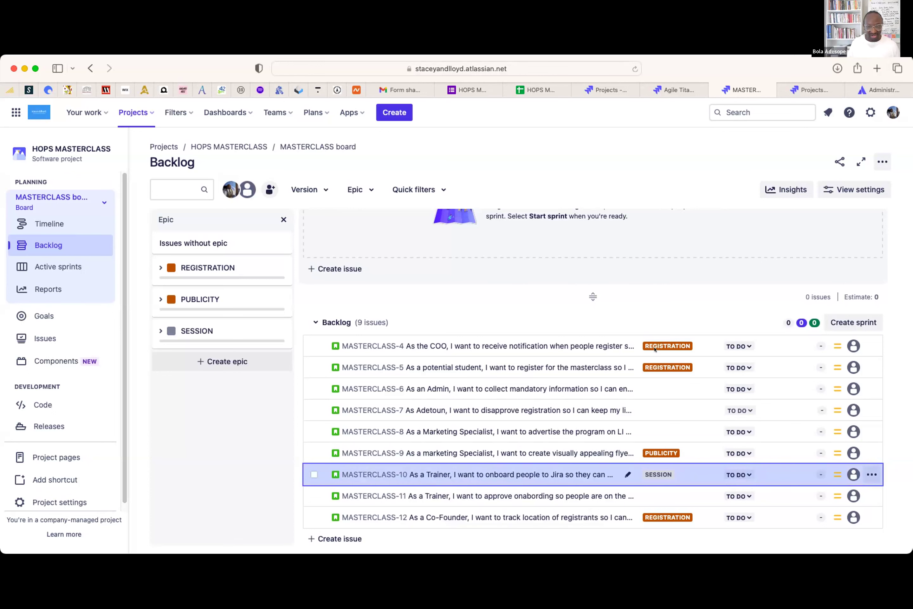
{"action": "scroll", "coordinate": [852, 517], "scroll_direction": "down", "scroll_amount": 2}
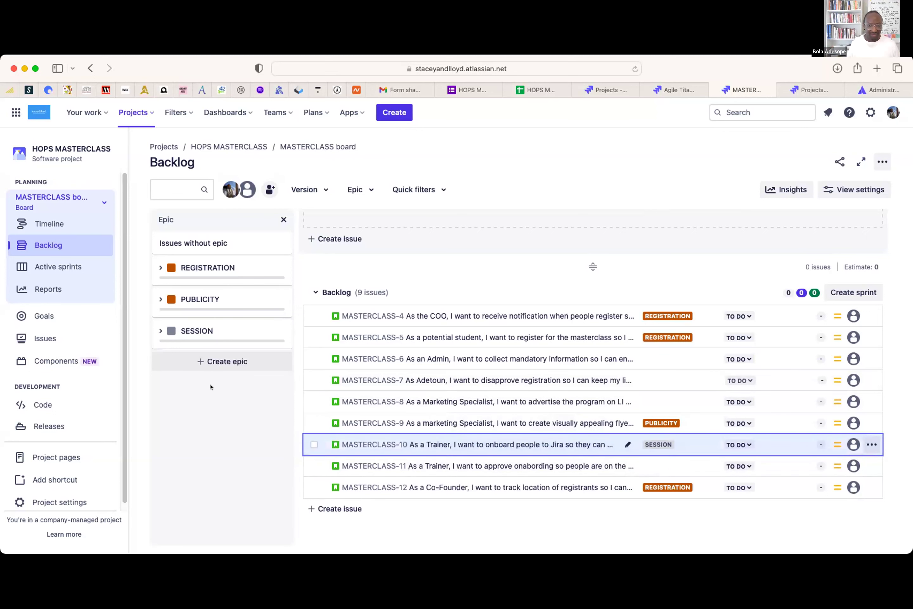
{"action": "left_click", "coordinate": [160, 300]}
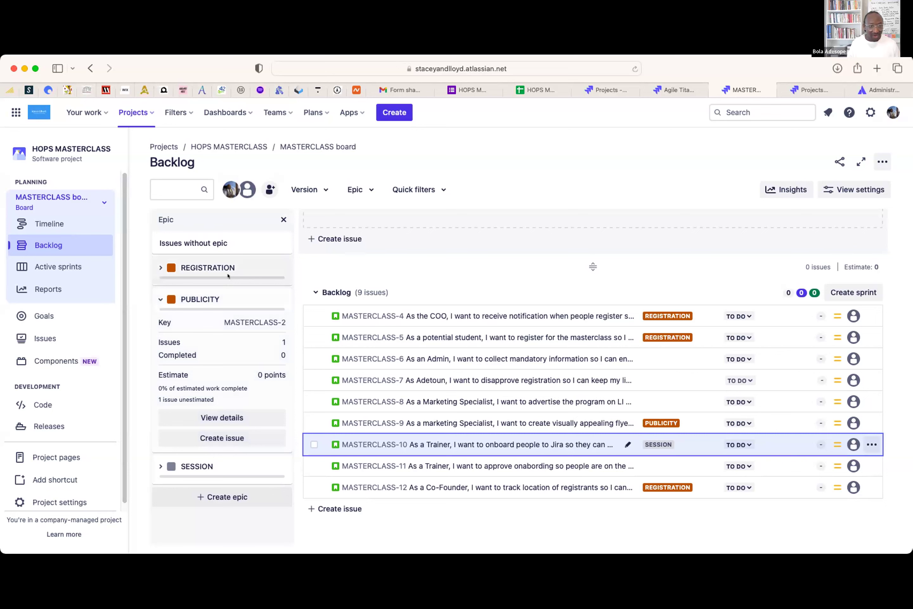
- Rename the REGISTRATION epic to 'Expression of Interest' in its details panel
{"action": "left_click", "coordinate": [209, 267]}
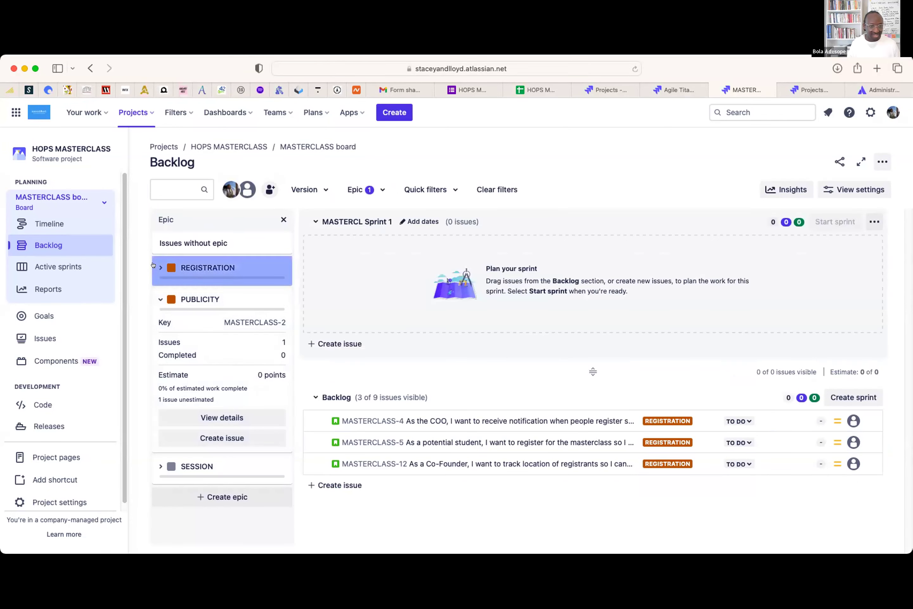
{"action": "left_click", "coordinate": [154, 265]}
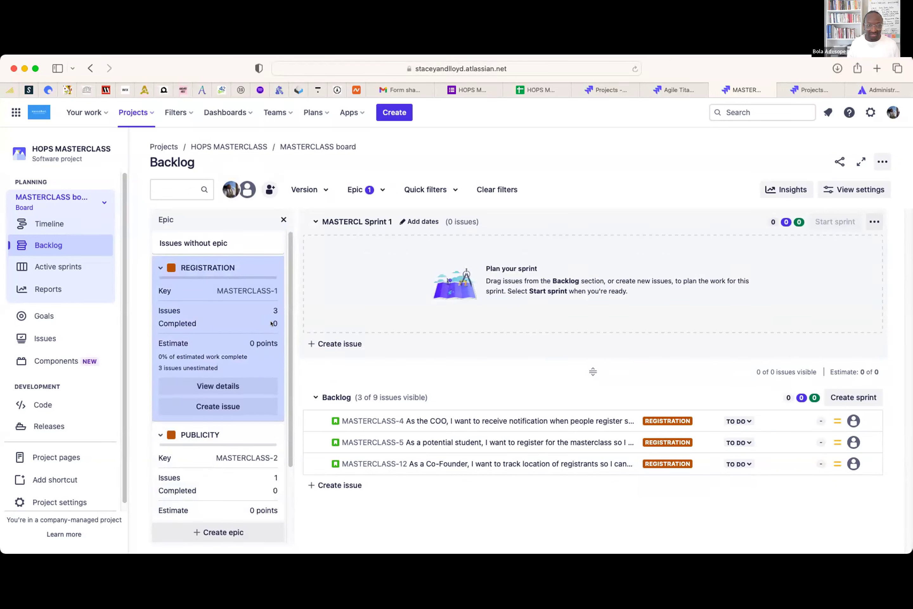
{"action": "left_click", "coordinate": [213, 385]}
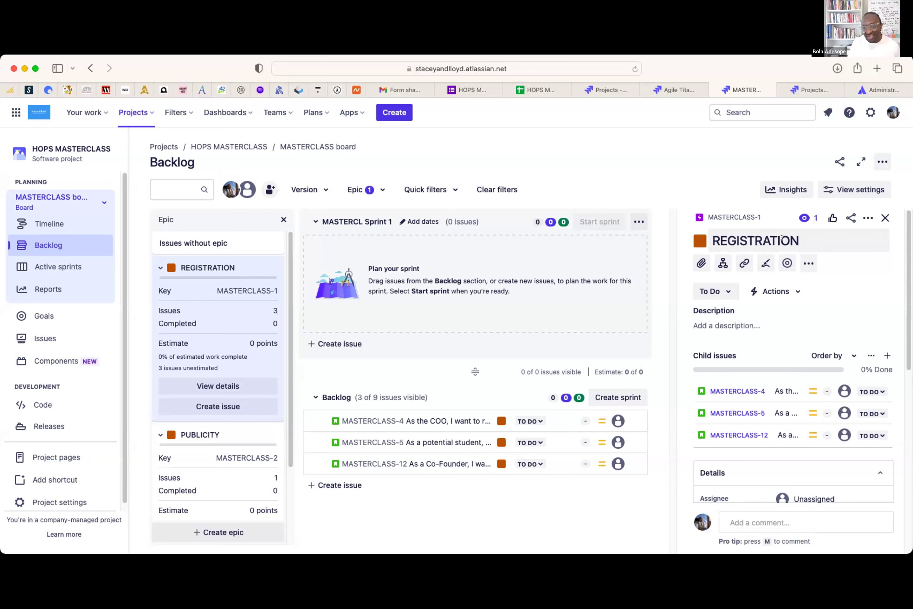
{"action": "left_click", "coordinate": [799, 238]}
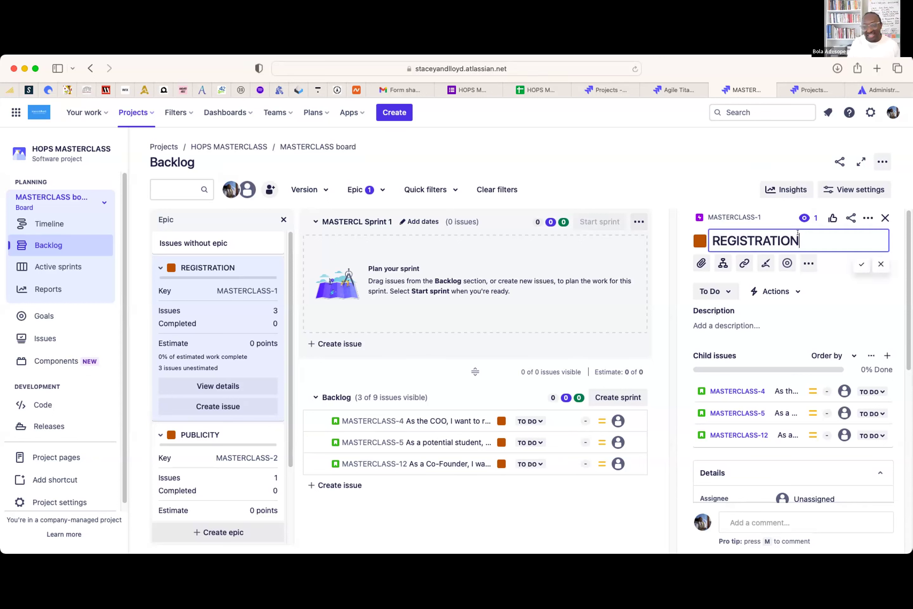
{"action": "left_click_drag", "start_coordinate": [798, 238], "coordinate": [679, 239]}
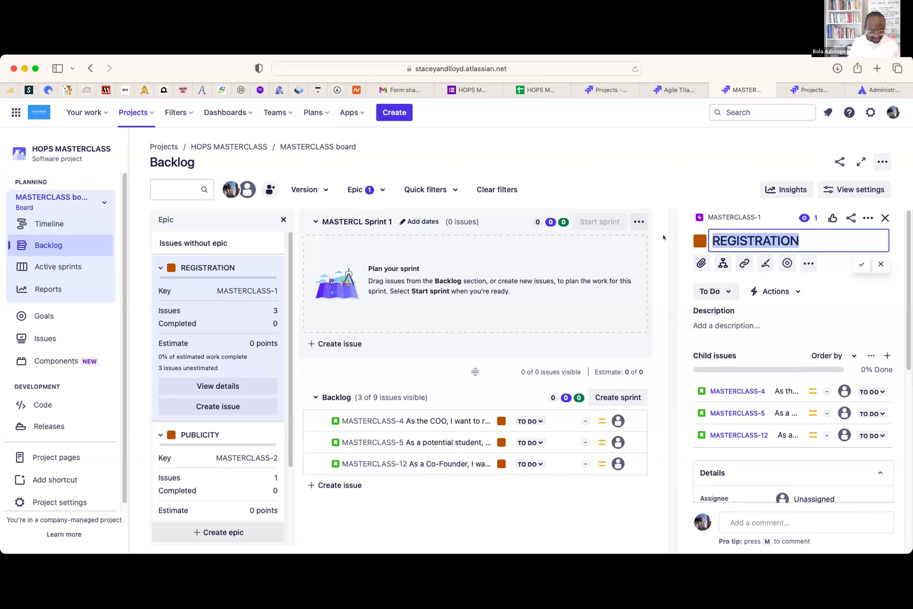
{"action": "type", "text": "Expression of Interest"}
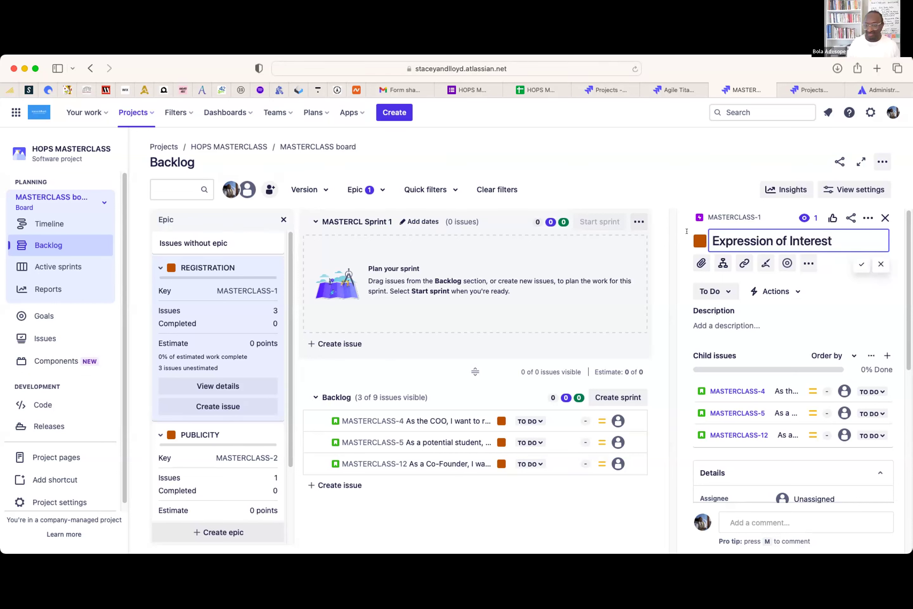
{"action": "left_click", "coordinate": [855, 261]}
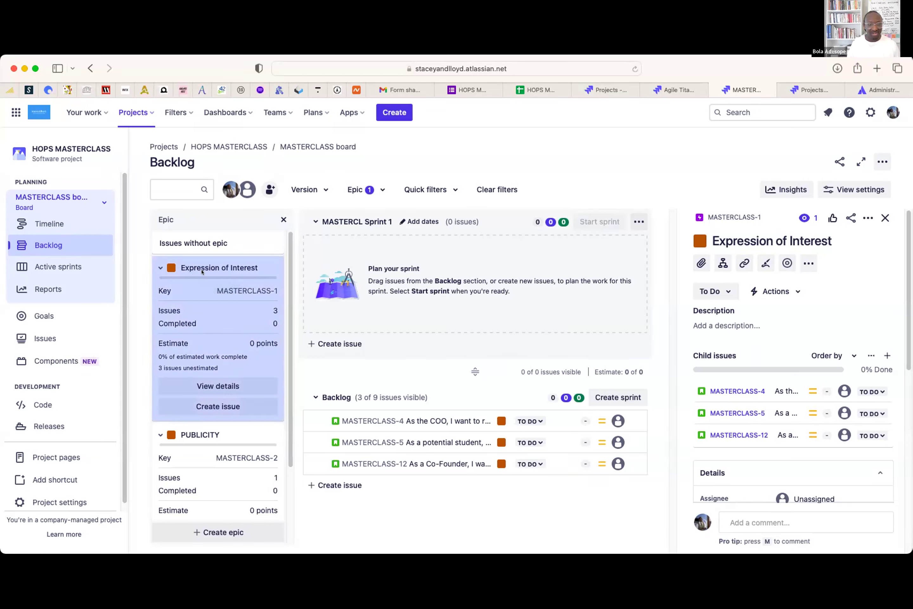
- Change the epic's colour to dark green and close its details
{"action": "left_click", "coordinate": [693, 240]}
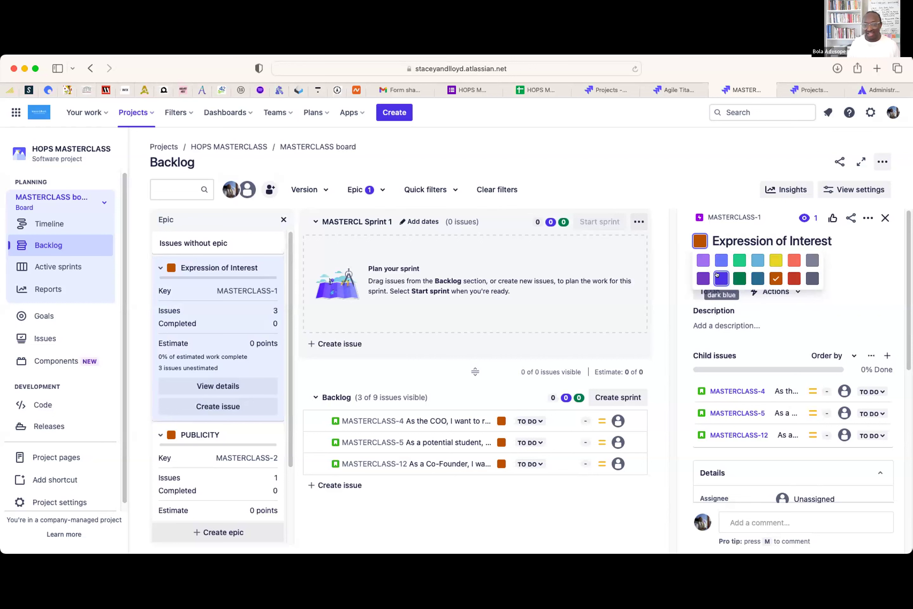
{"action": "left_click", "coordinate": [734, 277]}
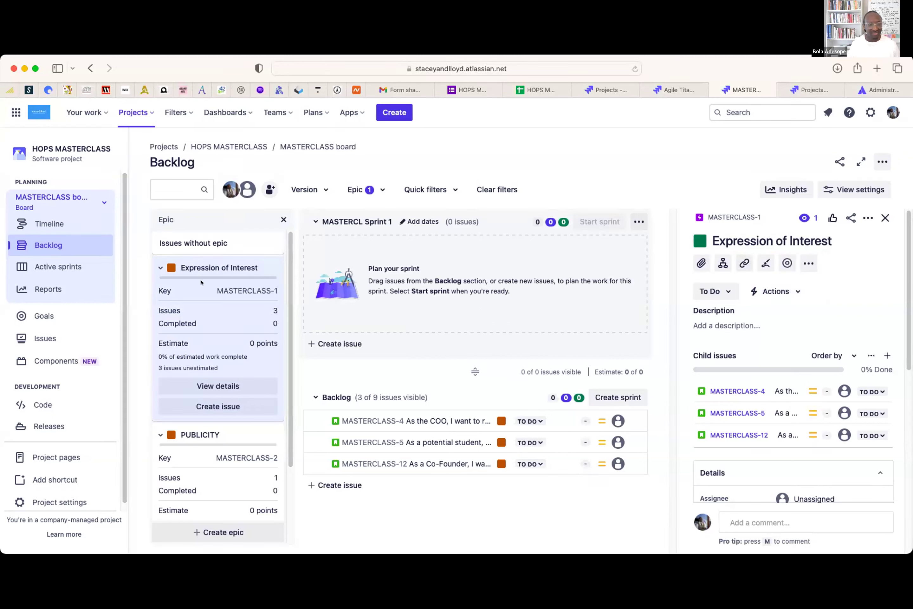
{"action": "left_click", "coordinate": [885, 218]}
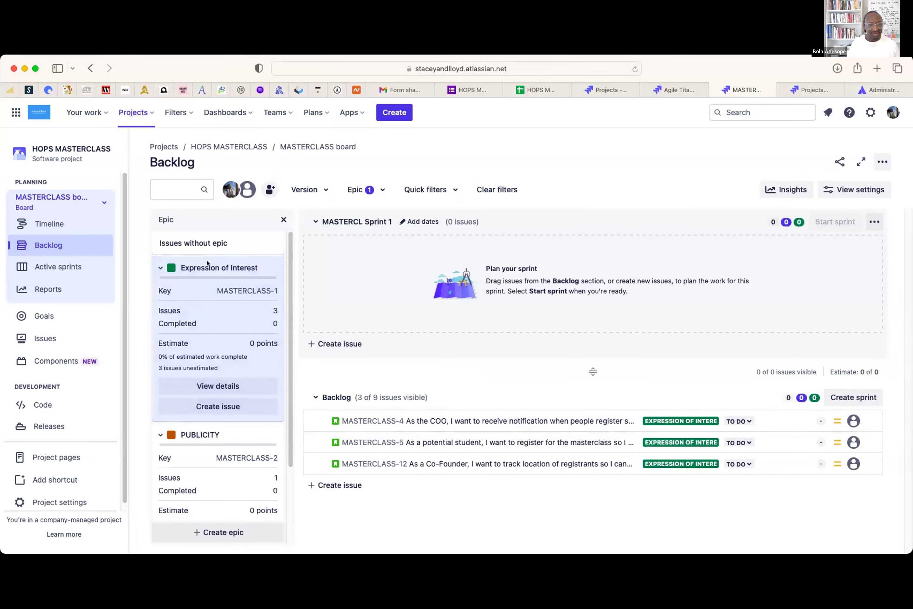
- Collapse the Expression of Interest and PUBLICITY epics, then filter to SESSION and view its details
{"action": "left_click", "coordinate": [216, 306]}
{"action": "scroll", "coordinate": [723, 439], "scroll_direction": "down", "scroll_amount": 2}
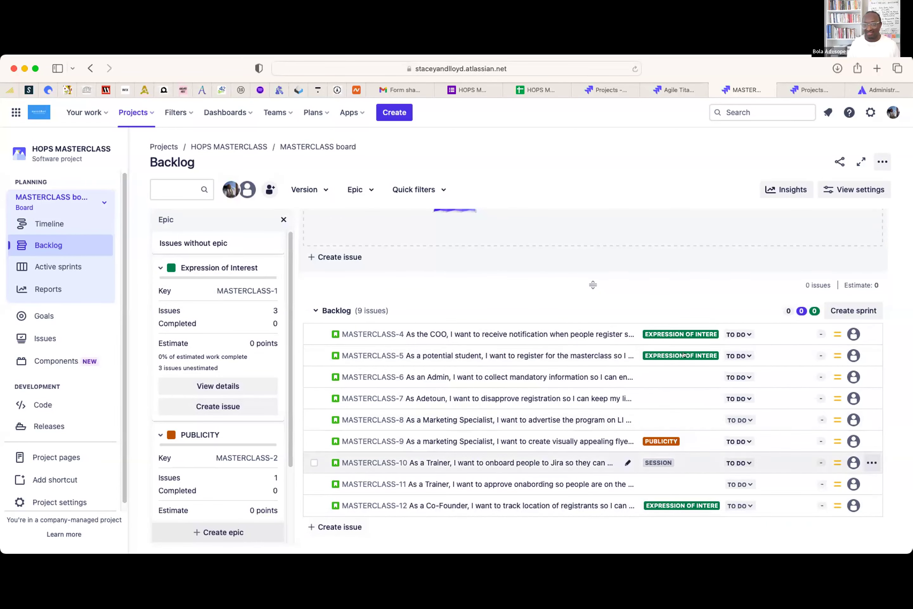
{"action": "mouse_move", "coordinate": [656, 488]}
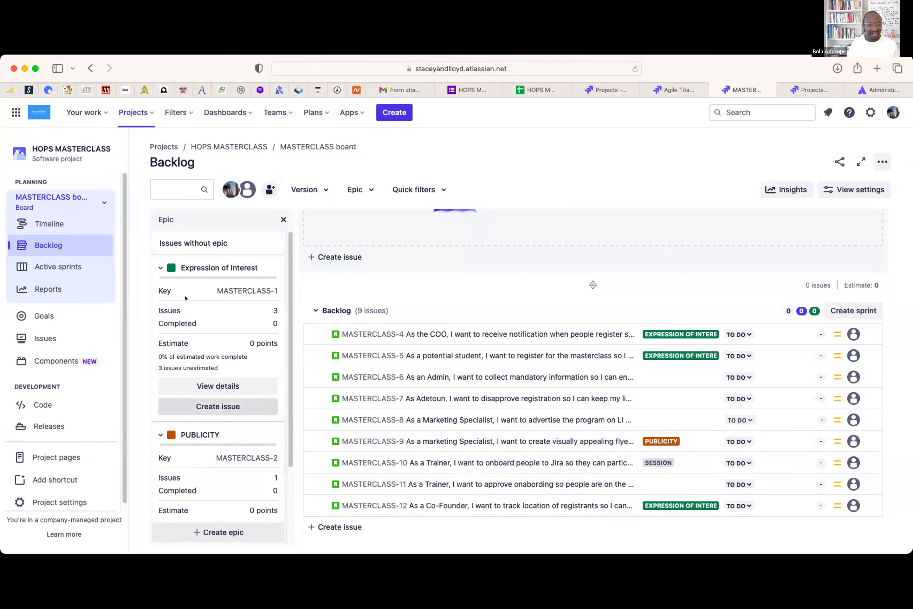
{"action": "left_click", "coordinate": [153, 267]}
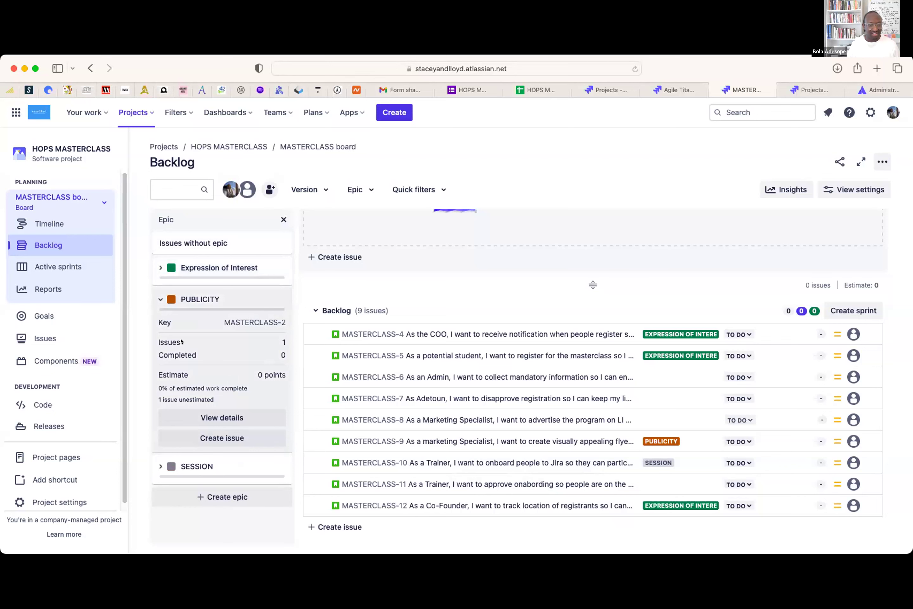
{"action": "left_click", "coordinate": [151, 292]}
{"action": "left_click", "coordinate": [154, 328]}
{"action": "left_click", "coordinate": [157, 330]}
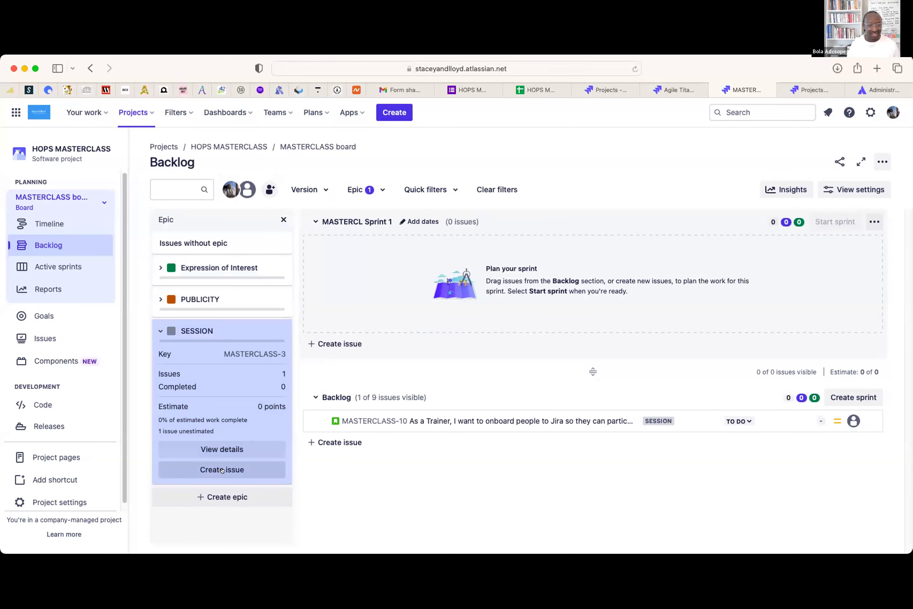
{"action": "left_click", "coordinate": [230, 447]}
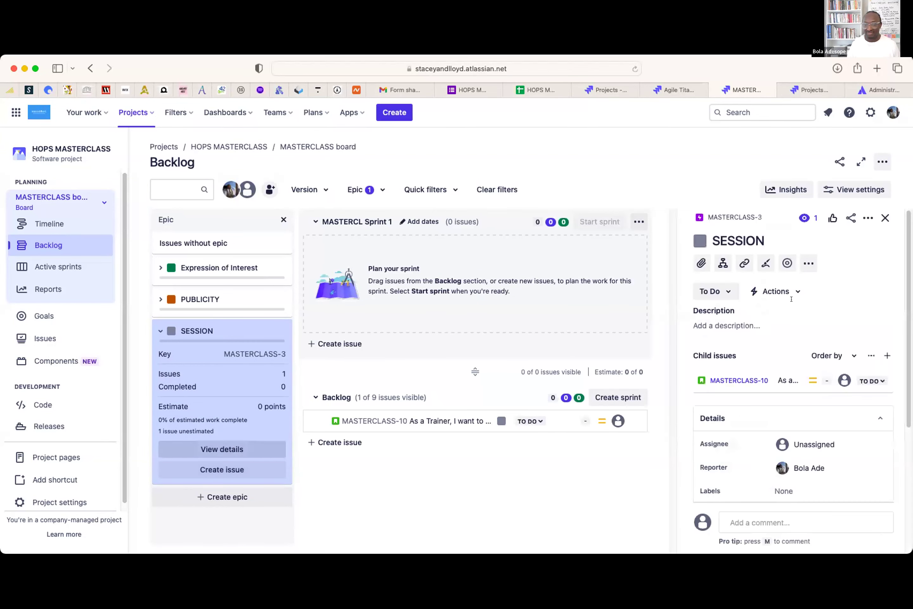
- Retitle epic MASTERCLASS-3 from SESSION to 'Hands-On' and recolour it from grey to purple
{"action": "left_click", "coordinate": [776, 240]}
{"action": "double_click", "coordinate": [776, 240]}
{"action": "type", "text": "Hands-On"}
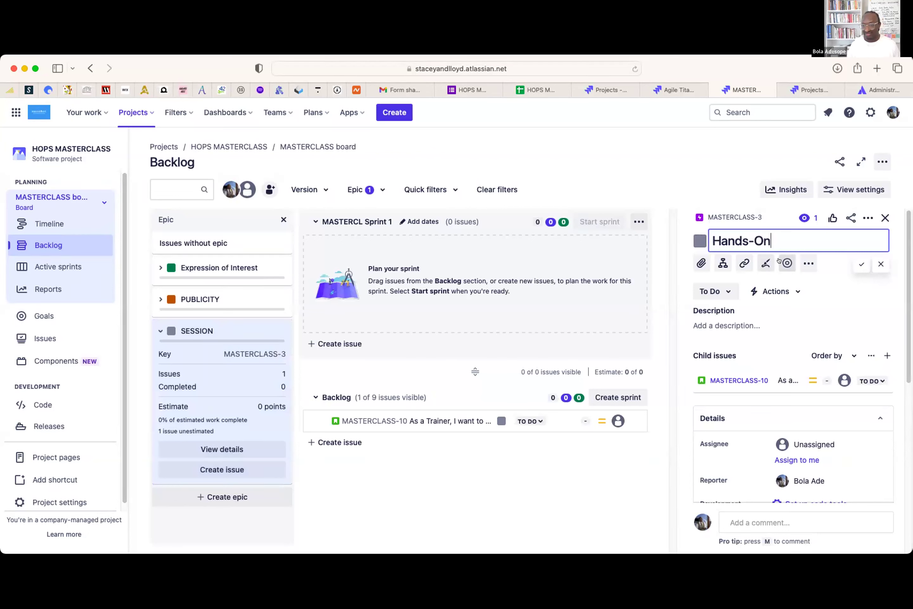
{"action": "left_click", "coordinate": [859, 264]}
{"action": "left_click", "coordinate": [699, 240]}
{"action": "left_click", "coordinate": [701, 260]}
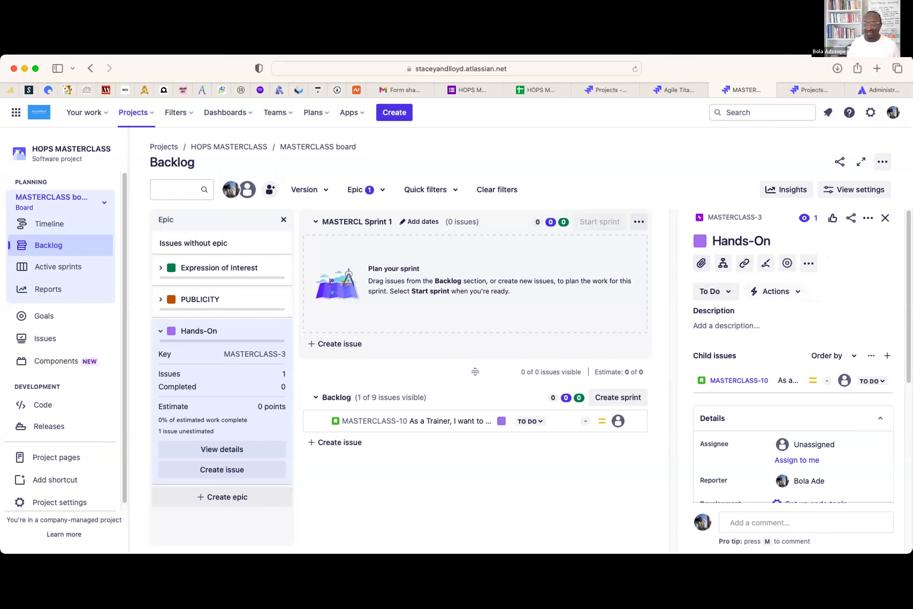
{"action": "left_click", "coordinate": [885, 218]}
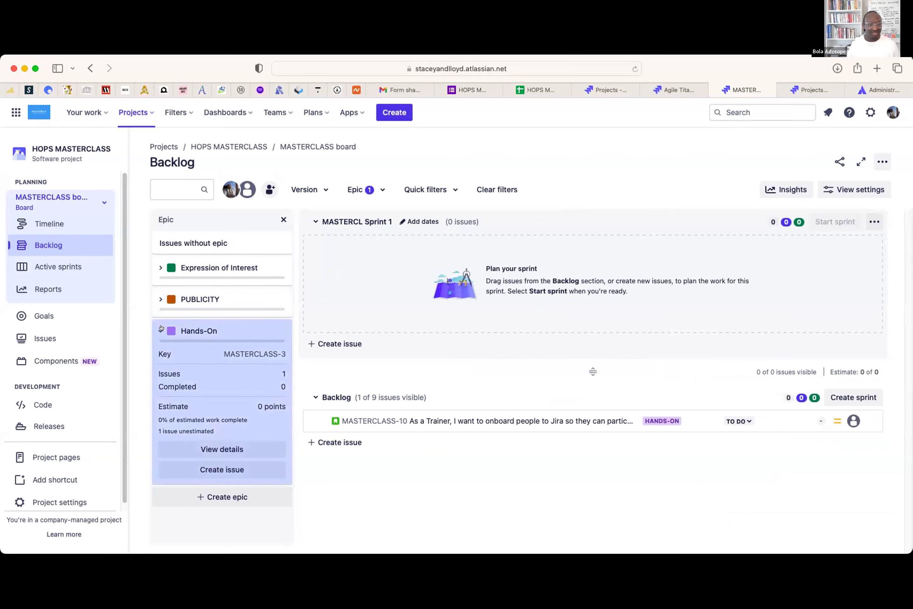
- Collapse the Hands-On epic and remove its filter so all nine stories show
{"action": "left_click", "coordinate": [162, 327]}
{"action": "left_click", "coordinate": [226, 329]}
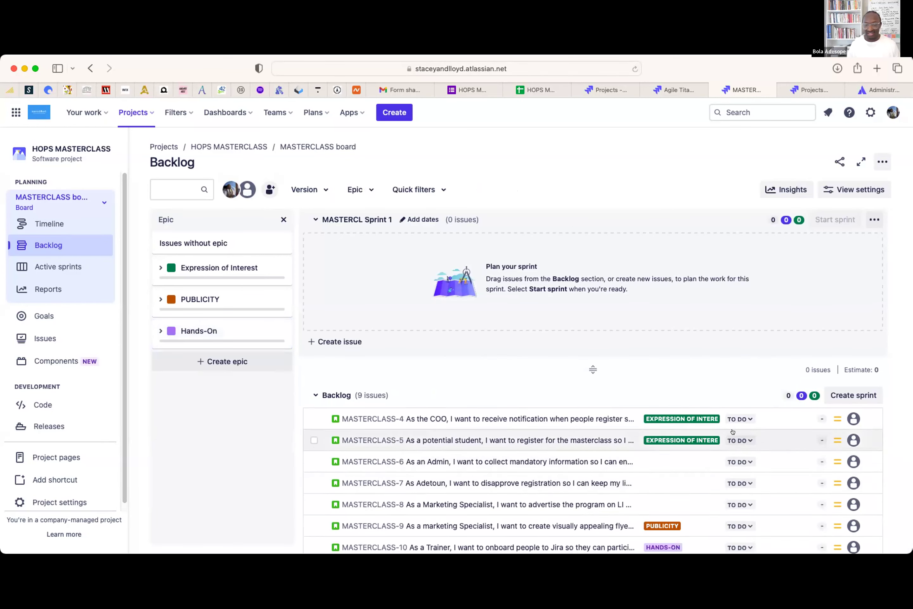
{"action": "scroll", "coordinate": [732, 431], "scroll_direction": "down", "scroll_amount": 4}
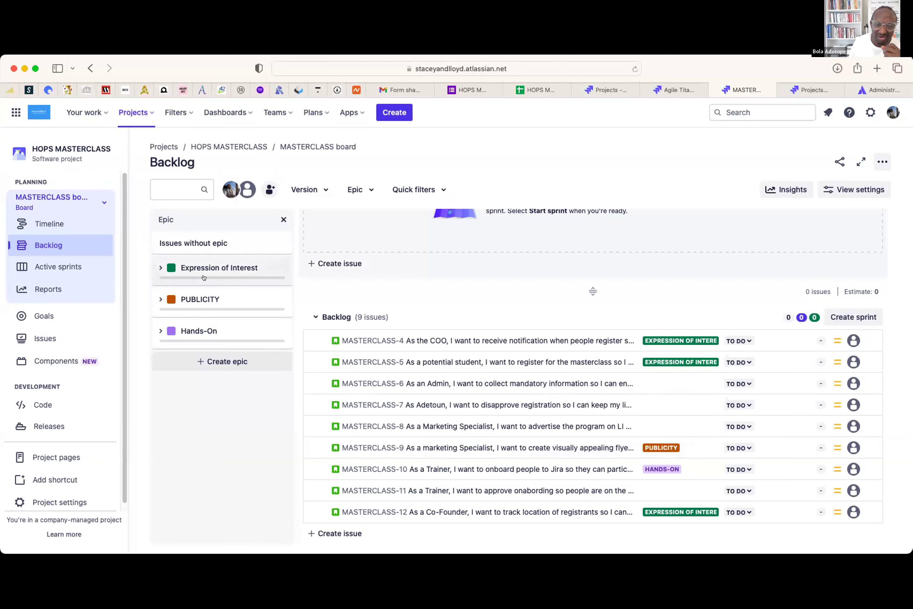
{"action": "mouse_move", "coordinate": [219, 273]}
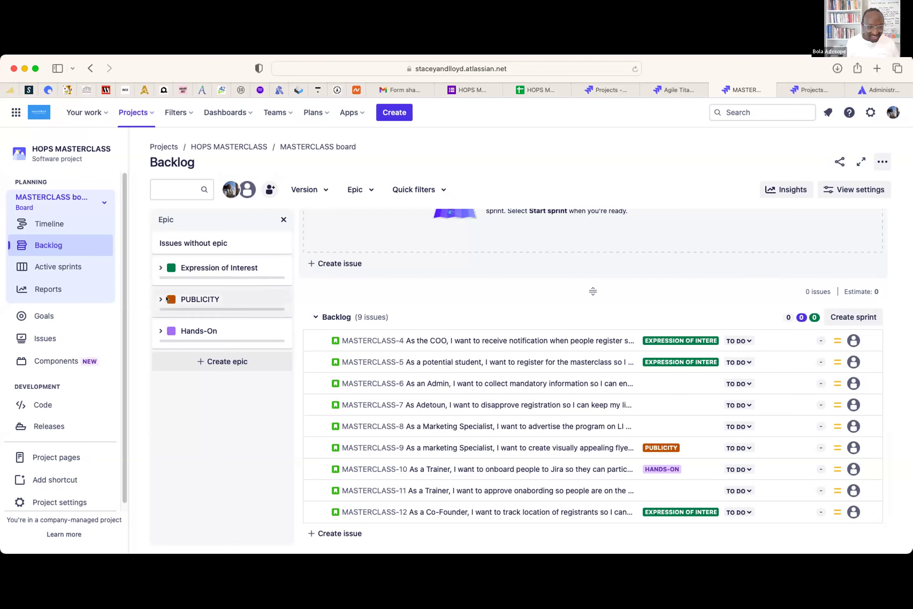
{"action": "left_click", "coordinate": [161, 267]}
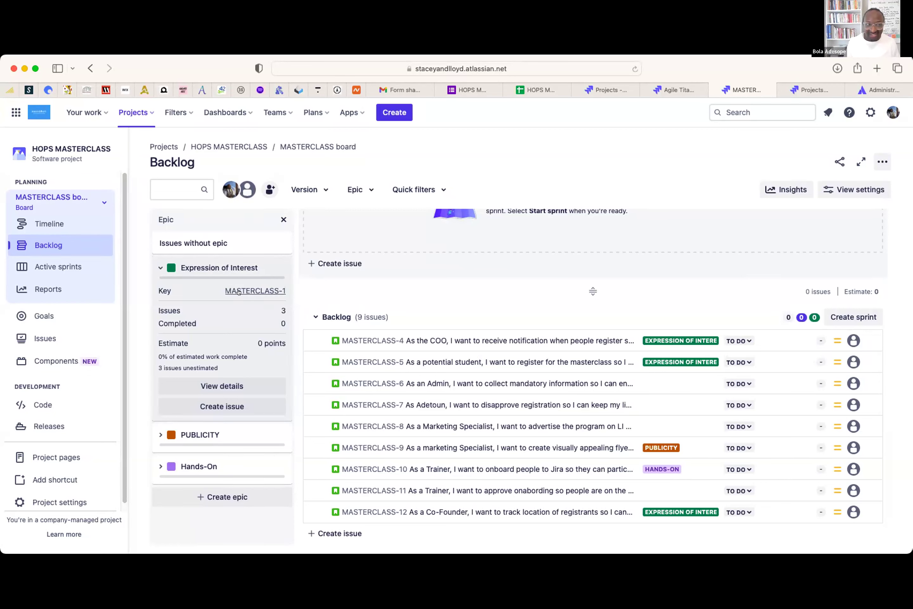
{"action": "left_click", "coordinate": [162, 267]}
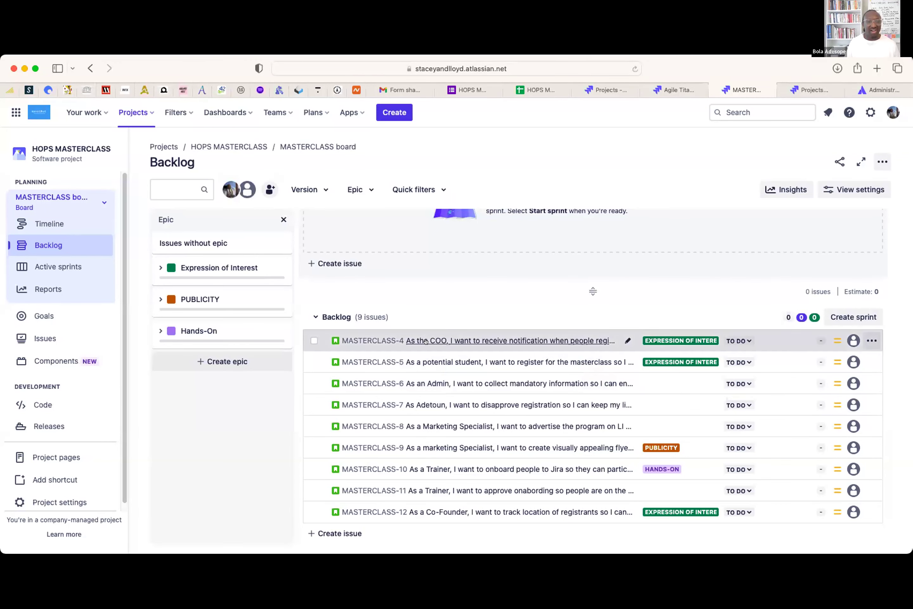
- In MASTERCLASS-4's summary, change the role from COO to Admin
{"action": "left_click", "coordinate": [509, 347]}
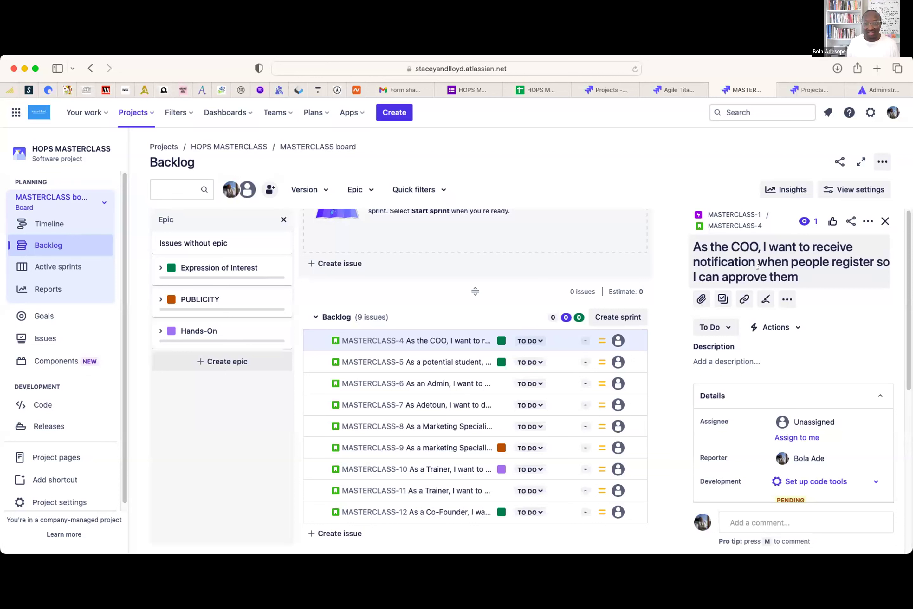
{"action": "left_click", "coordinate": [757, 255]}
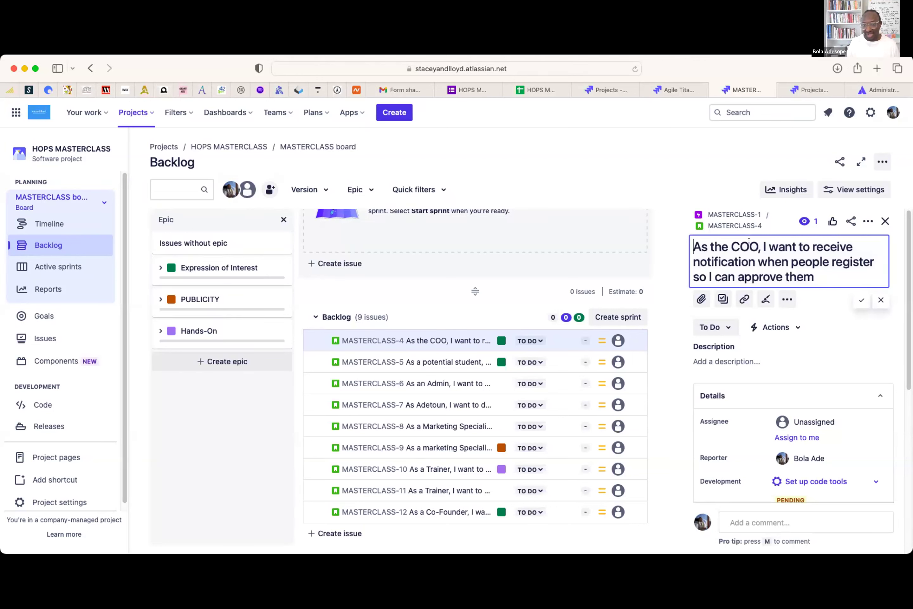
{"action": "left_click", "coordinate": [758, 247]}
{"action": "key", "text": "BackSpace"}
{"action": "key", "text": "BackSpace"}
{"action": "key", "text": "BackSpace"}
{"action": "type", "text": "Admin"}
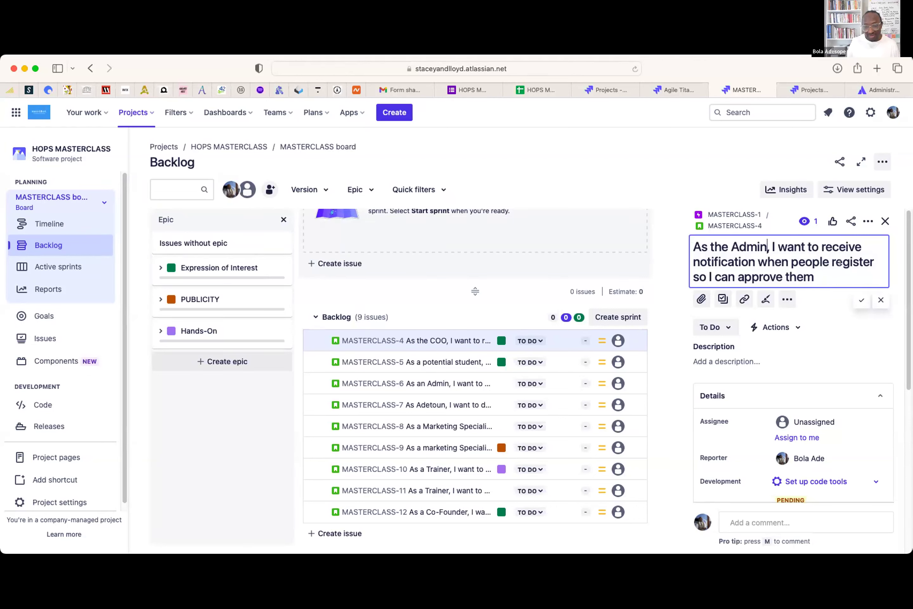
- Insert 'for the program' after 'register' in the summary and save it
{"action": "left_click", "coordinate": [875, 261]}
{"action": "type", "text": "for the prso I can ap"}
{"action": "key", "text": "BackSpace"}
{"action": "type", "text": "ogram"}
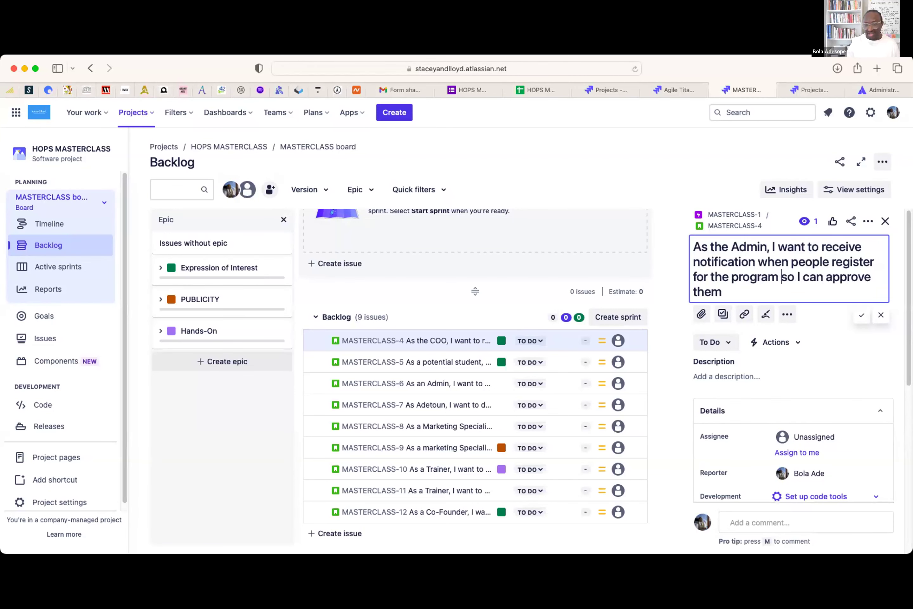
{"action": "left_click", "coordinate": [854, 313]}
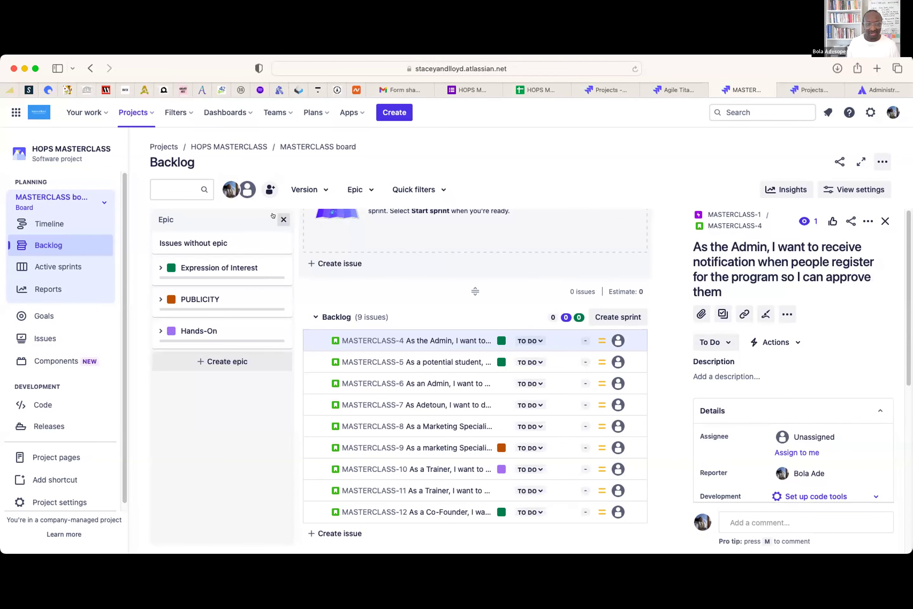
- Close the Epic side panel to widen the backlog list
{"action": "left_click", "coordinate": [283, 219]}
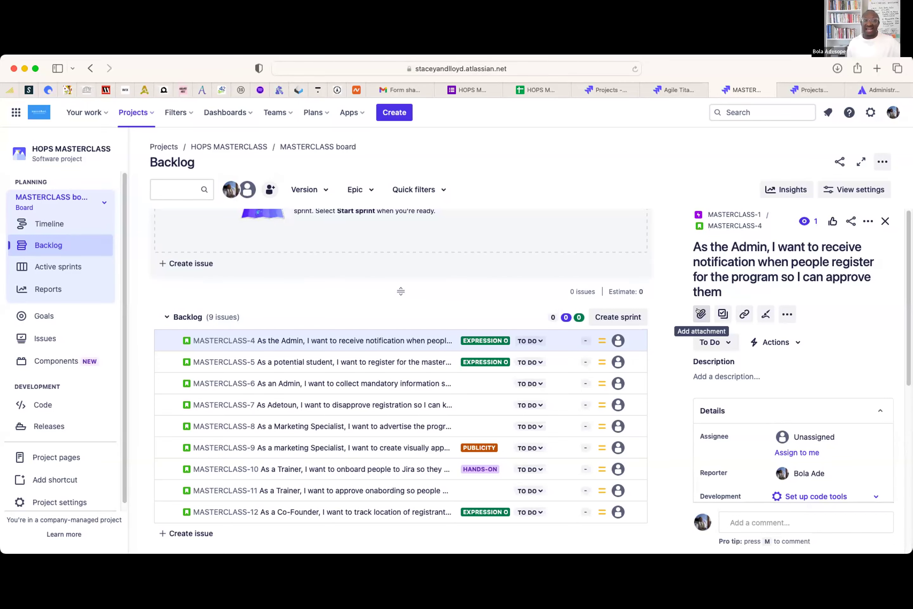
- Upload the Hops.JPG image as an attachment on story MASTERCLASS-4
{"action": "left_click", "coordinate": [697, 310]}
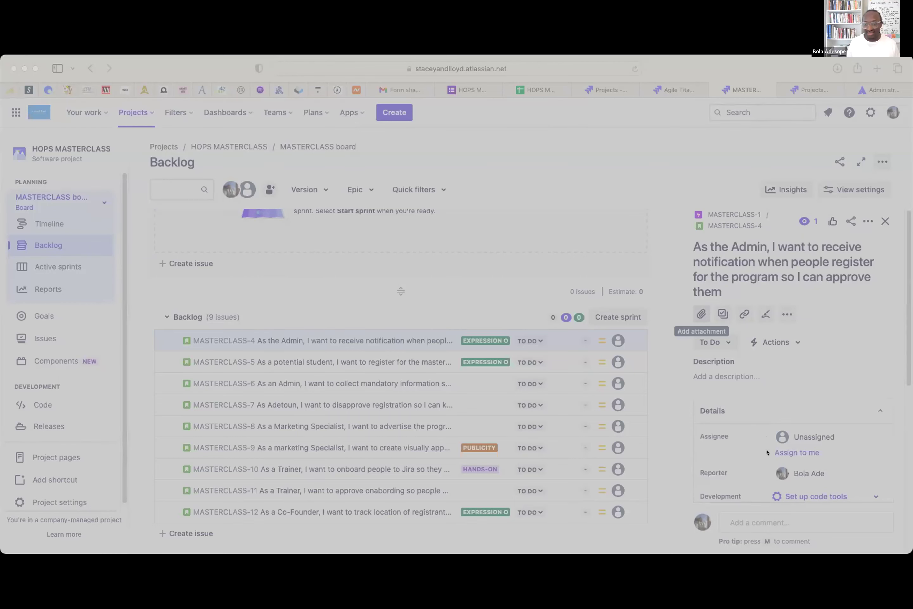
{"action": "left_click", "coordinate": [783, 460]}
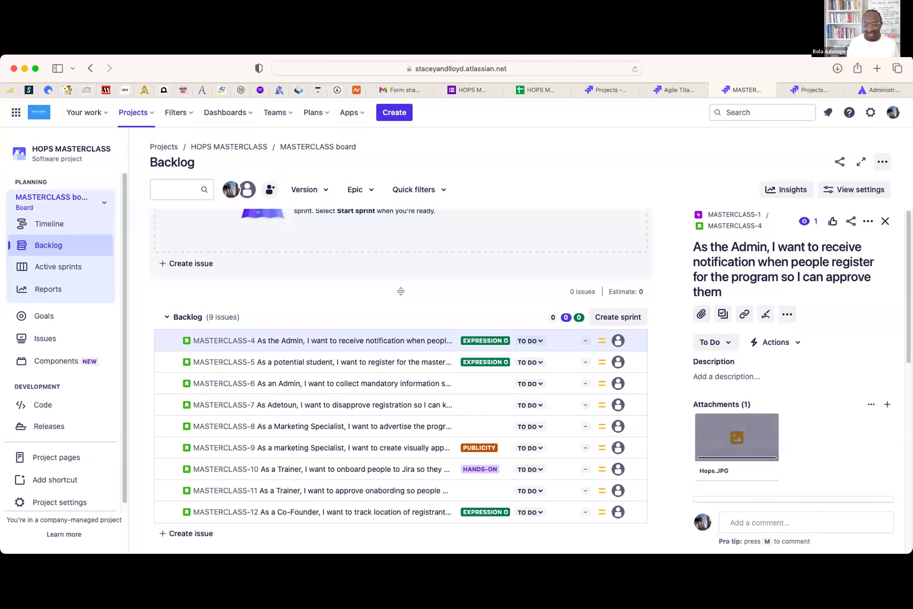
{"action": "mouse_move", "coordinate": [768, 457]}
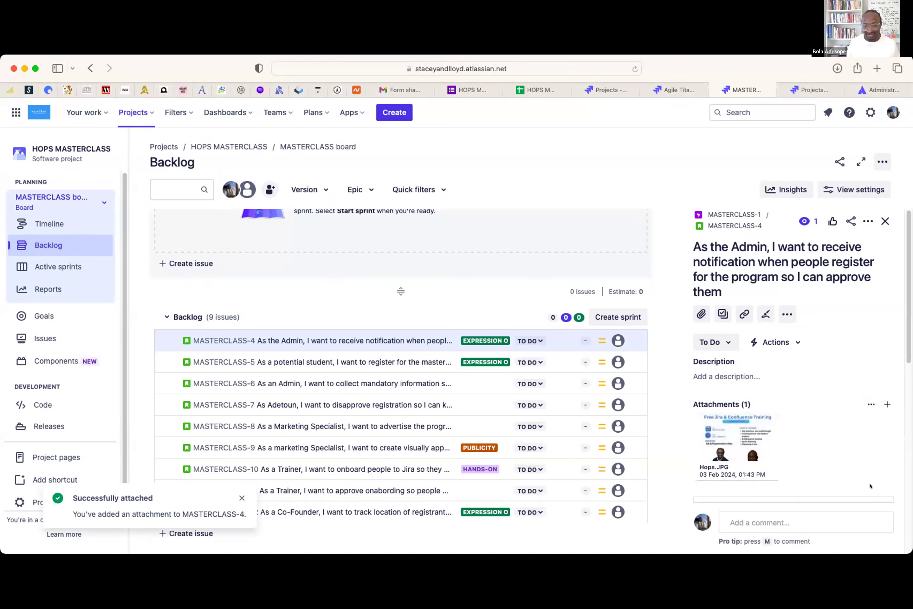
{"action": "mouse_move", "coordinate": [740, 455]}
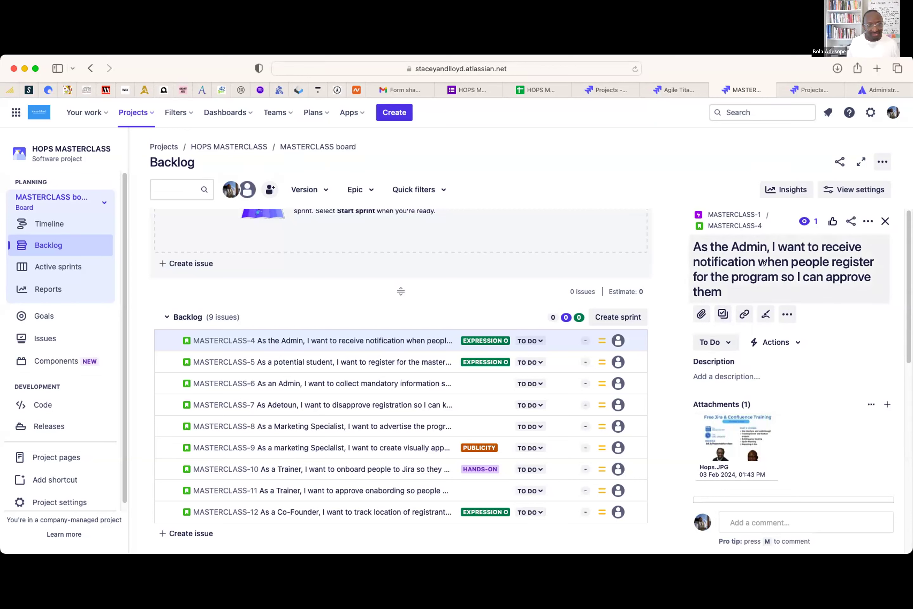
- Add subtasks 'Create Email template', 'Draft content' and 'Design main notification' to MASTERCLASS-4
{"action": "left_click", "coordinate": [718, 310]}
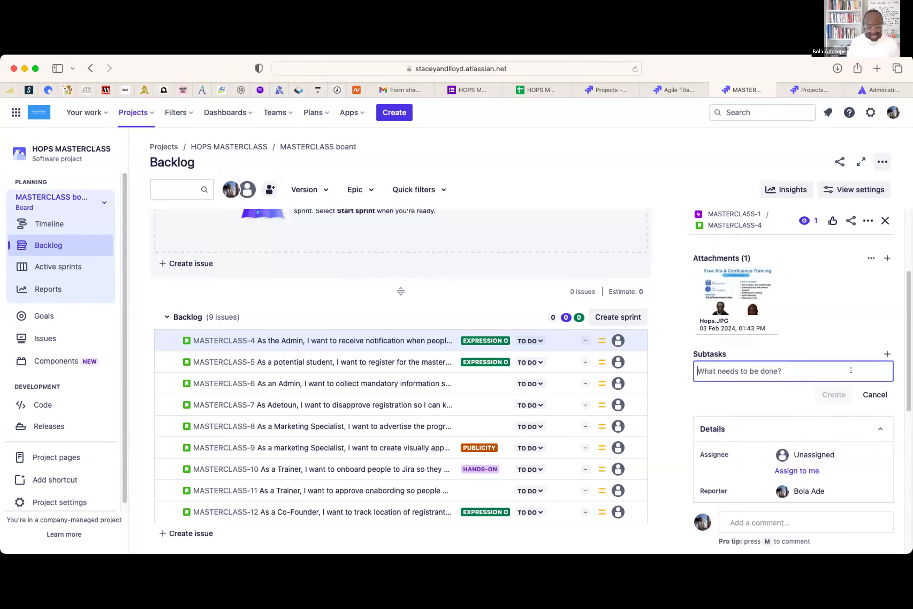
{"action": "type", "text": "Create "}
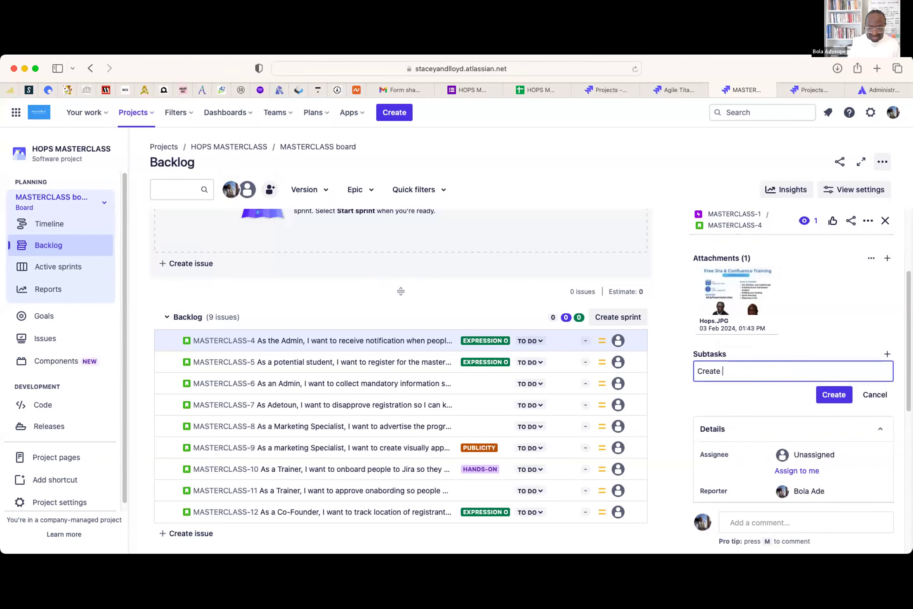
{"action": "type", "text": "Email template"}
{"action": "left_click", "coordinate": [835, 388]}
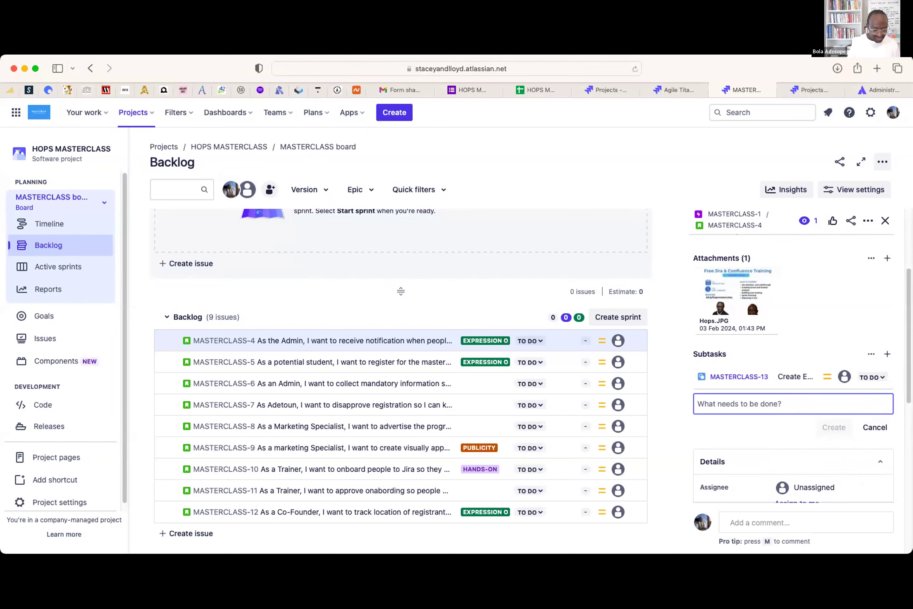
{"action": "type", "text": "Draft content"}
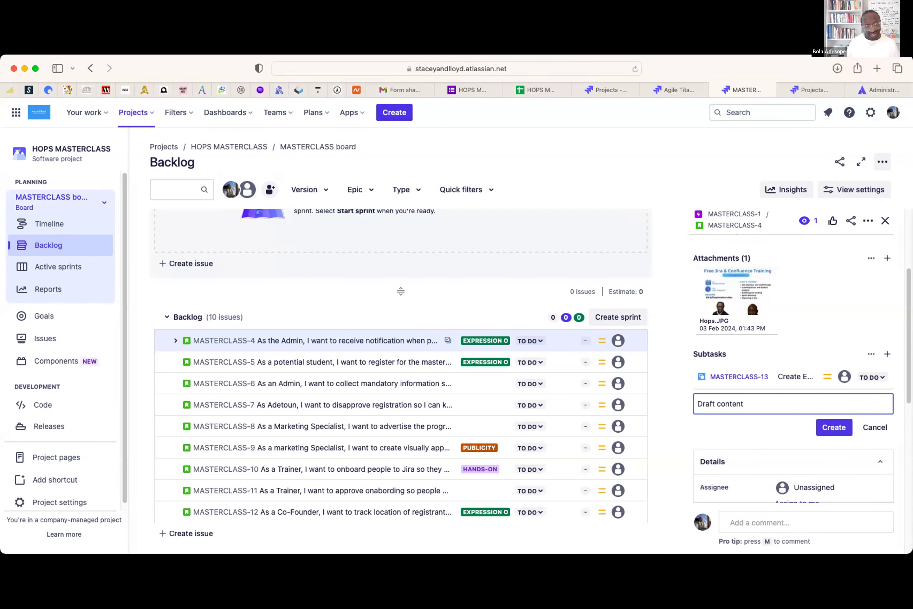
{"action": "left_click", "coordinate": [834, 426]}
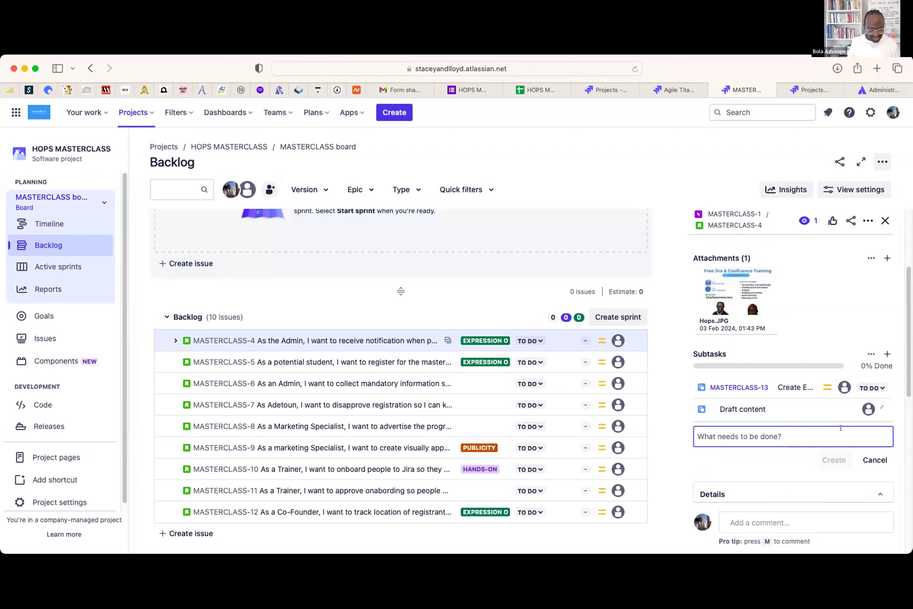
{"action": "type", "text": "Design main notification"}
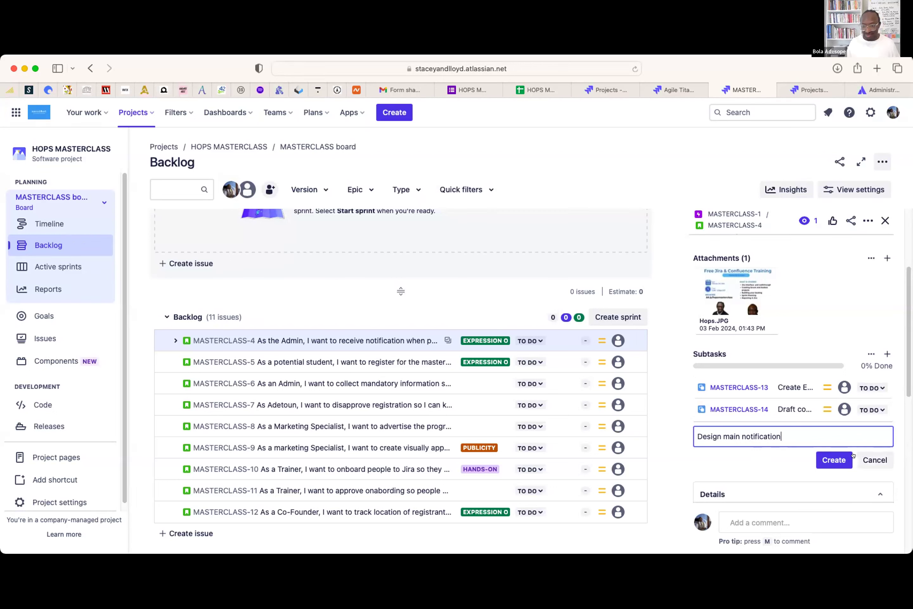
{"action": "left_click", "coordinate": [851, 454]}
- Add the configure recipient email and 'Test configuration' subtasks to finish the set of five
{"action": "type", "text": "Condigure recipeint emaikl"}
{"action": "key", "text": "BackSpace"}
{"action": "key", "text": "BackSpace"}
{"action": "left_click", "coordinate": [837, 479]}
{"action": "type", "text": "Test"}
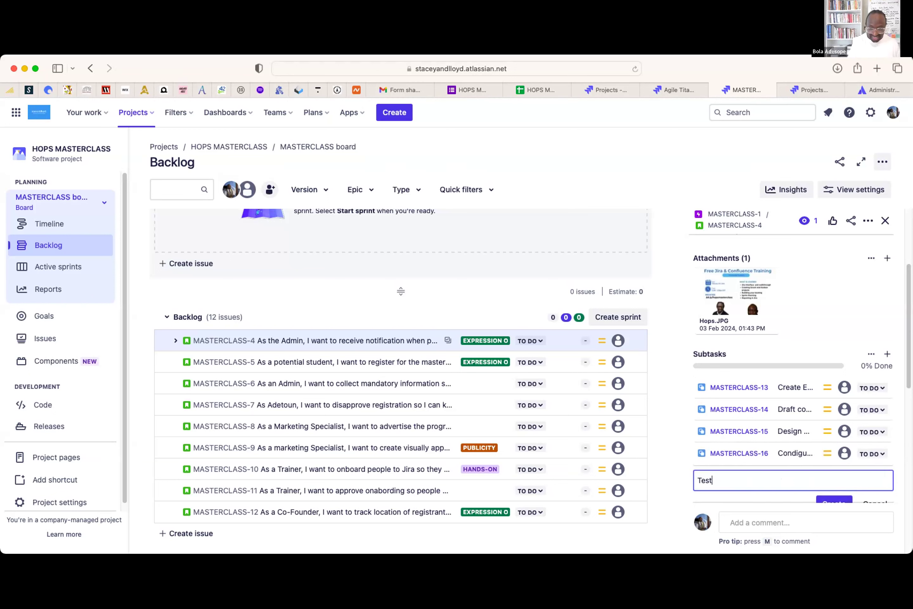
{"action": "type", "text": " configuration"}
{"action": "left_click", "coordinate": [833, 502]}
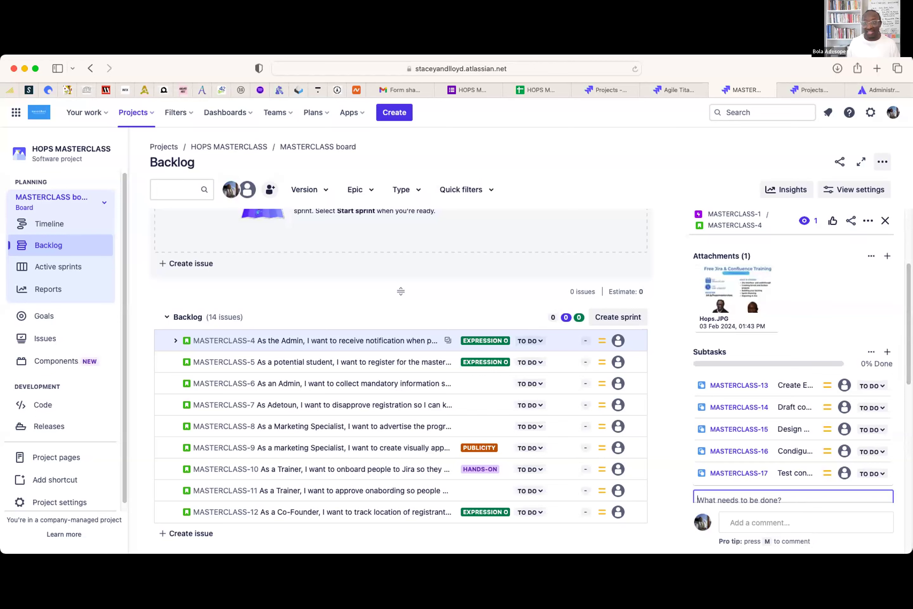
{"action": "scroll", "coordinate": [903, 324], "scroll_direction": "up", "scroll_amount": 5}
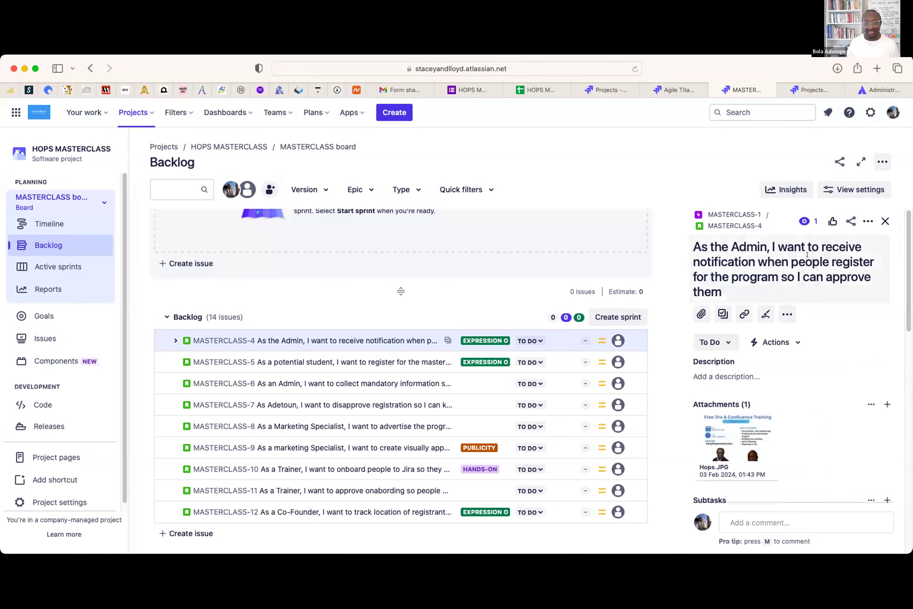
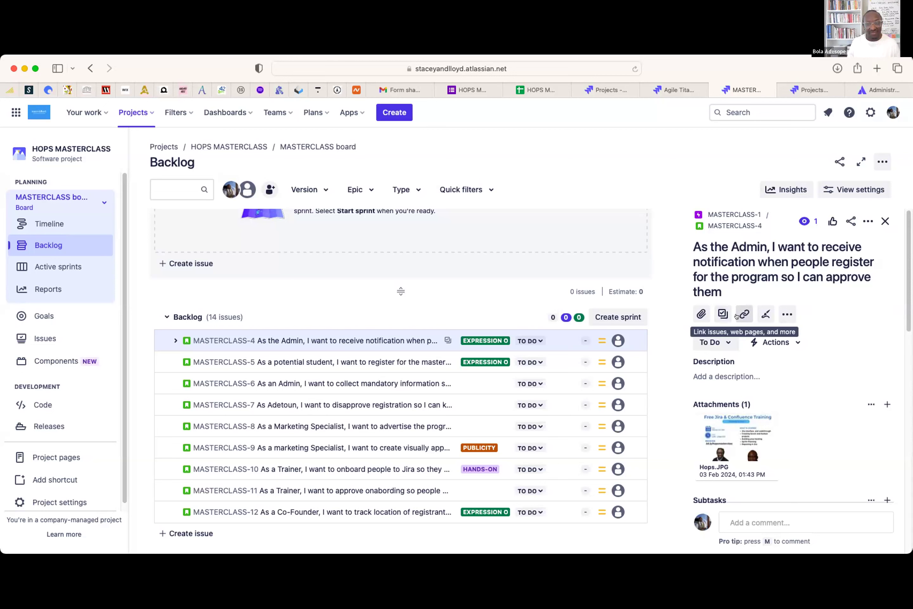
- Open MASTERCLASS-4's chain-icon menu of Link issue, Link Confluence page and Add web link
{"action": "left_click", "coordinate": [742, 316]}
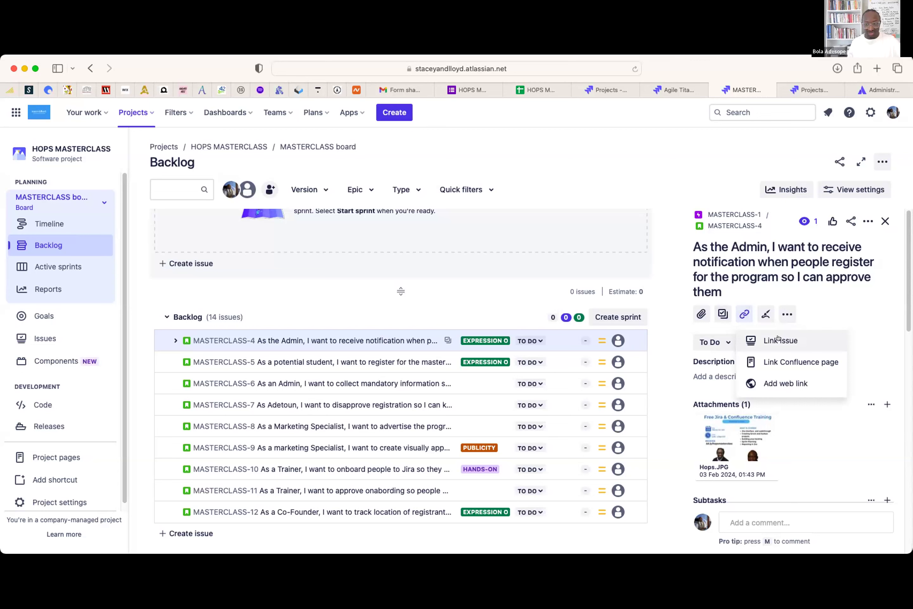
{"action": "left_click", "coordinate": [776, 378]}
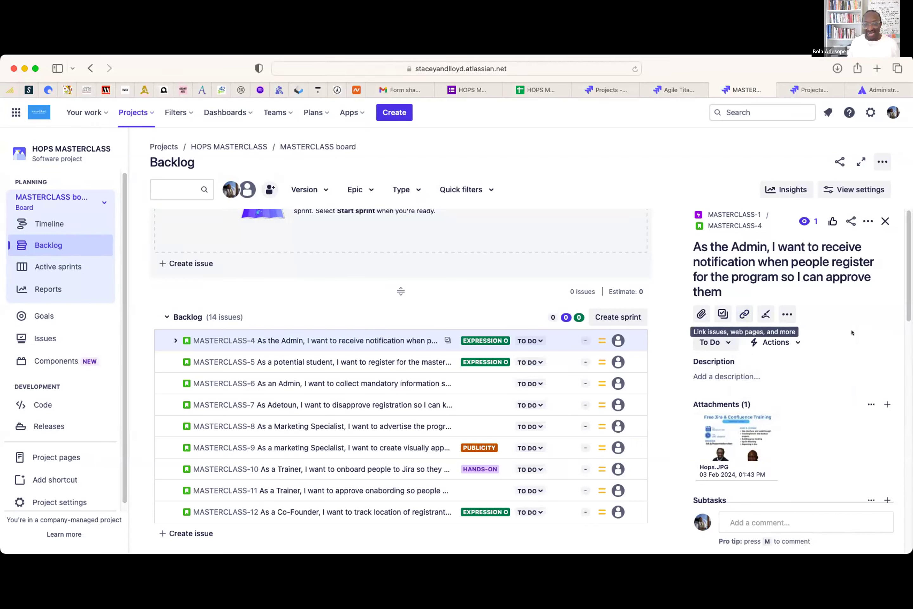
{"action": "scroll", "coordinate": [842, 326], "scroll_direction": "down", "scroll_amount": 1}
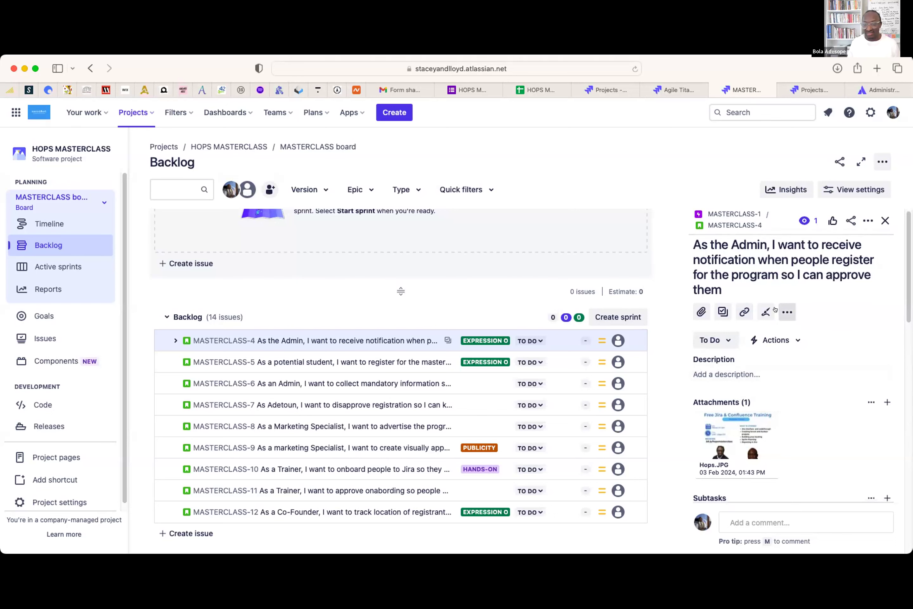
{"action": "scroll", "coordinate": [831, 367], "scroll_direction": "down", "scroll_amount": 3}
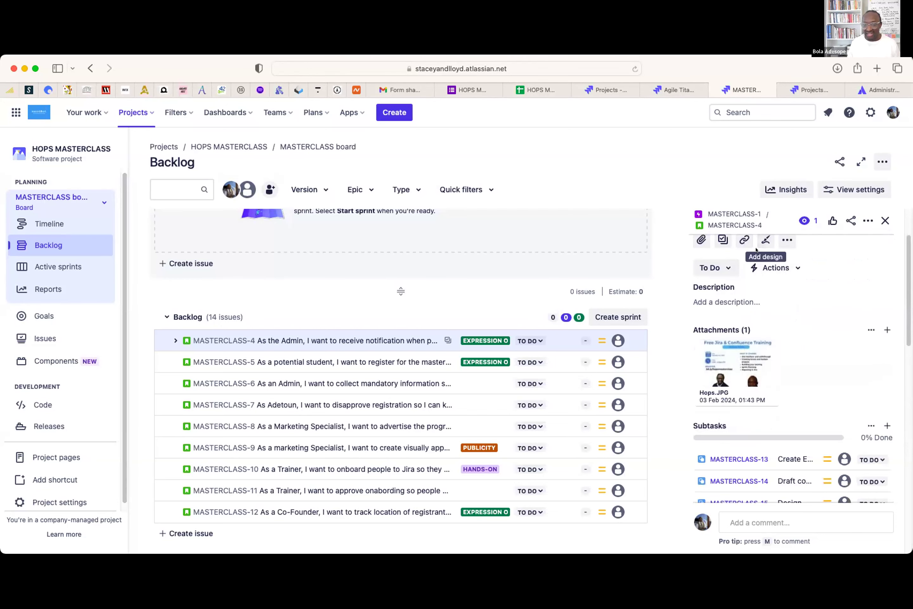
{"action": "left_click", "coordinate": [744, 240]}
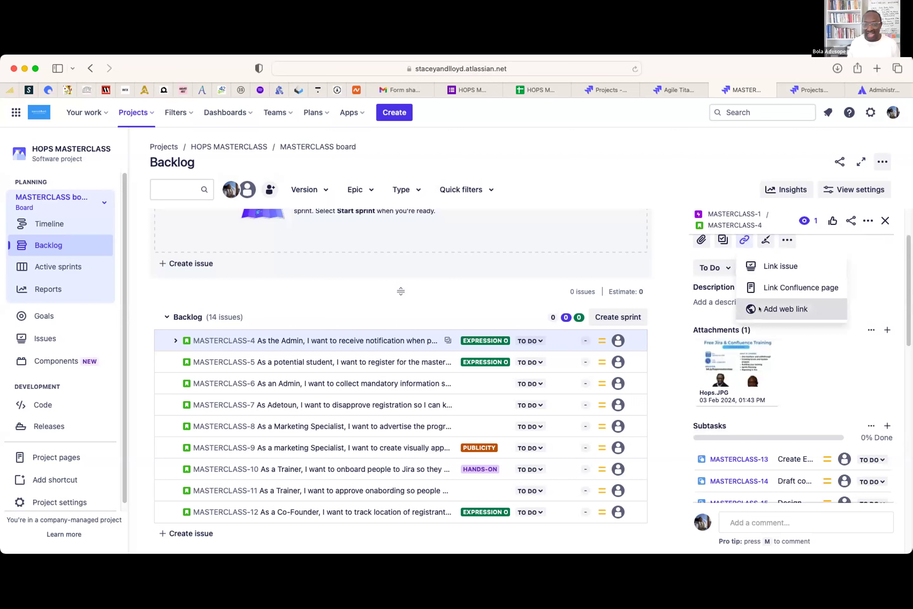
{"action": "scroll", "coordinate": [759, 309], "scroll_direction": "up", "scroll_amount": 3}
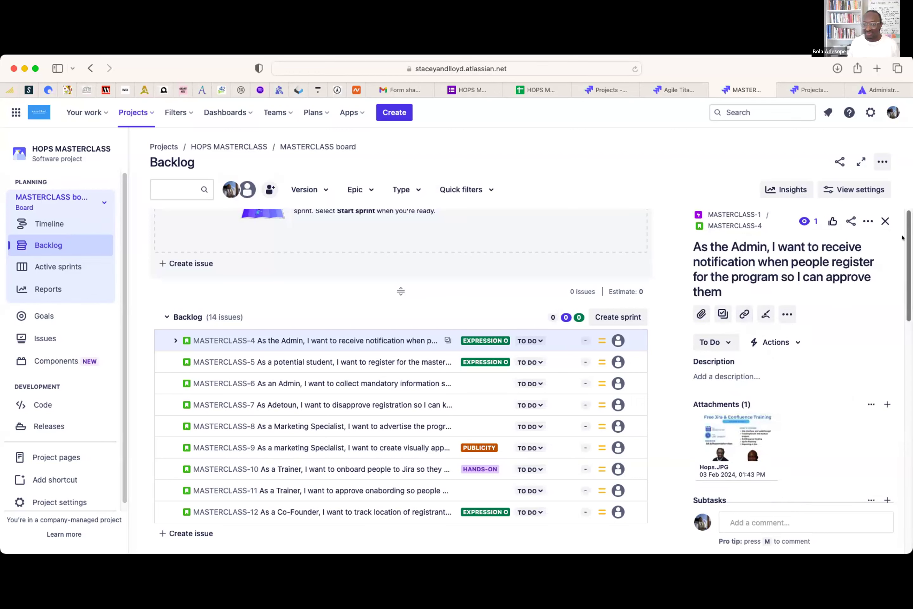
{"action": "left_click", "coordinate": [744, 313]}
{"action": "left_click", "coordinate": [751, 380]}
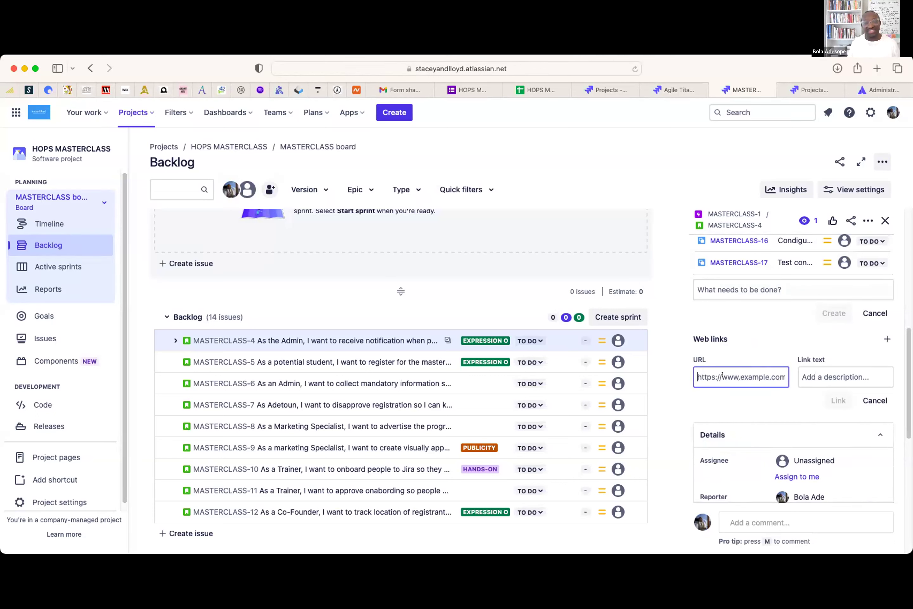
{"action": "type", "text": "htpp"}
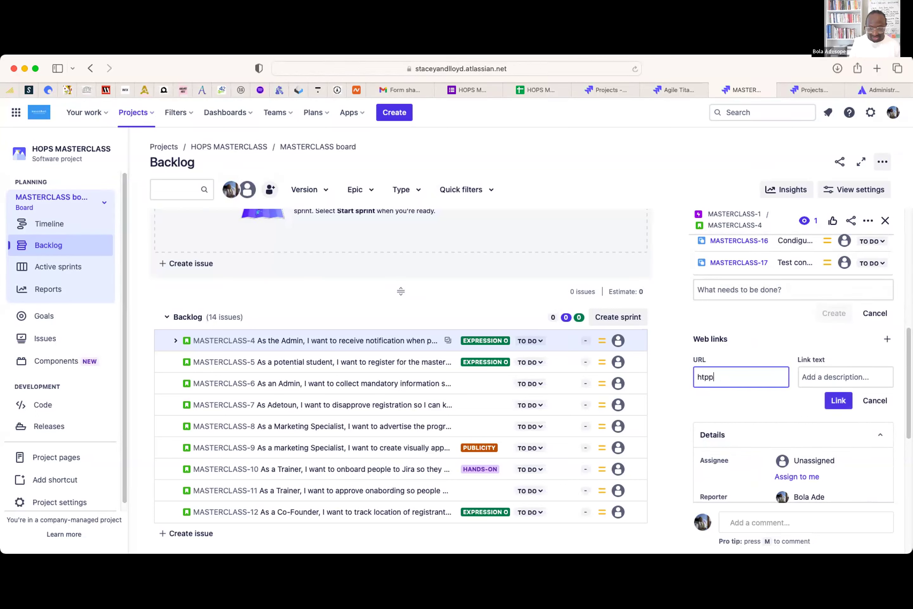
{"action": "key", "text": "BackSpace"}
{"action": "key", "text": "BackSpace"}
{"action": "type", "text": "ttp"}
{"action": "type", "text": "s;//"}
{"action": "key", "text": "BackSpace"}
{"action": "key", "text": "BackSpace"}
{"action": "key", "text": "BackSpace"}
{"action": "type", "text": ":"}
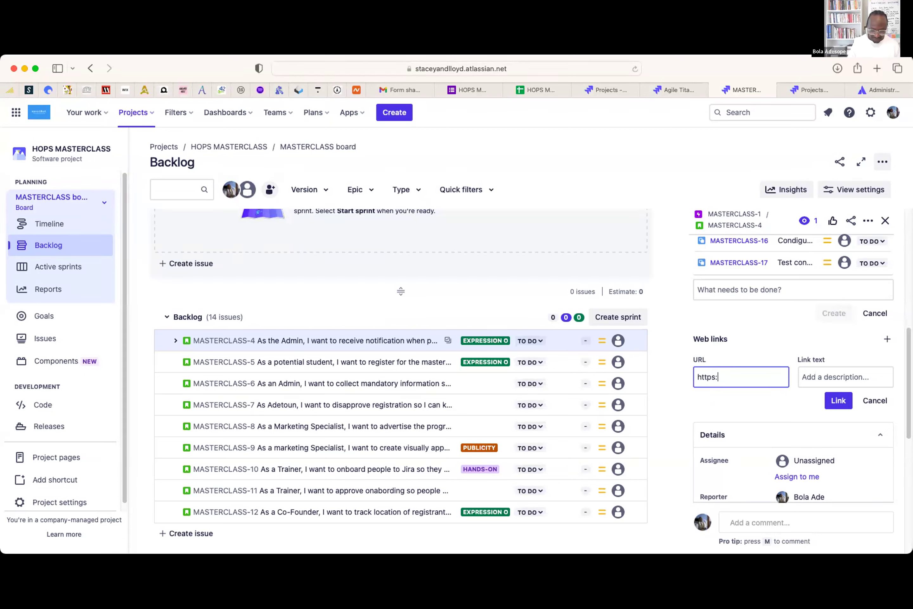
{"action": "type", "text": "//hopsglobnal"}
{"action": "key", "text": "BackSpace"}
{"action": "key", "text": "BackSpace"}
{"action": "type", "text": "al.org"}
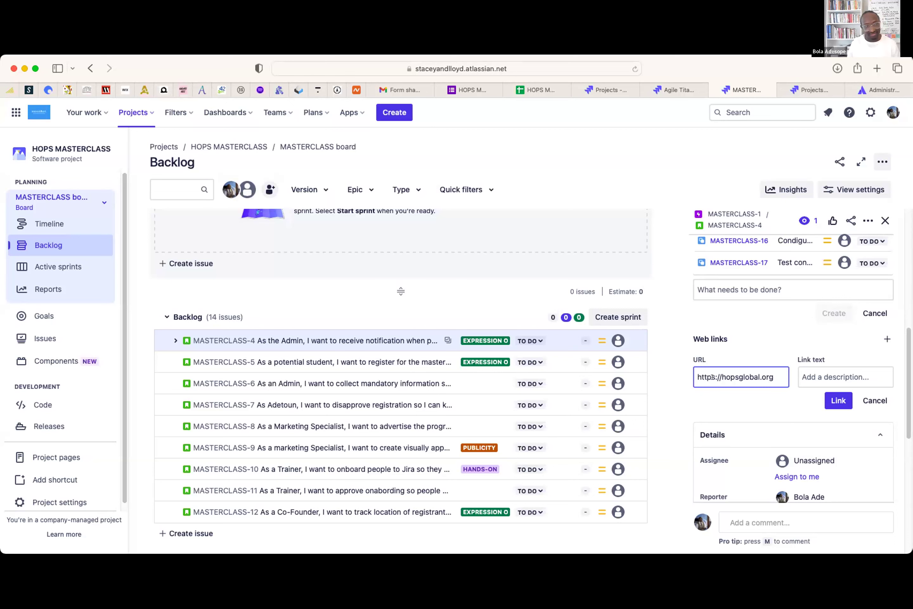
{"action": "left_click", "coordinate": [823, 371]}
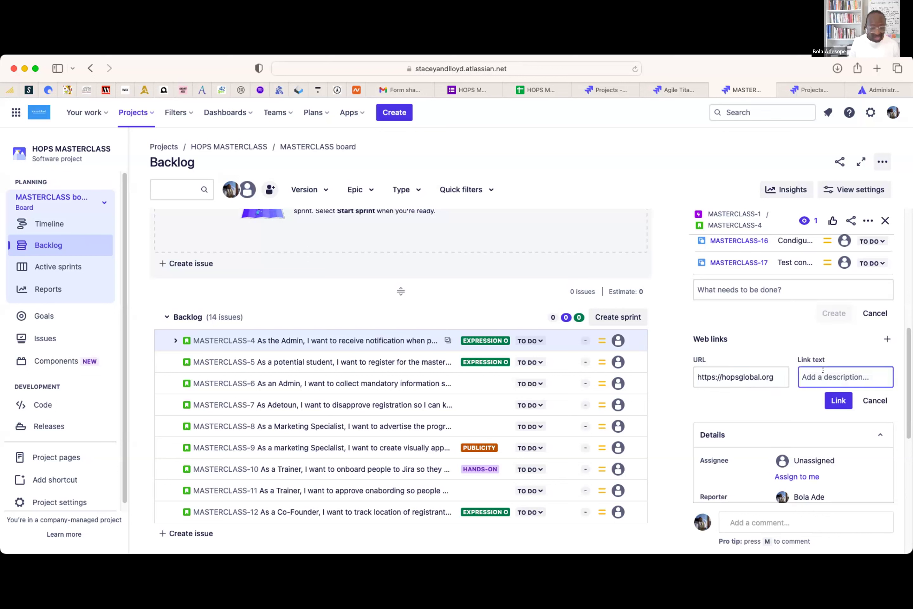
{"action": "type", "text": "The sam"}
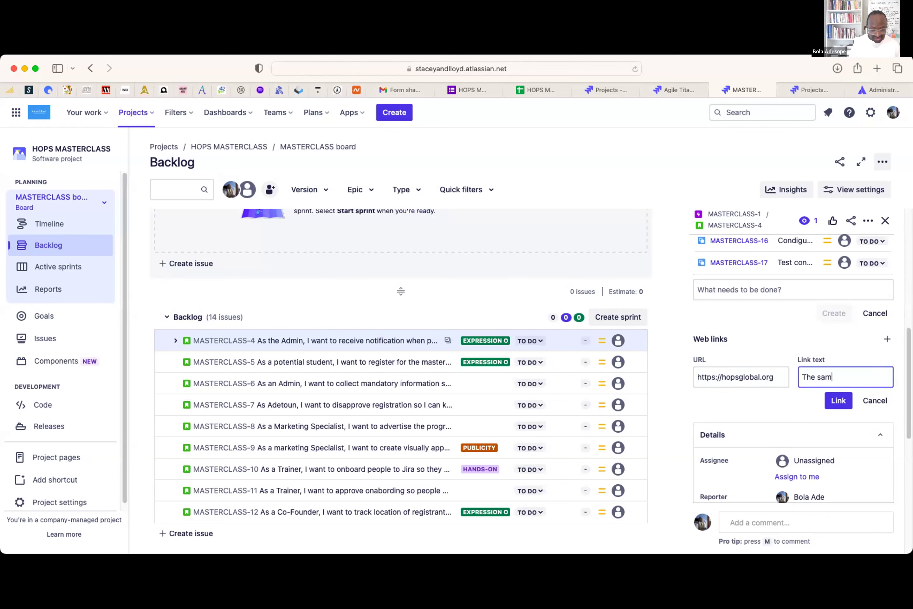
{"action": "type", "text": "ple notifcatyion"}
{"action": "type", "text": " from the"}
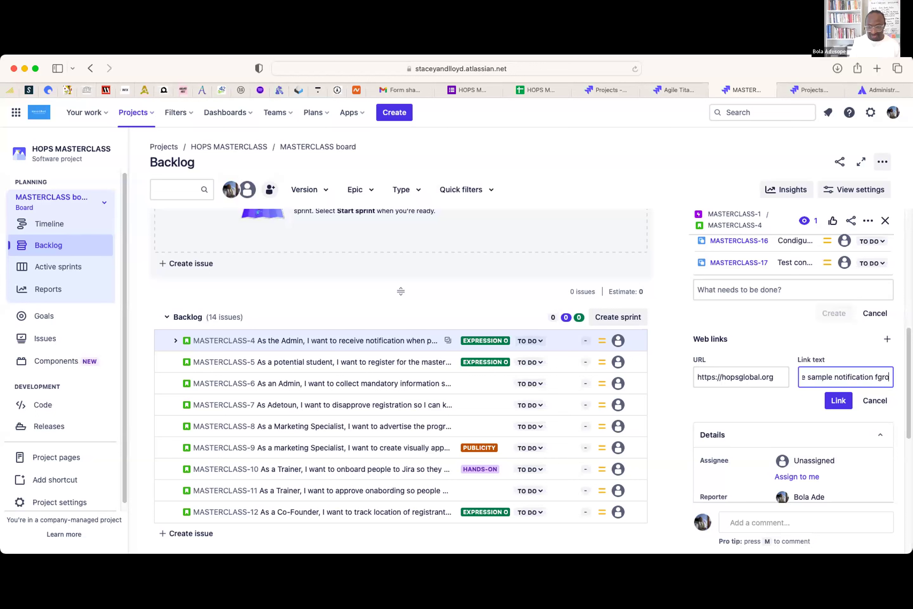
{"action": "type", "text": " copmpetition"}
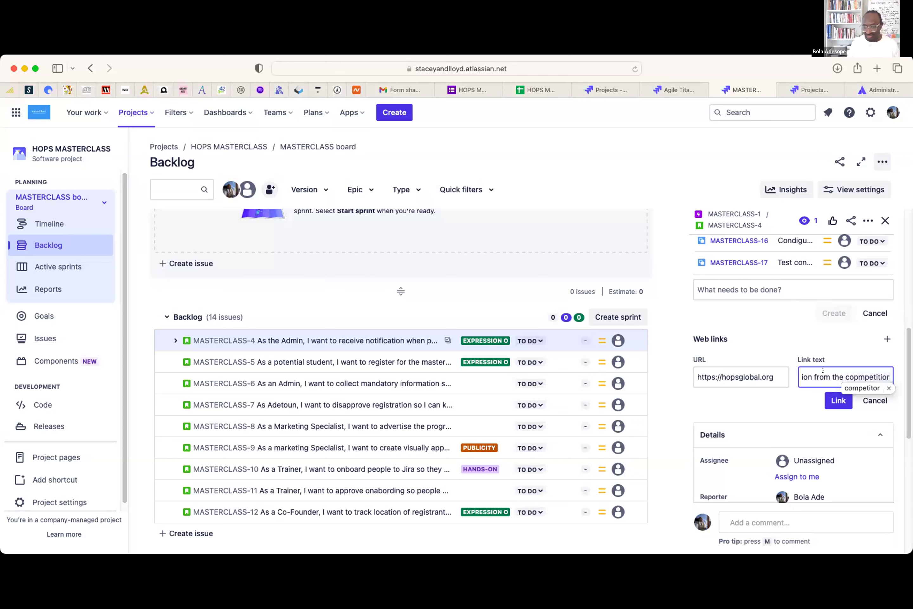
{"action": "left_click", "coordinate": [828, 398]}
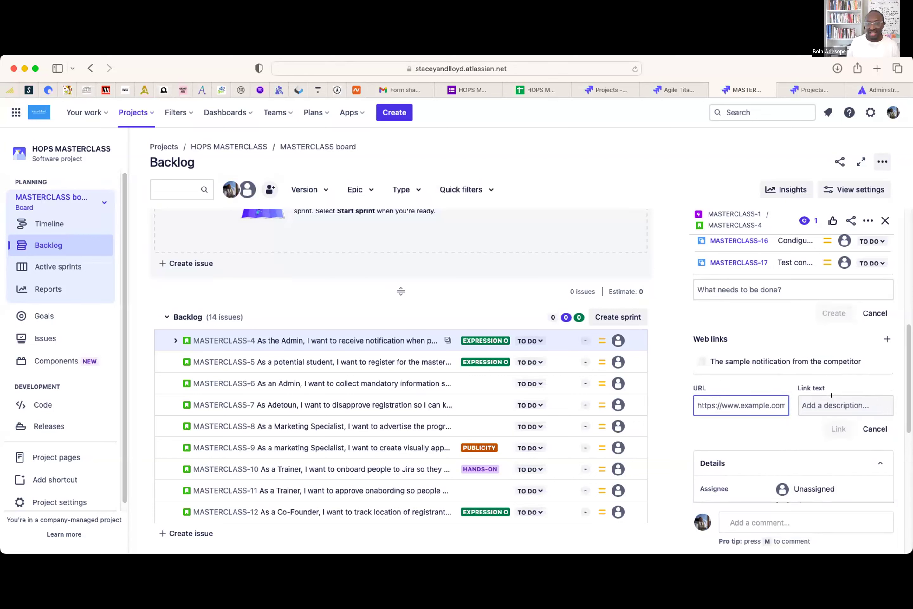
{"action": "left_click", "coordinate": [874, 428]}
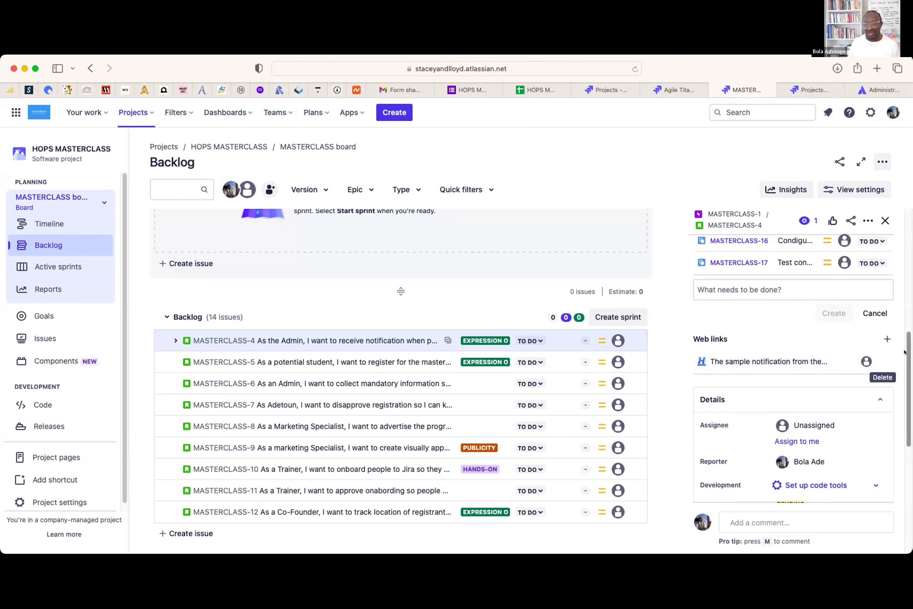
- Scroll back to the top of MASTERCLASS-4 and start an empty description
{"action": "scroll", "coordinate": [900, 373], "scroll_direction": "up", "scroll_amount": 8}
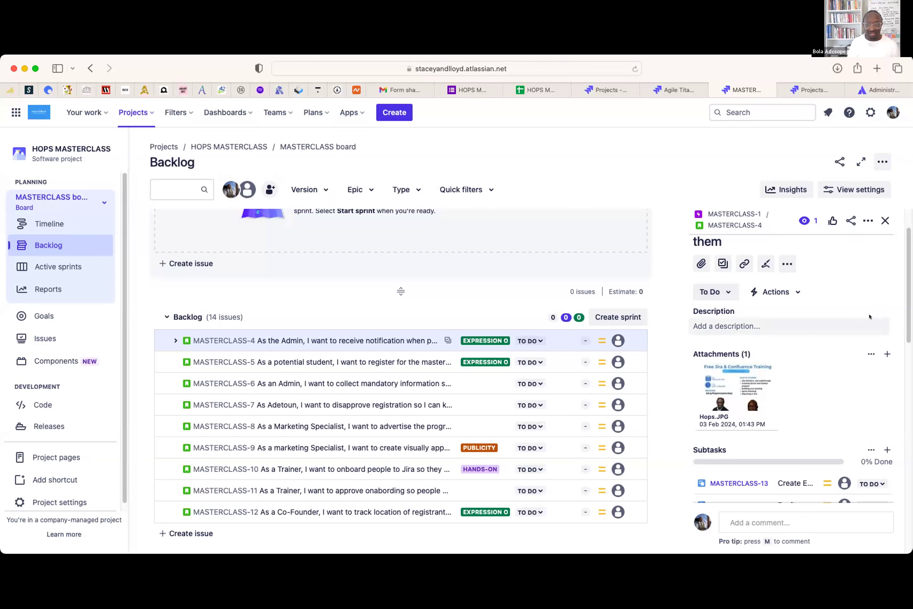
{"action": "scroll", "coordinate": [807, 263], "scroll_direction": "up", "scroll_amount": 2}
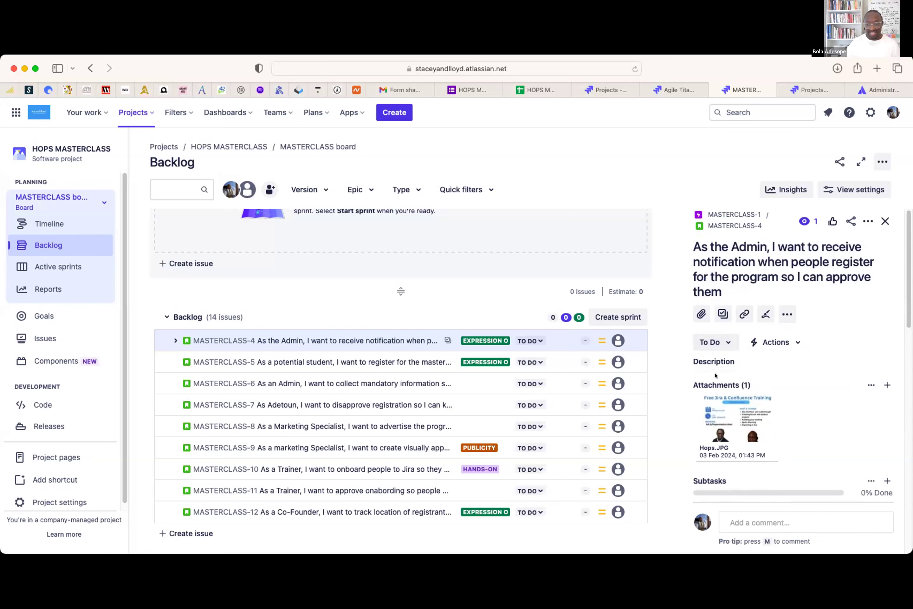
{"action": "left_click", "coordinate": [818, 360]}
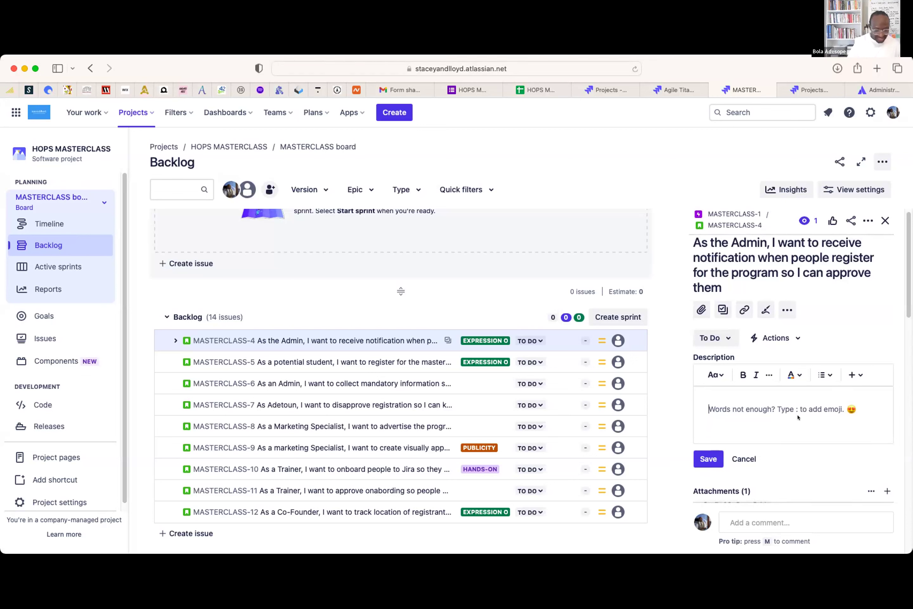
- Write an 'Acceptance Criteria' heading and make it bold, italic, underlined and blue
{"action": "type", "text": "Acceptance "}
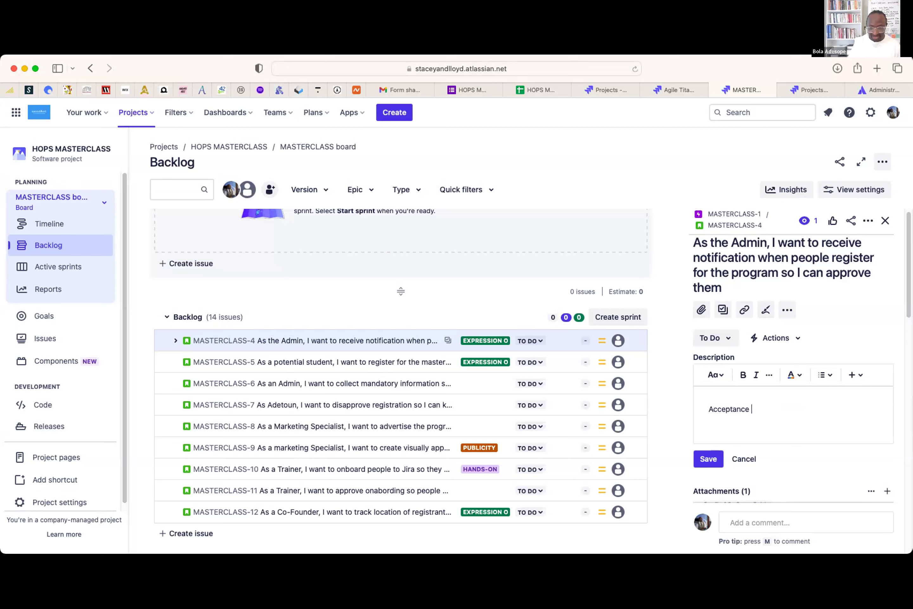
{"action": "type", "text": "Criteria"}
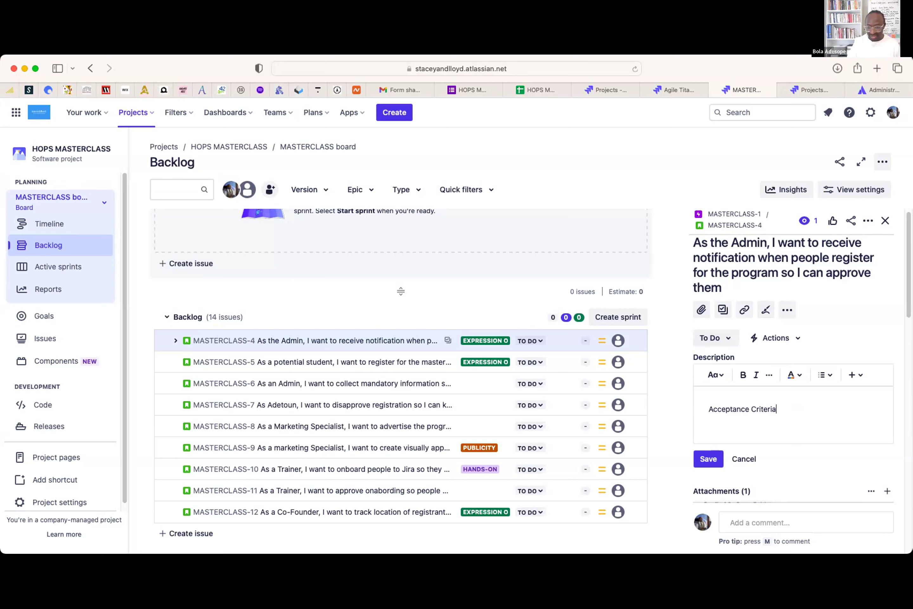
{"action": "key", "text": "Return"}
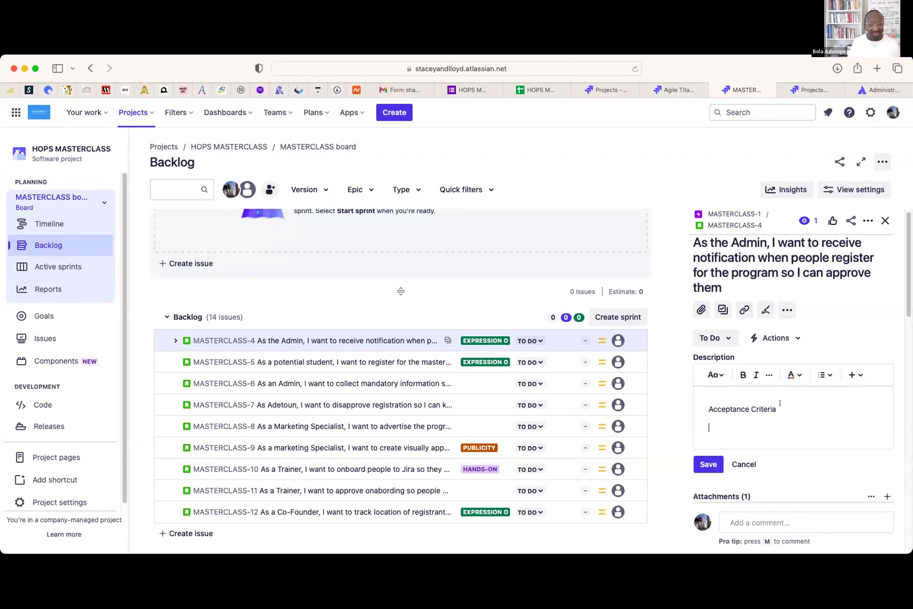
{"action": "left_click_drag", "start_coordinate": [778, 408], "coordinate": [672, 404]}
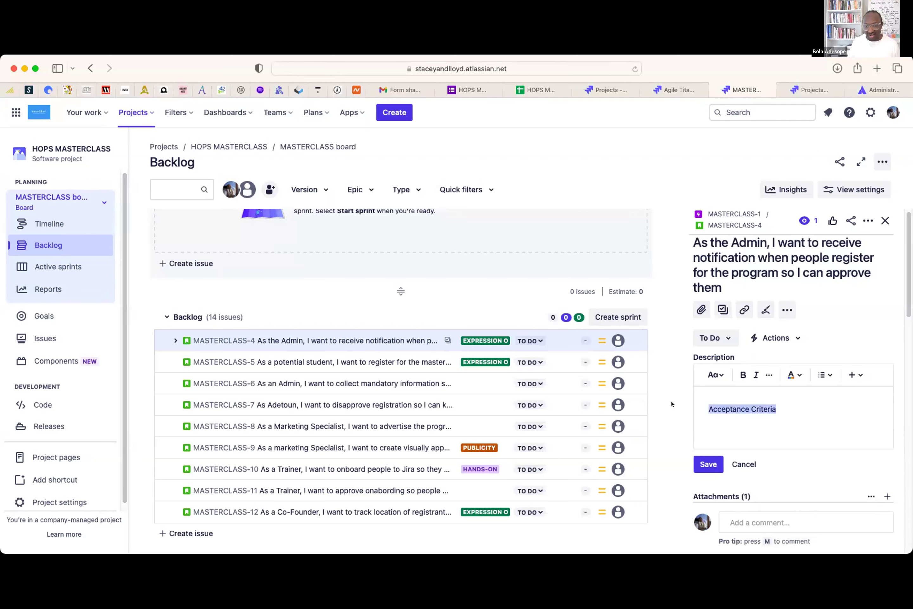
{"action": "left_click", "coordinate": [741, 375]}
{"action": "left_click", "coordinate": [751, 375]}
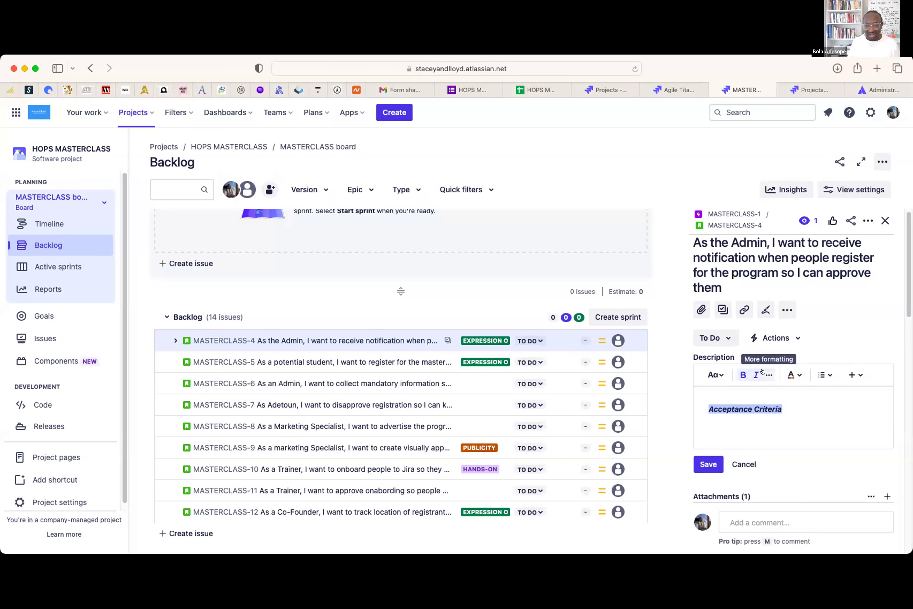
{"action": "left_click", "coordinate": [762, 371]}
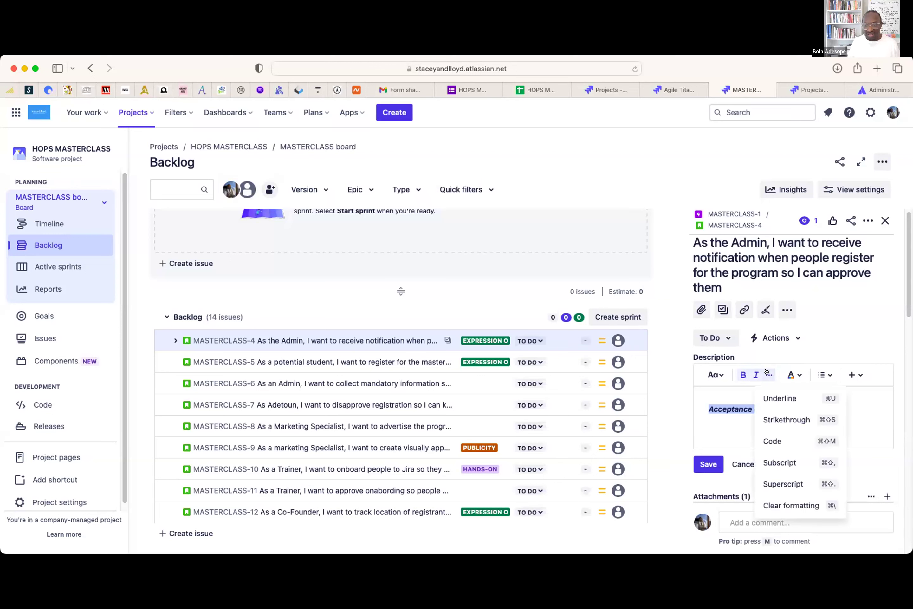
{"action": "left_click", "coordinate": [776, 391]}
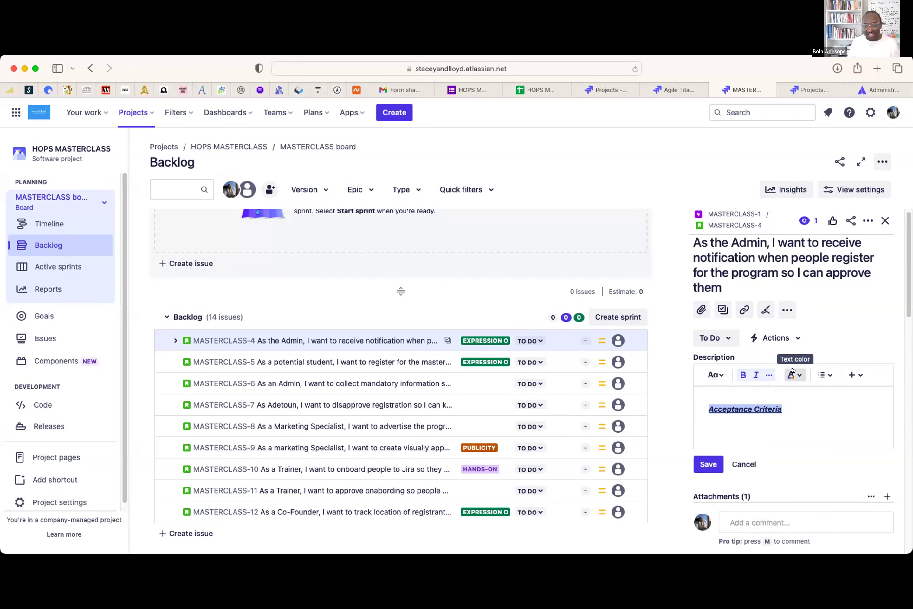
{"action": "left_click", "coordinate": [794, 374]}
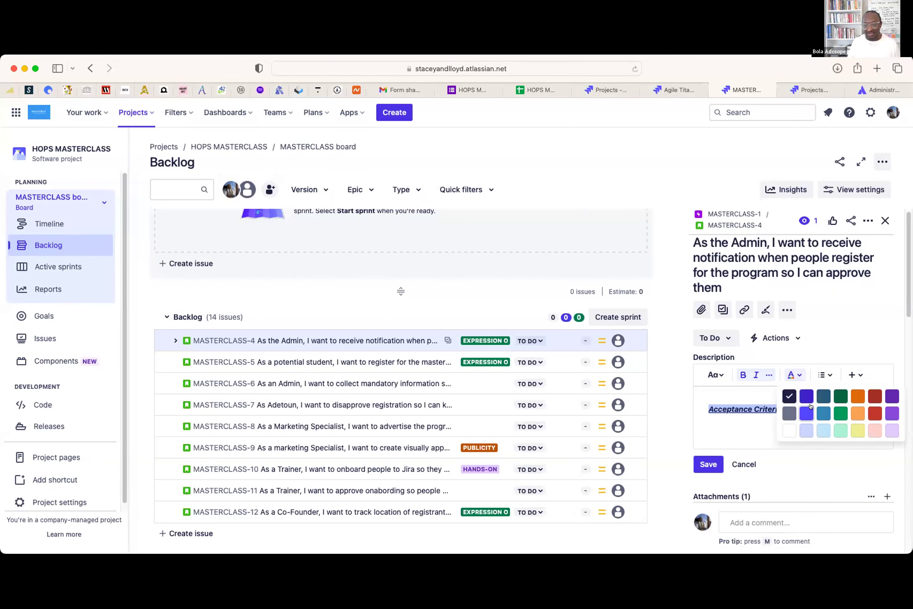
{"action": "left_click", "coordinate": [801, 410]}
{"action": "left_click", "coordinate": [810, 428]}
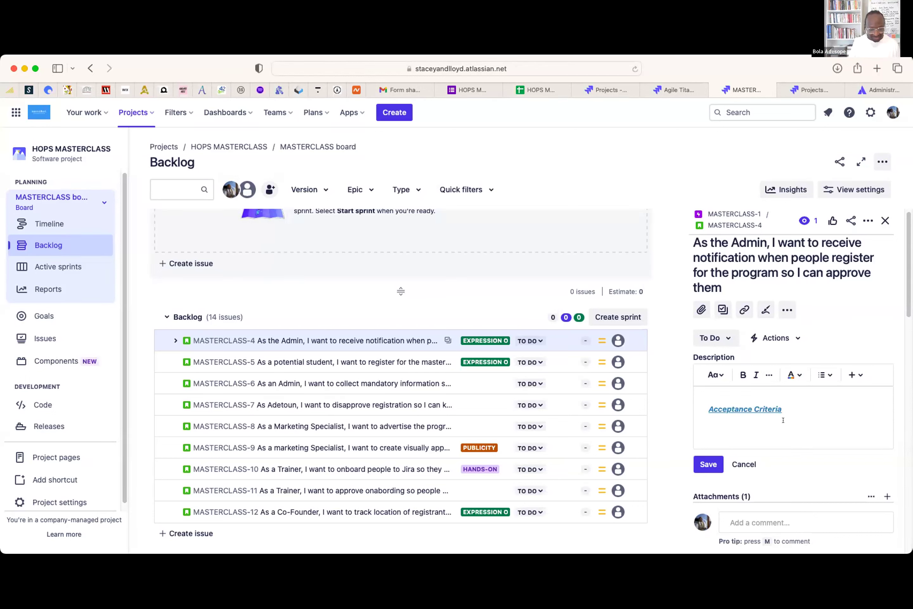
- List four criteria: inbox delivery, registrant details, approve/decline link, received within 15 seconds
{"action": "type", "text": "Ema"}
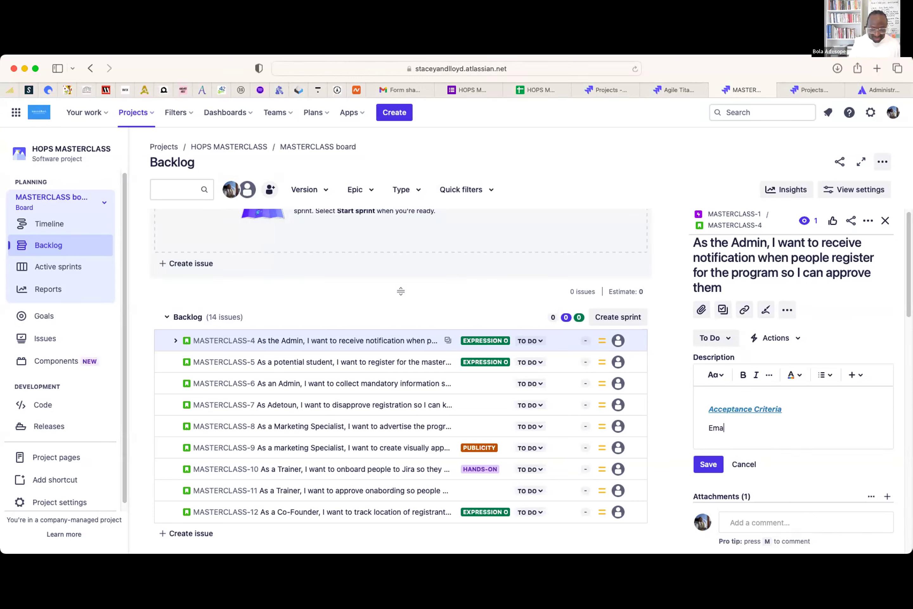
{"action": "type", "text": "il comes directly to m"}
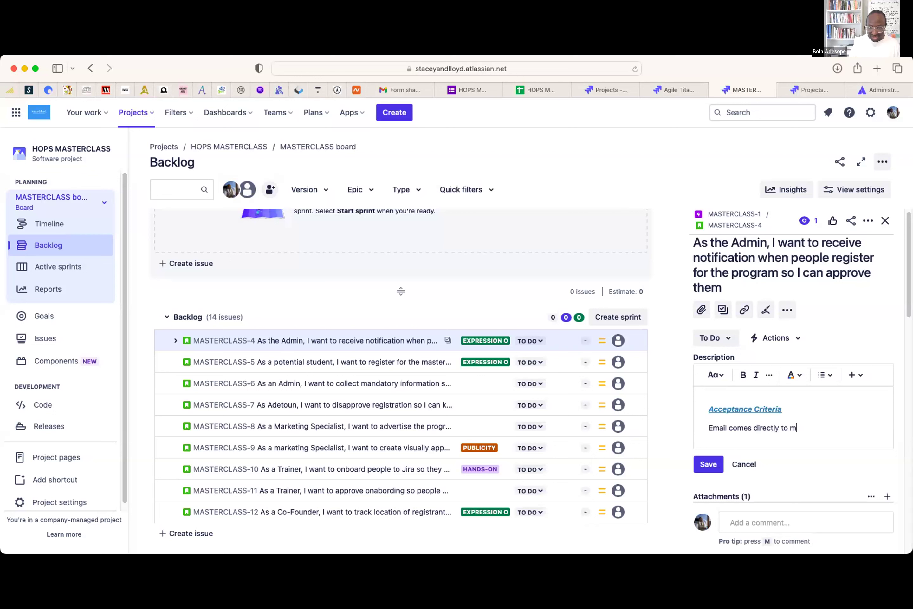
{"action": "type", "text": "y inbox"}
{"action": "key", "text": "BackSpace"}
{"action": "key", "text": "BackSpace"}
{"action": "key", "text": "BackSpace"}
{"action": "type", "text": "box"}
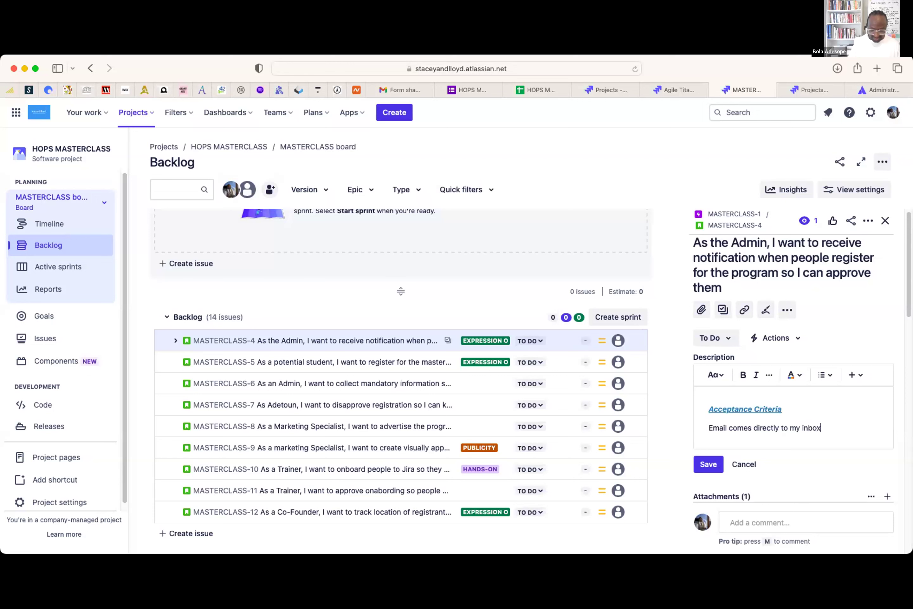
{"action": "key", "text": "Return"}
{"action": "type", "text": "Email "}
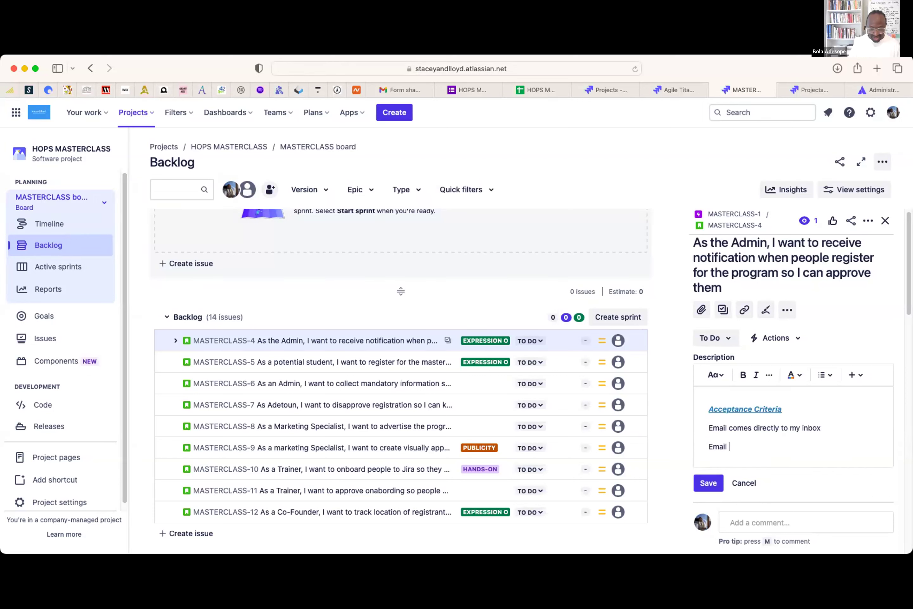
{"action": "type", "text": "ioncludes Registrants "}
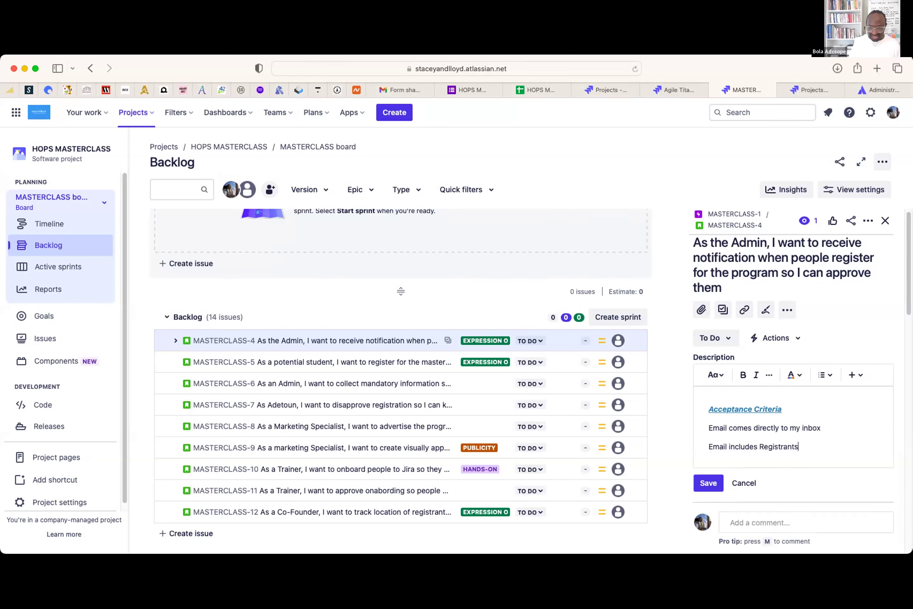
{"action": "type", "text": "details"}
{"action": "key", "text": "Return"}
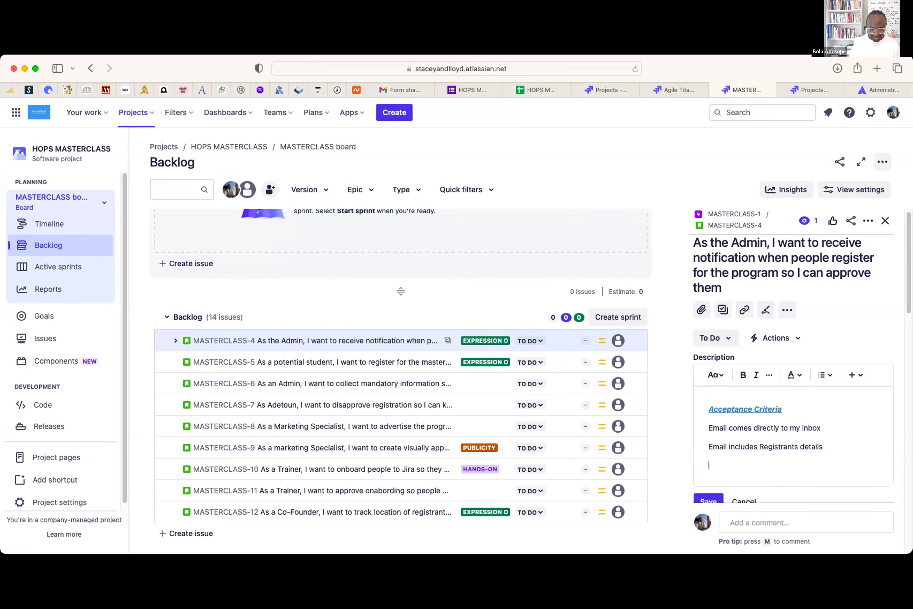
{"action": "type", "text": "Email has a link to approve "}
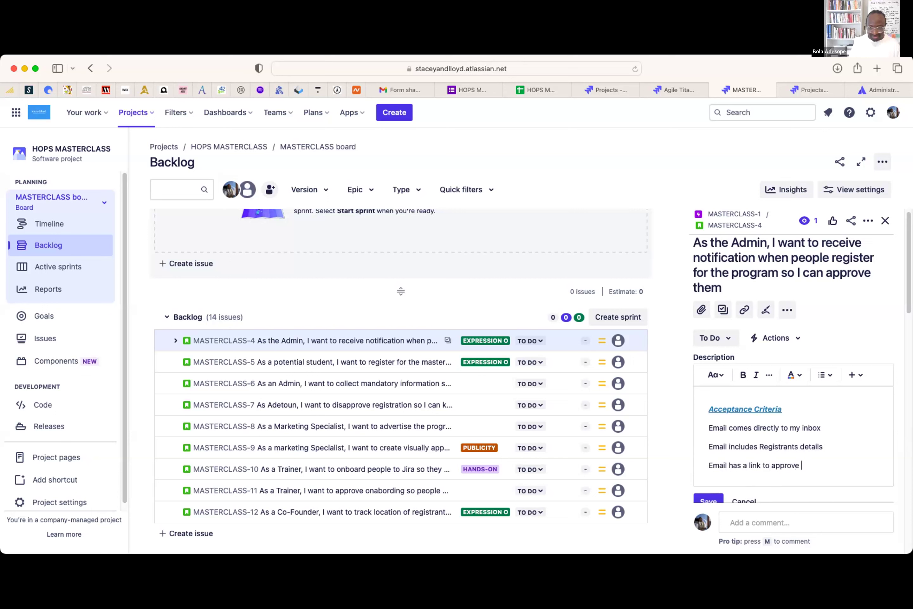
{"action": "type", "text": "or decline"}
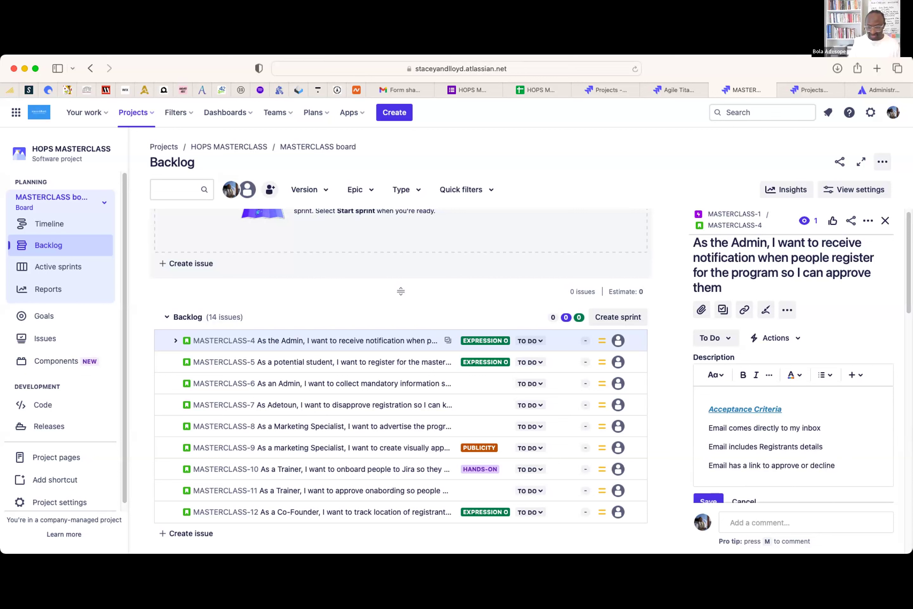
{"action": "key", "text": "Return"}
{"action": "type", "text": "Em"}
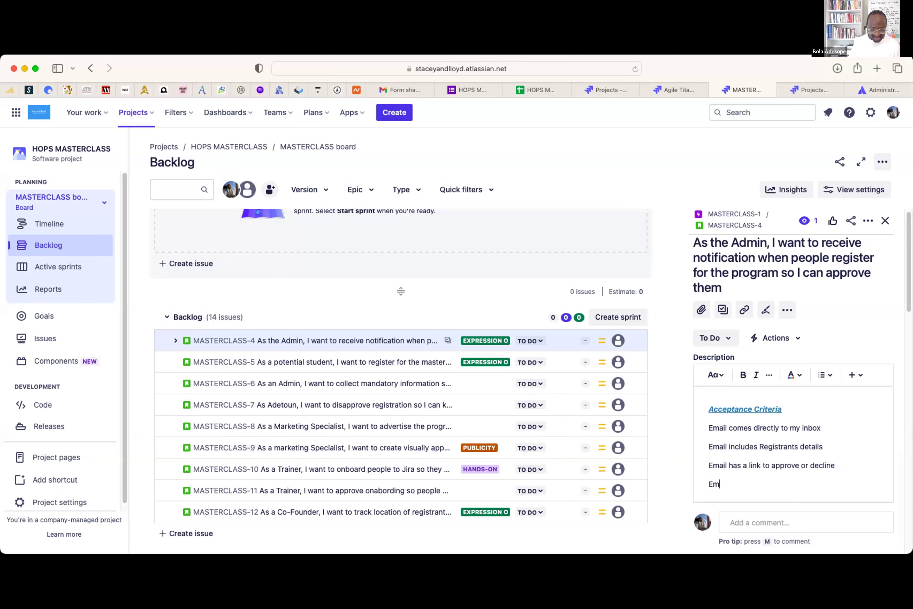
{"action": "type", "text": "ail is received within "}
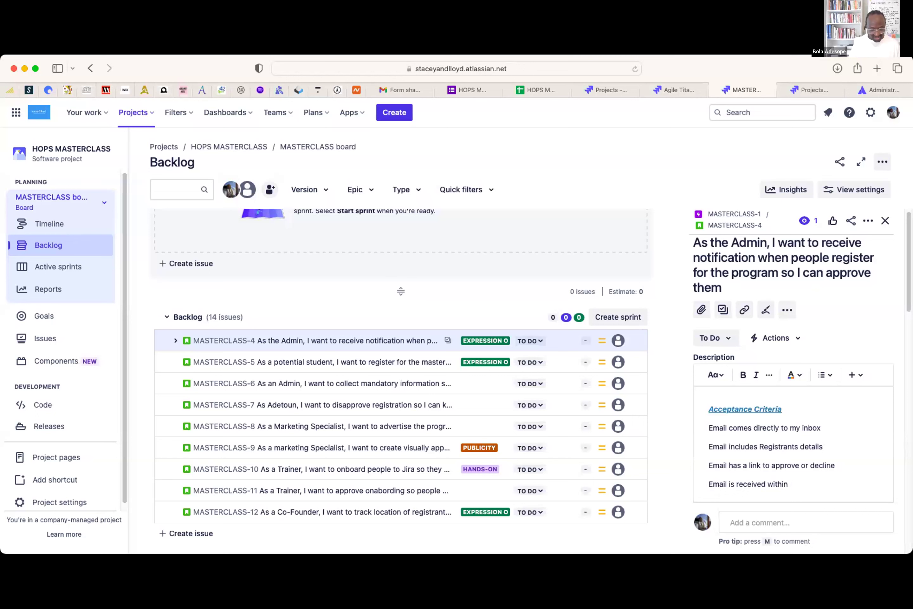
{"action": "type", "text": "15 seconds"}
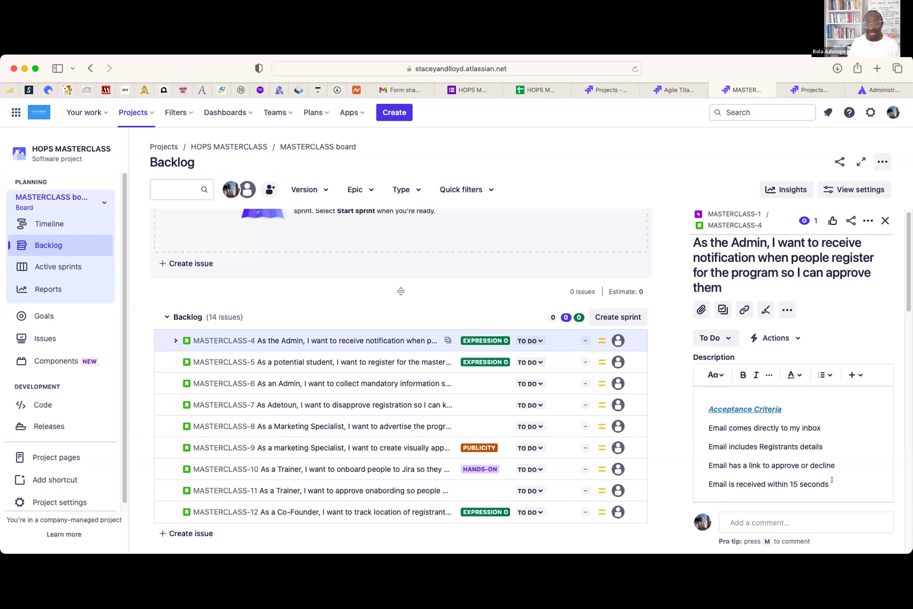
{"action": "left_click_drag", "start_coordinate": [832, 479], "coordinate": [705, 420]}
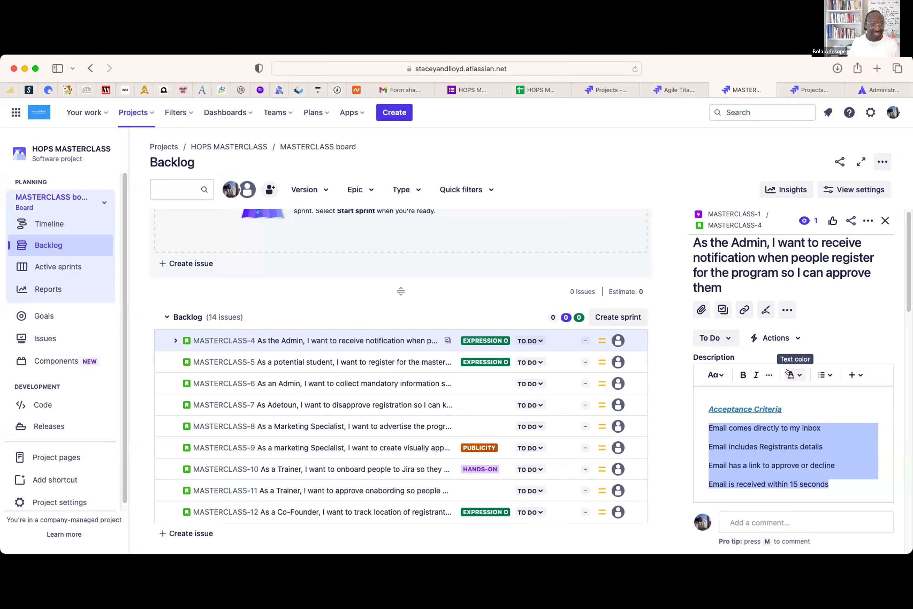
- Format the four acceptance criteria as a 1–4 numbered list and save the description
{"action": "left_click", "coordinate": [821, 373]}
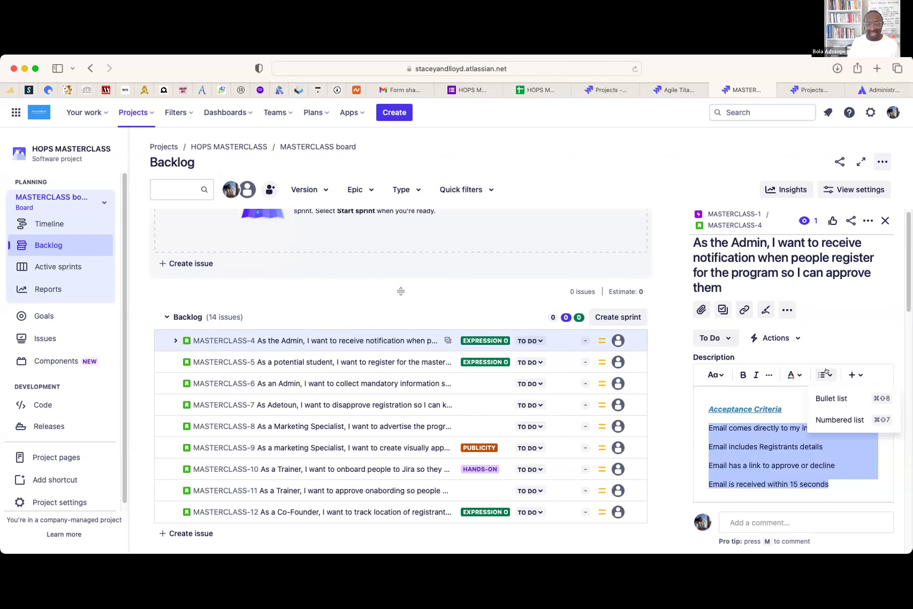
{"action": "left_click", "coordinate": [829, 397]}
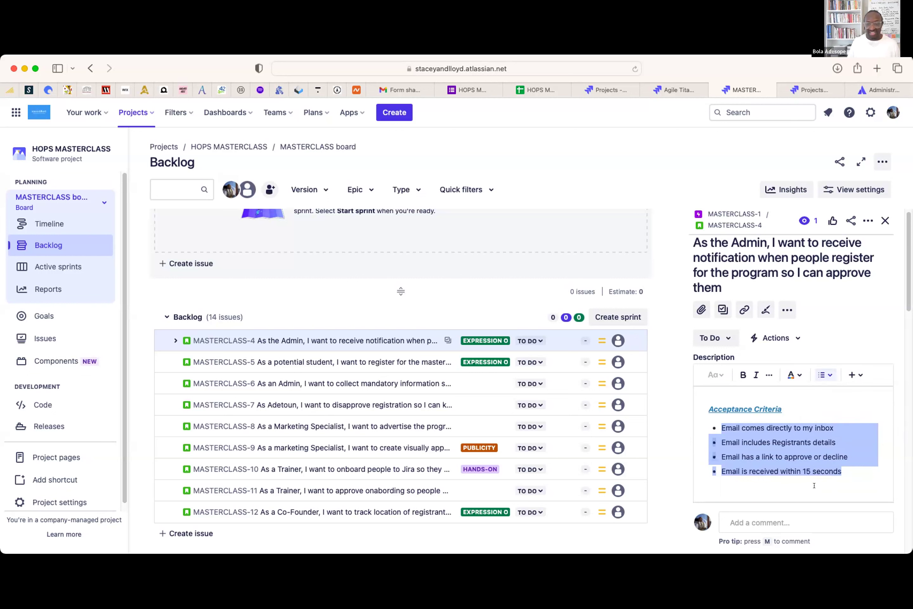
{"action": "left_click", "coordinate": [859, 477]}
{"action": "left_click_drag", "start_coordinate": [858, 478], "coordinate": [721, 428]}
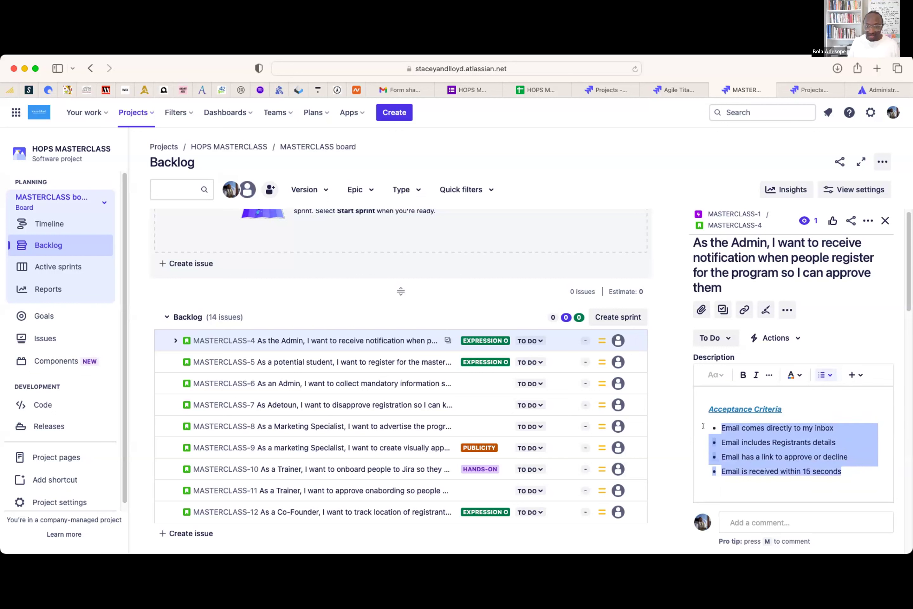
{"action": "left_click", "coordinate": [828, 376]}
{"action": "left_click", "coordinate": [824, 419]}
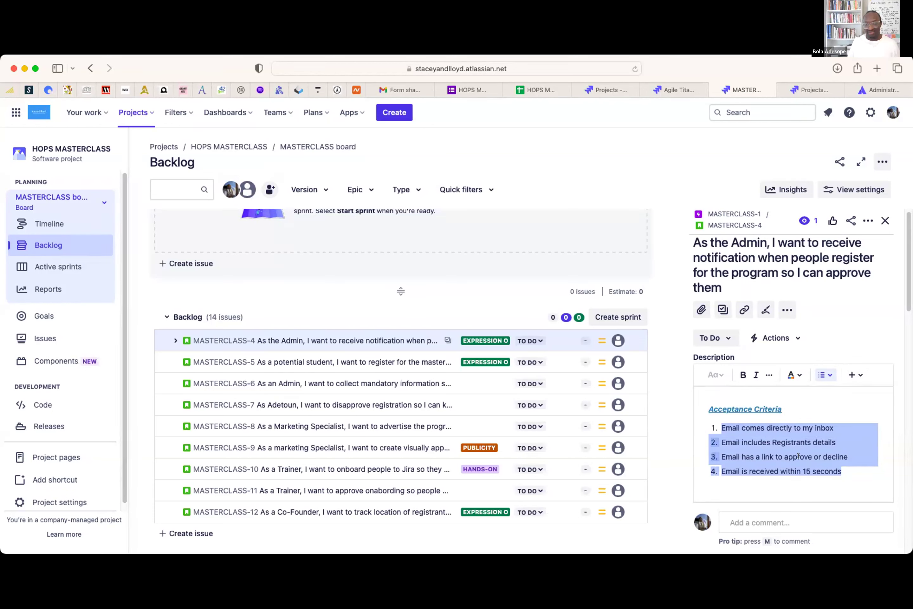
{"action": "left_click", "coordinate": [844, 471]}
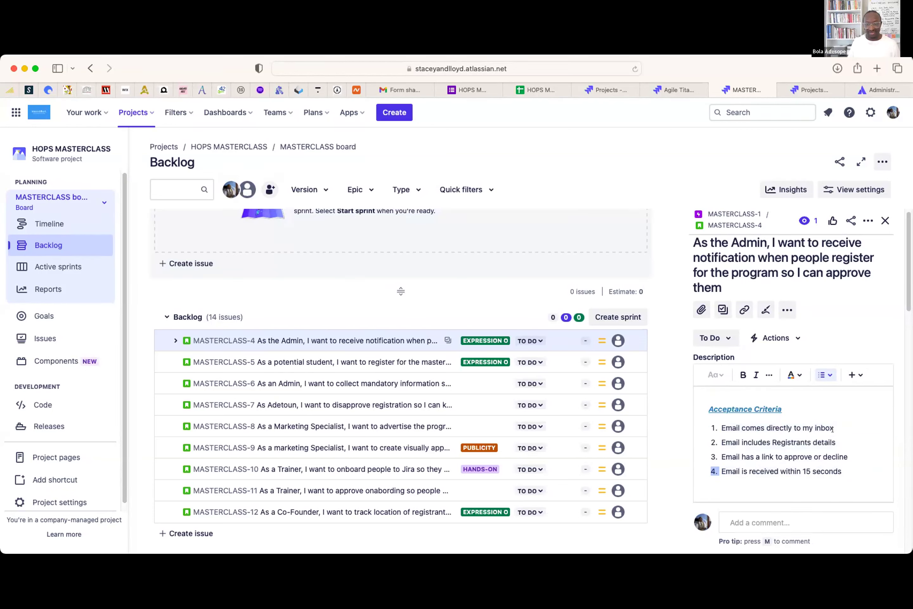
{"action": "scroll", "coordinate": [824, 432], "scroll_direction": "down", "scroll_amount": 3}
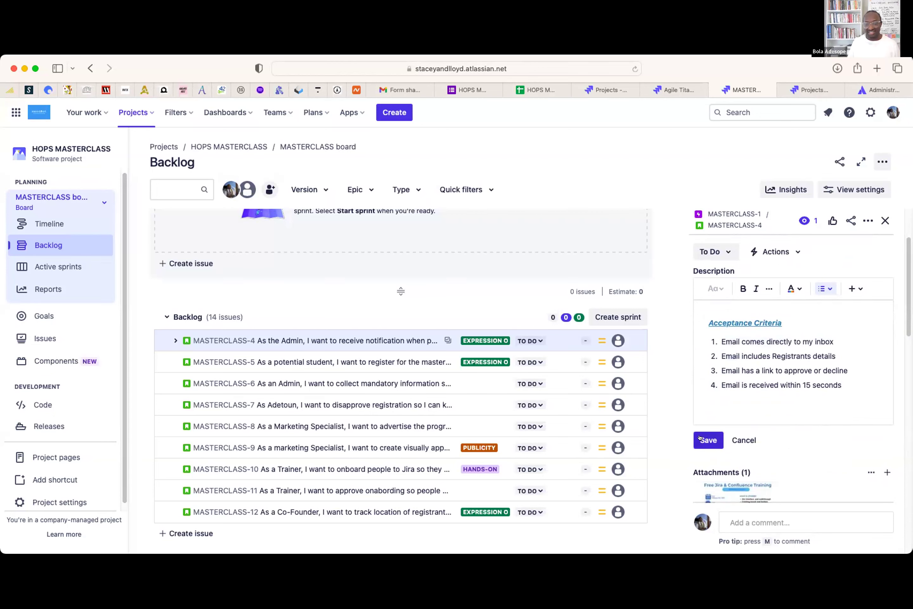
{"action": "left_click", "coordinate": [699, 438]}
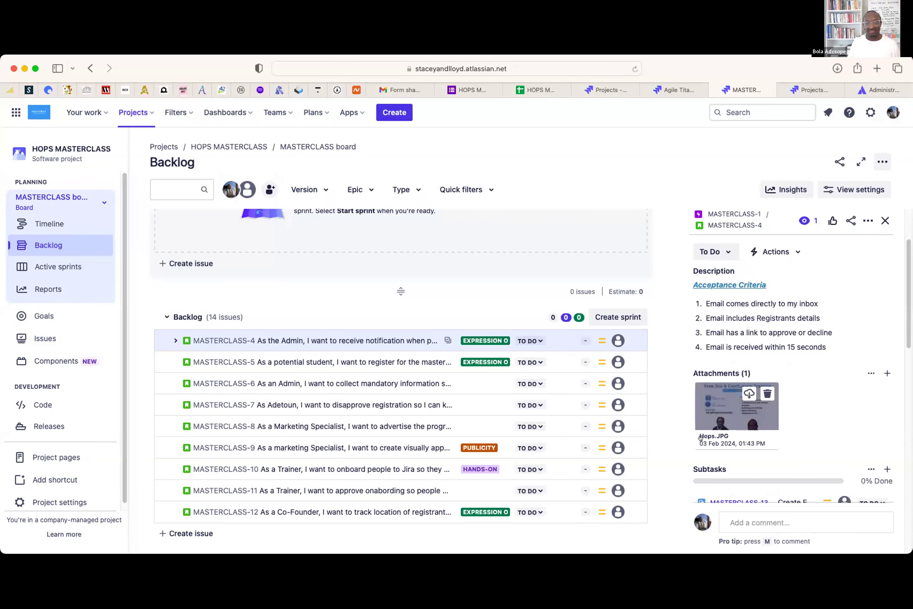
{"action": "scroll", "coordinate": [824, 393], "scroll_direction": "down", "scroll_amount": 5}
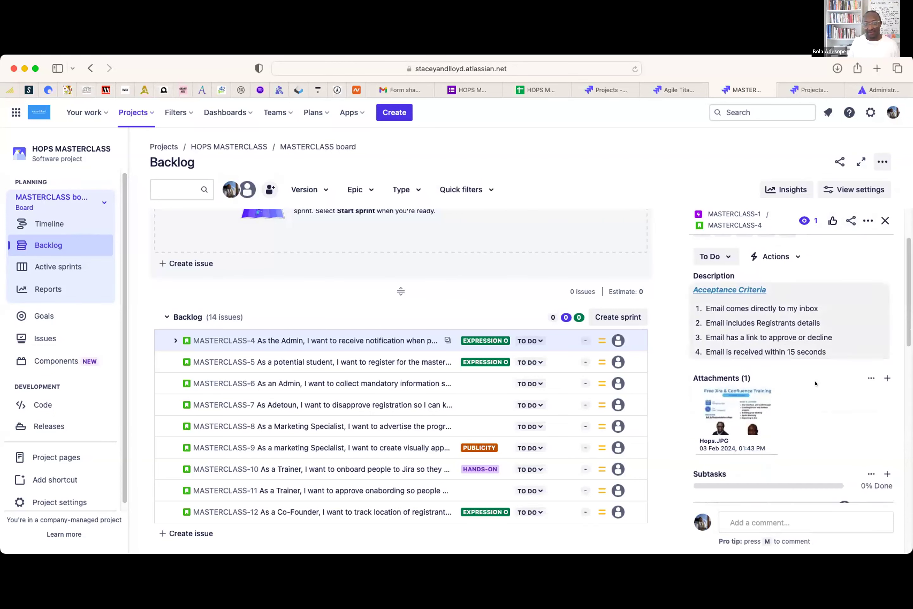
{"action": "scroll", "coordinate": [790, 367], "scroll_direction": "down", "scroll_amount": 5}
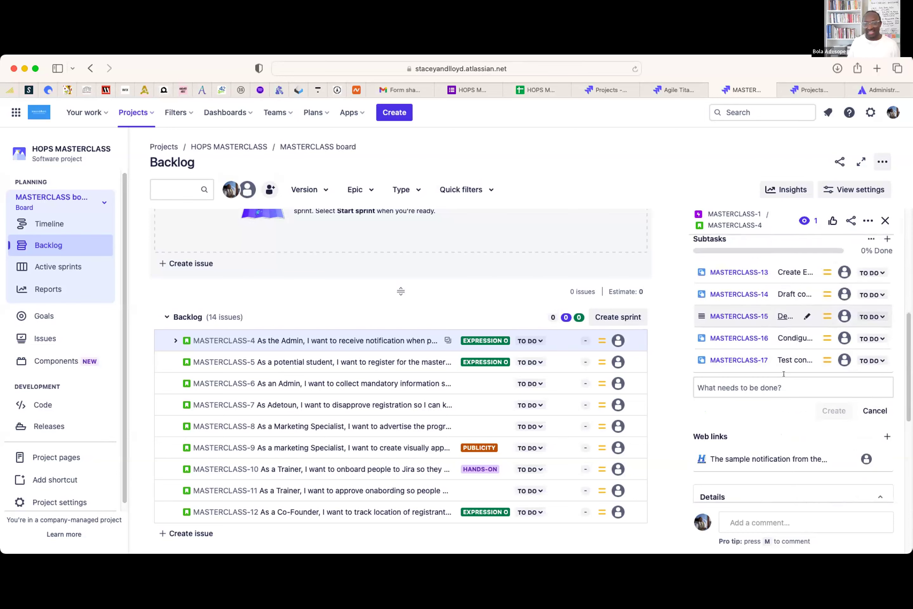
{"action": "scroll", "coordinate": [790, 376], "scroll_direction": "down", "scroll_amount": 5}
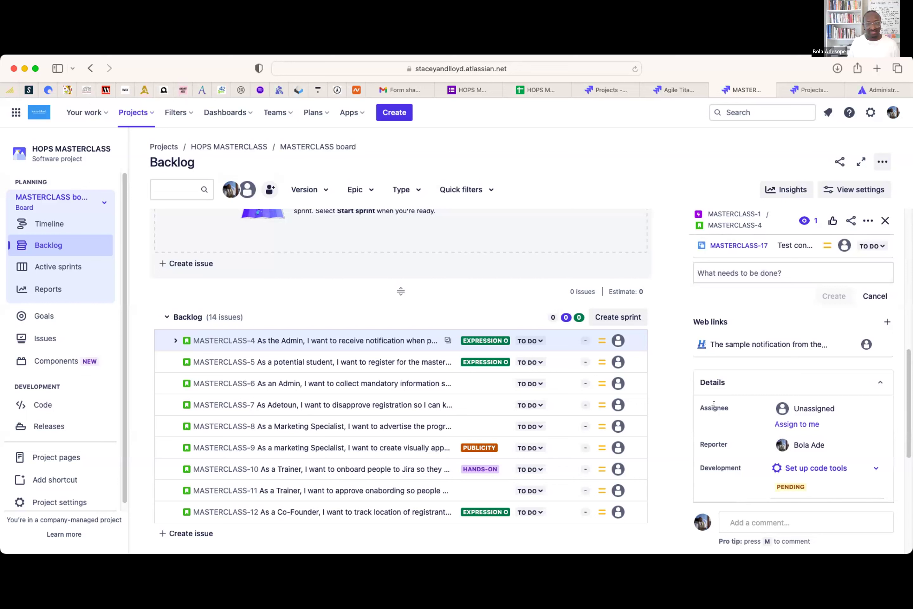
- Set MASTERCLASS-4's Assignee to the teammate found by searching their name
{"action": "left_click", "coordinate": [799, 403]}
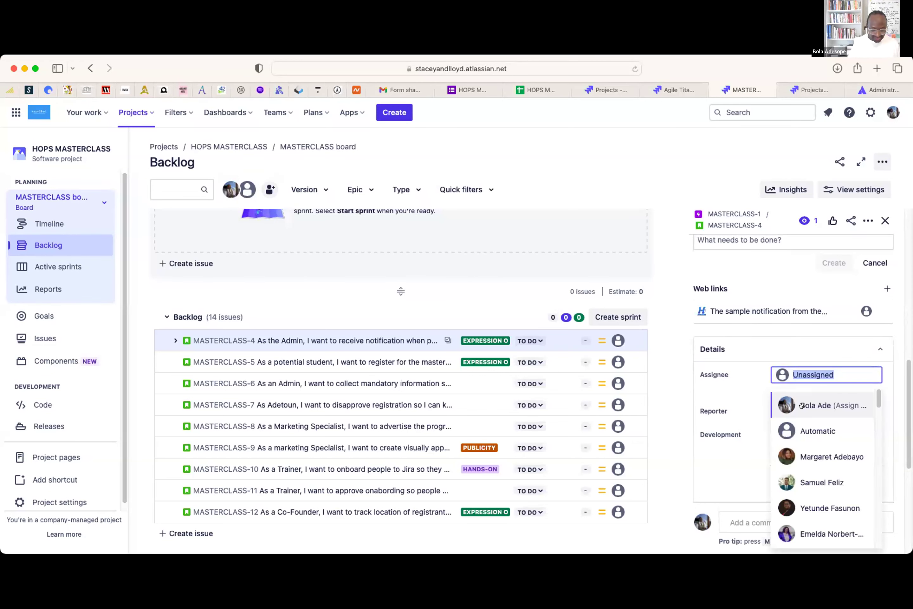
{"action": "type", "text": "nivi"}
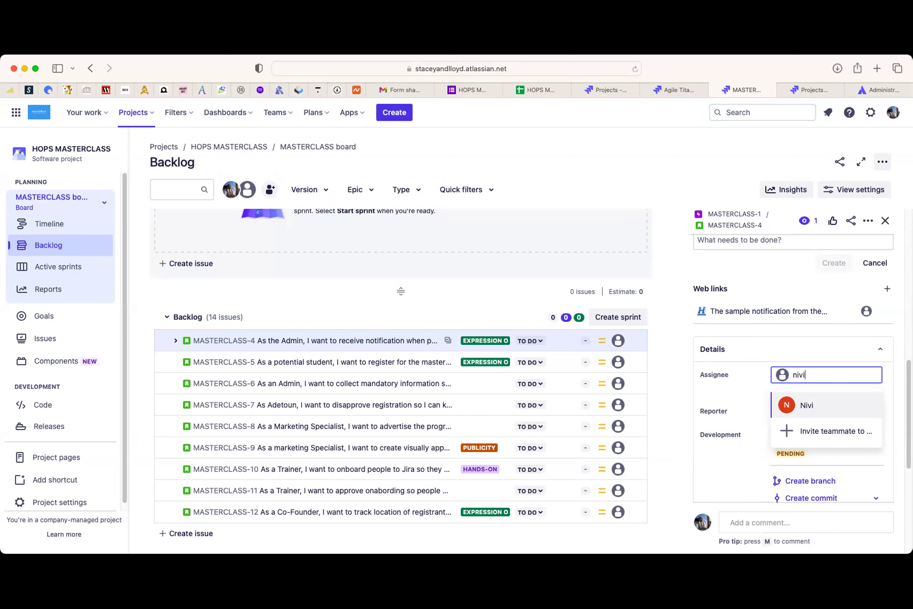
{"action": "key", "text": "Return"}
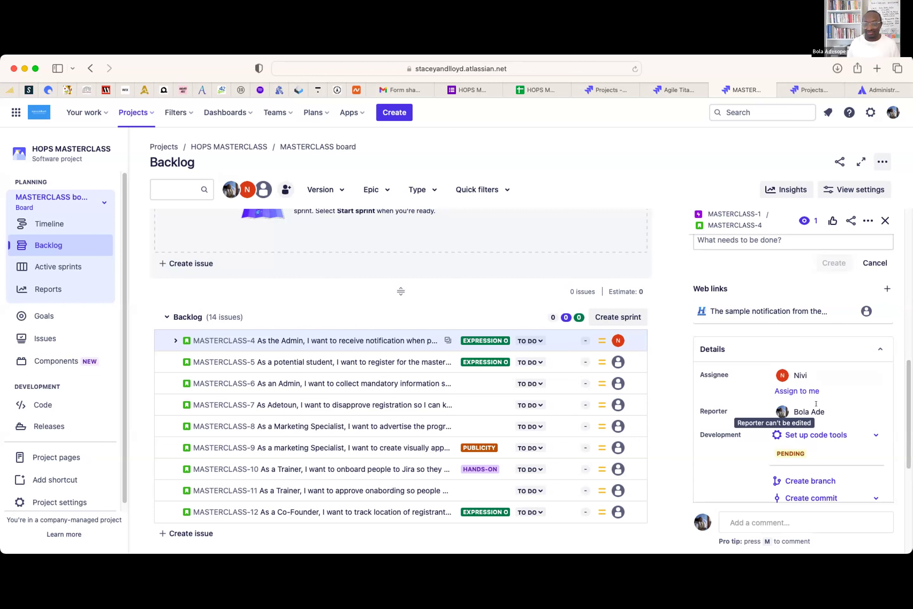
{"action": "scroll", "coordinate": [818, 404], "scroll_direction": "down", "scroll_amount": 3}
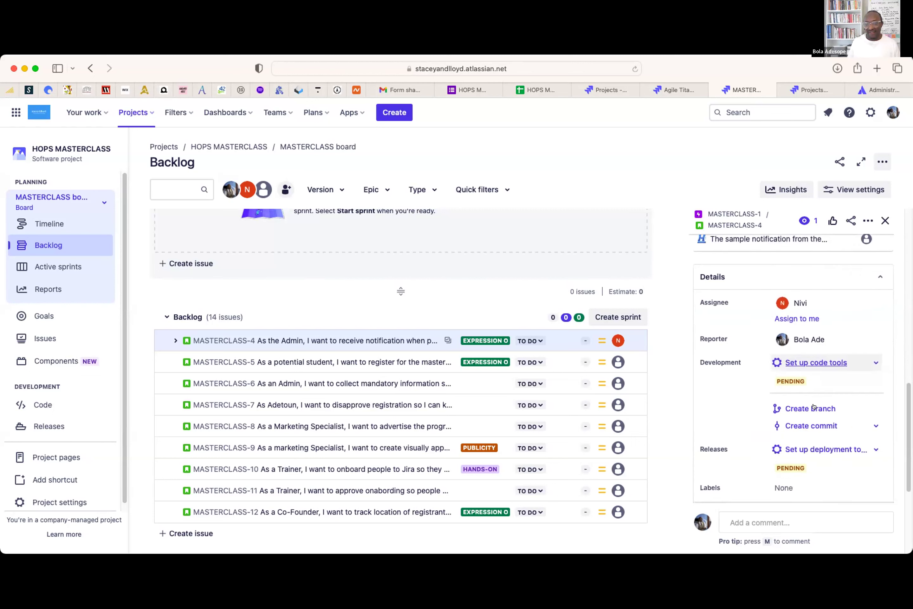
- Change MASTERCLASS-4's priority in Details from Medium to Highest
{"action": "scroll", "coordinate": [807, 383], "scroll_direction": "down", "scroll_amount": 2}
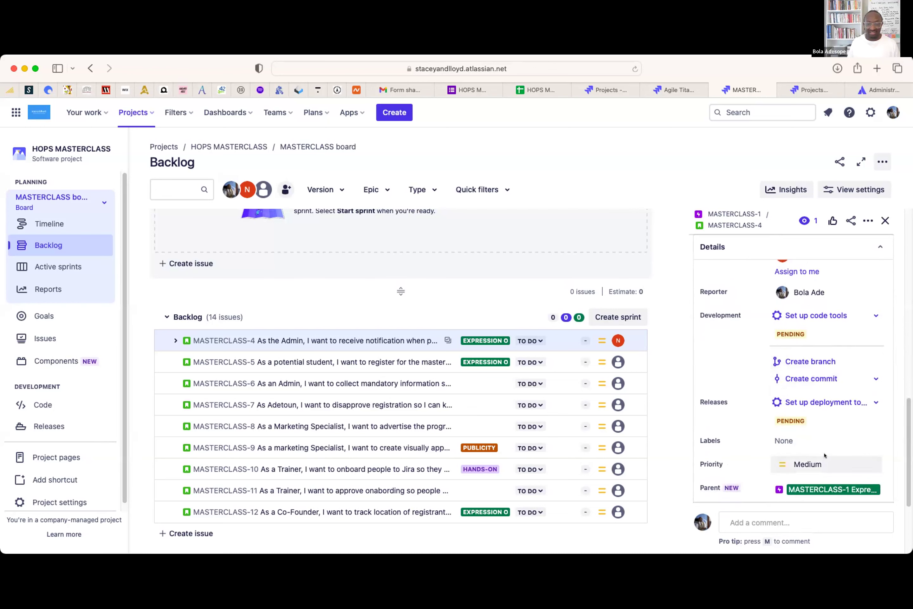
{"action": "scroll", "coordinate": [807, 448], "scroll_direction": "down", "scroll_amount": 1}
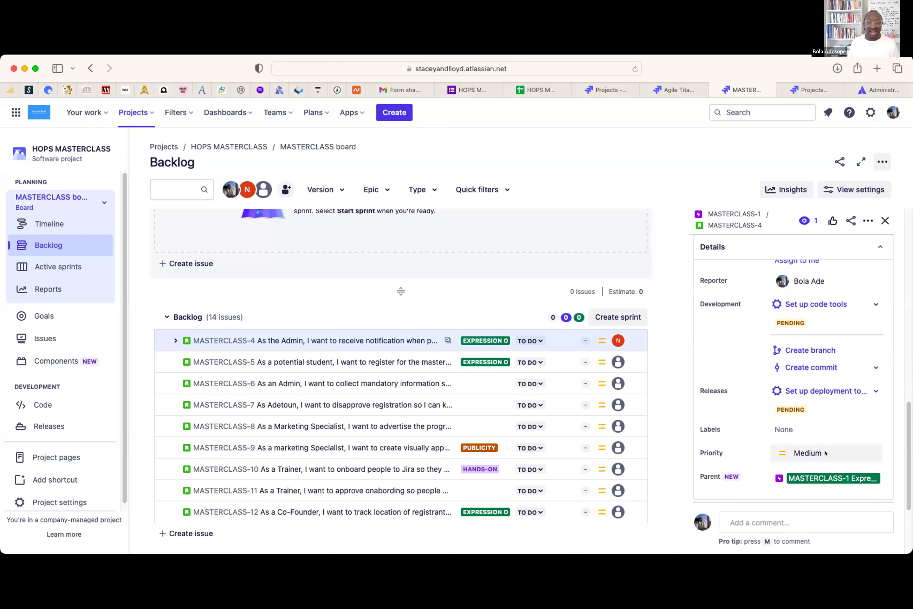
{"action": "left_click", "coordinate": [824, 452]}
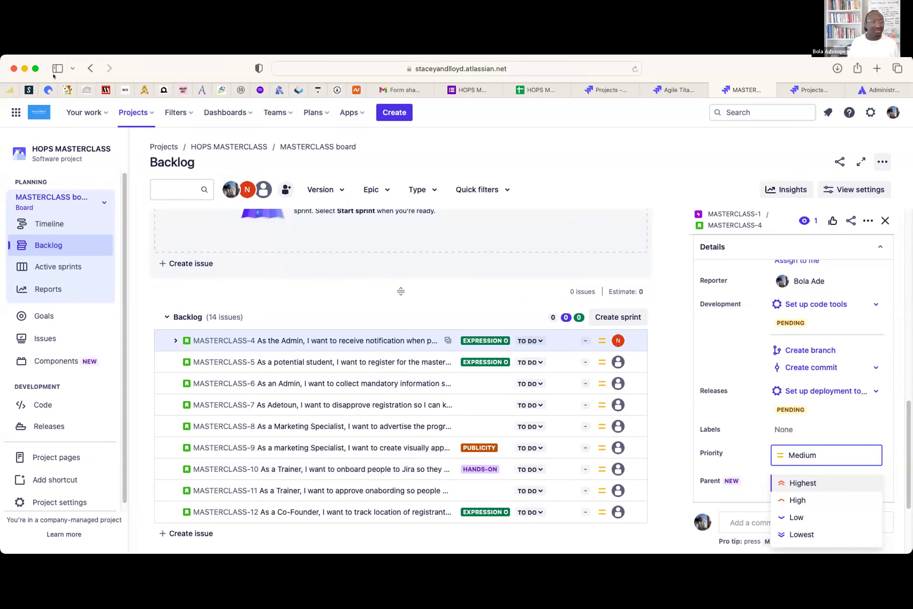
{"action": "left_click", "coordinate": [98, 117]}
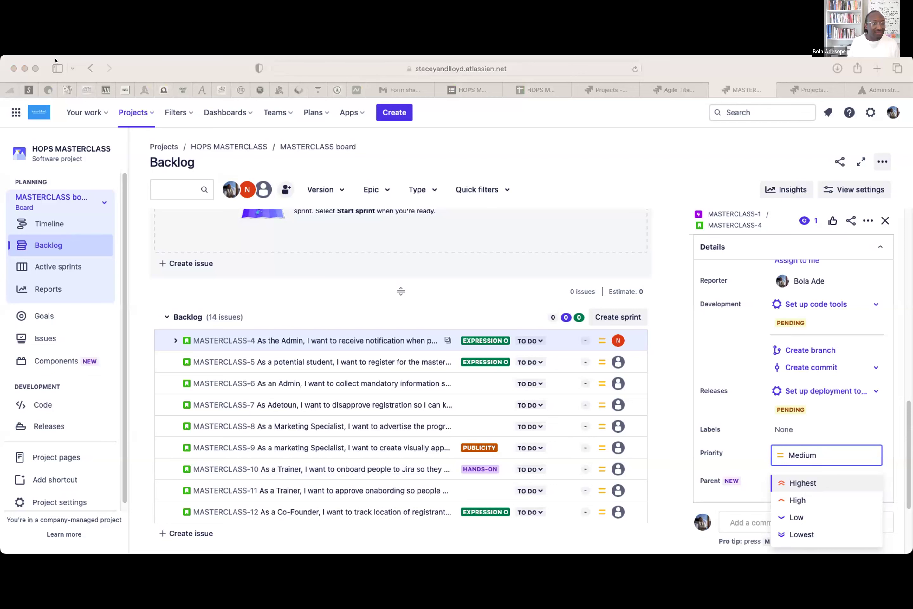
{"action": "left_click", "coordinate": [21, 75]}
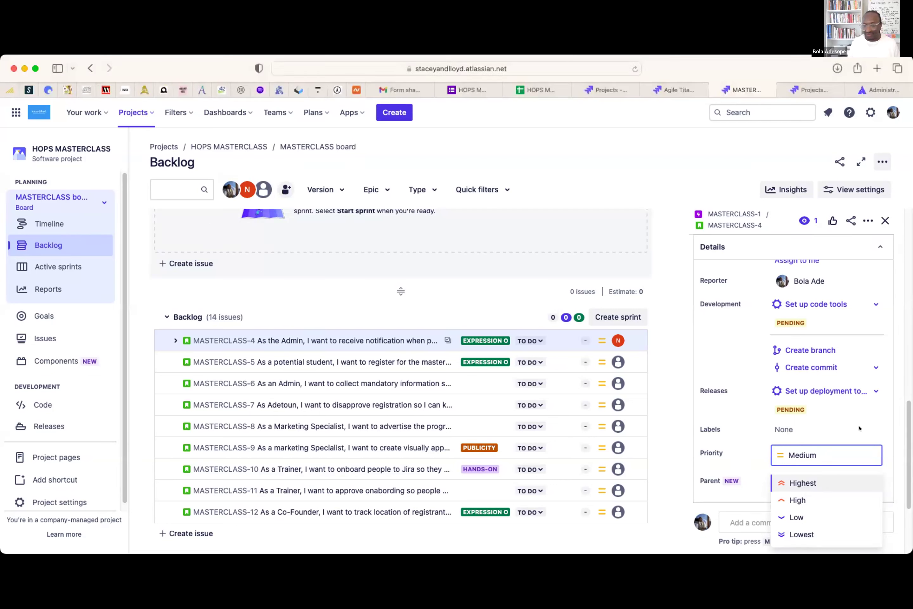
{"action": "left_click", "coordinate": [800, 482]}
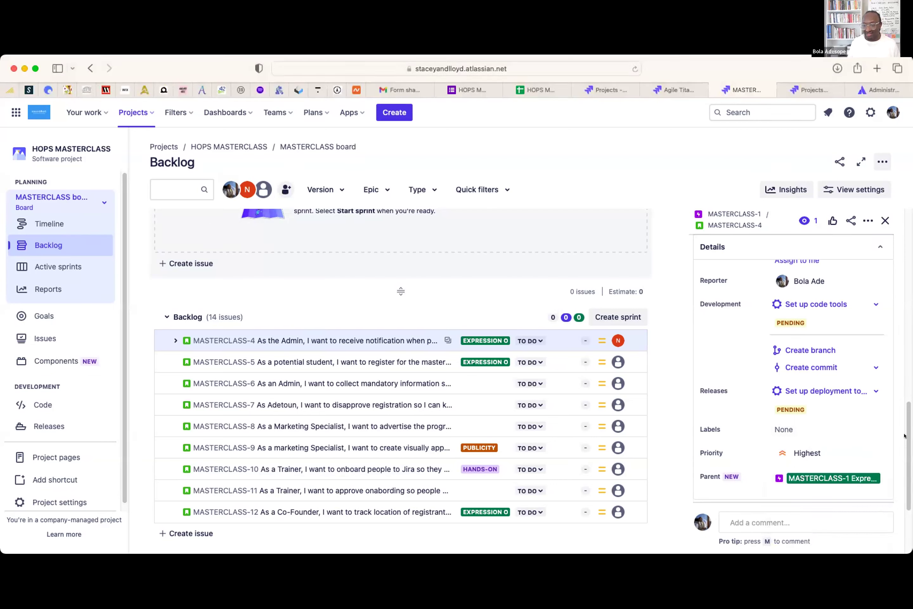
{"action": "scroll", "coordinate": [904, 436], "scroll_direction": "down", "scroll_amount": 5}
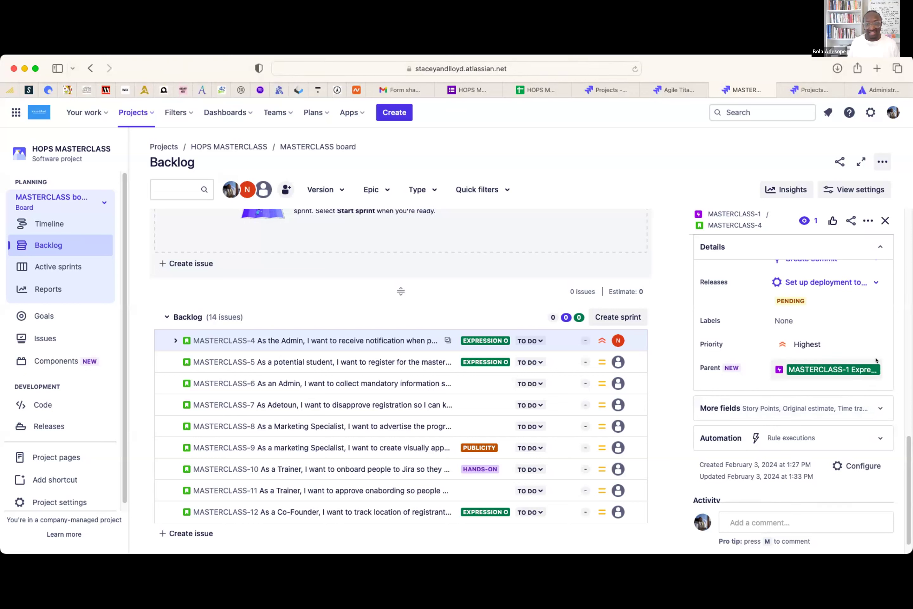
- Make MASTERCLASS-2 PUBLICITY the parent epic and expand the More fields section
{"action": "left_click", "coordinate": [872, 367]}
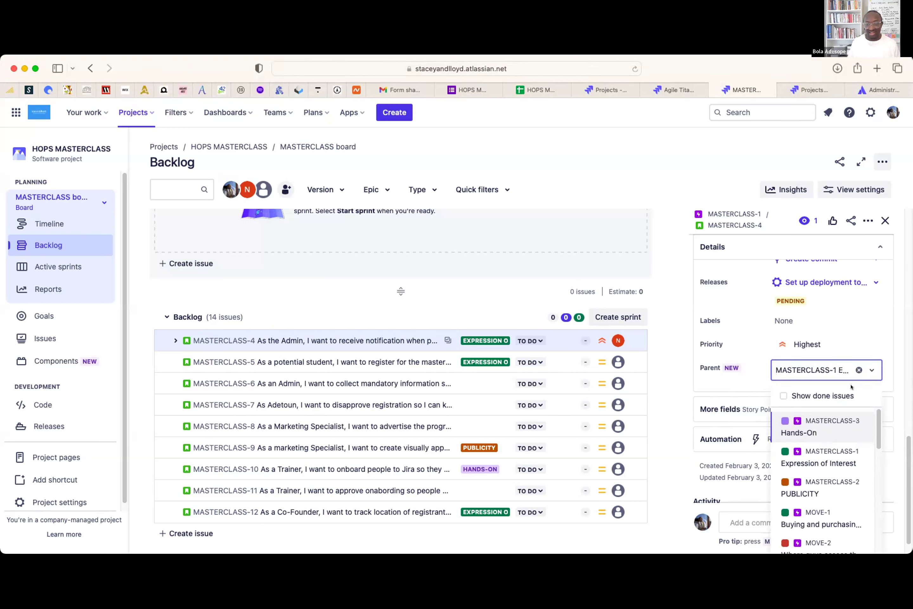
{"action": "left_click", "coordinate": [829, 486]}
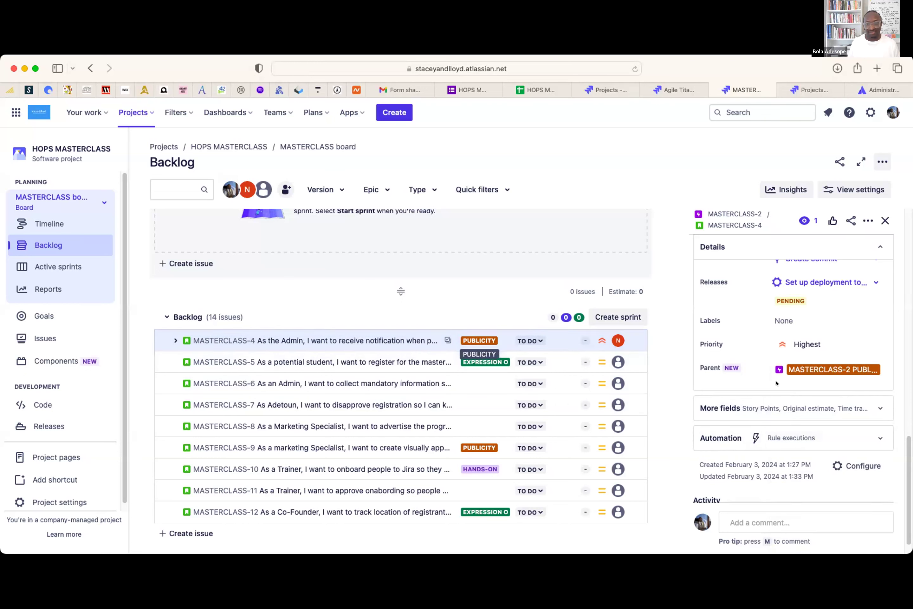
{"action": "scroll", "coordinate": [762, 381], "scroll_direction": "down", "scroll_amount": 1}
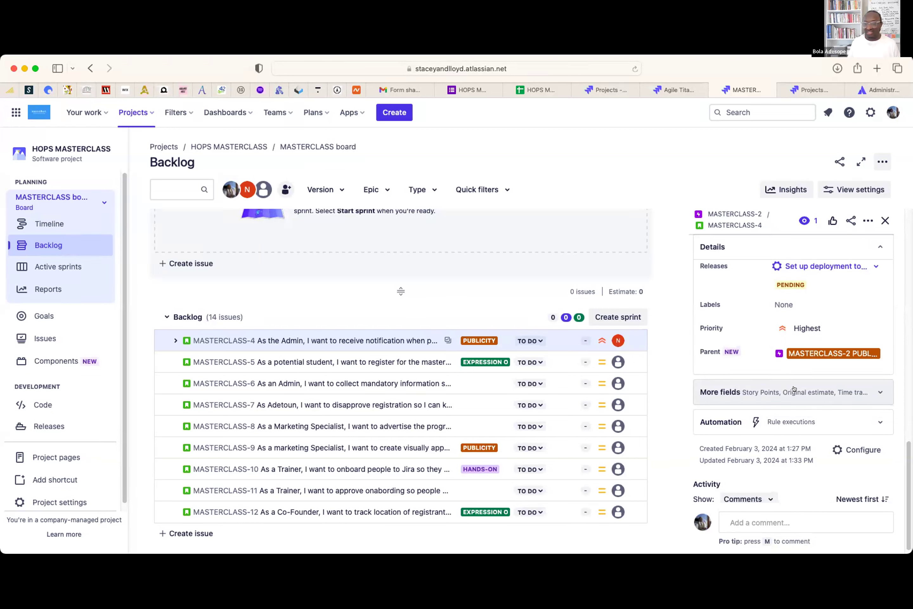
{"action": "left_click", "coordinate": [878, 388]}
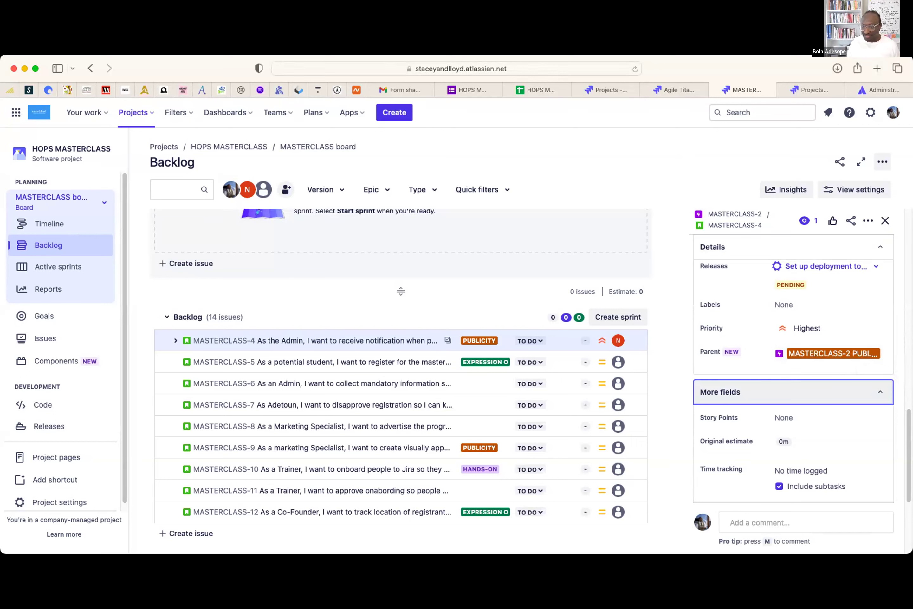
- Estimate MASTERCLASS-4 at 2 Story Points
{"action": "scroll", "coordinate": [903, 426], "scroll_direction": "down", "scroll_amount": 3}
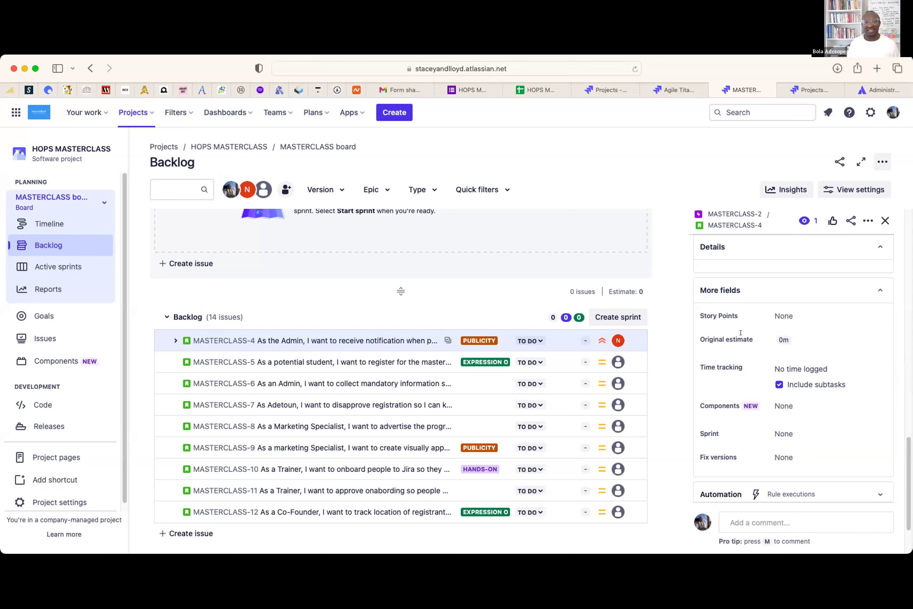
{"action": "left_click", "coordinate": [791, 314]}
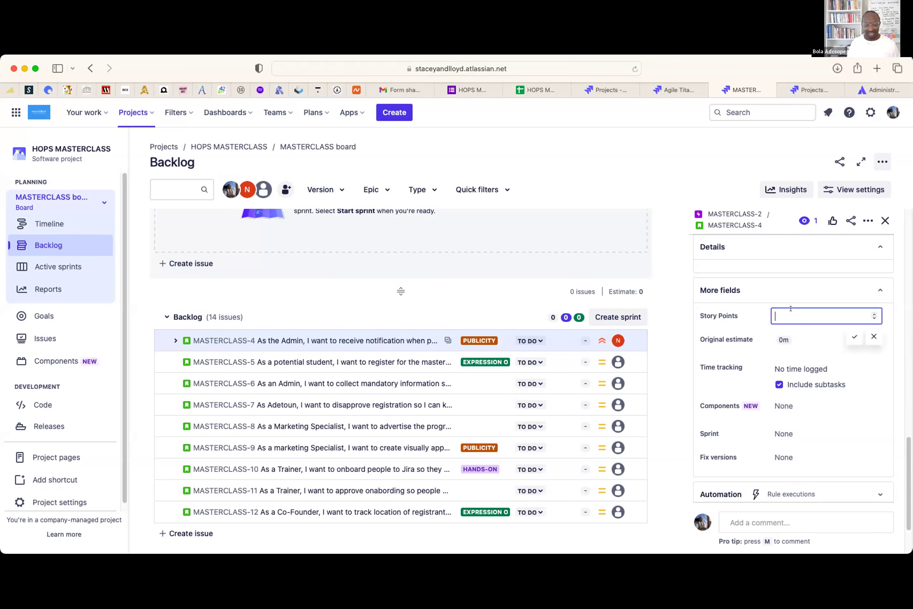
{"action": "type", "text": "2"}
{"action": "left_click", "coordinate": [854, 337]}
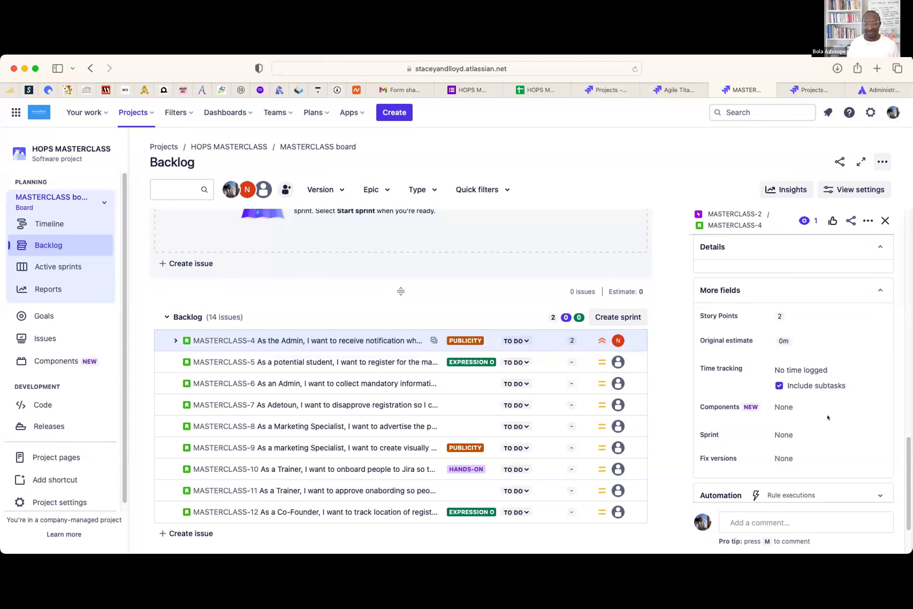
{"action": "scroll", "coordinate": [829, 421], "scroll_direction": "down", "scroll_amount": 3}
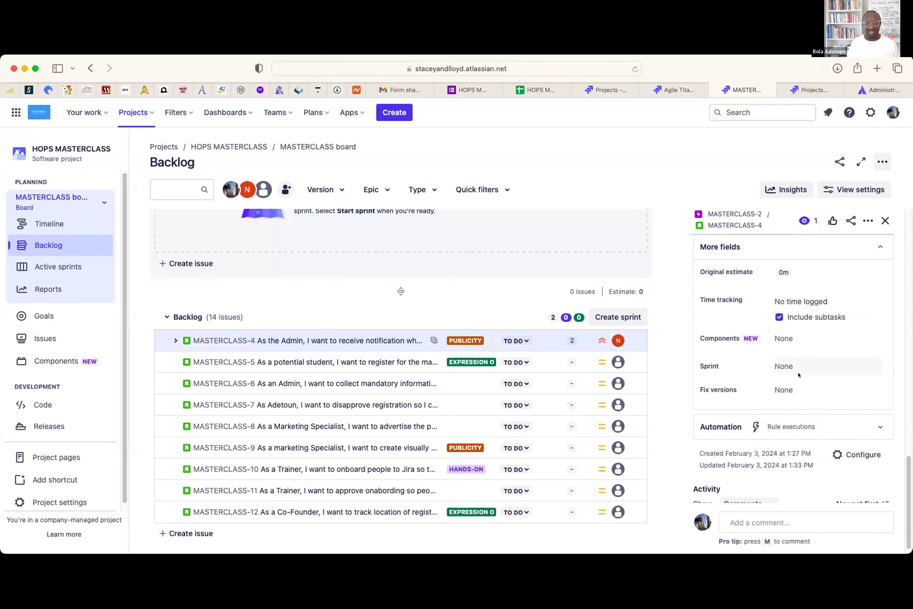
{"action": "scroll", "coordinate": [791, 381], "scroll_direction": "down", "scroll_amount": 1}
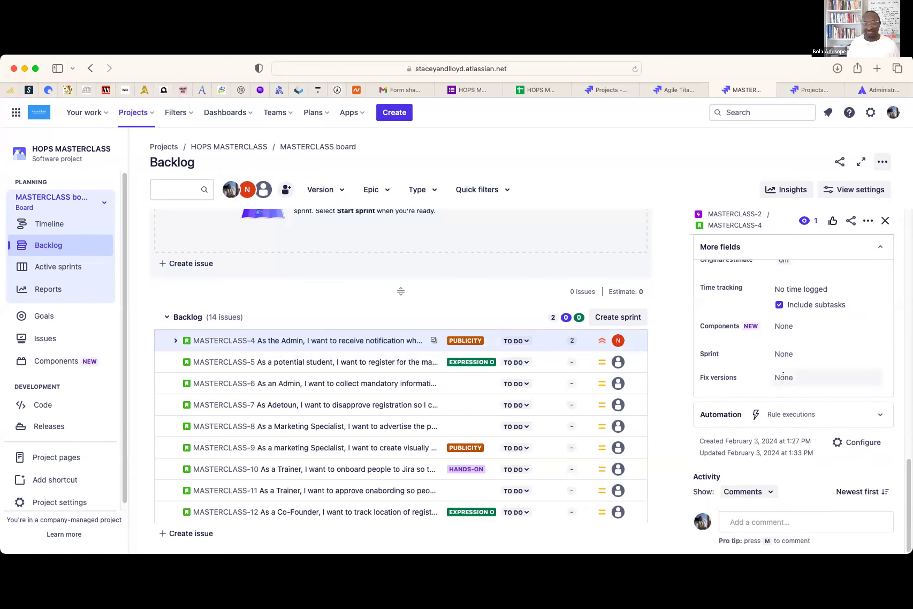
- Swap the MASTERCLASS-4 details for MASTERCLASS-5's and scroll down to its More fields
{"action": "left_click", "coordinate": [883, 220]}
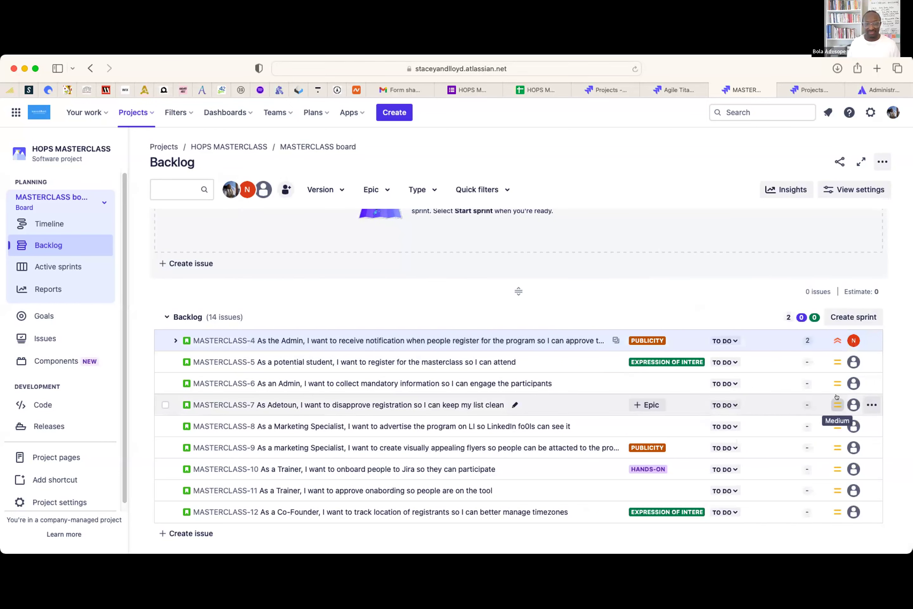
{"action": "left_click", "coordinate": [494, 360]}
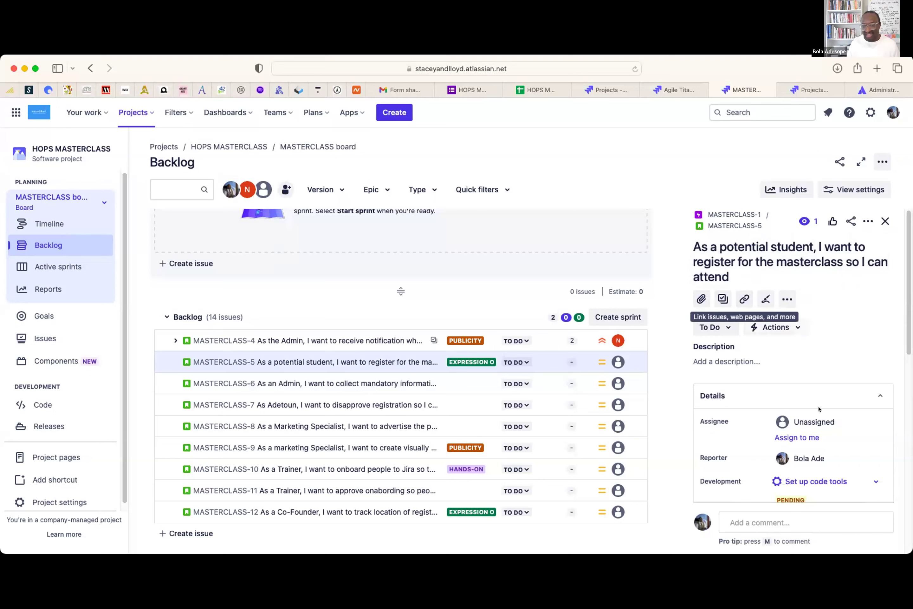
{"action": "scroll", "coordinate": [819, 406], "scroll_direction": "down", "scroll_amount": 2}
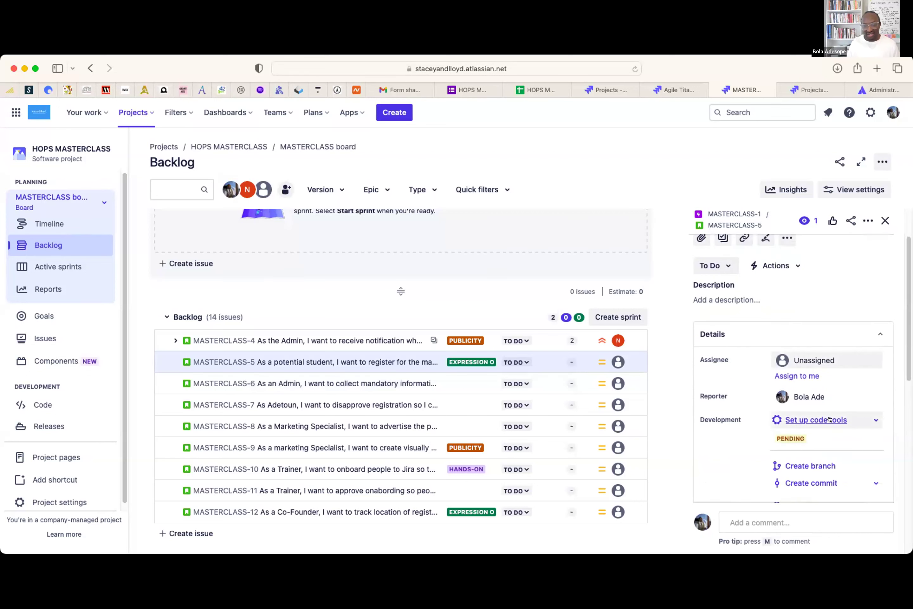
{"action": "left_click", "coordinate": [729, 291]}
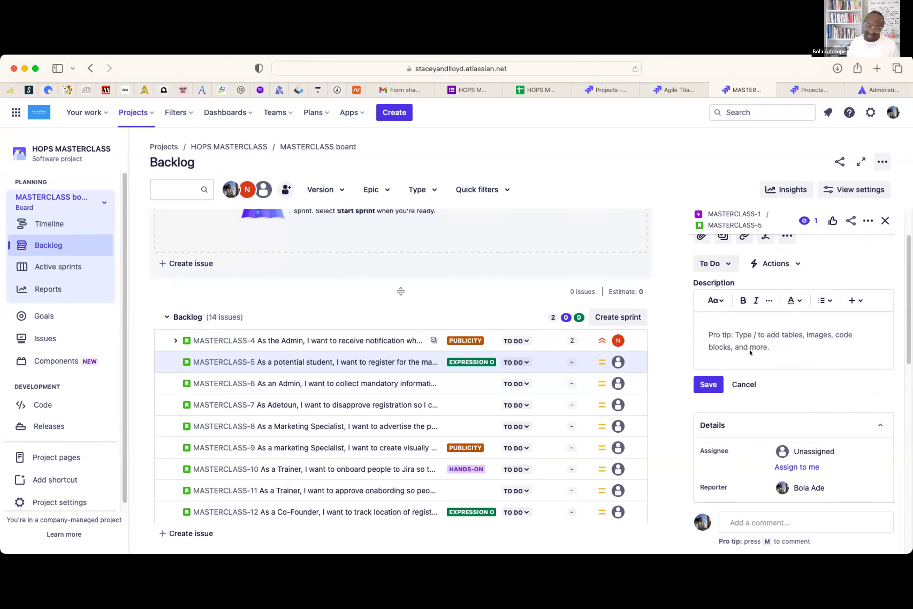
{"action": "scroll", "coordinate": [774, 368], "scroll_direction": "down", "scroll_amount": 1}
{"action": "scroll", "coordinate": [774, 369], "scroll_direction": "down", "scroll_amount": 2}
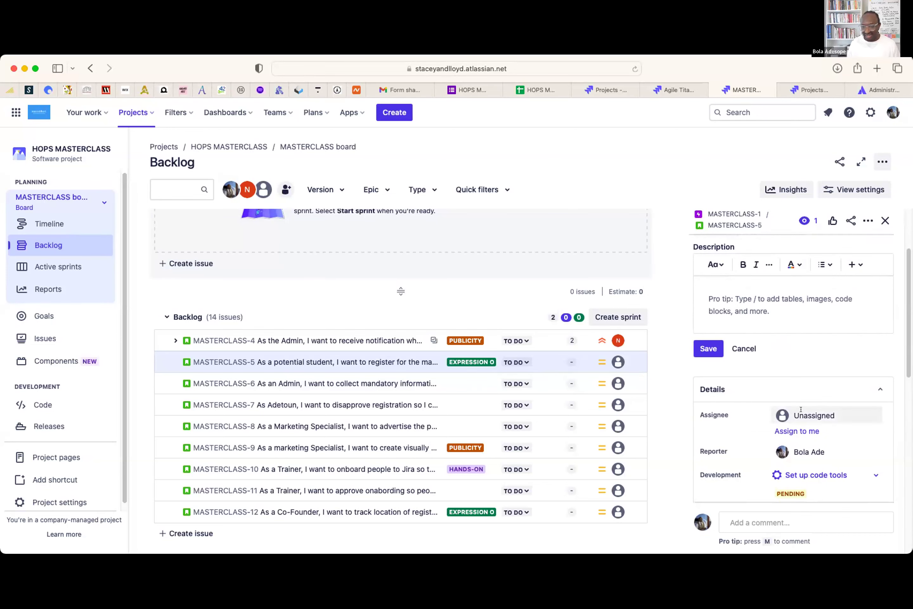
{"action": "scroll", "coordinate": [801, 408], "scroll_direction": "down", "scroll_amount": 10}
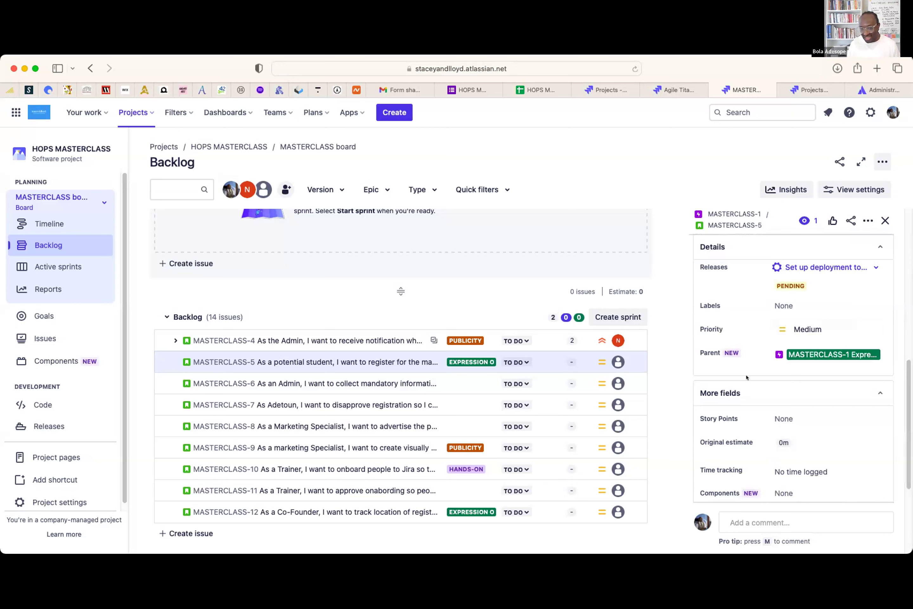
{"action": "scroll", "coordinate": [781, 446], "scroll_direction": "down", "scroll_amount": 5}
{"action": "scroll", "coordinate": [782, 447], "scroll_direction": "down", "scroll_amount": 2}
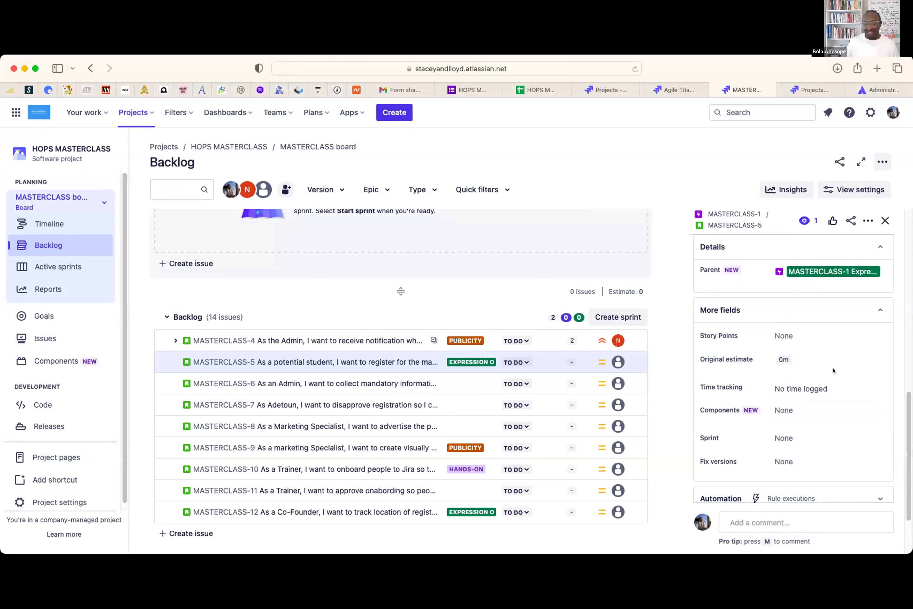
- Set MASTERCLASS-5's Story Points to 3
{"action": "left_click", "coordinate": [790, 340]}
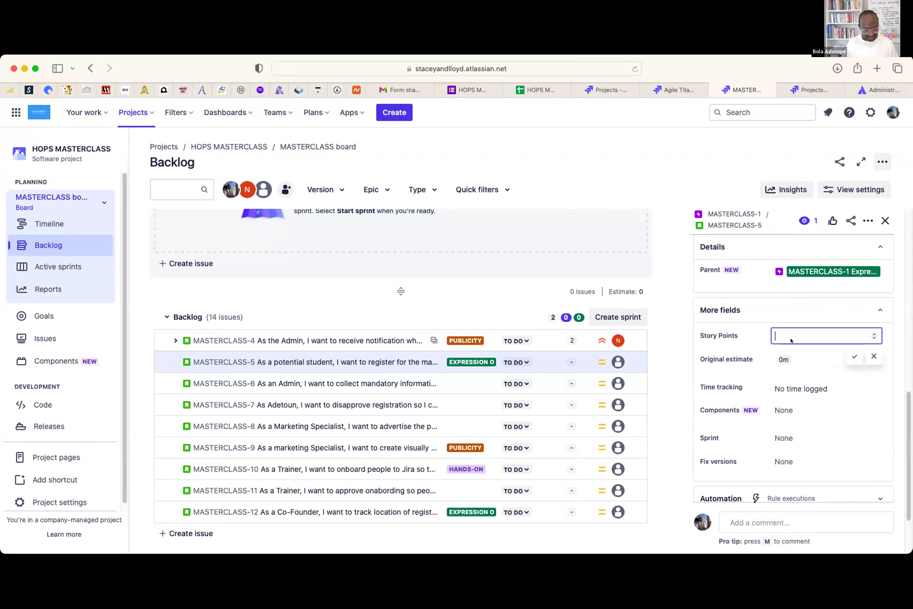
{"action": "type", "text": "3"}
{"action": "left_click", "coordinate": [854, 356]}
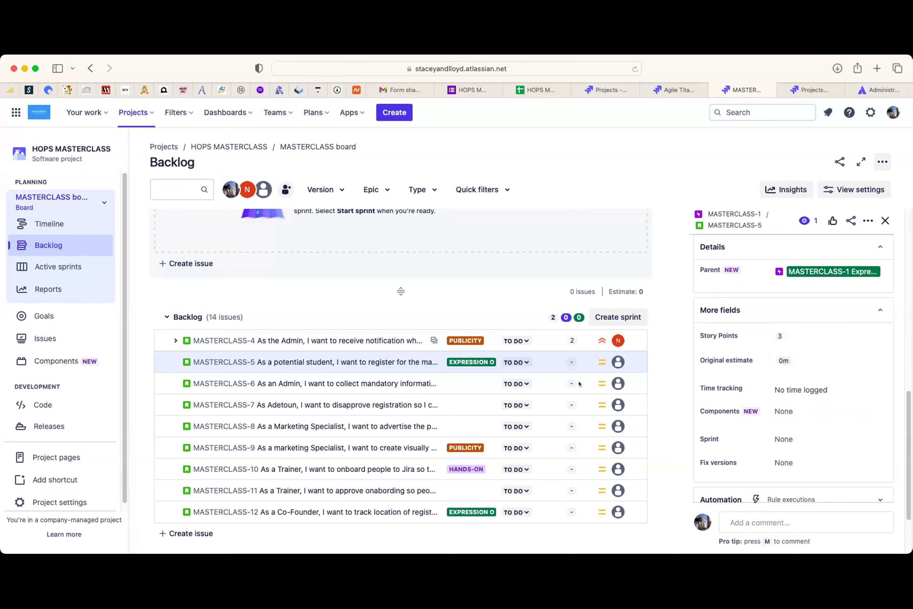
- Open MASTERCLASS-6 and set its Story Points to 5
{"action": "left_click", "coordinate": [547, 379]}
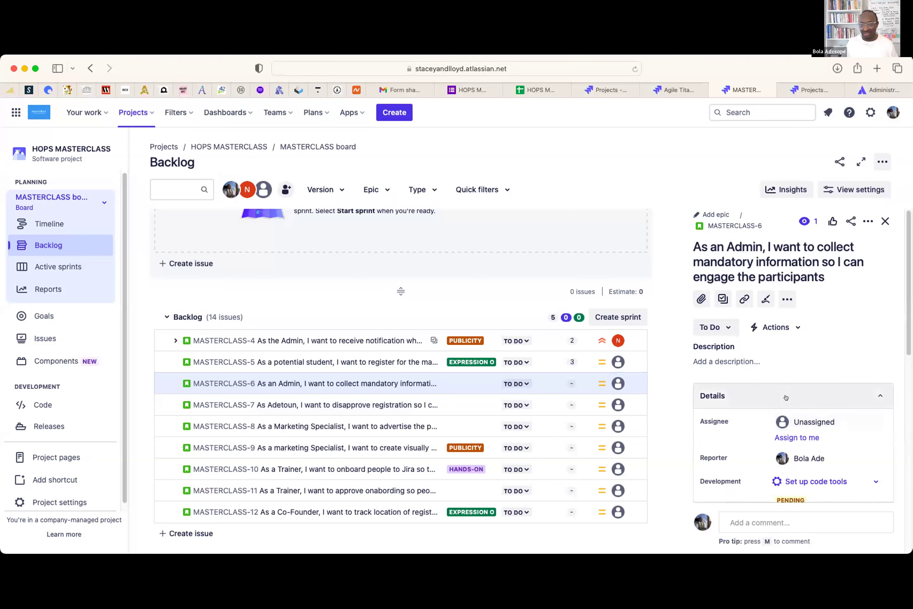
{"action": "scroll", "coordinate": [784, 379], "scroll_direction": "down", "scroll_amount": 1}
{"action": "scroll", "coordinate": [784, 379], "scroll_direction": "down", "scroll_amount": 3}
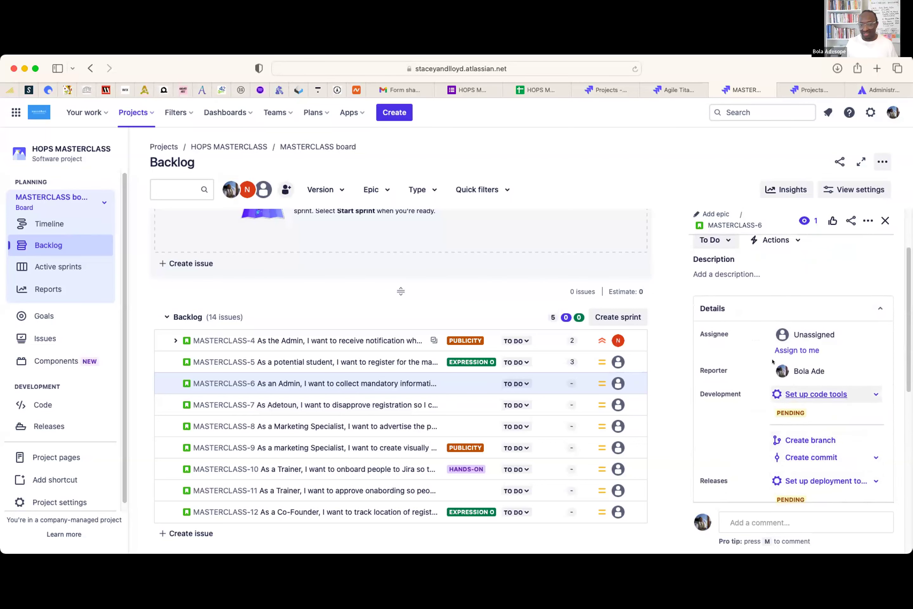
{"action": "scroll", "coordinate": [789, 436], "scroll_direction": "down", "scroll_amount": 5}
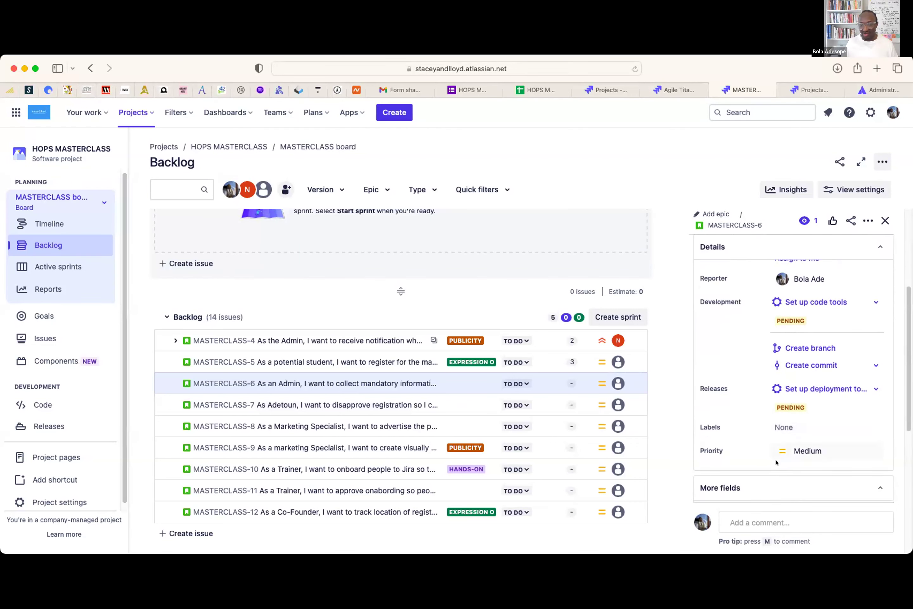
{"action": "left_click", "coordinate": [789, 429]}
{"action": "type", "text": "5"}
{"action": "left_click", "coordinate": [855, 450]}
- Give MASTERCLASS-7 5 story points, then bring up MASTERCLASS-8's details
{"action": "left_click", "coordinate": [545, 404]}
{"action": "scroll", "coordinate": [778, 436], "scroll_direction": "down", "scroll_amount": 2}
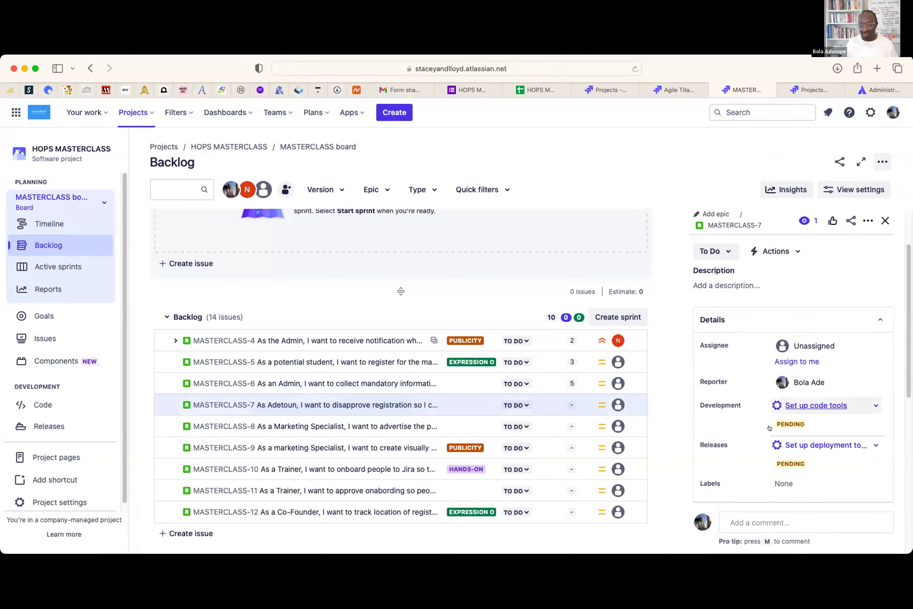
{"action": "scroll", "coordinate": [778, 435], "scroll_direction": "down", "scroll_amount": 5}
{"action": "left_click", "coordinate": [797, 352]}
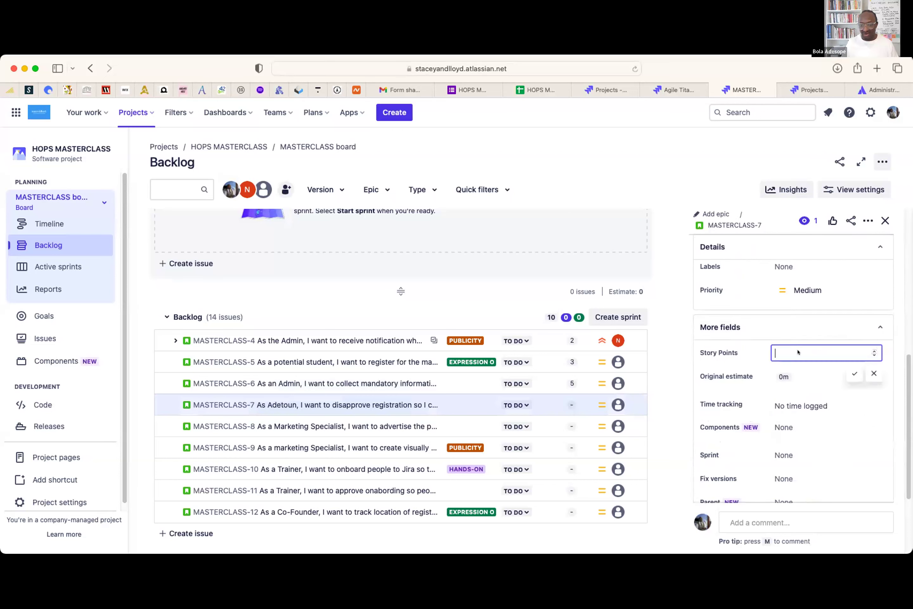
{"action": "type", "text": "5"}
{"action": "left_click", "coordinate": [854, 373]}
{"action": "scroll", "coordinate": [832, 434], "scroll_direction": "down", "scroll_amount": 4}
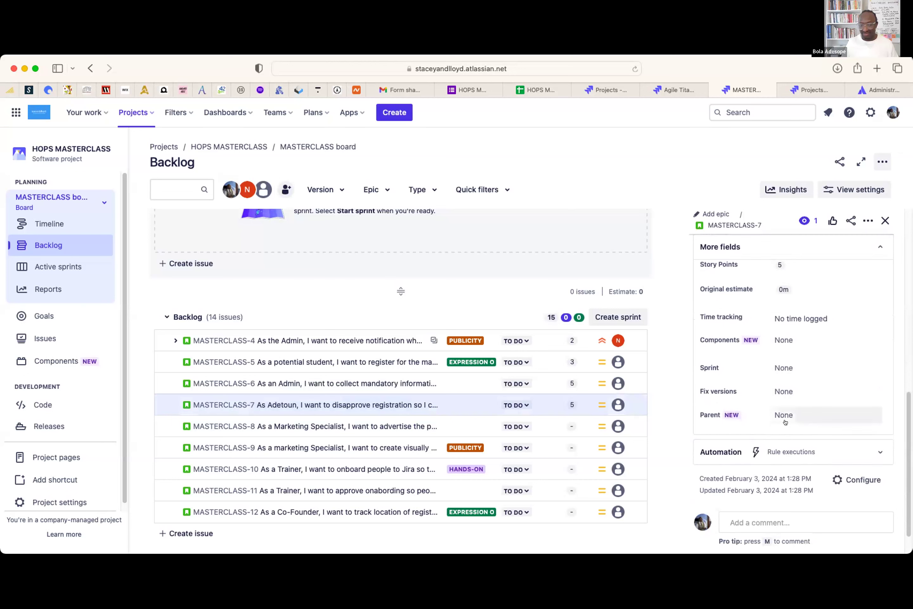
{"action": "left_click", "coordinate": [424, 426]}
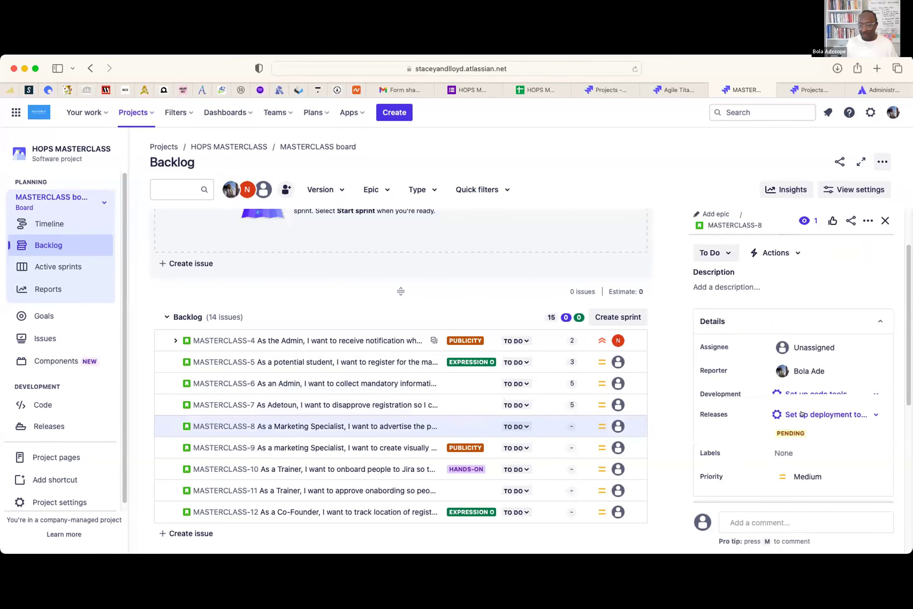
- Set MASTERCLASS-8's Story Points to 1
{"action": "scroll", "coordinate": [808, 446], "scroll_direction": "down", "scroll_amount": 2}
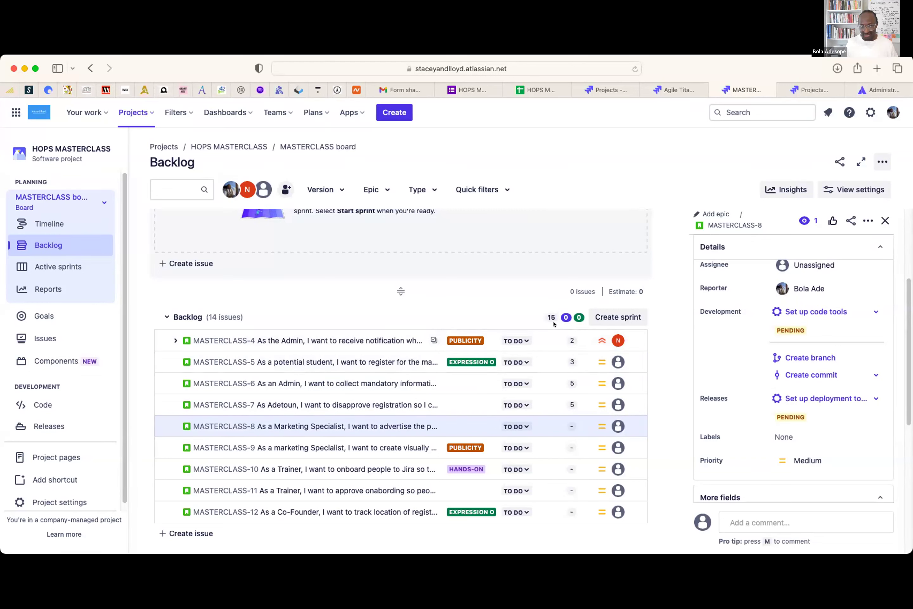
{"action": "scroll", "coordinate": [859, 445], "scroll_direction": "down", "scroll_amount": 3}
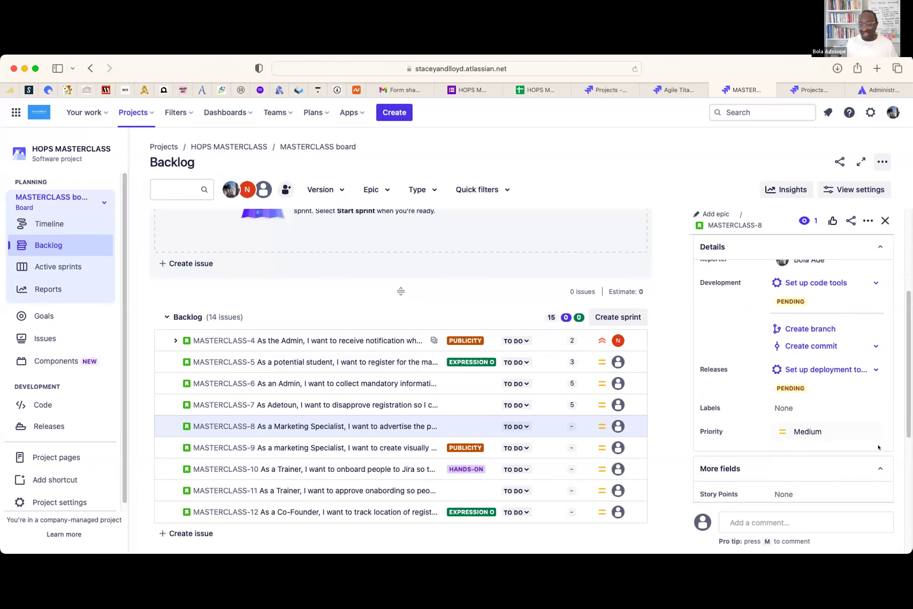
{"action": "left_click", "coordinate": [793, 428]}
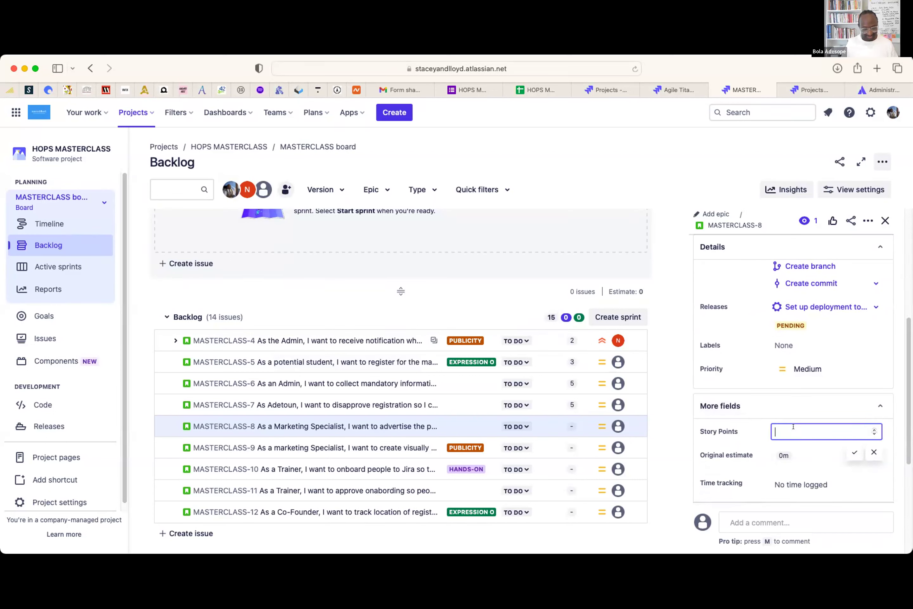
{"action": "type", "text": "1"}
{"action": "left_click", "coordinate": [854, 452]}
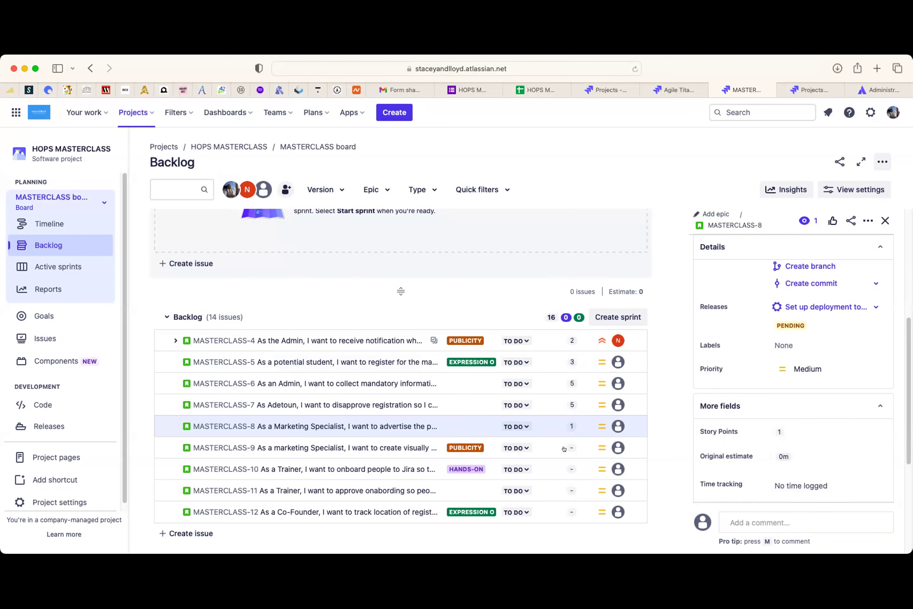
- Open MASTERCLASS-9 and set its Story Points to 3
{"action": "left_click", "coordinate": [539, 444]}
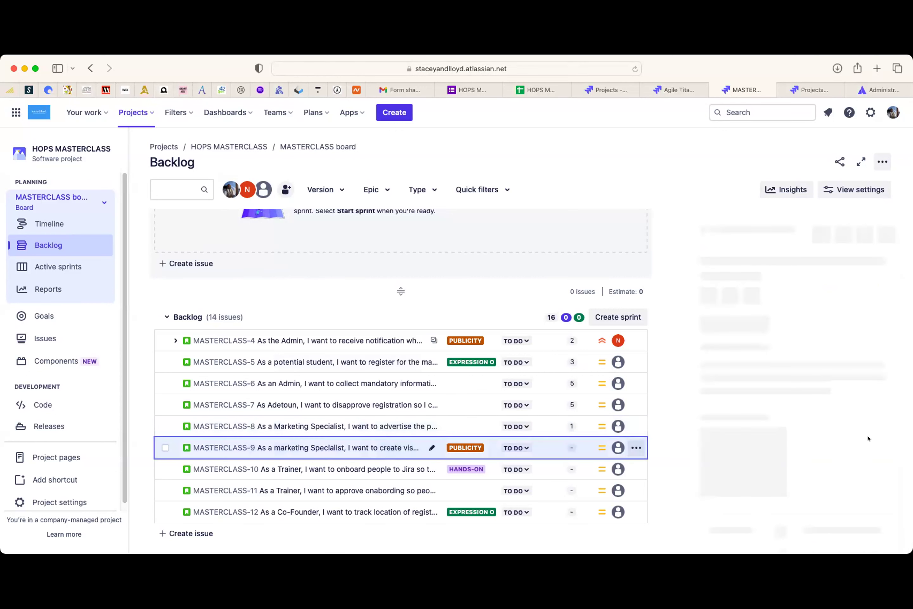
{"action": "scroll", "coordinate": [859, 447], "scroll_direction": "down", "scroll_amount": 4}
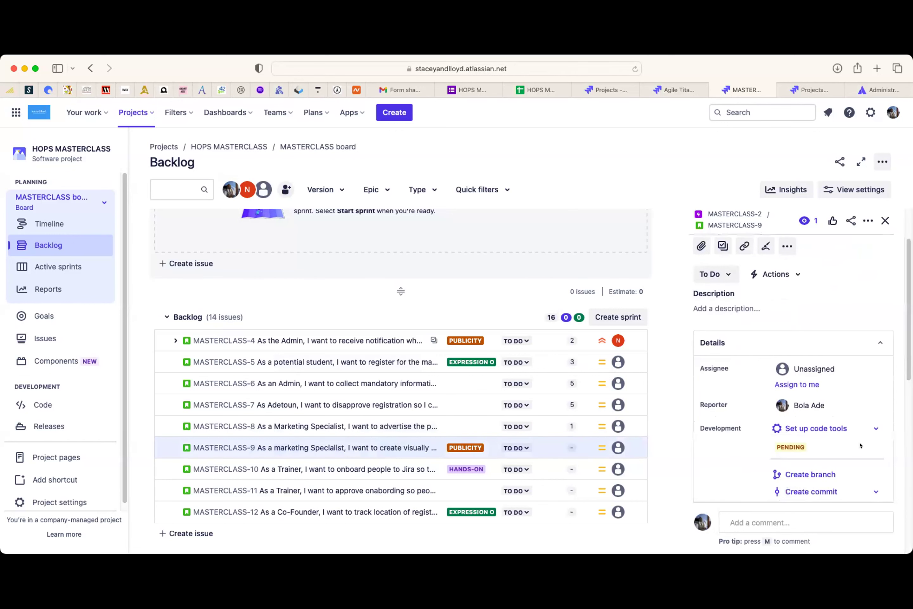
{"action": "scroll", "coordinate": [852, 455], "scroll_direction": "down", "scroll_amount": 3}
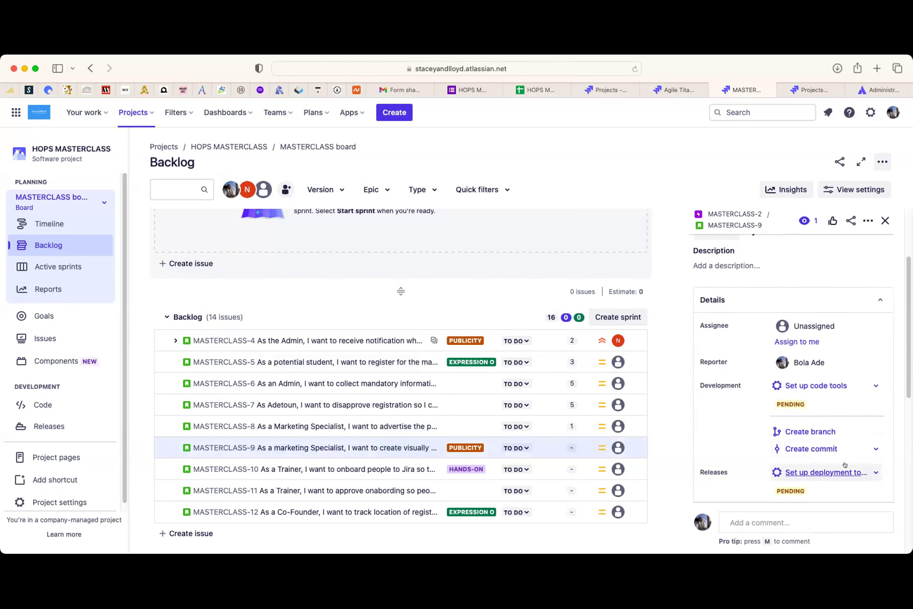
{"action": "scroll", "coordinate": [793, 439], "scroll_direction": "down", "scroll_amount": 3}
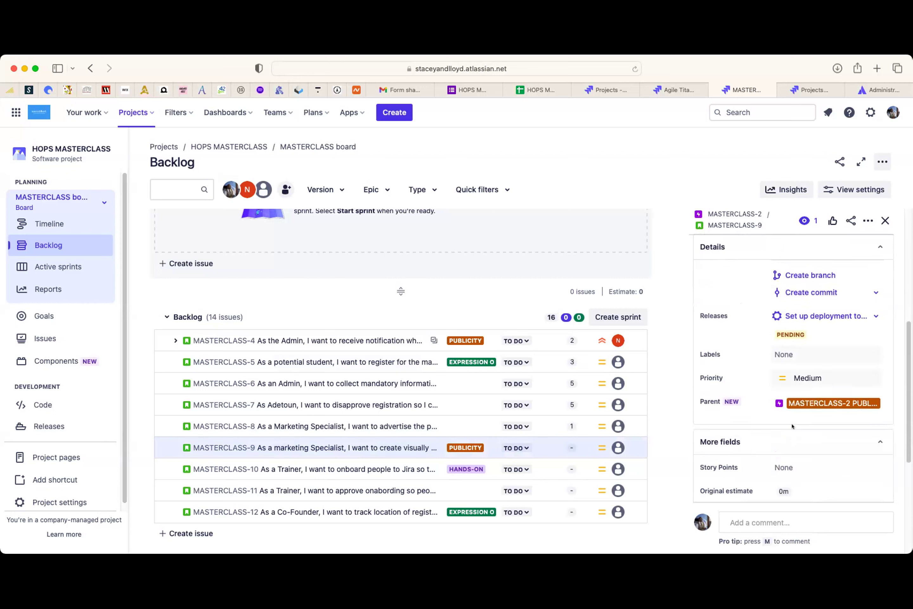
{"action": "left_click", "coordinate": [790, 464]}
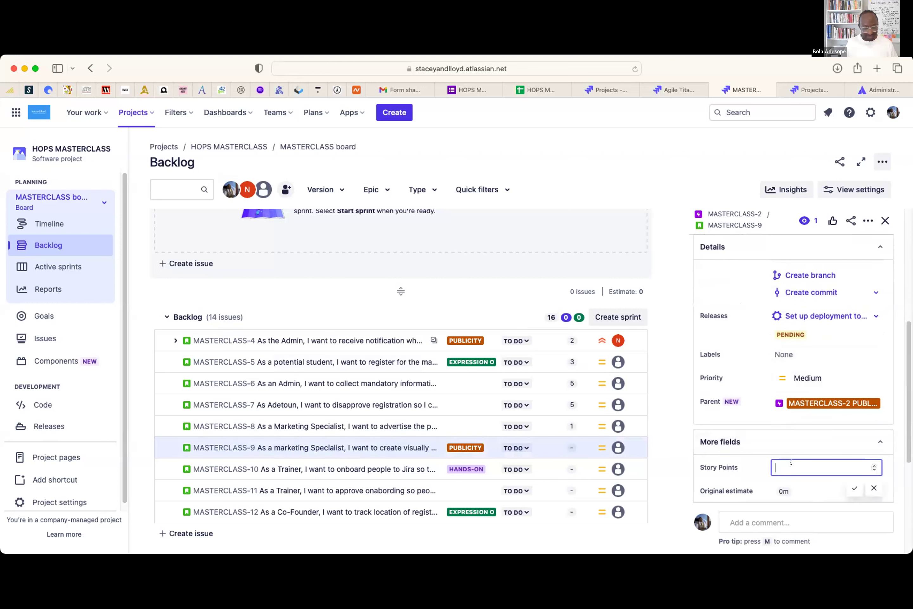
{"action": "type", "text": "3"}
{"action": "left_click", "coordinate": [853, 487]}
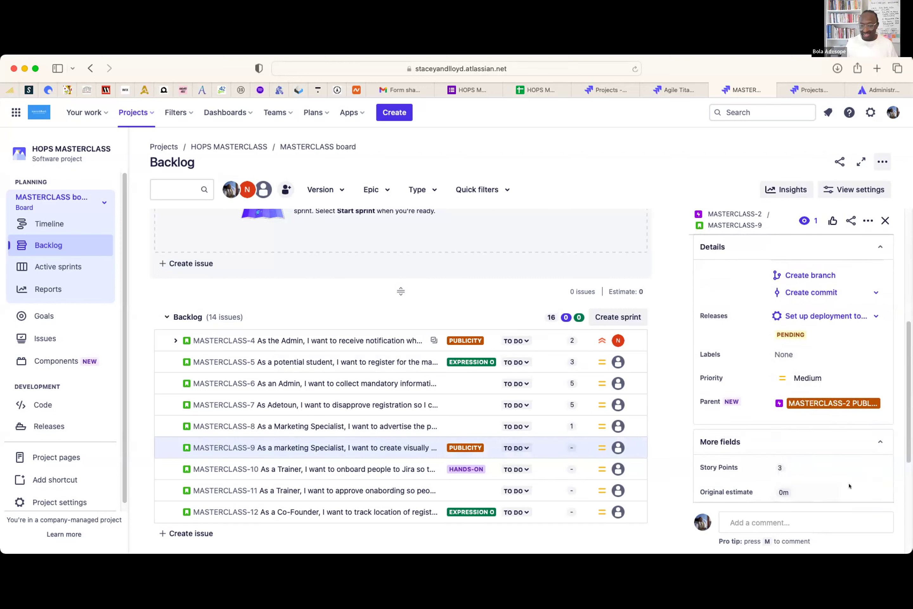
{"action": "scroll", "coordinate": [746, 373], "scroll_direction": "down", "scroll_amount": 3}
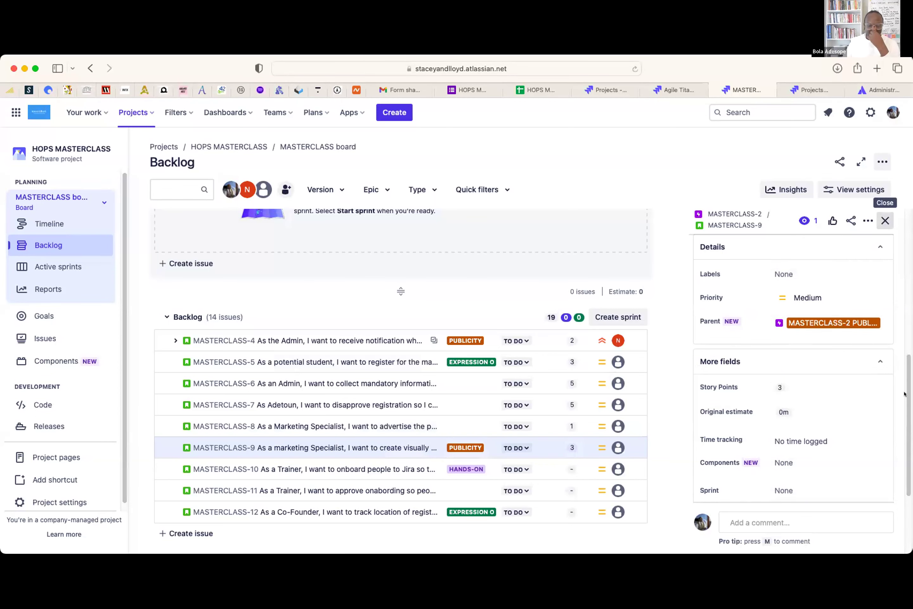
- Close the MASTERCLASS-9 panel, showing the 14-issue backlog at 19 story points
{"action": "left_click", "coordinate": [885, 220]}
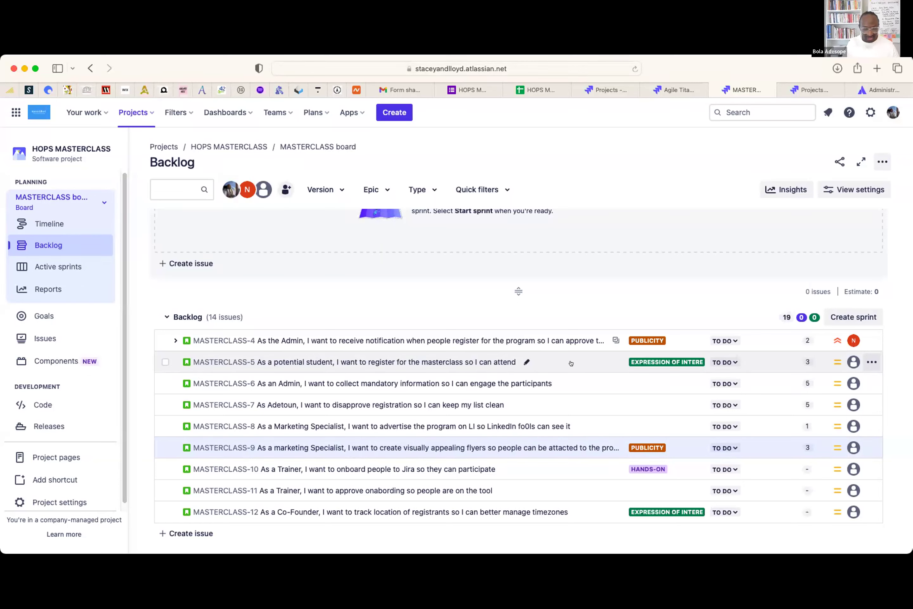
- Reopen MASTERCLASS-4's details and show its options for linking work
{"action": "left_click", "coordinate": [620, 340]}
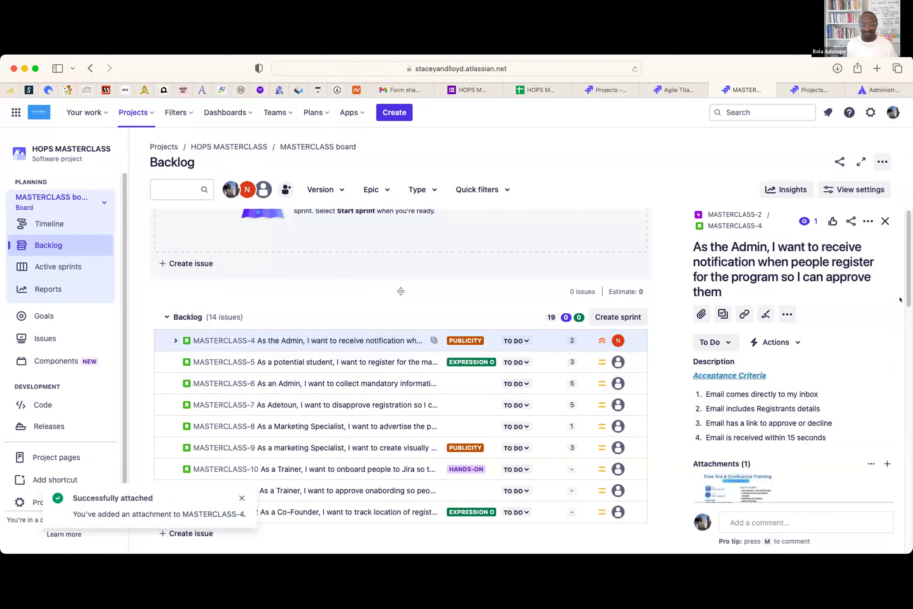
{"action": "scroll", "coordinate": [899, 299], "scroll_direction": "down", "scroll_amount": 10}
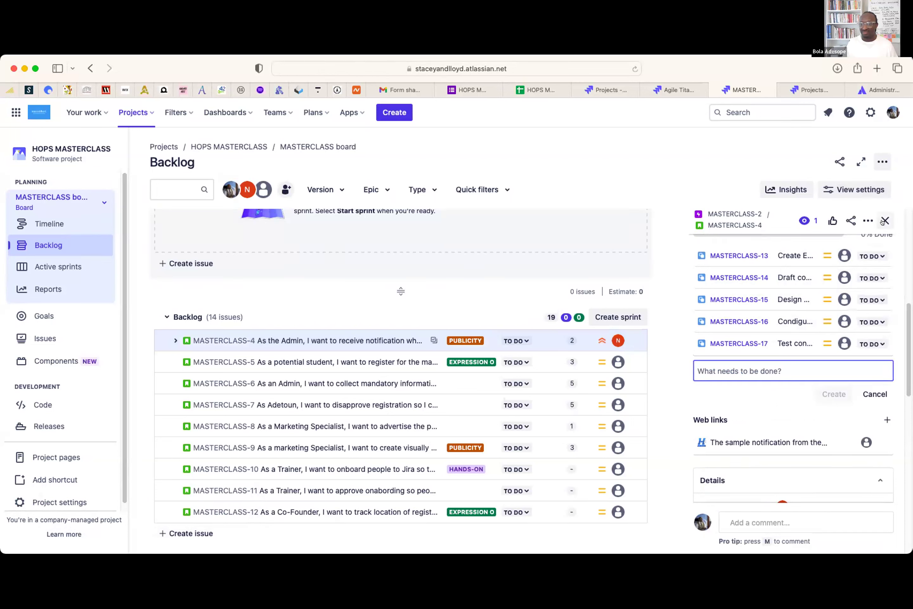
{"action": "scroll", "coordinate": [904, 320], "scroll_direction": "up", "scroll_amount": 5}
{"action": "scroll", "coordinate": [791, 353], "scroll_direction": "up", "scroll_amount": 3}
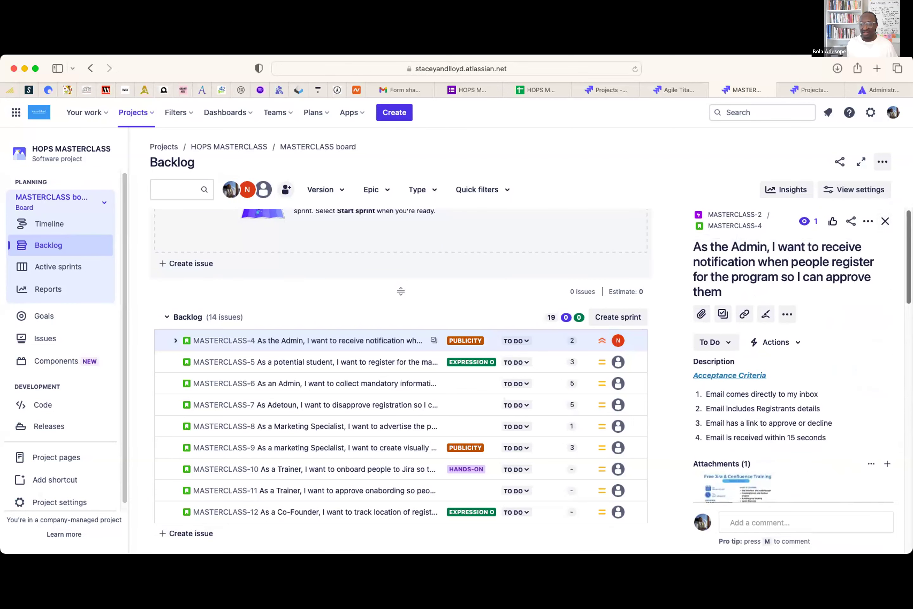
{"action": "left_click", "coordinate": [743, 313]}
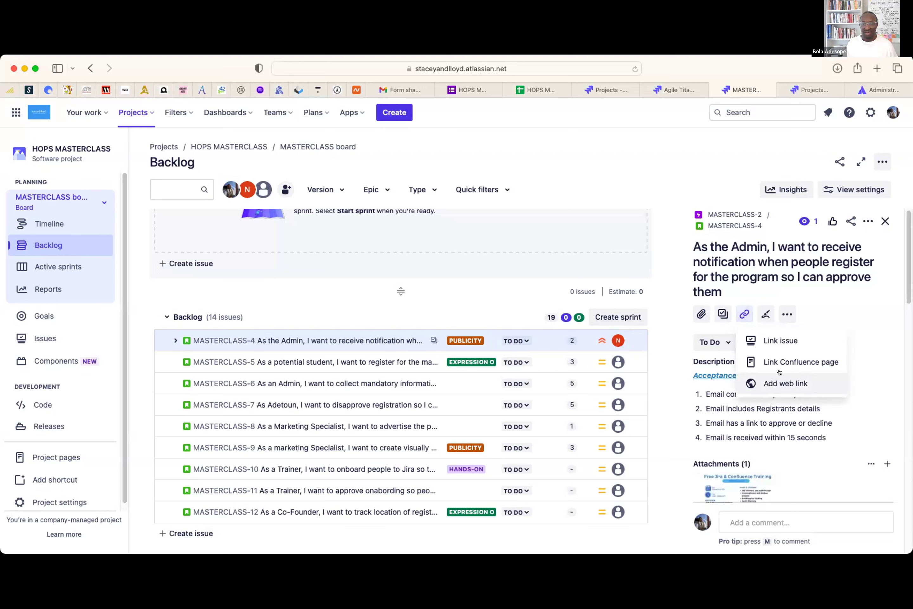
- Add a 'depends on' link from MASTERCLASS-4 to MASTERCLASS-5, found by searching 'potenti'
{"action": "left_click", "coordinate": [783, 341]}
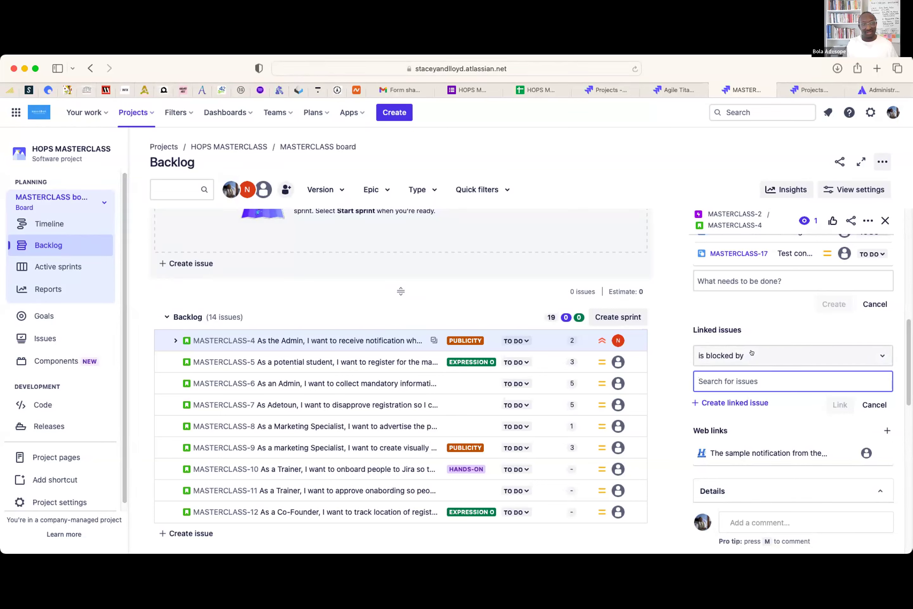
{"action": "left_click", "coordinate": [767, 353]}
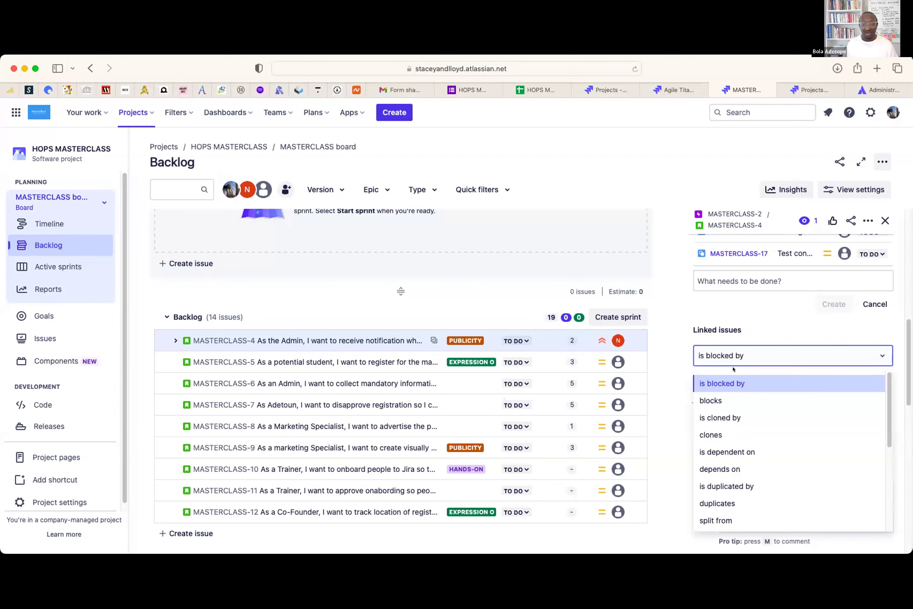
{"action": "left_click", "coordinate": [730, 470]}
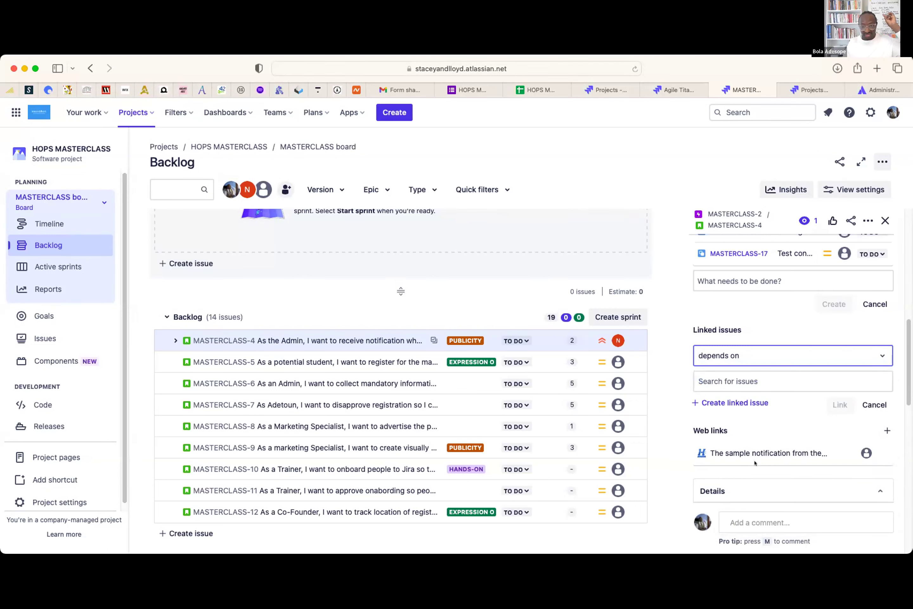
{"action": "left_click", "coordinate": [766, 379]}
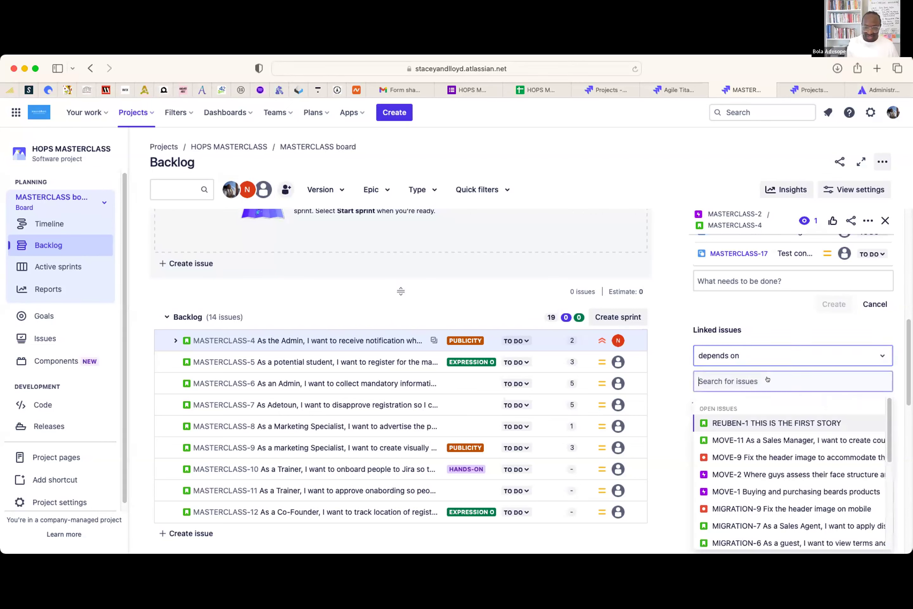
{"action": "type", "text": "potenti"}
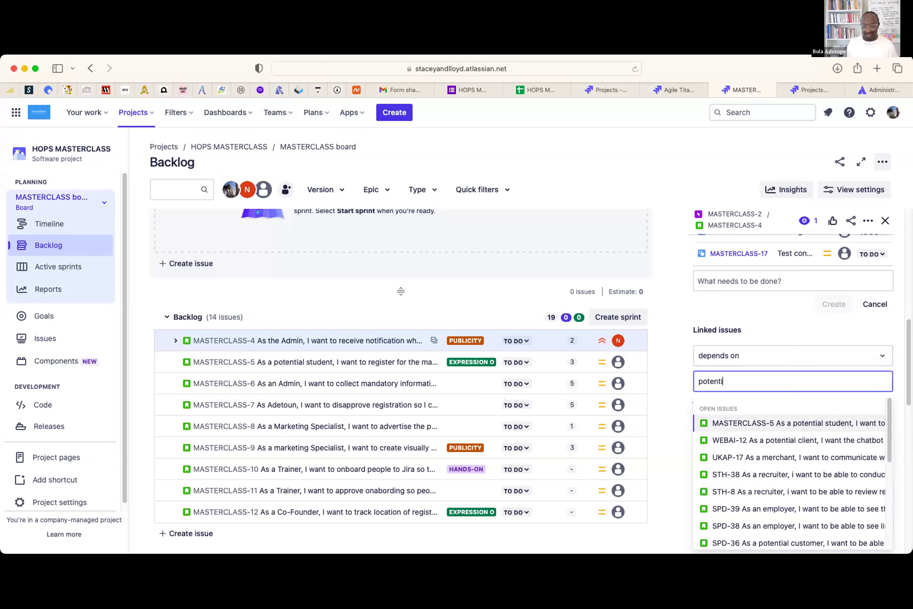
{"action": "left_click", "coordinate": [779, 421]}
{"action": "left_click", "coordinate": [837, 405]}
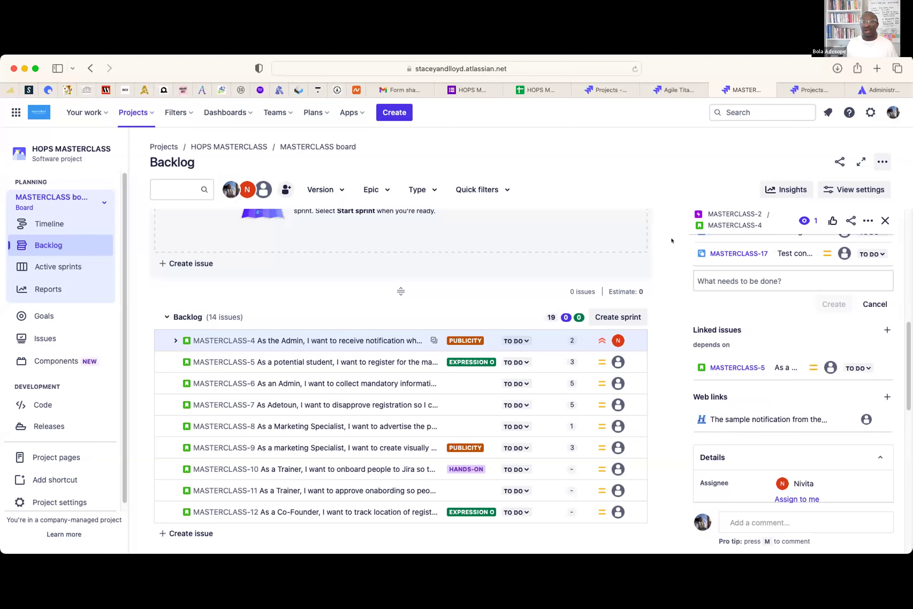
{"action": "scroll", "coordinate": [773, 324], "scroll_direction": "up", "scroll_amount": 5}
{"action": "scroll", "coordinate": [762, 438], "scroll_direction": "down", "scroll_amount": 1}
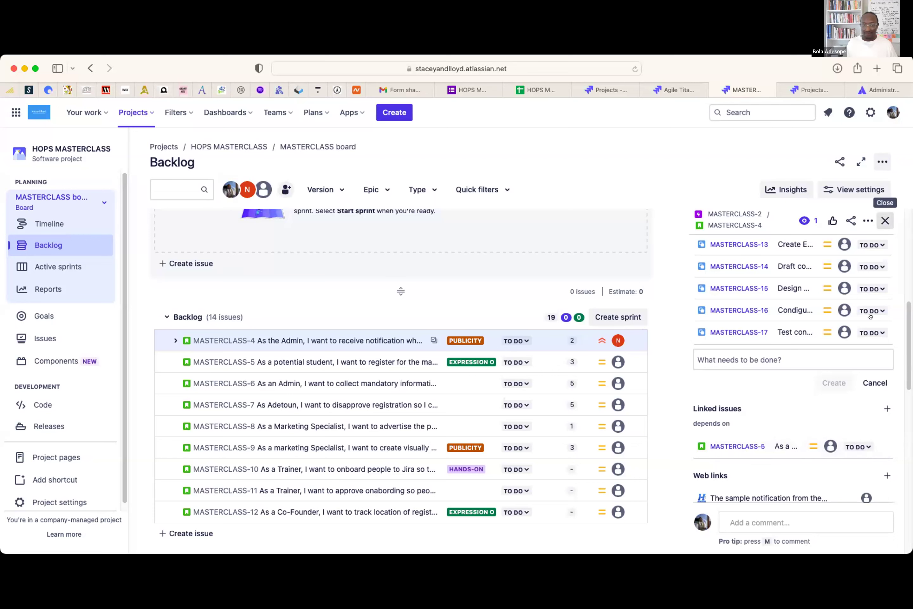
- Close the MASTERCLASS-4 panel and scroll up to the MASTERCL Sprint 1 section
{"action": "left_click", "coordinate": [883, 220]}
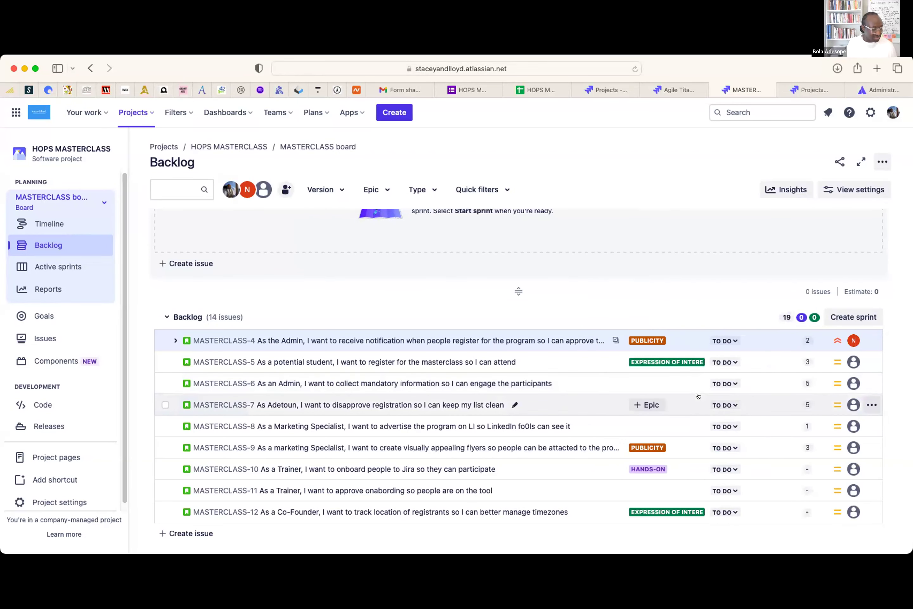
{"action": "scroll", "coordinate": [573, 414], "scroll_direction": "up", "scroll_amount": 4}
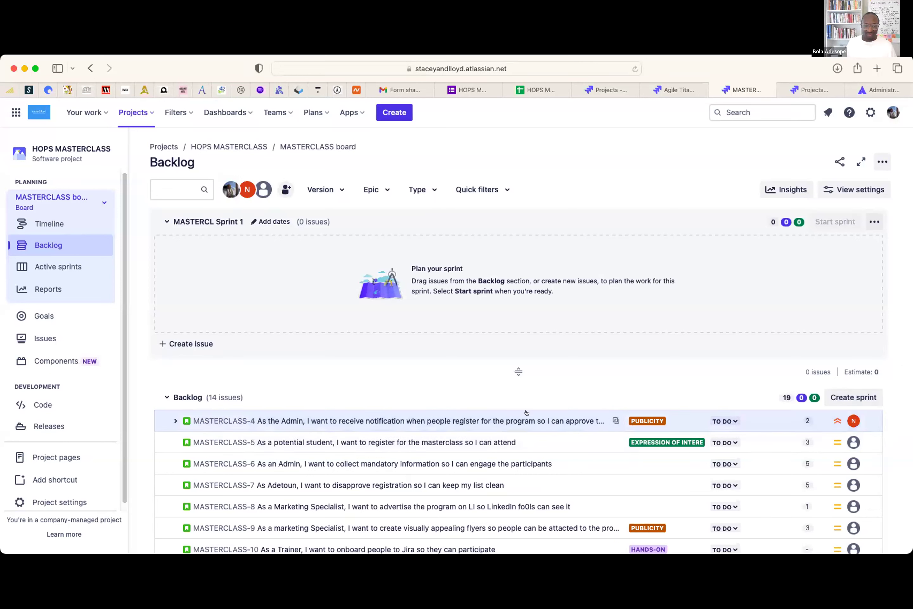
{"action": "scroll", "coordinate": [518, 462], "scroll_direction": "down", "scroll_amount": 3}
{"action": "scroll", "coordinate": [517, 407], "scroll_direction": "up", "scroll_amount": 3}
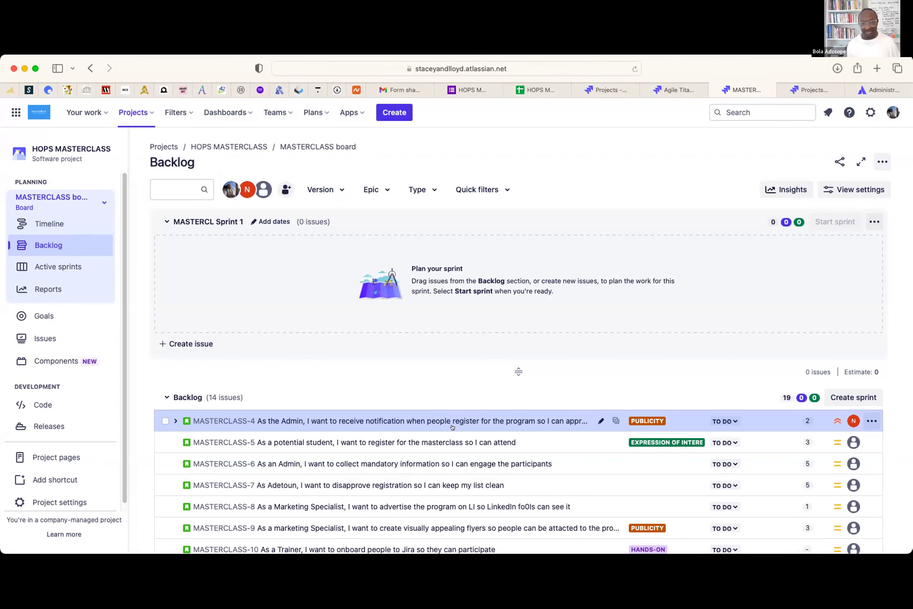
- Delete the empty MASTERCL Sprint 1 and create a new sprint in its place
{"action": "left_click", "coordinate": [874, 221]}
{"action": "left_click", "coordinate": [852, 267]}
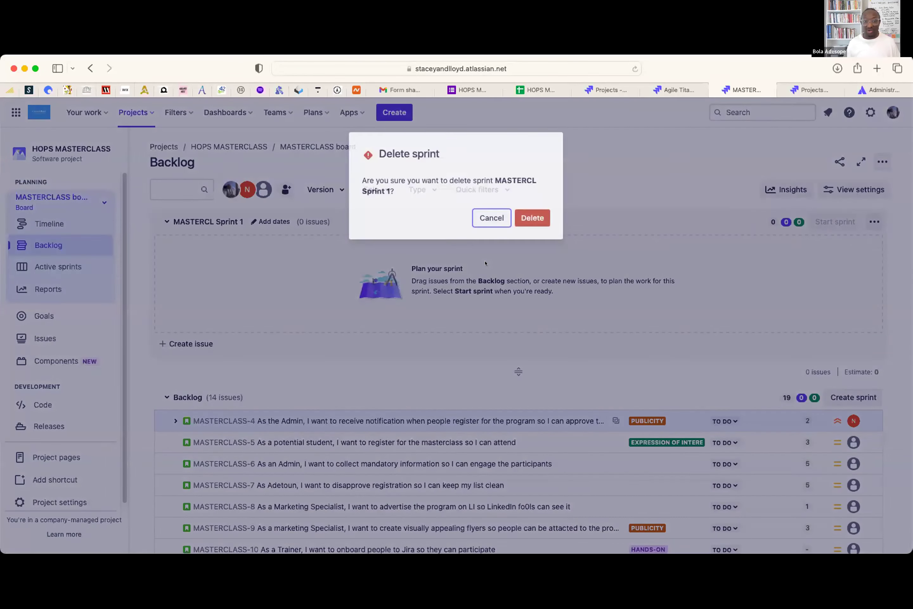
{"action": "left_click", "coordinate": [522, 214]}
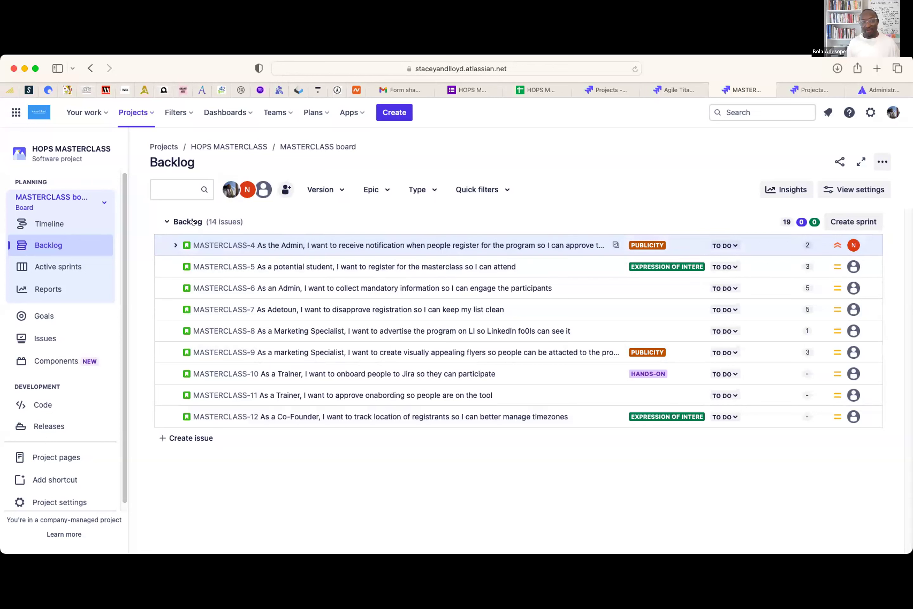
{"action": "left_click", "coordinate": [851, 222]}
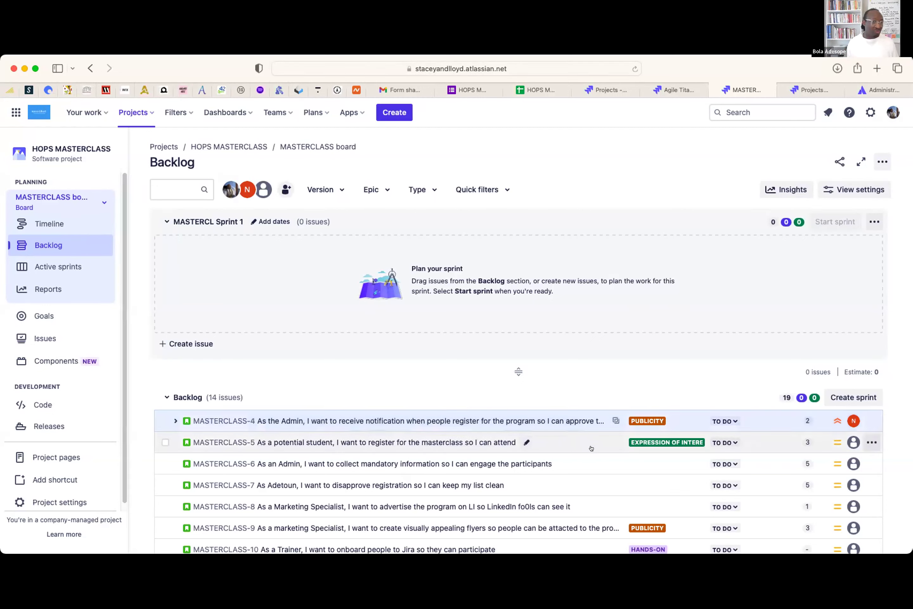
- Move MASTERCLASS-4 and MASTERCLASS-5 from the backlog into MASTERCL Sprint 1
{"action": "left_click", "coordinate": [534, 419]}
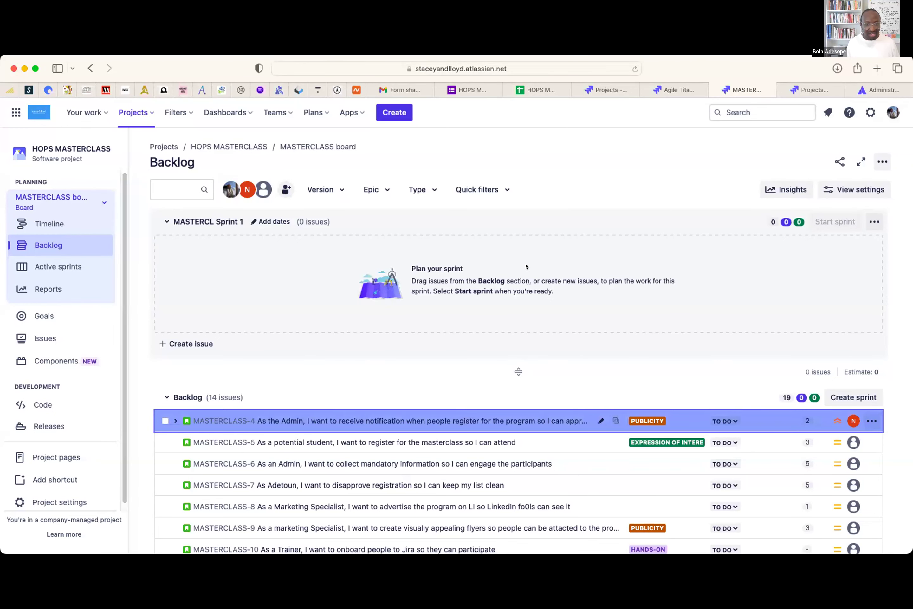
{"action": "left_click_drag", "start_coordinate": [525, 266], "coordinate": [521, 266]}
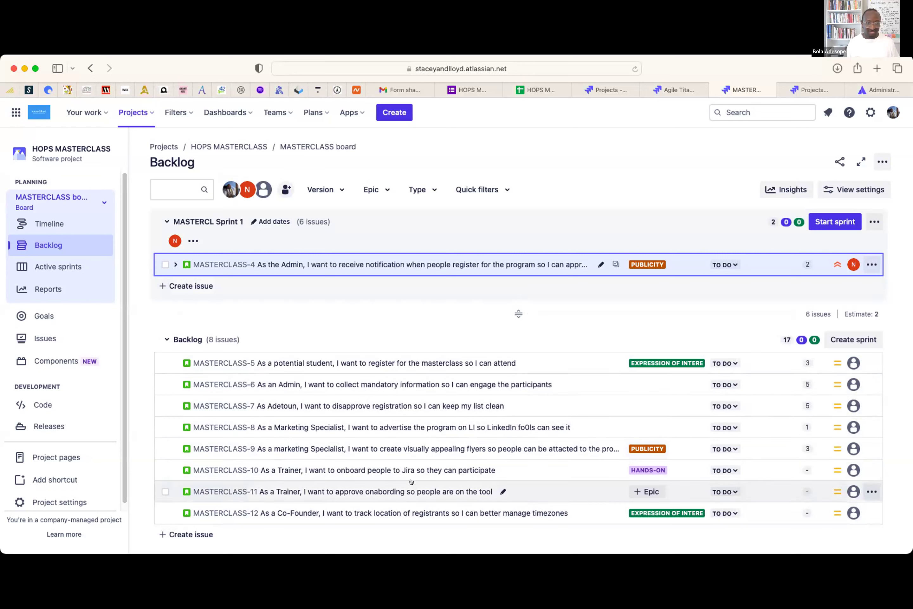
{"action": "right_click", "coordinate": [553, 361]}
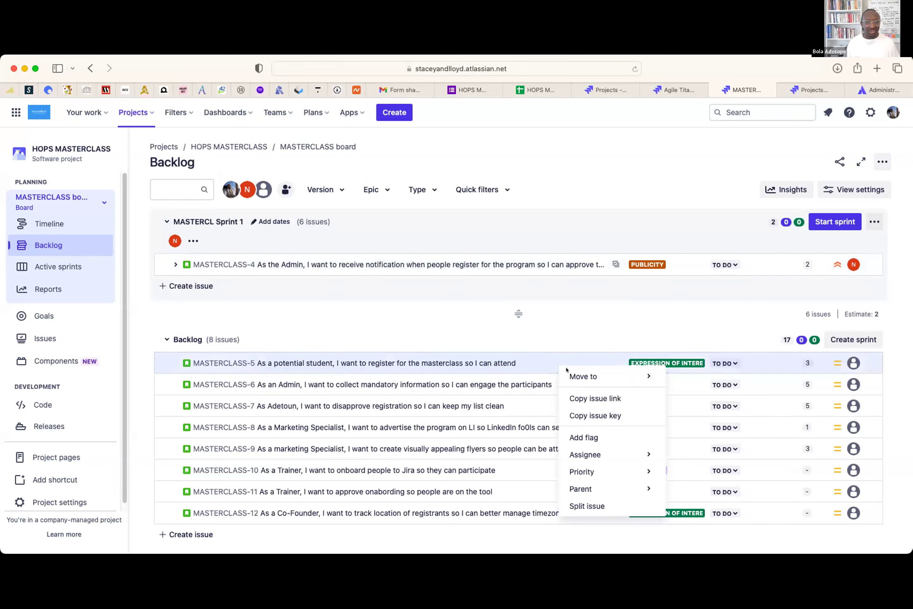
{"action": "mouse_move", "coordinate": [568, 374]}
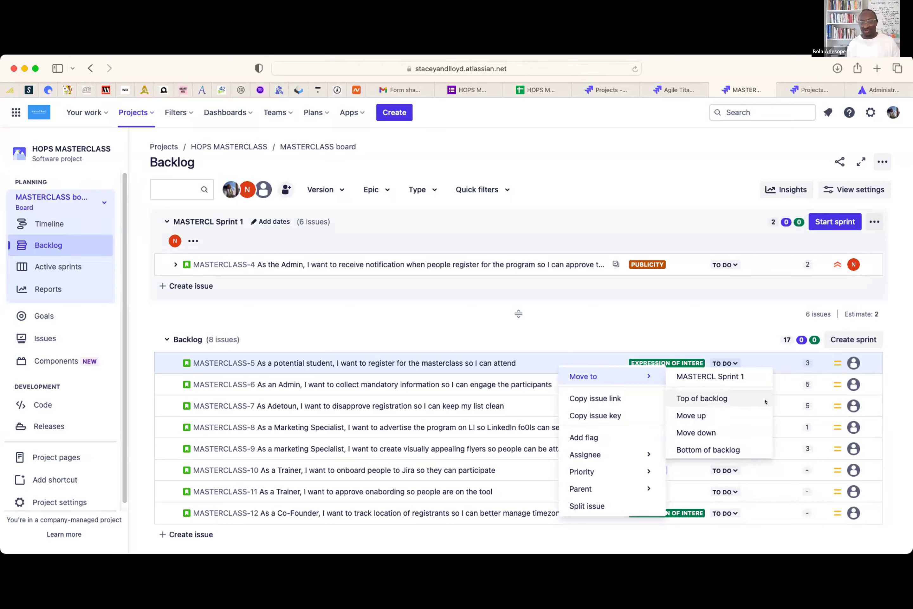
{"action": "left_click", "coordinate": [732, 377]}
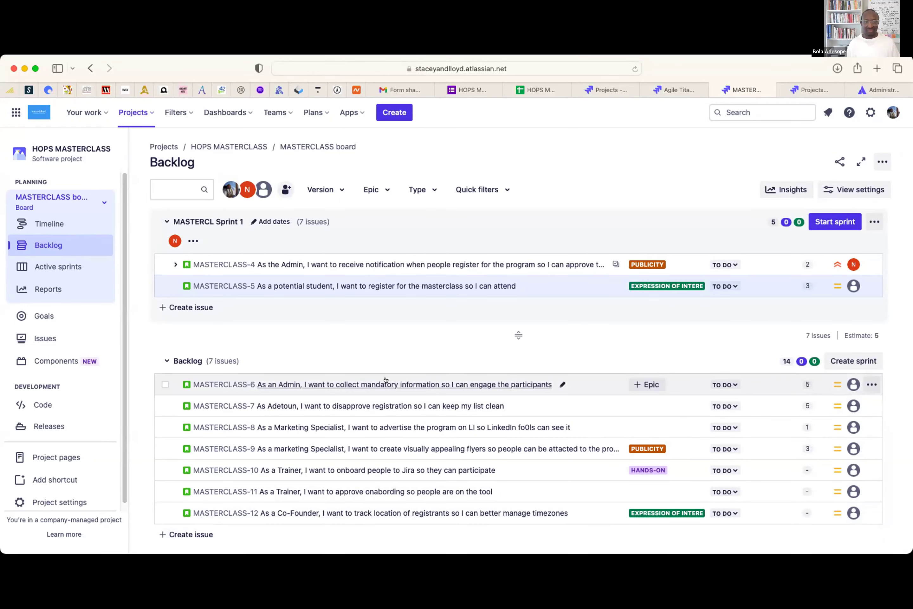
- Move MASTERCLASS-6 and MASTERCLASS-7 into MASTERCL Sprint 1, raising its estimate to 15 points
{"action": "right_click", "coordinate": [588, 385]}
{"action": "mouse_move", "coordinate": [654, 397]}
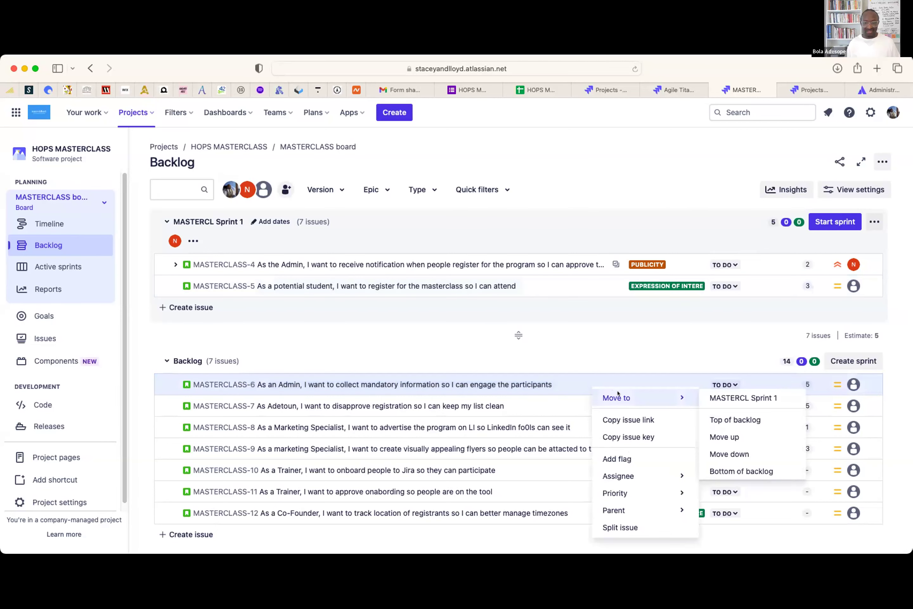
{"action": "left_click", "coordinate": [757, 398]}
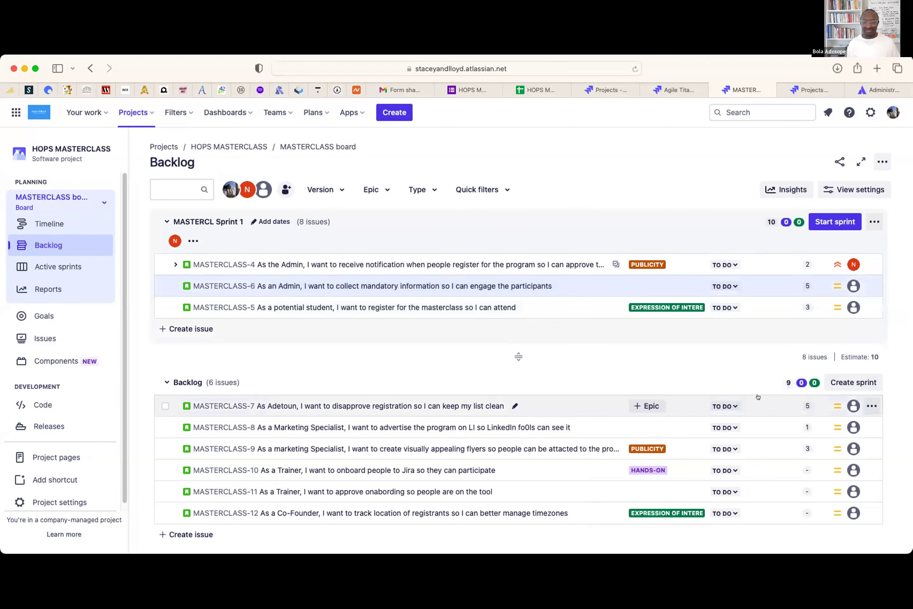
{"action": "right_click", "coordinate": [581, 400]}
{"action": "mouse_move", "coordinate": [636, 258]}
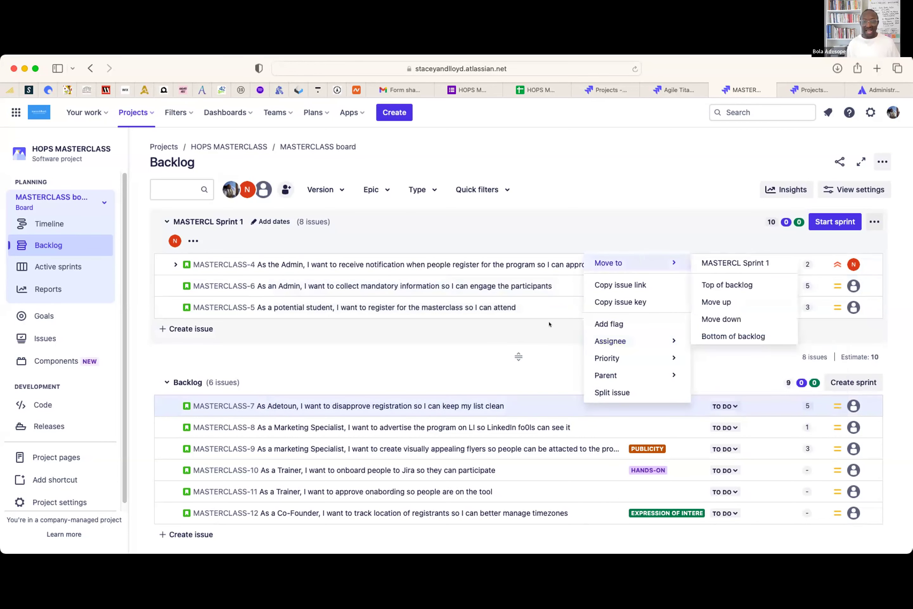
{"action": "left_click", "coordinate": [495, 374]}
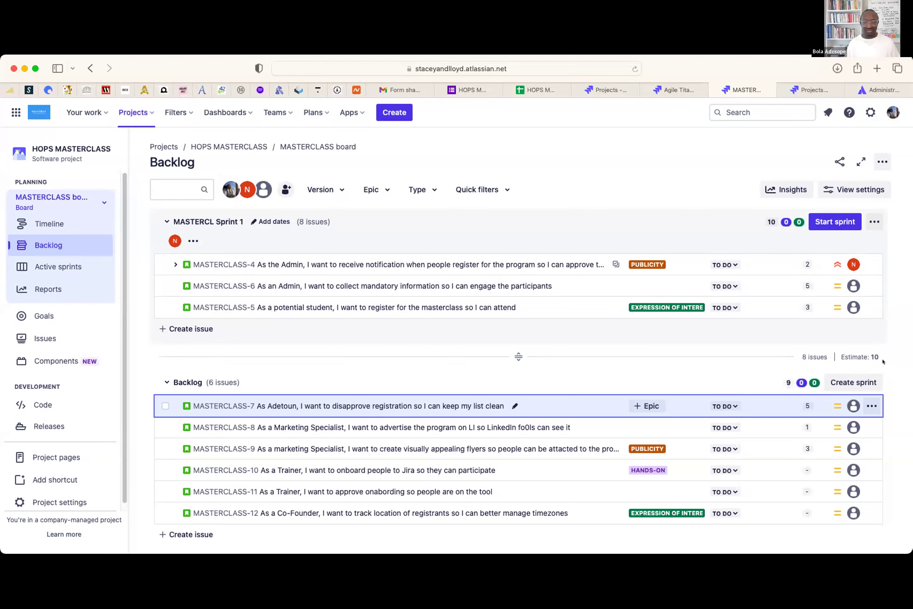
{"action": "right_click", "coordinate": [546, 404]}
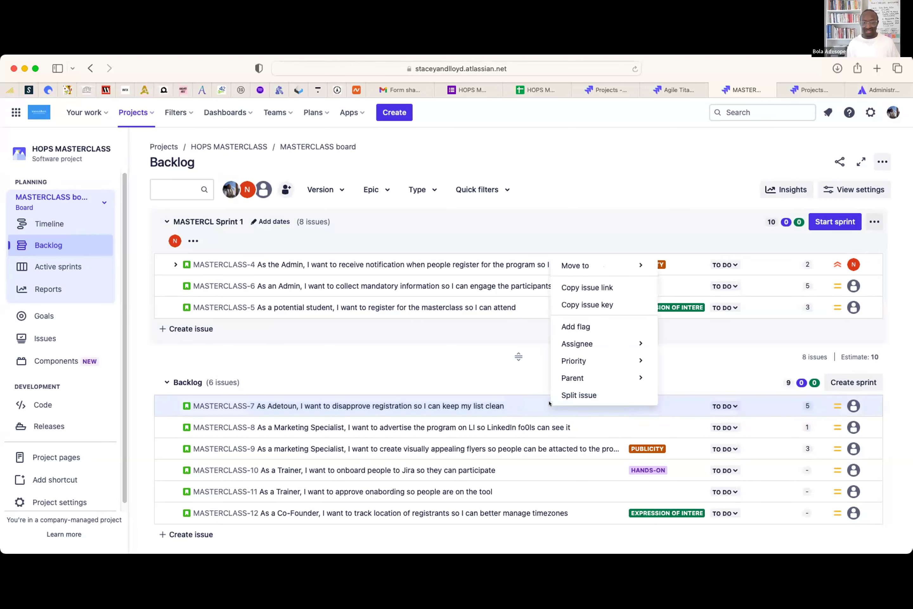
{"action": "mouse_move", "coordinate": [586, 266]}
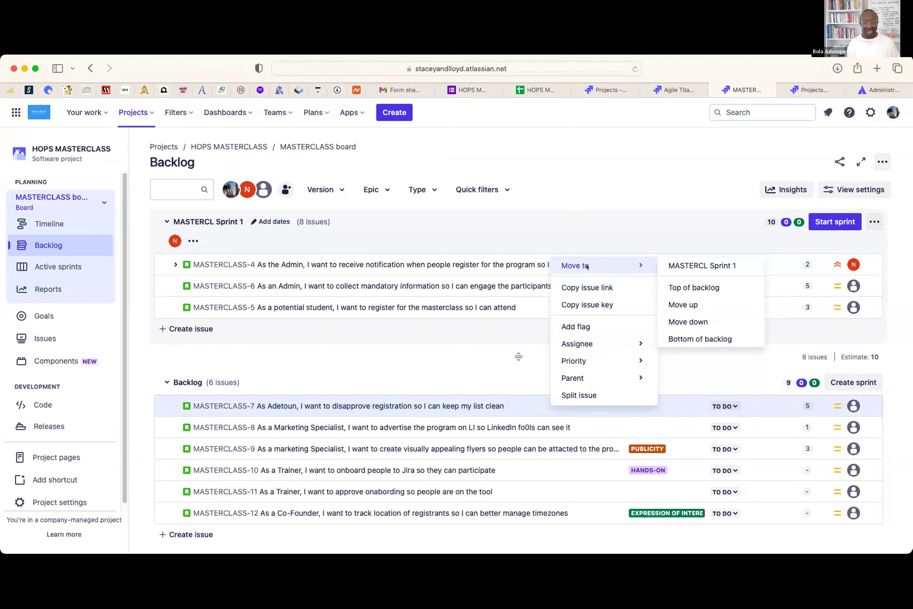
{"action": "left_click", "coordinate": [680, 266]}
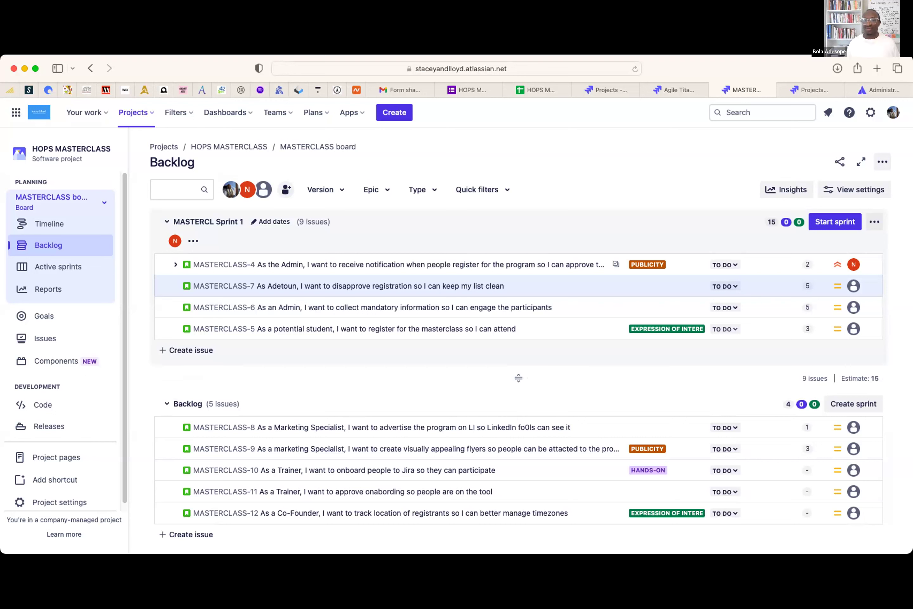
- Open the Start Sprint dialog for MASTERCL Sprint 1, covering 4 issues from 2/3/2024 to 2/17/2024
{"action": "left_click", "coordinate": [828, 222]}
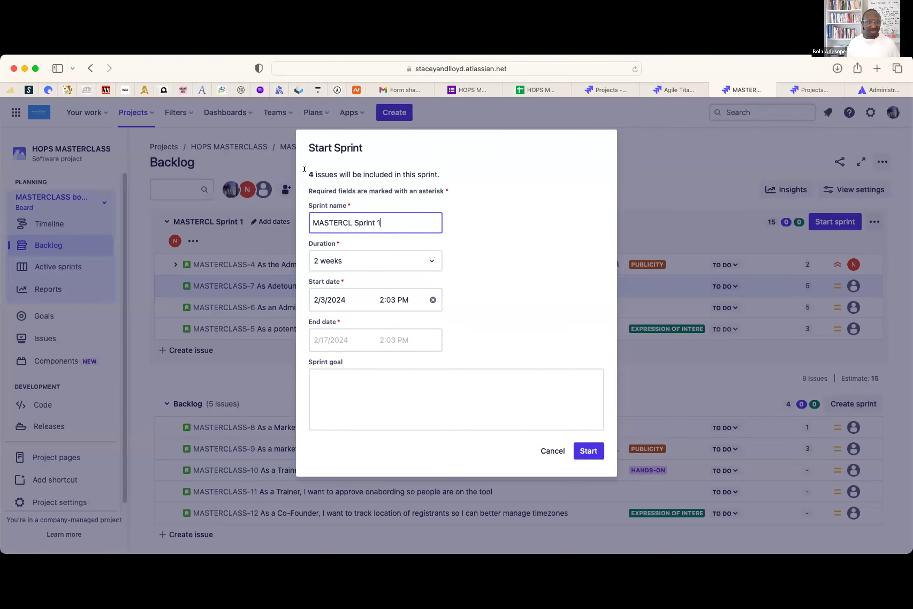
{"action": "left_click_drag", "start_coordinate": [307, 169], "coordinate": [438, 170]}
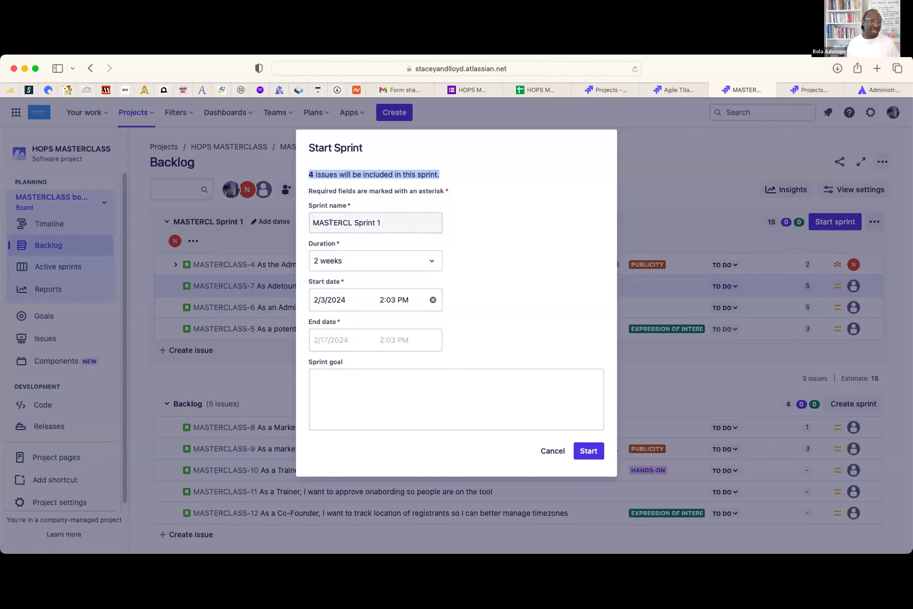
- Set the sprint duration to 1 week, running from 2/3/2024 to 2/10/2024
{"action": "left_click", "coordinate": [407, 259]}
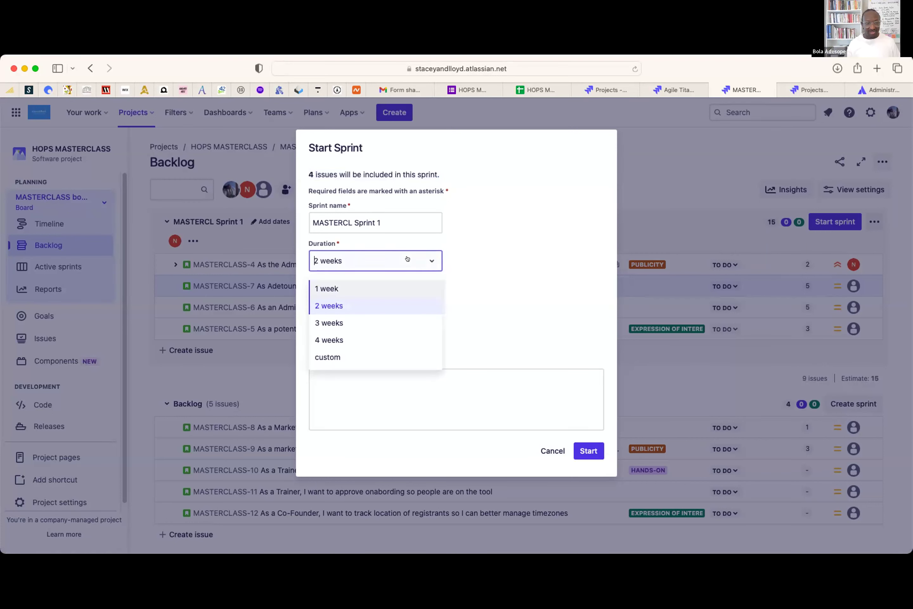
{"action": "left_click", "coordinate": [354, 286]}
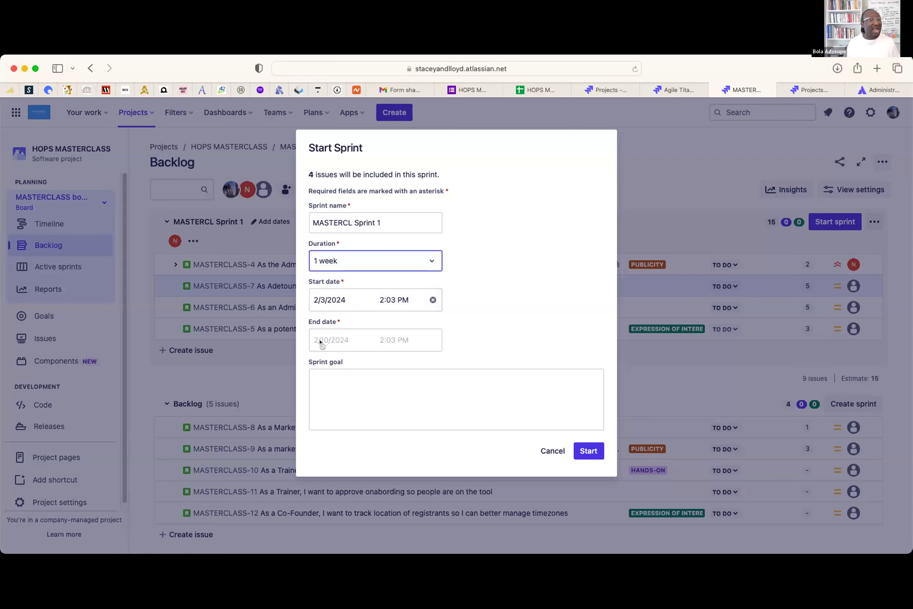
{"action": "left_click", "coordinate": [349, 299]}
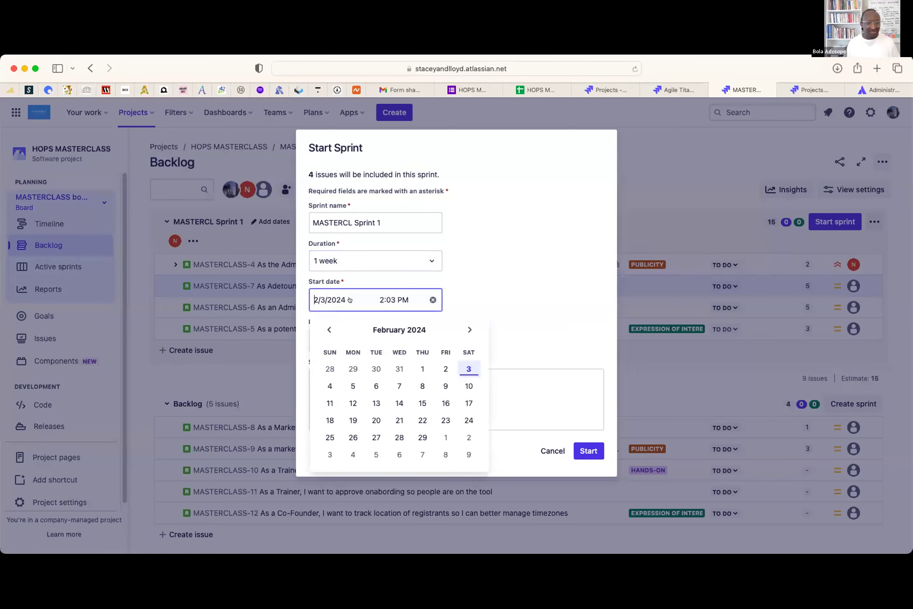
{"action": "left_click", "coordinate": [351, 386]}
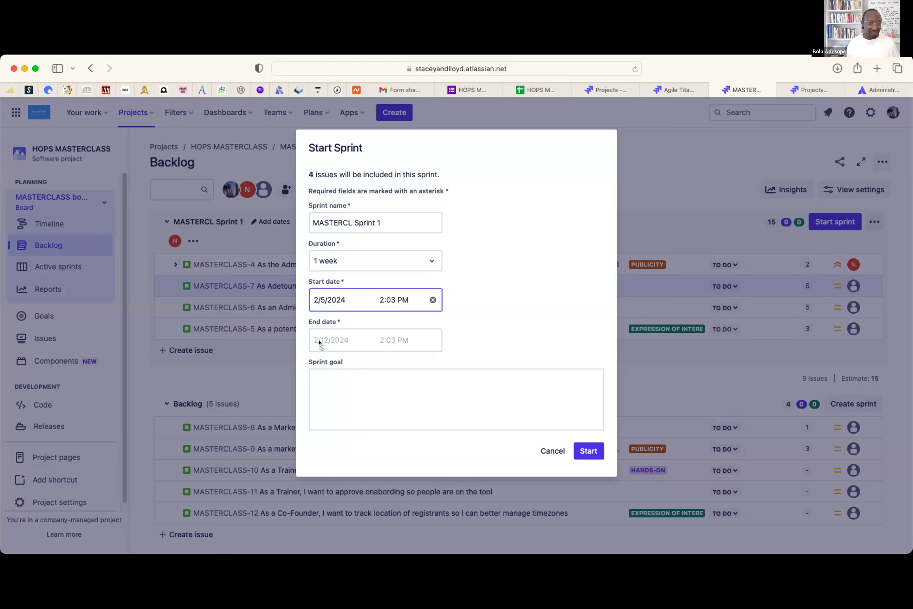
{"action": "left_click", "coordinate": [365, 301]}
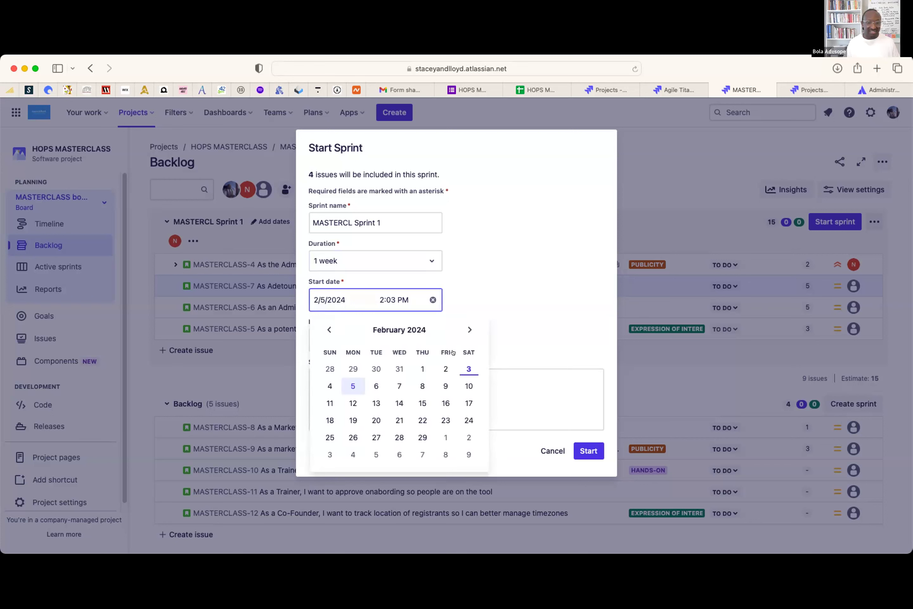
{"action": "left_click", "coordinate": [466, 365]}
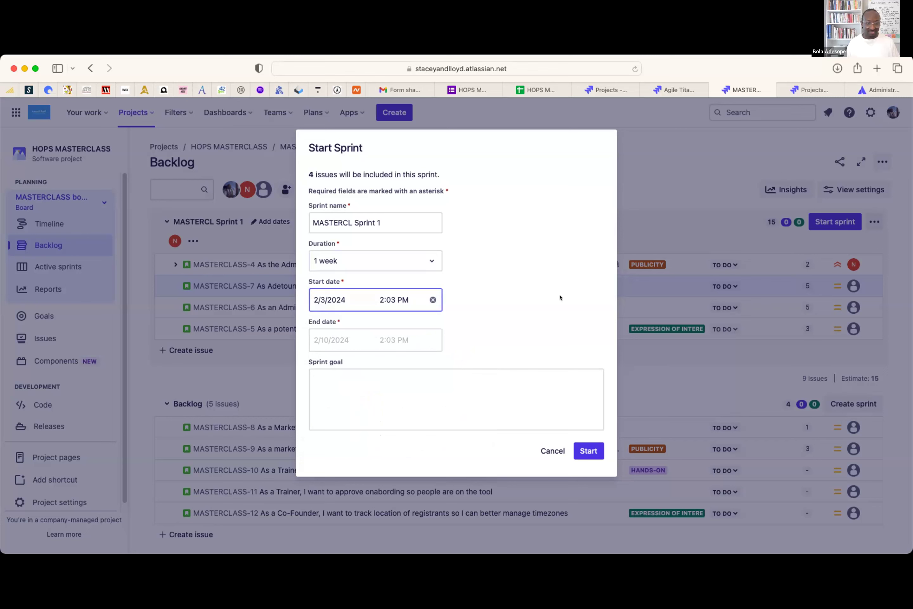
{"action": "left_click", "coordinate": [414, 393]}
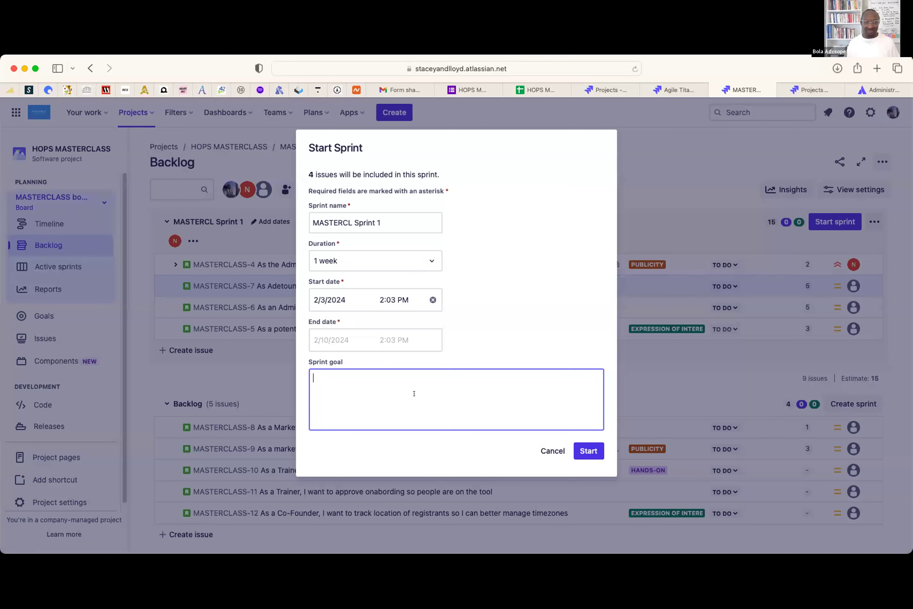
- Start MASTERCL Sprint 1 with a sprint goal, collapse MASTERCLASS-4, and select the MASTERCLASS-7 card
{"action": "type", "text": "KJa dihe"}
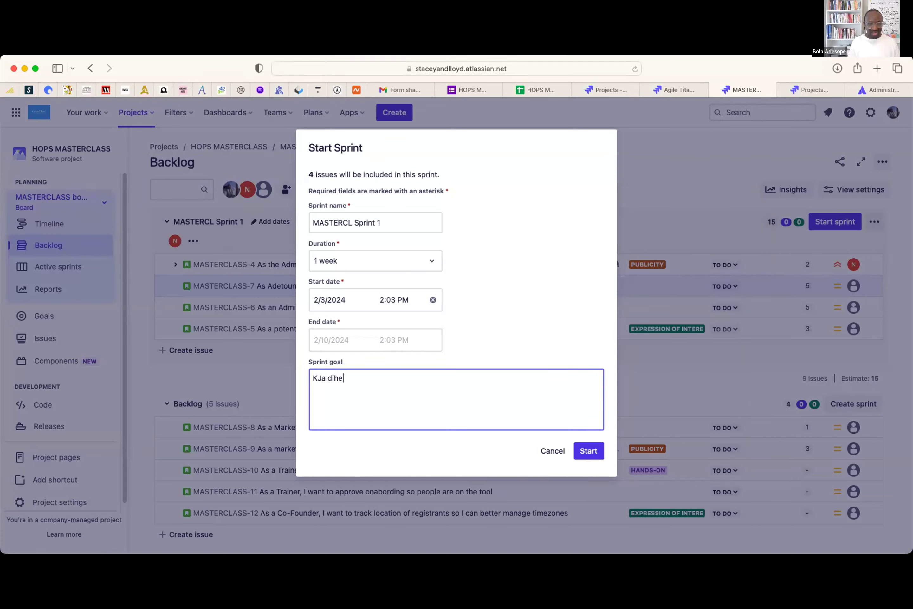
{"action": "type", "text": "fIN BV BJBGBGN"}
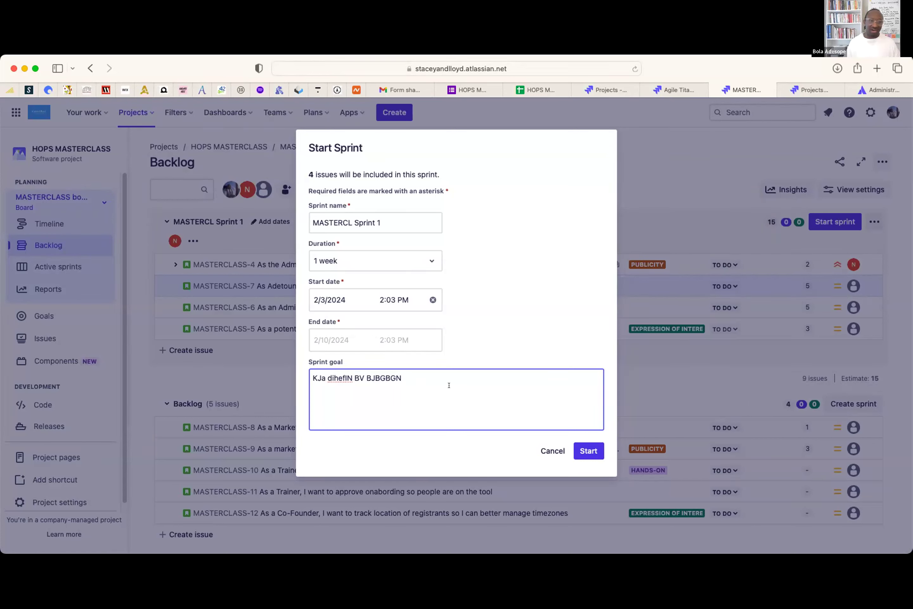
{"action": "left_click", "coordinate": [587, 449]}
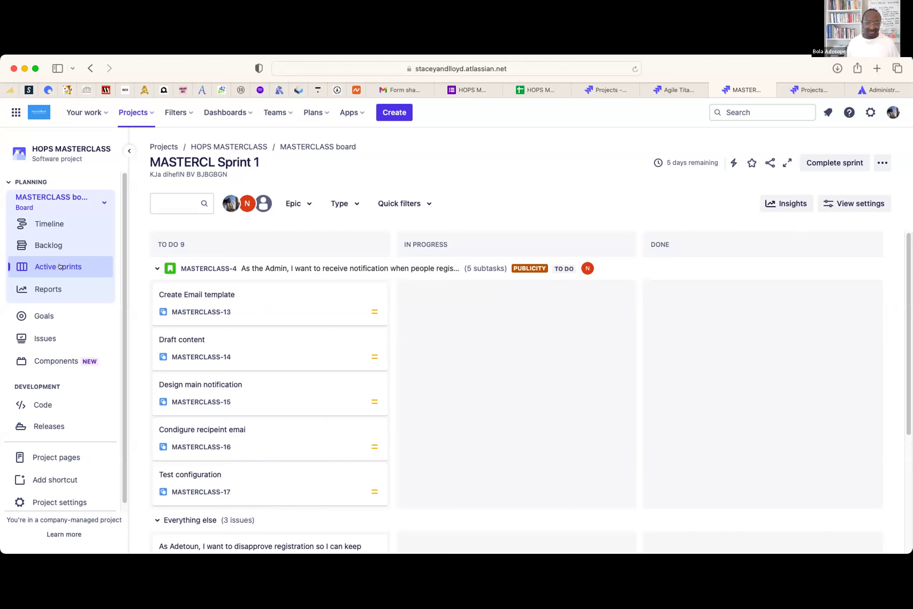
{"action": "left_click", "coordinate": [157, 268]}
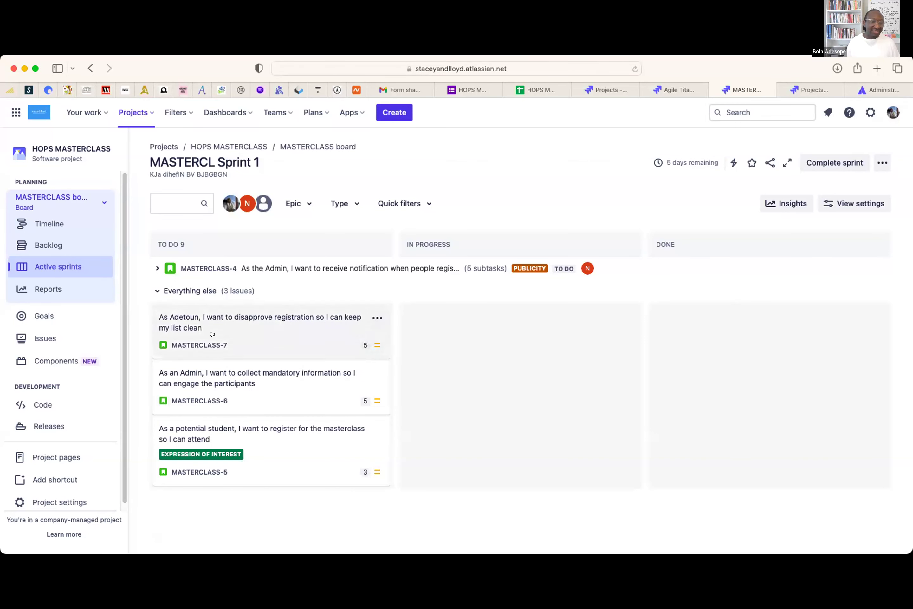
{"action": "left_click", "coordinate": [256, 329]}
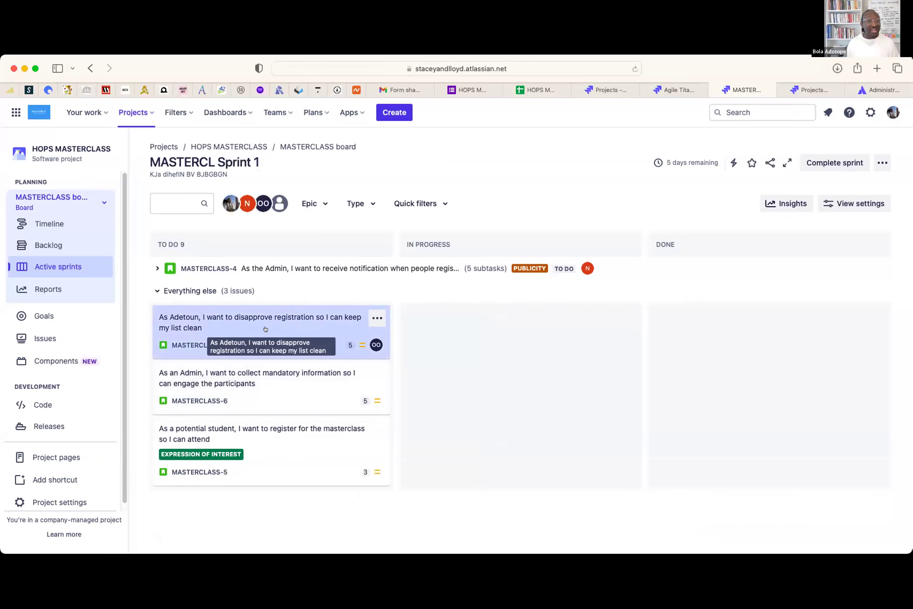
{"action": "left_click", "coordinate": [260, 331]}
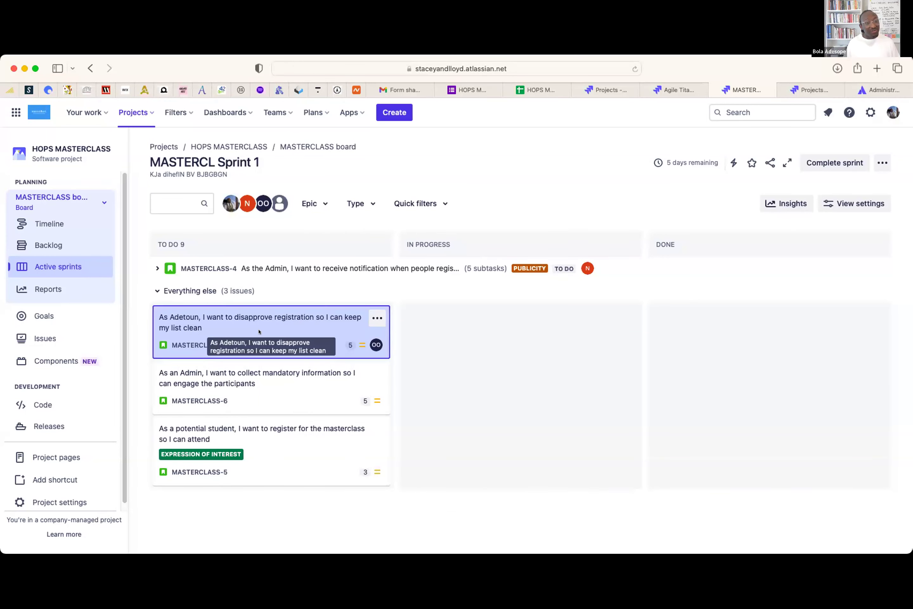
- Move MASTERCLASS-7 into In Progress and open the MASTERCLASS-6 details
{"action": "left_click_drag", "start_coordinate": [260, 332], "coordinate": [442, 324]}
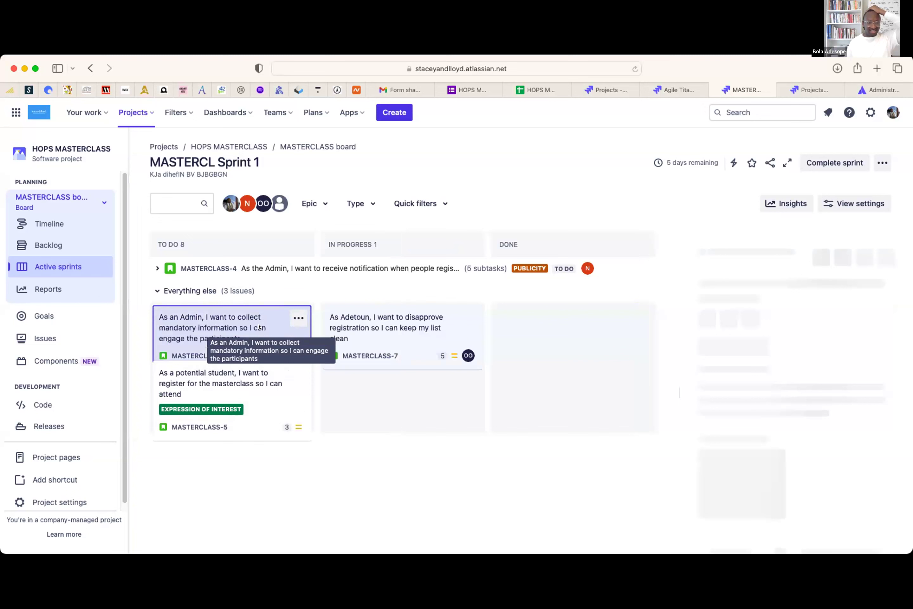
{"action": "left_click", "coordinate": [256, 335]}
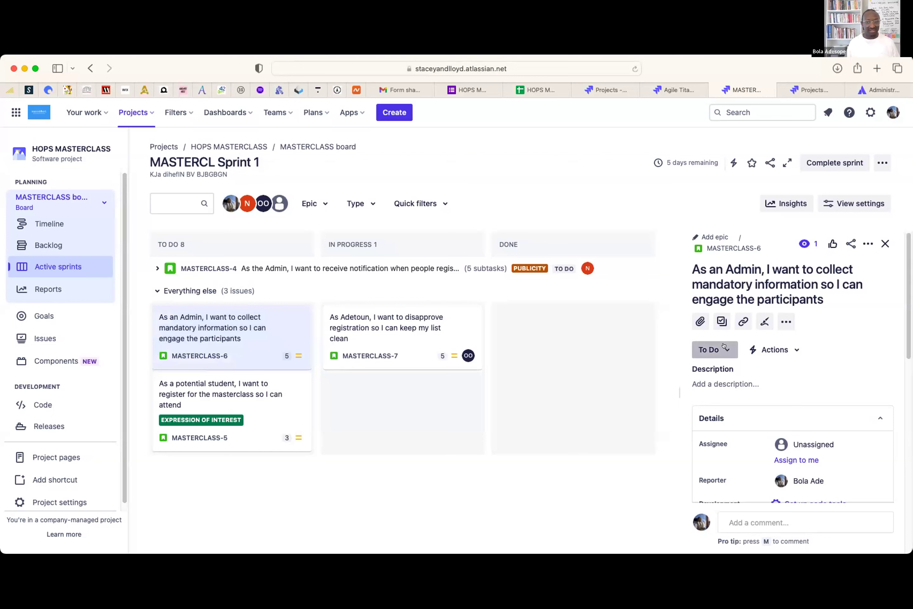
- Change MASTERCLASS-6's status from To Do to In Progress and close its panel
{"action": "left_click", "coordinate": [724, 346]}
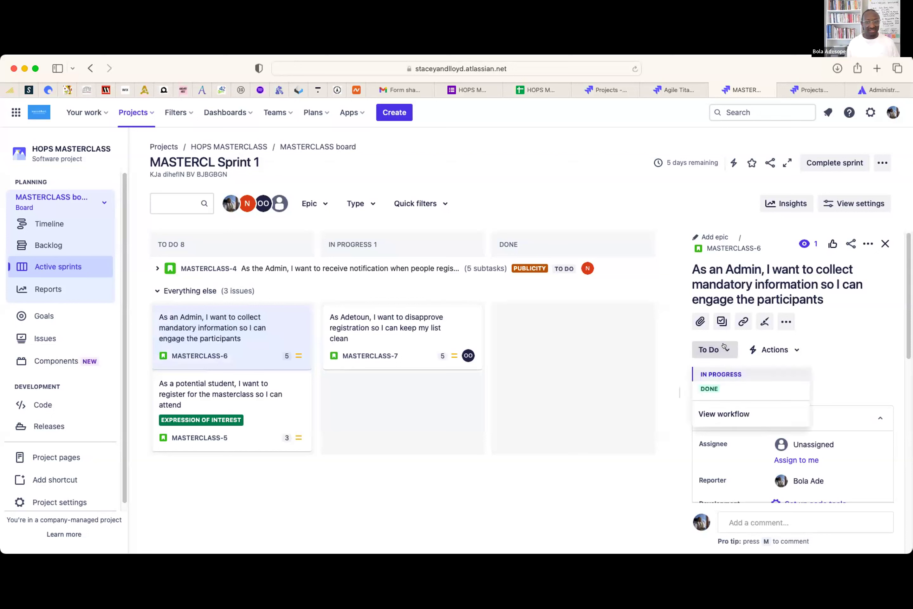
{"action": "left_click", "coordinate": [724, 374]}
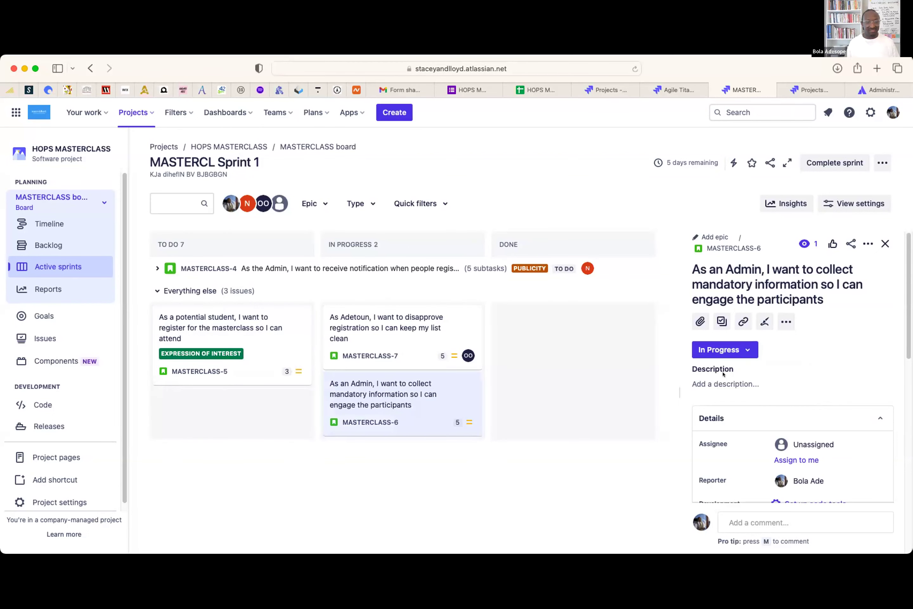
{"action": "left_click", "coordinate": [884, 243]}
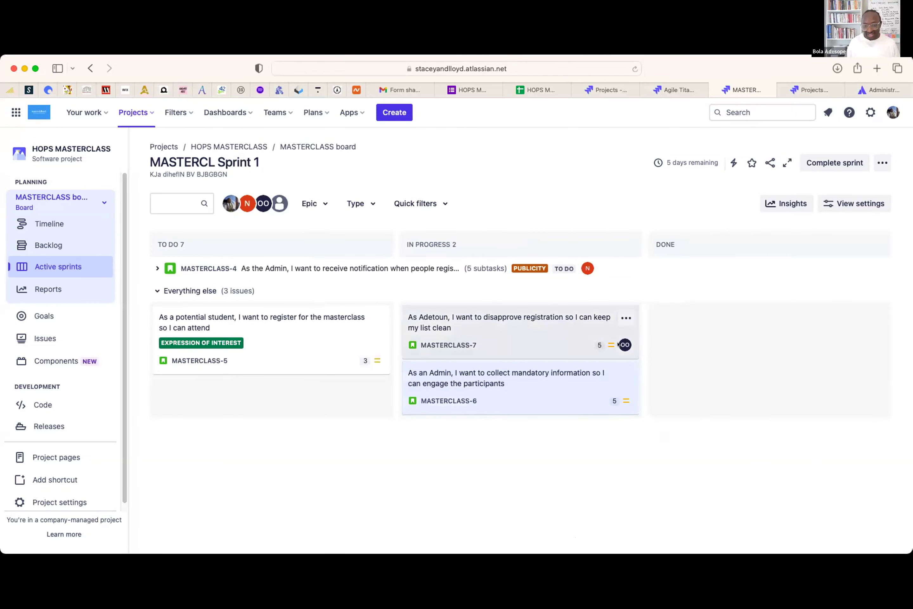
- Open MASTERCLASS-7's details, showing 5 story points and Medium priority
{"action": "left_click", "coordinate": [519, 325]}
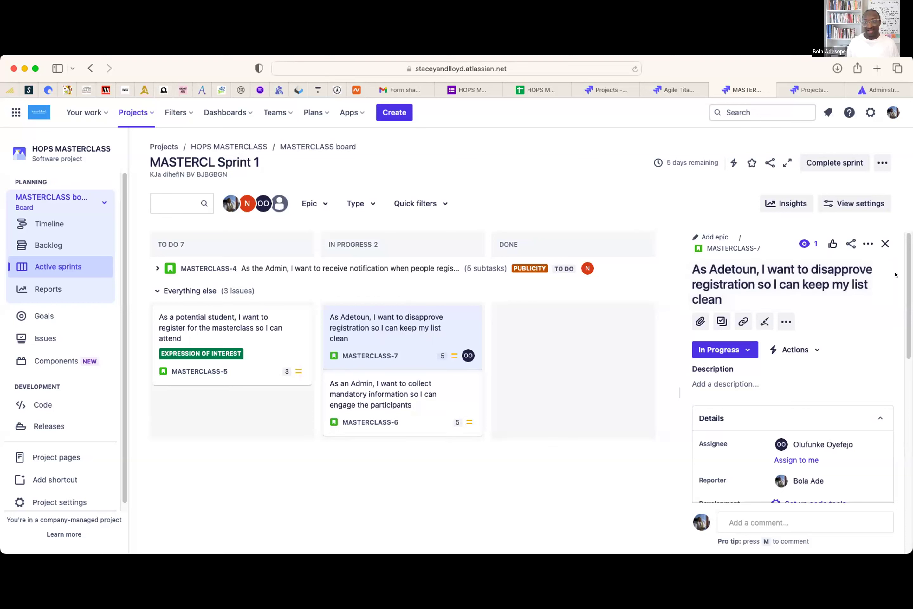
{"action": "scroll", "coordinate": [793, 497], "scroll_direction": "down", "scroll_amount": 10}
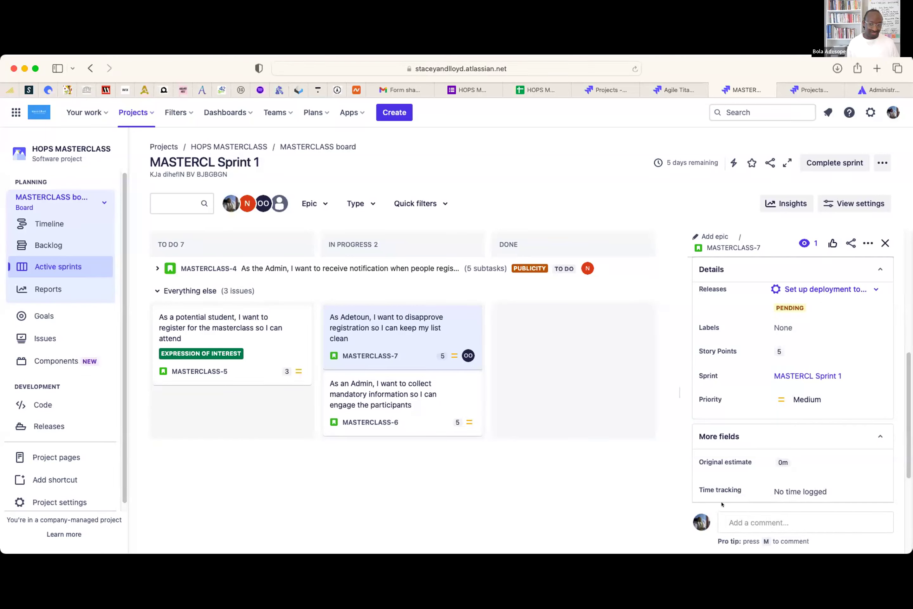
- Comment 'PLEASE CHECK THE IMAGE' on MASTERCLASS-7, mentioning a teammate and attaching an image
{"action": "left_click", "coordinate": [745, 522]}
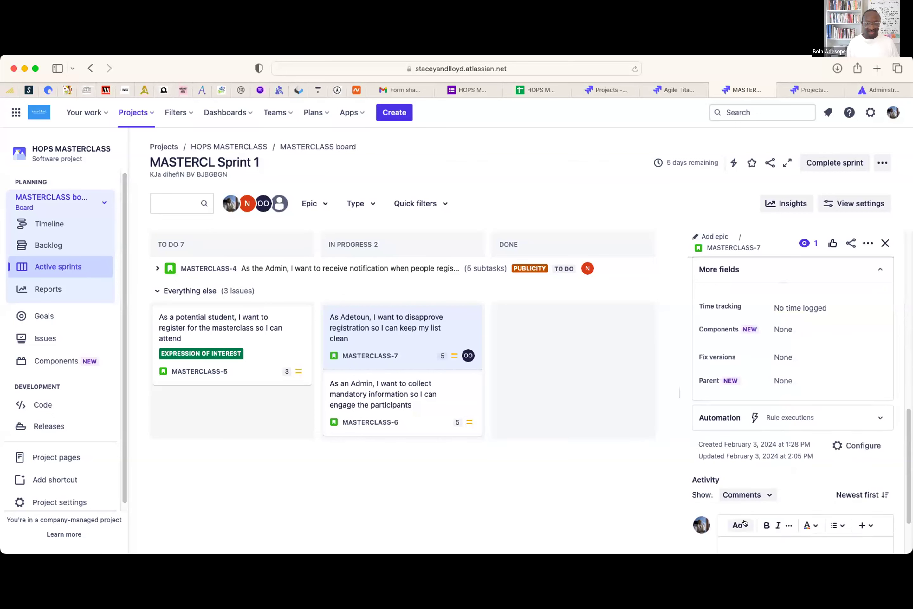
{"action": "type", "text": "@SWET"}
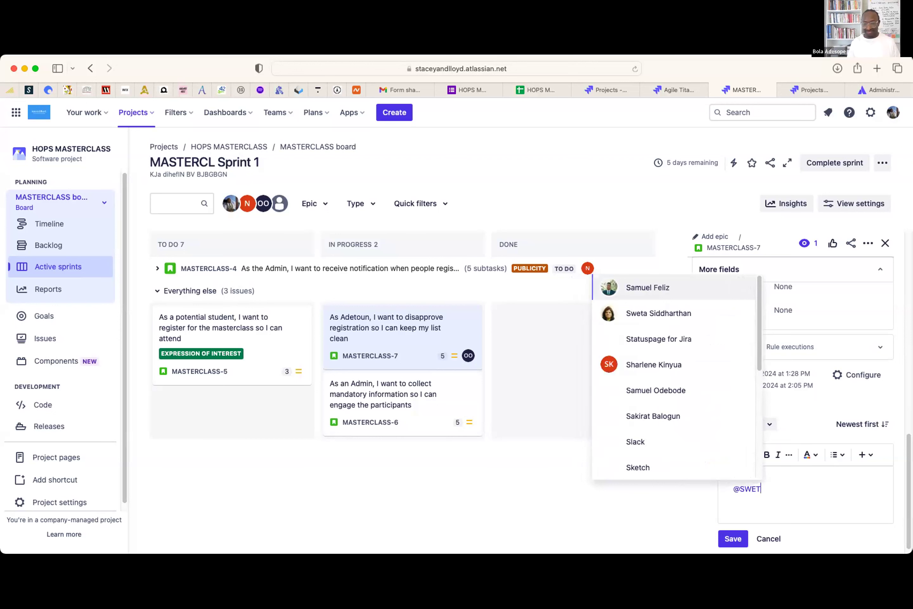
{"action": "key", "text": "Return"}
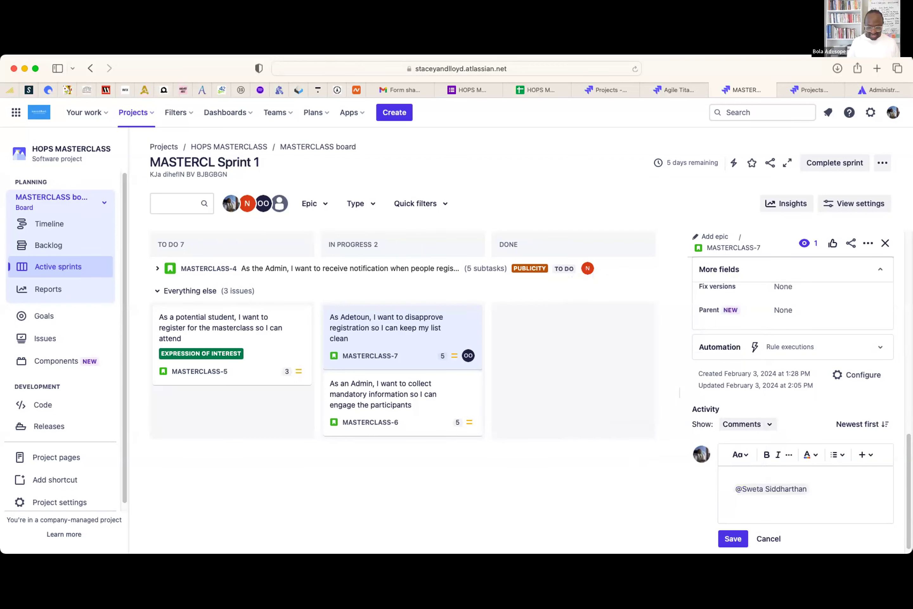
{"action": "key", "text": "Return"}
{"action": "type", "text": "PLEASE "}
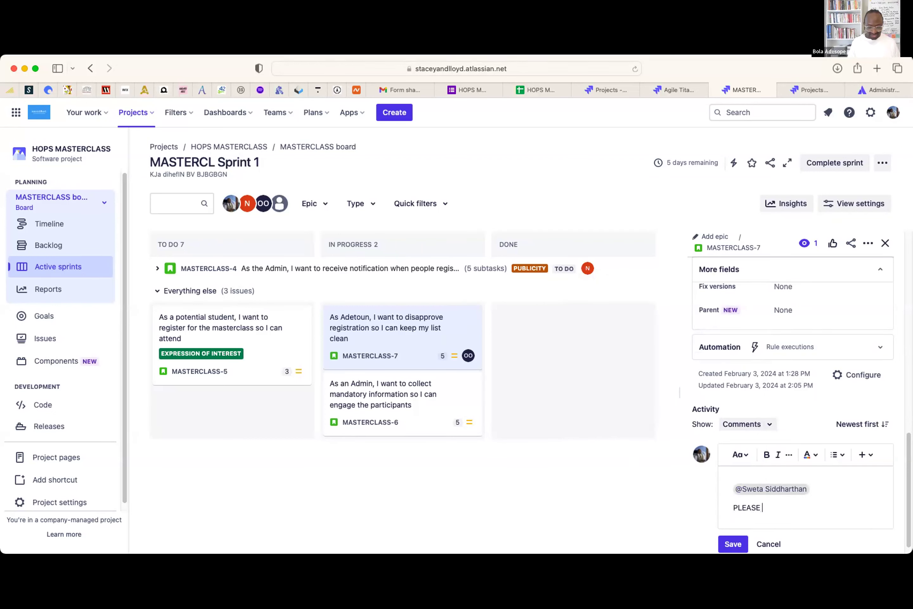
{"action": "type", "text": "CHECK THE IMAGE"}
{"action": "key", "text": "Return"}
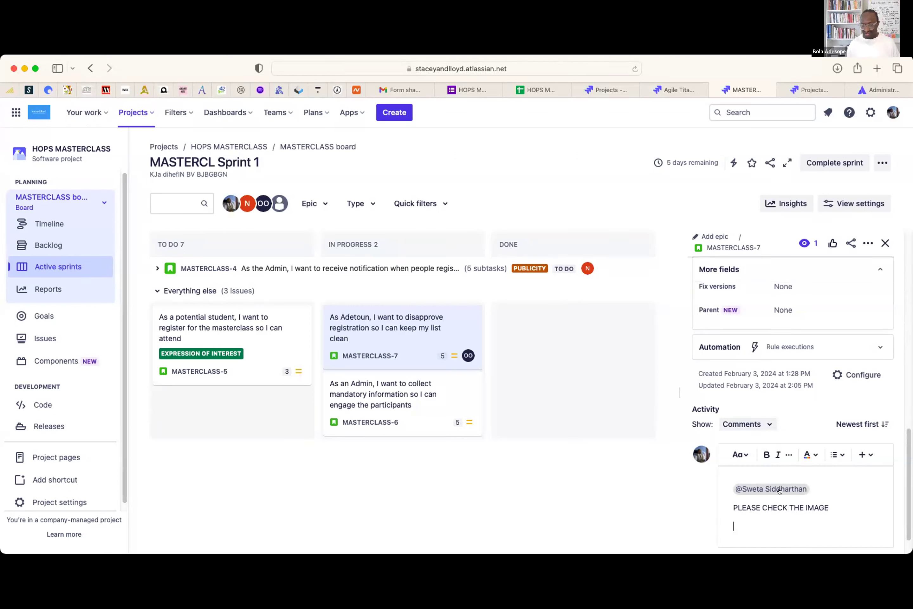
{"action": "left_click", "coordinate": [872, 453]}
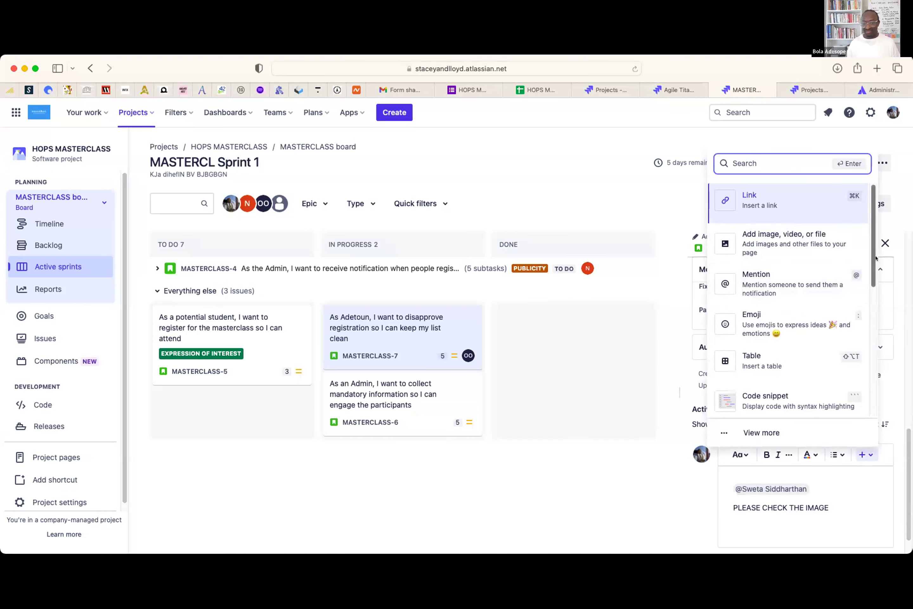
{"action": "left_click", "coordinate": [767, 234]}
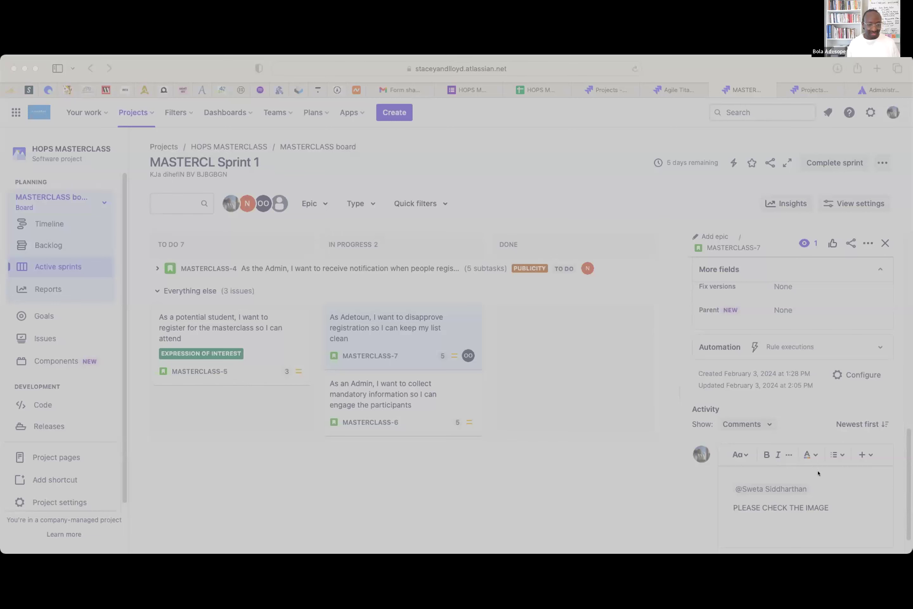
{"action": "left_click", "coordinate": [798, 464]}
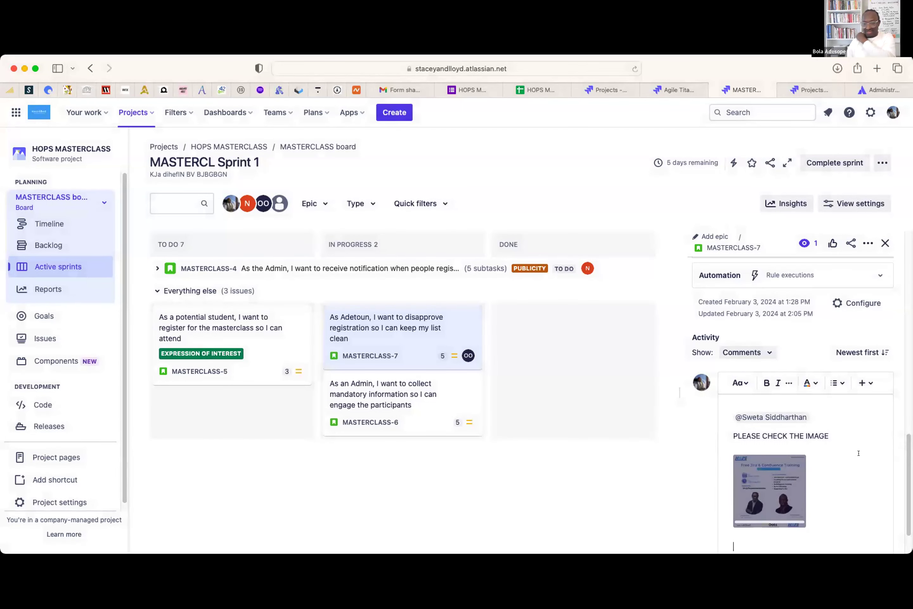
{"action": "left_click", "coordinate": [739, 528]}
- Scroll through the issue panel to review the posted comment and image
{"action": "scroll", "coordinate": [844, 469], "scroll_direction": "down", "scroll_amount": 5}
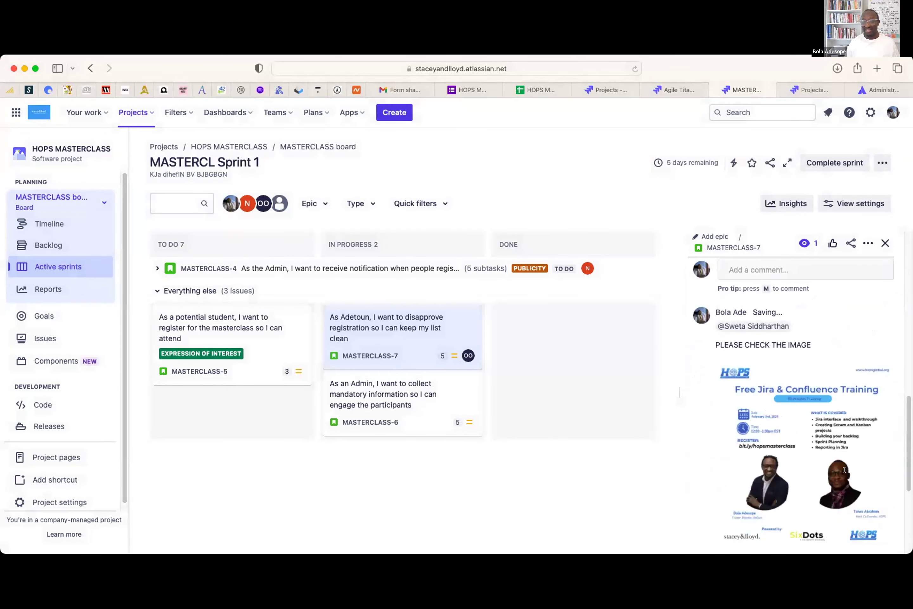
{"action": "scroll", "coordinate": [835, 454], "scroll_direction": "up", "scroll_amount": 10}
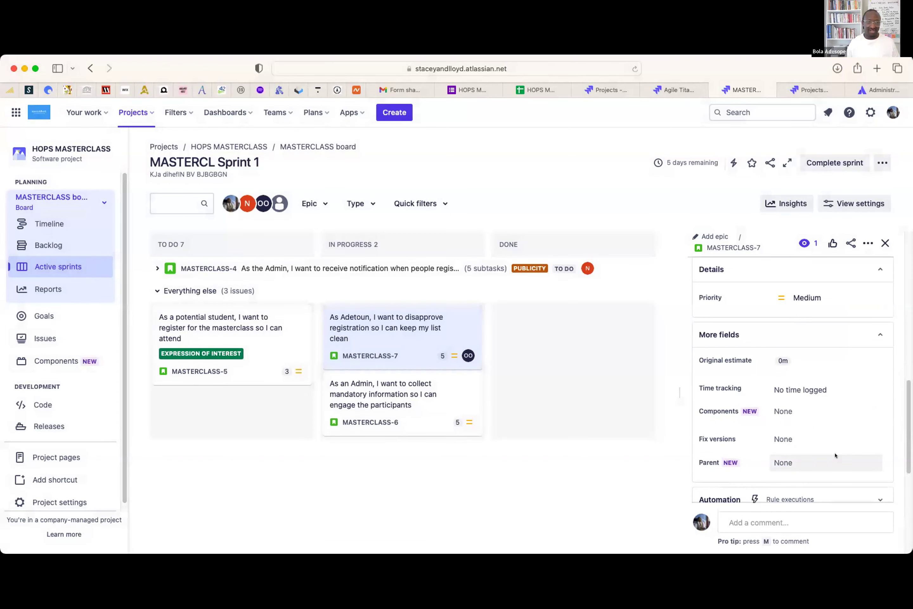
{"action": "scroll", "coordinate": [835, 454], "scroll_direction": "down", "scroll_amount": 5}
{"action": "scroll", "coordinate": [792, 455], "scroll_direction": "down", "scroll_amount": 2}
{"action": "left_click", "coordinate": [769, 469]}
{"action": "right_click", "coordinate": [825, 473]}
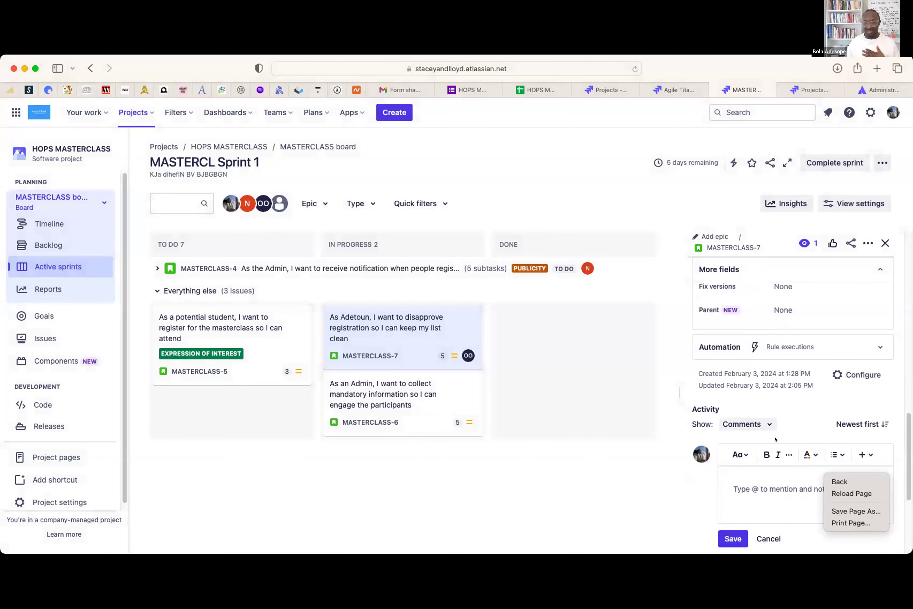
{"action": "left_click", "coordinate": [775, 438]}
{"action": "scroll", "coordinate": [774, 439], "scroll_direction": "down", "scroll_amount": 2}
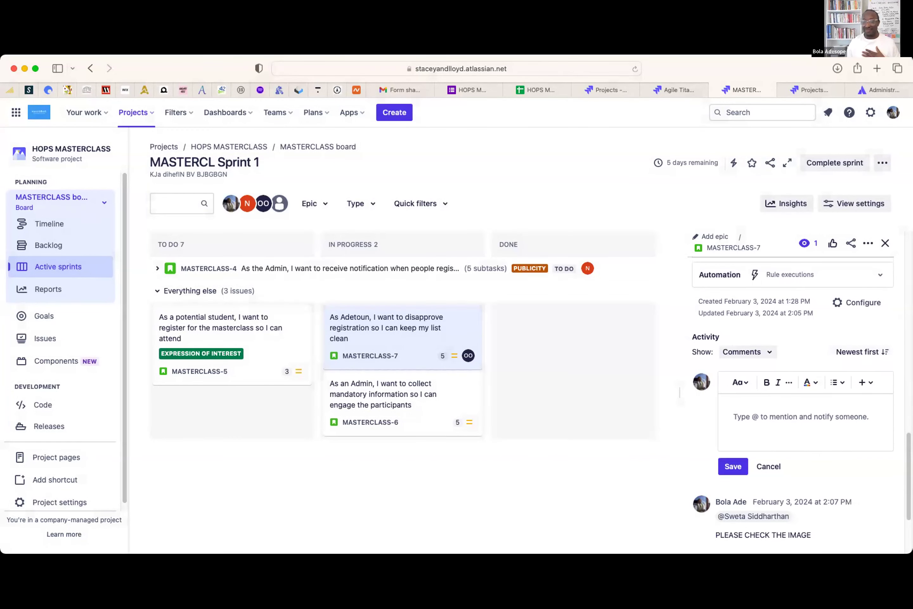
- View the full attached image, then close the MASTERCLASS-7 details panel
{"action": "scroll", "coordinate": [777, 492], "scroll_direction": "down", "scroll_amount": 1}
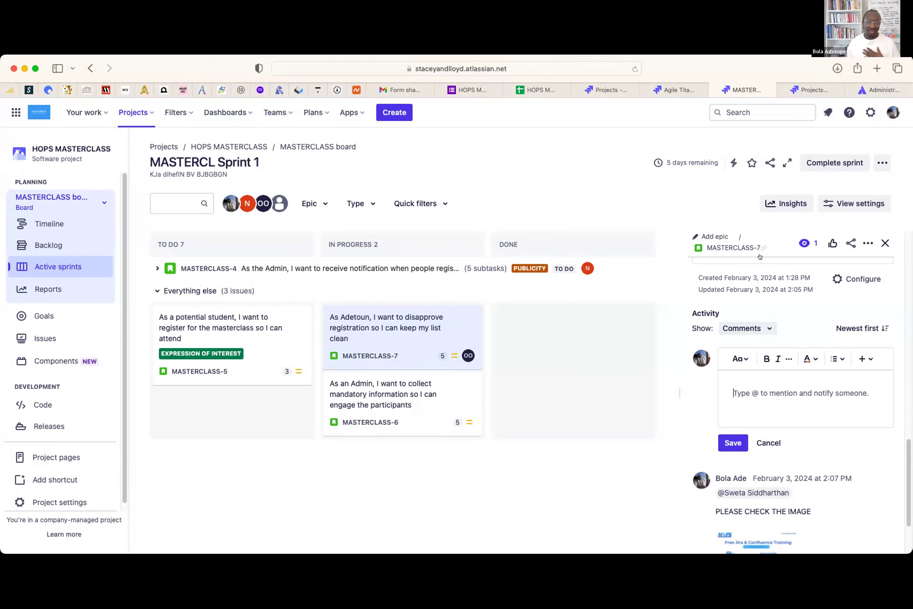
{"action": "left_click_drag", "start_coordinate": [903, 454], "coordinate": [904, 494]}
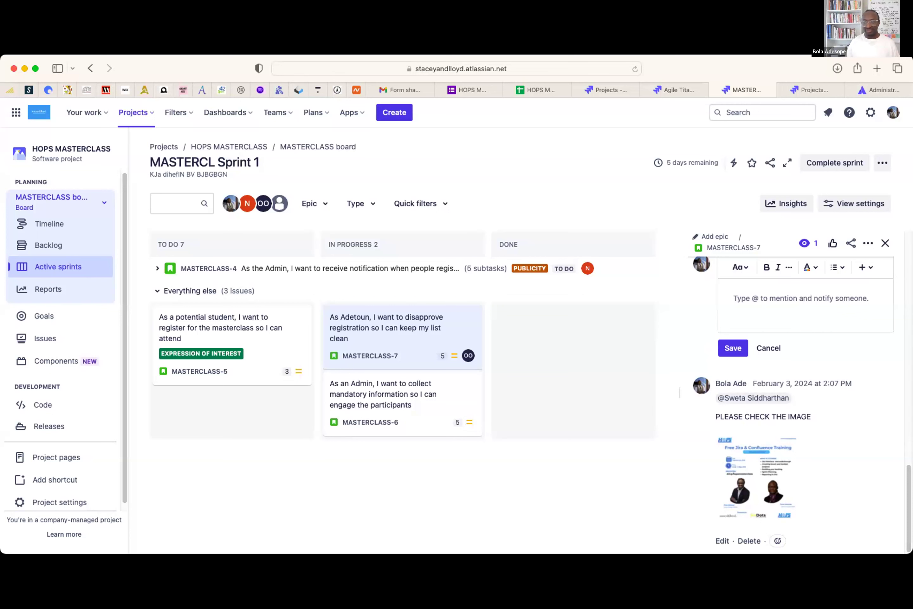
{"action": "left_click", "coordinate": [885, 243]}
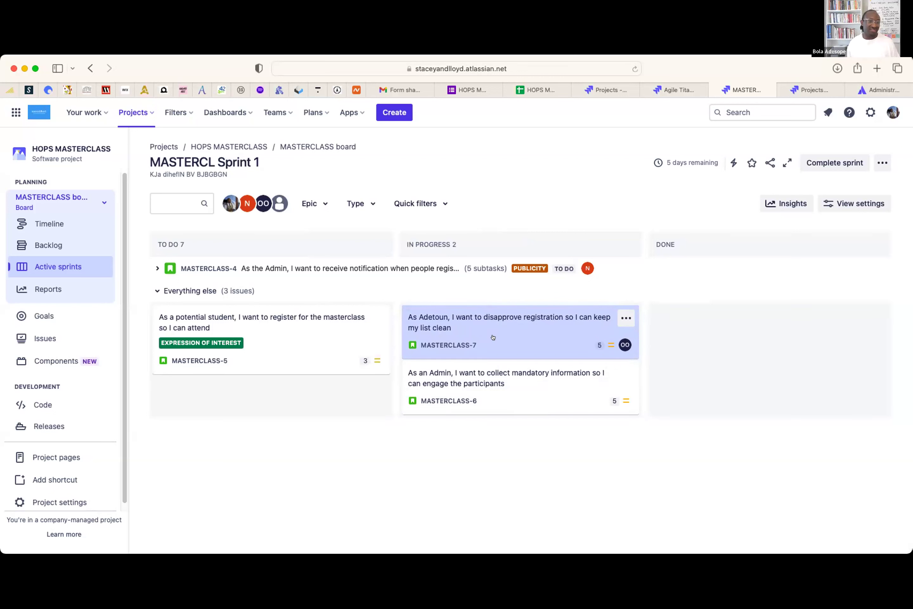
- Drag the MASTERCLASS-7 card from In Progress into the Done column
{"action": "left_click_drag", "start_coordinate": [479, 336], "coordinate": [646, 332]}
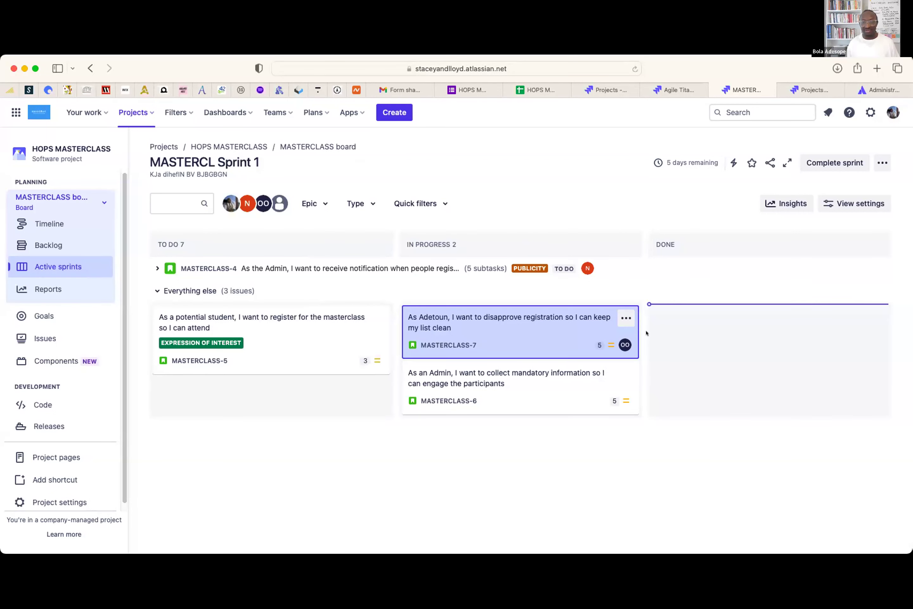
{"action": "left_click_drag", "start_coordinate": [755, 315], "coordinate": [745, 314]}
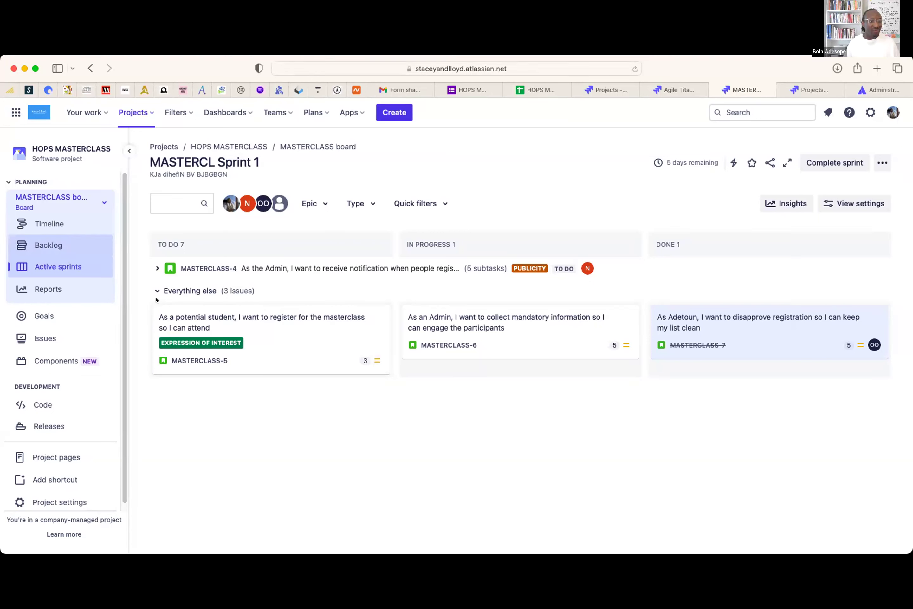
{"action": "mouse_move", "coordinate": [194, 398]}
{"action": "left_mouse_down"}
{"action": "mouse_move", "coordinate": [234, 400]}
{"action": "mouse_move", "coordinate": [273, 438]}
{"action": "mouse_move", "coordinate": [302, 446]}
{"action": "mouse_move", "coordinate": [425, 444]}
{"action": "mouse_move", "coordinate": [425, 455]}
{"action": "mouse_move", "coordinate": [510, 429]}
{"action": "mouse_move", "coordinate": [548, 446]}
{"action": "mouse_move", "coordinate": [644, 432]}
{"action": "mouse_move", "coordinate": [663, 448]}
{"action": "mouse_move", "coordinate": [723, 439]}
{"action": "left_mouse_up"}
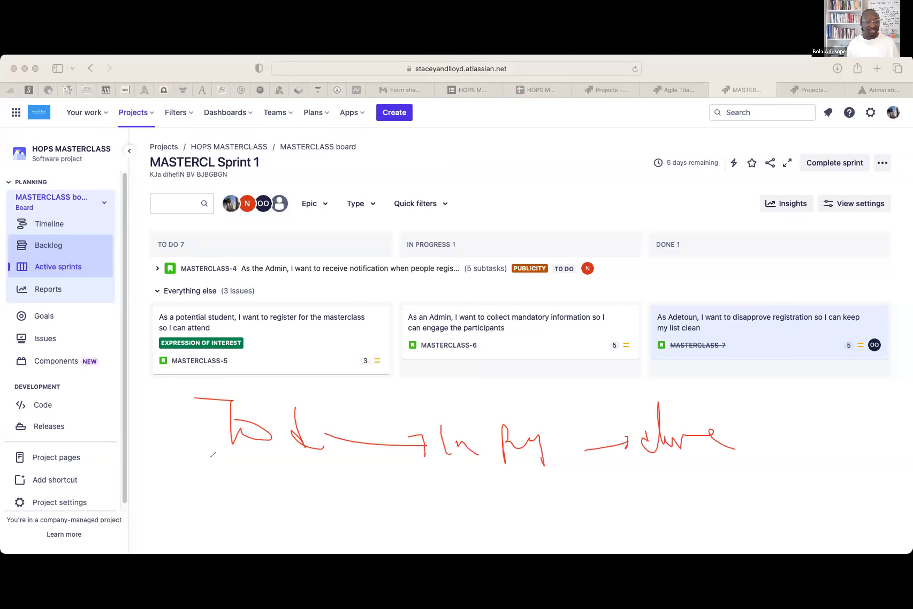
{"action": "mouse_move", "coordinate": [226, 467]}
{"action": "left_mouse_down"}
{"action": "mouse_move", "coordinate": [275, 491]}
{"action": "mouse_move", "coordinate": [360, 501]}
{"action": "mouse_move", "coordinate": [438, 485]}
{"action": "mouse_move", "coordinate": [493, 497]}
{"action": "mouse_move", "coordinate": [574, 490]}
{"action": "mouse_move", "coordinate": [584, 498]}
{"action": "mouse_move", "coordinate": [644, 471]}
{"action": "mouse_move", "coordinate": [637, 505]}
{"action": "mouse_move", "coordinate": [711, 483]}
{"action": "mouse_move", "coordinate": [730, 486]}
{"action": "mouse_move", "coordinate": [749, 511]}
{"action": "left_mouse_up"}
{"action": "mouse_move", "coordinate": [767, 499]}
{"action": "left_mouse_down"}
{"action": "mouse_move", "coordinate": [841, 477]}
{"action": "mouse_move", "coordinate": [880, 503]}
{"action": "mouse_move", "coordinate": [911, 493]}
{"action": "mouse_move", "coordinate": [912, 481]}
{"action": "left_mouse_up"}
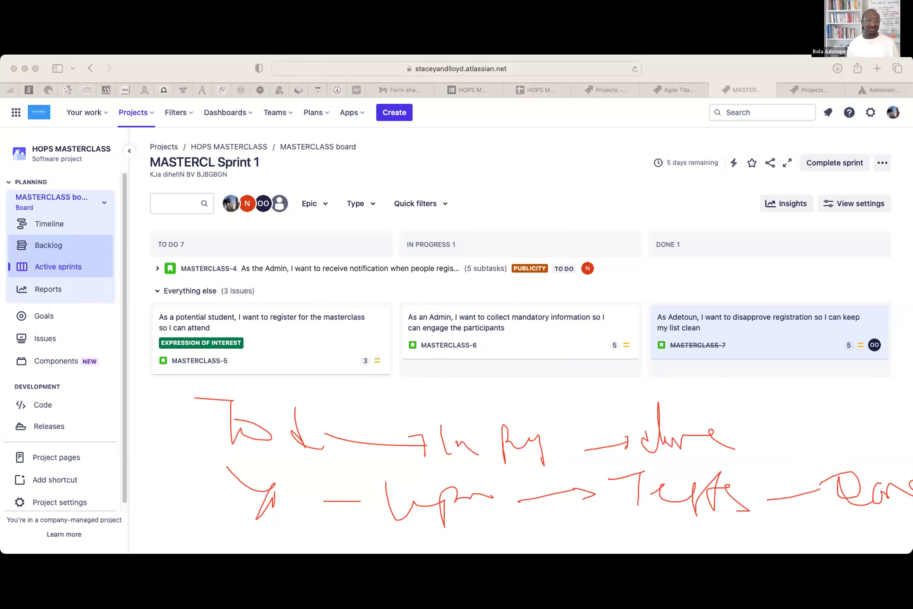
{"action": "mouse_move", "coordinate": [655, 462]}
{"action": "left_mouse_down"}
{"action": "mouse_move", "coordinate": [628, 475]}
{"action": "mouse_move", "coordinate": [764, 515]}
{"action": "mouse_move", "coordinate": [628, 456]}
{"action": "mouse_move", "coordinate": [763, 507]}
{"action": "mouse_move", "coordinate": [670, 469]}
{"action": "left_mouse_up"}
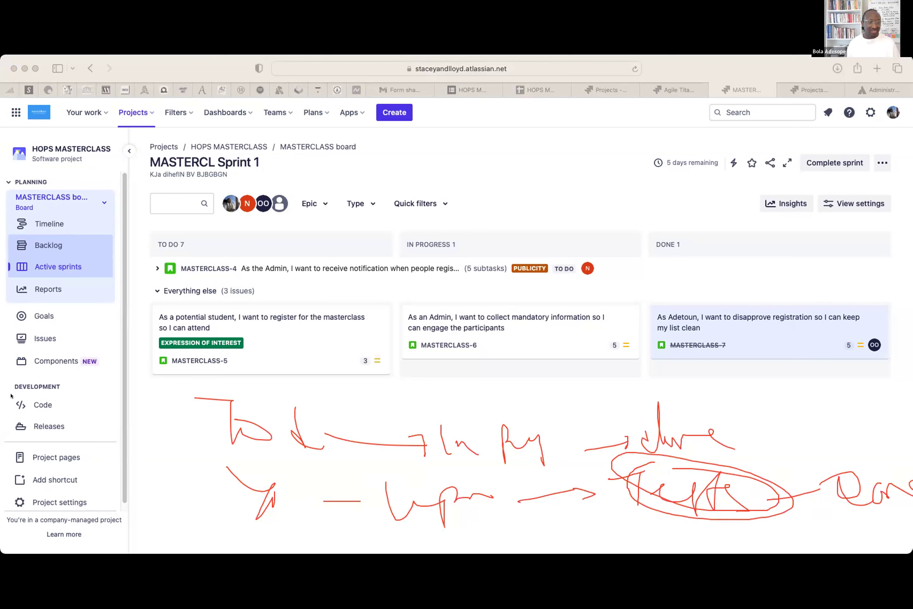
{"action": "left_click", "coordinate": [46, 394]}
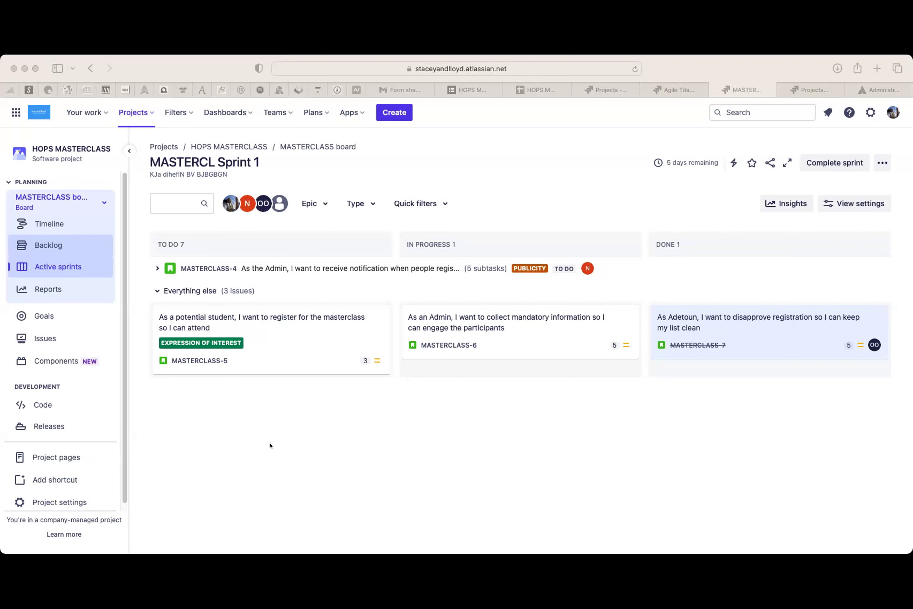
- Expand MASTERCLASS-4 to show subtasks MASTERCLASS-13 to 17 in To Do
{"action": "left_click", "coordinate": [157, 268]}
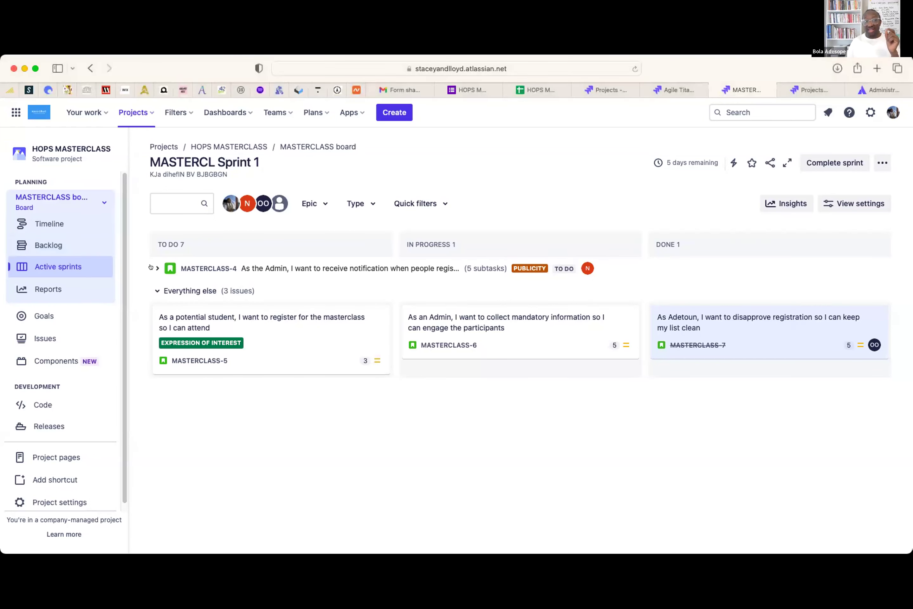
{"action": "left_click", "coordinate": [154, 268]}
{"action": "left_click", "coordinate": [154, 268]}
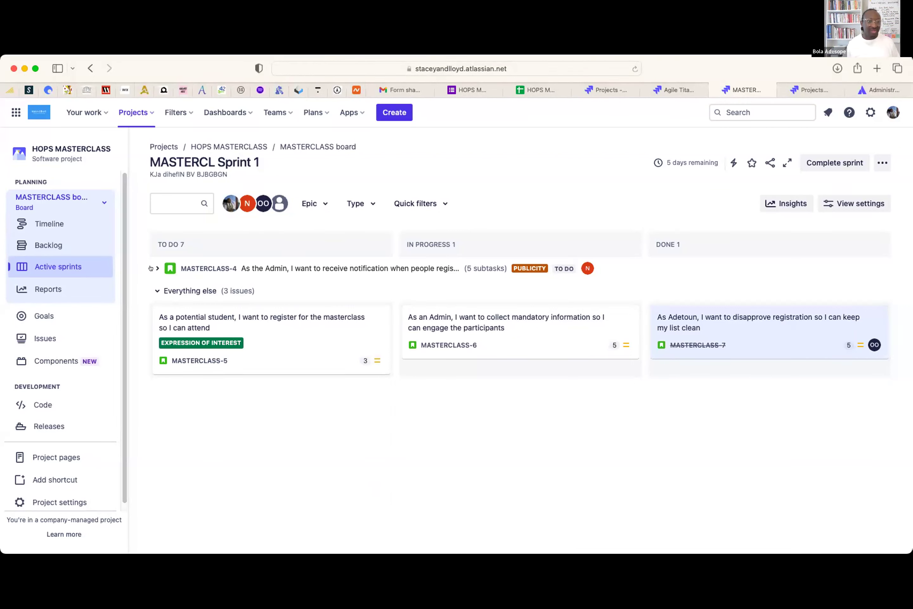
{"action": "left_click", "coordinate": [151, 268]}
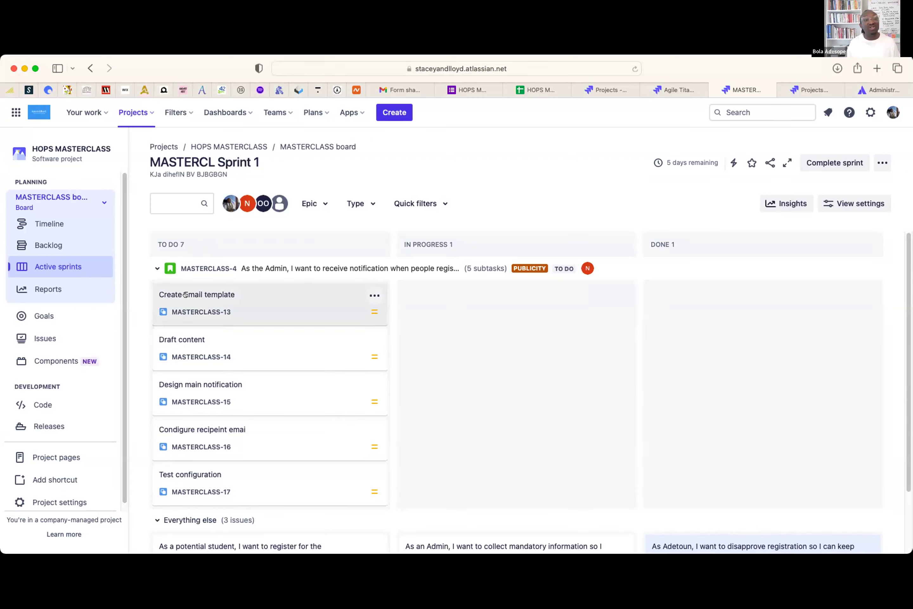
- Assign subtask MASTERCLASS-13, Create Email template, to a teammate found by name search
{"action": "left_click", "coordinate": [250, 296]}
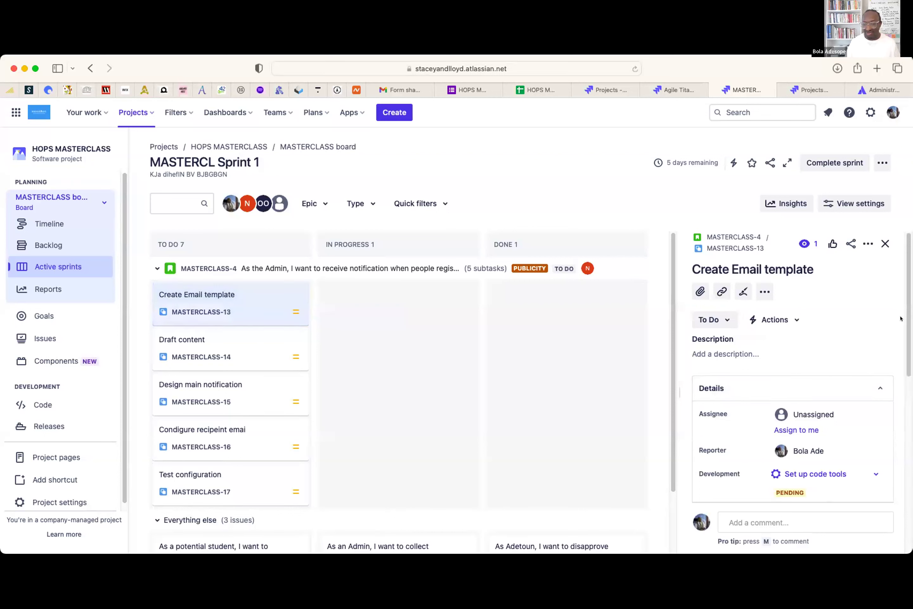
{"action": "left_click", "coordinate": [810, 408]}
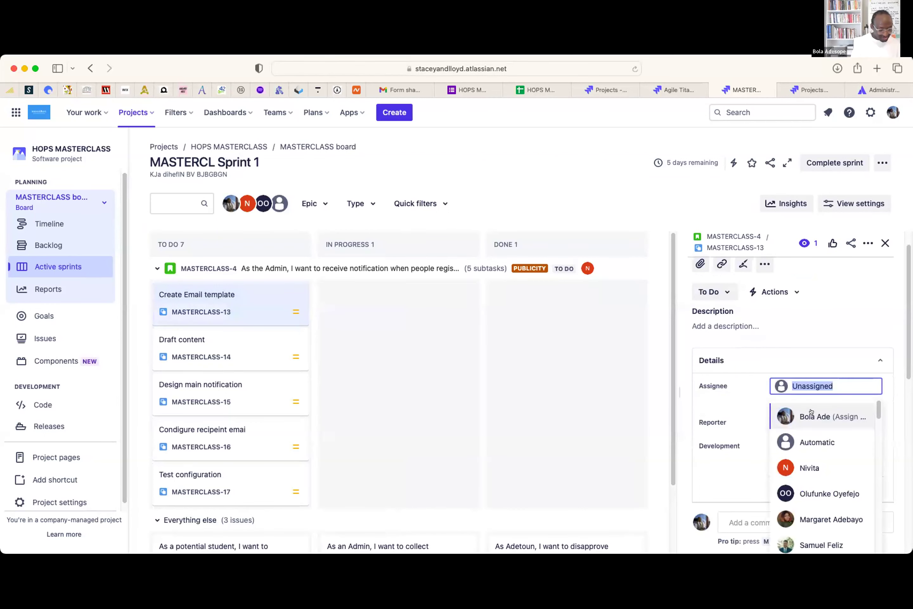
{"action": "type", "text": "VER"}
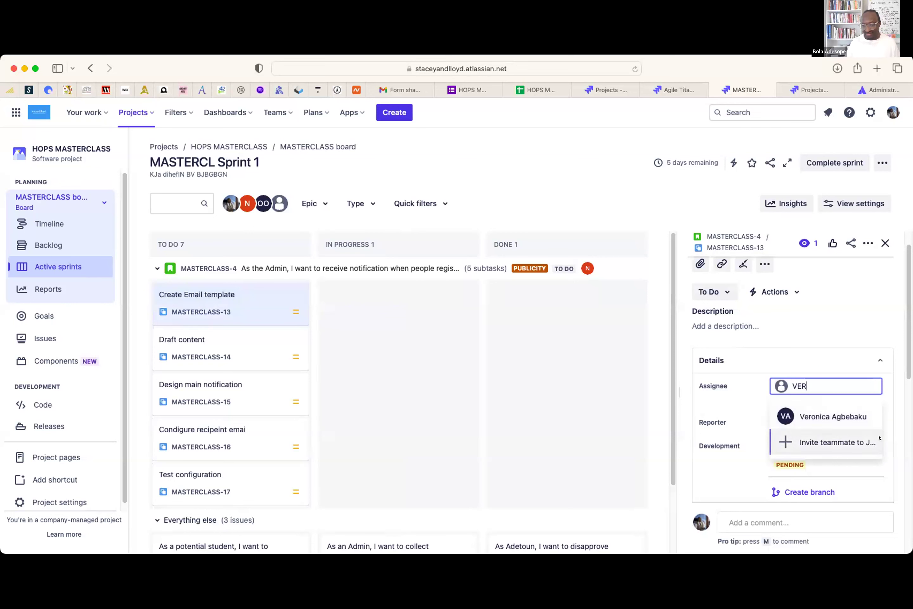
{"action": "left_click", "coordinate": [853, 419]}
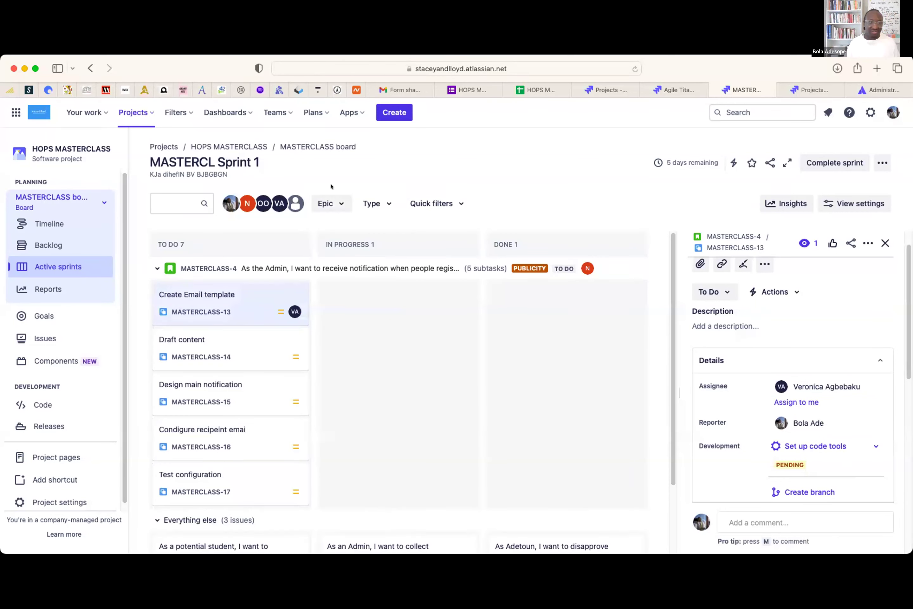
- Start an assignee search on MASTERCLASS-14, Draft content, then clear it, leaving it unassigned and closing details
{"action": "left_click", "coordinate": [238, 338]}
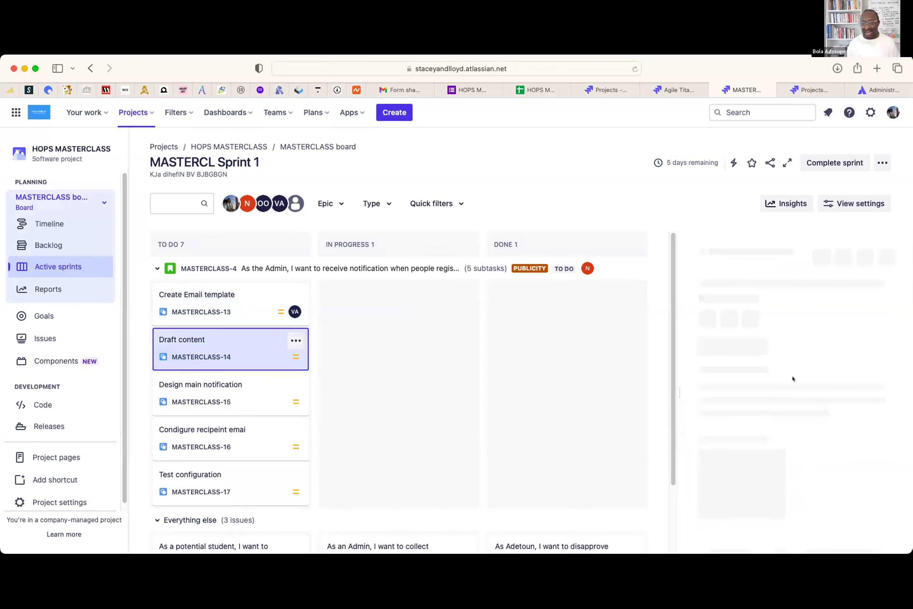
{"action": "left_click", "coordinate": [803, 412]}
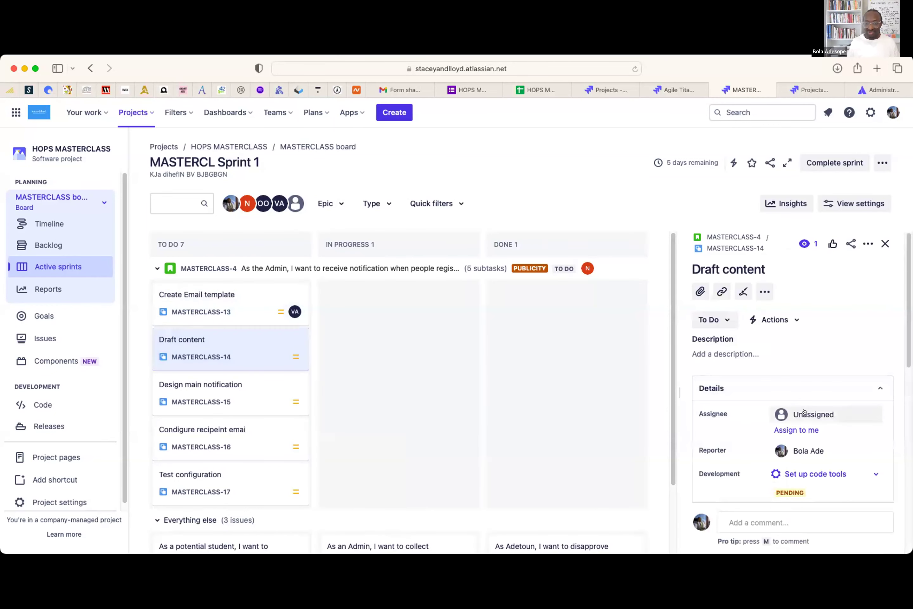
{"action": "type", "text": "ADEOL"}
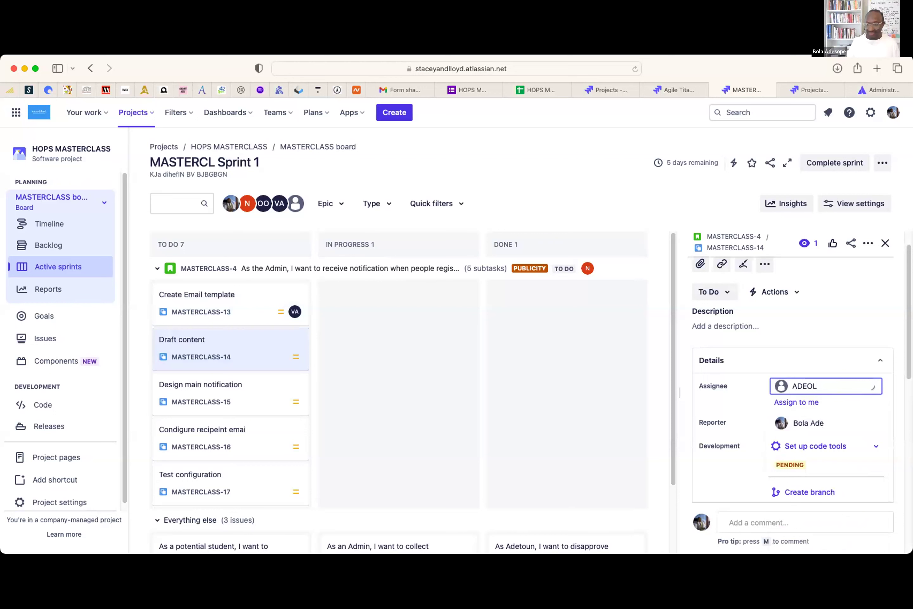
{"action": "key", "text": "BackSpace"}
{"action": "key", "text": "BackSpace"}
{"action": "key", "text": "BackSpace"}
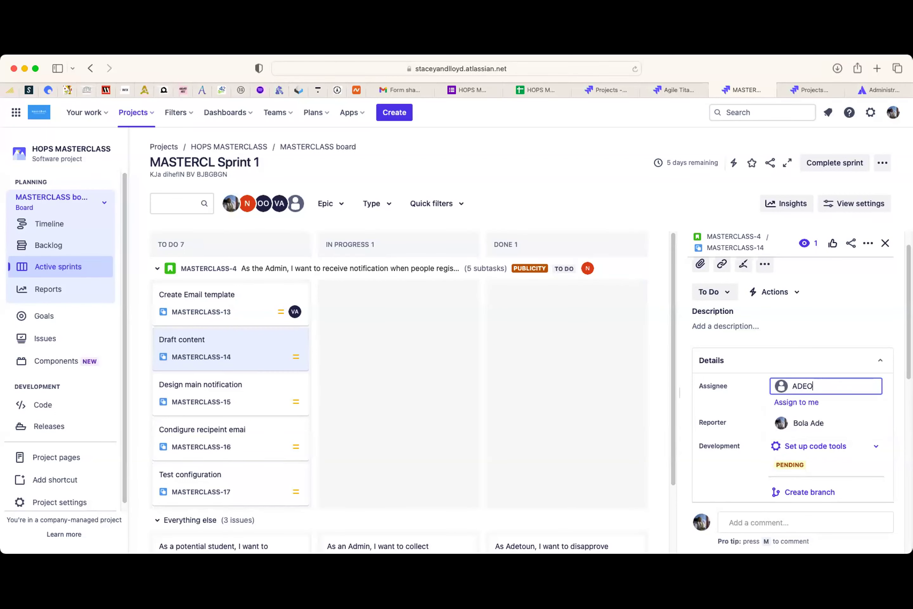
{"action": "key", "text": "BackSpace"}
{"action": "key", "text": "BackSpace"}
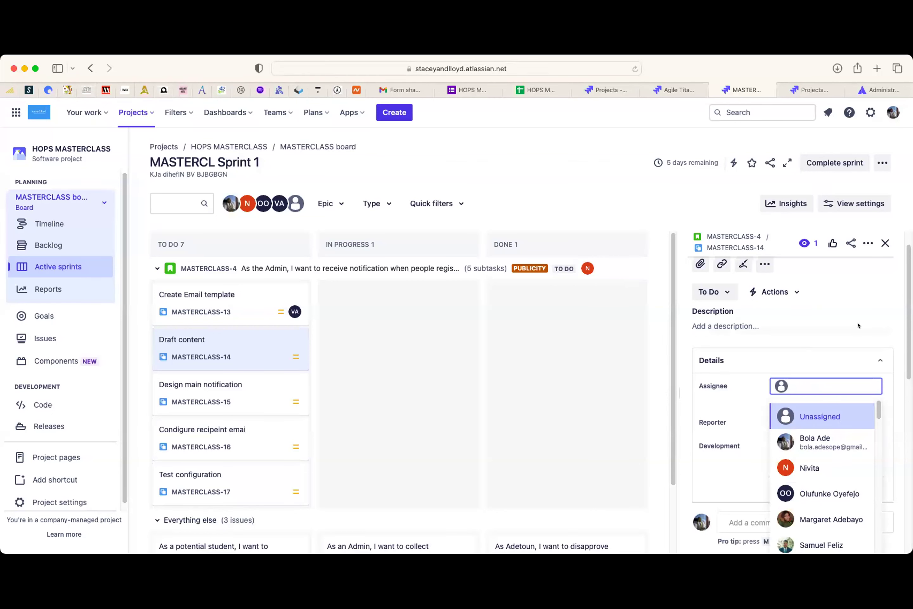
{"action": "left_click", "coordinate": [884, 244]}
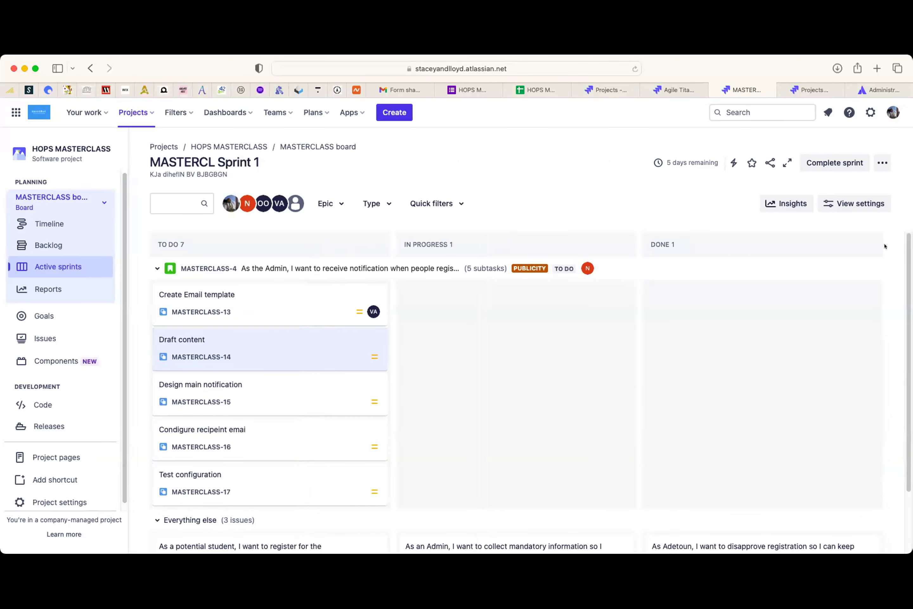
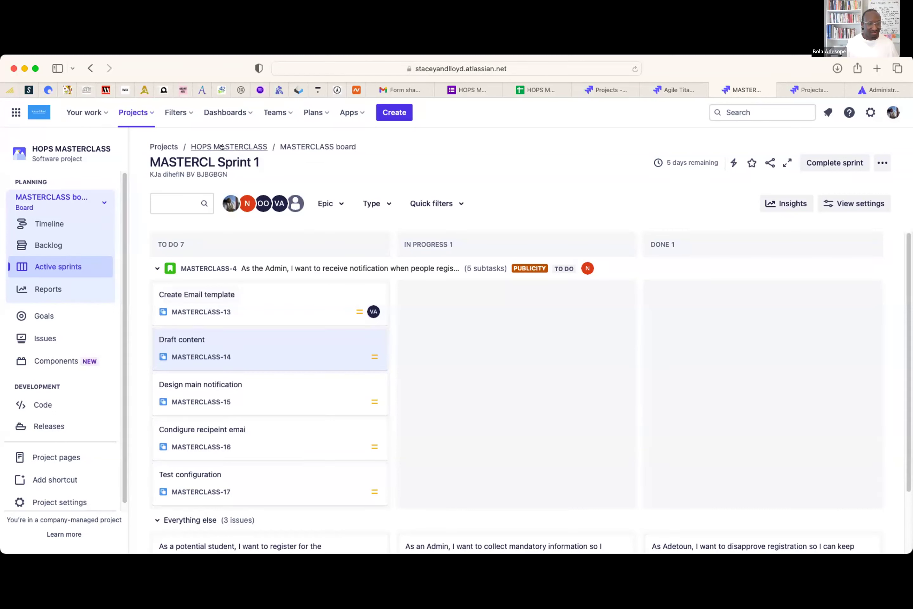
- Highlight the MASTERCL Sprint 1 name and goal, then reveal Configure board and Create board
{"action": "left_click_drag", "start_coordinate": [149, 155], "coordinate": [253, 153]}
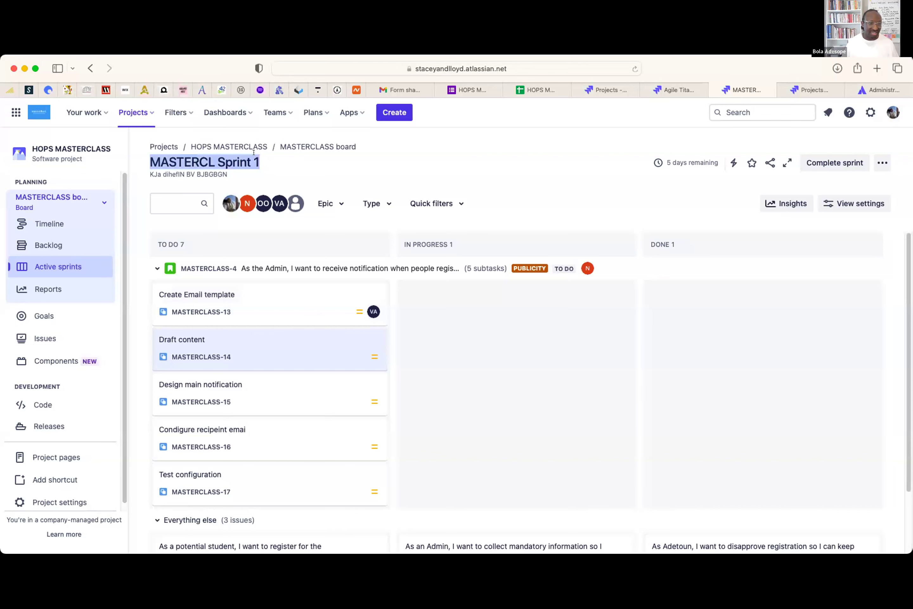
{"action": "left_click_drag", "start_coordinate": [149, 174], "coordinate": [226, 172]}
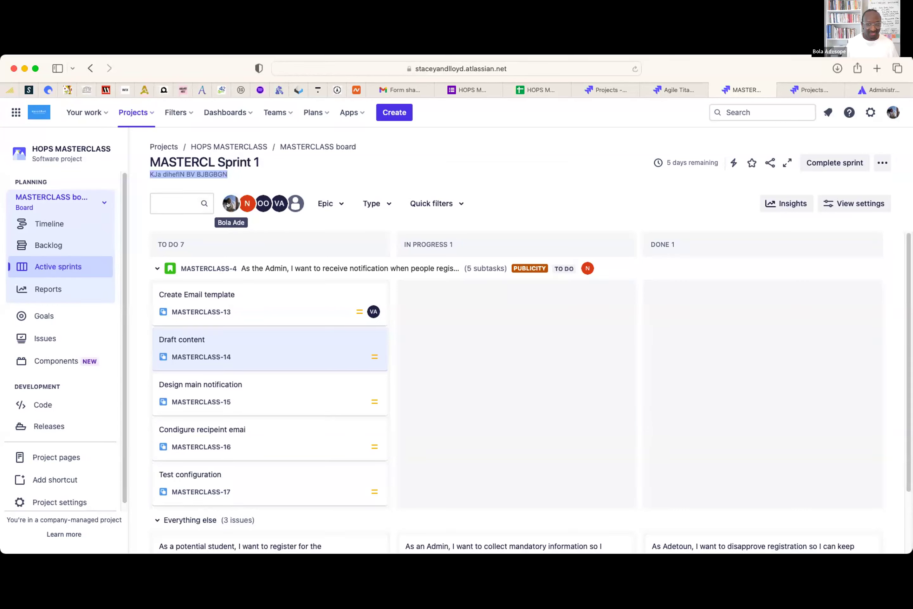
{"action": "mouse_move", "coordinate": [671, 164]}
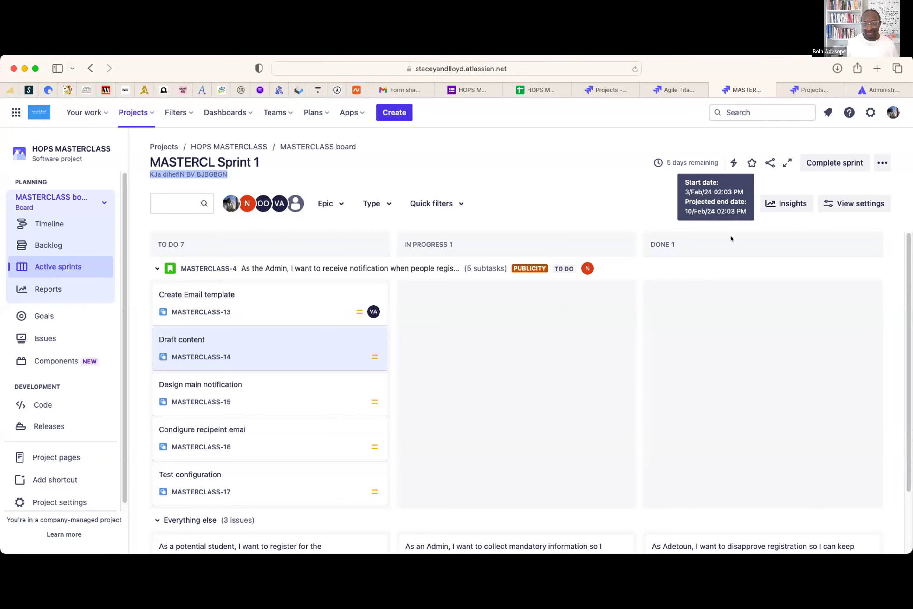
{"action": "left_click", "coordinate": [835, 169]}
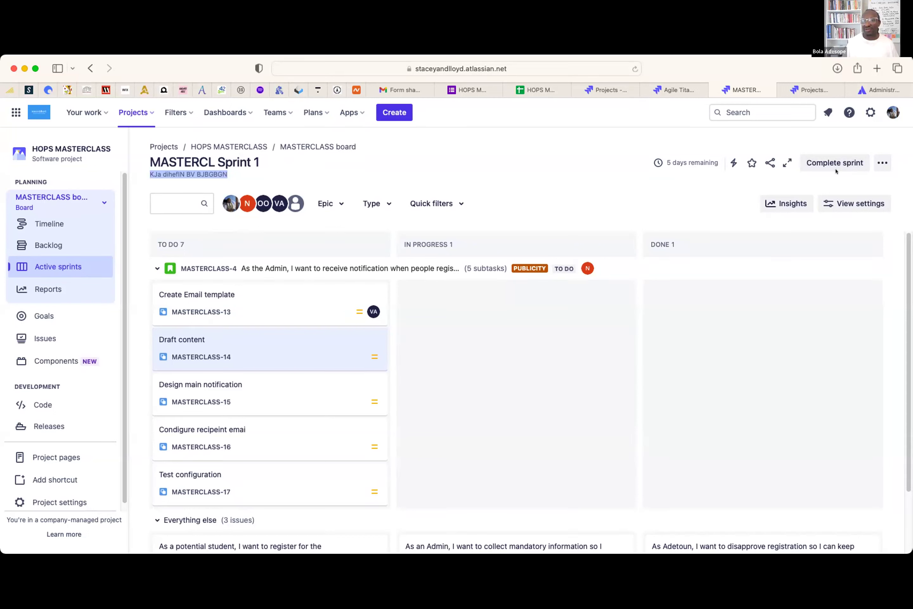
{"action": "left_click", "coordinate": [879, 163]}
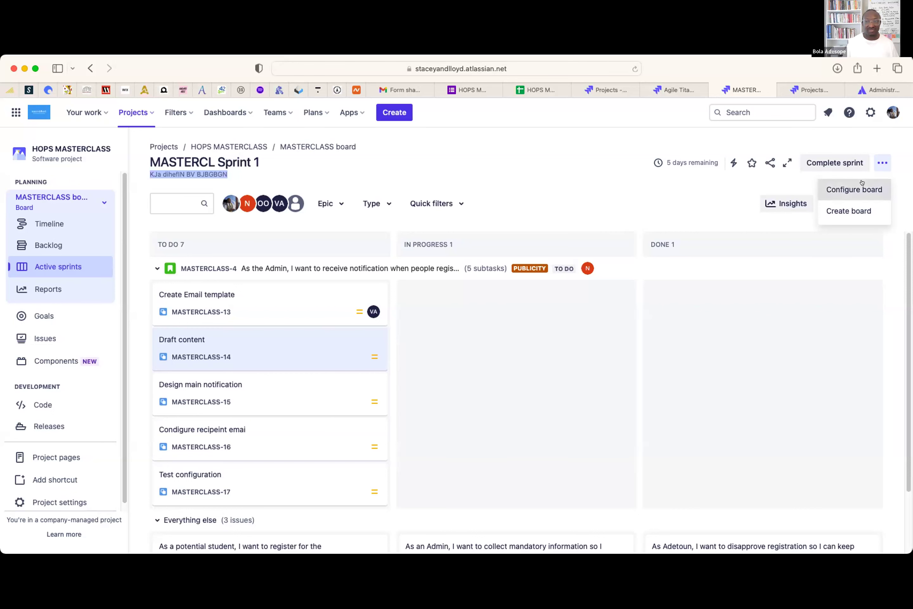
- In board configuration, rename the To Do column to Sprint Backlog
{"action": "left_click", "coordinate": [862, 184]}
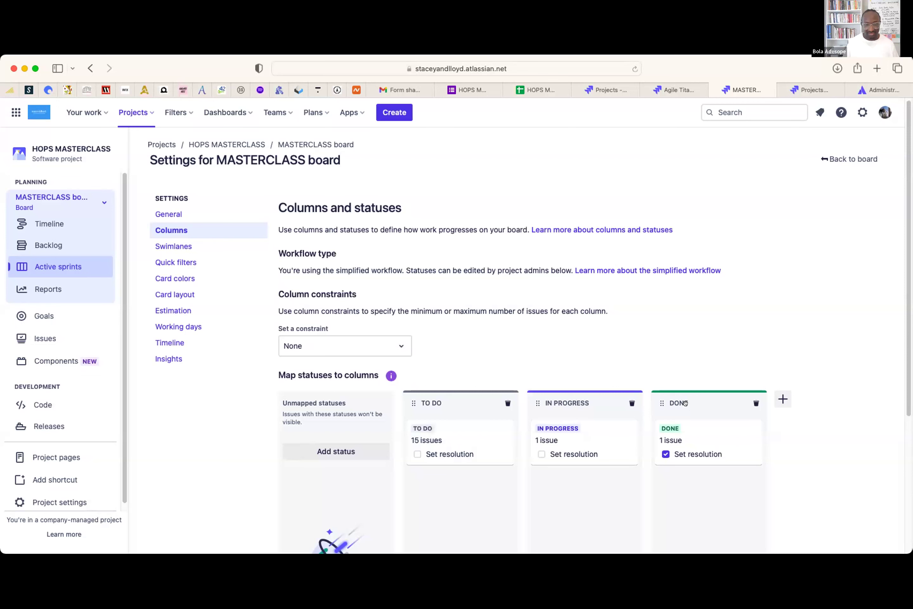
{"action": "left_click", "coordinate": [439, 400]}
{"action": "key", "text": "BackSpace"}
{"action": "key", "text": "BackSpace"}
{"action": "key", "text": "BackSpace"}
{"action": "key", "text": "BackSpace"}
{"action": "key", "text": "BackSpace"}
{"action": "type", "text": "SPERINT"}
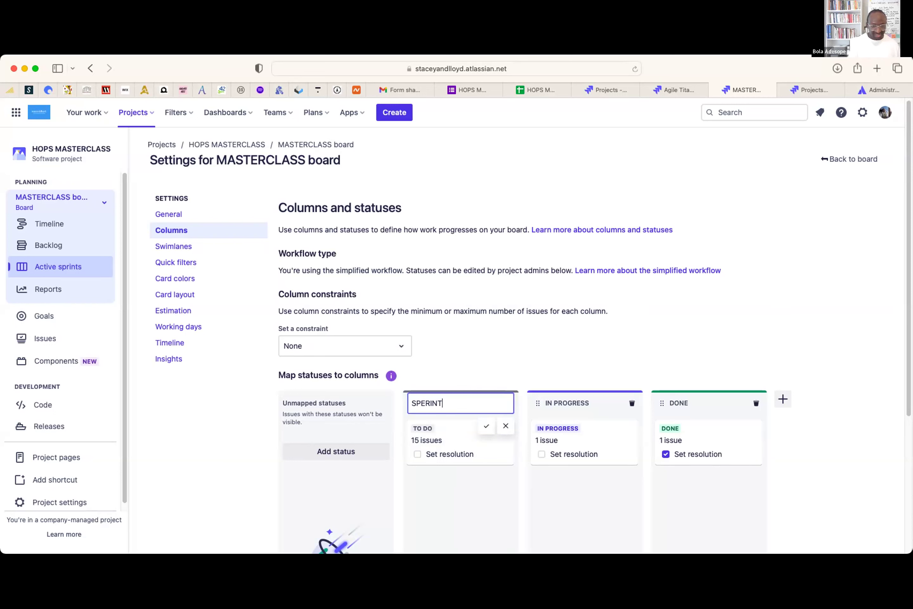
{"action": "key", "text": "BackSpace"}
{"action": "key", "text": "BackSpace"}
{"action": "key", "text": "BackSpace"}
{"action": "key", "text": "BackSpace"}
{"action": "key", "text": "BackSpace"}
{"action": "key", "text": "BackSpace"}
{"action": "type", "text": "printBacklog"}
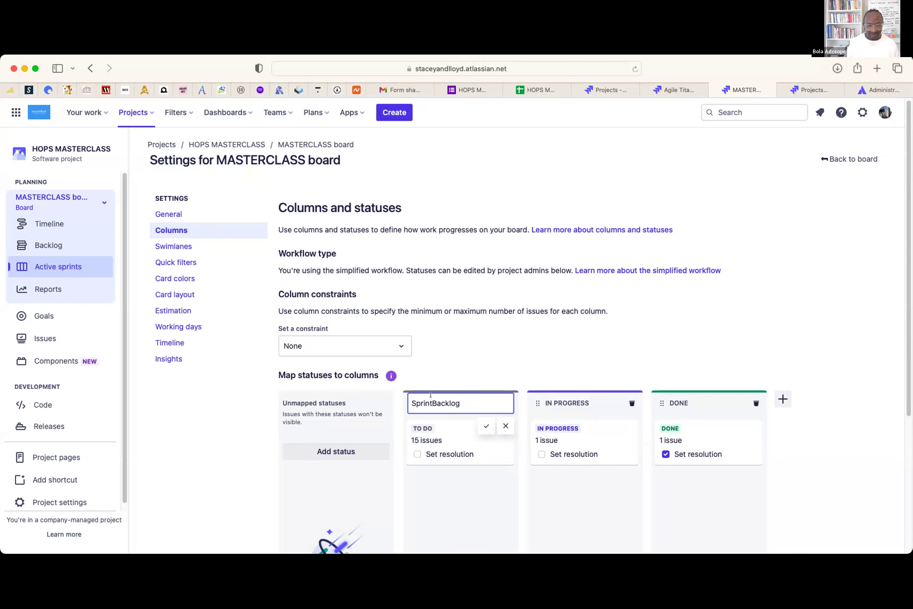
{"action": "left_click", "coordinate": [486, 426]}
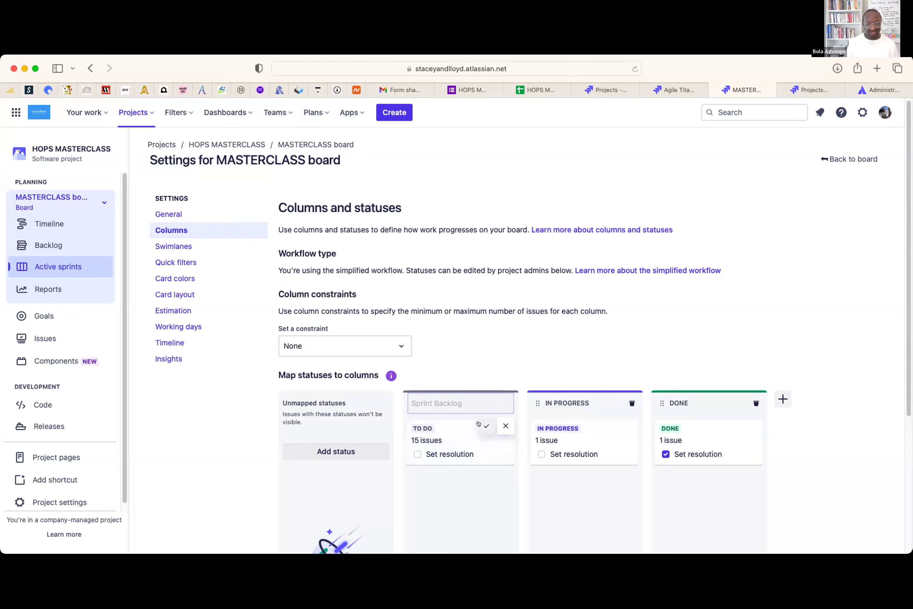
- Rename the In Progress column to In Development
{"action": "scroll", "coordinate": [510, 462], "scroll_direction": "down", "scroll_amount": 3}
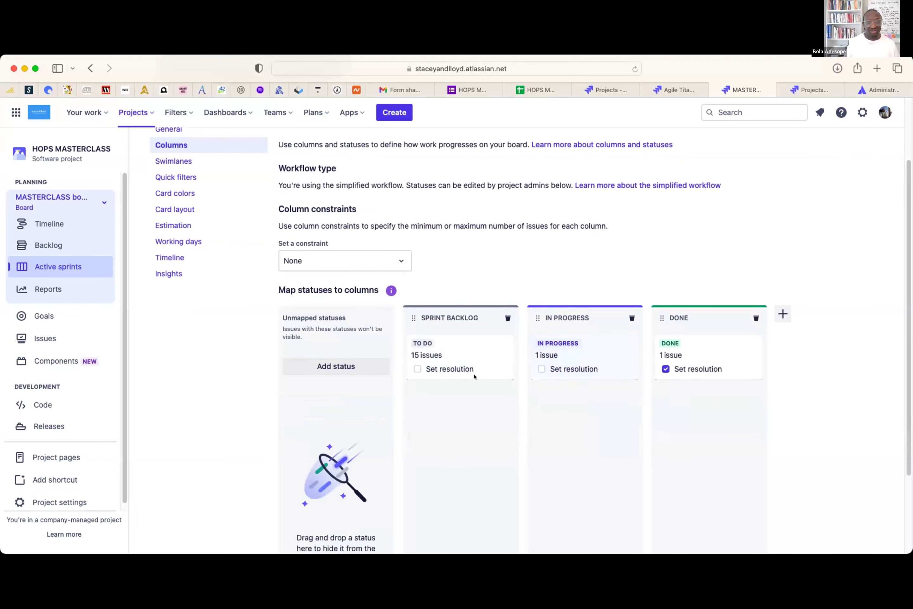
{"action": "left_click", "coordinate": [561, 311]}
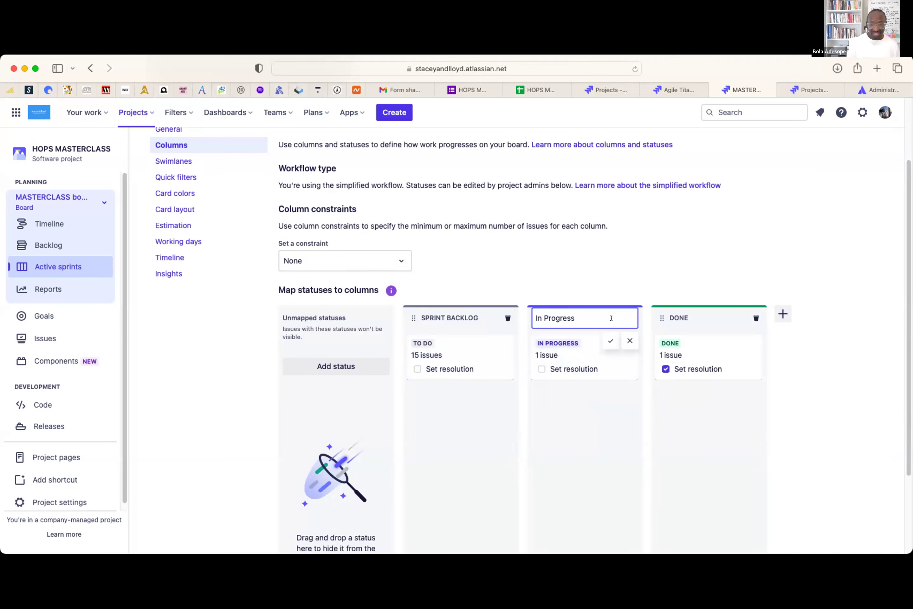
{"action": "key", "text": "BackSpace"}
{"action": "key", "text": "BackSpace"}
{"action": "key", "text": "BackSpace"}
{"action": "key", "text": "BackSpace"}
{"action": "key", "text": "BackSpace"}
{"action": "key", "text": "BackSpace"}
{"action": "key", "text": "BackSpace"}
{"action": "key", "text": "BackSpace"}
{"action": "type", "text": "Develo"}
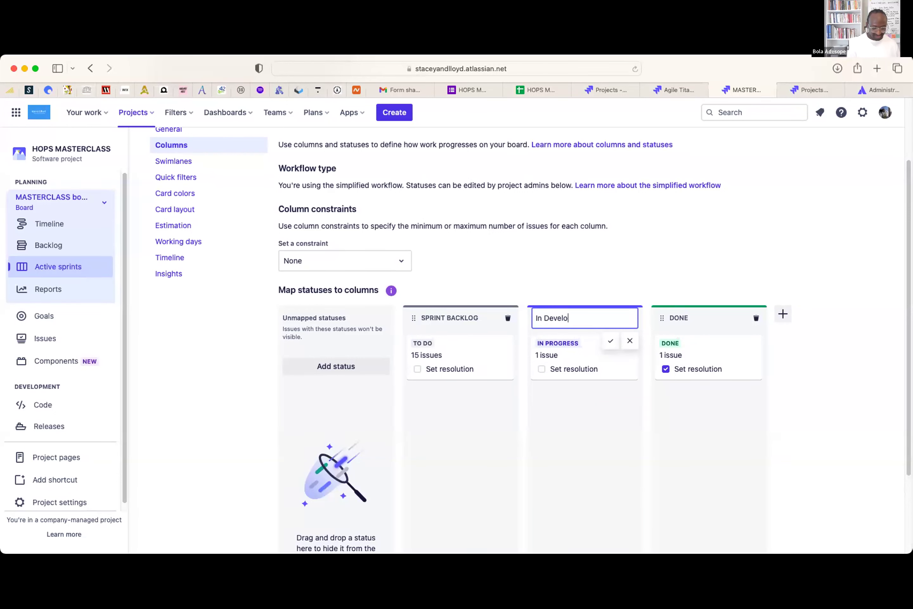
{"action": "type", "text": "pment"}
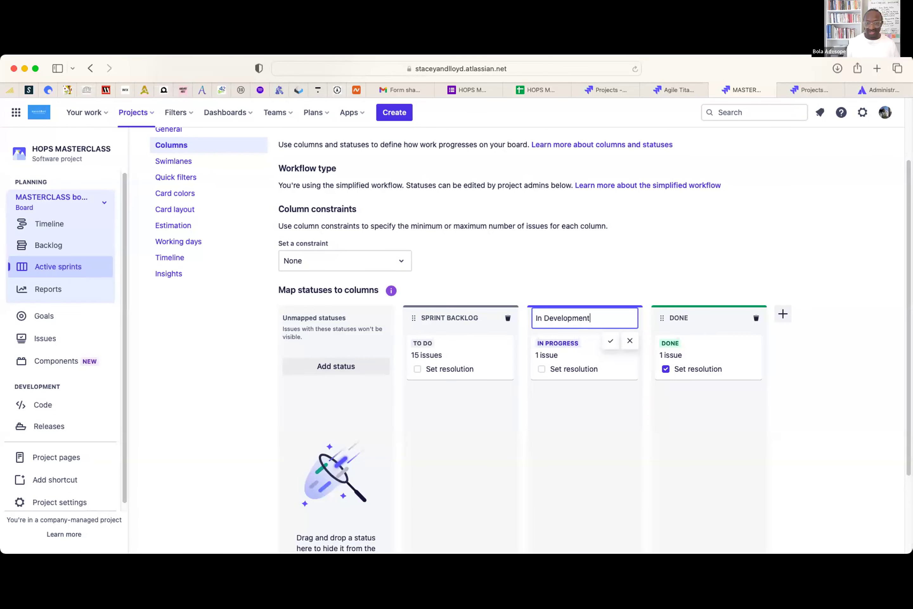
{"action": "left_click", "coordinate": [608, 341]}
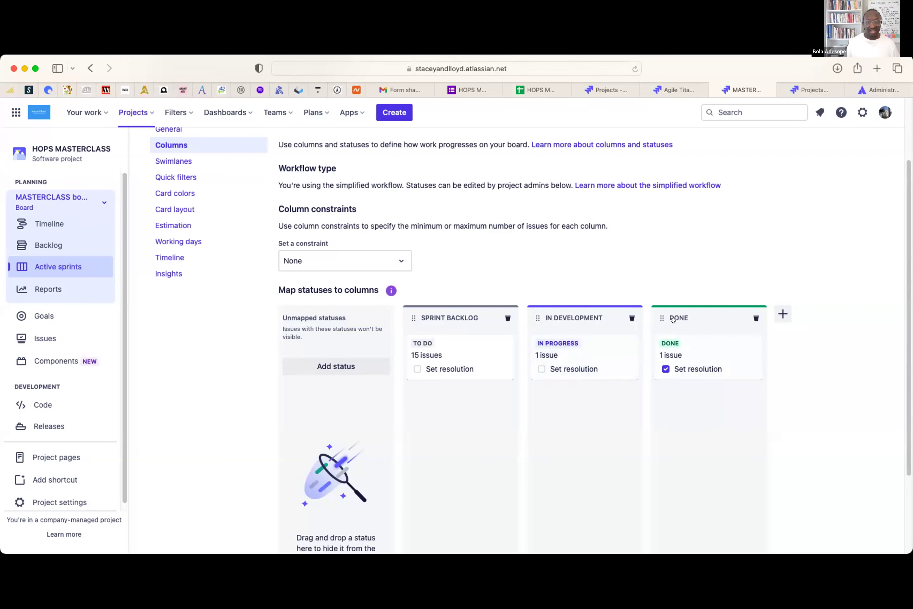
{"action": "left_click", "coordinate": [777, 313]}
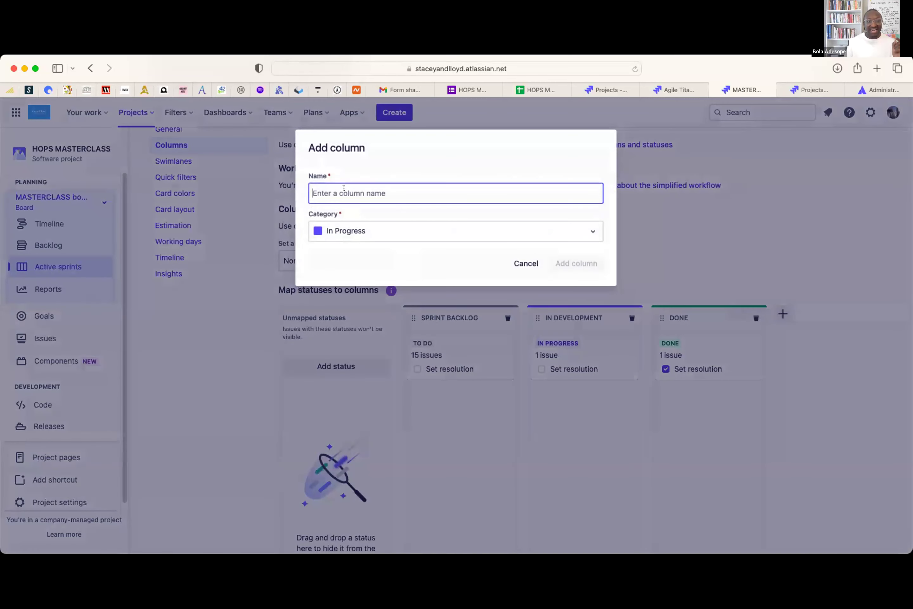
- Create a column named Testing, then go back to the sprint board
{"action": "type", "text": "Testing"}
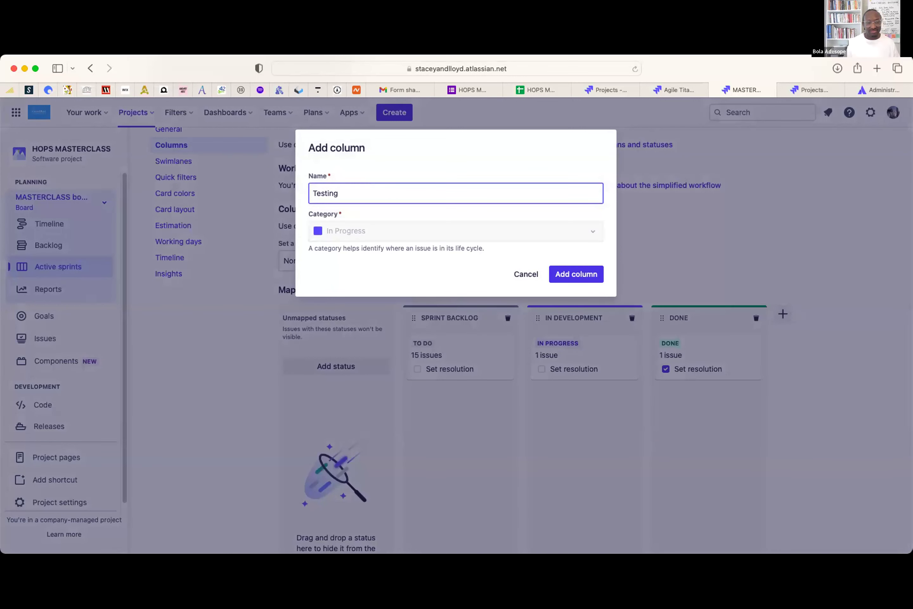
{"action": "left_click", "coordinate": [581, 270]}
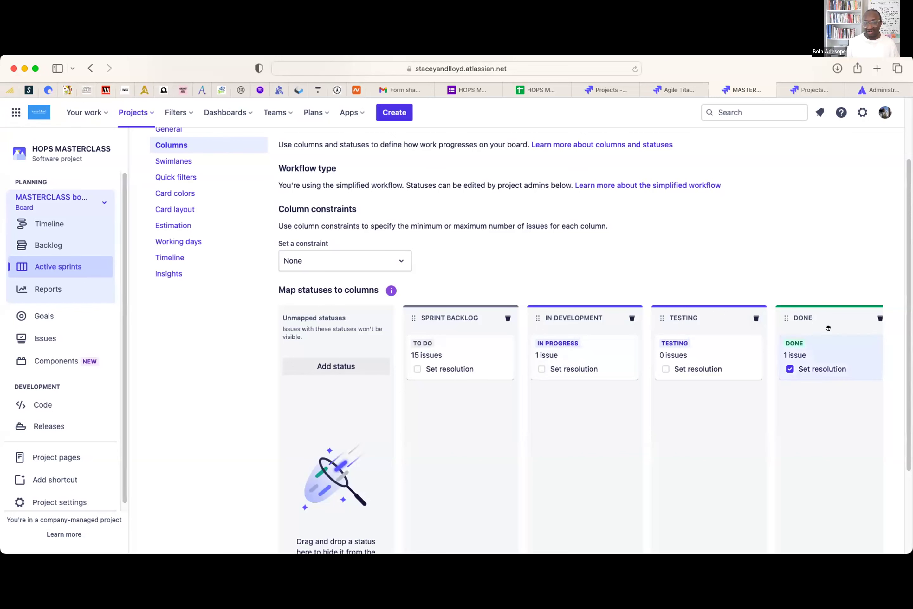
{"action": "scroll", "coordinate": [818, 336], "scroll_direction": "up", "scroll_amount": 1}
{"action": "scroll", "coordinate": [818, 336], "scroll_direction": "up", "scroll_amount": 3}
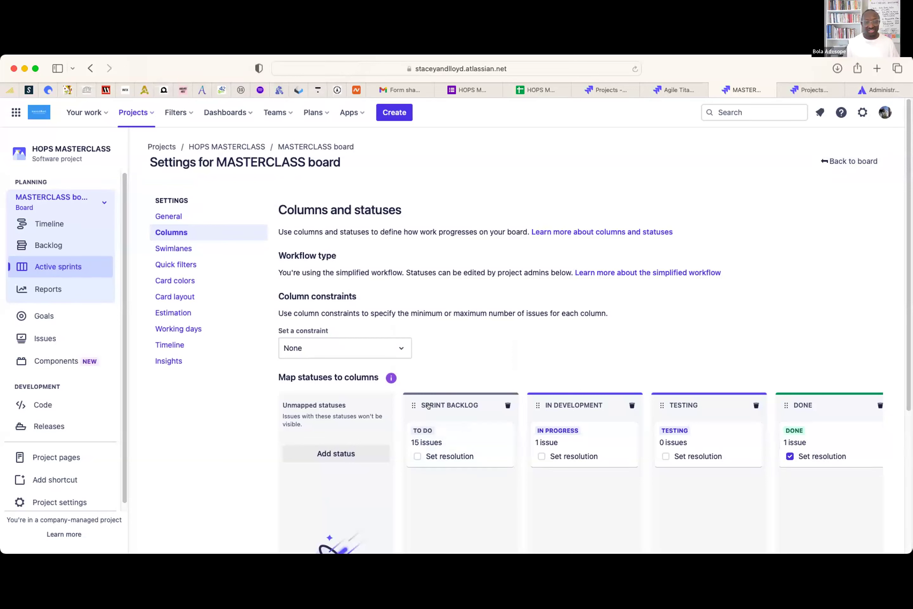
{"action": "left_click", "coordinate": [831, 156]}
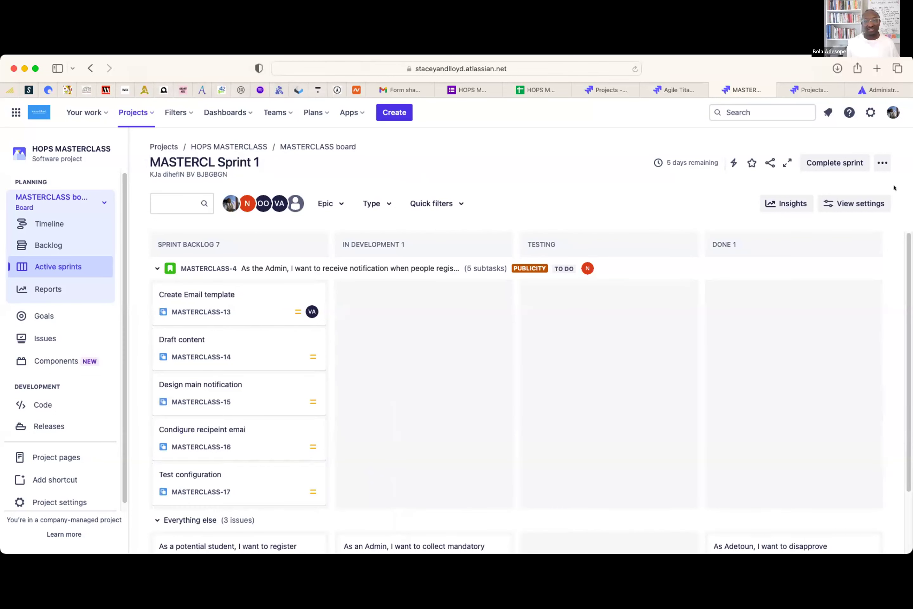
- Revisit Configure board, return to the board, and open the Draft content subtask MASTERCLASS-14
{"action": "left_click", "coordinate": [881, 163]}
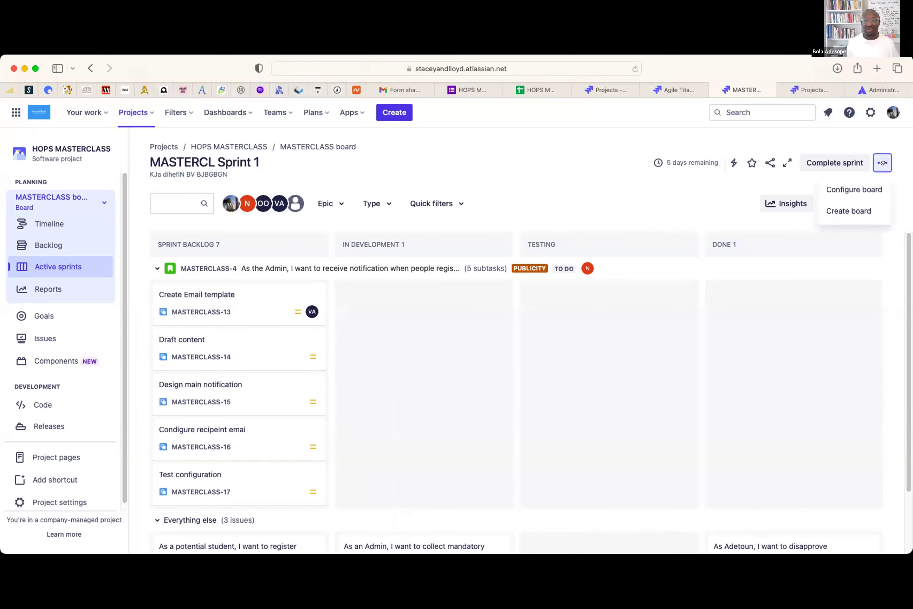
{"action": "left_click", "coordinate": [858, 188]}
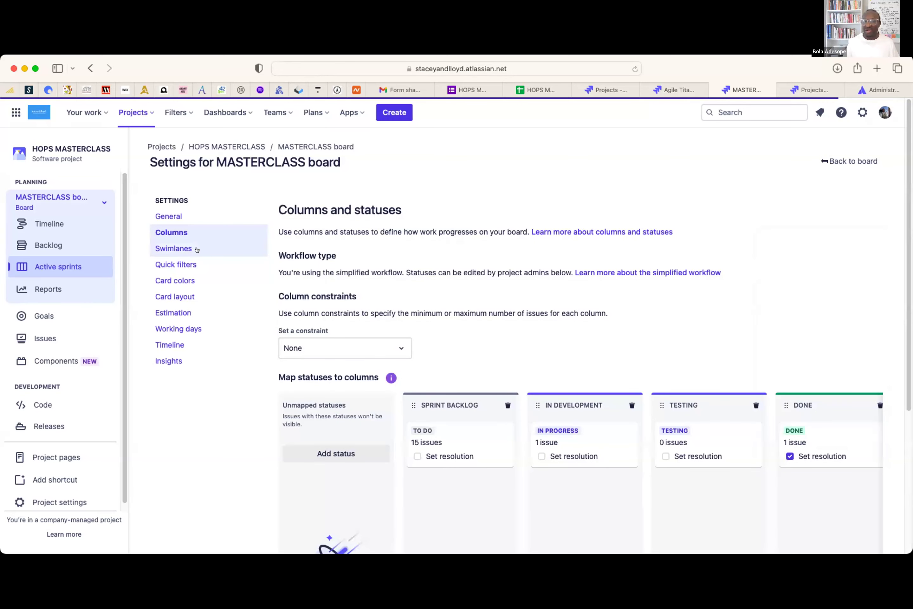
{"action": "left_click", "coordinate": [850, 161]}
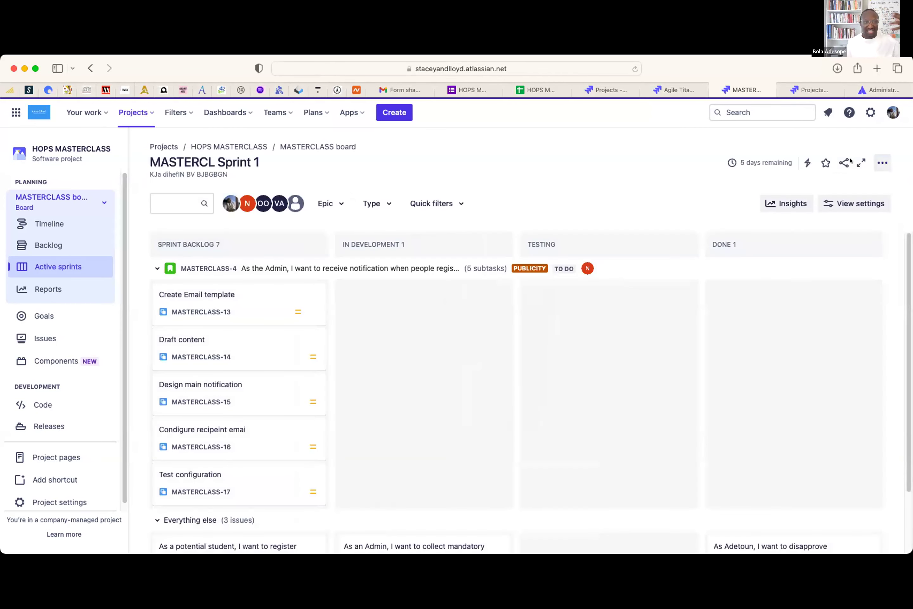
{"action": "left_click", "coordinate": [262, 344]}
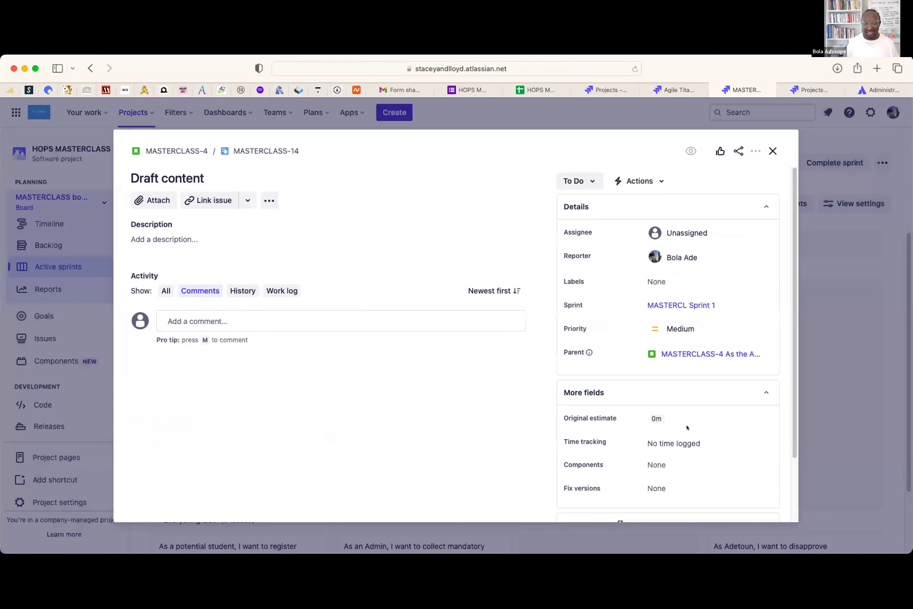
- Assign a teammate found by name search to Draft content, MASTERCLASS-14
{"action": "scroll", "coordinate": [685, 393], "scroll_direction": "down", "scroll_amount": 3}
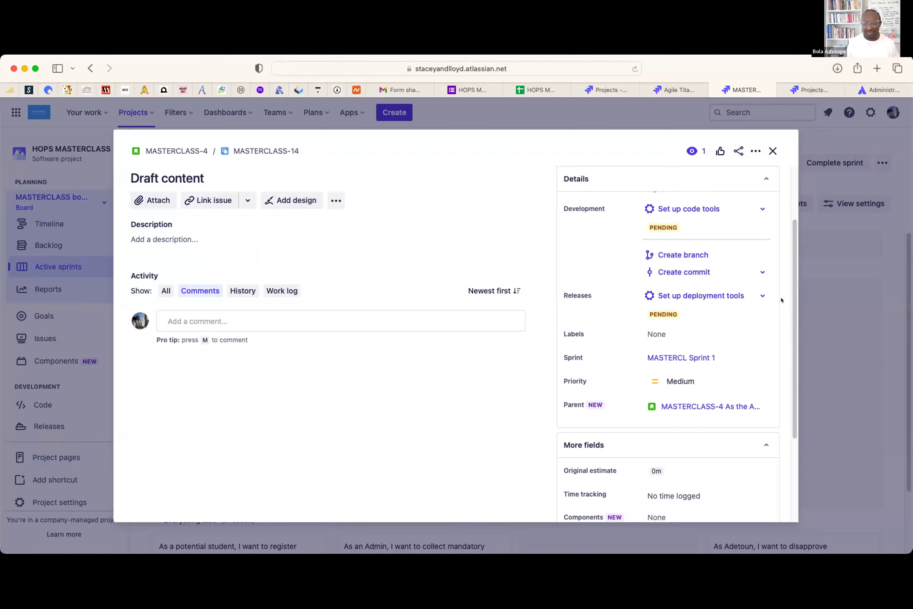
{"action": "scroll", "coordinate": [696, 342], "scroll_direction": "down", "scroll_amount": 3}
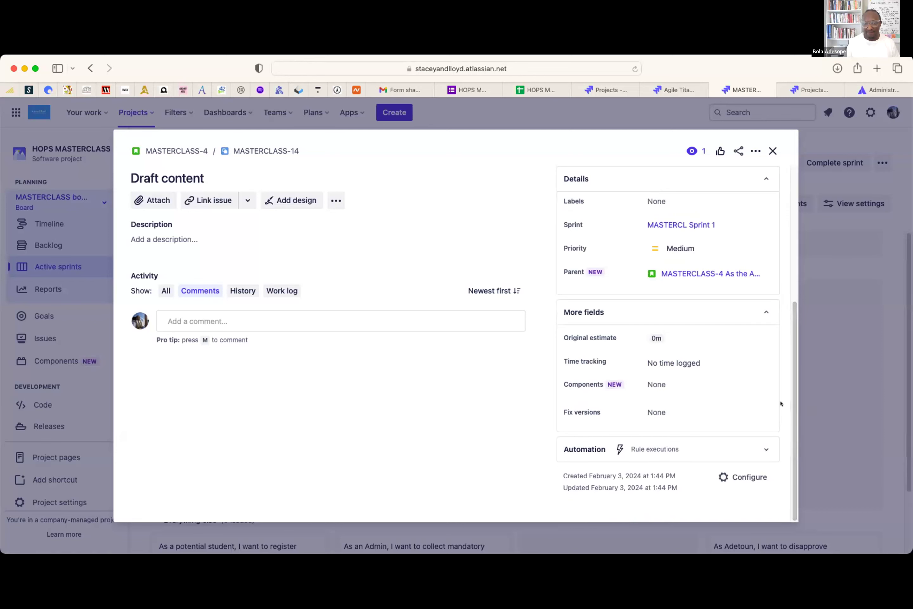
{"action": "right_click", "coordinate": [731, 375]}
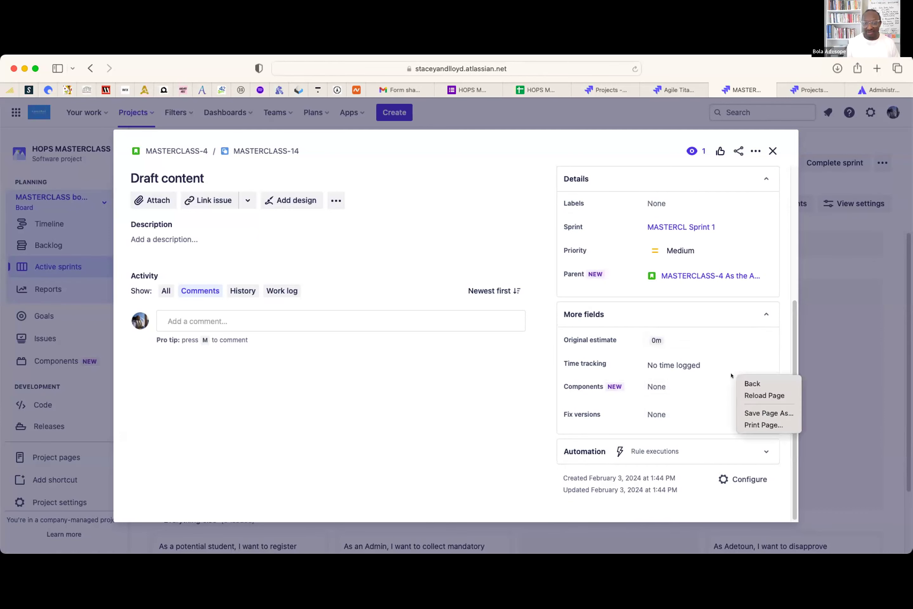
{"action": "left_click", "coordinate": [475, 377]}
{"action": "scroll", "coordinate": [724, 316], "scroll_direction": "up", "scroll_amount": 3}
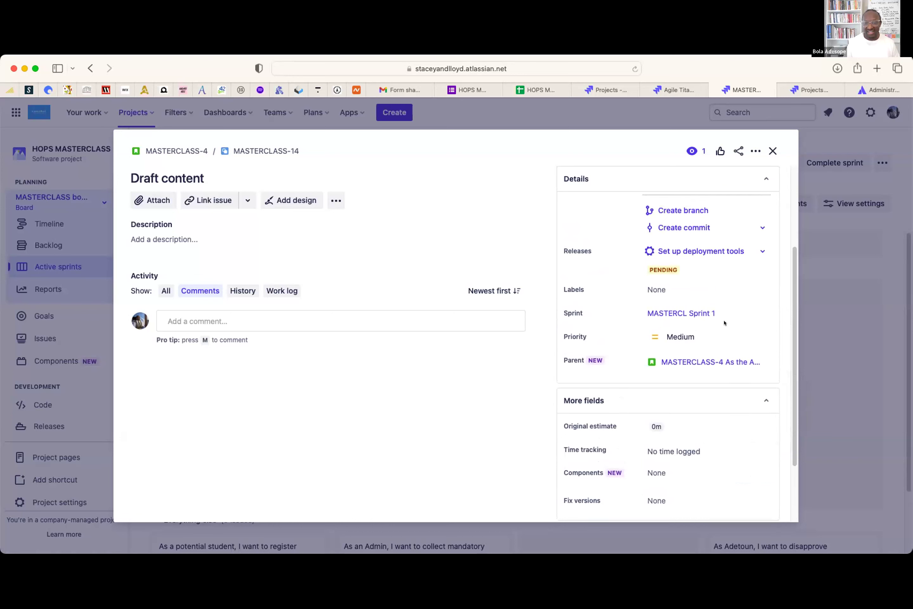
{"action": "scroll", "coordinate": [723, 318], "scroll_direction": "up", "scroll_amount": 3}
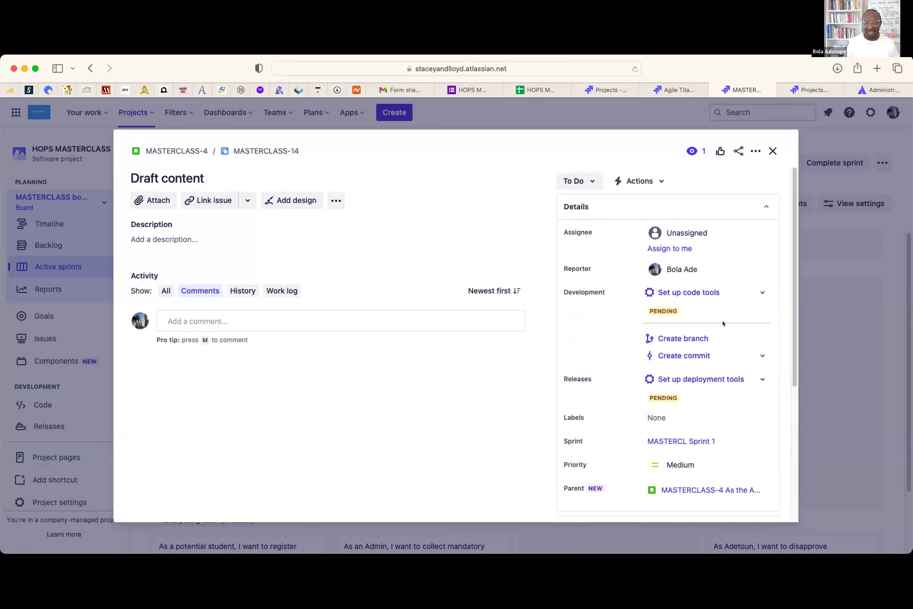
{"action": "left_click", "coordinate": [673, 232]}
{"action": "type", "text": "gol"}
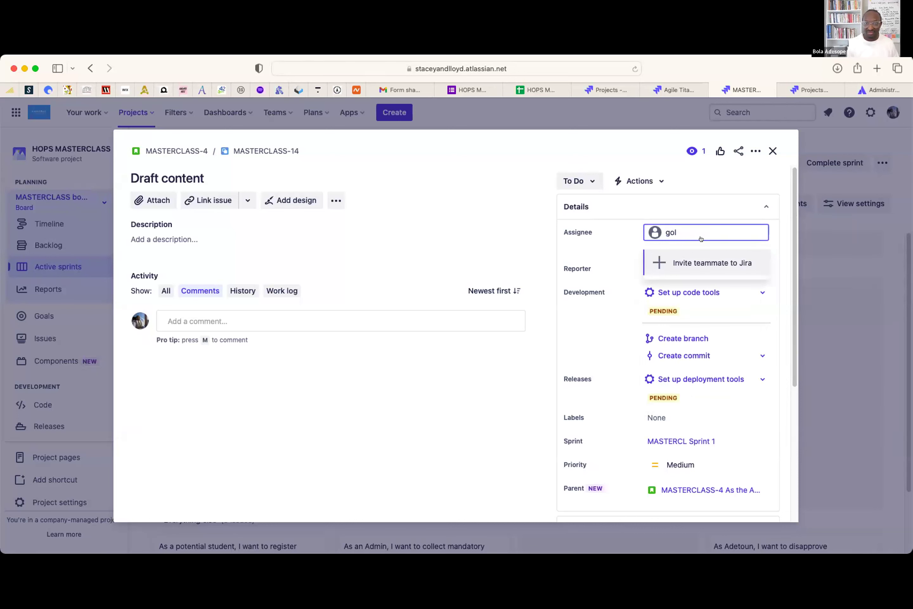
{"action": "key", "text": "BackSpace"}
{"action": "key", "text": "BackSpace"}
{"action": "key", "text": "BackSpace"}
{"action": "type", "text": "emel"}
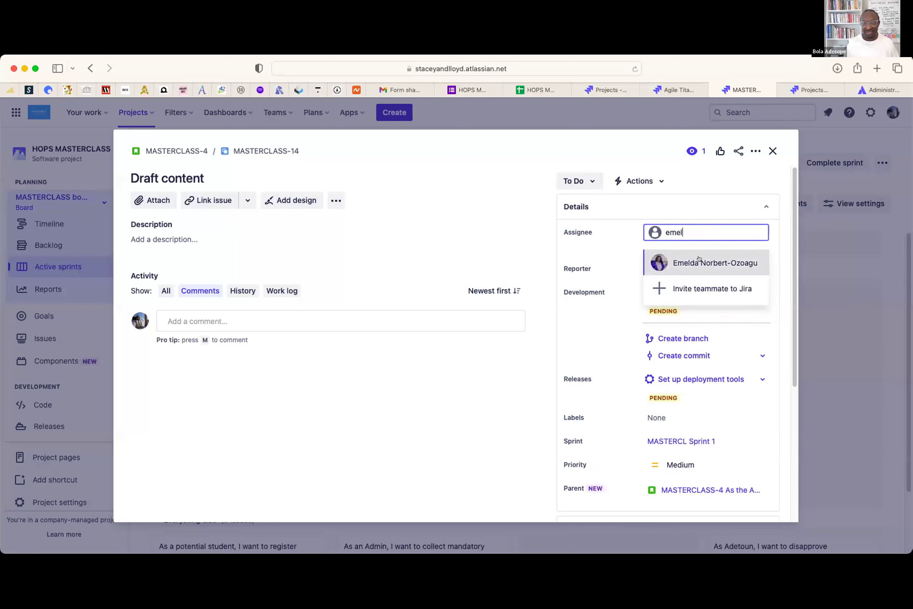
{"action": "left_click", "coordinate": [699, 259]}
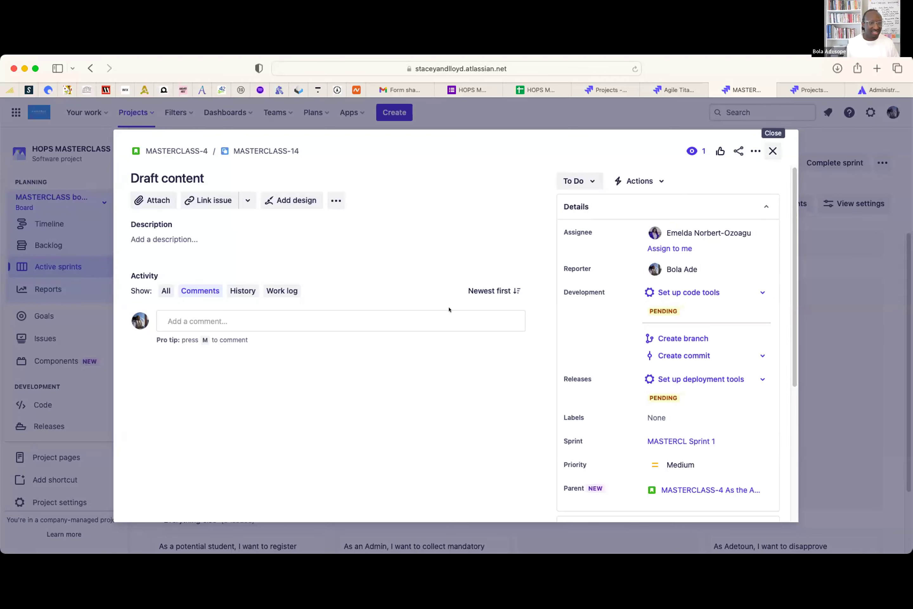
{"action": "left_click", "coordinate": [772, 151]}
- Assign a teammate to the Design main notification subtask, MASTERCLASS-15
{"action": "left_click", "coordinate": [266, 396]}
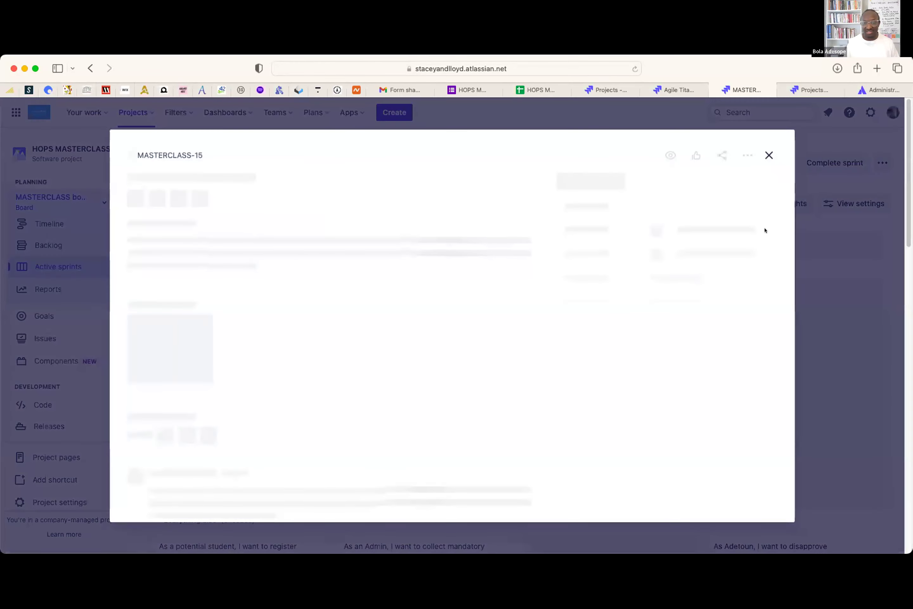
{"action": "left_click", "coordinate": [691, 237]}
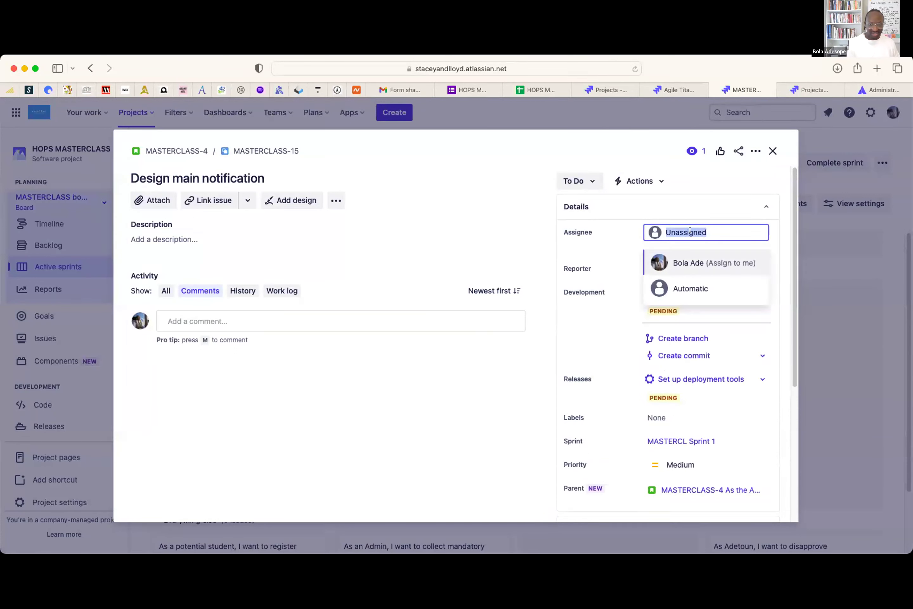
{"action": "type", "text": "adet"}
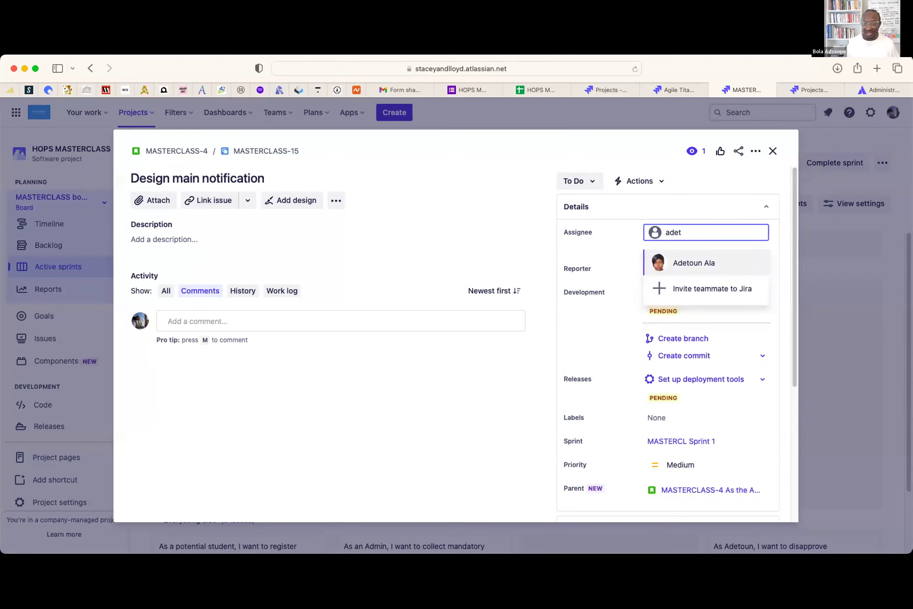
{"action": "left_click", "coordinate": [708, 259]}
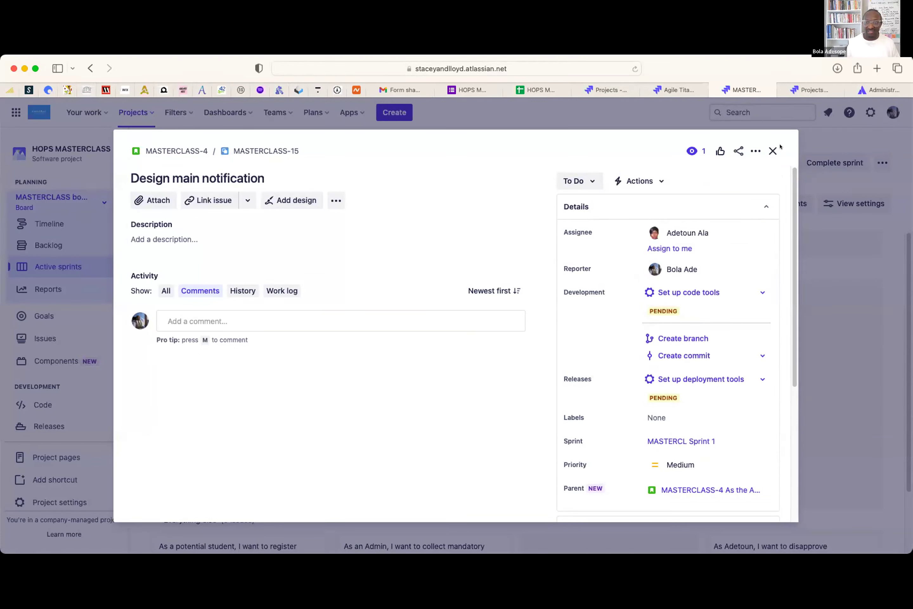
{"action": "key", "text": "Escape"}
- Assign the second matching teammate to subtask MASTERCLASS-16
{"action": "left_click", "coordinate": [252, 437]}
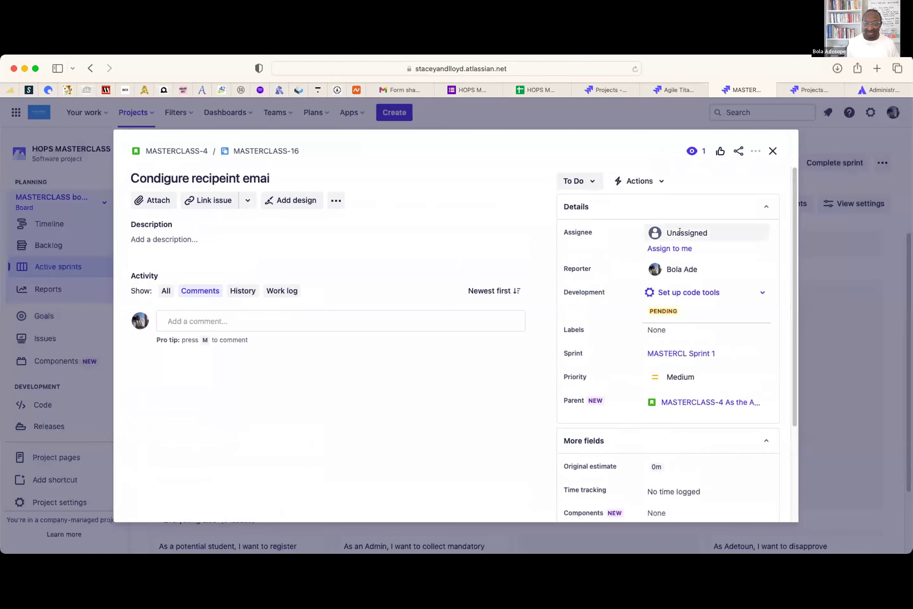
{"action": "left_click", "coordinate": [679, 232]}
{"action": "type", "text": "tai"}
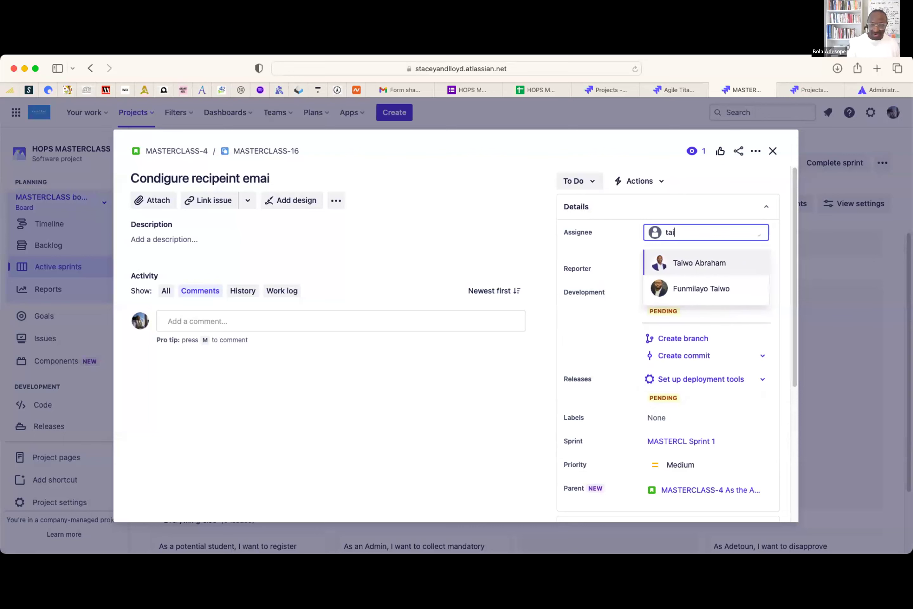
{"action": "left_click", "coordinate": [703, 289]}
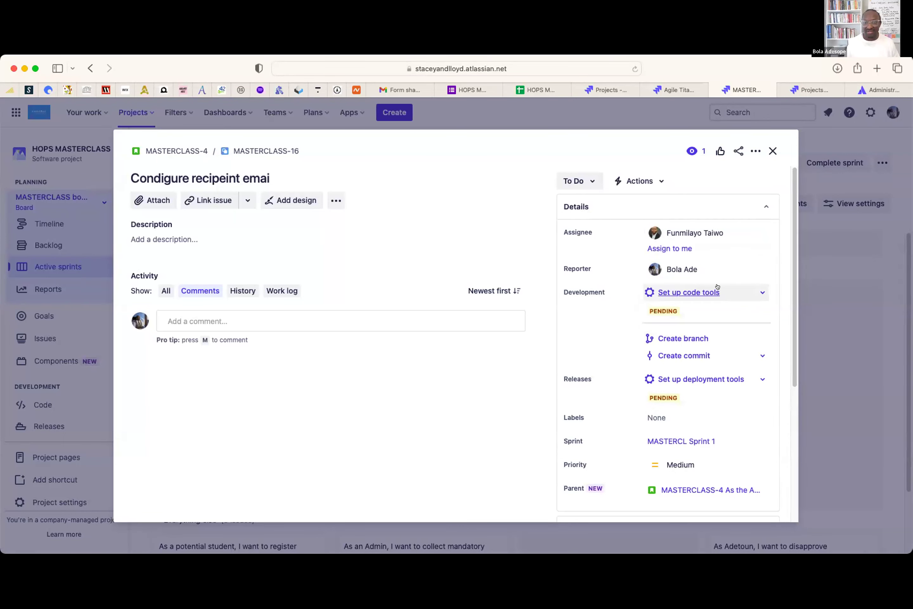
{"action": "left_click", "coordinate": [773, 151]}
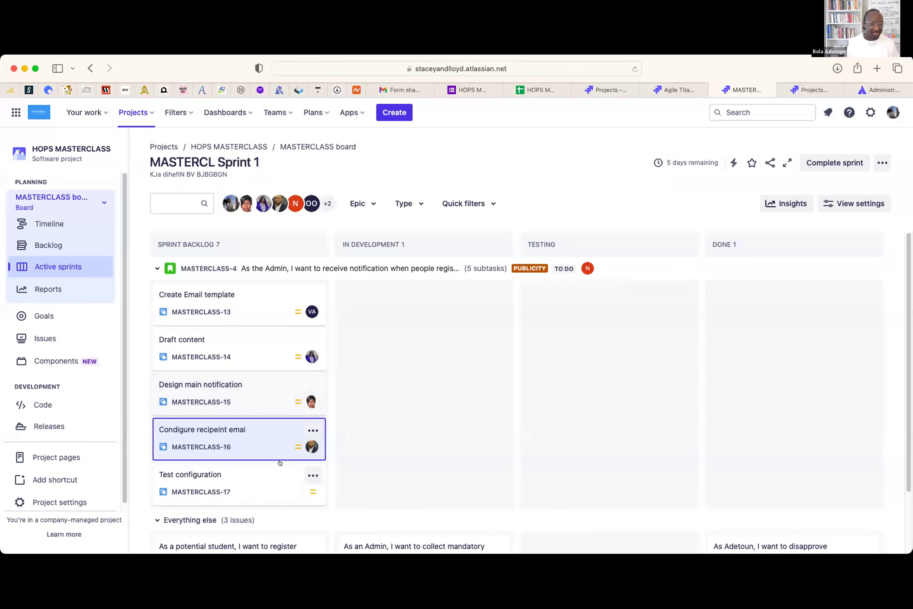
- Assign a teammate from the list to story MASTERCLASS-5
{"action": "scroll", "coordinate": [267, 440], "scroll_direction": "down", "scroll_amount": 3}
{"action": "left_click", "coordinate": [240, 472]}
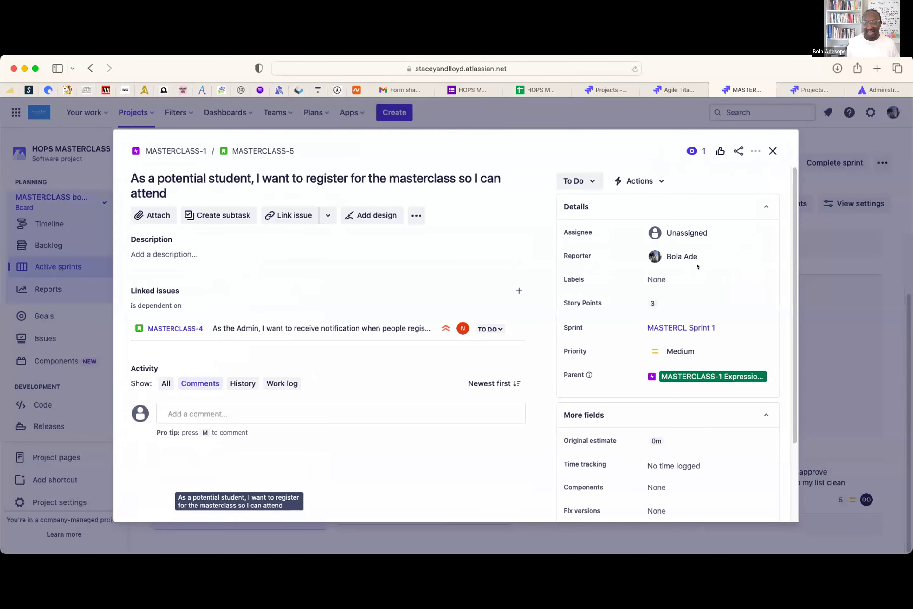
{"action": "left_click", "coordinate": [690, 232]}
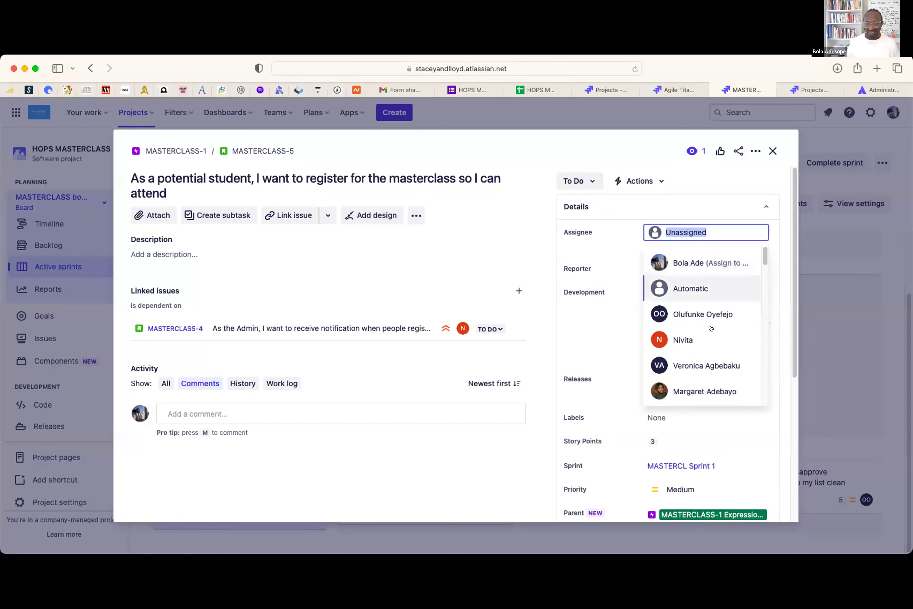
{"action": "left_click", "coordinate": [723, 390]}
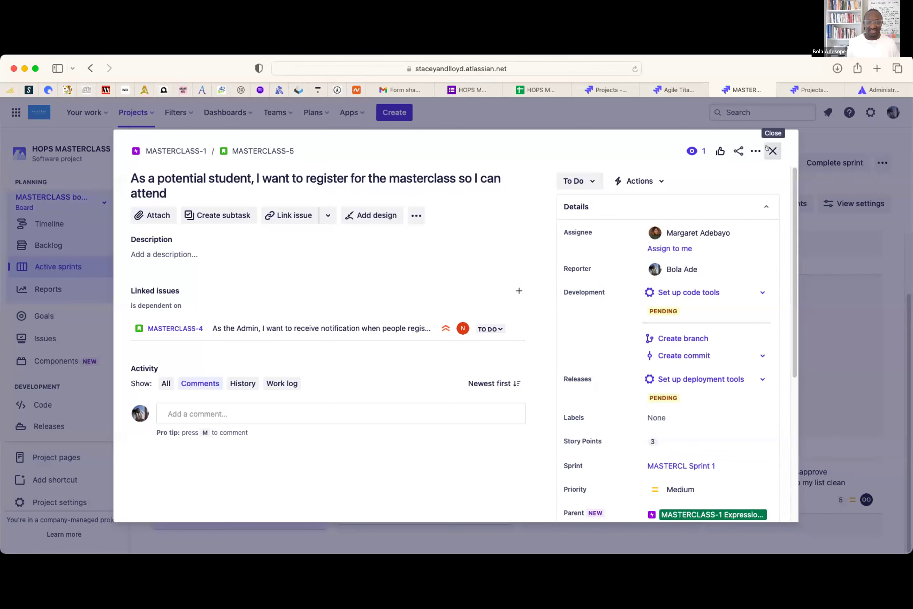
{"action": "left_click", "coordinate": [772, 151]}
- Assign the first matching teammate to story MASTERCLASS-6 after refining the name search
{"action": "left_click", "coordinate": [456, 489]}
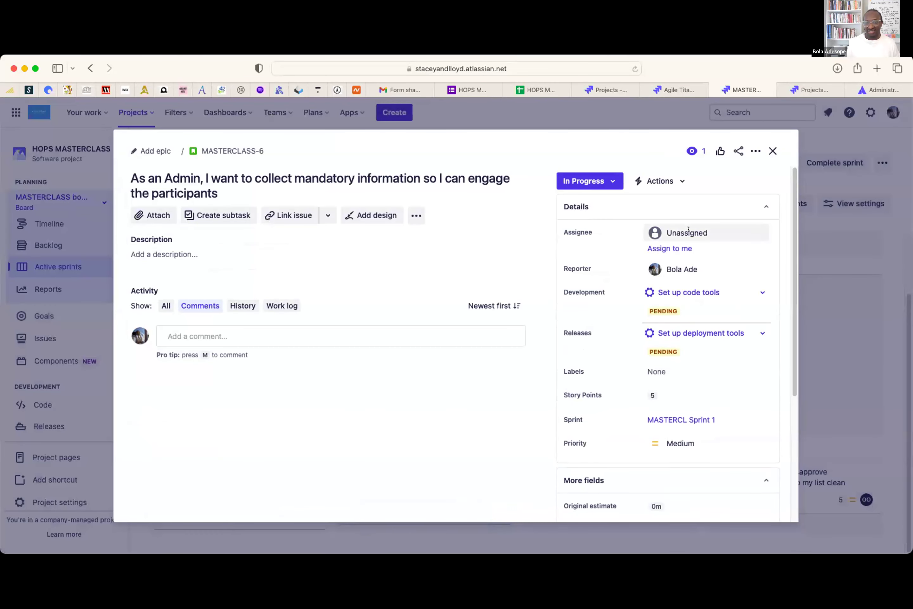
{"action": "left_click", "coordinate": [688, 232]}
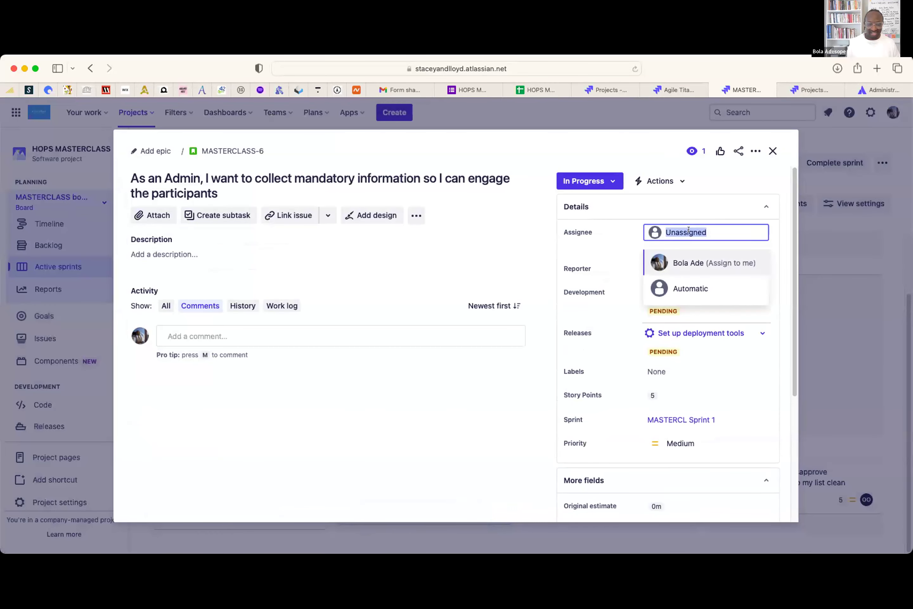
{"action": "type", "text": "tai"}
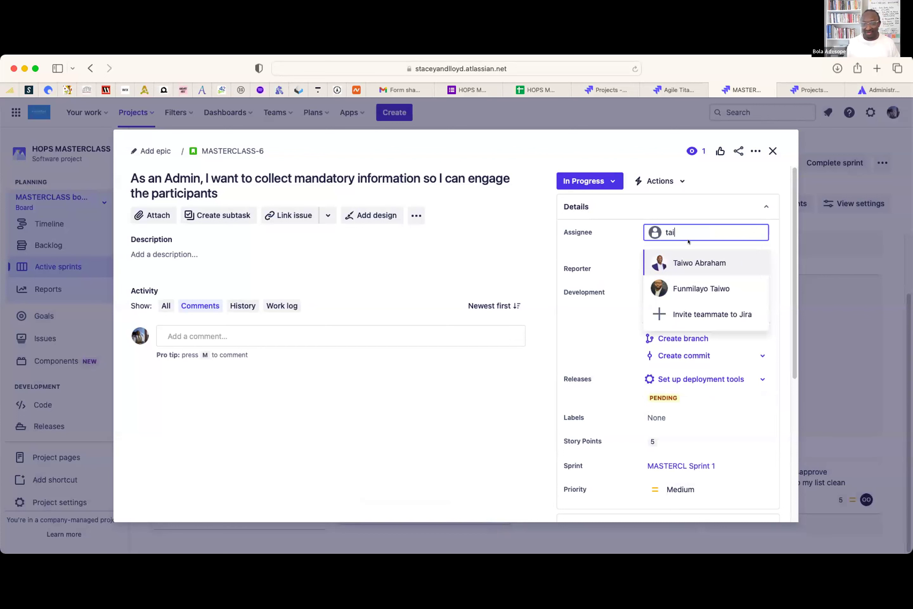
{"action": "key", "text": "BackSpace"}
{"action": "key", "text": "BackSpace"}
{"action": "type", "text": "oye"}
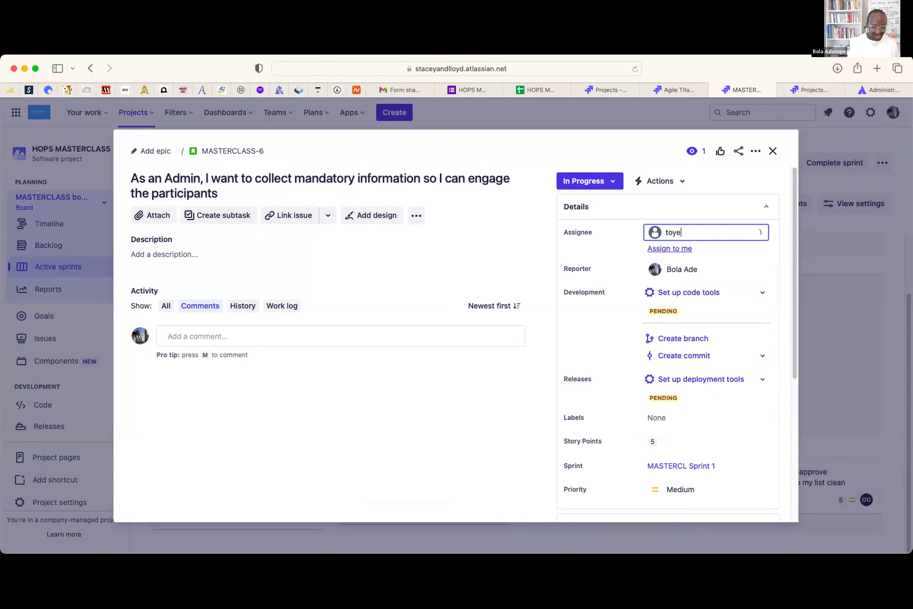
{"action": "key", "text": "BackSpace"}
{"action": "key", "text": "BackSpace"}
{"action": "key", "text": "BackSpace"}
{"action": "key", "text": "BackSpace"}
{"action": "type", "text": "oyed"}
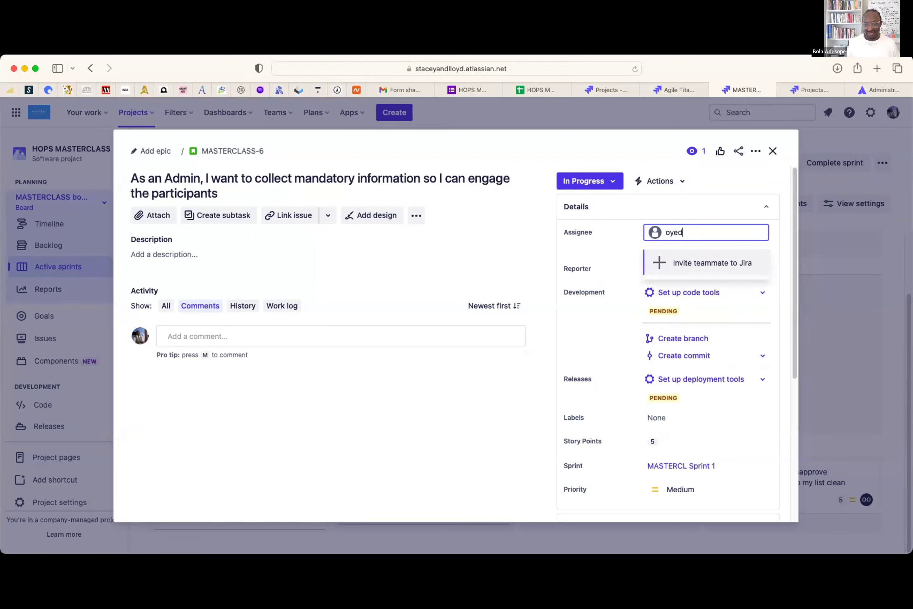
{"action": "key", "text": "BackSpace"}
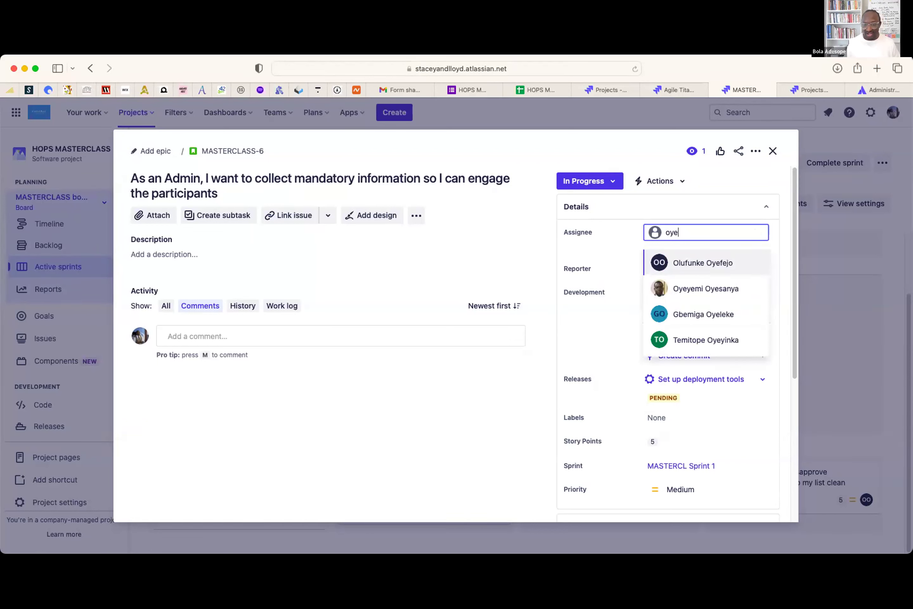
{"action": "left_click", "coordinate": [703, 263]}
{"action": "left_click", "coordinate": [773, 151]}
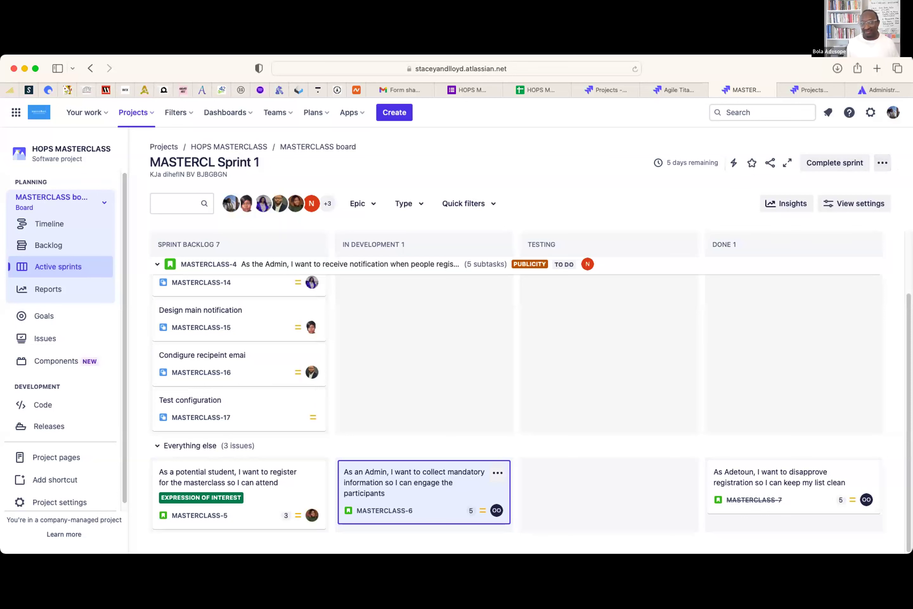
- Set the board's swimlanes to group by Assignee and return to the board
{"action": "left_click", "coordinate": [873, 158]}
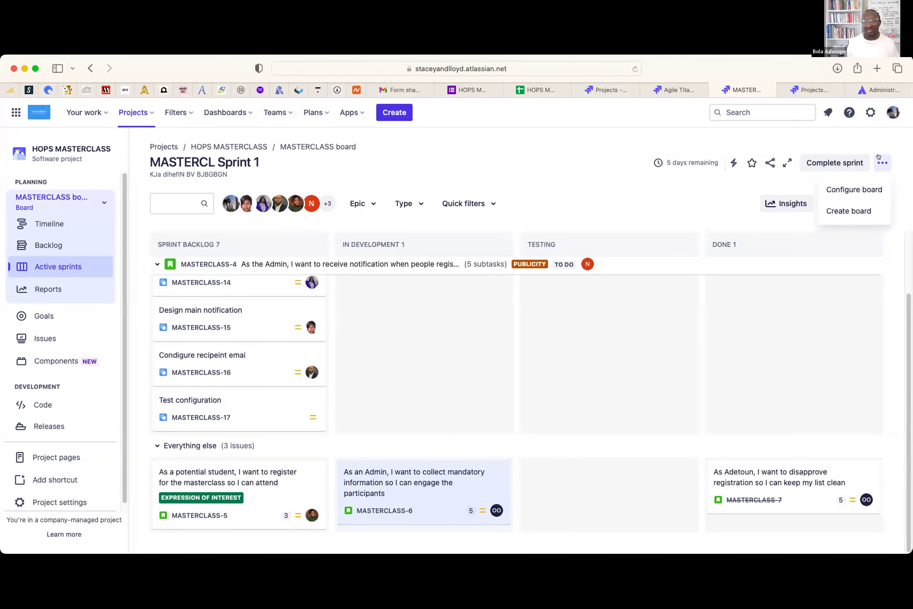
{"action": "left_click", "coordinate": [851, 189]}
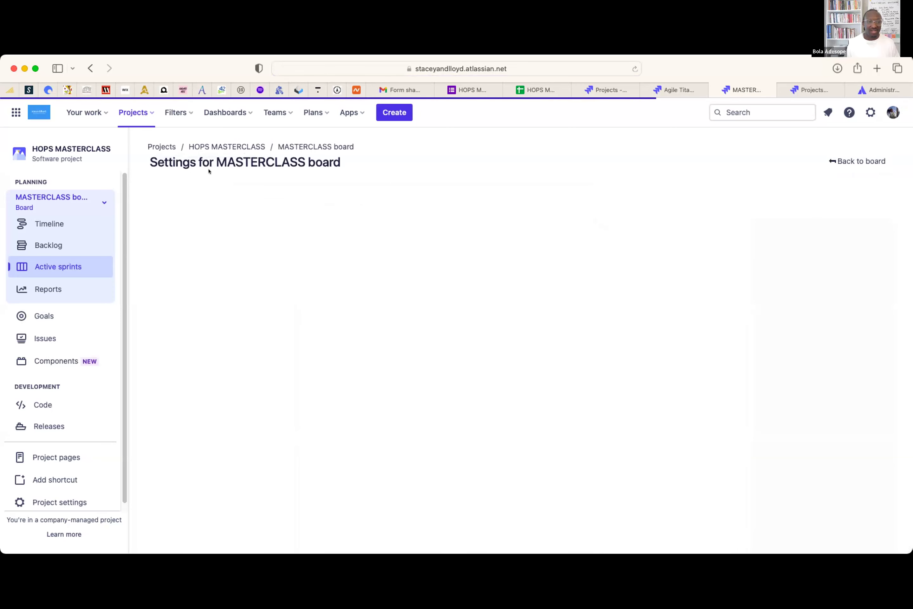
{"action": "left_click", "coordinate": [178, 249]}
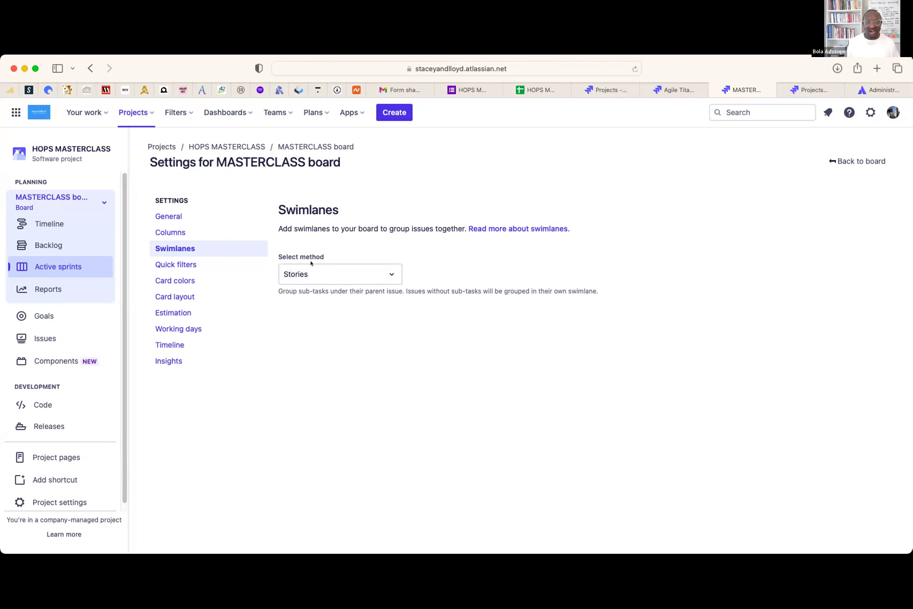
{"action": "left_click", "coordinate": [385, 273]}
{"action": "left_click", "coordinate": [304, 335]}
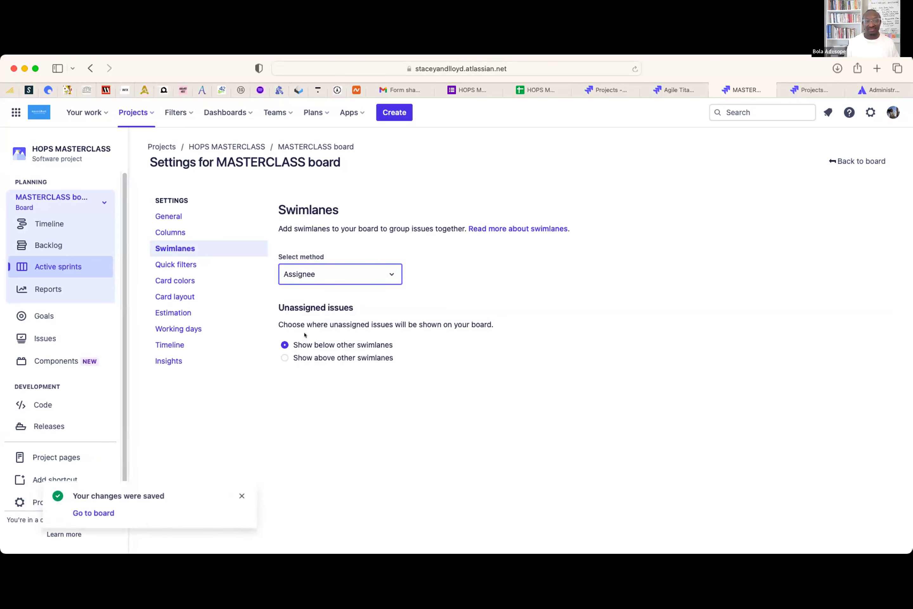
{"action": "left_click", "coordinate": [848, 157]}
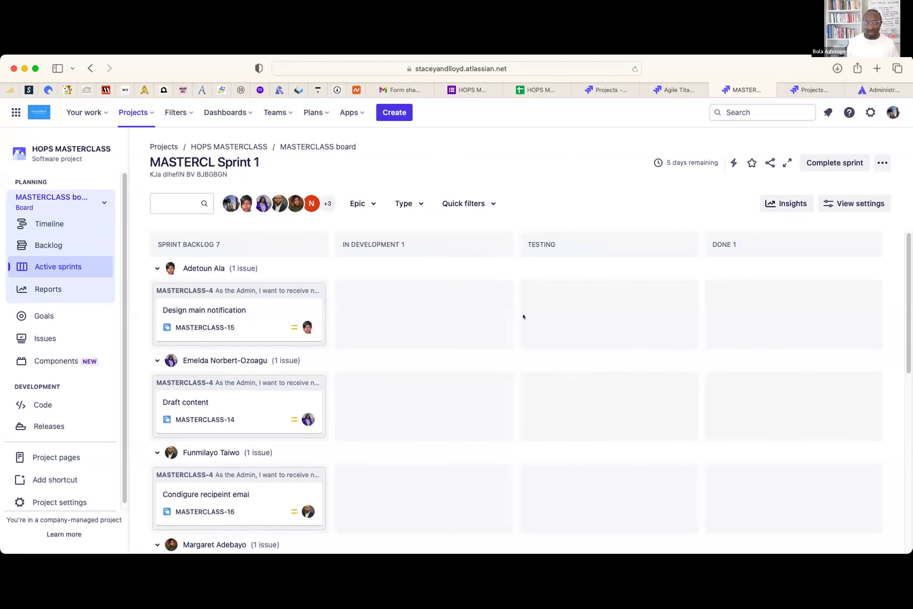
{"action": "scroll", "coordinate": [318, 306], "scroll_direction": "down", "scroll_amount": 1}
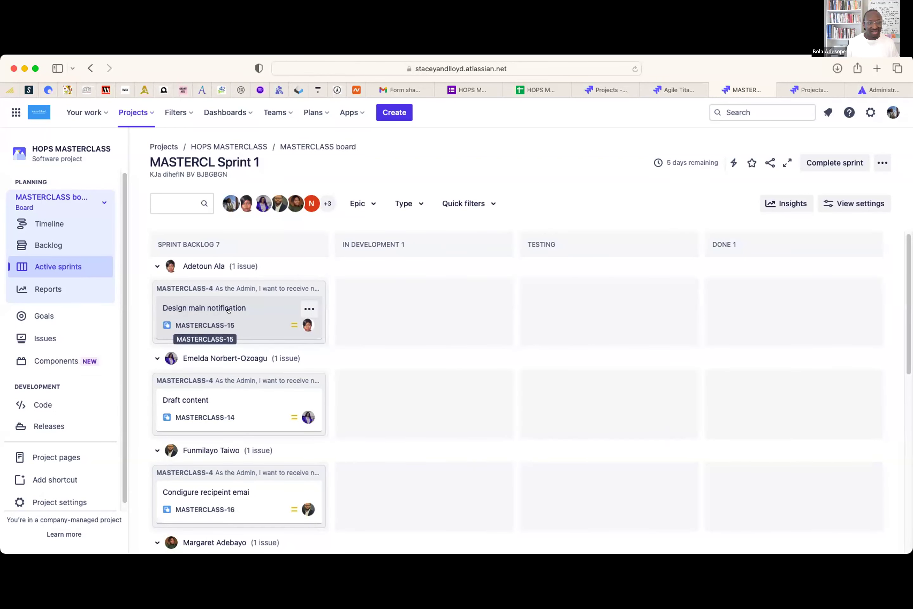
{"action": "scroll", "coordinate": [208, 326], "scroll_direction": "down", "scroll_amount": 3}
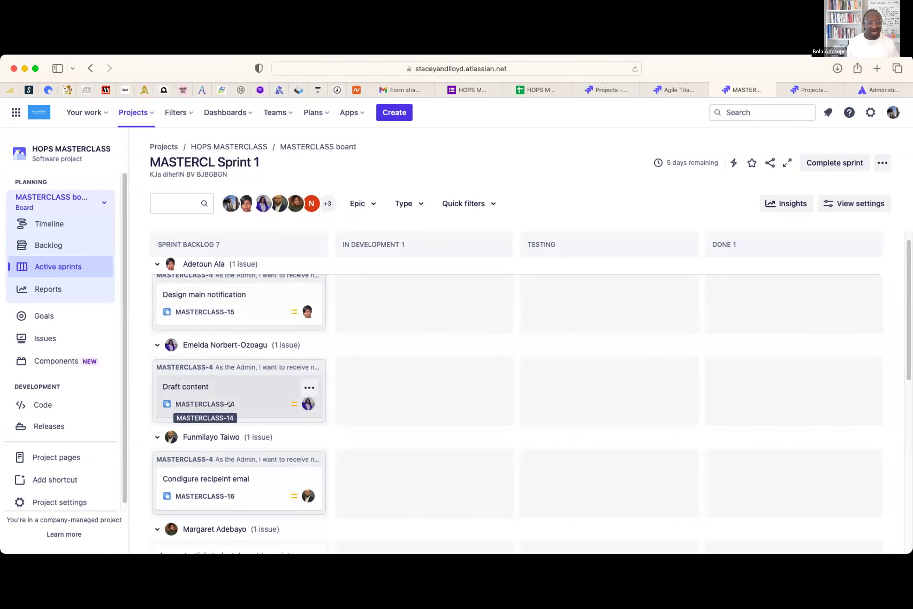
{"action": "scroll", "coordinate": [228, 402], "scroll_direction": "down", "scroll_amount": 3}
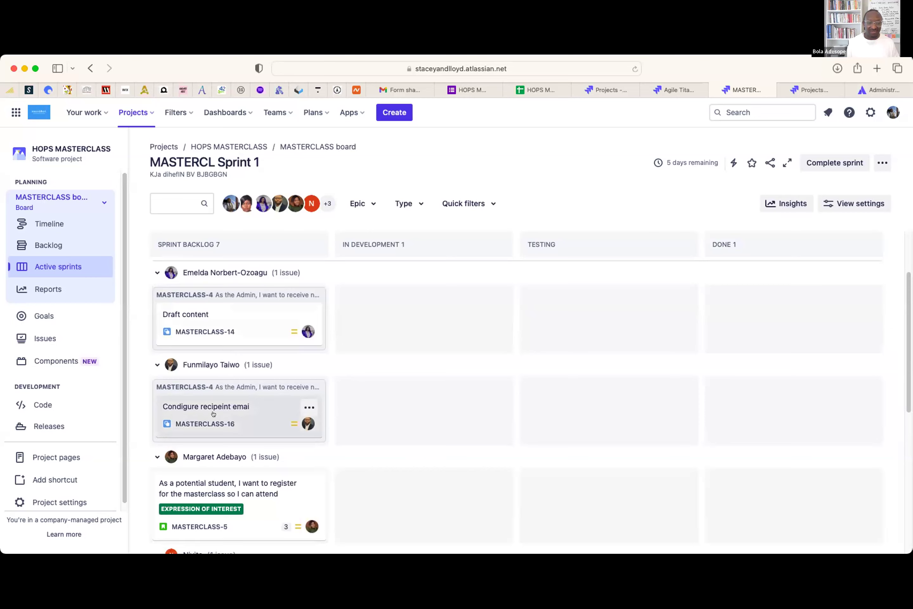
{"action": "scroll", "coordinate": [213, 413], "scroll_direction": "down", "scroll_amount": 3}
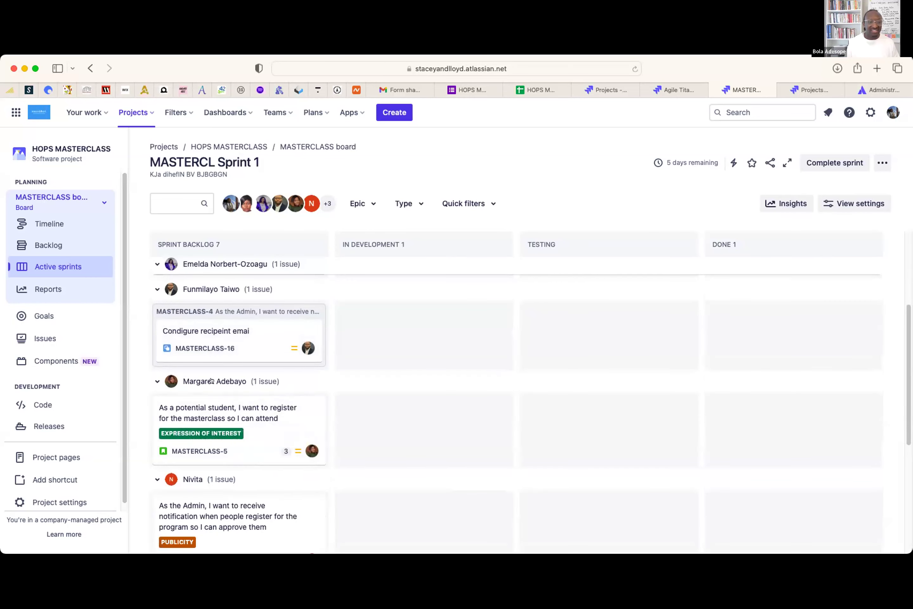
{"action": "scroll", "coordinate": [236, 451], "scroll_direction": "down", "scroll_amount": 1}
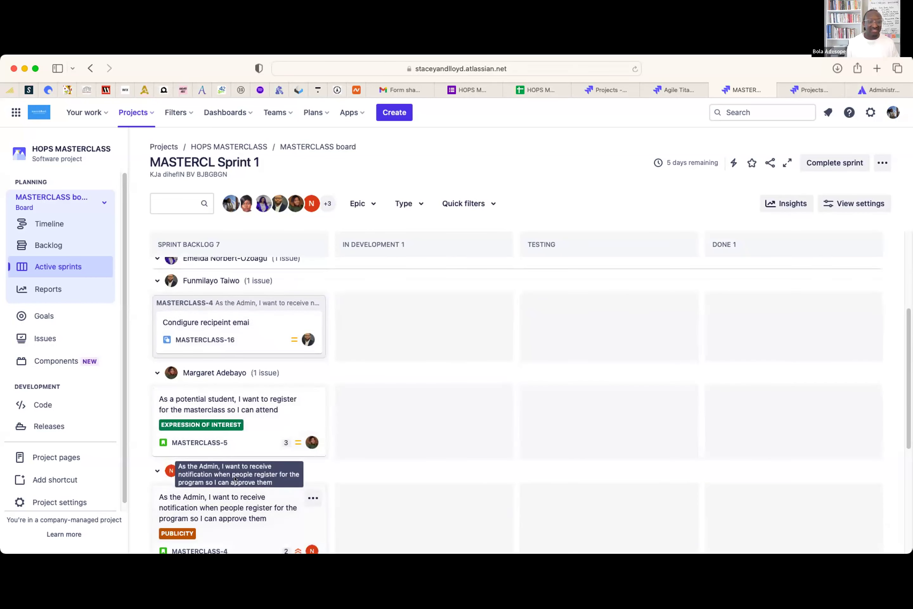
{"action": "scroll", "coordinate": [253, 488], "scroll_direction": "down", "scroll_amount": 5}
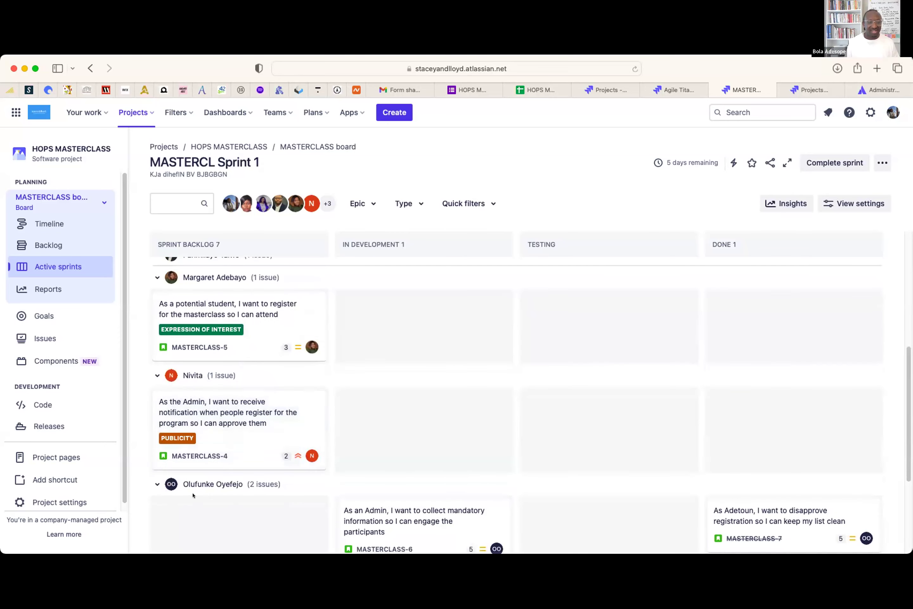
{"action": "scroll", "coordinate": [204, 487], "scroll_direction": "down", "scroll_amount": 3}
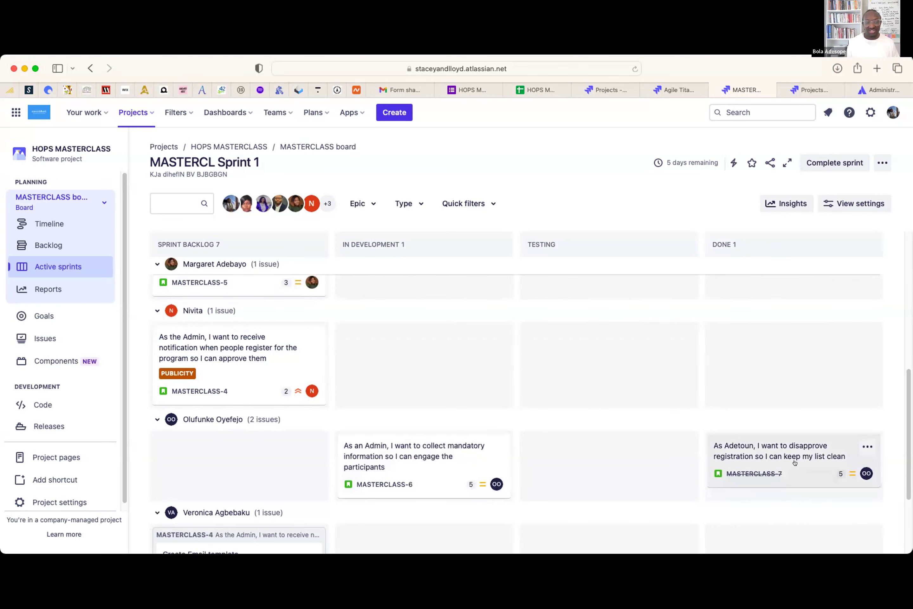
{"action": "scroll", "coordinate": [566, 434], "scroll_direction": "down", "scroll_amount": 3}
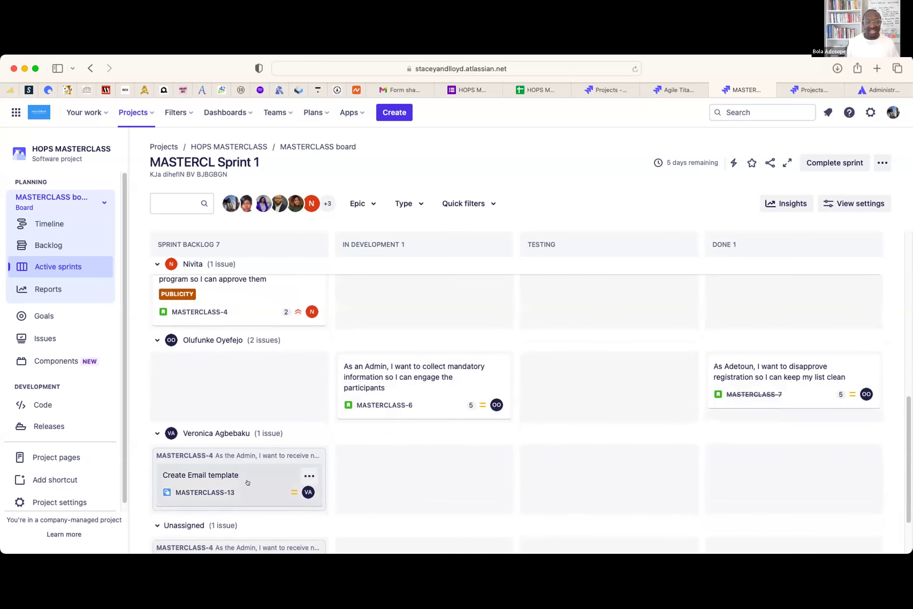
{"action": "scroll", "coordinate": [254, 470], "scroll_direction": "down", "scroll_amount": 2}
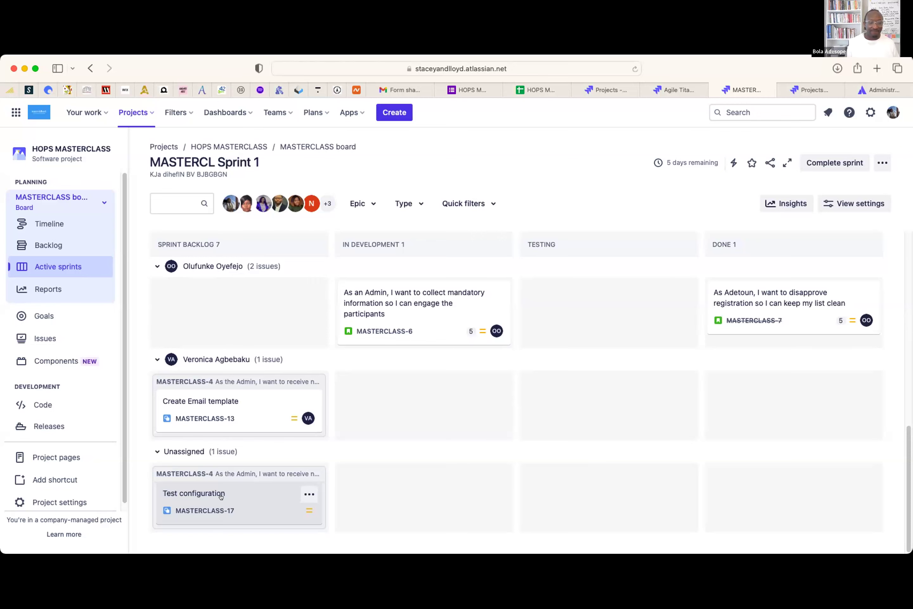
{"action": "scroll", "coordinate": [403, 345], "scroll_direction": "up", "scroll_amount": 5}
{"action": "scroll", "coordinate": [405, 360], "scroll_direction": "up", "scroll_amount": 8}
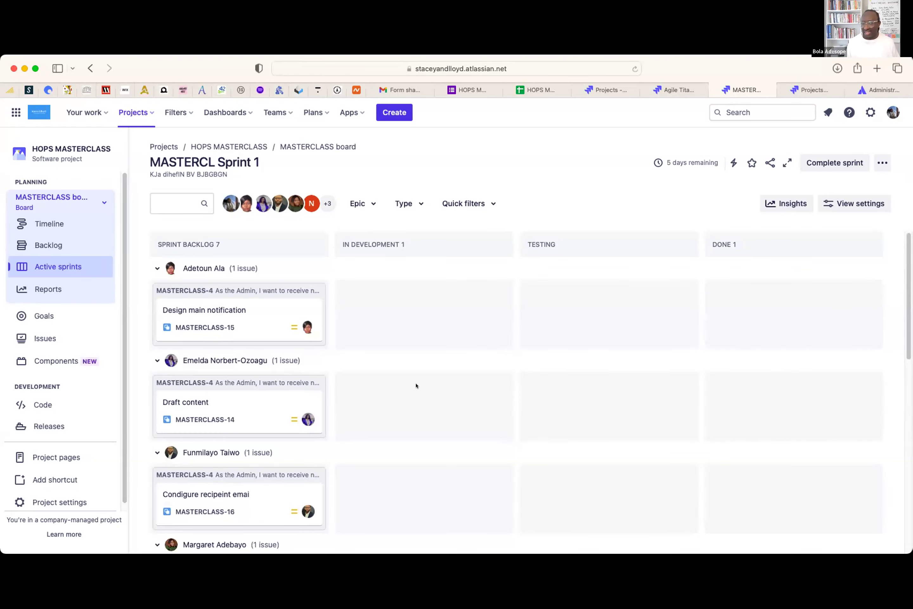
{"action": "scroll", "coordinate": [335, 333], "scroll_direction": "down", "scroll_amount": 1}
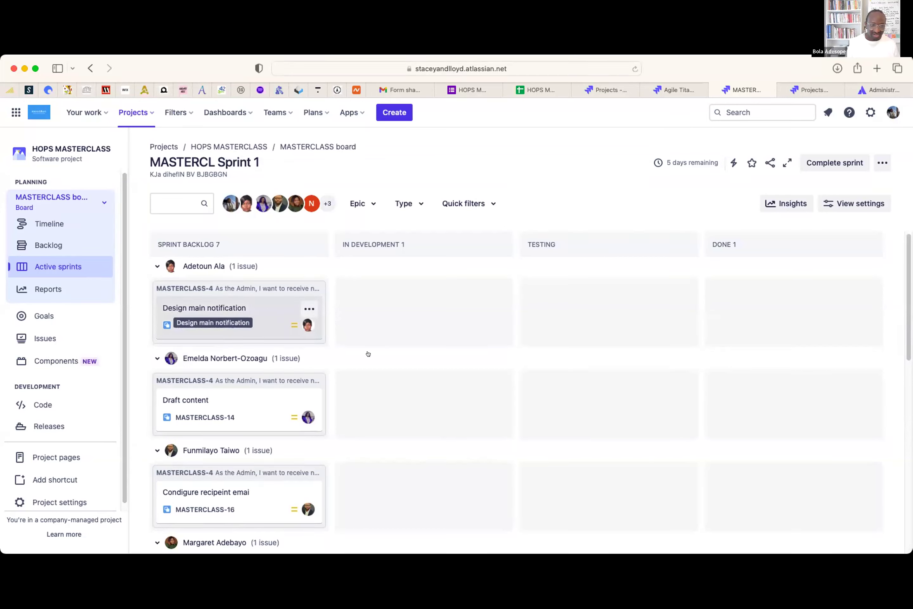
{"action": "scroll", "coordinate": [449, 379], "scroll_direction": "down", "scroll_amount": 5}
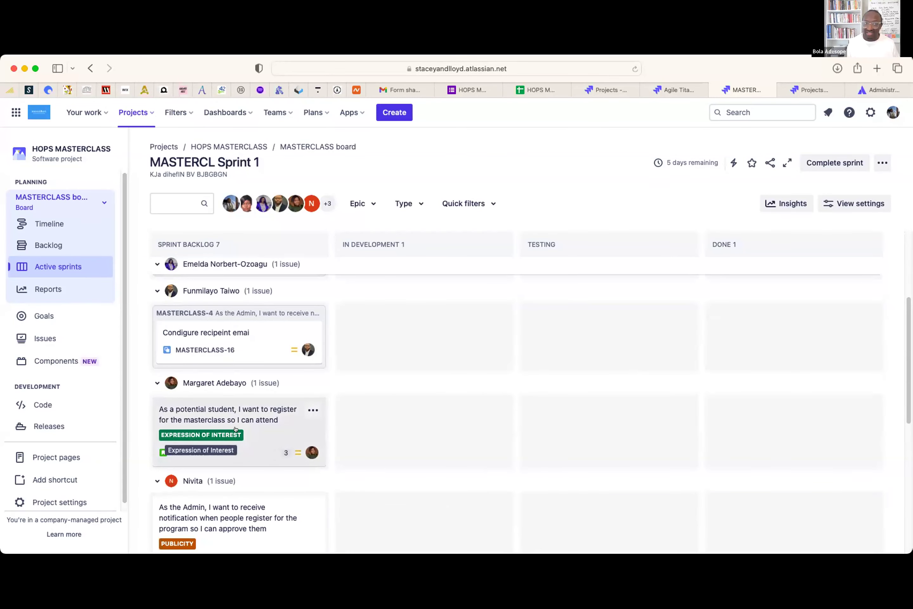
{"action": "scroll", "coordinate": [457, 454], "scroll_direction": "down", "scroll_amount": 7}
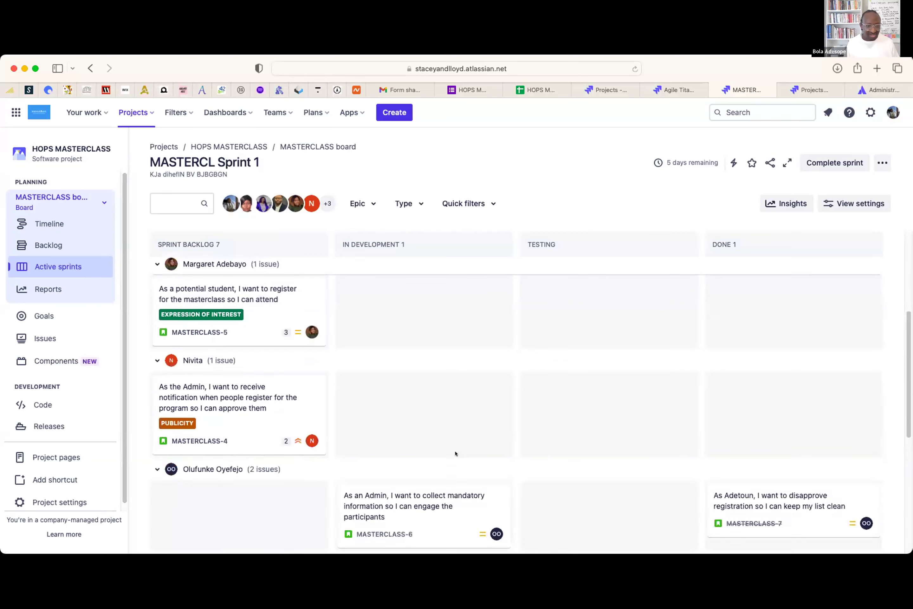
{"action": "scroll", "coordinate": [456, 461], "scroll_direction": "down", "scroll_amount": 1}
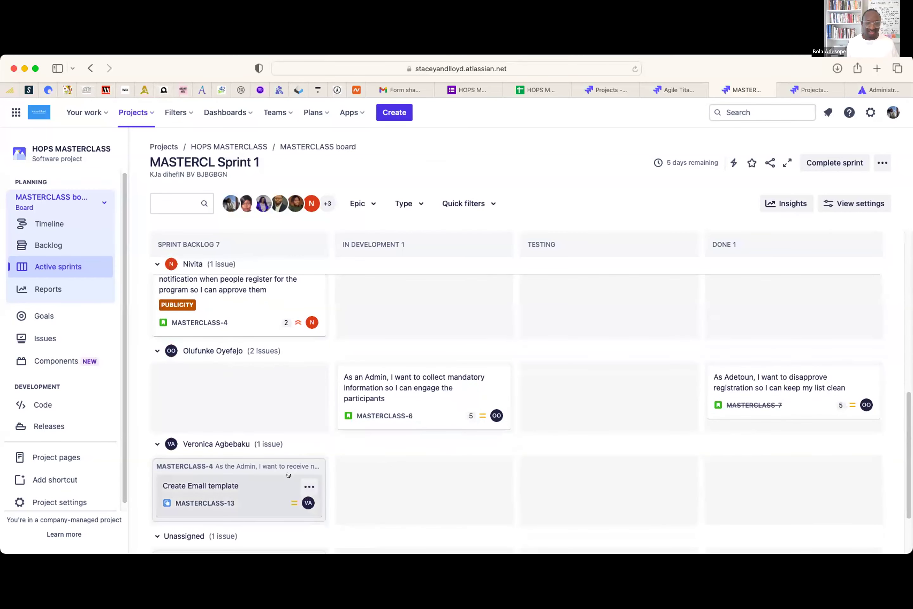
{"action": "scroll", "coordinate": [527, 469], "scroll_direction": "up", "scroll_amount": 7}
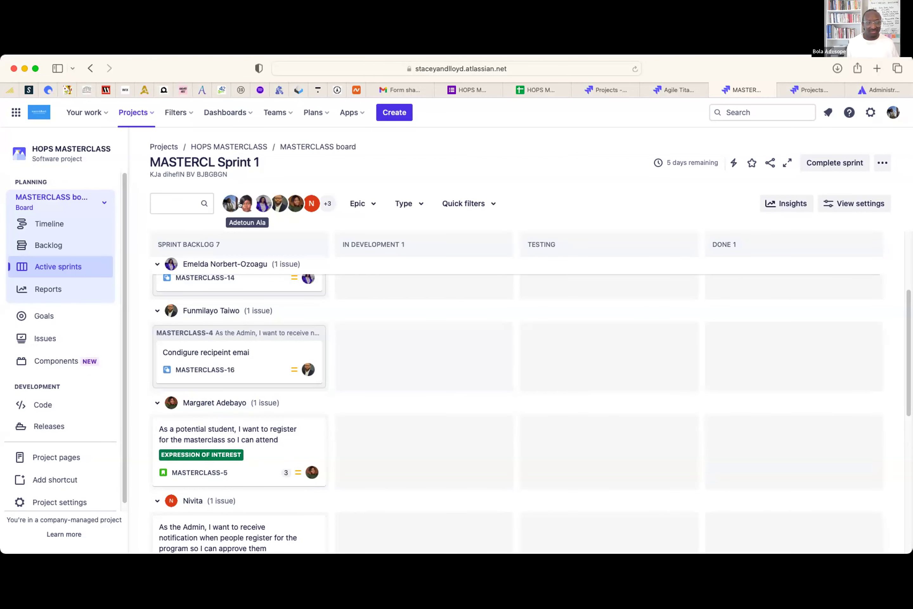
- Filter the board by three different assignees in turn, clearing each filter to show all issues
{"action": "left_click", "coordinate": [245, 204]}
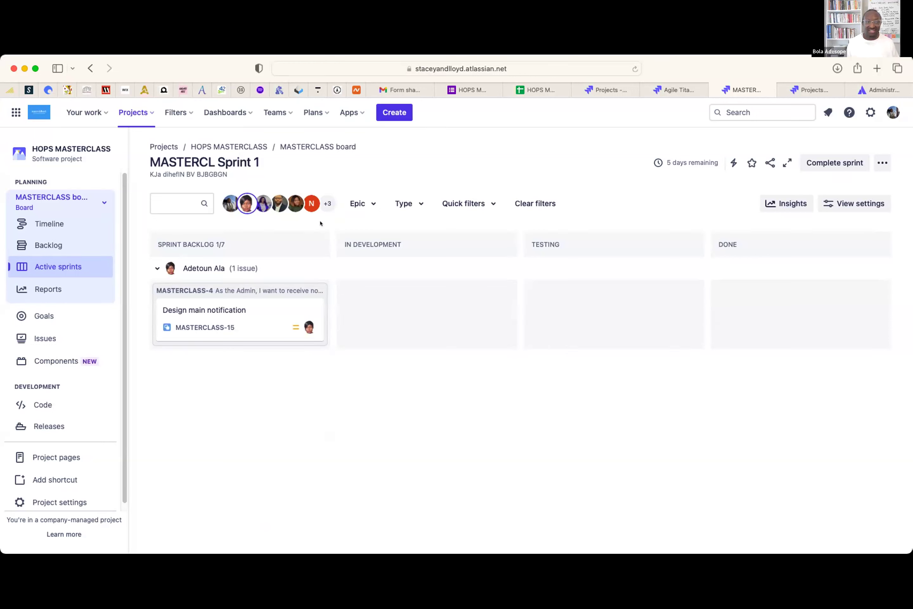
{"action": "left_click", "coordinate": [243, 203]}
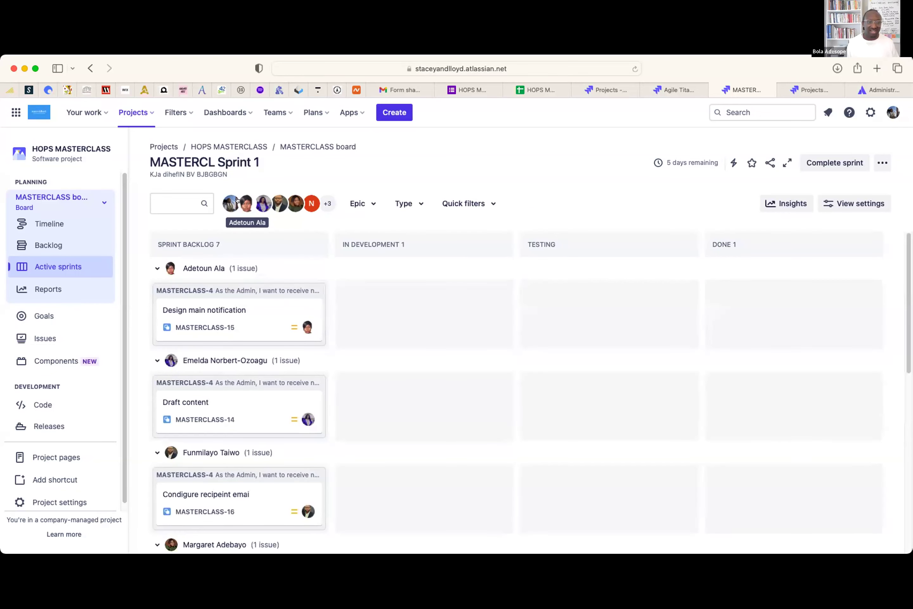
{"action": "left_click", "coordinate": [292, 201]}
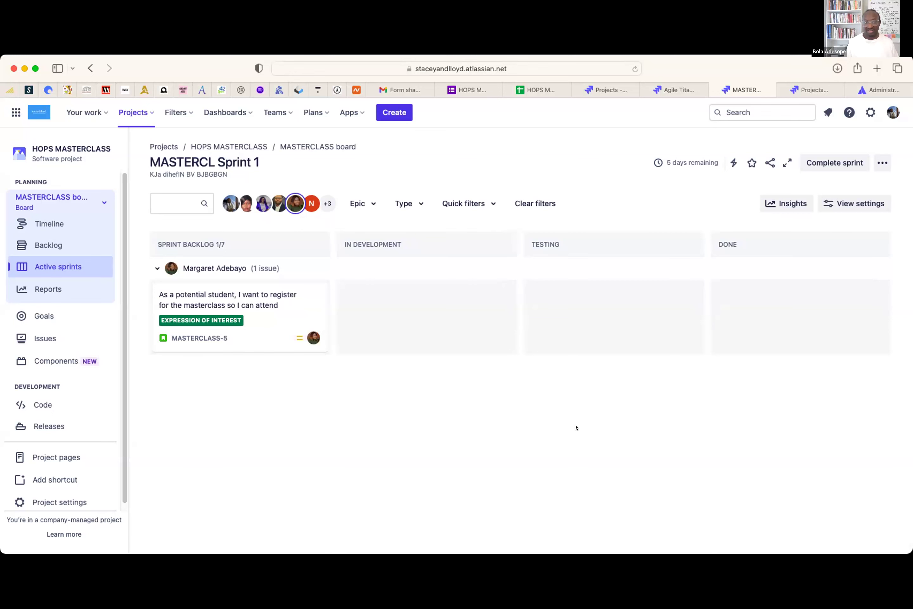
{"action": "left_click", "coordinate": [295, 203]}
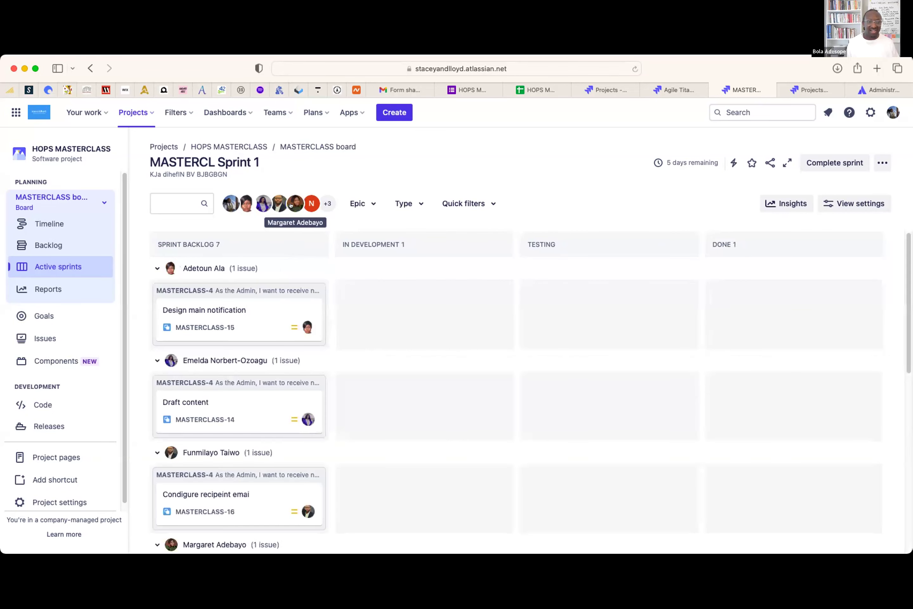
{"action": "left_click", "coordinate": [310, 202]}
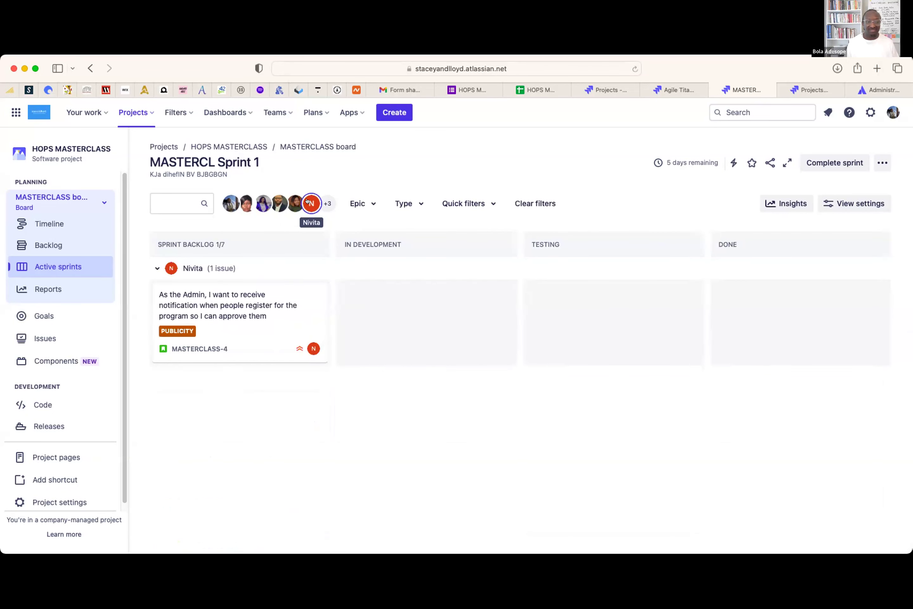
{"action": "left_click", "coordinate": [310, 202]}
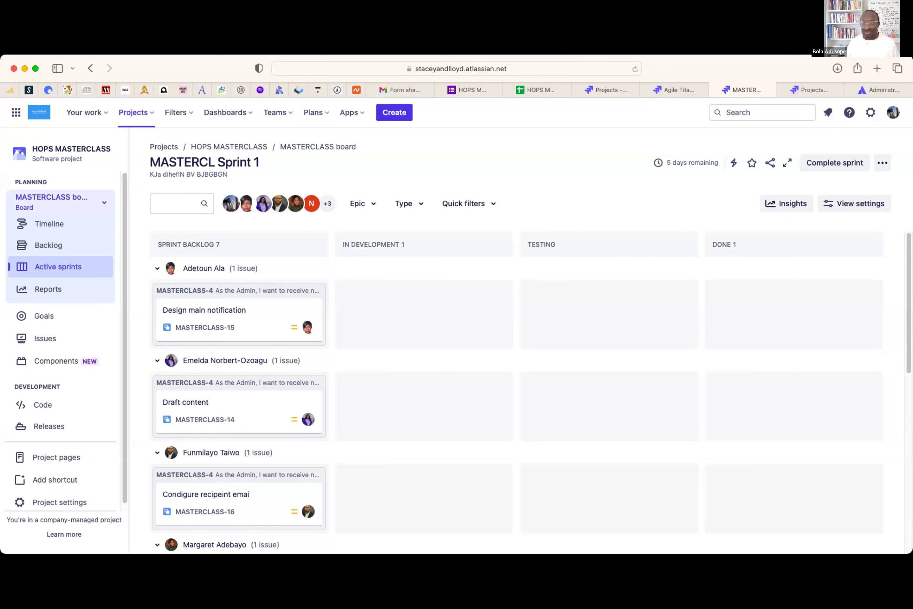
- Change the swimlane grouping method to Epics and go back to the board
{"action": "left_click", "coordinate": [873, 163]}
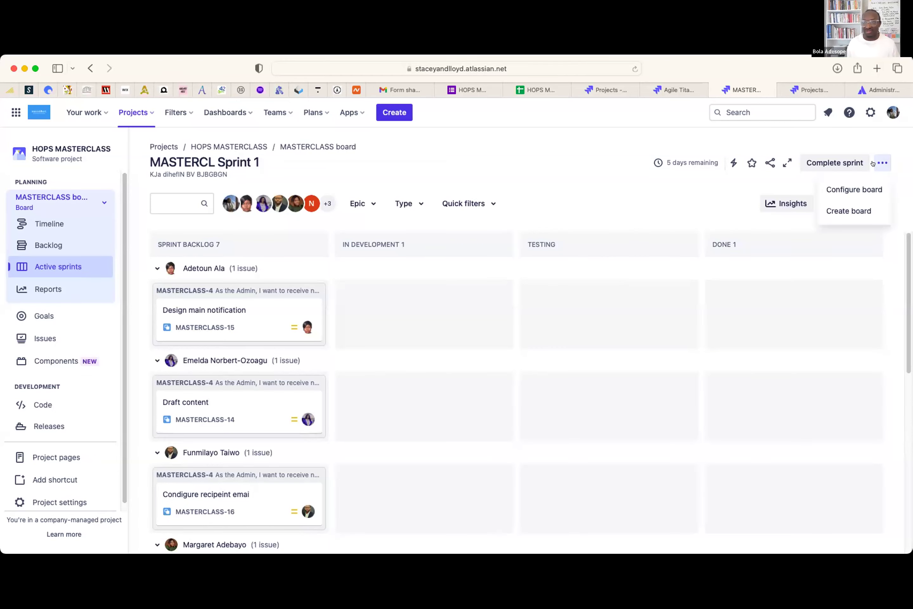
{"action": "left_click", "coordinate": [862, 185]}
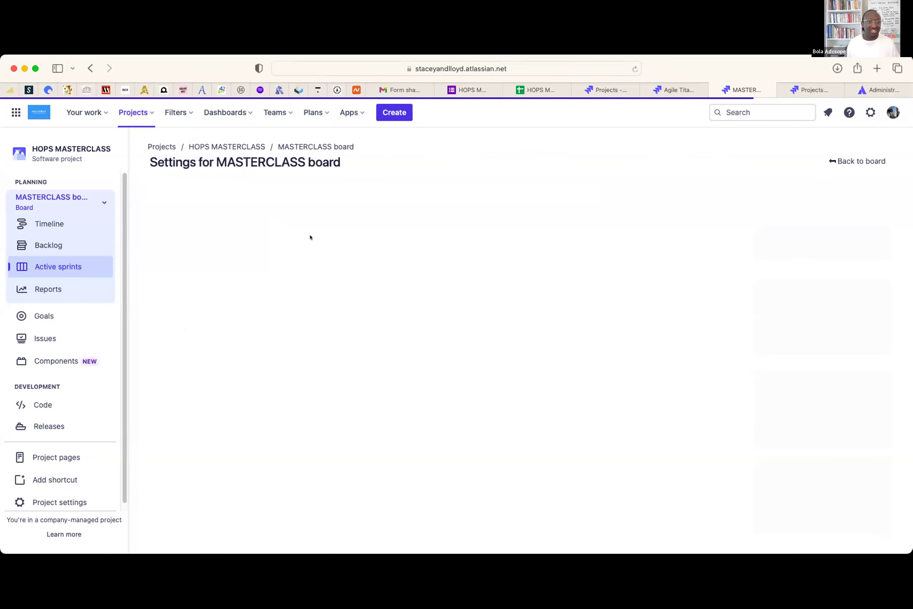
{"action": "left_click", "coordinate": [374, 273]}
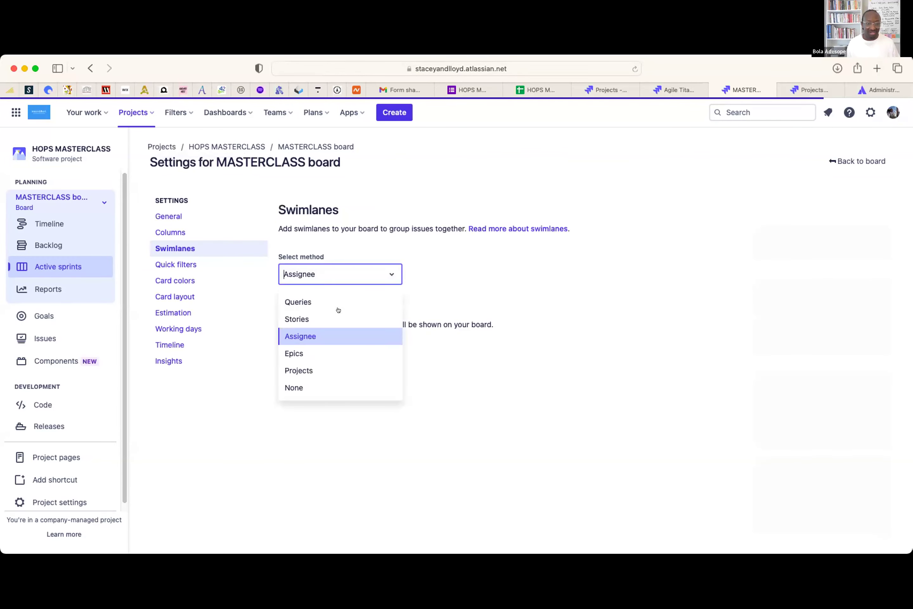
{"action": "left_click", "coordinate": [317, 355]}
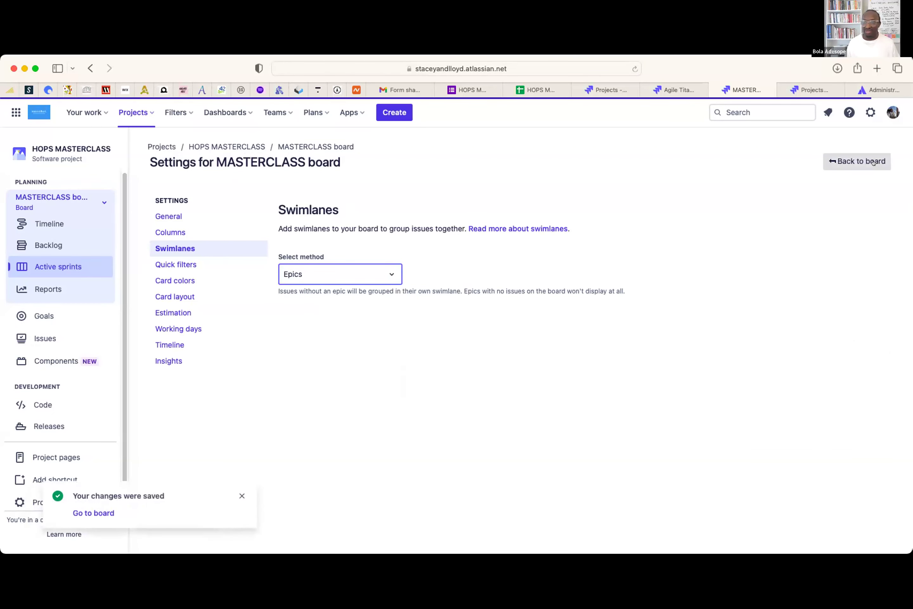
{"action": "left_click", "coordinate": [863, 162]}
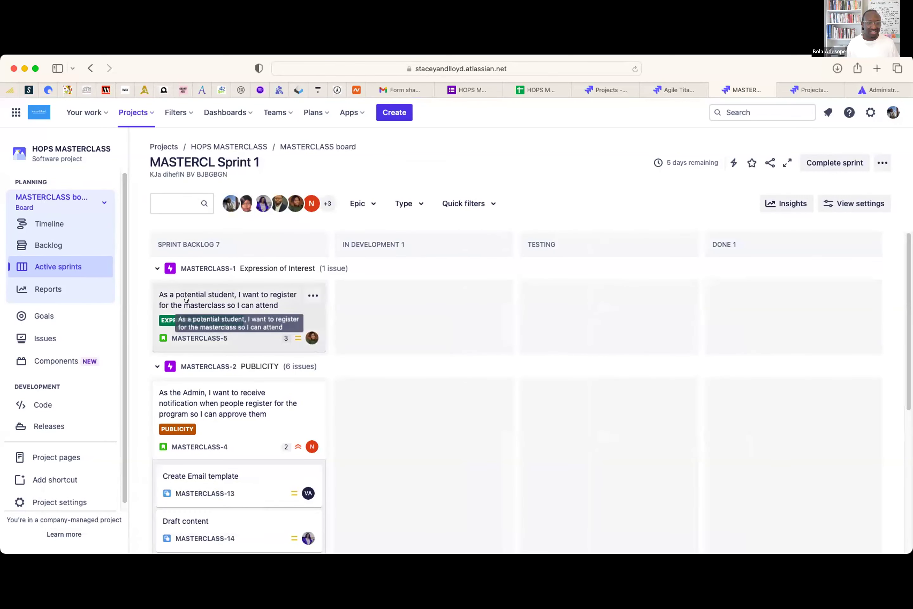
{"action": "left_click", "coordinate": [313, 295]}
{"action": "scroll", "coordinate": [313, 296], "scroll_direction": "down", "scroll_amount": 1}
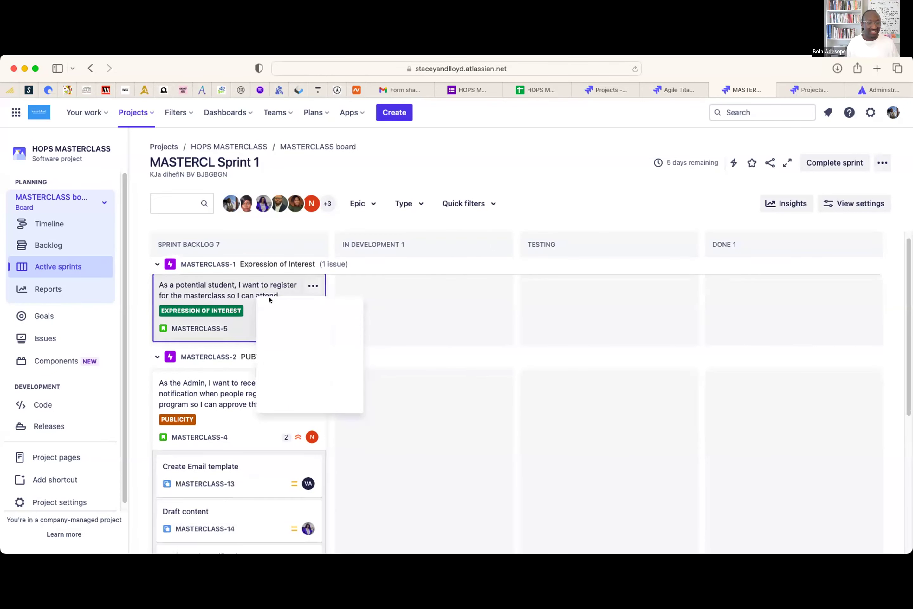
{"action": "left_click", "coordinate": [406, 324]}
{"action": "scroll", "coordinate": [406, 323], "scroll_direction": "down", "scroll_amount": 3}
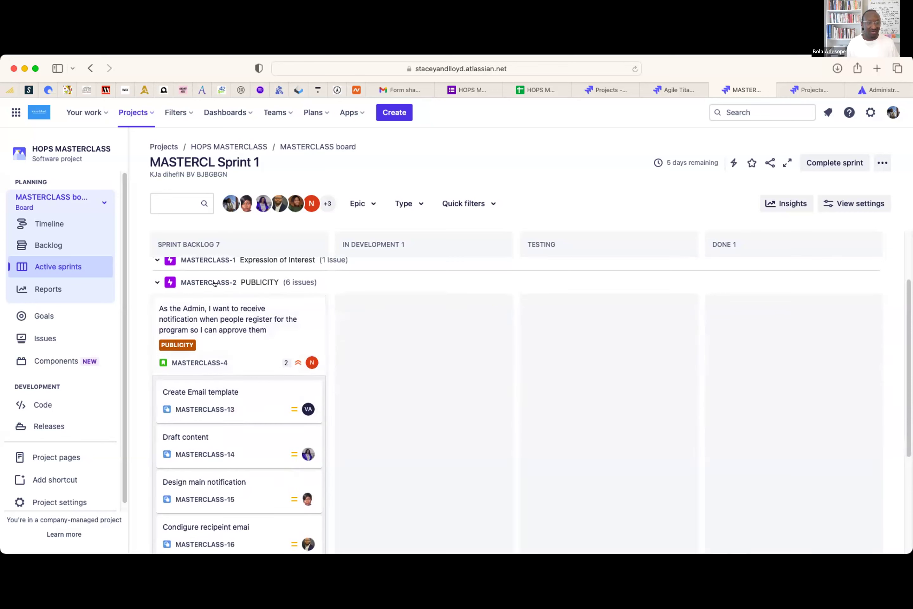
{"action": "scroll", "coordinate": [239, 361], "scroll_direction": "down", "scroll_amount": 3}
{"action": "scroll", "coordinate": [239, 361], "scroll_direction": "down", "scroll_amount": 3}
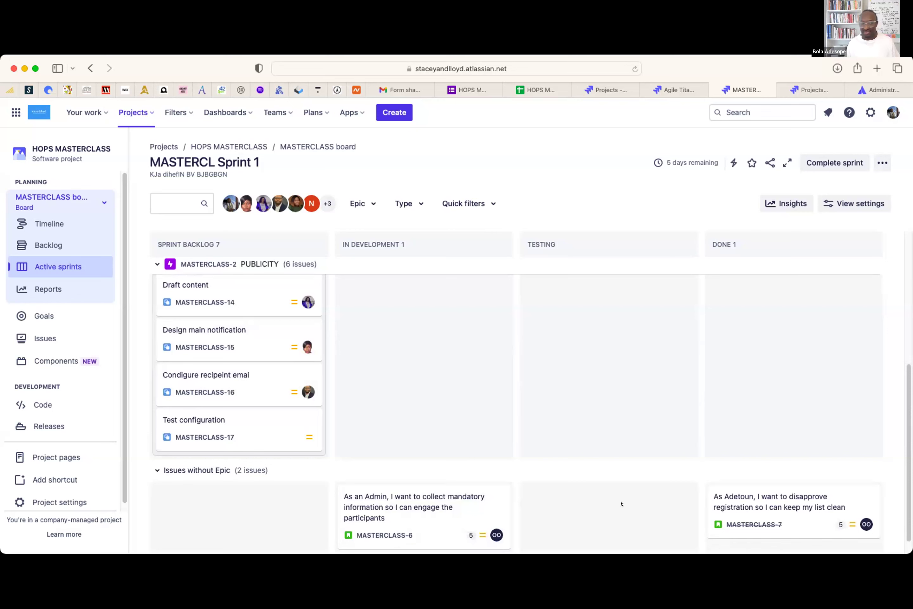
{"action": "scroll", "coordinate": [603, 481], "scroll_direction": "down", "scroll_amount": 1}
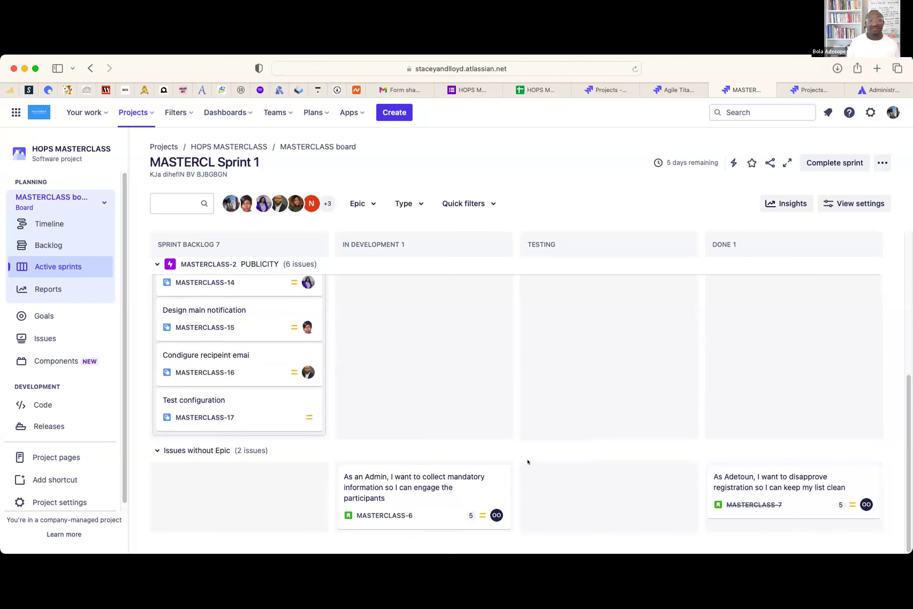
{"action": "scroll", "coordinate": [550, 446], "scroll_direction": "up", "scroll_amount": 4}
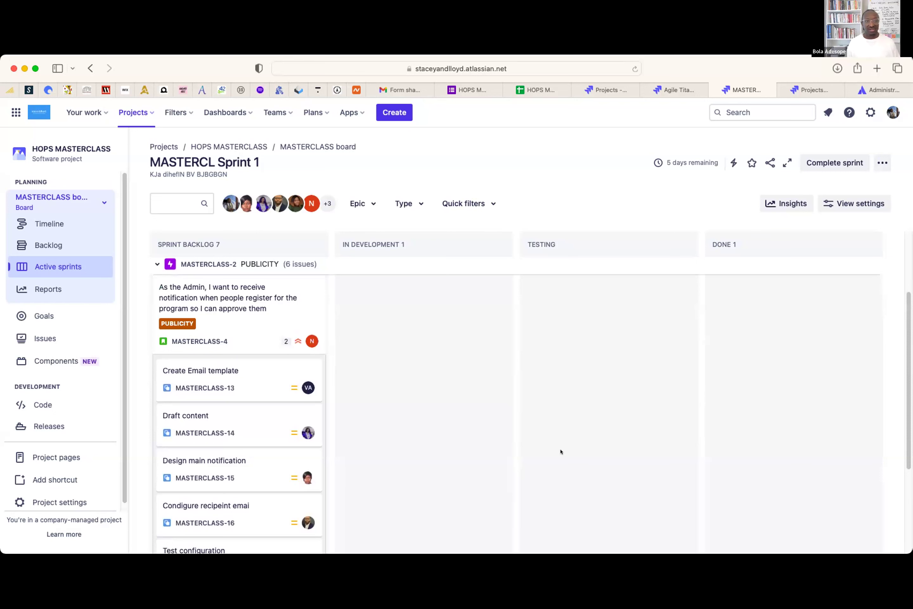
{"action": "scroll", "coordinate": [560, 447], "scroll_direction": "up", "scroll_amount": 3}
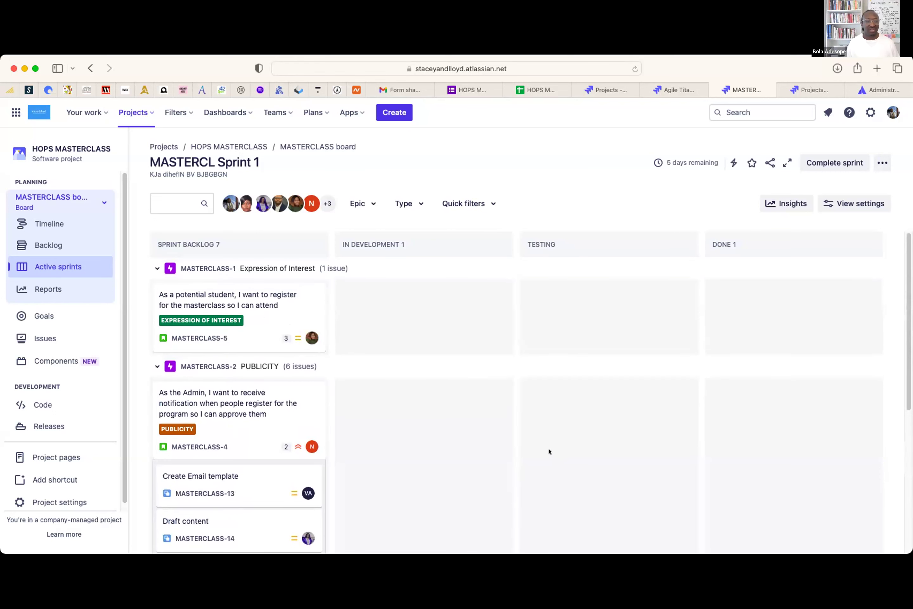
{"action": "scroll", "coordinate": [541, 452], "scroll_direction": "down", "scroll_amount": 1}
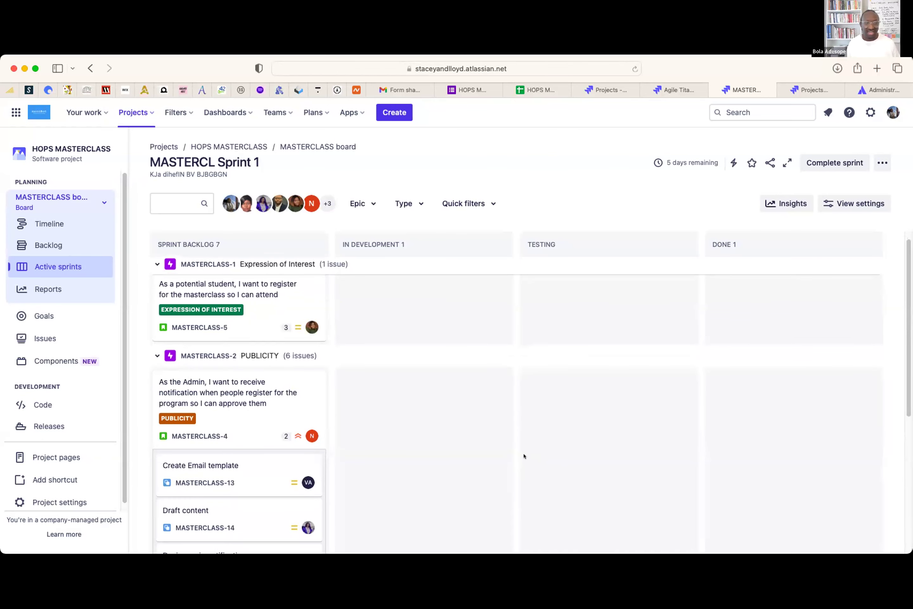
{"action": "right_click", "coordinate": [529, 455]}
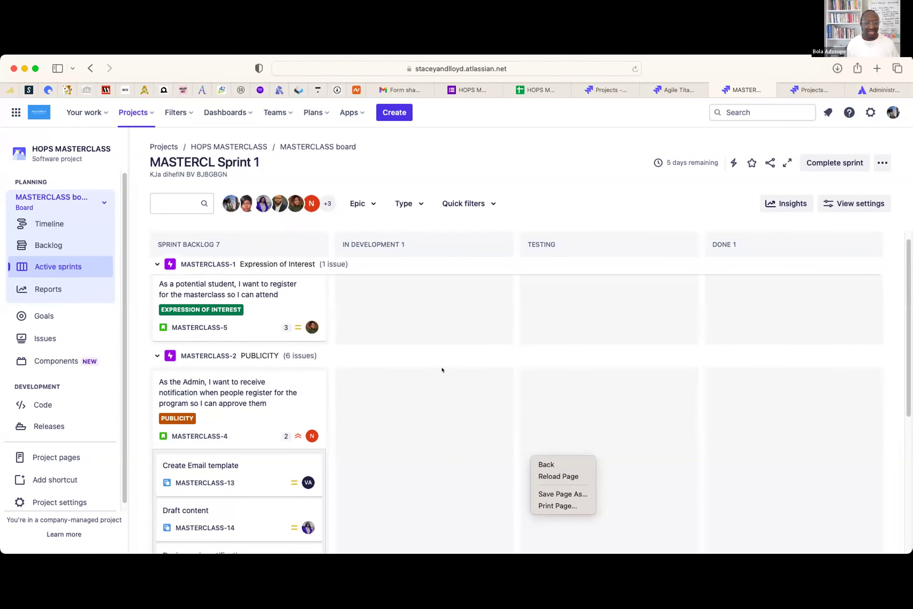
{"action": "left_click", "coordinate": [374, 419]}
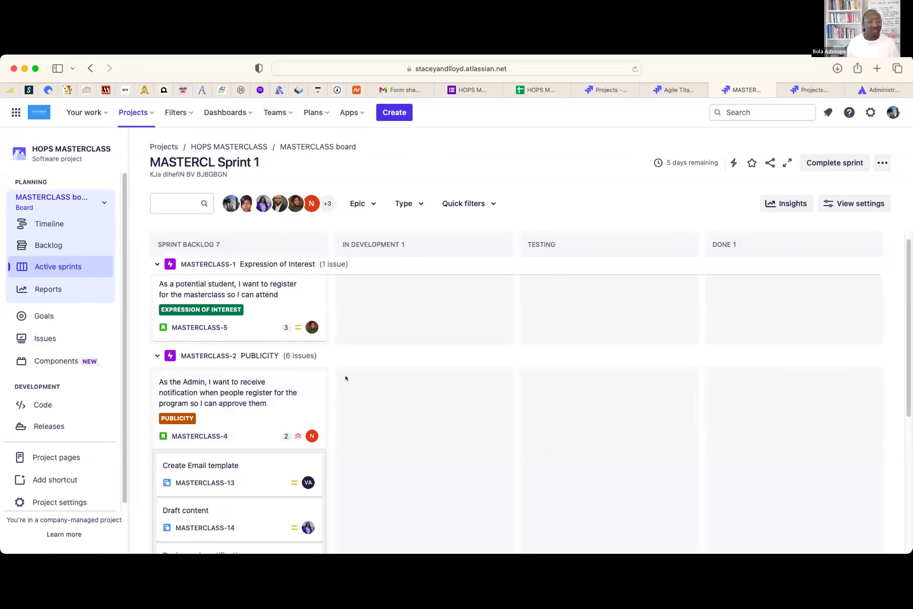
{"action": "scroll", "coordinate": [398, 384], "scroll_direction": "up", "scroll_amount": 1}
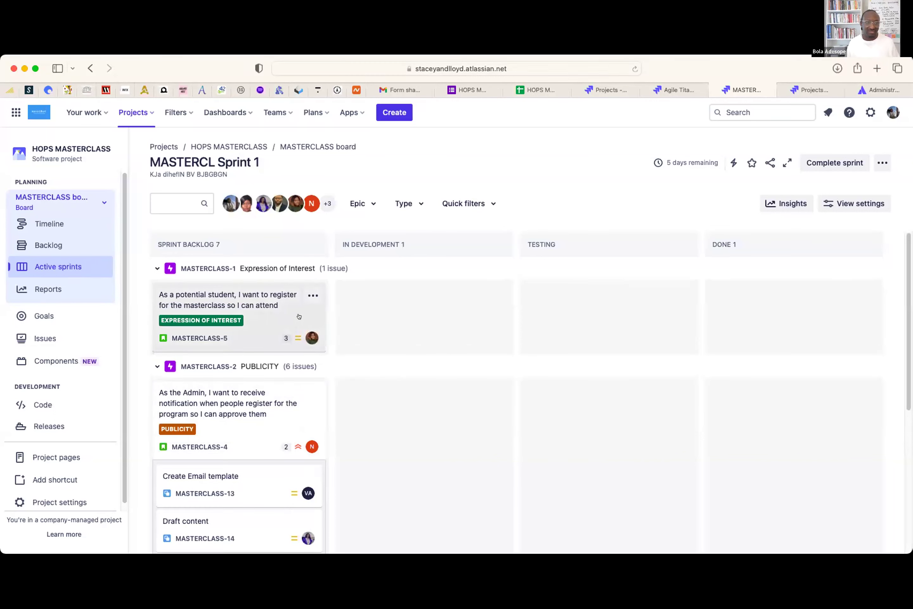
{"action": "left_click", "coordinate": [880, 162]}
- Colour cards by Assignee and make the first assignee's cards dark teal
{"action": "left_click", "coordinate": [856, 187]}
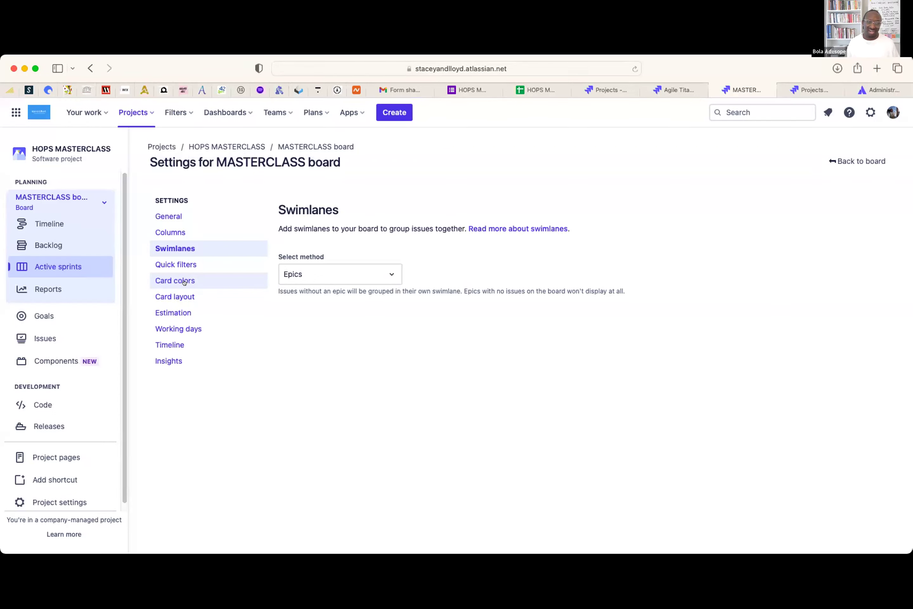
{"action": "left_click", "coordinate": [184, 281]}
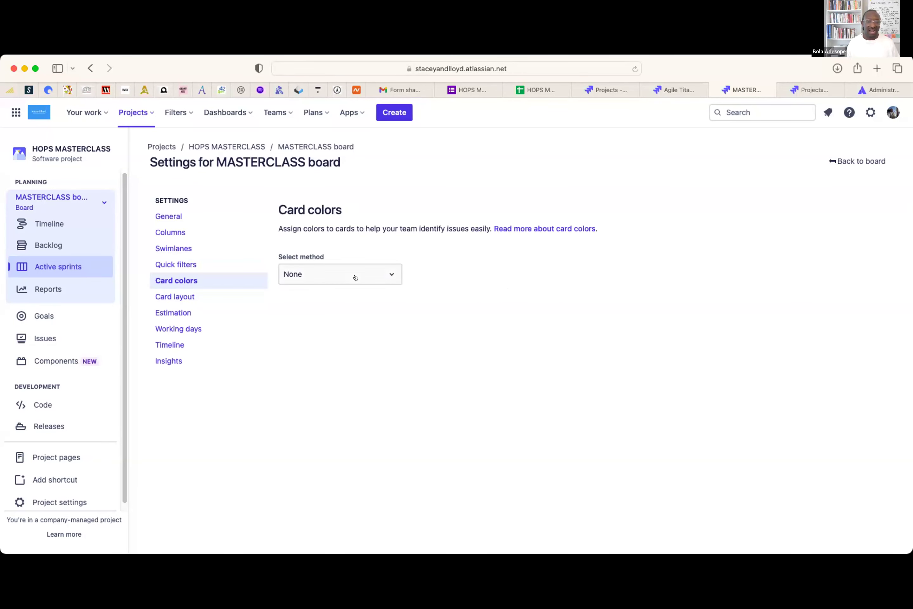
{"action": "left_click", "coordinate": [342, 275]}
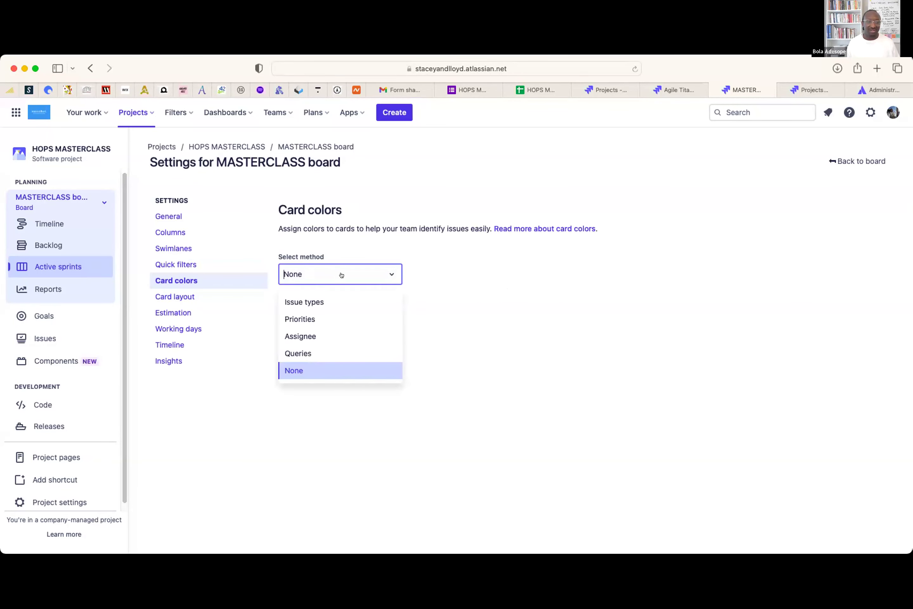
{"action": "left_click", "coordinate": [328, 338]}
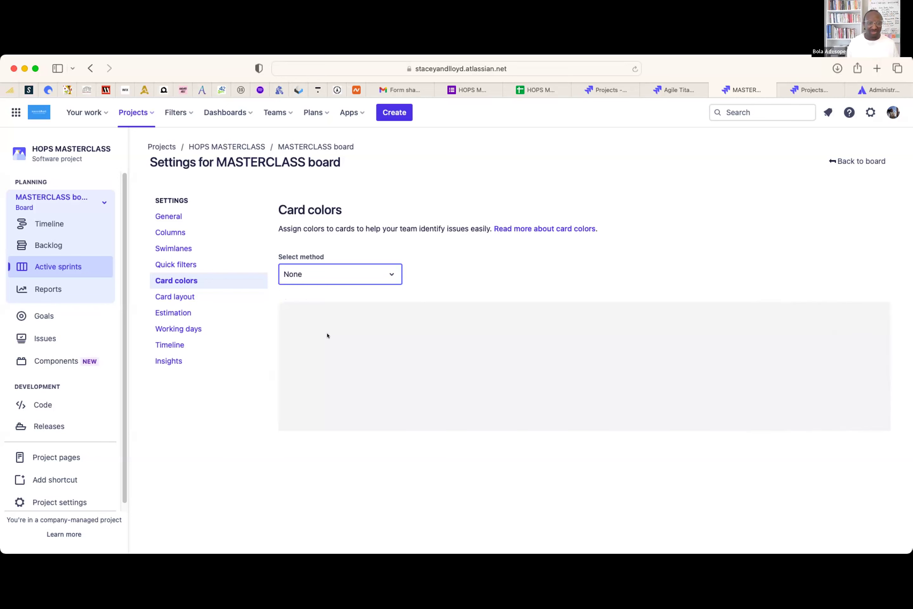
{"action": "scroll", "coordinate": [752, 365], "scroll_direction": "down", "scroll_amount": 1}
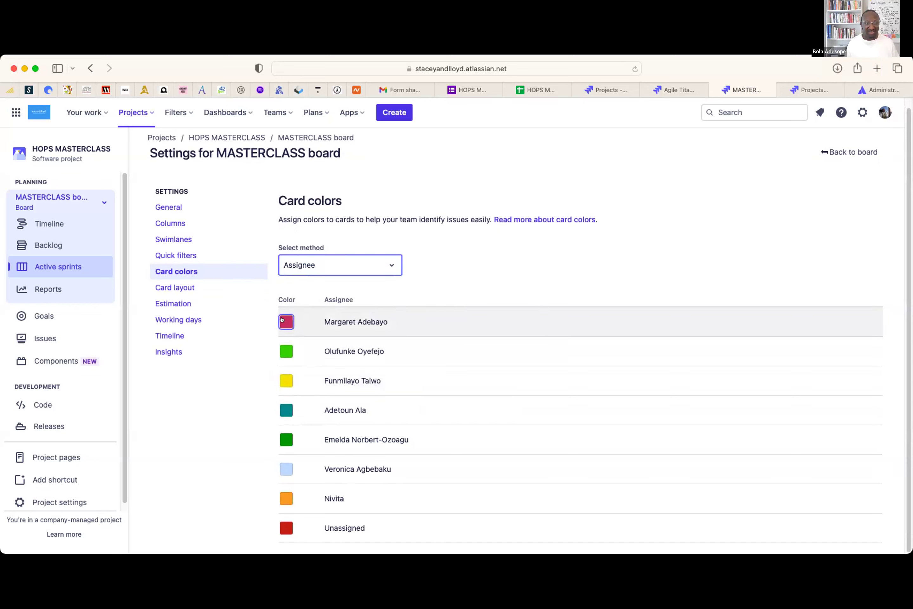
{"action": "left_click", "coordinate": [282, 319]}
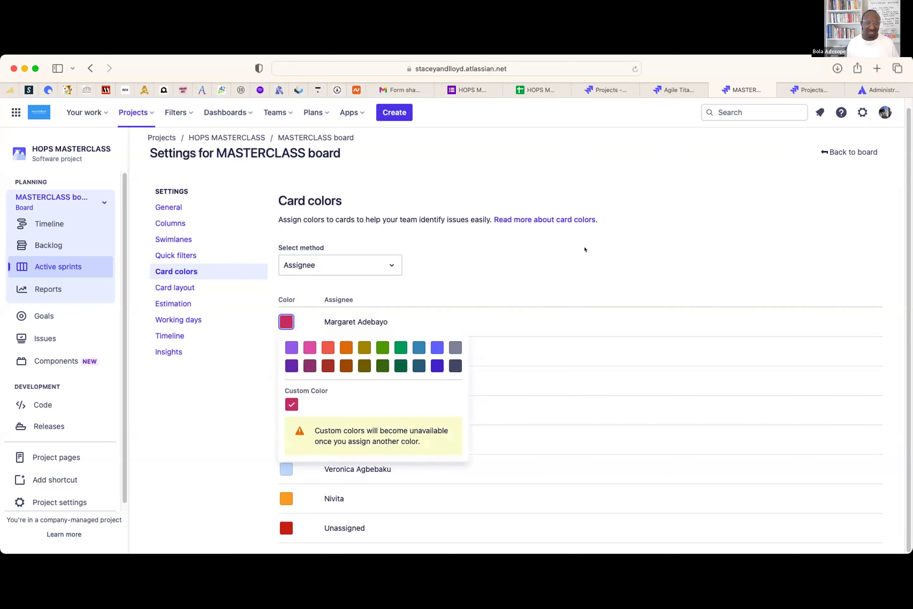
{"action": "left_click", "coordinate": [585, 248]}
{"action": "left_click", "coordinate": [286, 321]}
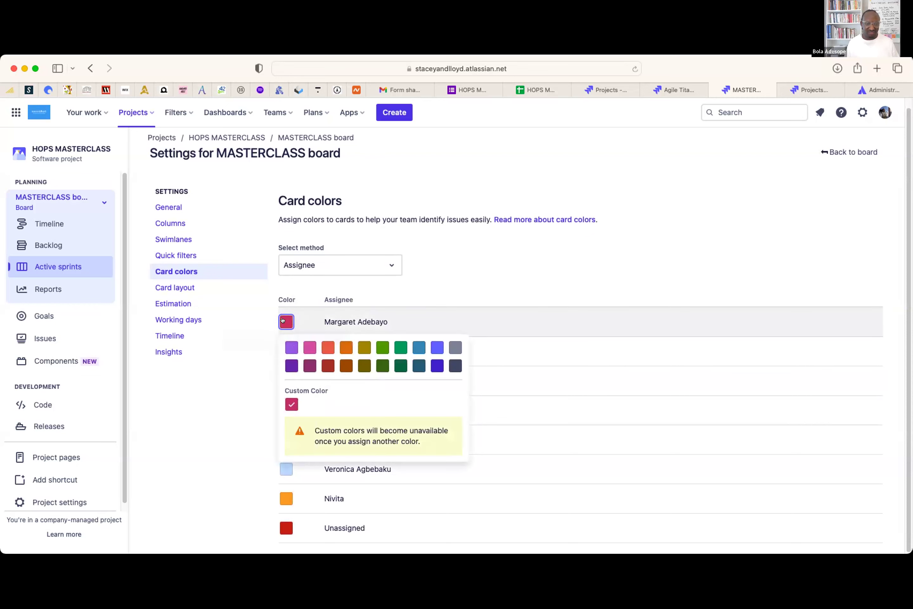
{"action": "left_click", "coordinate": [418, 365]}
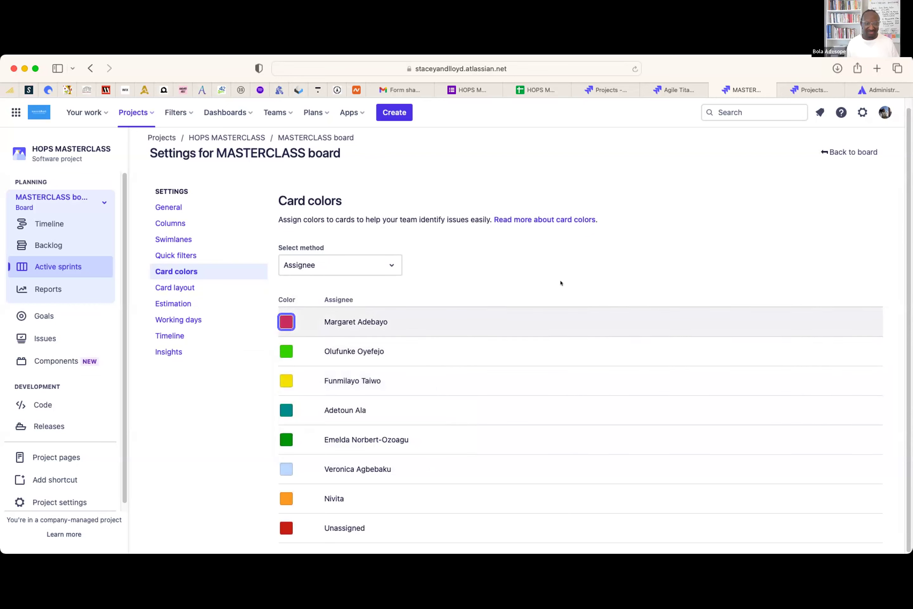
- Make the fifth assignee's cards blue and the third assignee's cards grey
{"action": "left_click", "coordinate": [281, 435]}
{"action": "left_click", "coordinate": [437, 314]}
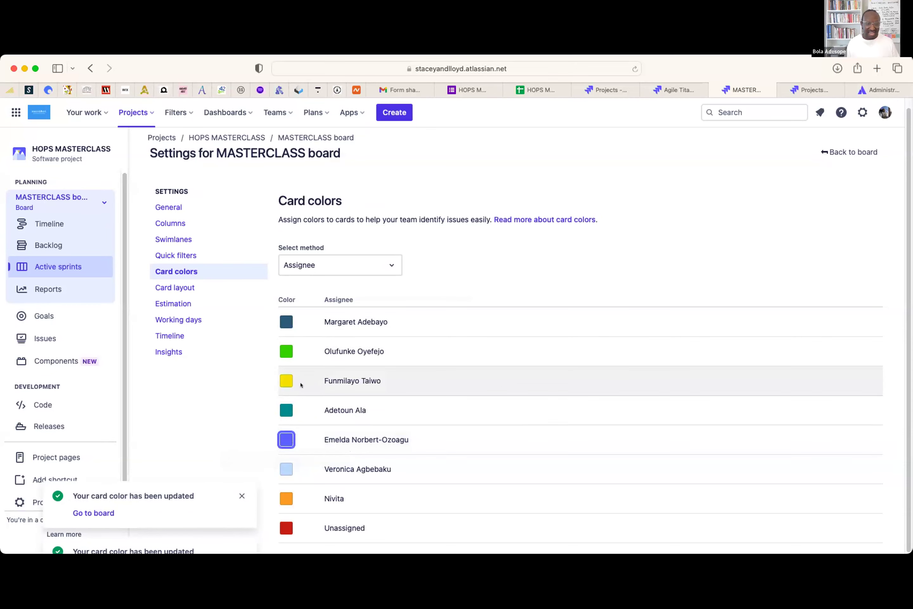
{"action": "left_click", "coordinate": [281, 378]}
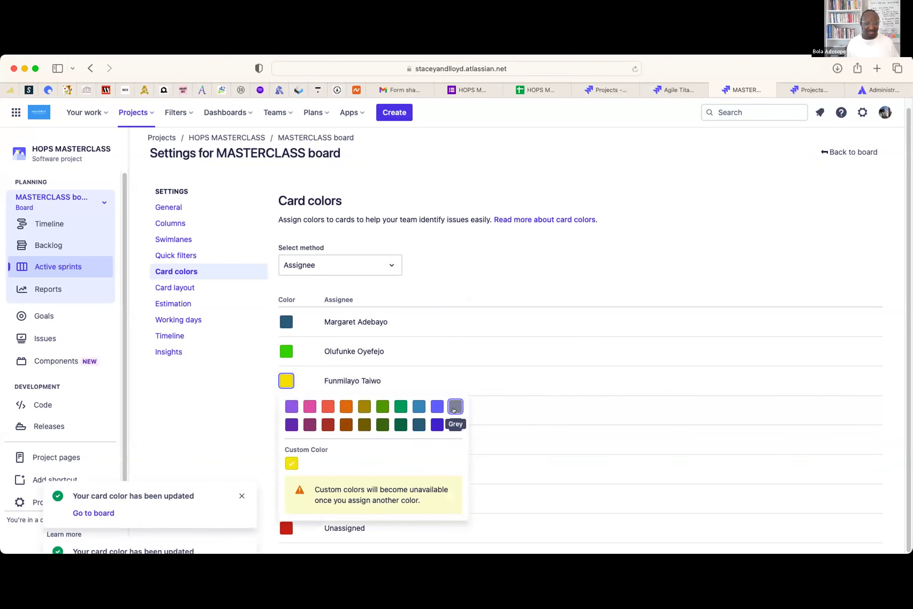
{"action": "left_click", "coordinate": [456, 424]}
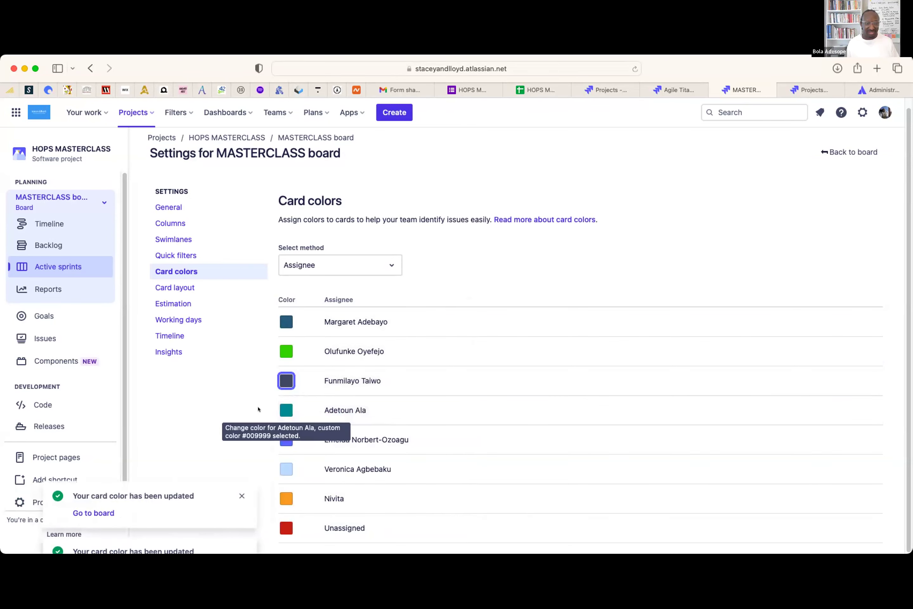
{"action": "left_click", "coordinate": [279, 378]}
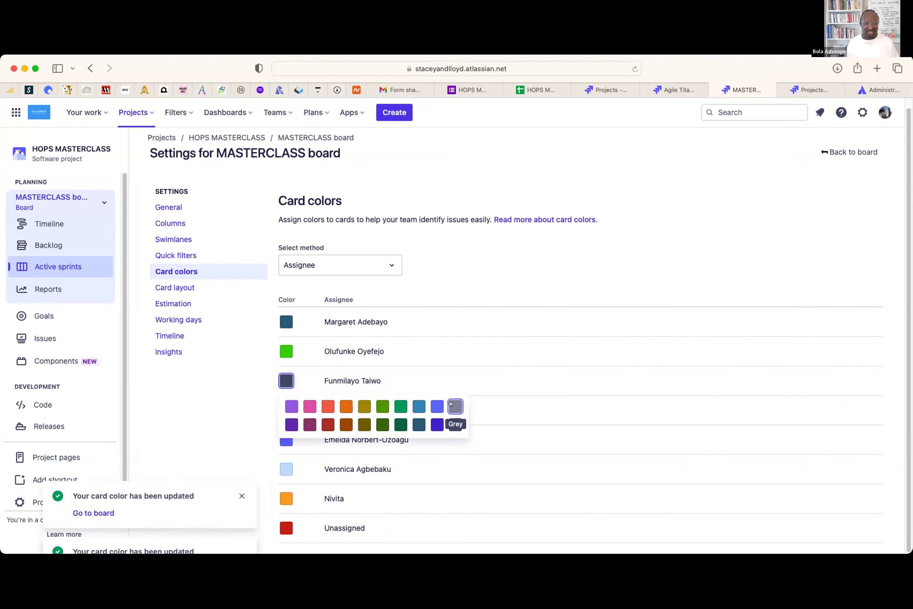
{"action": "left_click", "coordinate": [455, 406]}
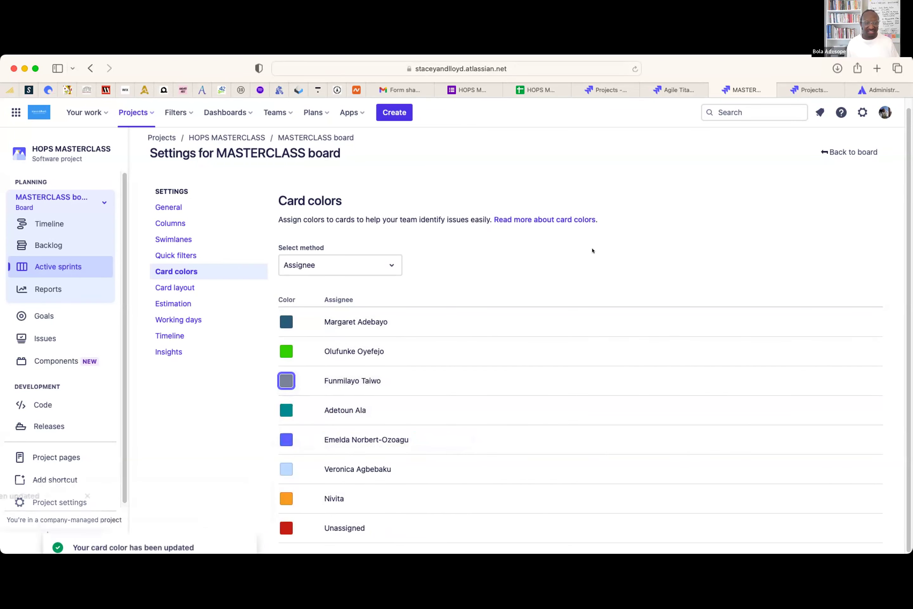
{"action": "left_click", "coordinate": [849, 152]}
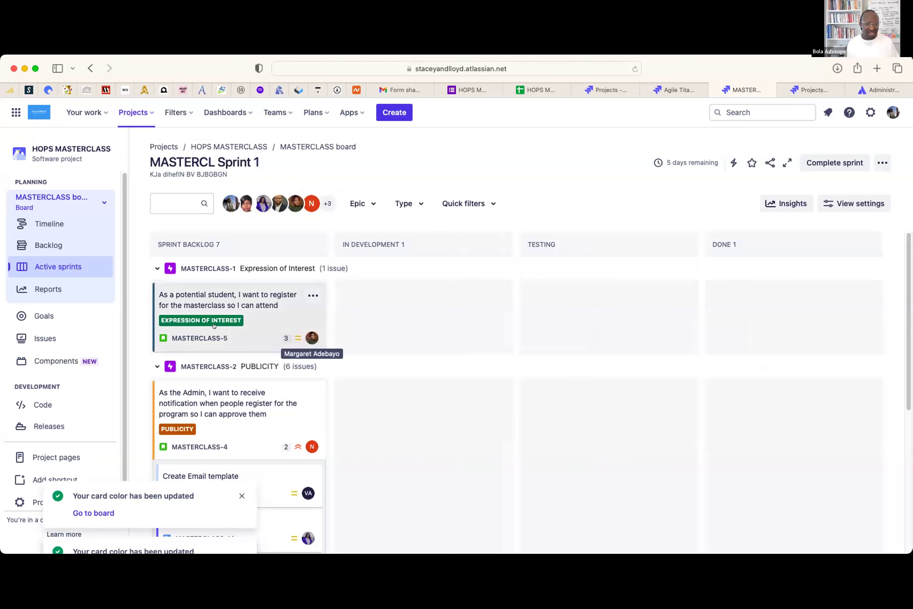
- Scroll through the recoloured swimlanes, then bring up the board's more-actions menu
{"action": "scroll", "coordinate": [424, 404], "scroll_direction": "down", "scroll_amount": 3}
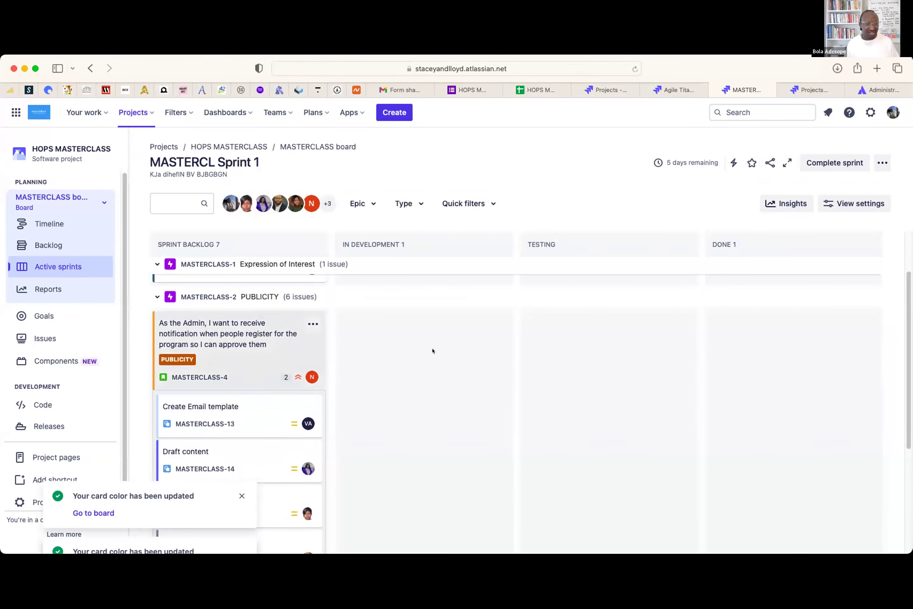
{"action": "scroll", "coordinate": [321, 411], "scroll_direction": "down", "scroll_amount": 3}
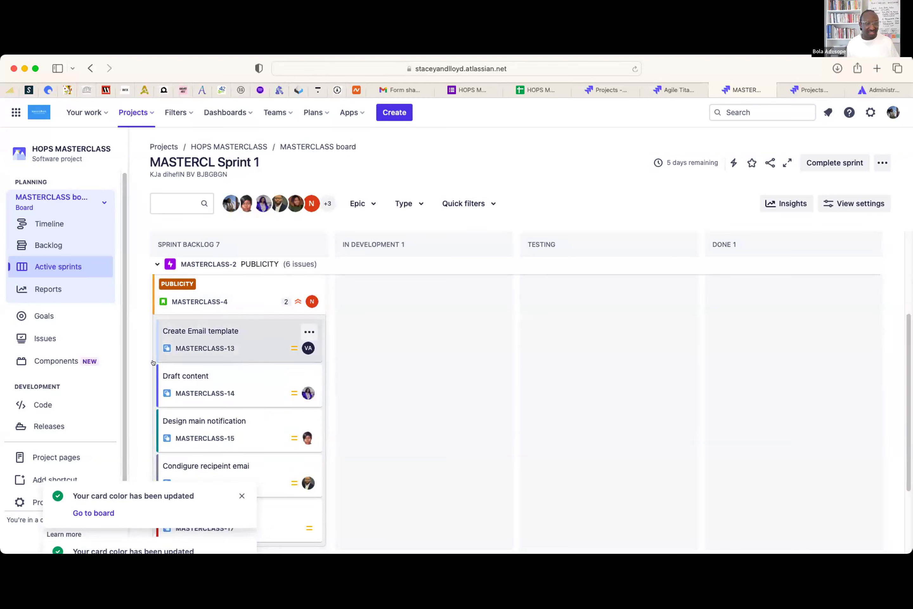
{"action": "scroll", "coordinate": [156, 428], "scroll_direction": "down", "scroll_amount": 3}
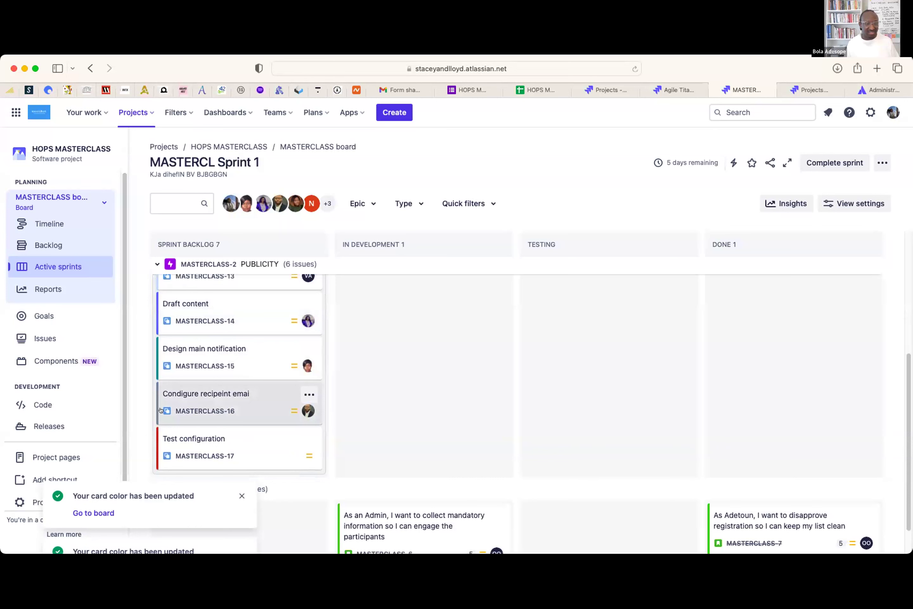
{"action": "scroll", "coordinate": [355, 454], "scroll_direction": "down", "scroll_amount": 2}
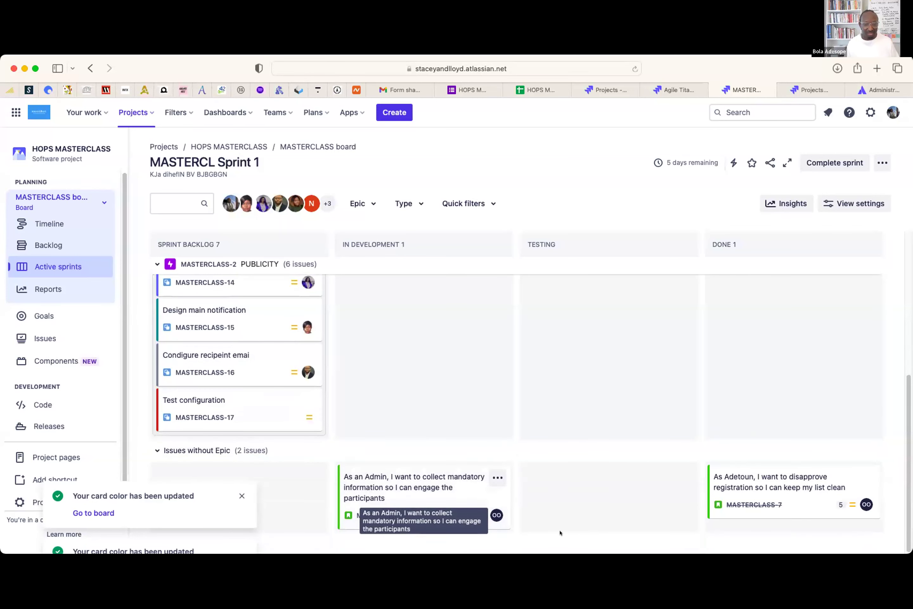
{"action": "scroll", "coordinate": [715, 378], "scroll_direction": "up", "scroll_amount": 1}
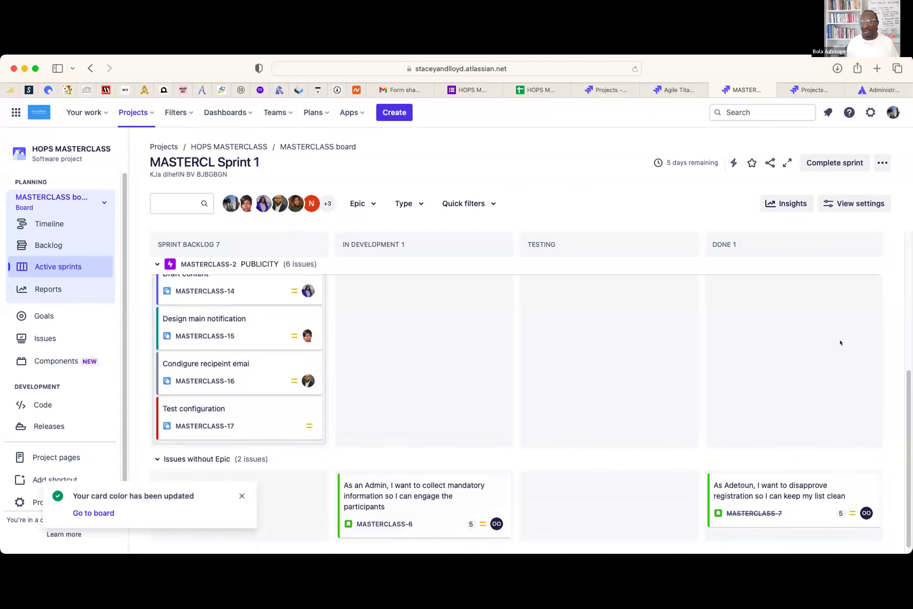
{"action": "left_click", "coordinate": [882, 163]}
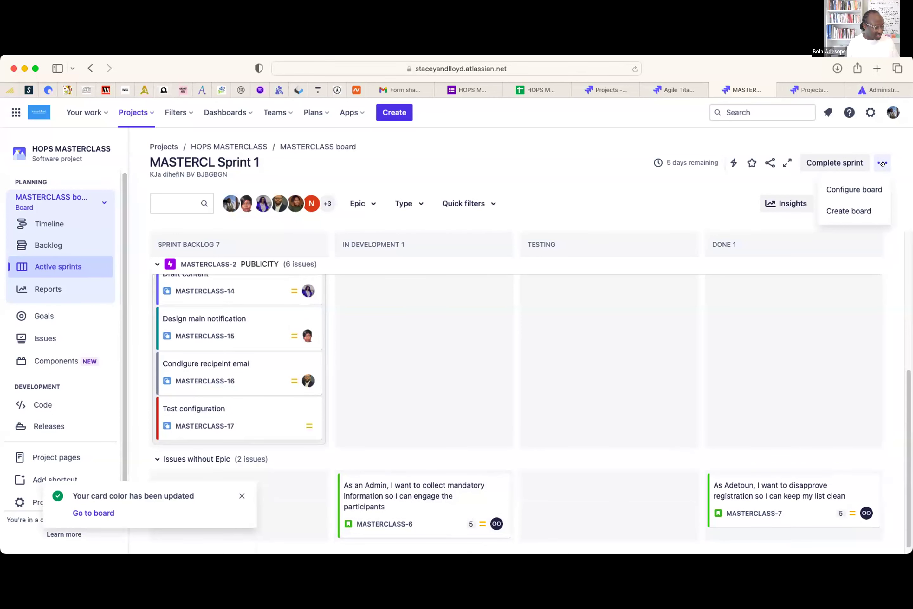
- Return to the sprint board, check its 3/Feb/24 to 10/Feb/24 dates, and reopen Configure board
{"action": "left_click", "coordinate": [854, 189]}
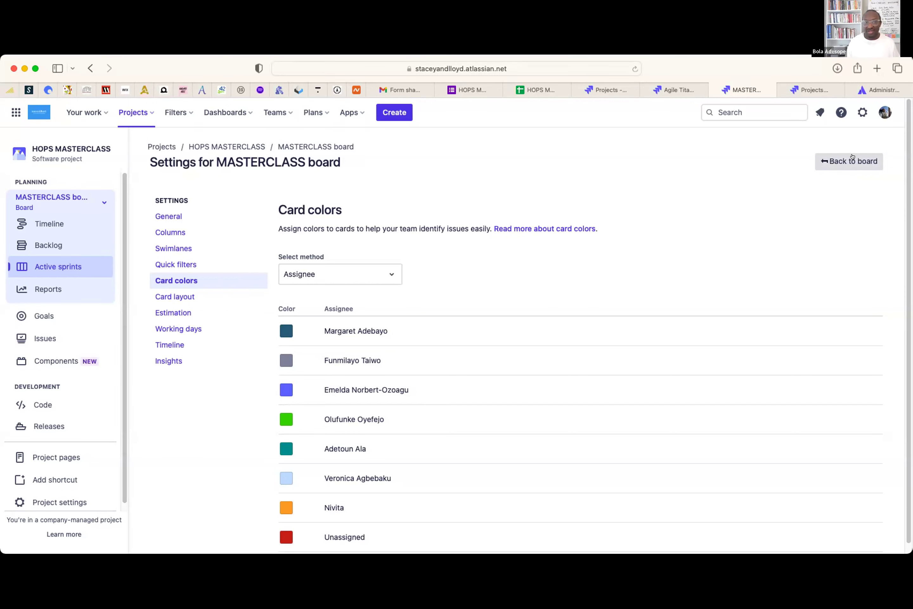
{"action": "left_click", "coordinate": [851, 157]}
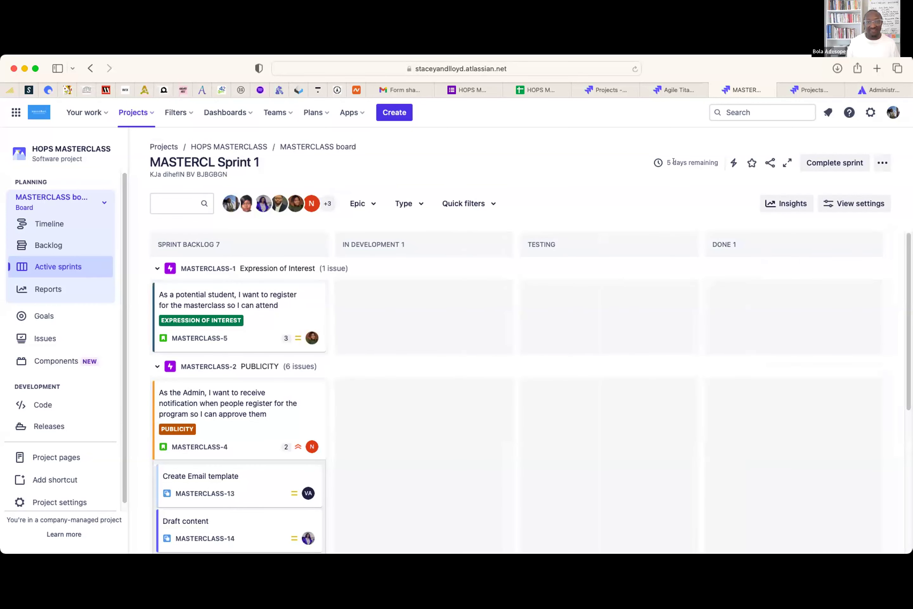
{"action": "mouse_move", "coordinate": [698, 161]}
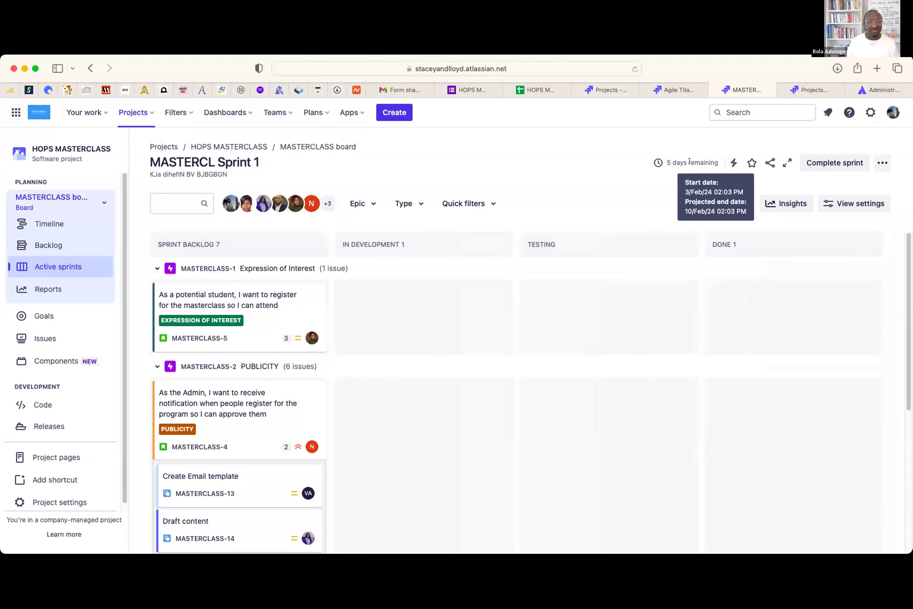
{"action": "left_click", "coordinate": [882, 163]}
{"action": "left_click", "coordinate": [862, 184]}
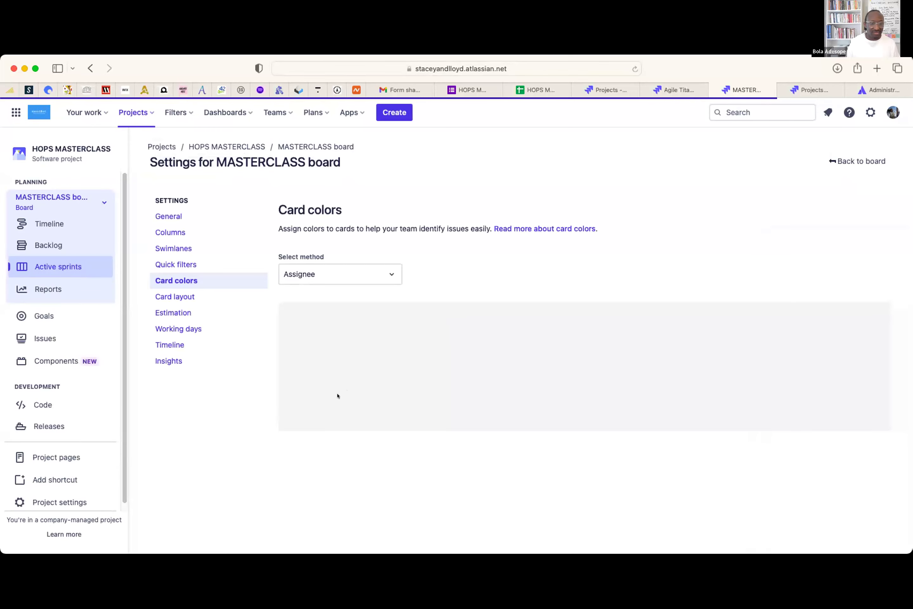
- Under Working days, add 5 February 2024 (2/5/2024) as a non-working date for the MASTERCLASS board
{"action": "left_click", "coordinate": [179, 329]}
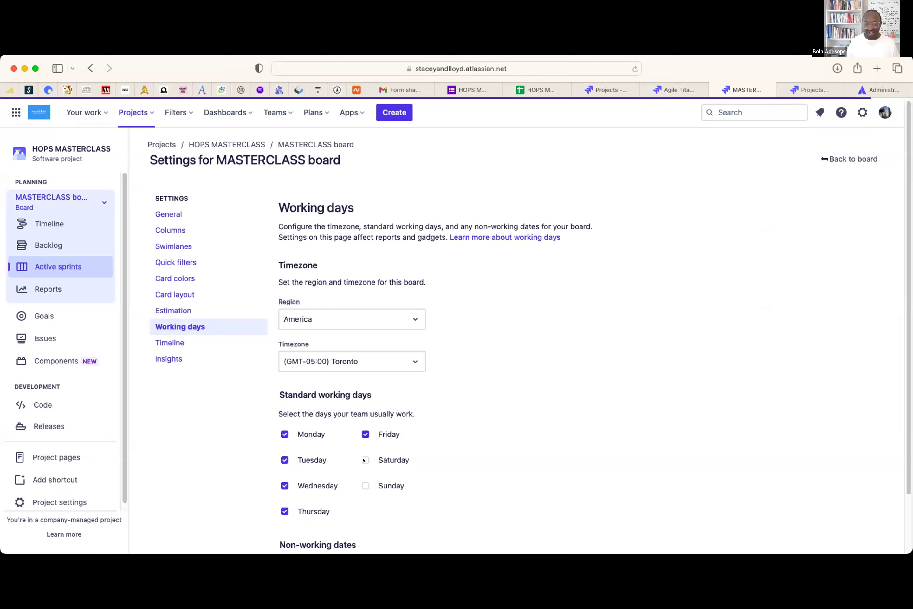
{"action": "scroll", "coordinate": [561, 411], "scroll_direction": "down", "scroll_amount": 3}
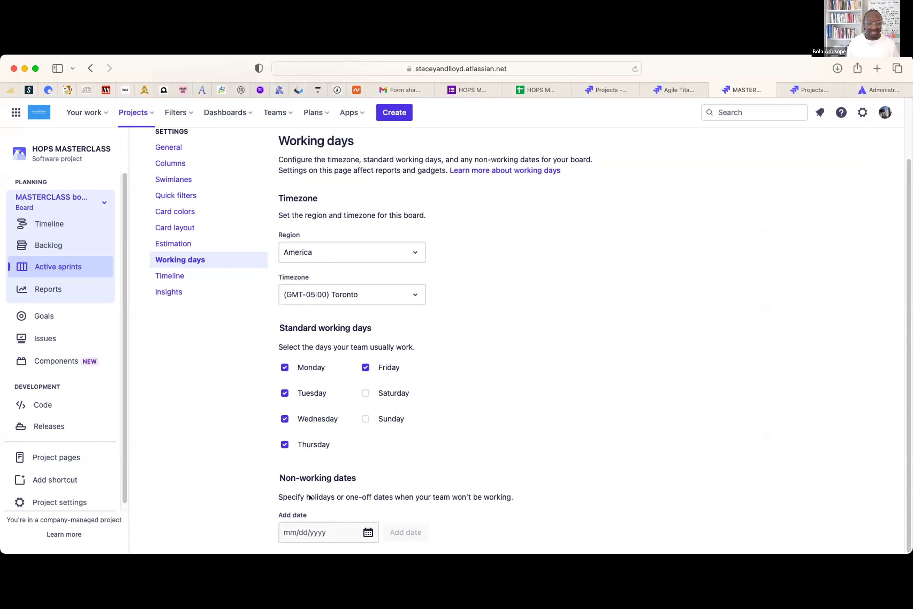
{"action": "left_click_drag", "start_coordinate": [306, 496], "coordinate": [507, 496]}
{"action": "left_click", "coordinate": [368, 531]}
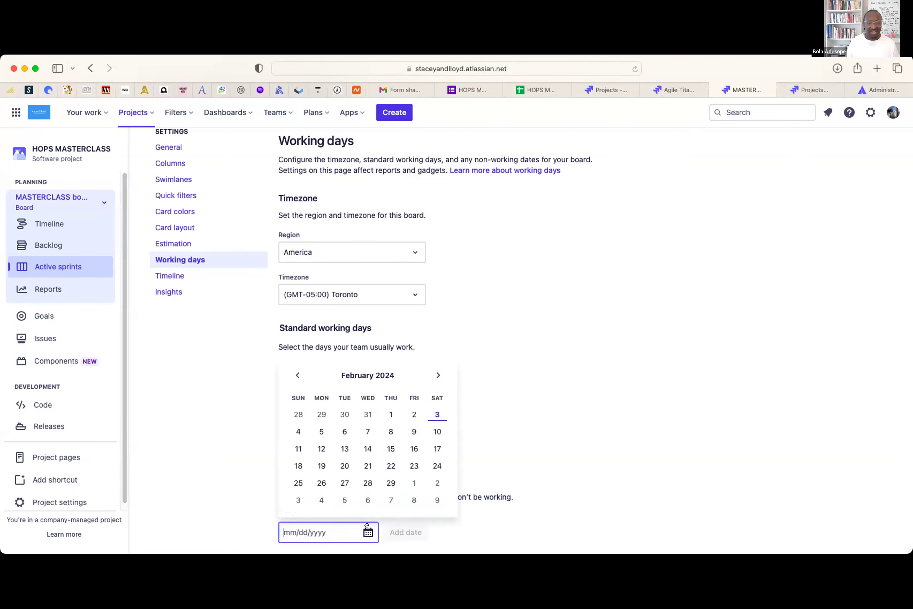
{"action": "left_click", "coordinate": [319, 431]}
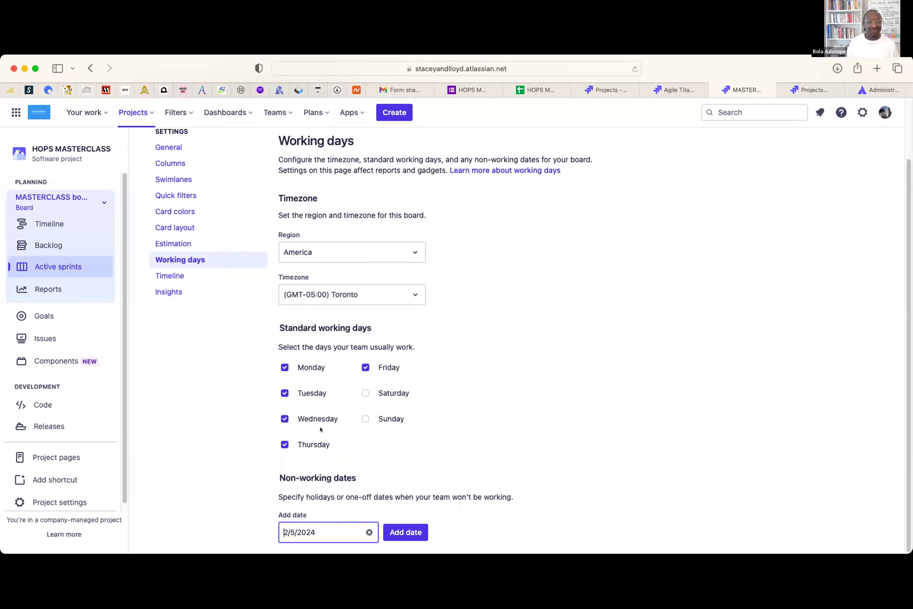
{"action": "left_click", "coordinate": [407, 531]}
{"action": "scroll", "coordinate": [664, 377], "scroll_direction": "down", "scroll_amount": 1}
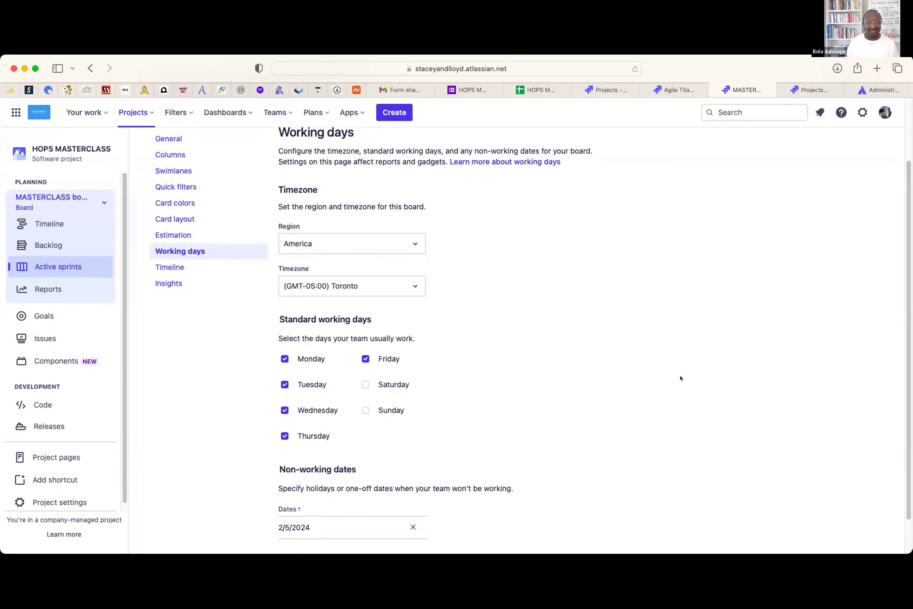
{"action": "scroll", "coordinate": [654, 386], "scroll_direction": "down", "scroll_amount": 1}
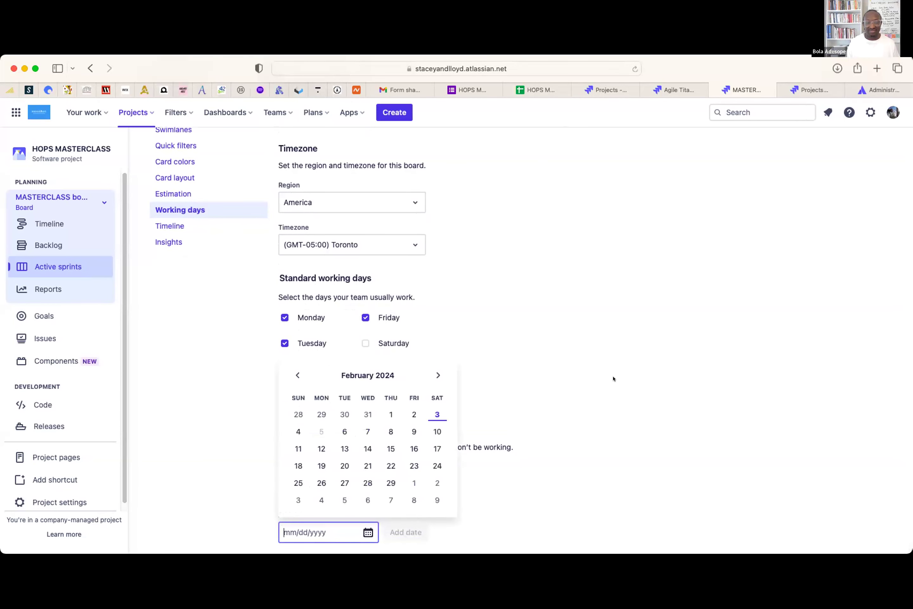
{"action": "left_click", "coordinate": [705, 391]}
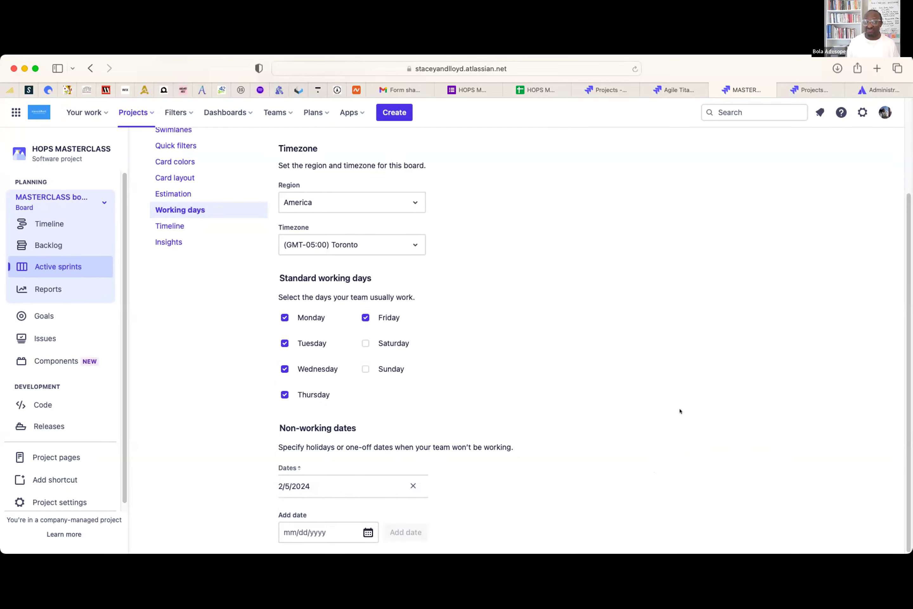
{"action": "scroll", "coordinate": [680, 406], "scroll_direction": "up", "scroll_amount": 3}
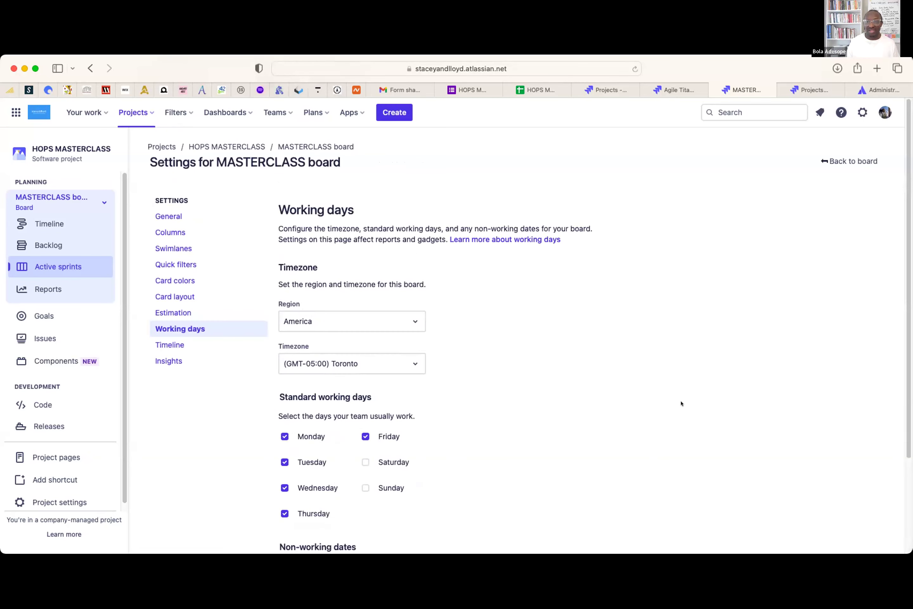
{"action": "left_click", "coordinate": [849, 160]}
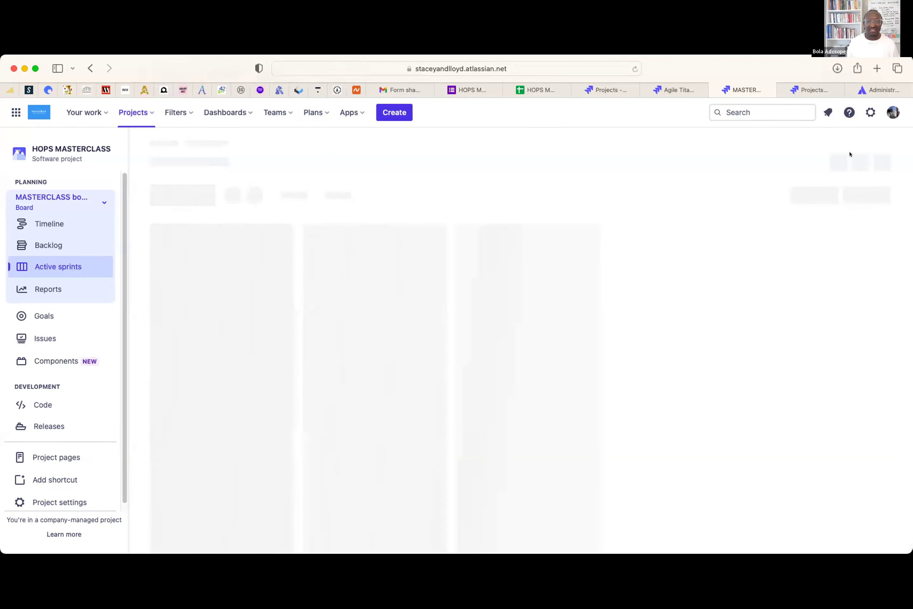
{"action": "mouse_move", "coordinate": [687, 179]}
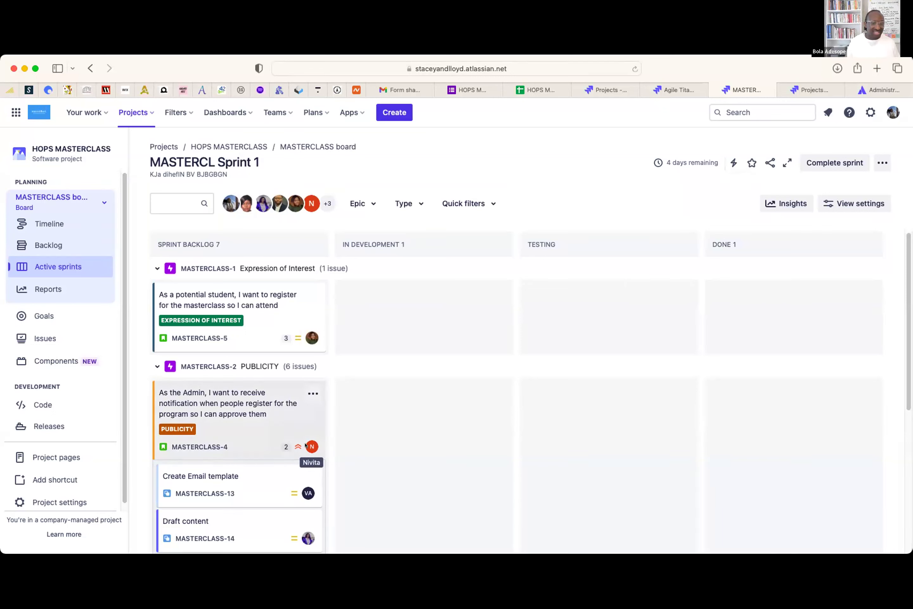
{"action": "left_click_drag", "start_coordinate": [236, 420], "coordinate": [368, 394]}
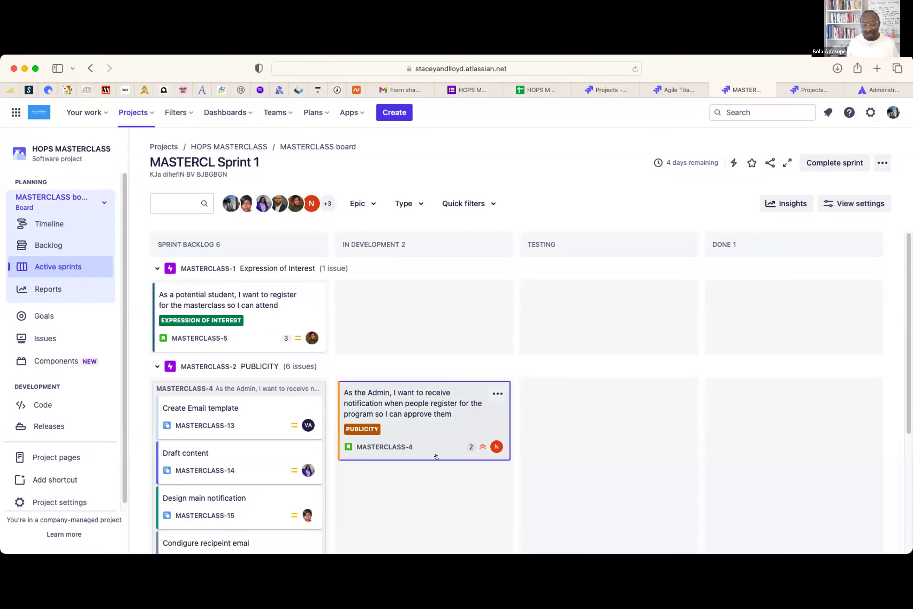
{"action": "left_click", "coordinate": [428, 428]}
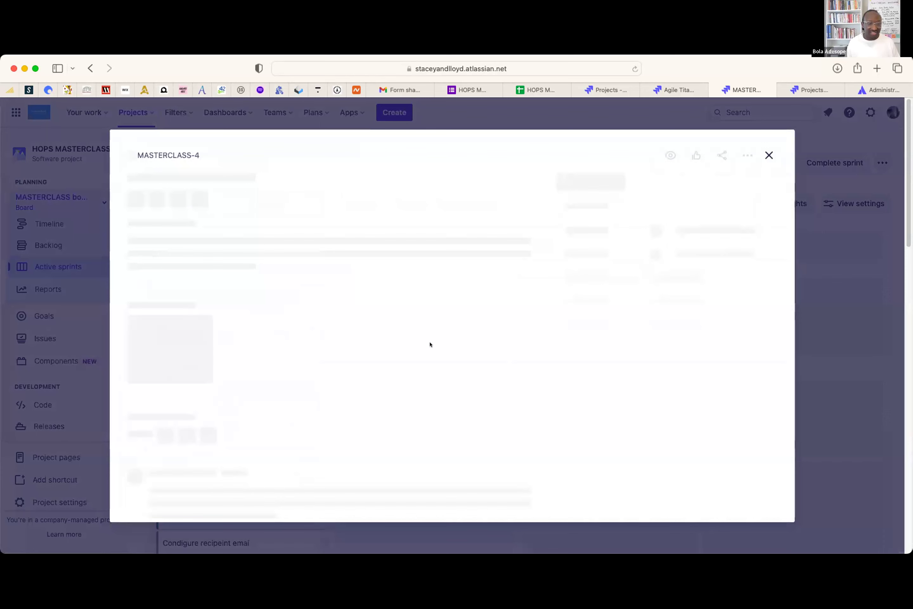
- Save a comment on MASTERCLASS-4 mentioning a teammate with 'please see and proceed…', then close the story
{"action": "scroll", "coordinate": [428, 344], "scroll_direction": "down", "scroll_amount": 5}
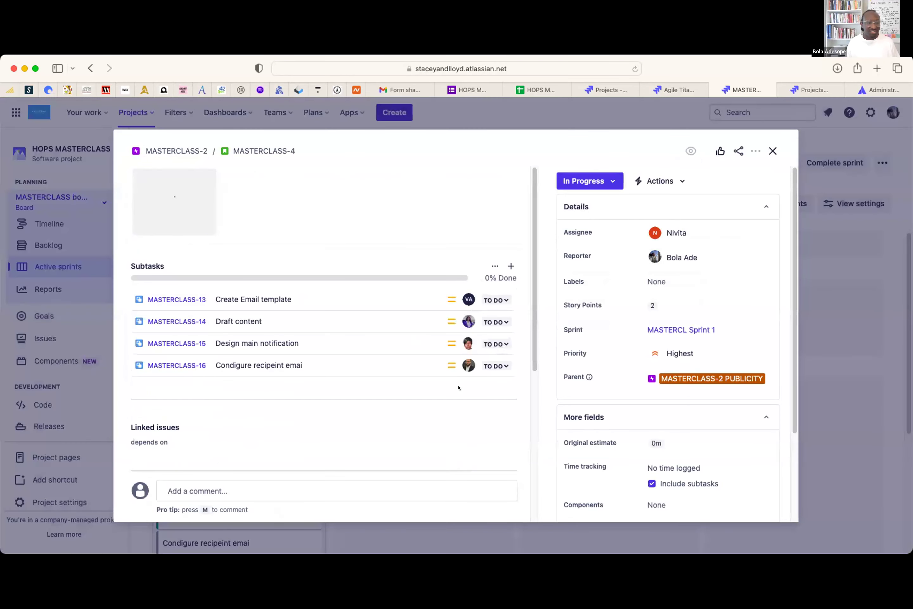
{"action": "left_click", "coordinate": [226, 487]}
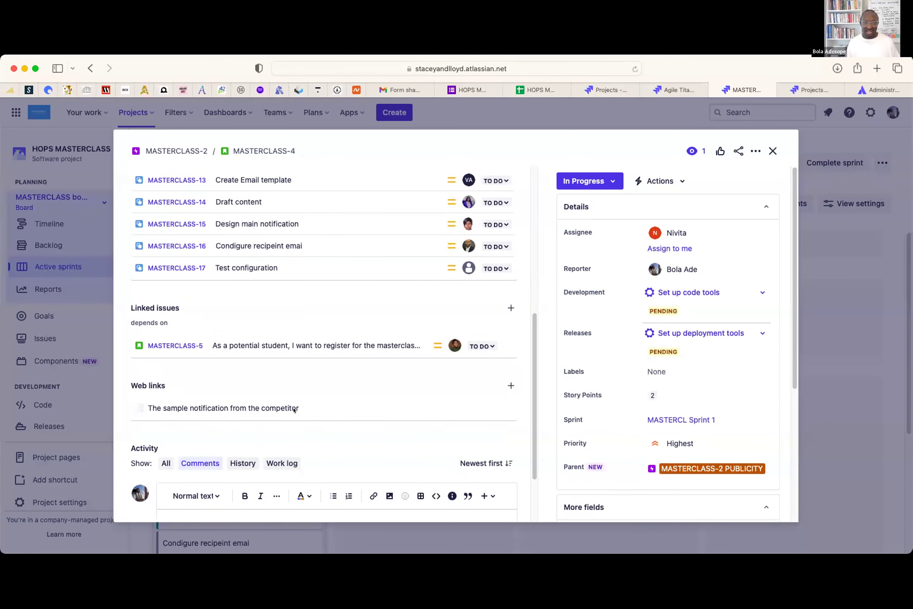
{"action": "scroll", "coordinate": [293, 409], "scroll_direction": "down", "scroll_amount": 2}
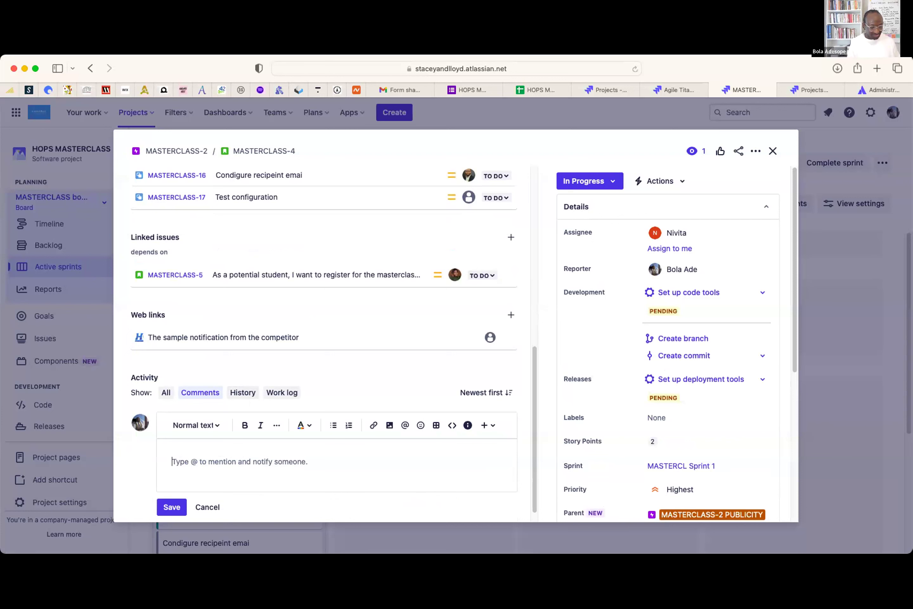
{"action": "type", "text": "@adeb"}
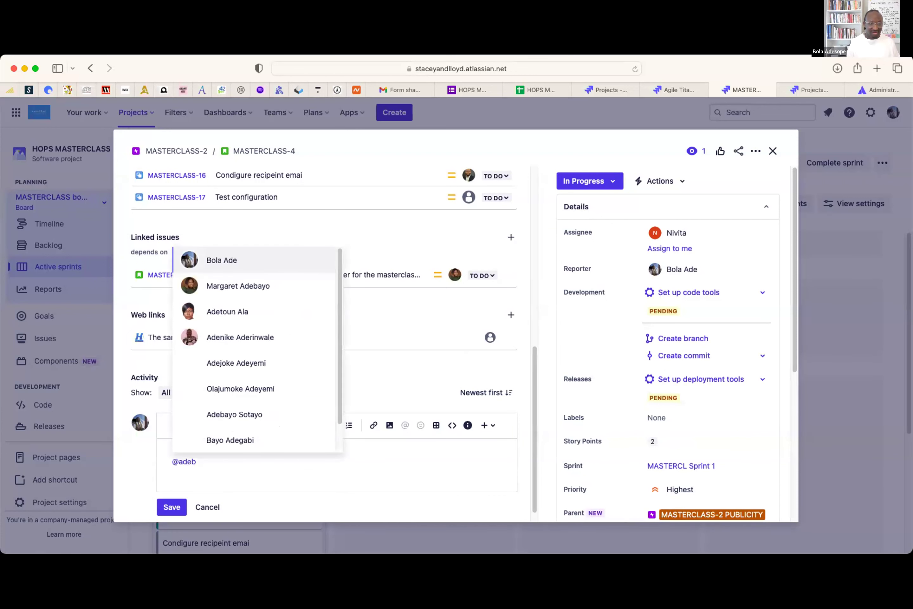
{"action": "left_click", "coordinate": [250, 410]}
{"action": "type", "text": "please"}
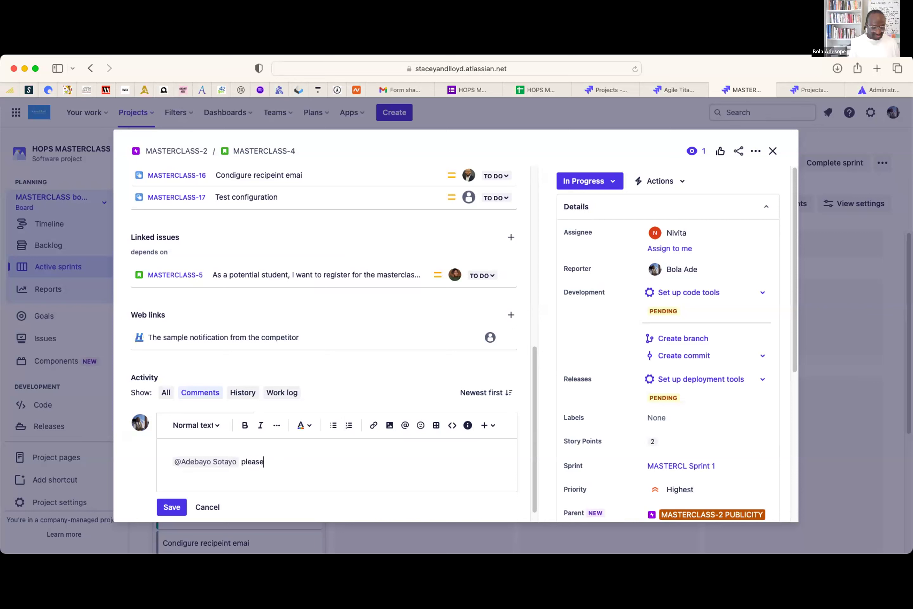
{"action": "type", "text": " see and [proceed wioyhj yesyomgh"}
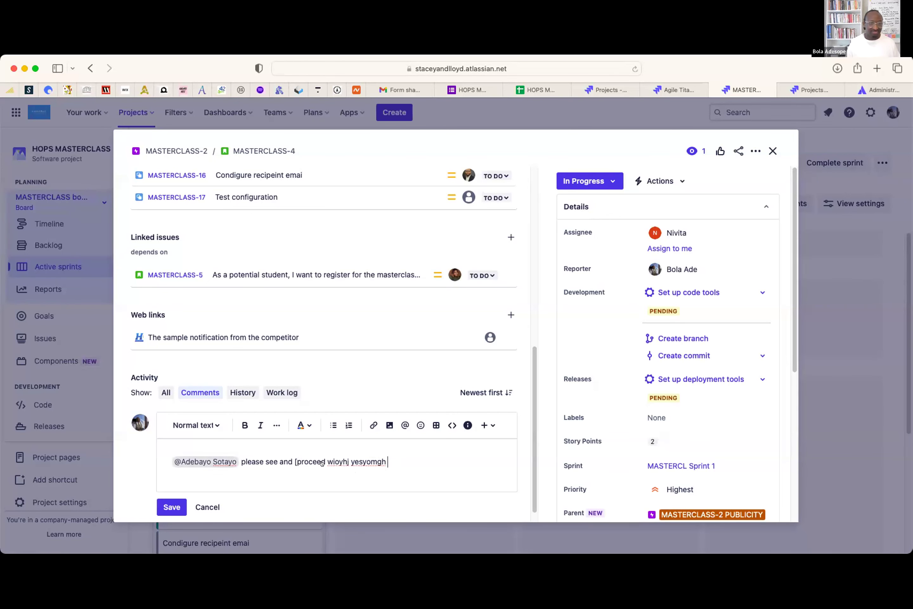
{"action": "scroll", "coordinate": [236, 465], "scroll_direction": "down", "scroll_amount": 1}
{"action": "left_click", "coordinate": [168, 489]}
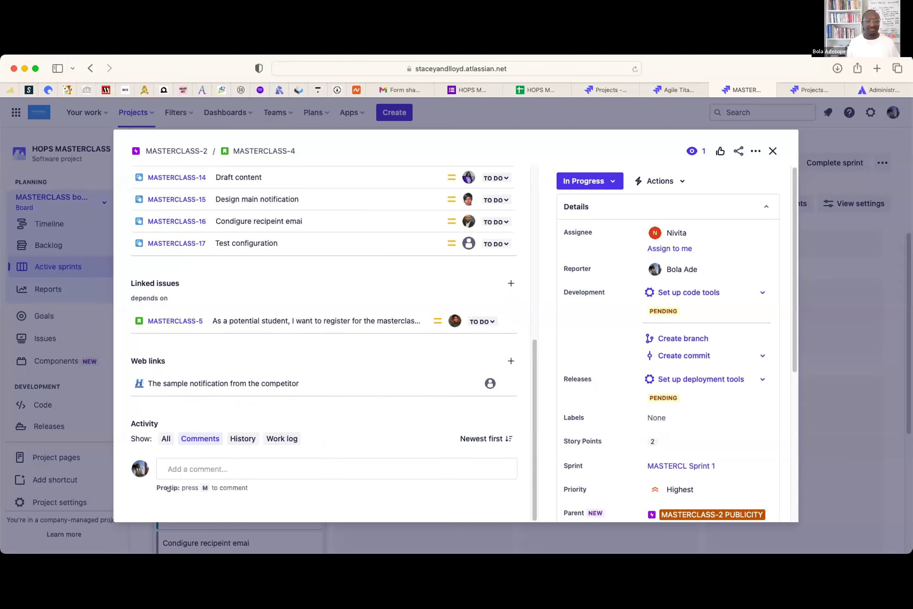
{"action": "left_click", "coordinate": [772, 151]}
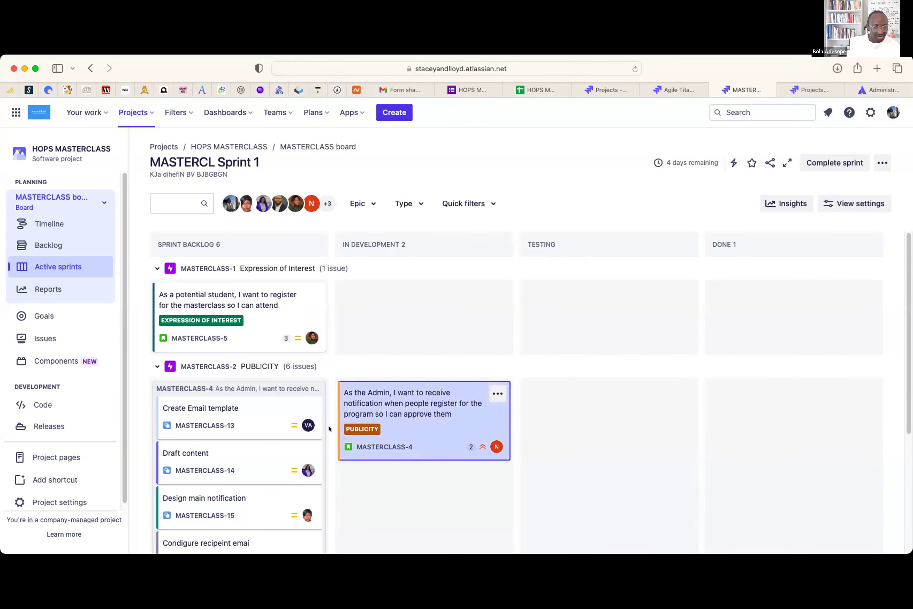
- Move MASTERCLASS-4 from In Development into Testing, then into Done, and reload the board
{"action": "scroll", "coordinate": [224, 405], "scroll_direction": "down", "scroll_amount": 1}
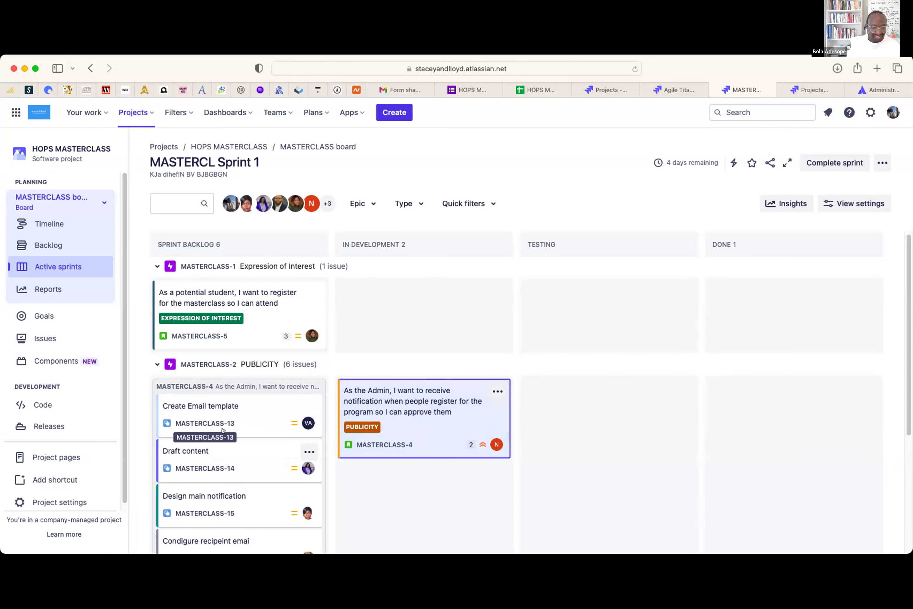
{"action": "left_click_drag", "start_coordinate": [392, 402], "coordinate": [544, 428]}
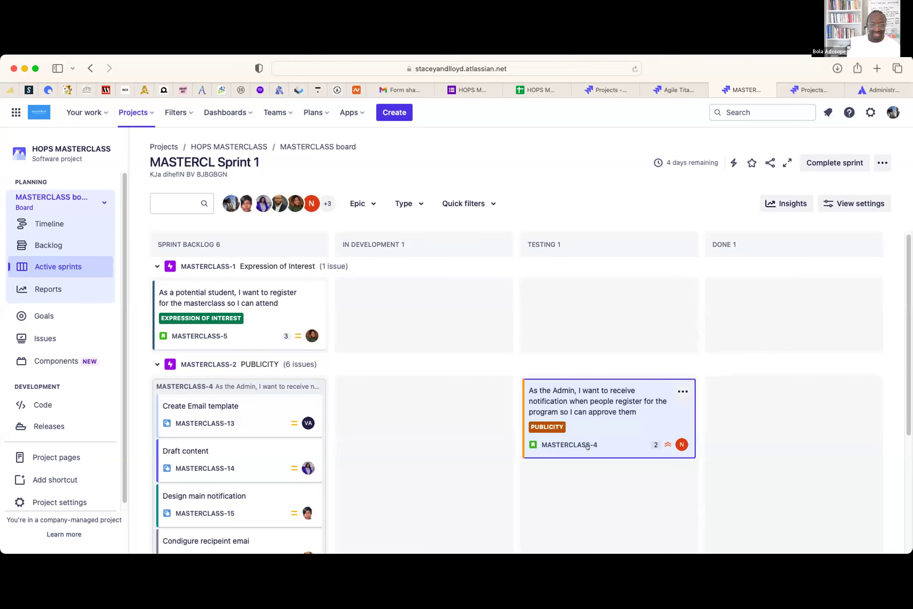
{"action": "left_click_drag", "start_coordinate": [582, 400], "coordinate": [707, 387]}
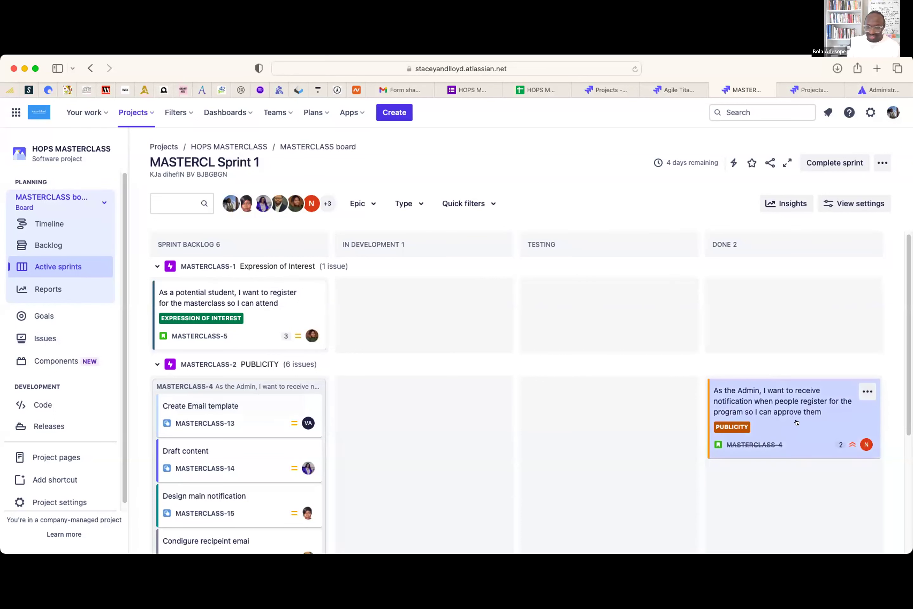
{"action": "scroll", "coordinate": [903, 402], "scroll_direction": "down", "scroll_amount": 5}
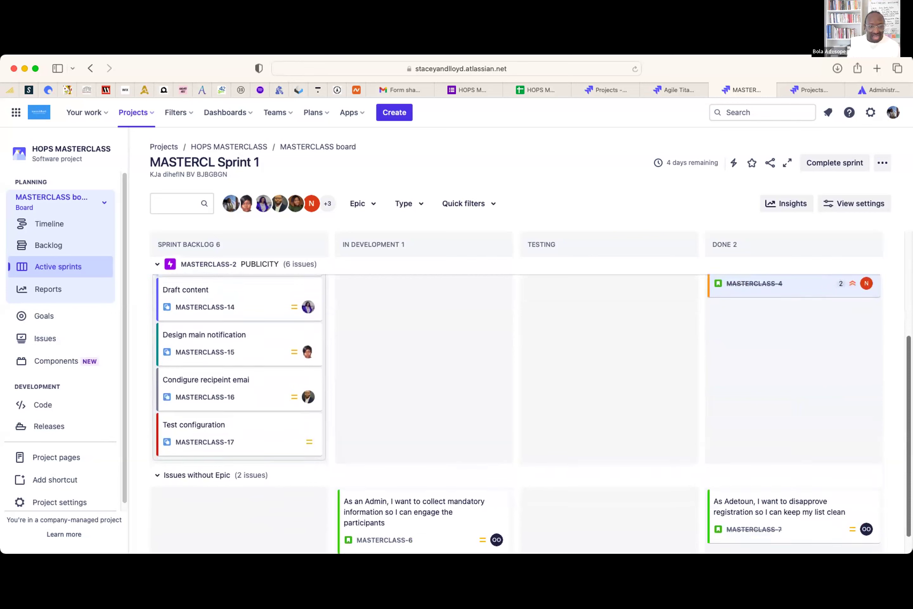
{"action": "scroll", "coordinate": [903, 402], "scroll_direction": "up", "scroll_amount": 5}
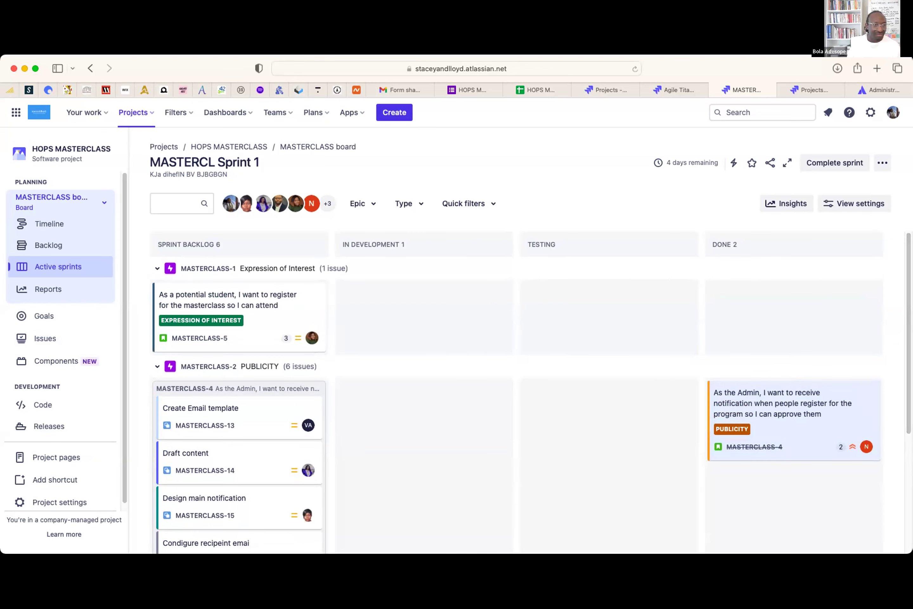
{"action": "left_click", "coordinate": [635, 69]}
{"action": "left_click", "coordinate": [824, 404]}
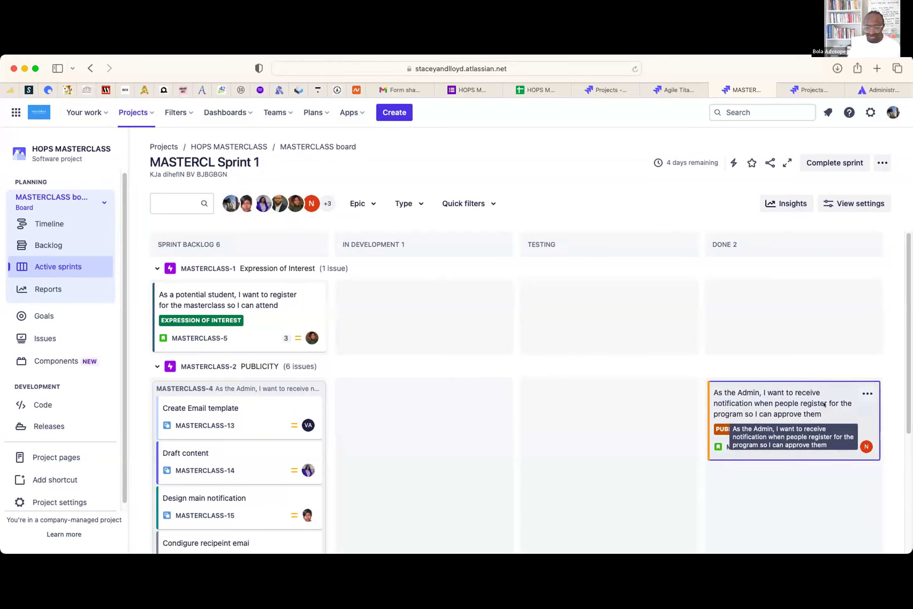
{"action": "left_click", "coordinate": [824, 404]}
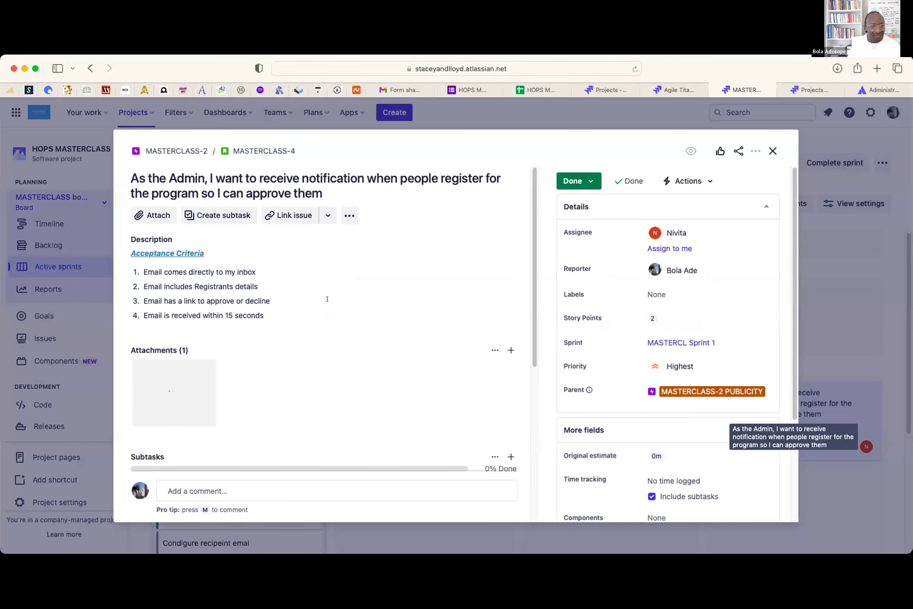
{"action": "scroll", "coordinate": [387, 352], "scroll_direction": "down", "scroll_amount": 3}
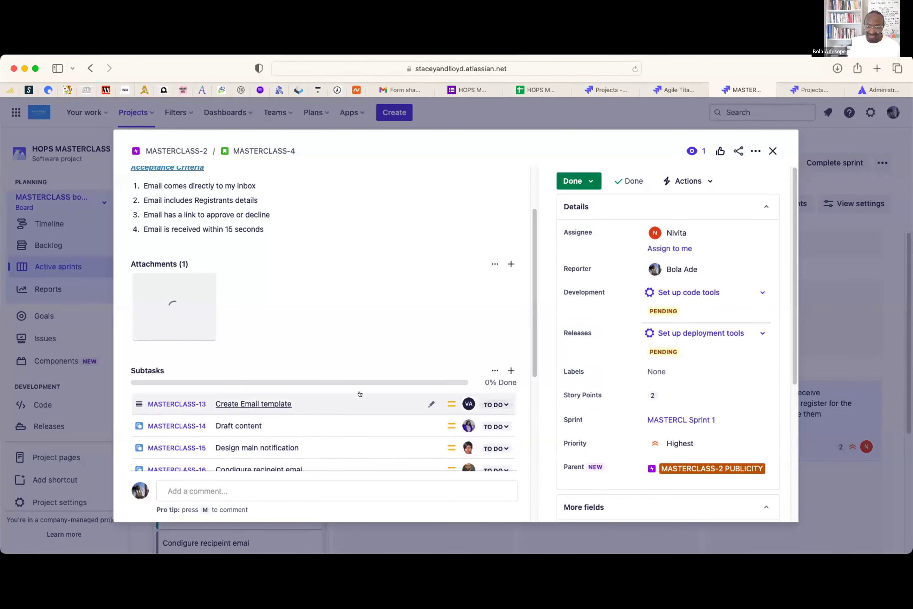
{"action": "scroll", "coordinate": [797, 189], "scroll_direction": "down", "scroll_amount": 3}
{"action": "left_click", "coordinate": [772, 151]}
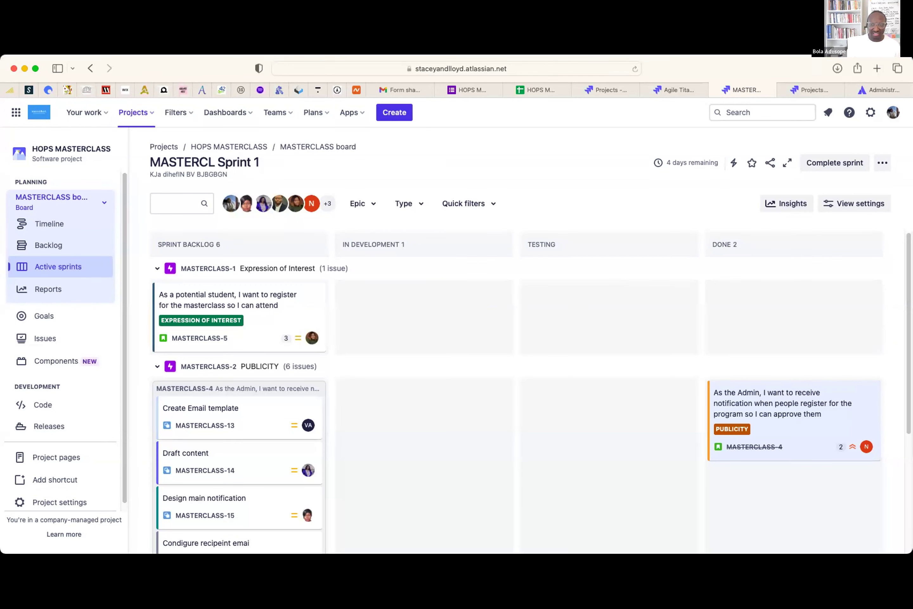
- Stretch the browser window's right edge outward so the sprint board fills more of the screen
{"action": "left_click_drag", "start_coordinate": [910, 353], "coordinate": [912, 353]}
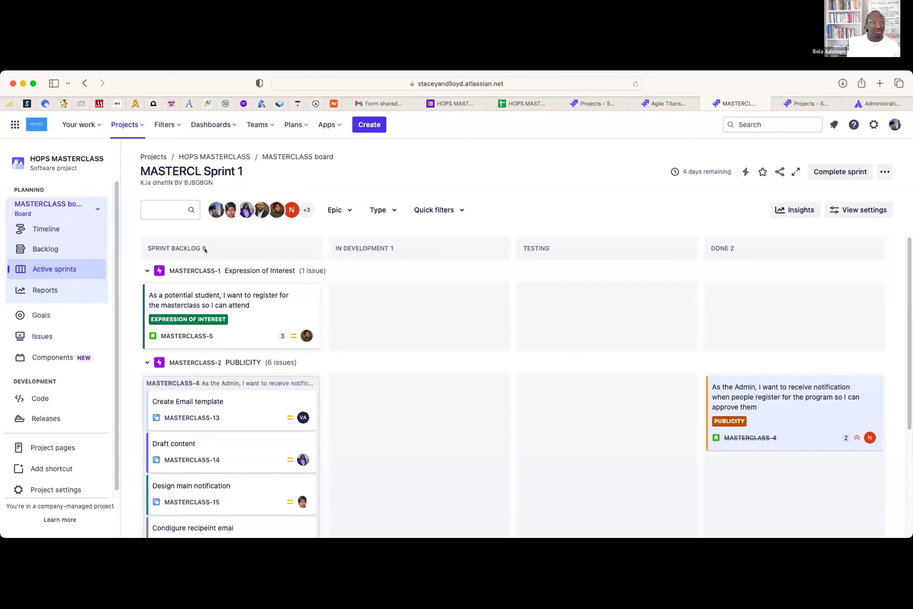
- Open the HOPS MASTERCLASS project's All reports page from the sidebar Reports link
{"action": "left_click", "coordinate": [43, 287]}
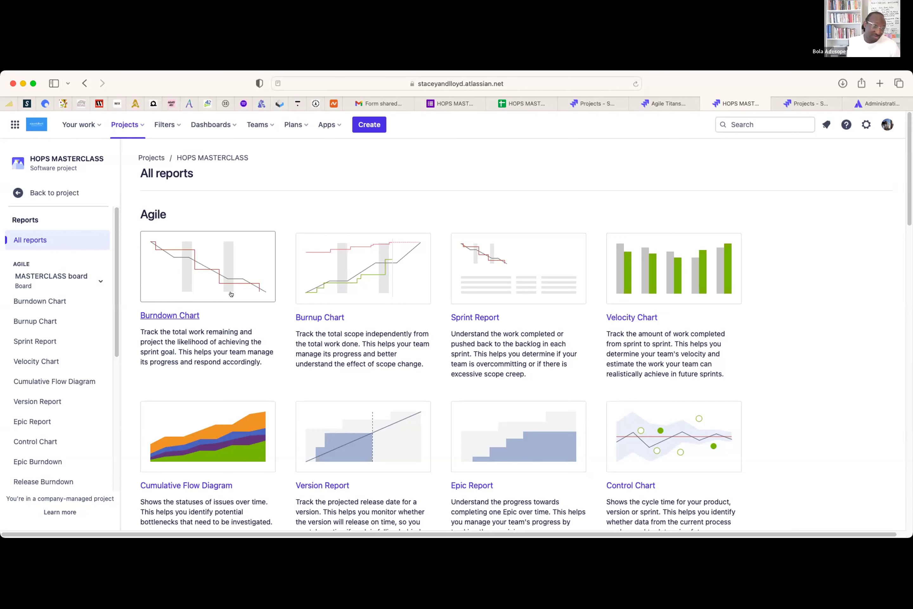
- Open the Burndown Chart for MASTERCL Sprint 1 and scroll down to view the whole chart
{"action": "left_click", "coordinate": [165, 316]}
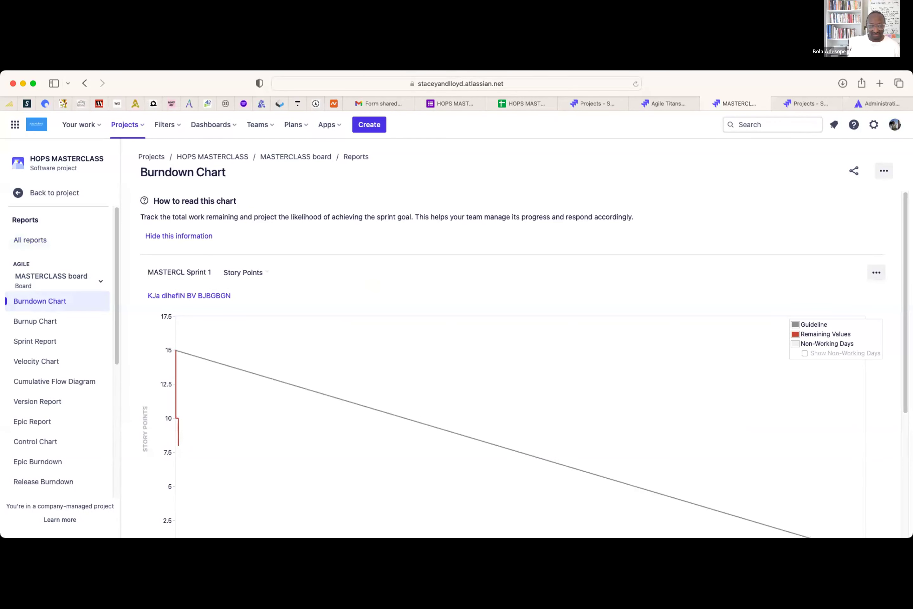
{"action": "scroll", "coordinate": [900, 293], "scroll_direction": "down", "scroll_amount": 2}
{"action": "scroll", "coordinate": [324, 334], "scroll_direction": "down", "scroll_amount": 2}
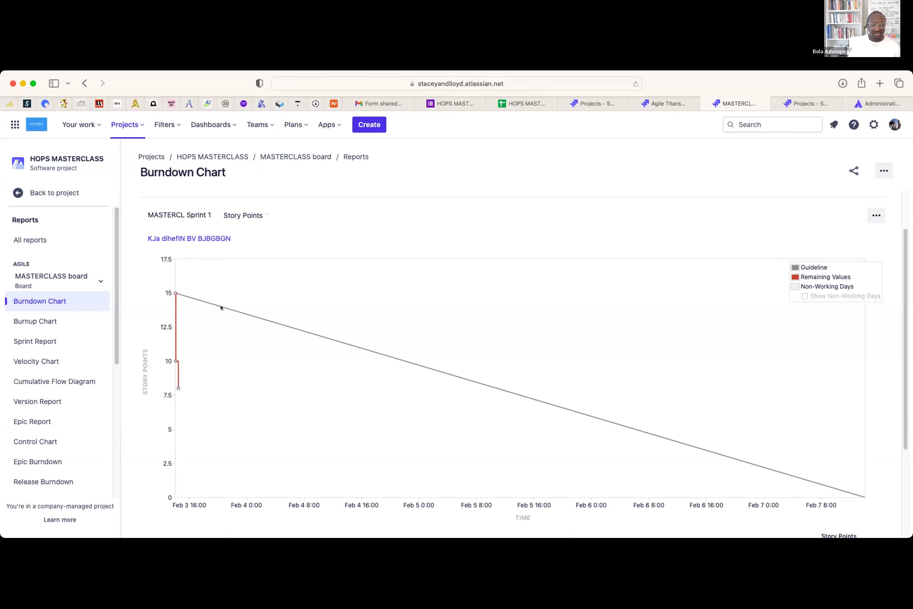
{"action": "mouse_move", "coordinate": [169, 293]}
{"action": "mouse_move", "coordinate": [177, 388]}
{"action": "mouse_move", "coordinate": [178, 275]}
{"action": "left_mouse_down"}
{"action": "mouse_move", "coordinate": [174, 286]}
{"action": "mouse_move", "coordinate": [285, 297]}
{"action": "mouse_move", "coordinate": [296, 345]}
{"action": "mouse_move", "coordinate": [451, 351]}
{"action": "mouse_move", "coordinate": [473, 373]}
{"action": "mouse_move", "coordinate": [477, 404]}
{"action": "mouse_move", "coordinate": [642, 408]}
{"action": "mouse_move", "coordinate": [664, 446]}
{"action": "mouse_move", "coordinate": [741, 441]}
{"action": "mouse_move", "coordinate": [760, 450]}
{"action": "mouse_move", "coordinate": [765, 472]}
{"action": "mouse_move", "coordinate": [821, 465]}
{"action": "mouse_move", "coordinate": [821, 483]}
{"action": "left_mouse_up"}
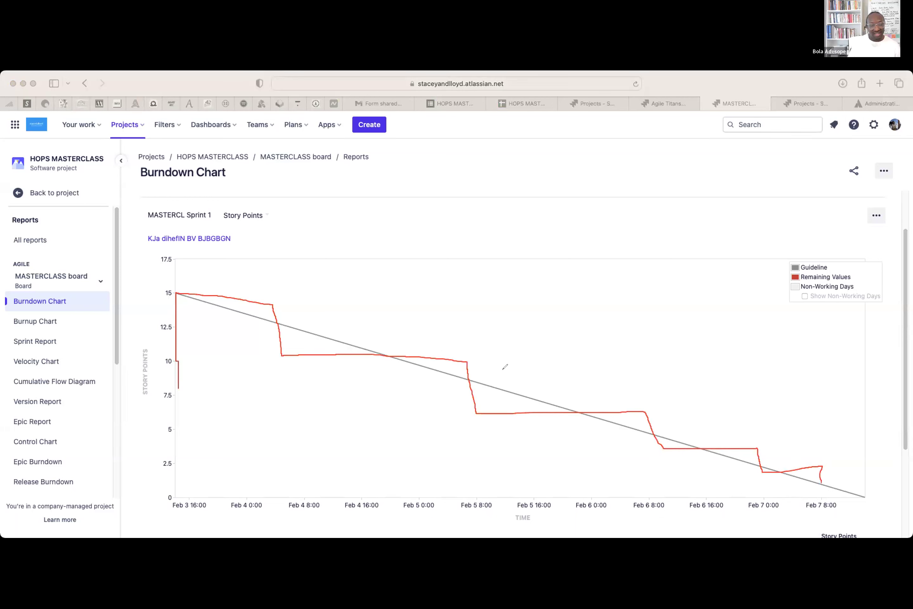
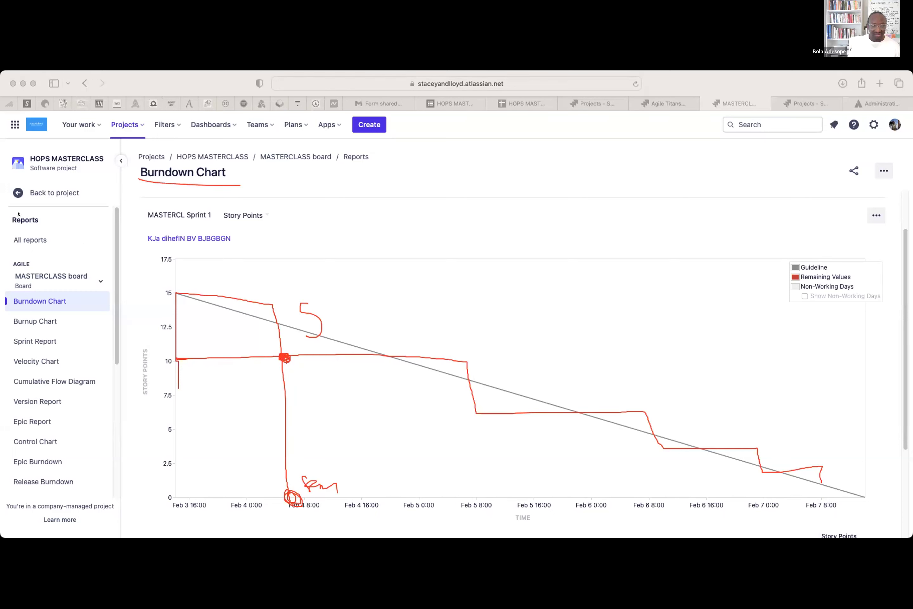
- Show the MASTERCL Sprint 1 burndown chart, with 8 of 15 points of work remaining
{"action": "left_click", "coordinate": [54, 394]}
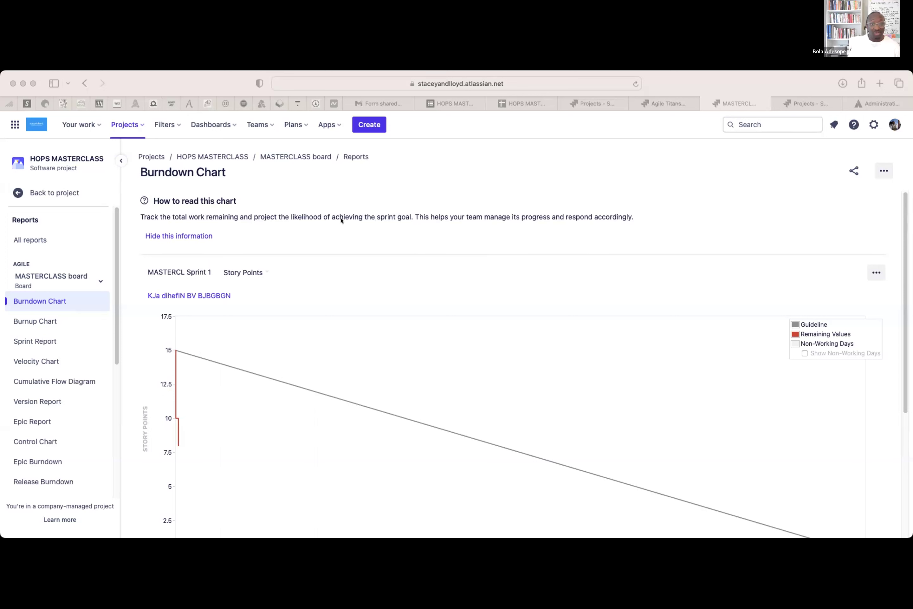
- Leave the burndown report and go back to the HOPS MASTERCLASS project board
{"action": "left_click", "coordinate": [409, 214]}
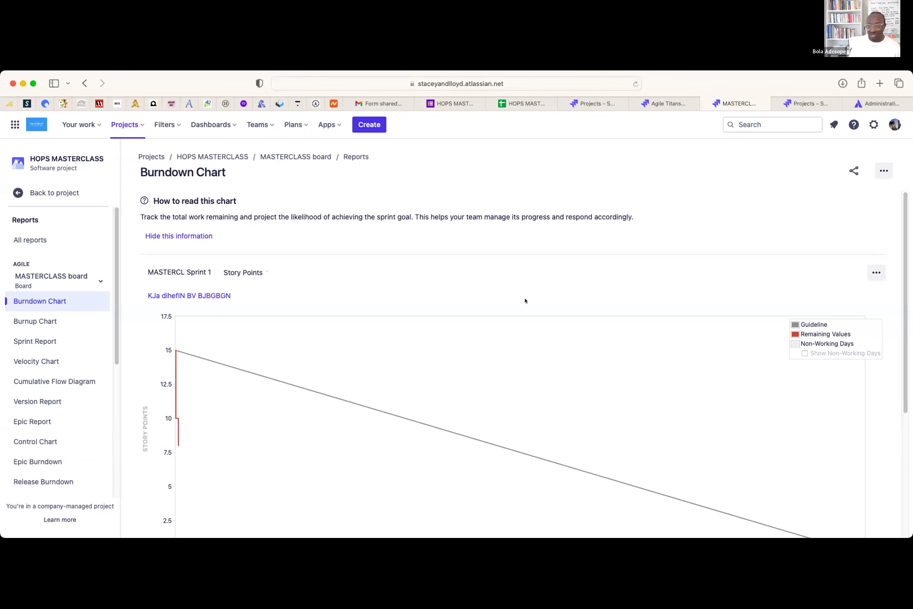
{"action": "scroll", "coordinate": [418, 330], "scroll_direction": "down", "scroll_amount": 3}
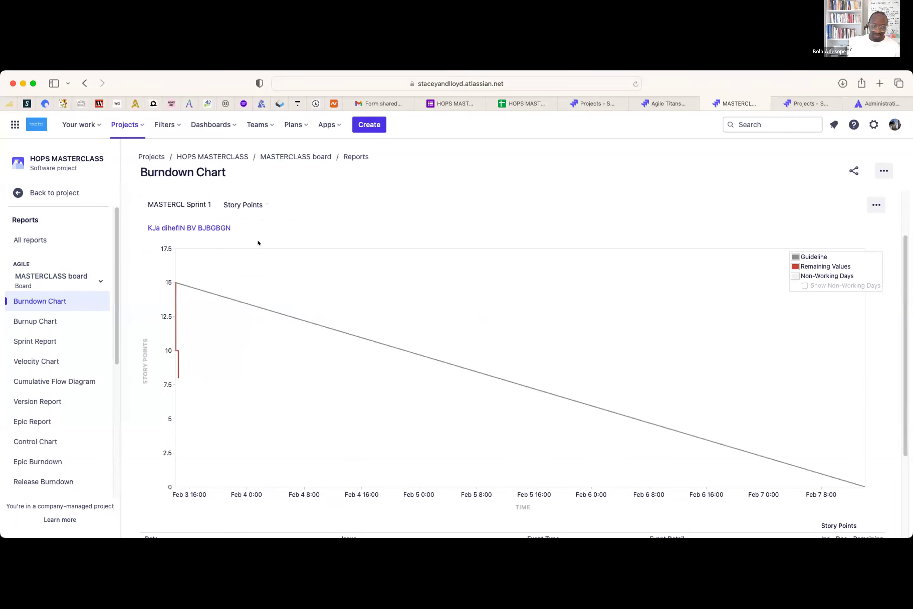
{"action": "mouse_move", "coordinate": [173, 377]}
{"action": "left_click", "coordinate": [62, 192]}
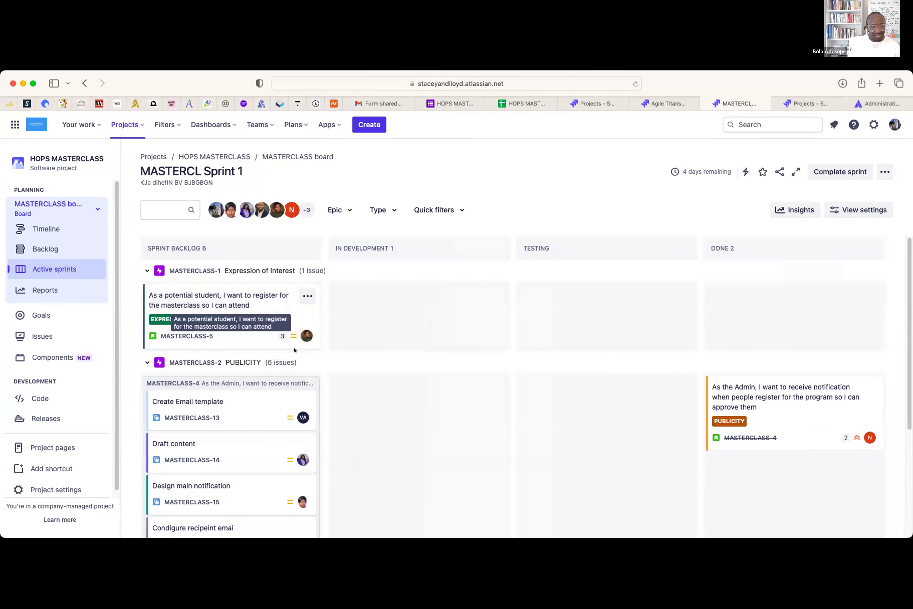
- Move MASTERCLASS-5 to Done and confirm the burndown now shows 5 points remaining
{"action": "left_click_drag", "start_coordinate": [240, 316], "coordinate": [738, 298]}
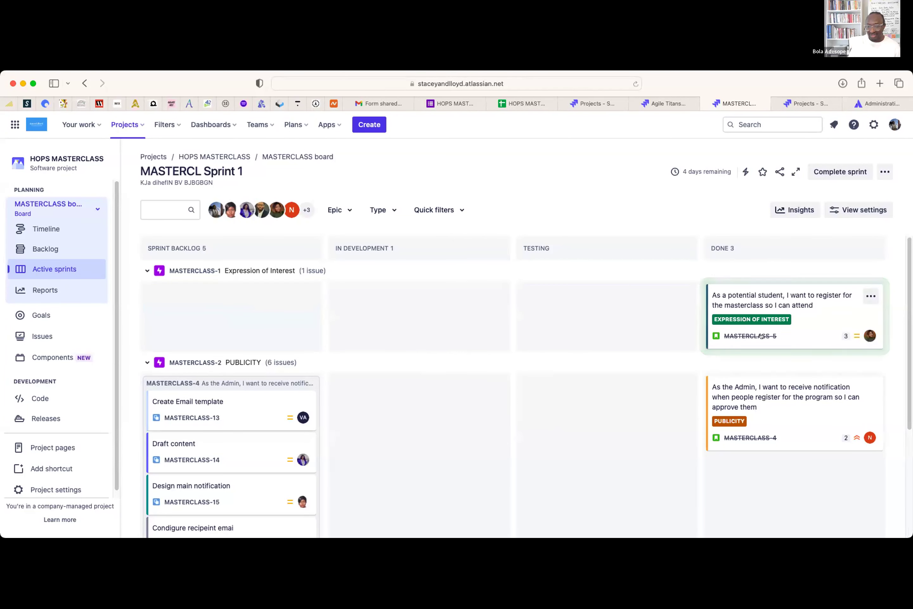
{"action": "left_click", "coordinate": [39, 291]}
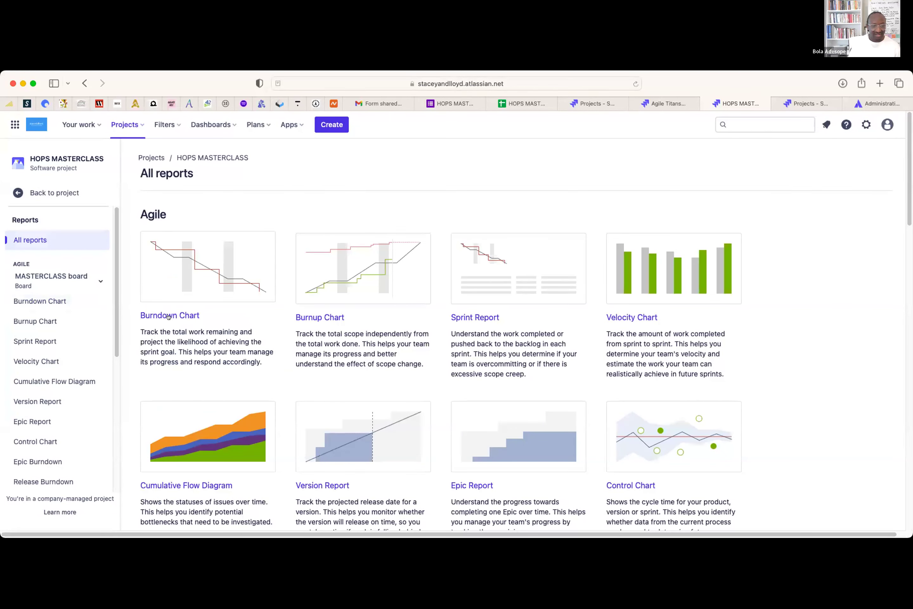
{"action": "left_click", "coordinate": [172, 316]}
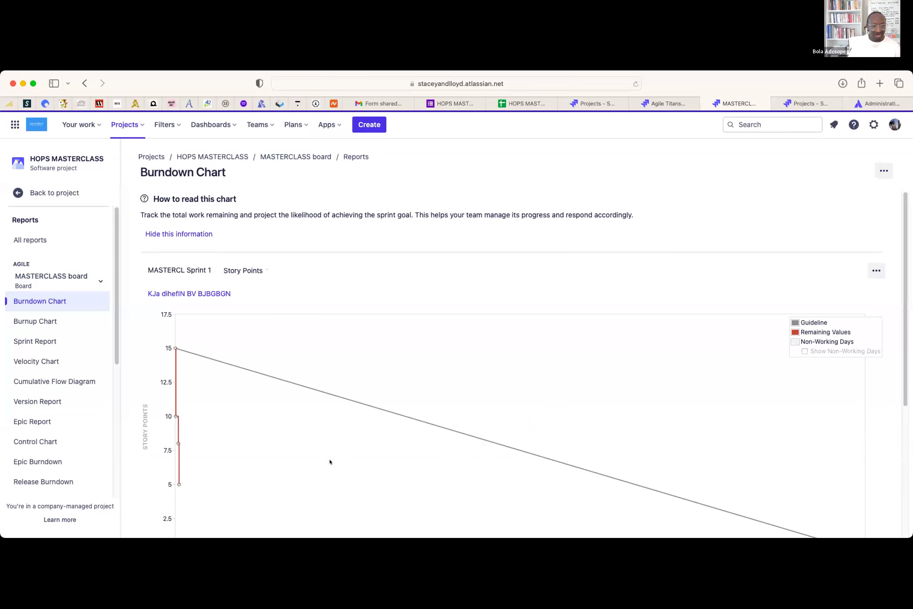
{"action": "mouse_move", "coordinate": [174, 416]}
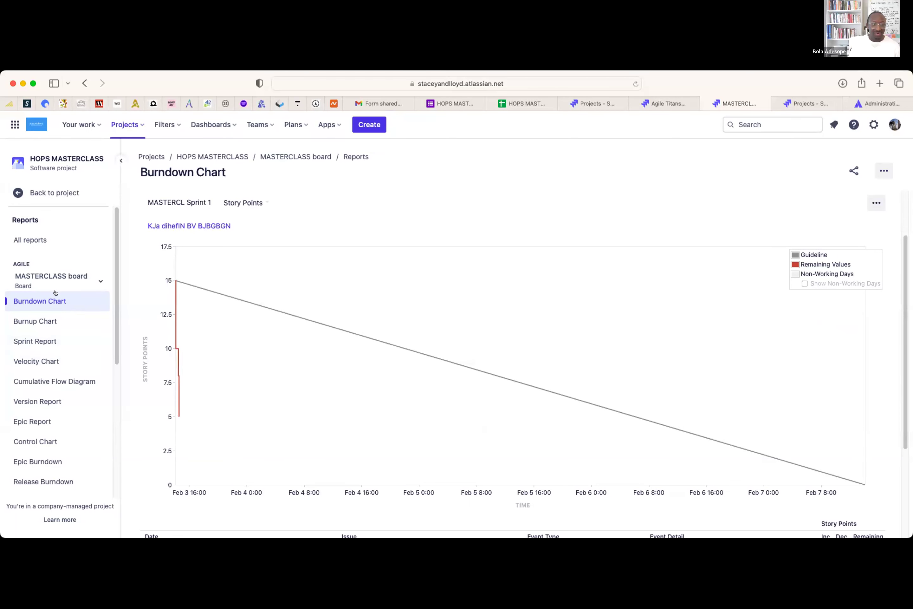
{"action": "left_click", "coordinate": [52, 362]}
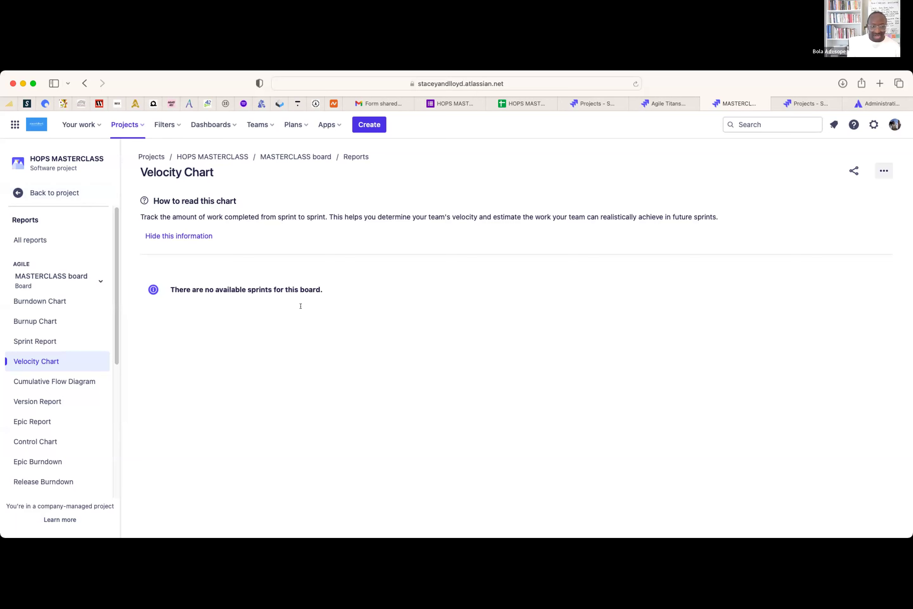
- Try completing MASTERCL Sprint 1, which is blocked by MASTERCLASS-4's incomplete subtasks
{"action": "left_click_drag", "start_coordinate": [177, 285], "coordinate": [325, 284]}
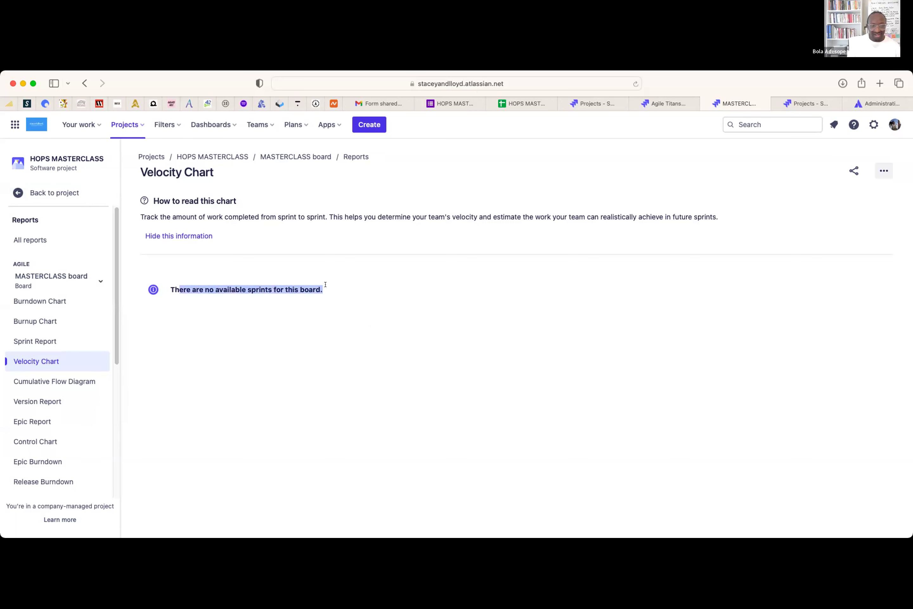
{"action": "left_click", "coordinate": [54, 193]}
{"action": "left_click", "coordinate": [54, 269]}
{"action": "left_click", "coordinate": [840, 171]}
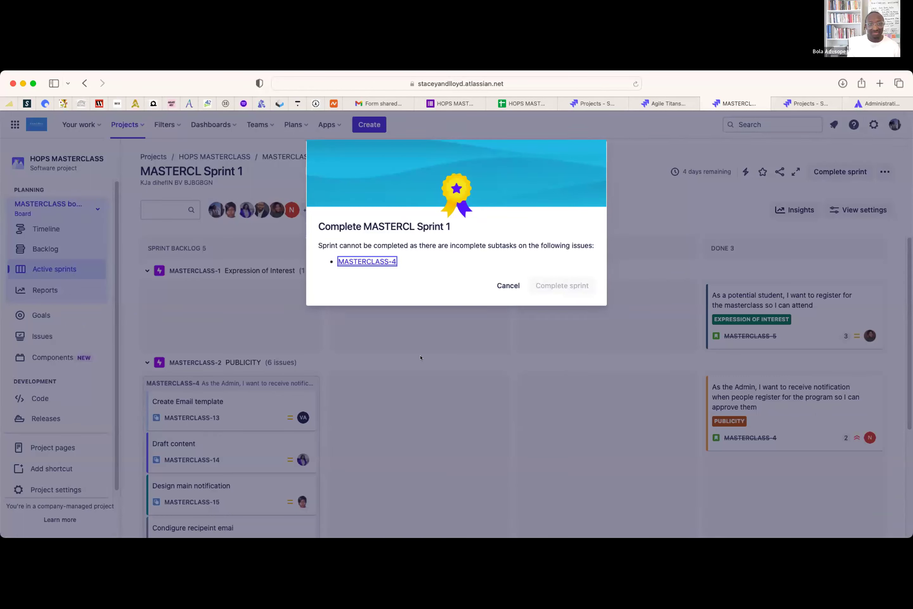
- Move all MASTERCLASS-4 subtasks, including Draft content and Test configuration, to Done, then retry completing the sprint
{"action": "left_click", "coordinate": [508, 285]}
{"action": "scroll", "coordinate": [363, 426], "scroll_direction": "down", "scroll_amount": 2}
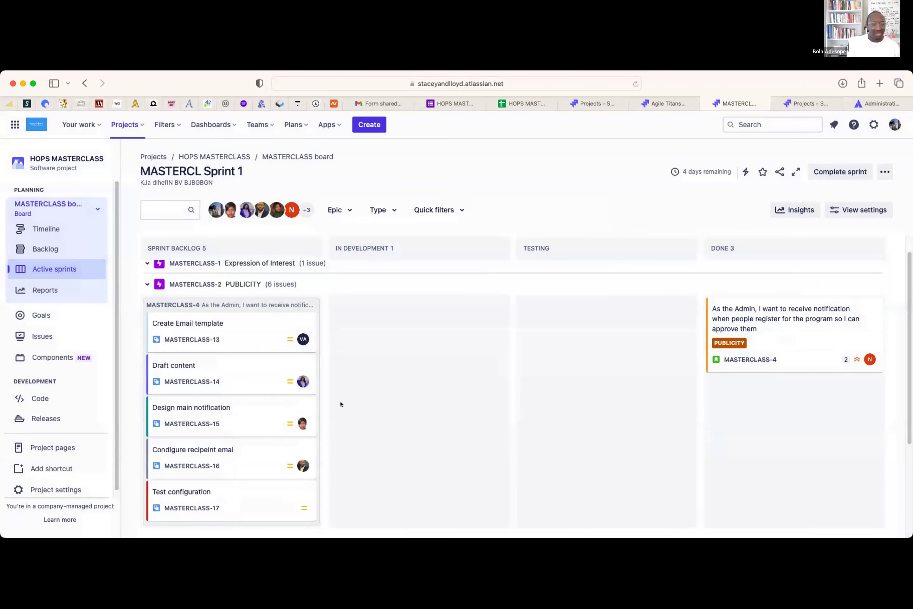
{"action": "left_click_drag", "start_coordinate": [238, 327], "coordinate": [707, 330]}
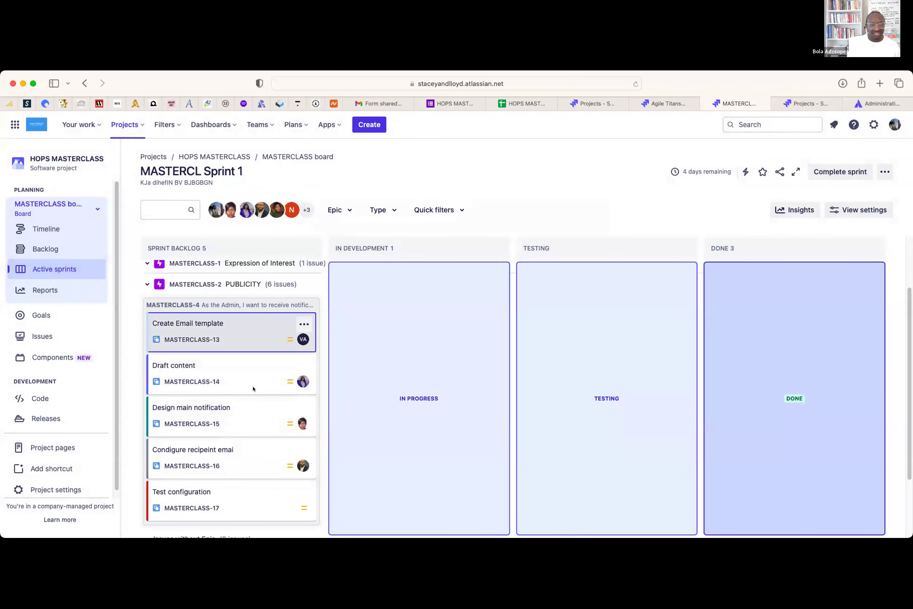
{"action": "left_click_drag", "start_coordinate": [215, 371], "coordinate": [692, 348]}
{"action": "left_click_drag", "start_coordinate": [238, 340], "coordinate": [790, 385]}
{"action": "left_click_drag", "start_coordinate": [205, 367], "coordinate": [790, 464]}
{"action": "left_click_drag", "start_coordinate": [239, 332], "coordinate": [738, 354]}
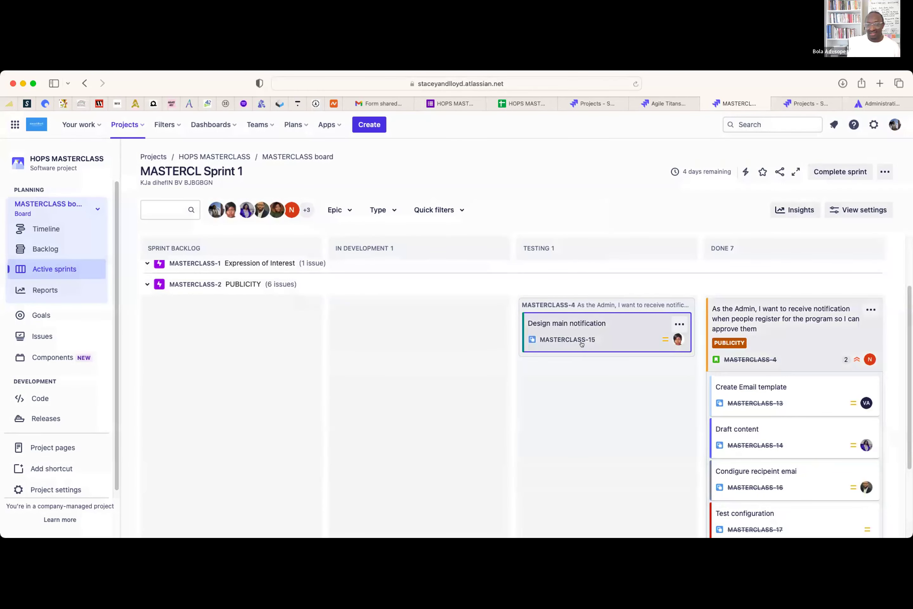
{"action": "mouse_move", "coordinate": [710, 341]}
{"action": "left_mouse_down"}
{"action": "mouse_move", "coordinate": [701, 346]}
{"action": "mouse_move", "coordinate": [712, 345]}
{"action": "left_mouse_up"}
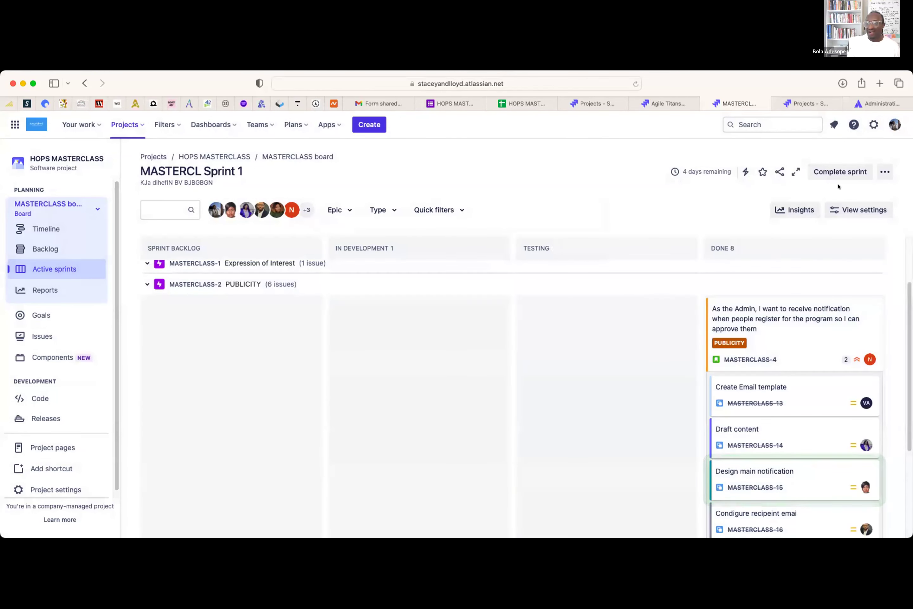
{"action": "left_click", "coordinate": [833, 173]}
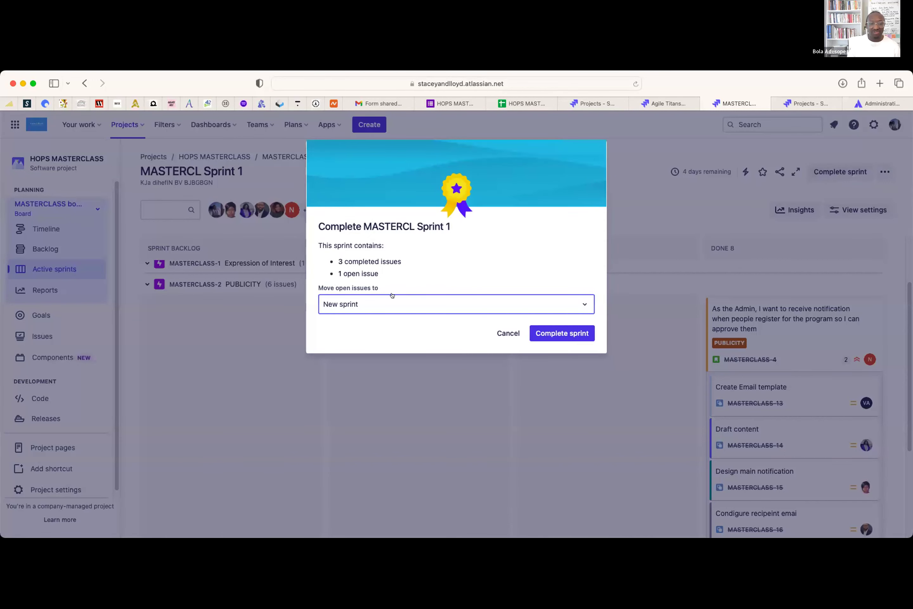
- Complete MASTERCL Sprint 1, sending its one open issue to the Backlog, and check the board
{"action": "left_click", "coordinate": [428, 308]}
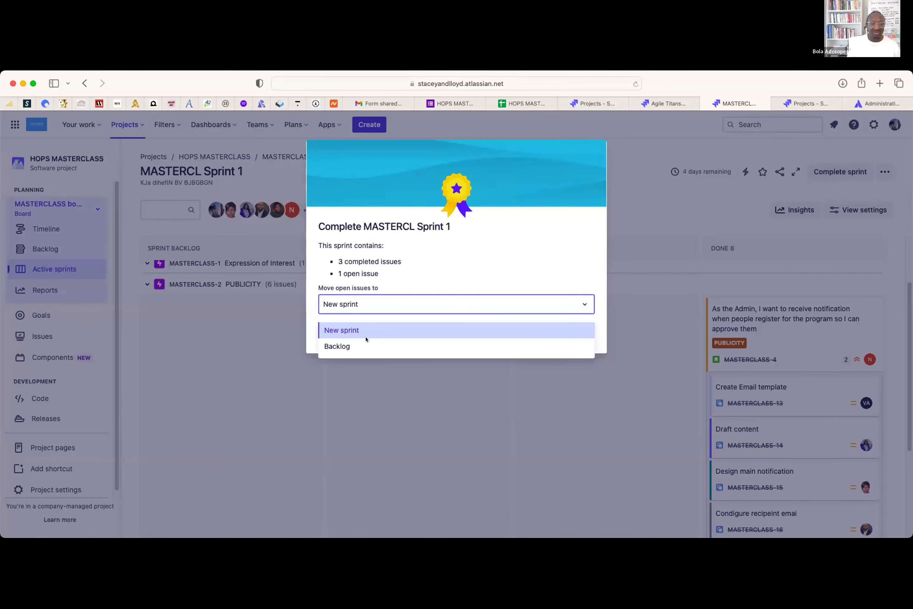
{"action": "left_click", "coordinate": [363, 347]}
{"action": "left_click", "coordinate": [553, 333]}
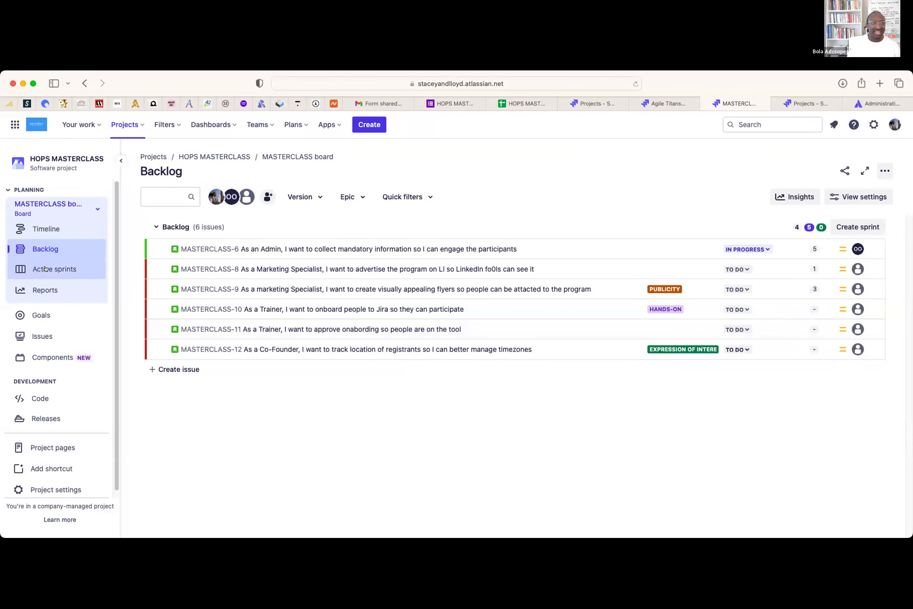
{"action": "left_click", "coordinate": [45, 268]}
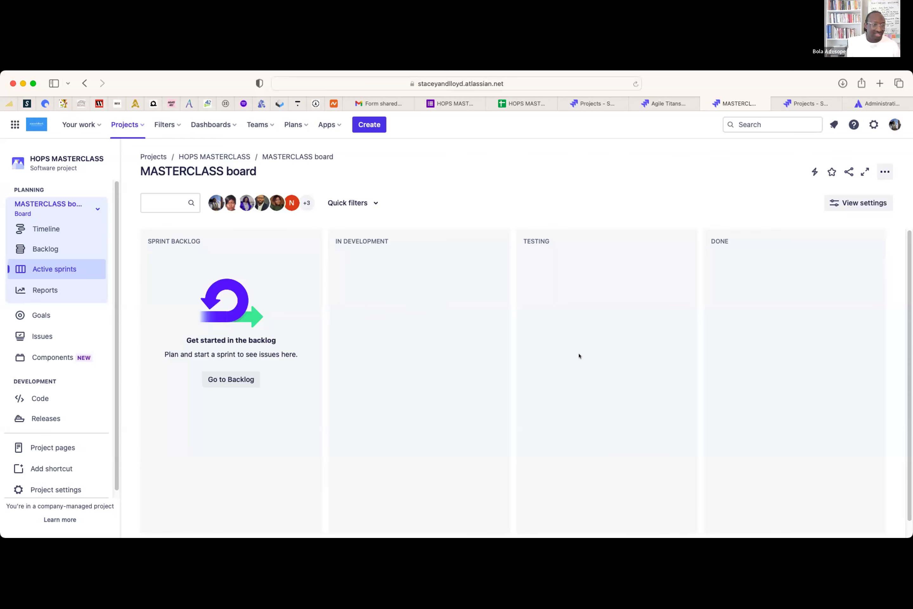
- Display the Velocity Chart comparing Sprint 1's 15 committed and 10 completed story points
{"action": "left_click", "coordinate": [54, 289]}
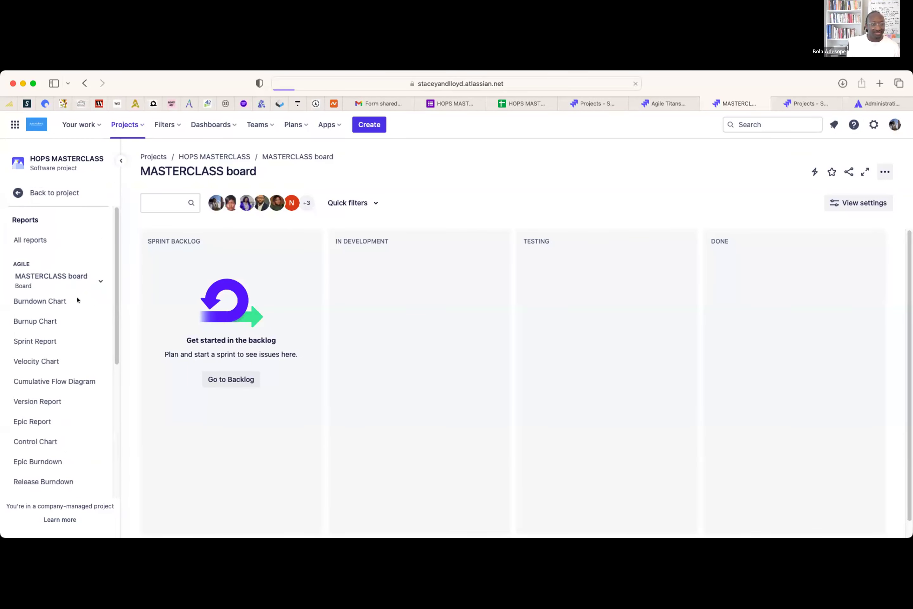
{"action": "left_click", "coordinate": [41, 360]}
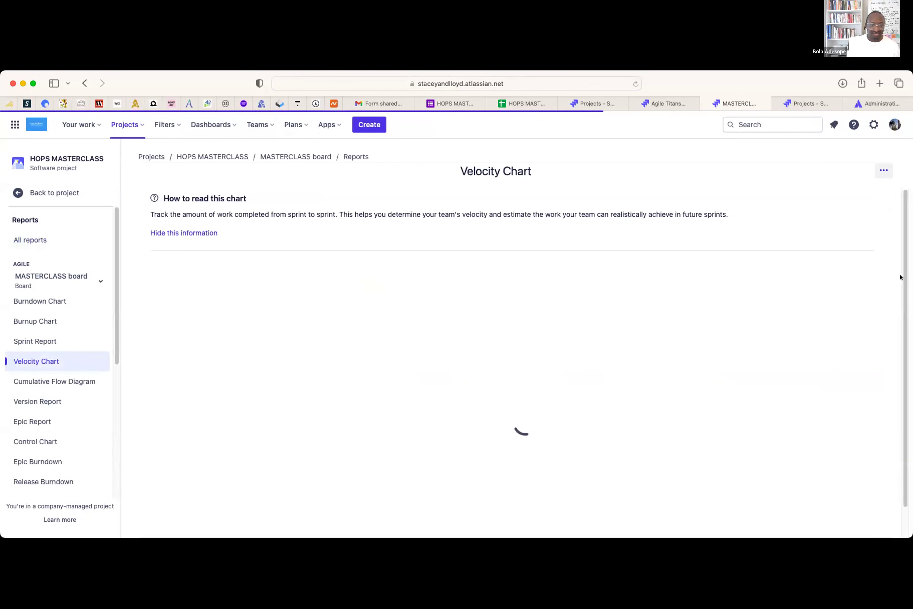
{"action": "scroll", "coordinate": [291, 470], "scroll_direction": "down", "scroll_amount": 1}
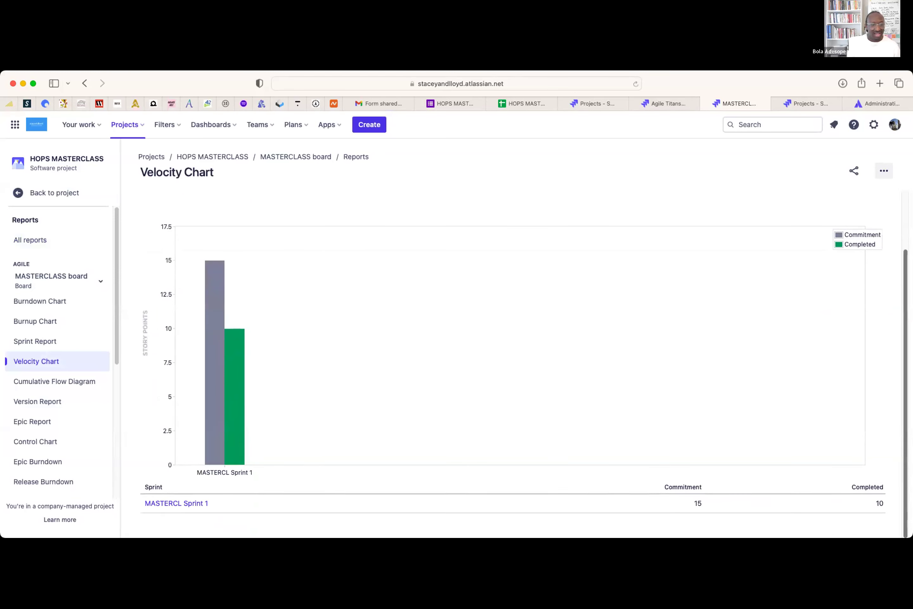